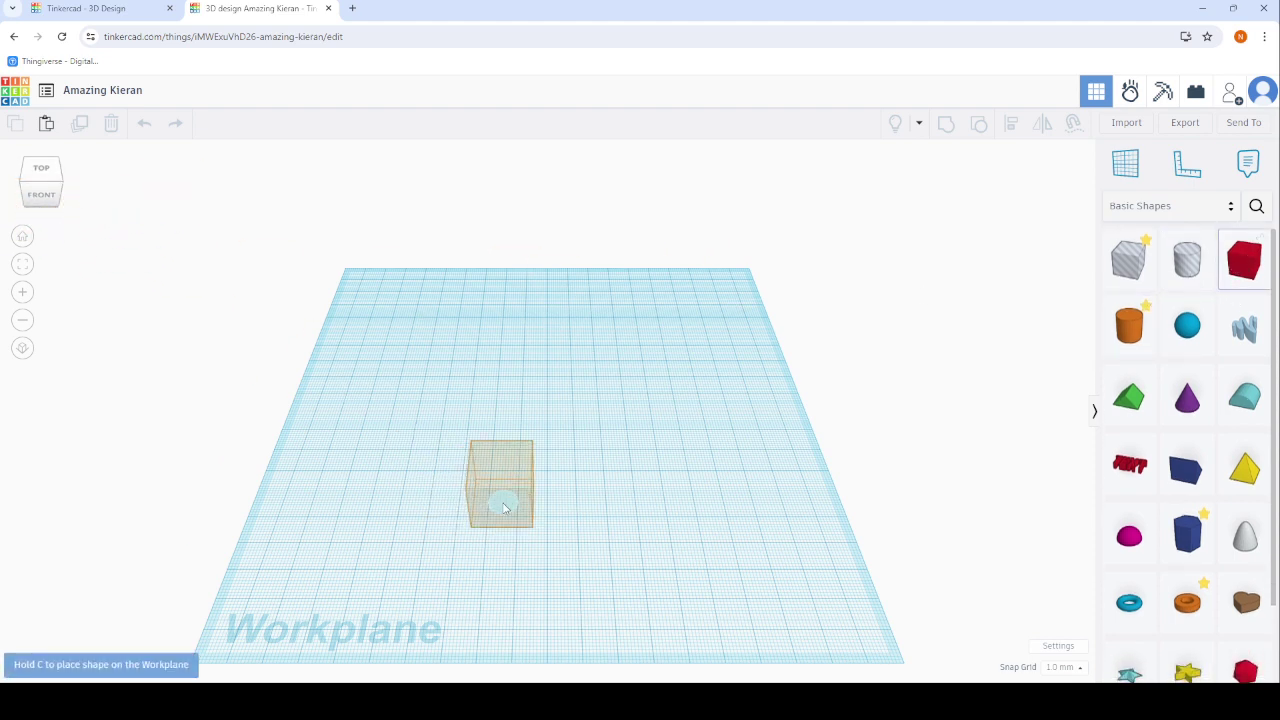
Place a red box on the workplane, position it, and flatten it to 5 mm.
left_click(488, 455)
type("soloon")
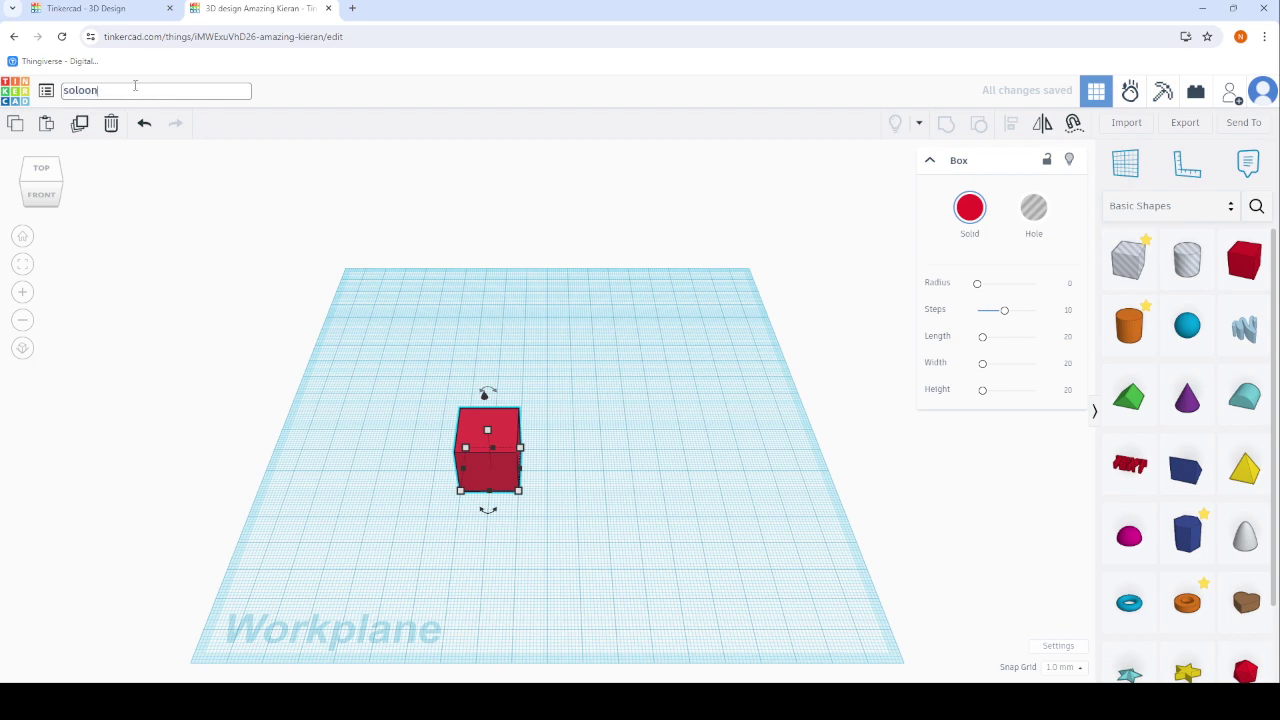
scroll(488, 455, "up", 5)
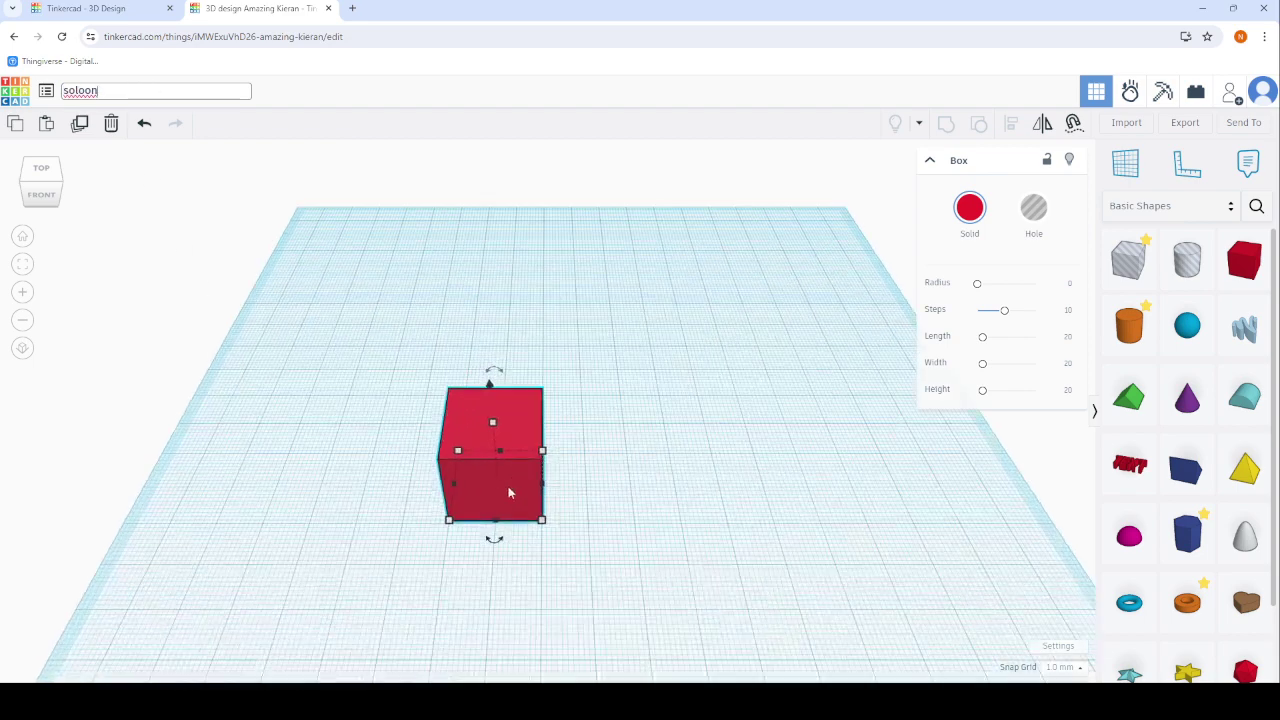
mouse_move(489, 490)
left_mouse_down()
mouse_move(590, 448)
mouse_move(270, 478)
left_mouse_up()
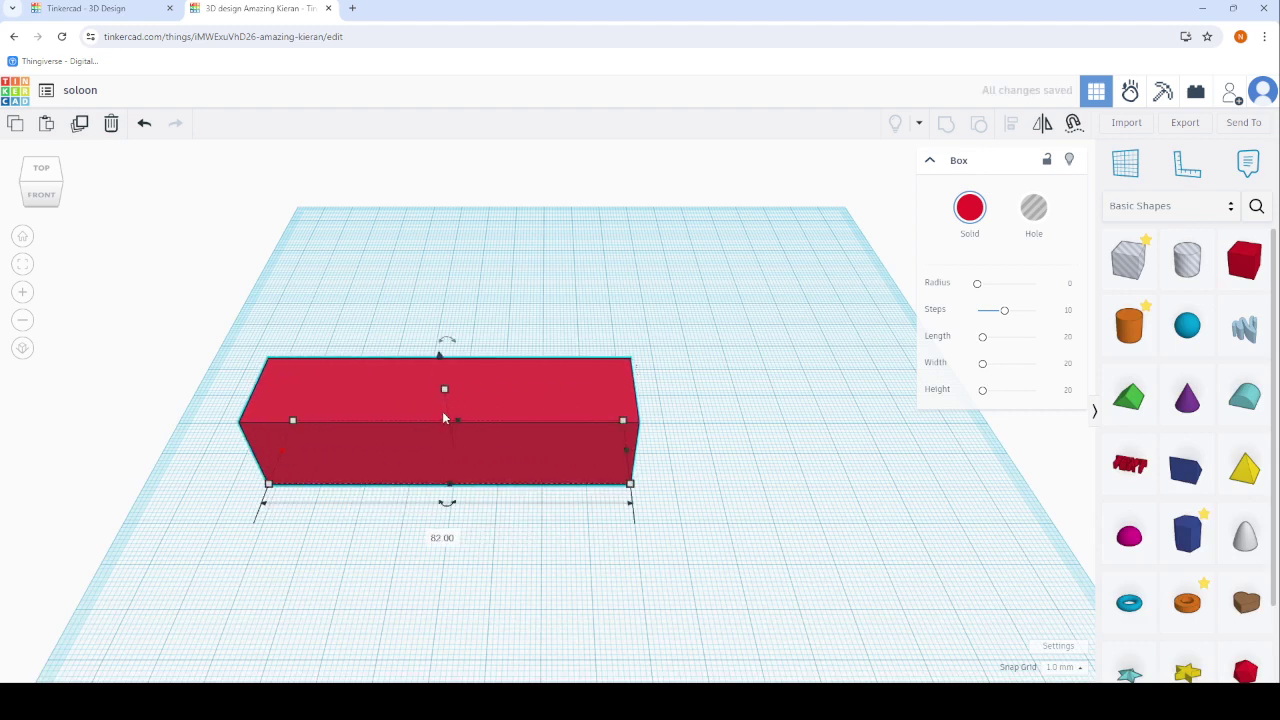
mouse_move(445, 399)
left_mouse_down()
mouse_move(446, 443)
mouse_move(476, 320)
left_mouse_up()
Resize the box footprint to about 71 by 62 and raise it to 41 tall.
mouse_move(542, 387)
left_mouse_down()
mouse_move(722, 389)
mouse_move(705, 393)
left_mouse_up()
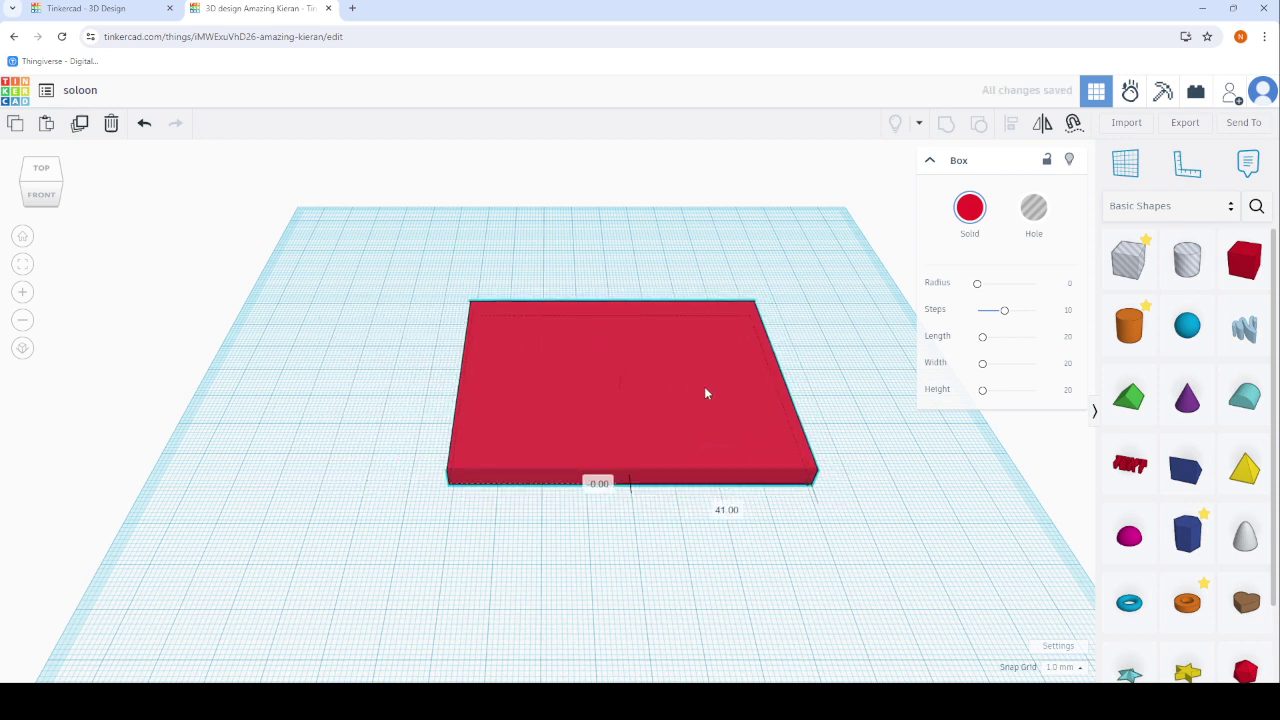
mouse_move(673, 360)
right_mouse_down()
mouse_move(400, 340)
mouse_move(548, 479)
right_mouse_up()
scroll(548, 479, "up", 3)
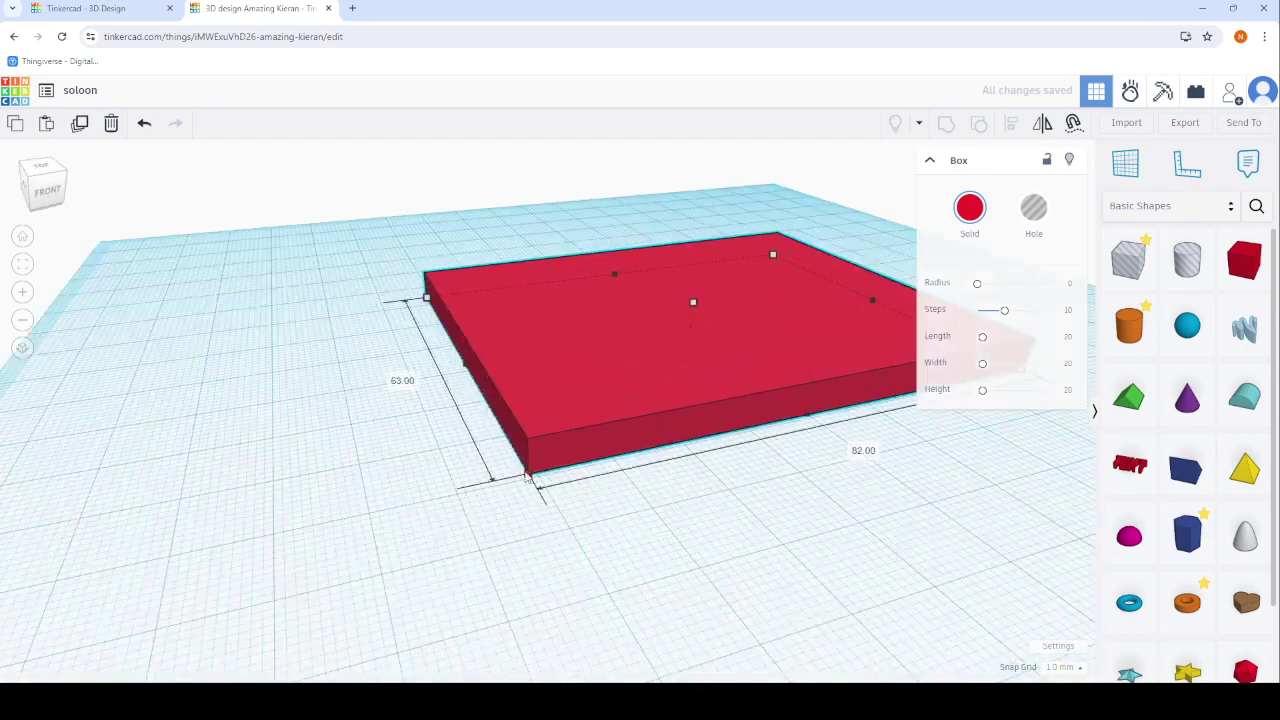
left_click_drag(528, 478, 606, 453)
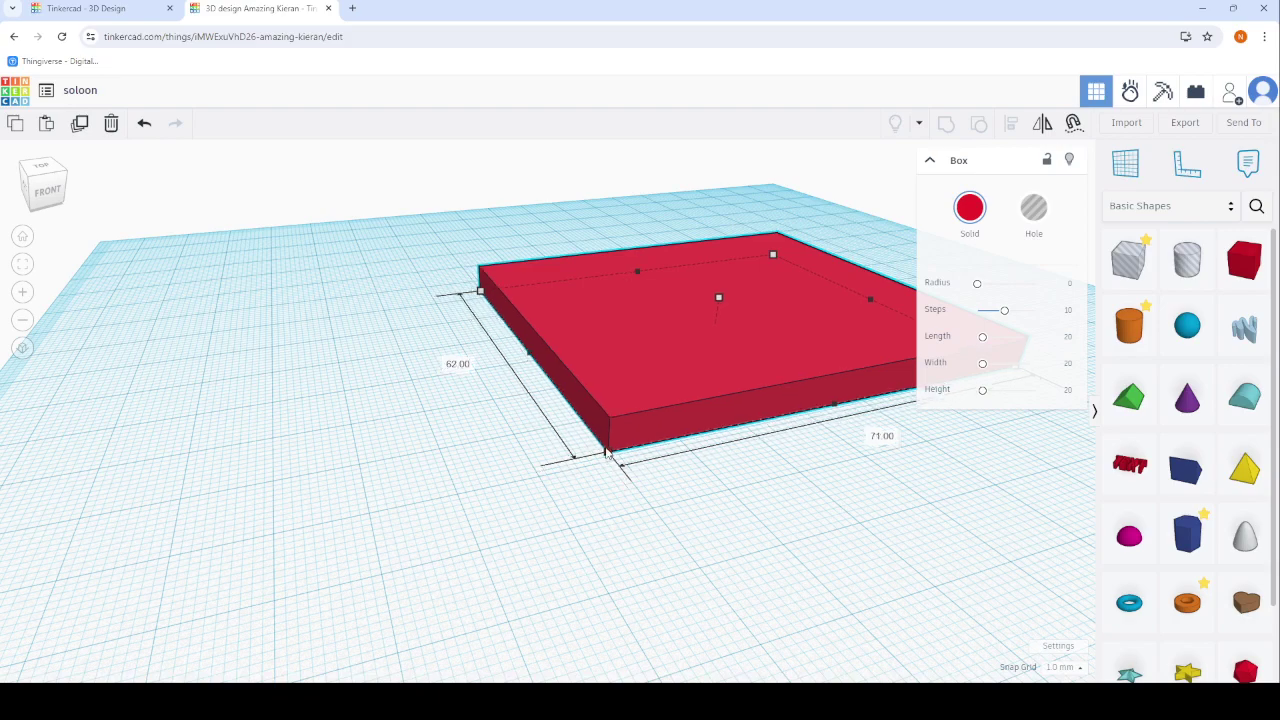
mouse_move(606, 453)
right_mouse_down()
mouse_move(457, 457)
mouse_move(652, 410)
right_mouse_up()
scroll(575, 434, "down", 3)
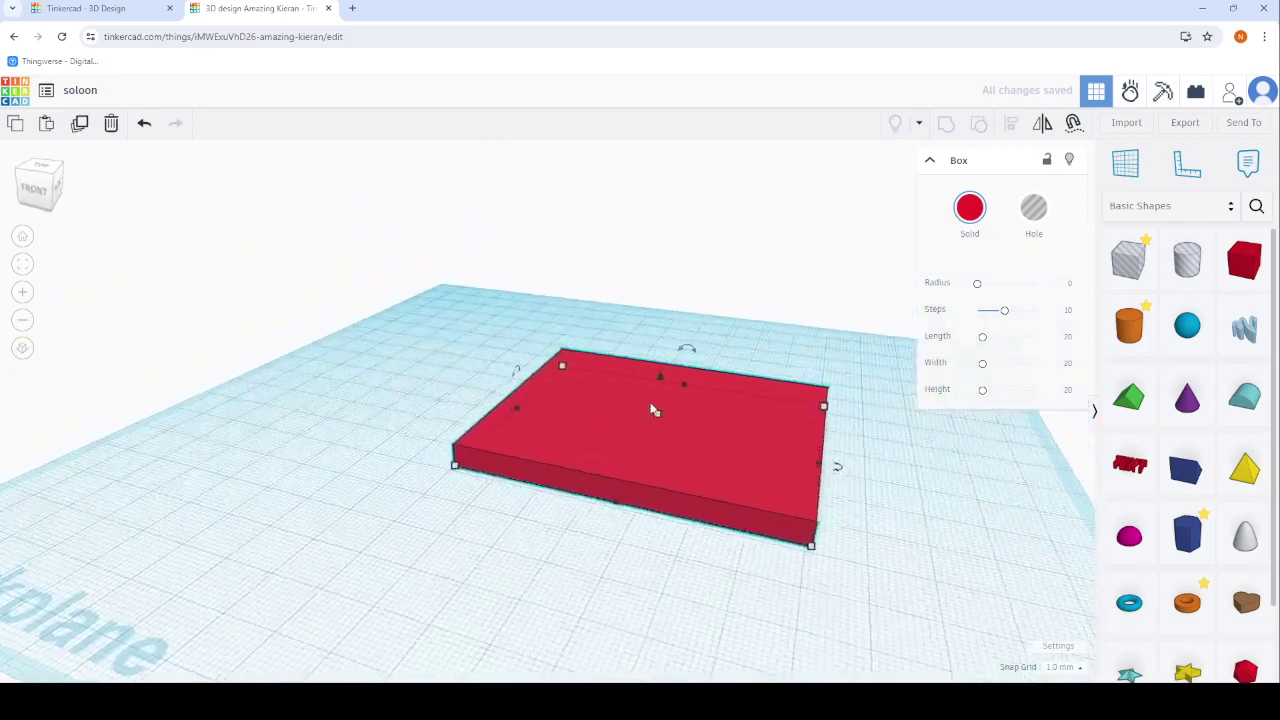
mouse_move(651, 410)
left_mouse_down()
mouse_move(657, 290)
mouse_move(633, 222)
left_mouse_up()
Lower a box's height to a thin 5 mm slab under the block.
left_click(302, 316)
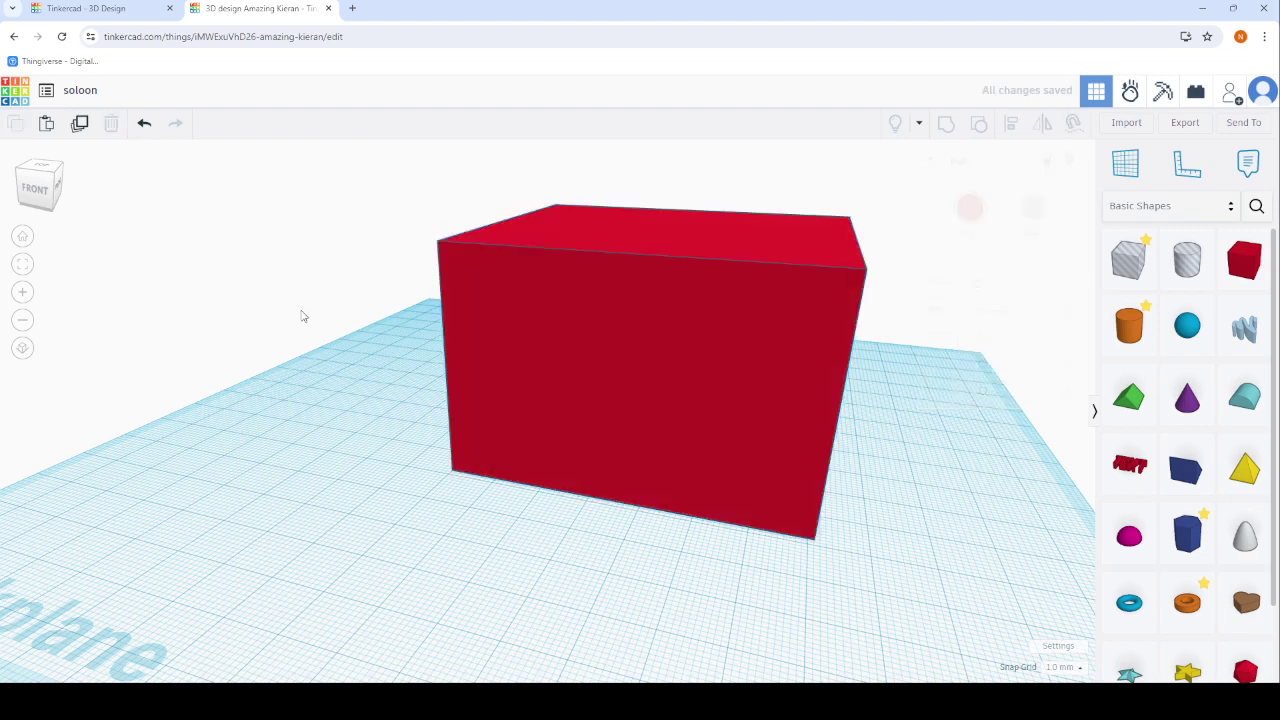
scroll(302, 316, "down", 3)
mouse_move(314, 314)
right_mouse_down()
mouse_move(397, 286)
mouse_move(391, 317)
right_mouse_up()
left_click(565, 273)
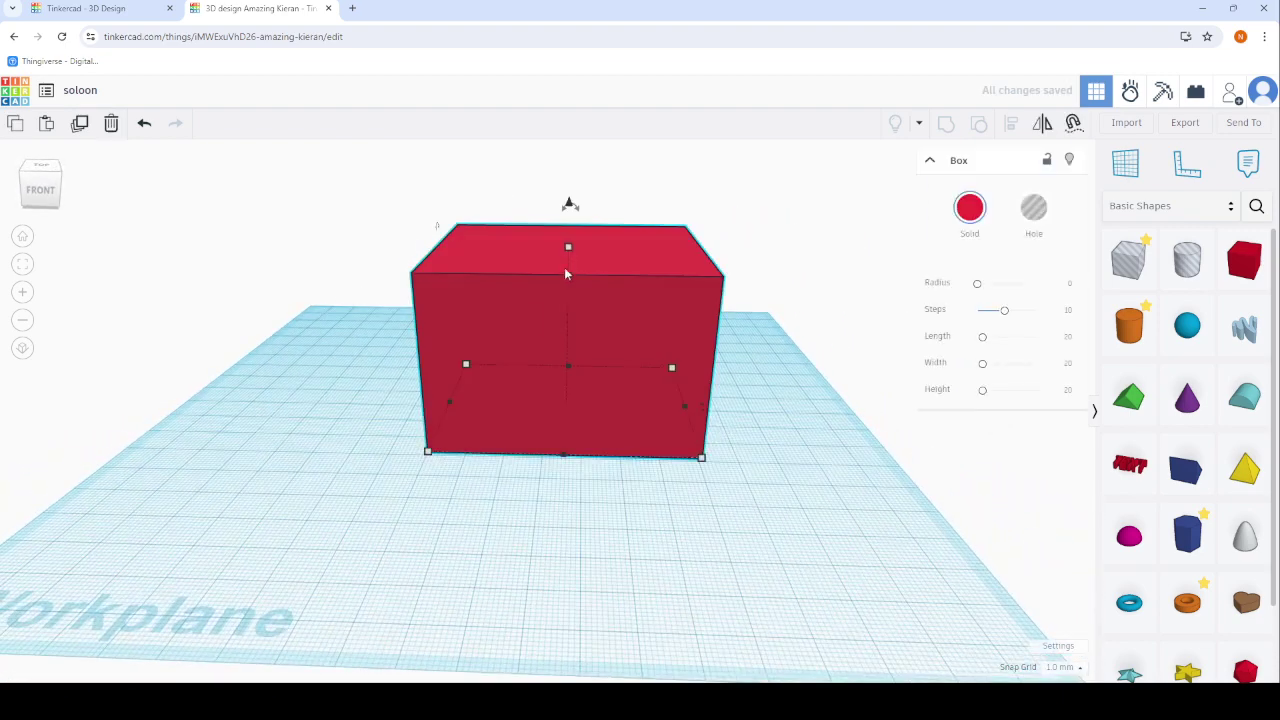
left_click_drag(566, 249, 565, 275)
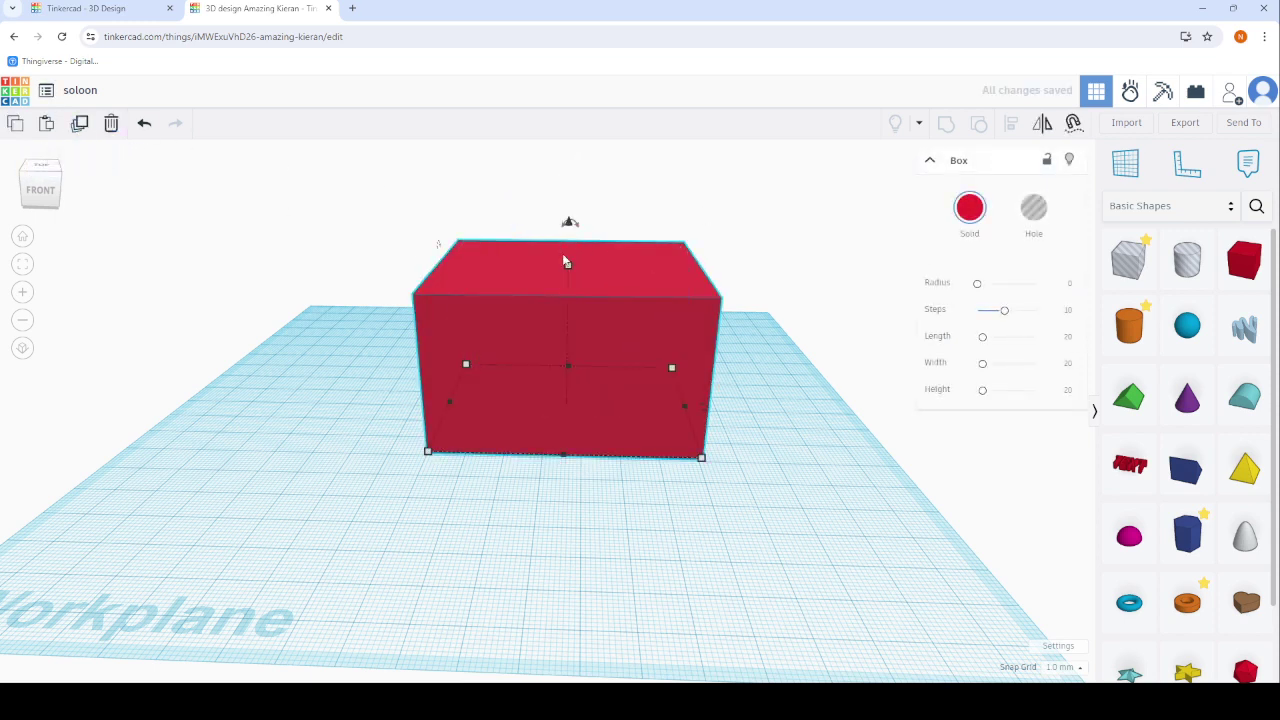
left_click_drag(564, 258, 590, 396)
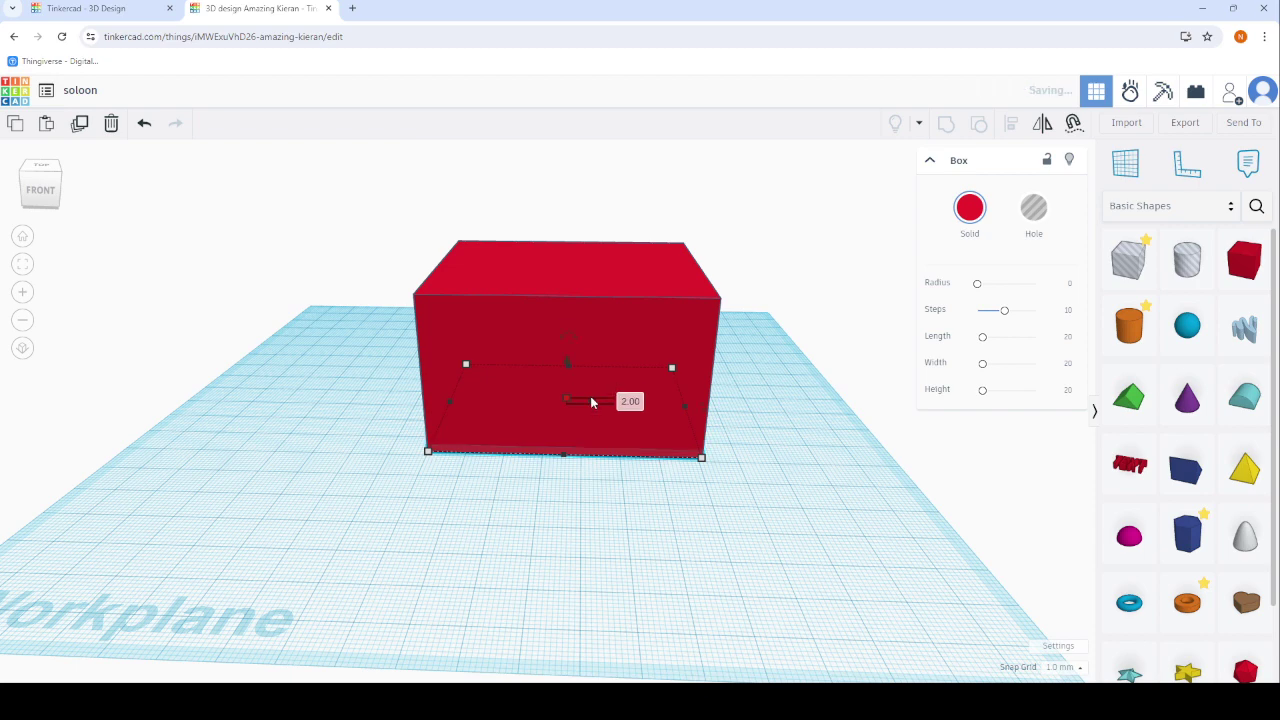
left_click_drag(564, 458, 568, 476)
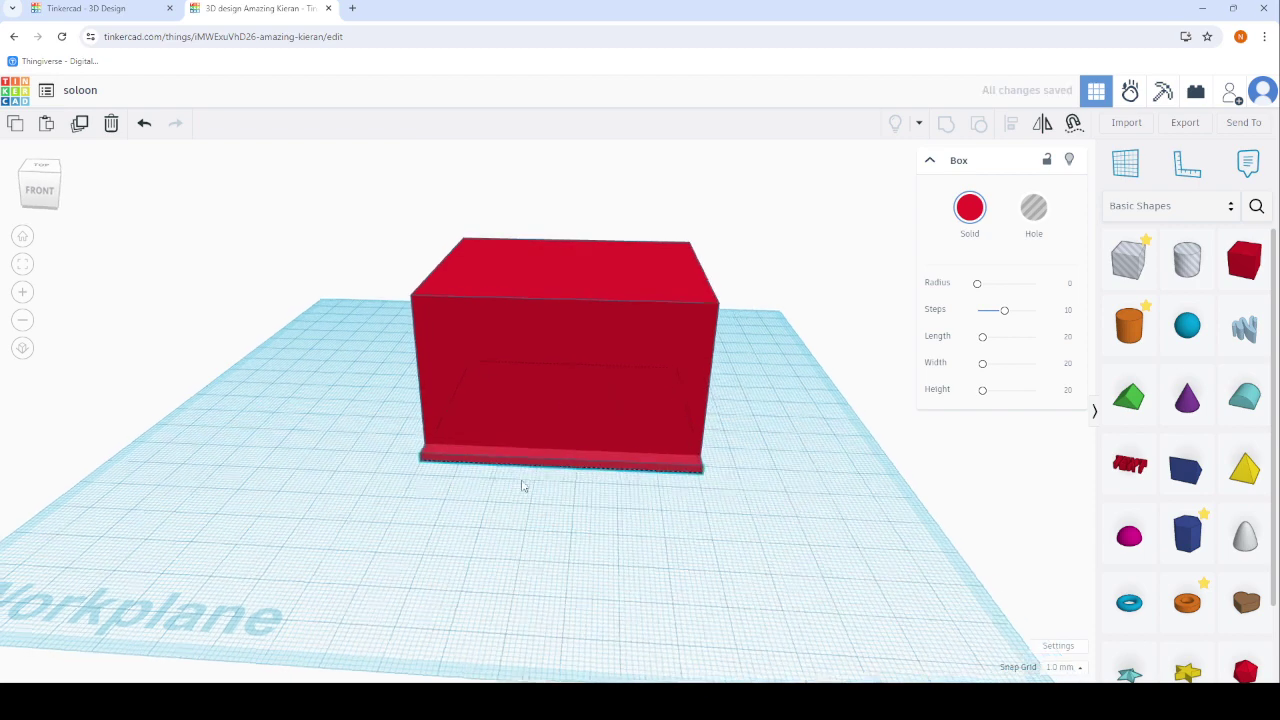
Stretch the base slab left and forward to about 82 by 72.
scroll(586, 466, "up", 3)
scroll(608, 506, "up", 3)
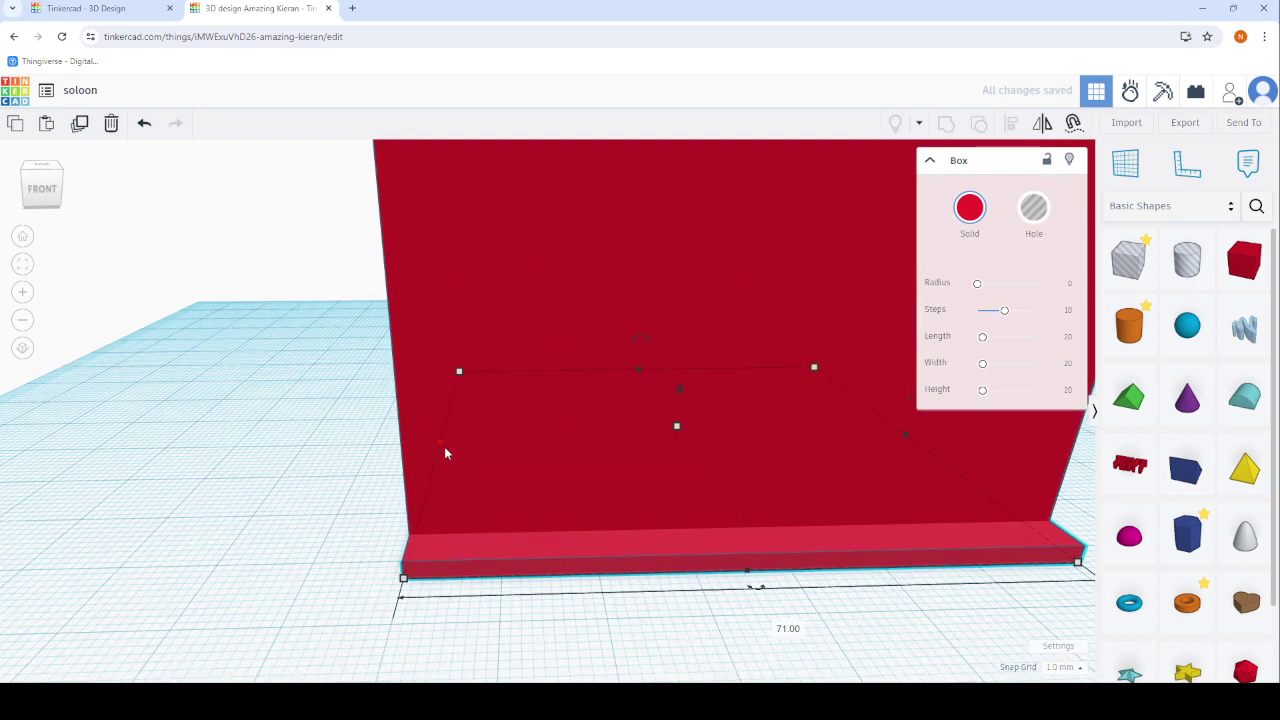
left_click_drag(444, 446, 419, 471)
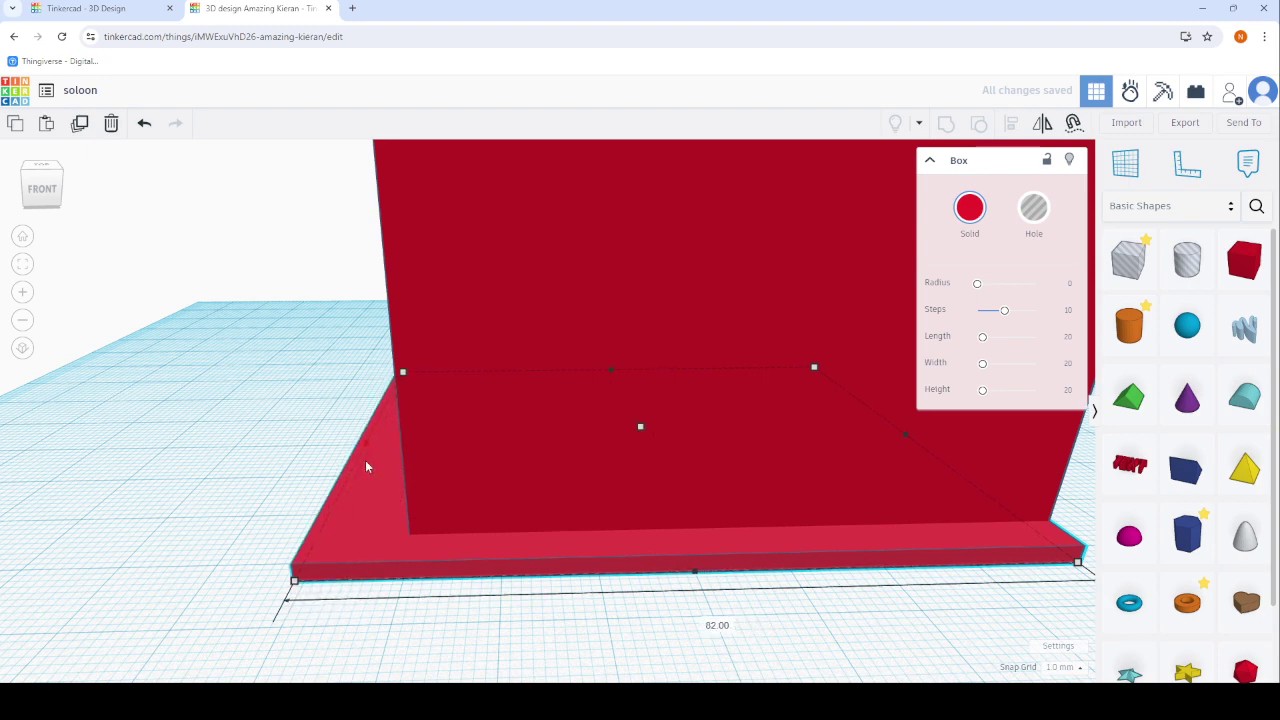
scroll(594, 491, "down", 2)
left_click_drag(672, 563, 669, 571)
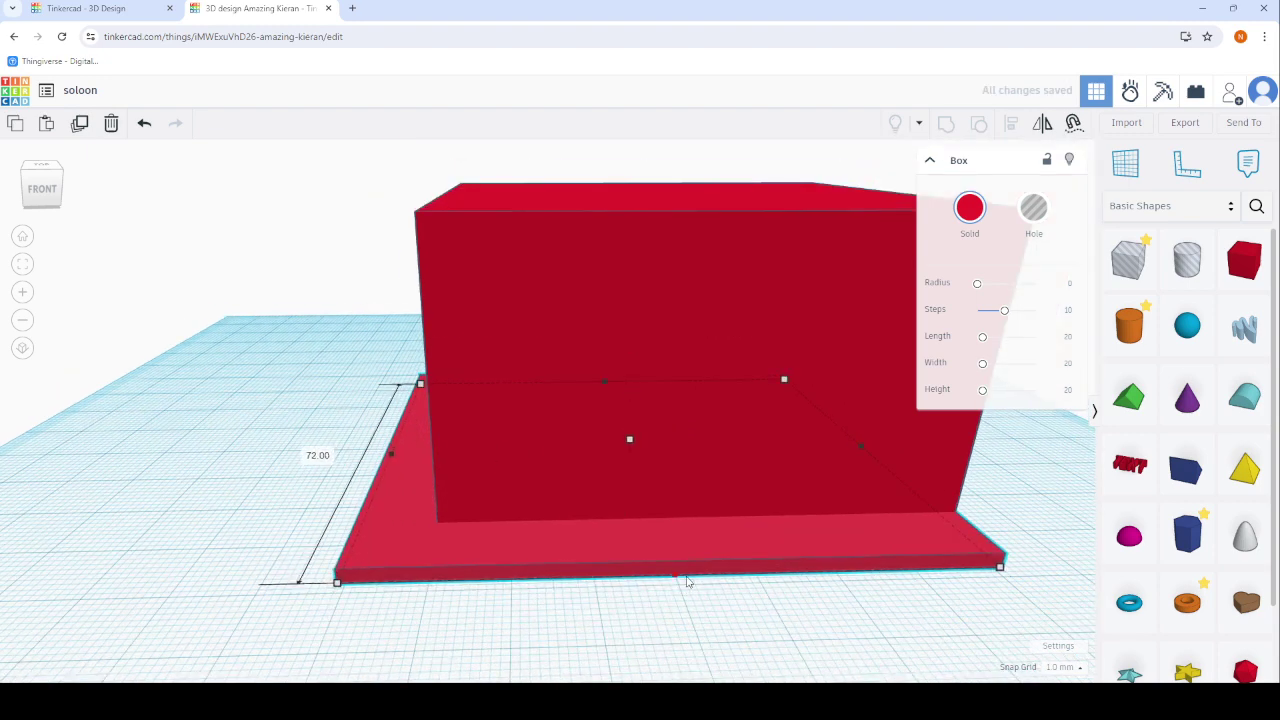
Remove an accidental duplicate of the base slab and reselect the slab.
right_click_drag(455, 529, 415, 509)
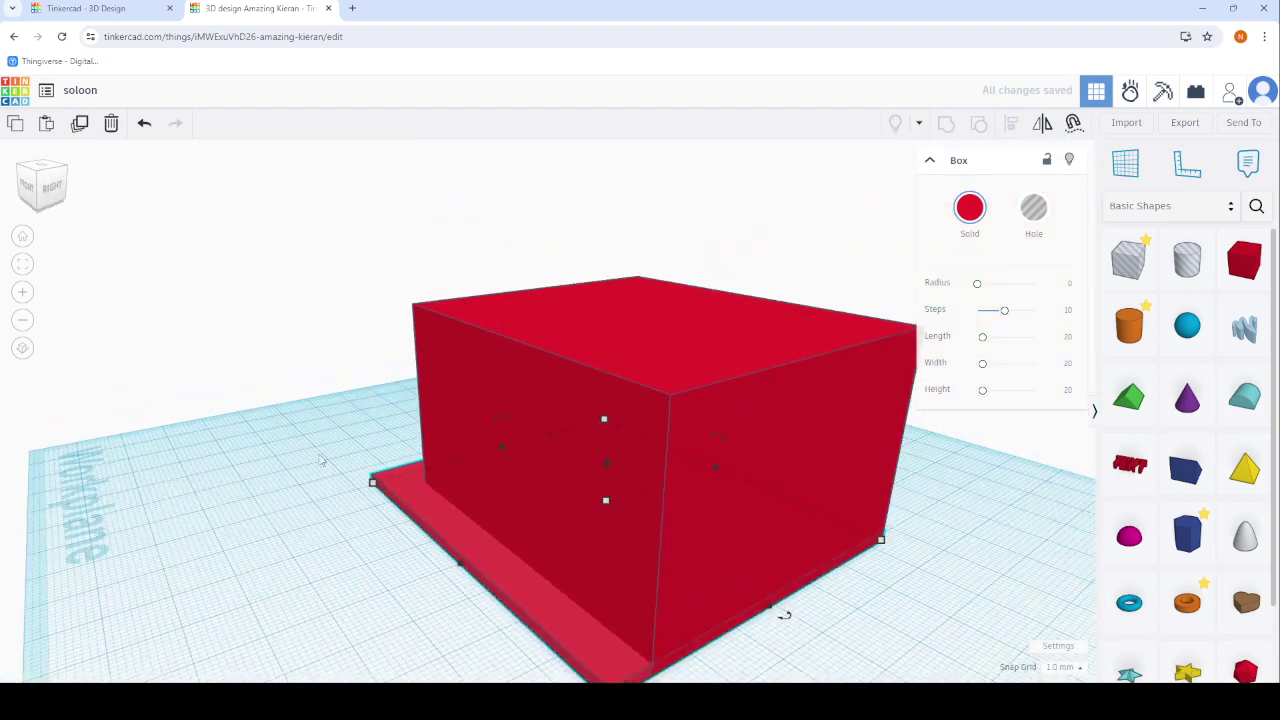
left_click(81, 127)
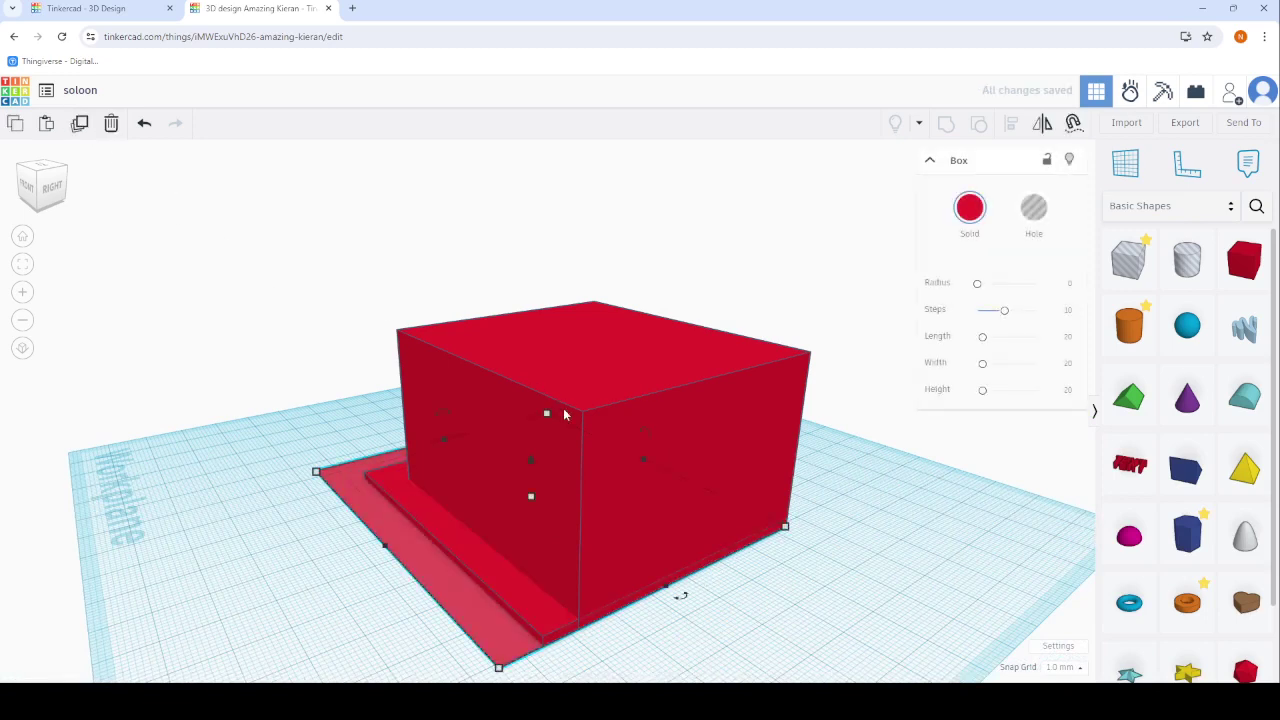
key("Delete")
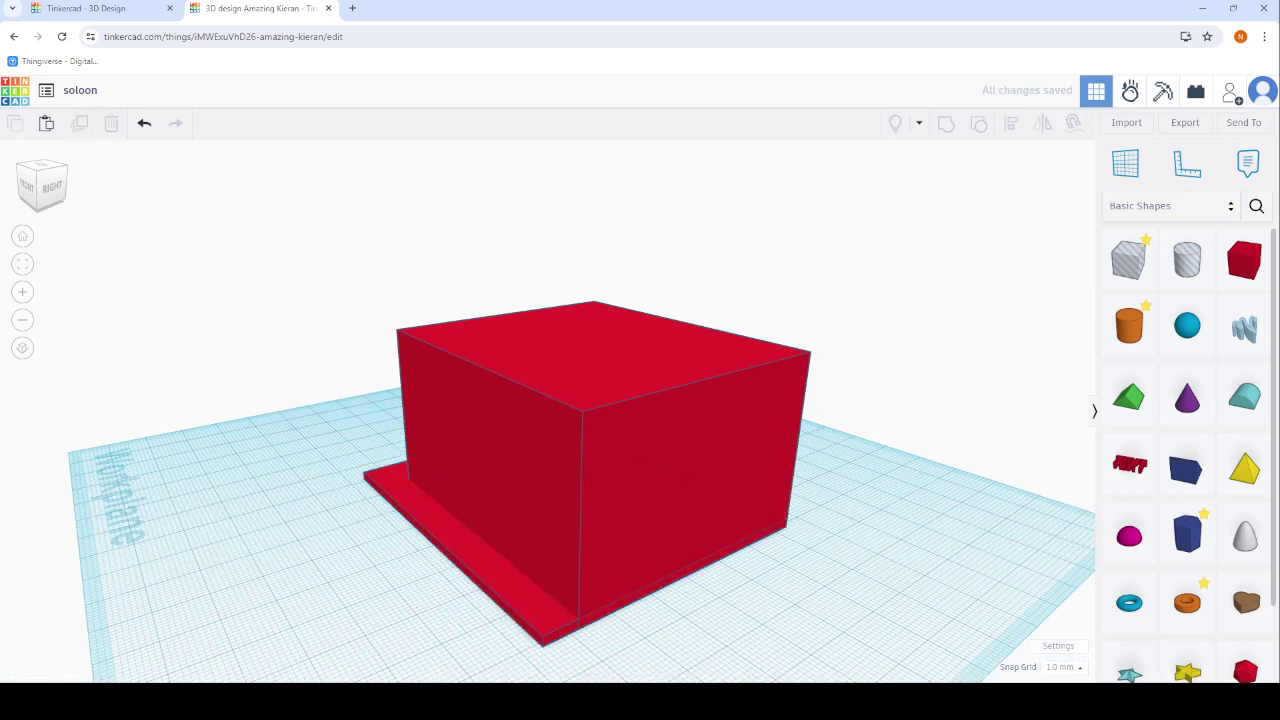
left_click(517, 611)
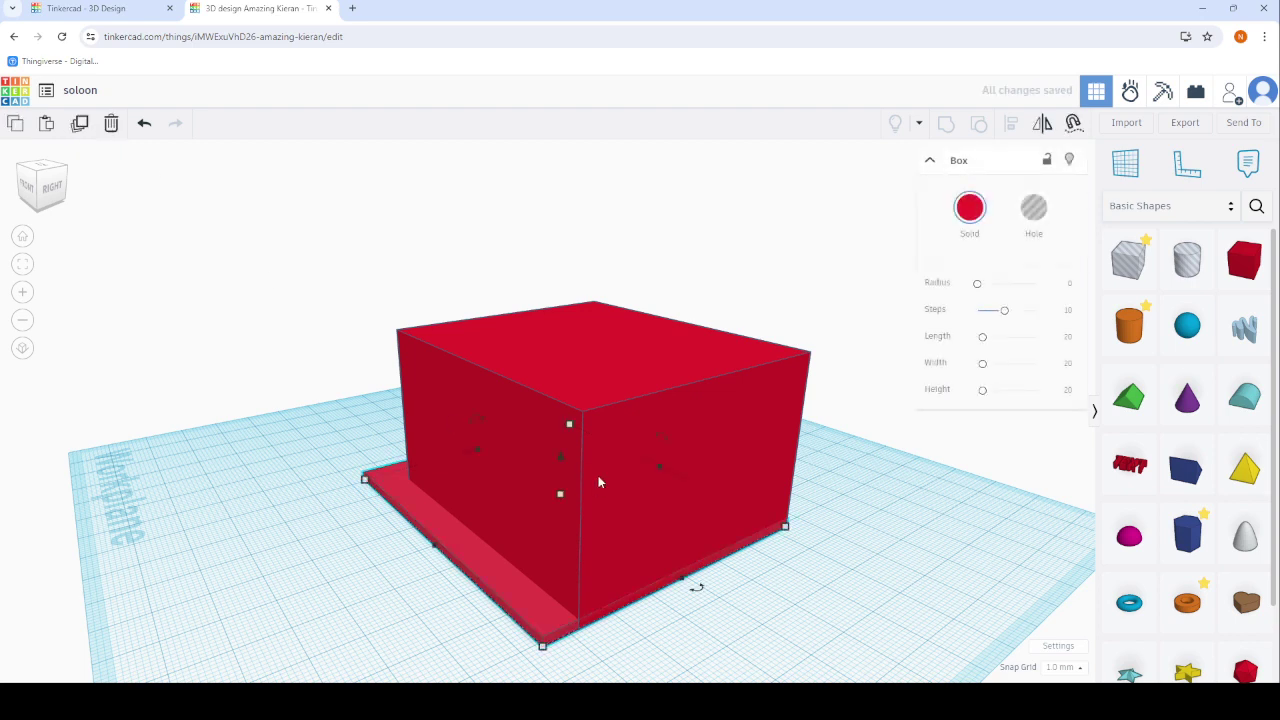
Lift the slab 28 mm up to form a ledge between the floors.
left_click_drag(560, 460, 528, 348)
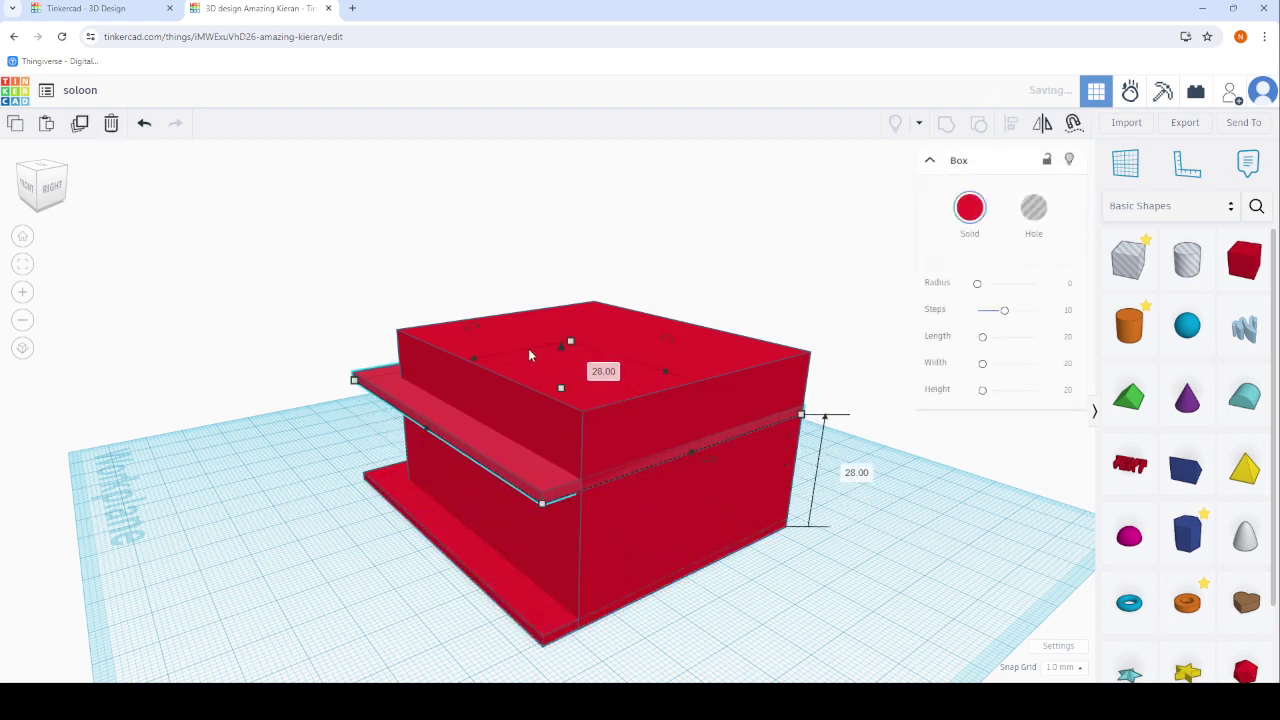
left_click(288, 296)
mouse_move(288, 296)
right_mouse_down()
mouse_move(769, 244)
mouse_move(536, 447)
mouse_move(459, 446)
right_mouse_up()
Stand a narrow 11 by 9 pillar at the front-left corner.
scroll(536, 447, "up", 5)
scroll(459, 446, "down", 4)
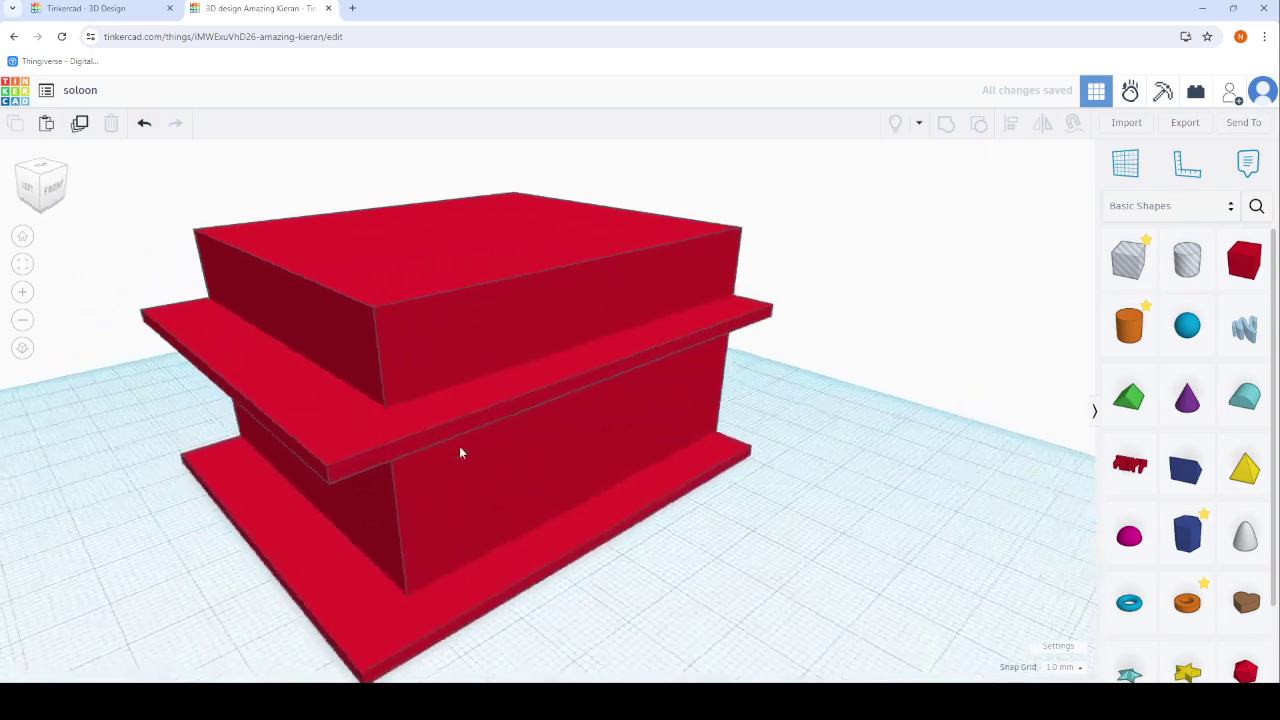
scroll(478, 458, "down", 2)
left_click(491, 447)
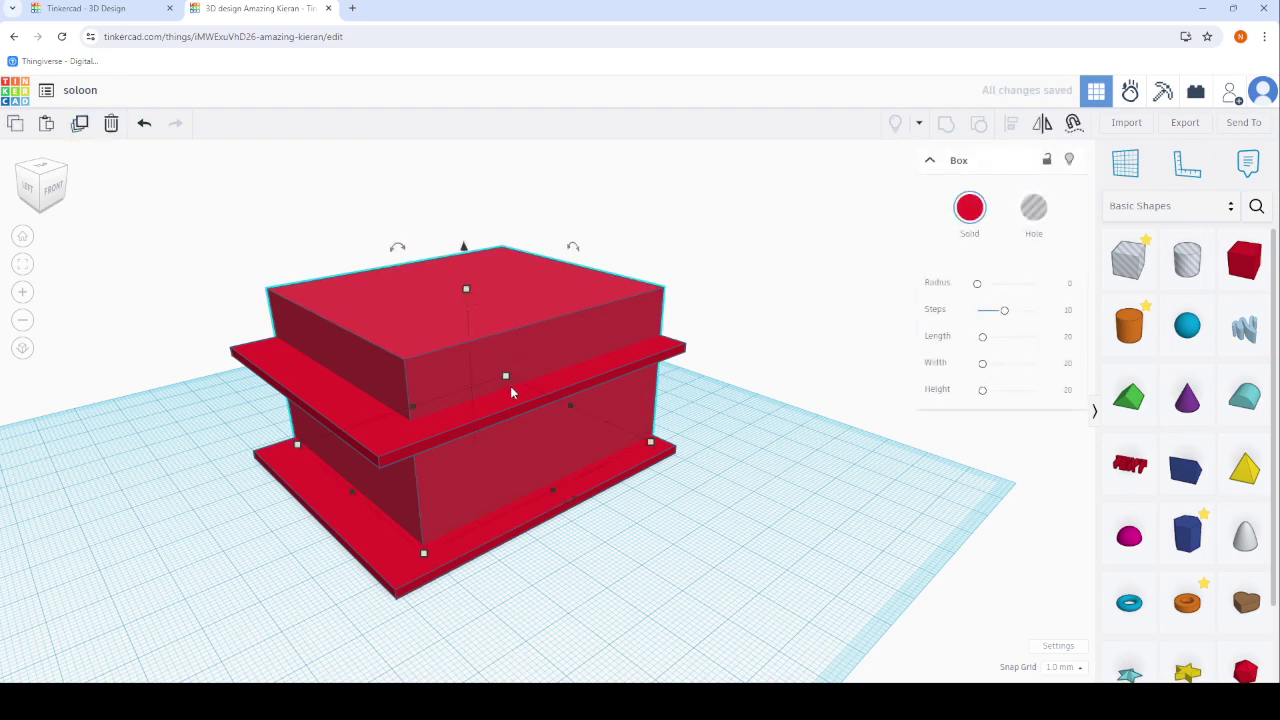
mouse_move(509, 374)
left_mouse_down()
mouse_move(375, 543)
mouse_move(379, 570)
left_mouse_up()
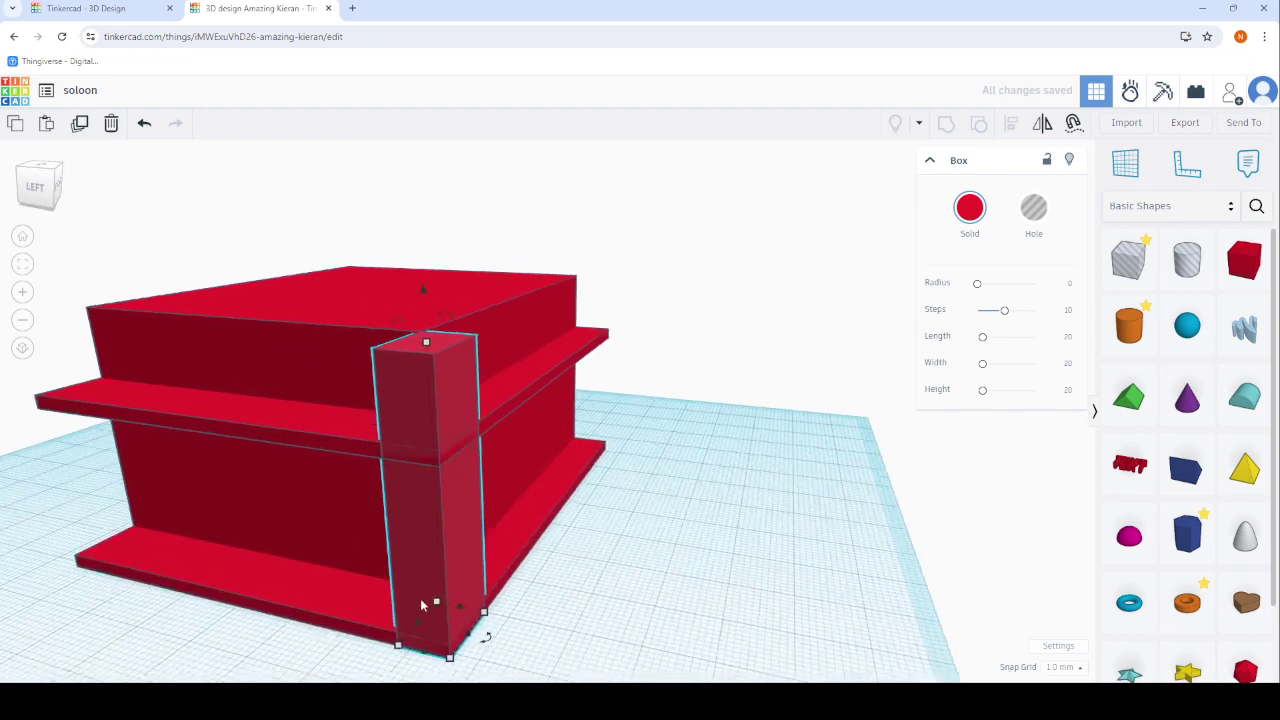
Narrow the corner post to 2 mm.
right_click_drag(405, 603, 443, 606)
mouse_move(455, 648)
left_mouse_down()
mouse_move(452, 662)
mouse_move(438, 654)
left_mouse_up()
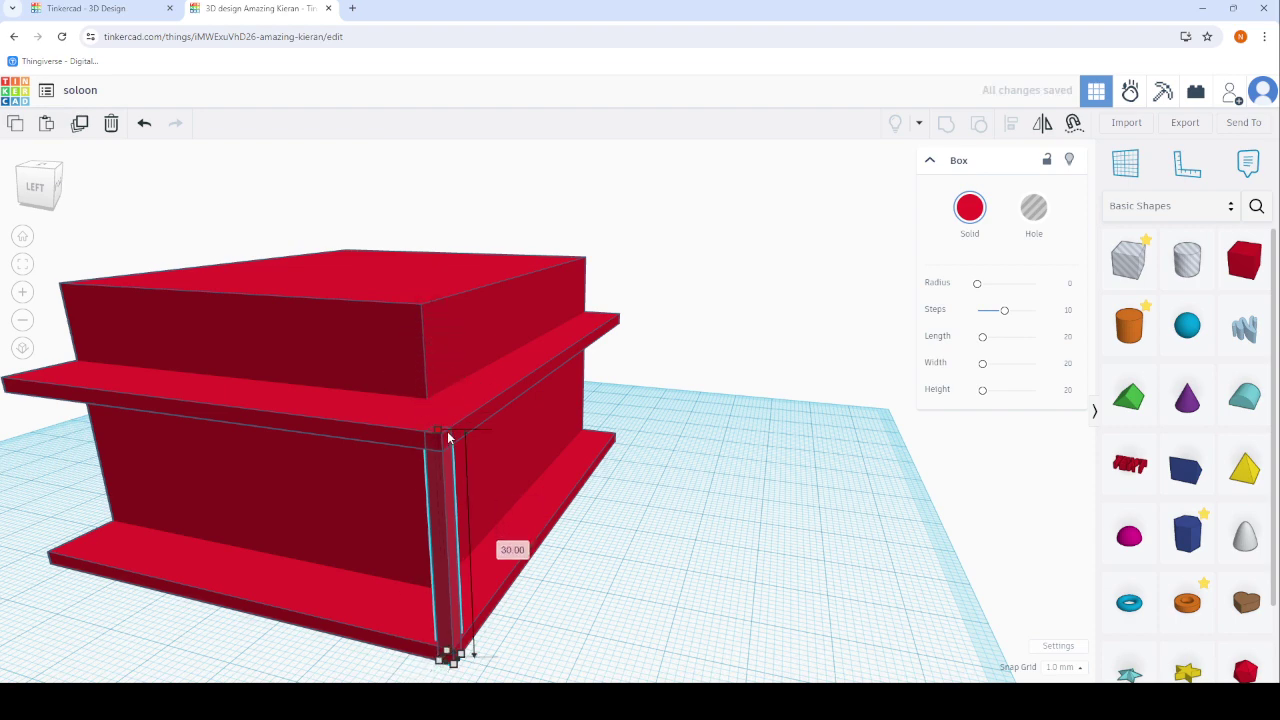
right_click_drag(449, 437, 504, 469)
left_click(449, 612)
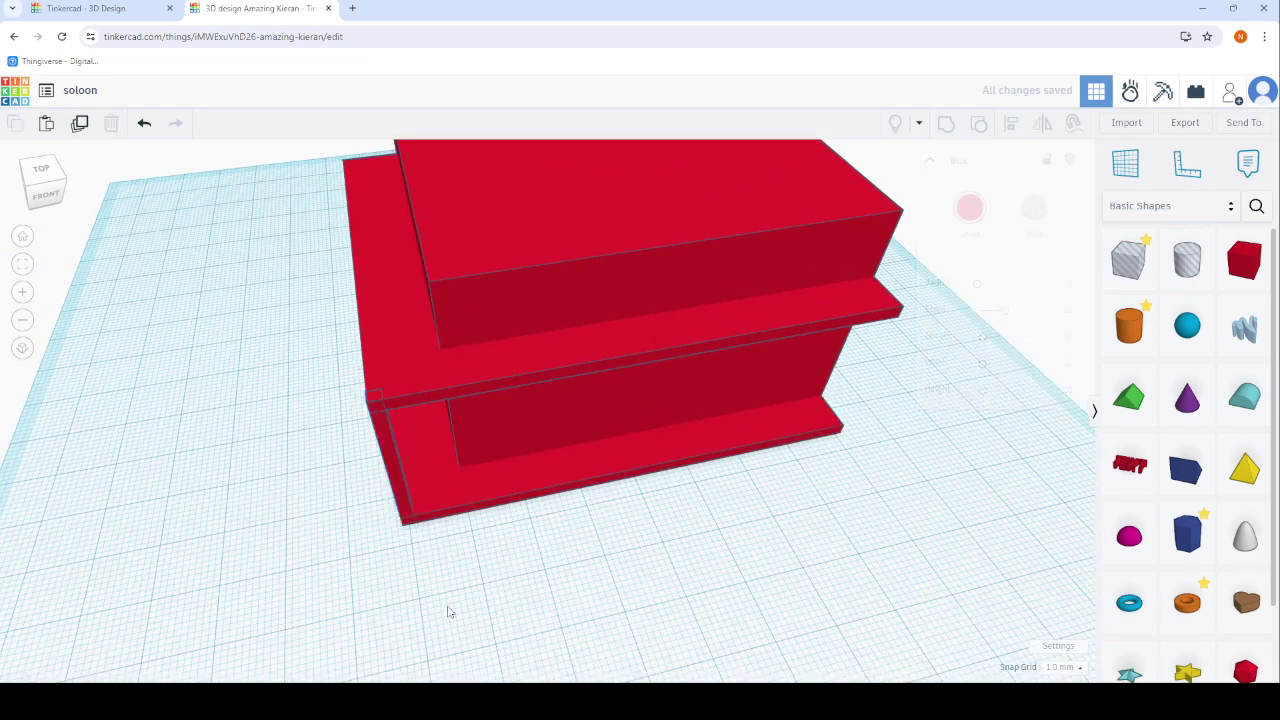
Extend the base plate's front edge to 71.
scroll(406, 456, "up", 3)
scroll(396, 467, "up", 3)
left_click(396, 516)
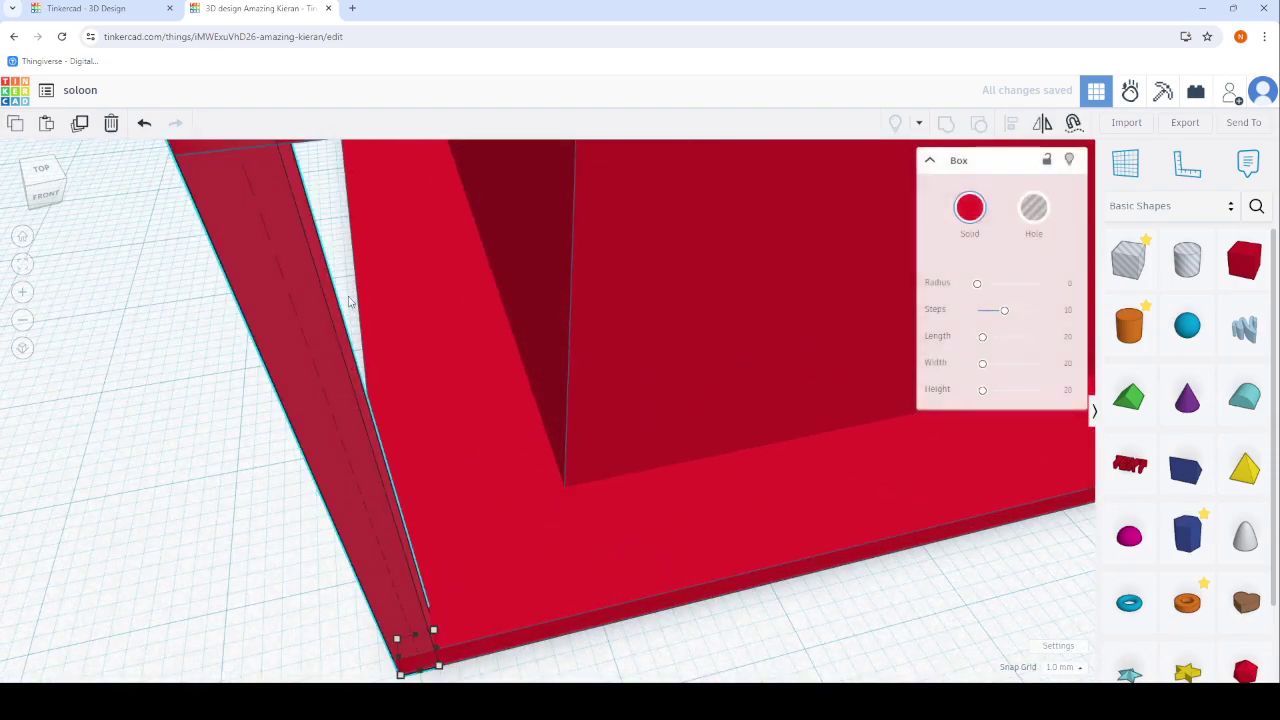
scroll(518, 338, "down", 3)
scroll(530, 350, "up", 3)
left_click(566, 378)
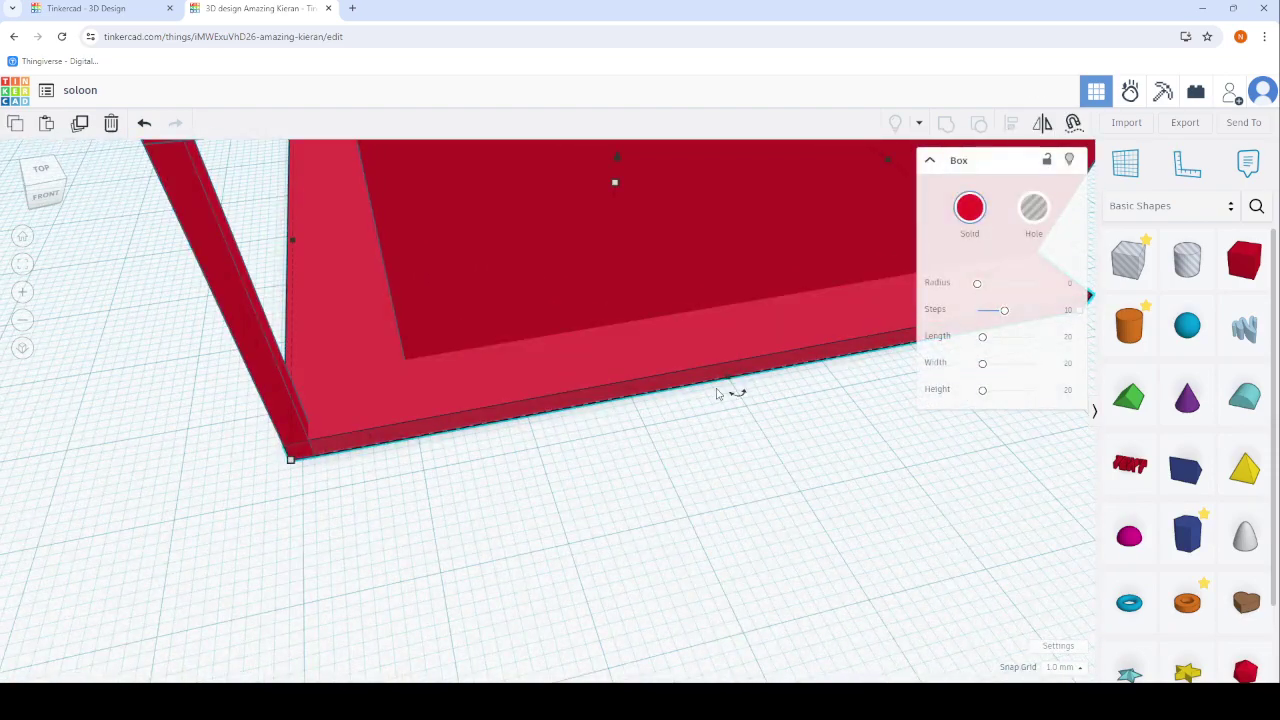
left_click_drag(727, 385, 733, 390)
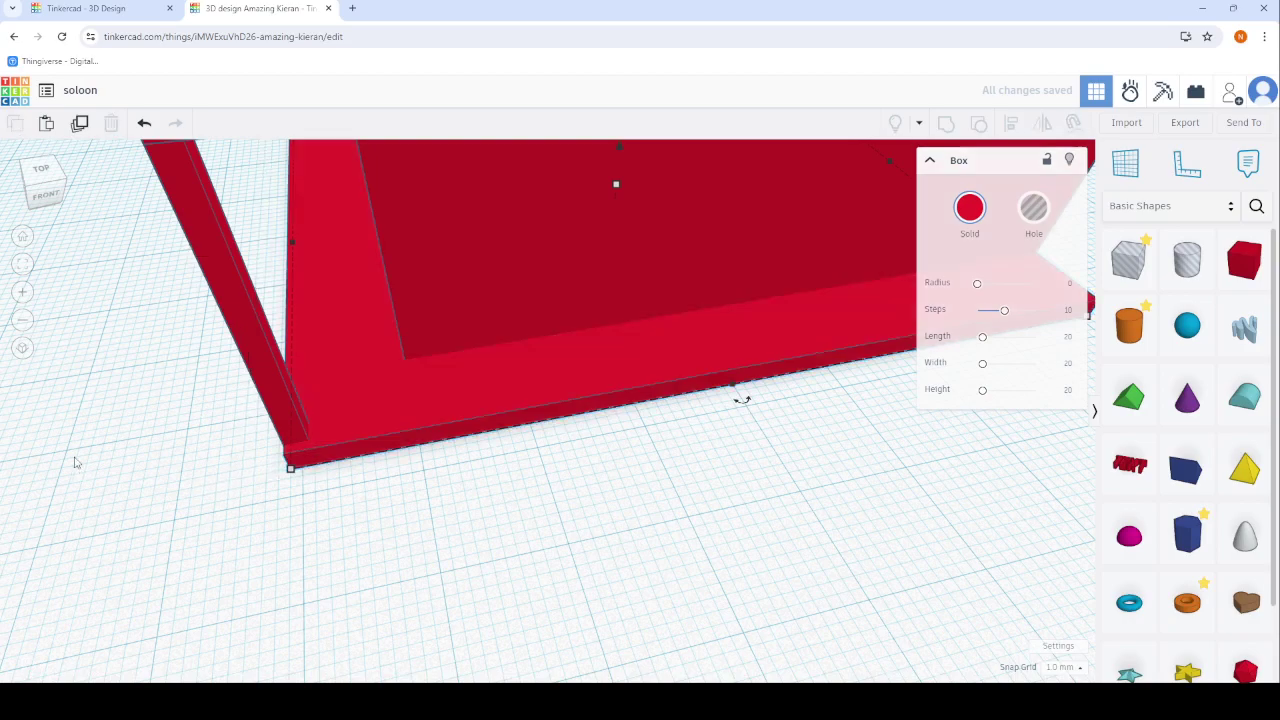
Nudge the thin corner post slightly to the right.
right_click_drag(379, 384, 630, 324)
left_click(630, 324)
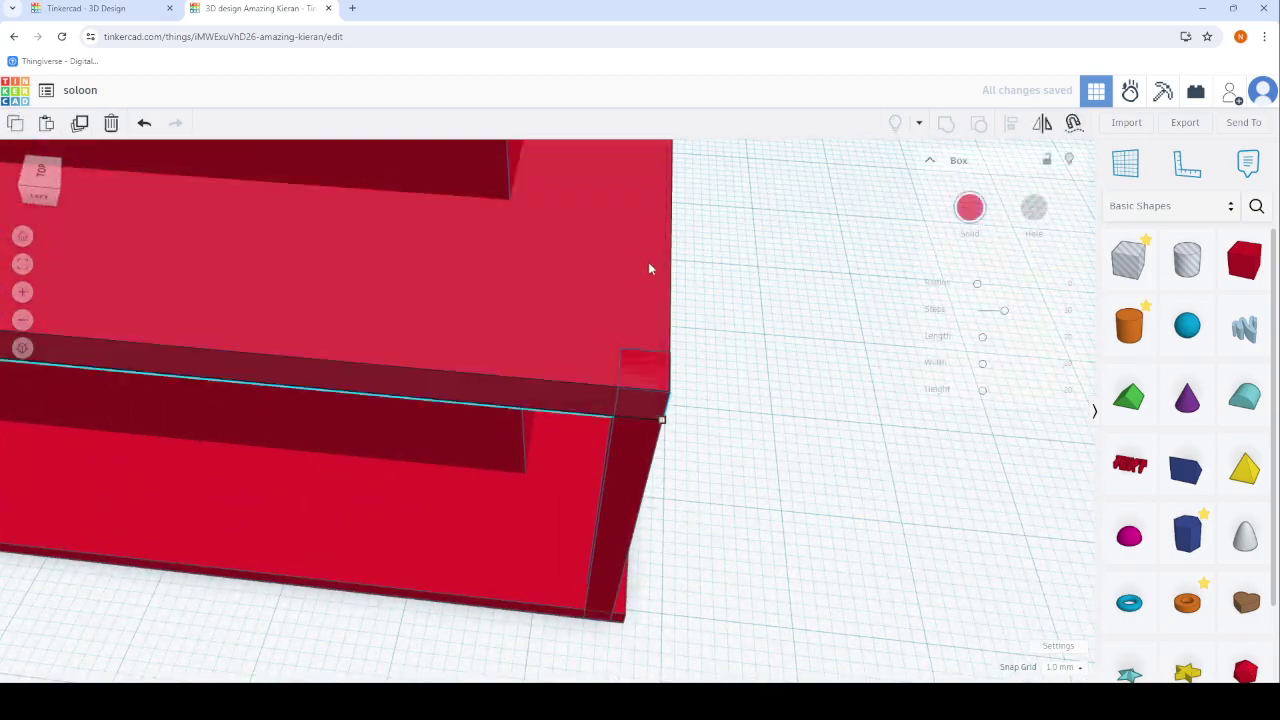
right_click_drag(648, 264, 531, 466)
left_click_drag(531, 466, 538, 441)
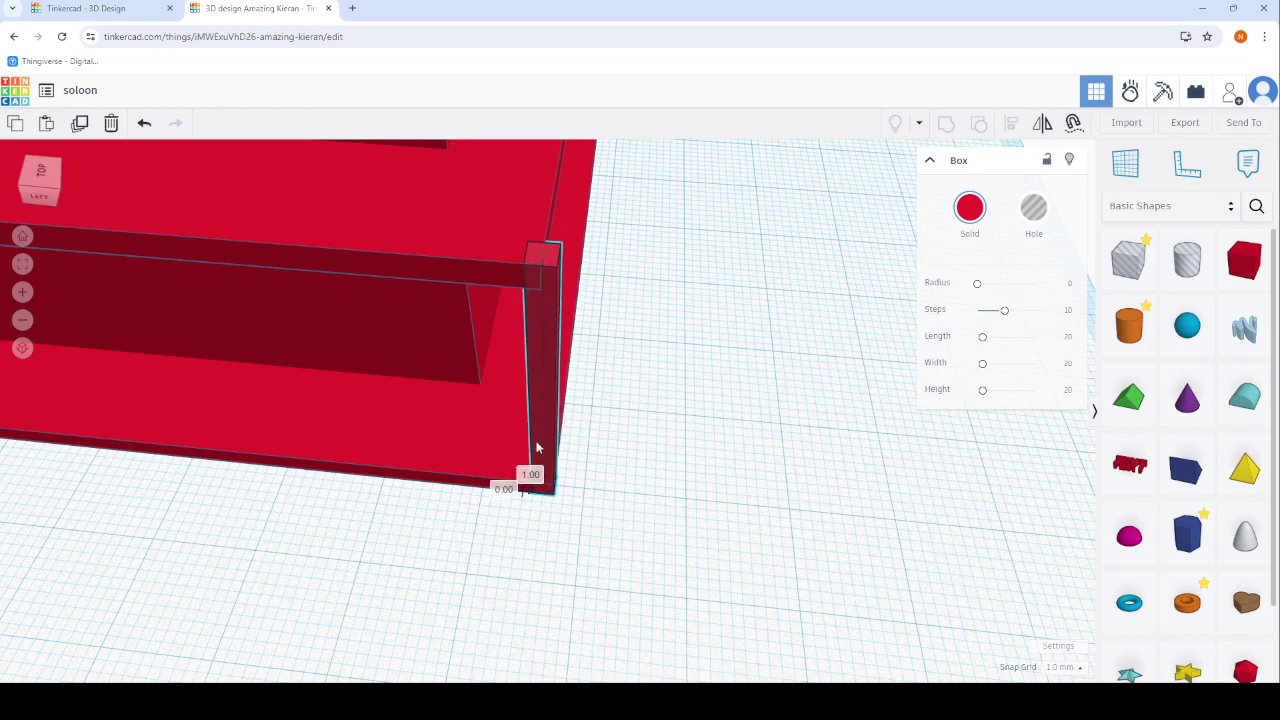
Widen the box slightly on its right side.
left_click(548, 262)
right_click_drag(580, 223, 587, 273)
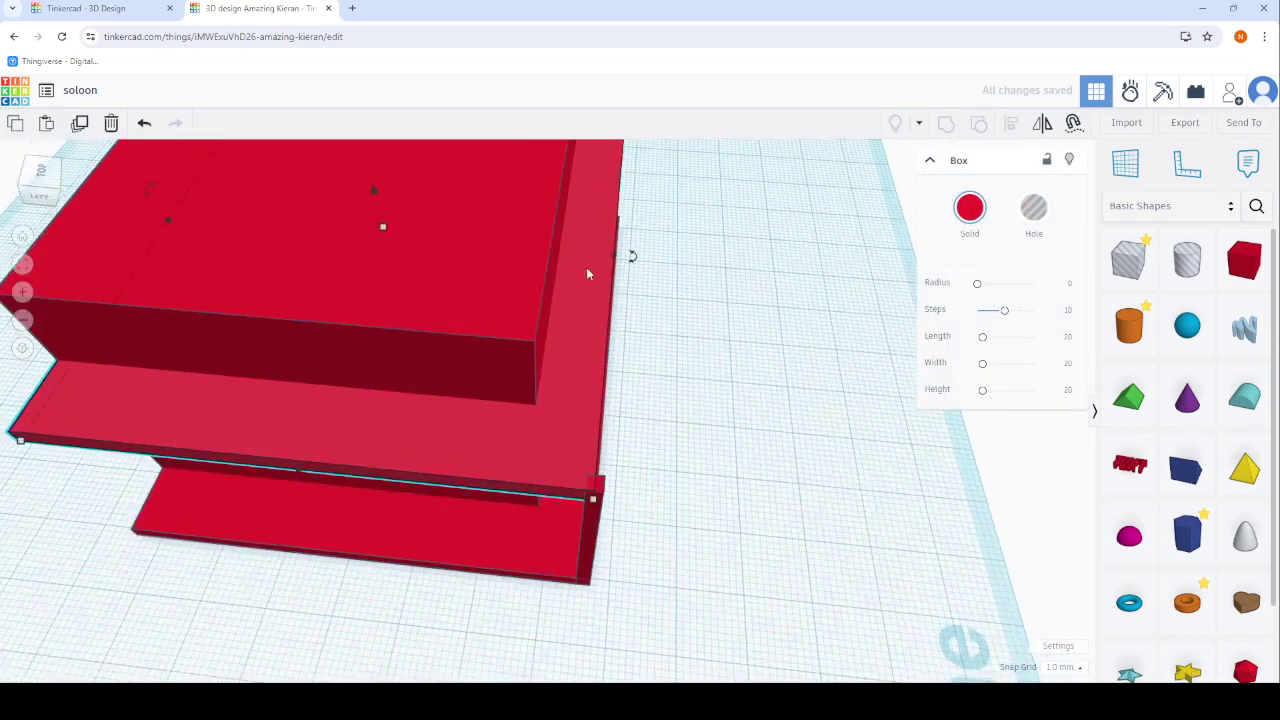
left_click_drag(616, 258, 622, 262)
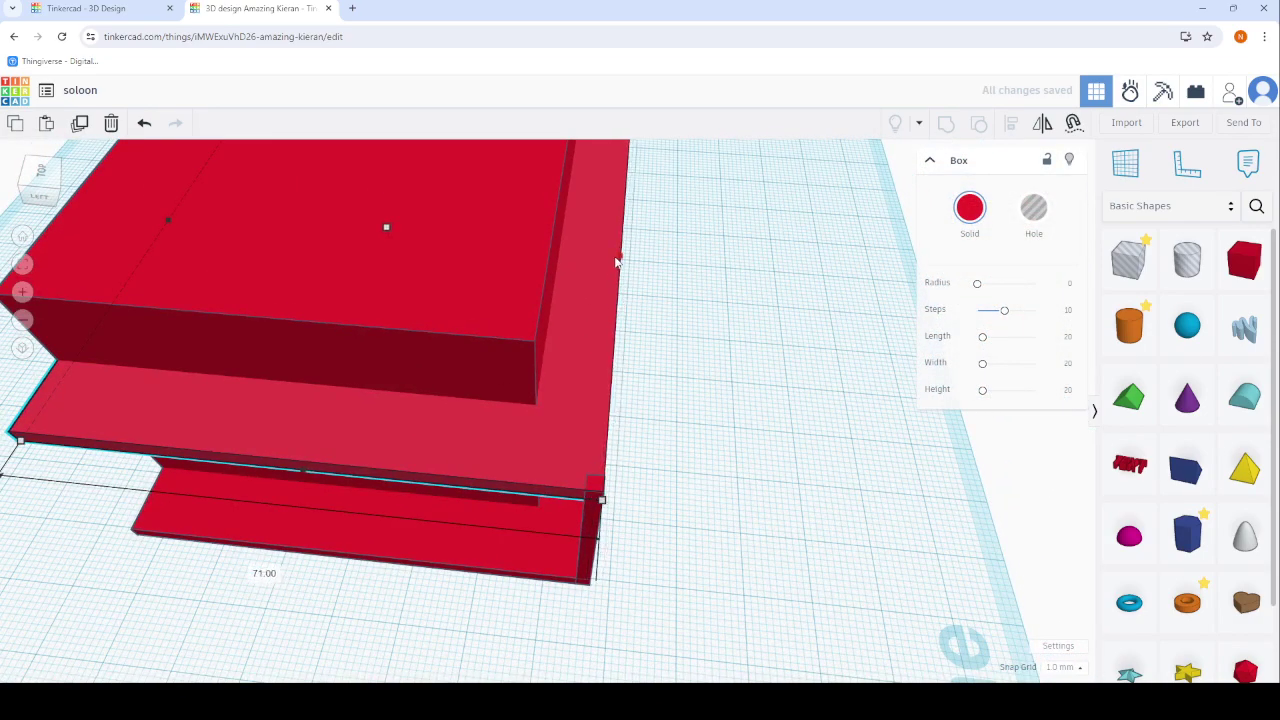
left_click(754, 394)
mouse_move(580, 340)
right_mouse_down()
mouse_move(416, 337)
mouse_move(419, 398)
mouse_move(382, 476)
right_mouse_up()
Duplicate the corner post with Ctrl+D and space copies along the wall.
scroll(419, 398, "up", 5)
left_click(381, 480)
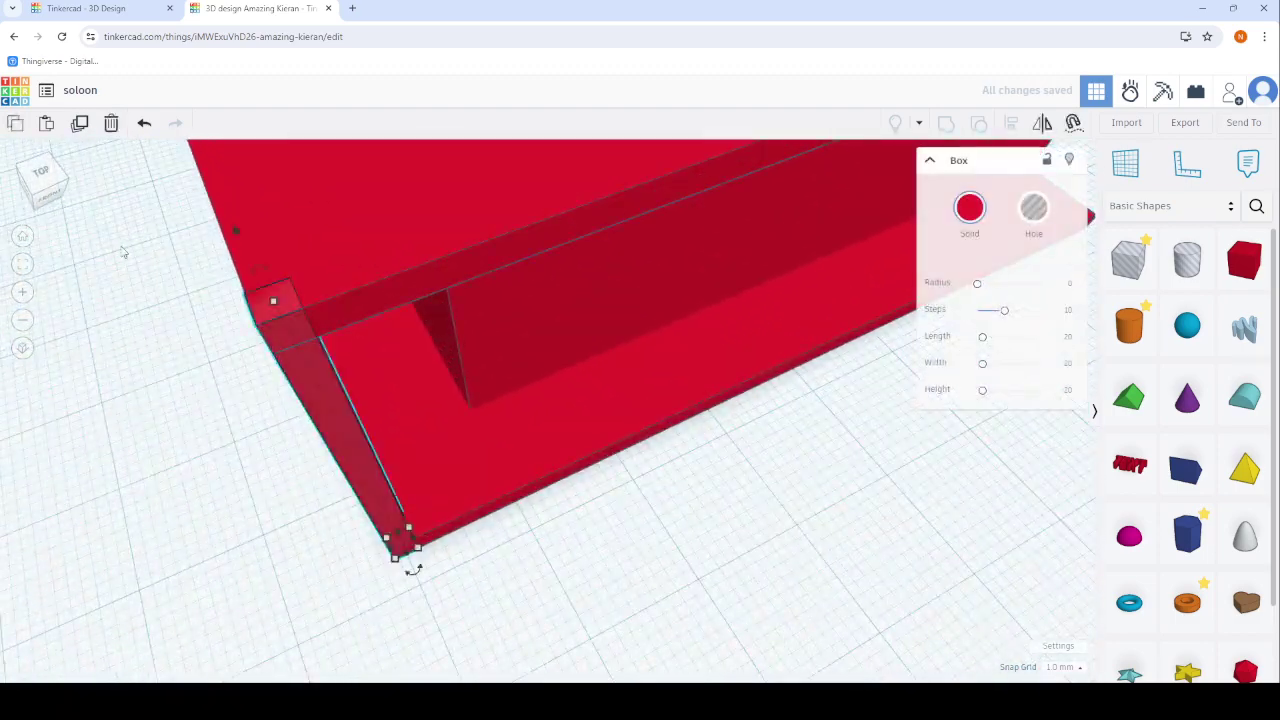
left_click(80, 123)
left_click_drag(300, 471, 606, 349)
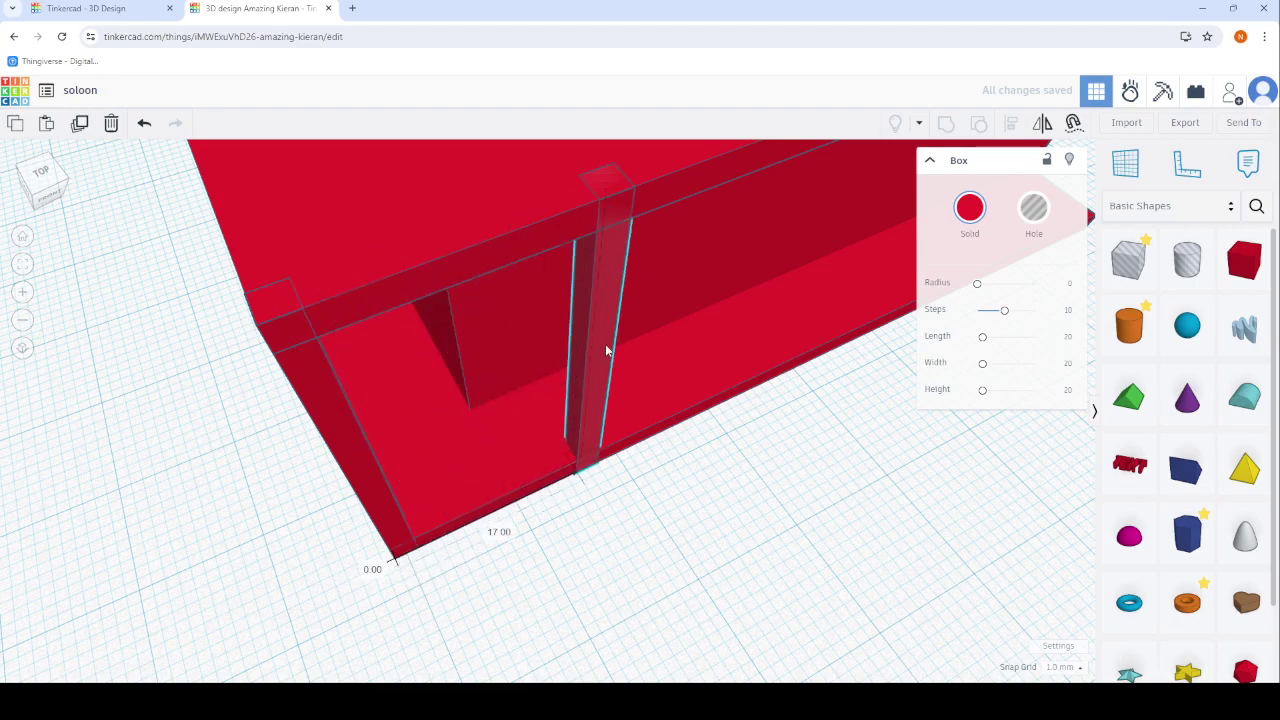
right_click_drag(200, 300, 384, 313)
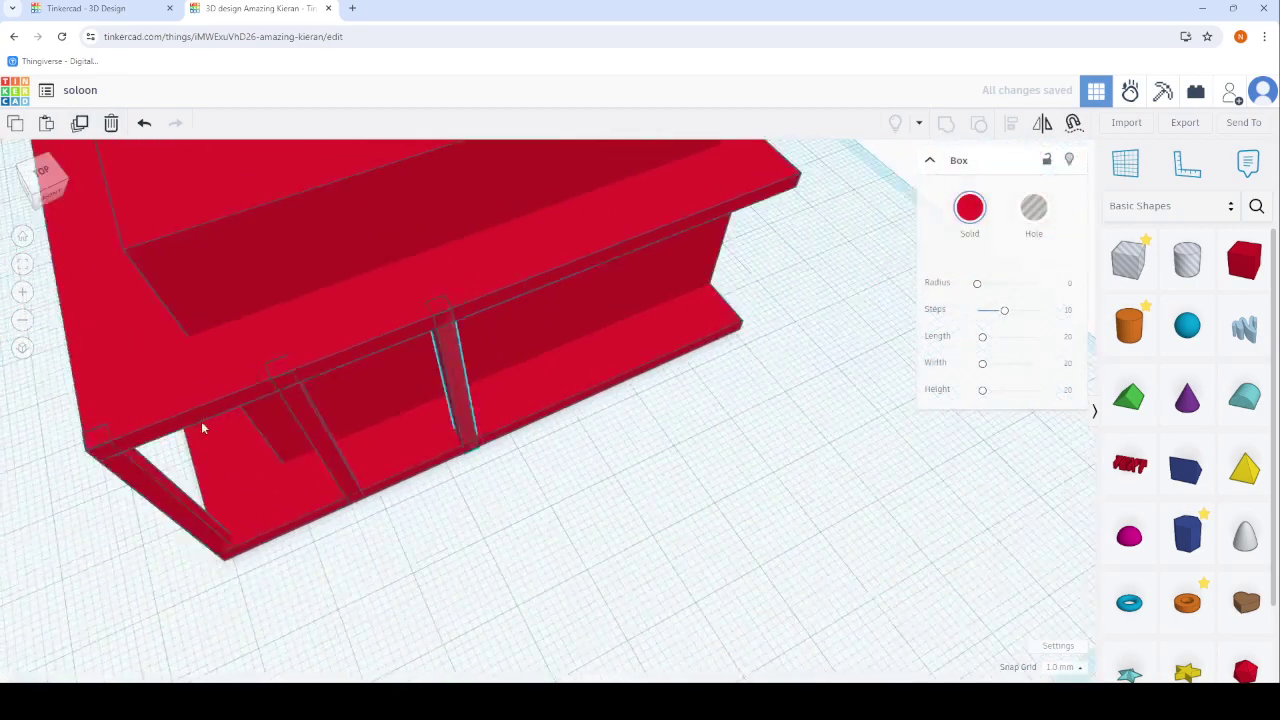
left_click(80, 123)
left_click(80, 123)
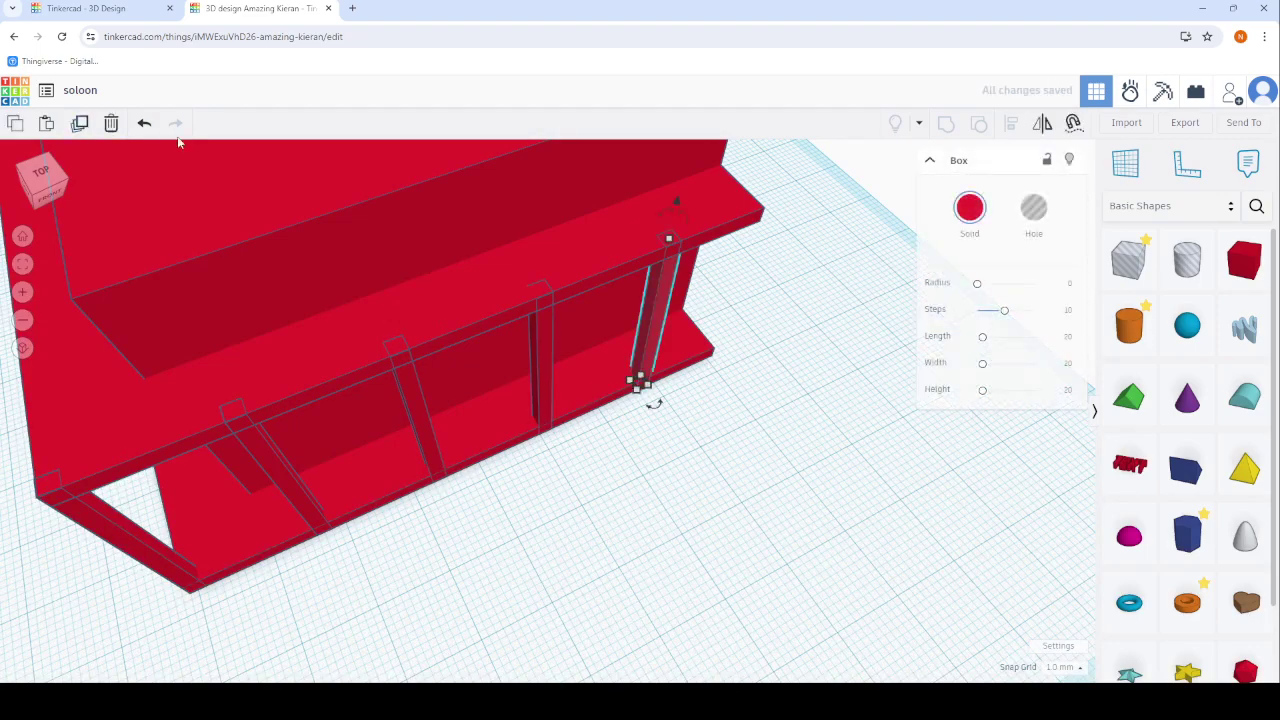
Slide a post copy to the right end of the wall.
mouse_move(534, 213)
right_mouse_down()
mouse_move(652, 471)
mouse_move(571, 434)
mouse_move(760, 500)
right_mouse_up()
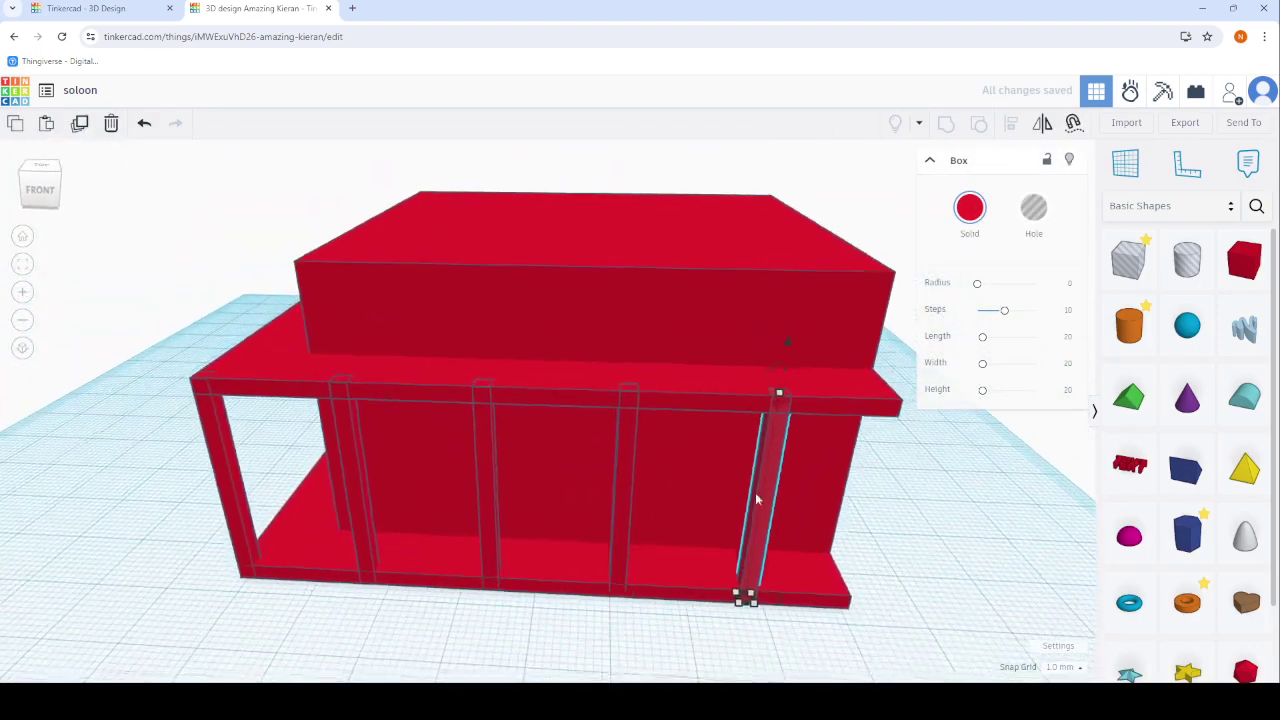
scroll(802, 585, "up", 5)
scroll(802, 585, "down", 5)
scroll(531, 520, "up", 2)
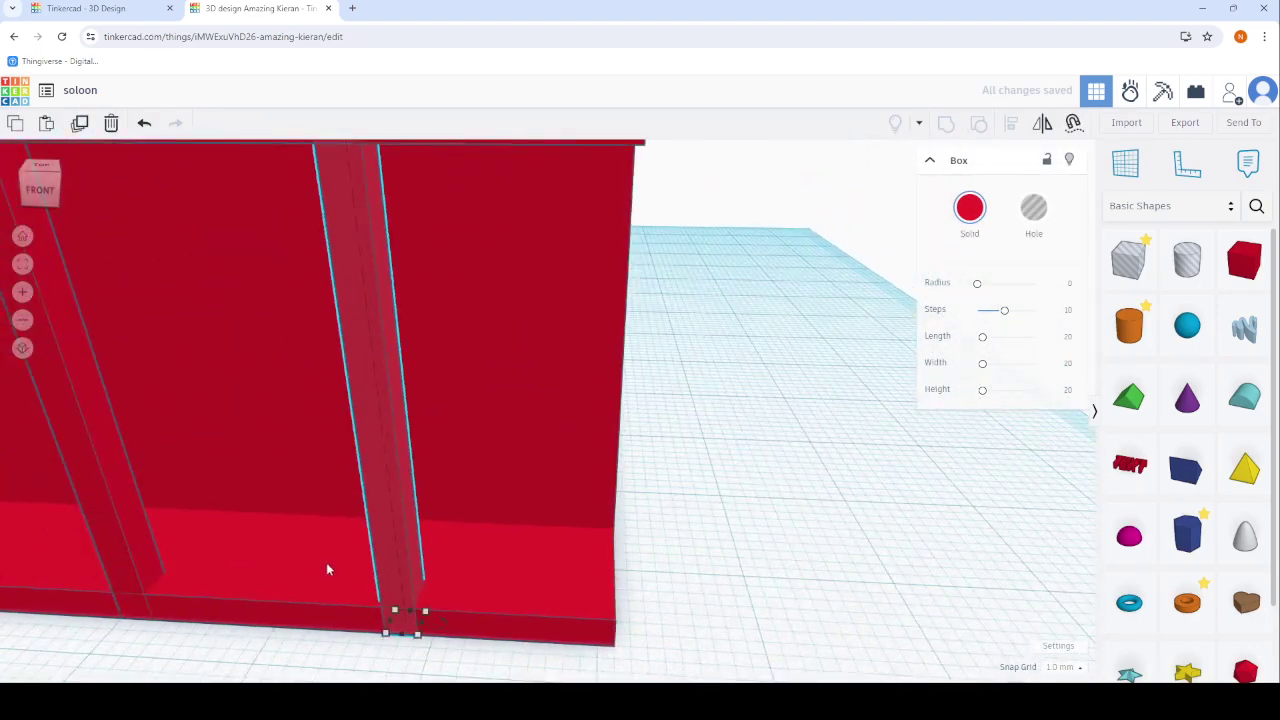
left_click_drag(393, 557, 606, 565)
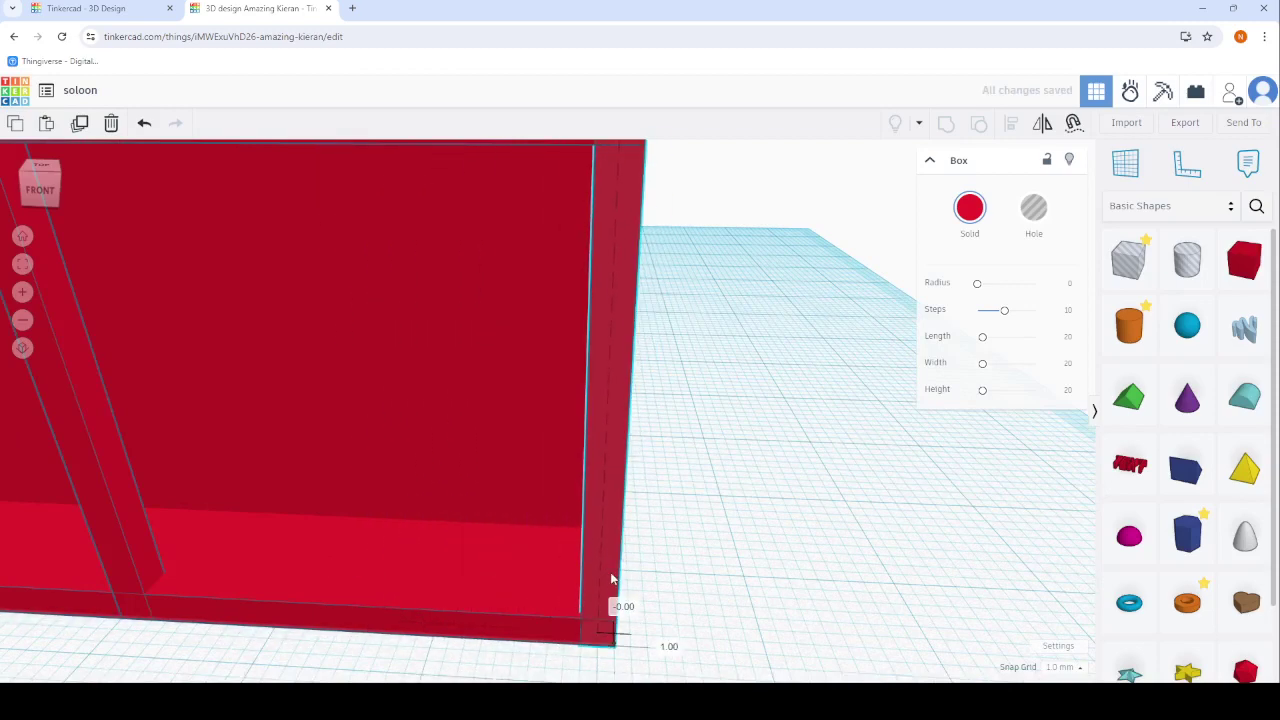
scroll(613, 578, "down", 5)
left_click(729, 491)
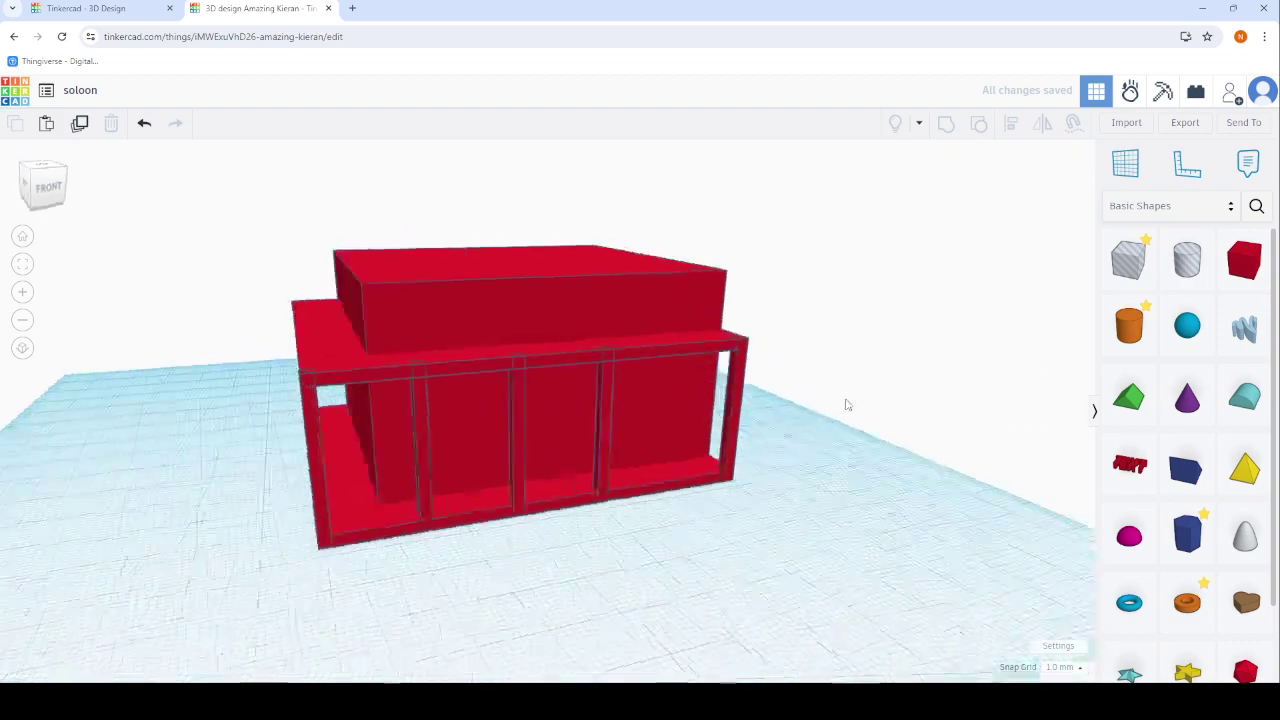
Shift one of the wall posts slightly right along the wall.
right_click_drag(846, 404, 709, 491)
scroll(577, 586, "up", 5)
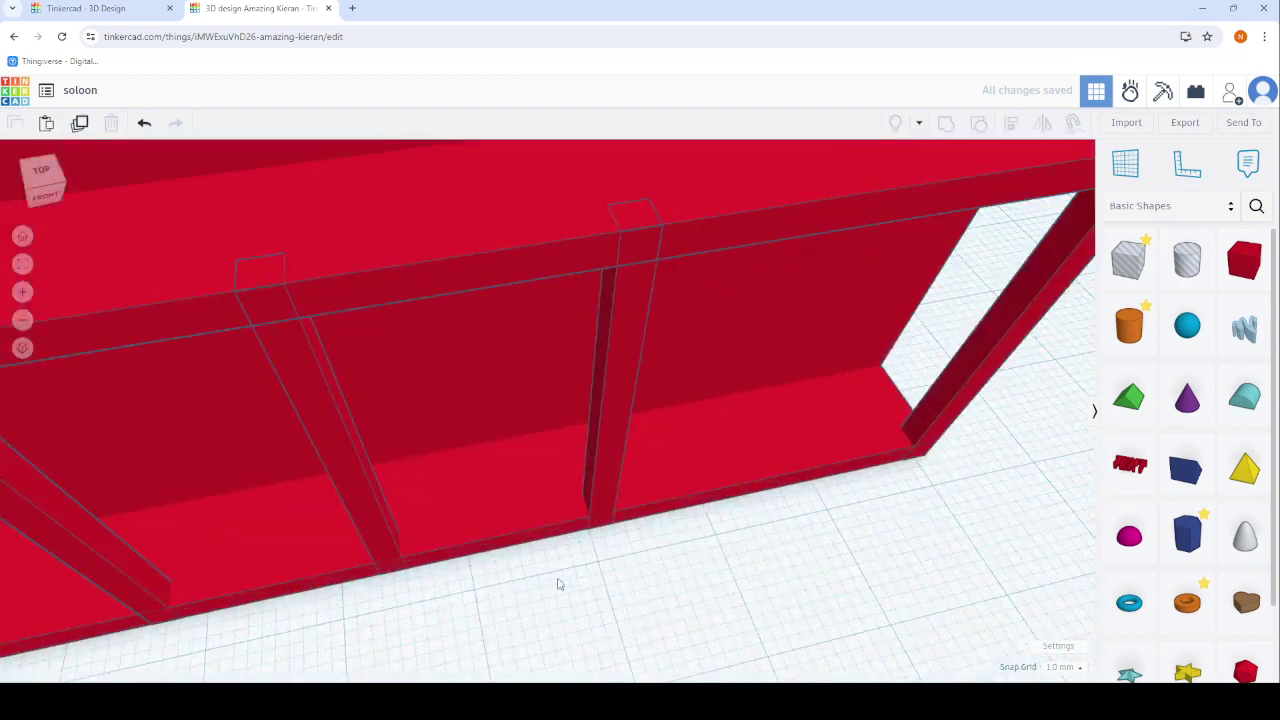
scroll(559, 584, "down", 2)
left_click(536, 519)
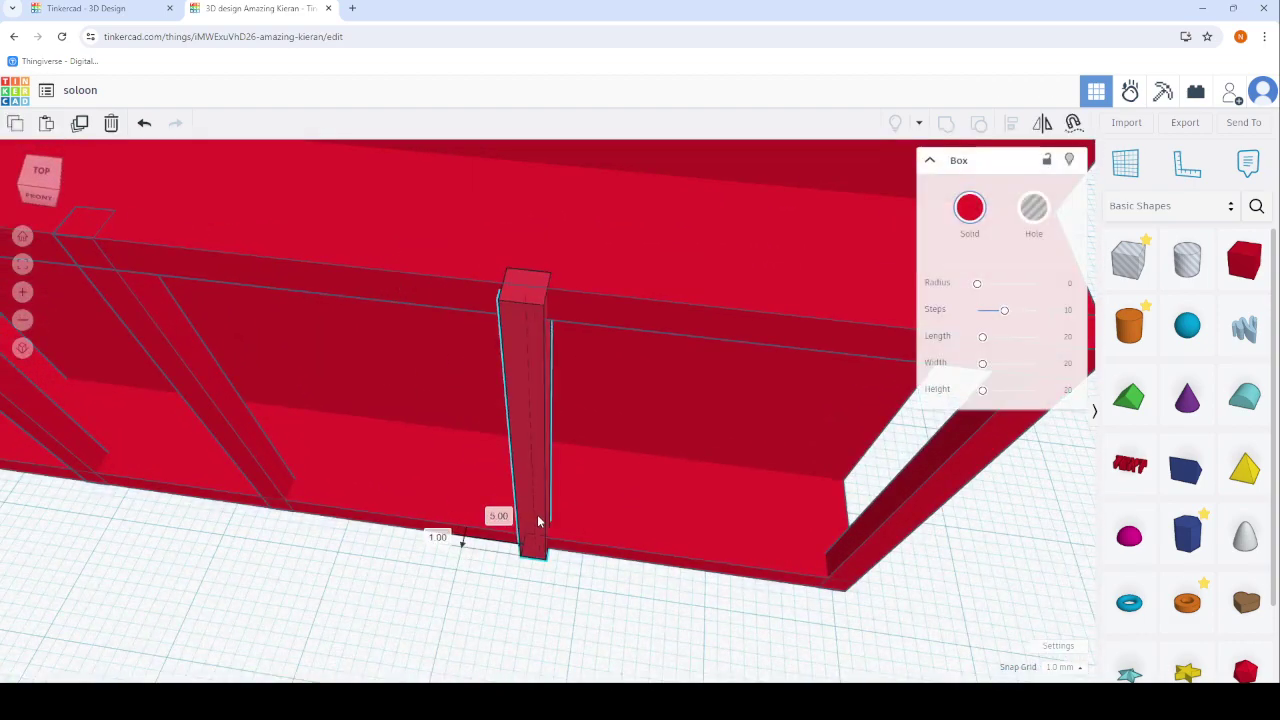
left_click_drag(538, 521, 564, 523)
scroll(560, 540, "down", 5)
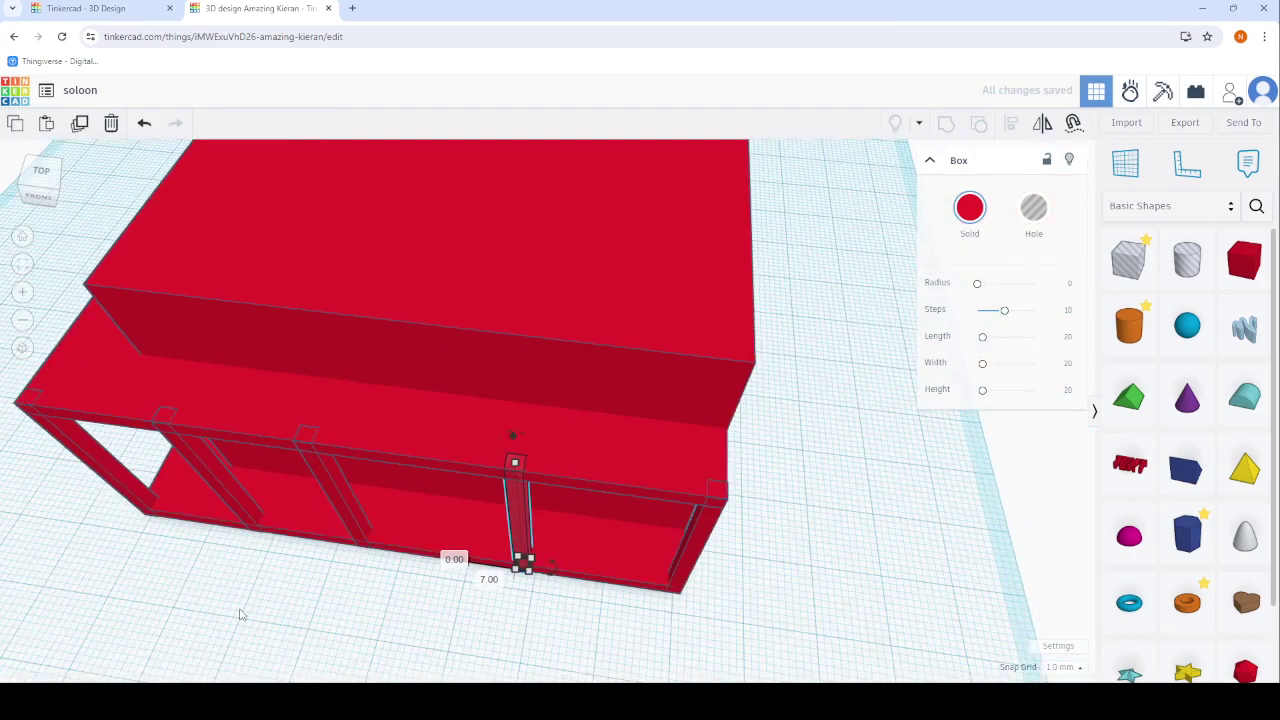
left_click(510, 575)
mouse_move(510, 575)
right_mouse_down()
mouse_move(495, 527)
mouse_move(438, 518)
mouse_move(705, 603)
right_mouse_up()
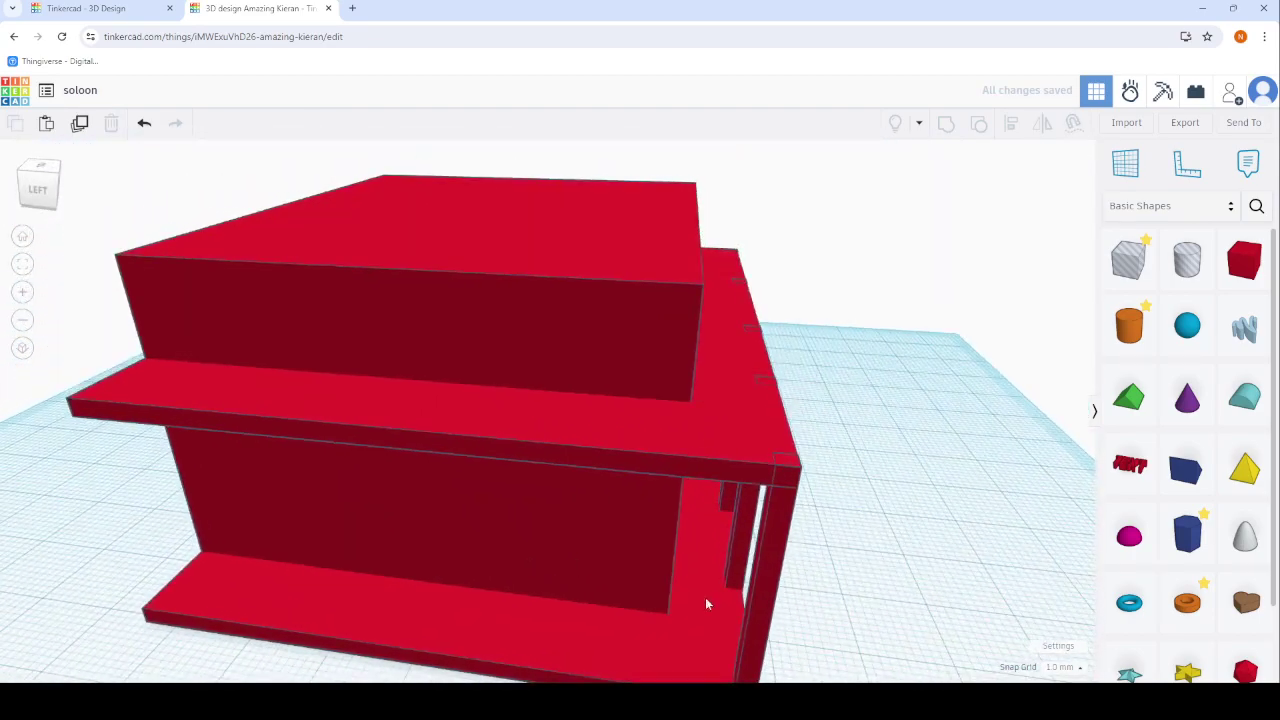
Duplicate the right corner post and place the copy at the base's far end.
left_click(757, 607)
left_click(80, 125)
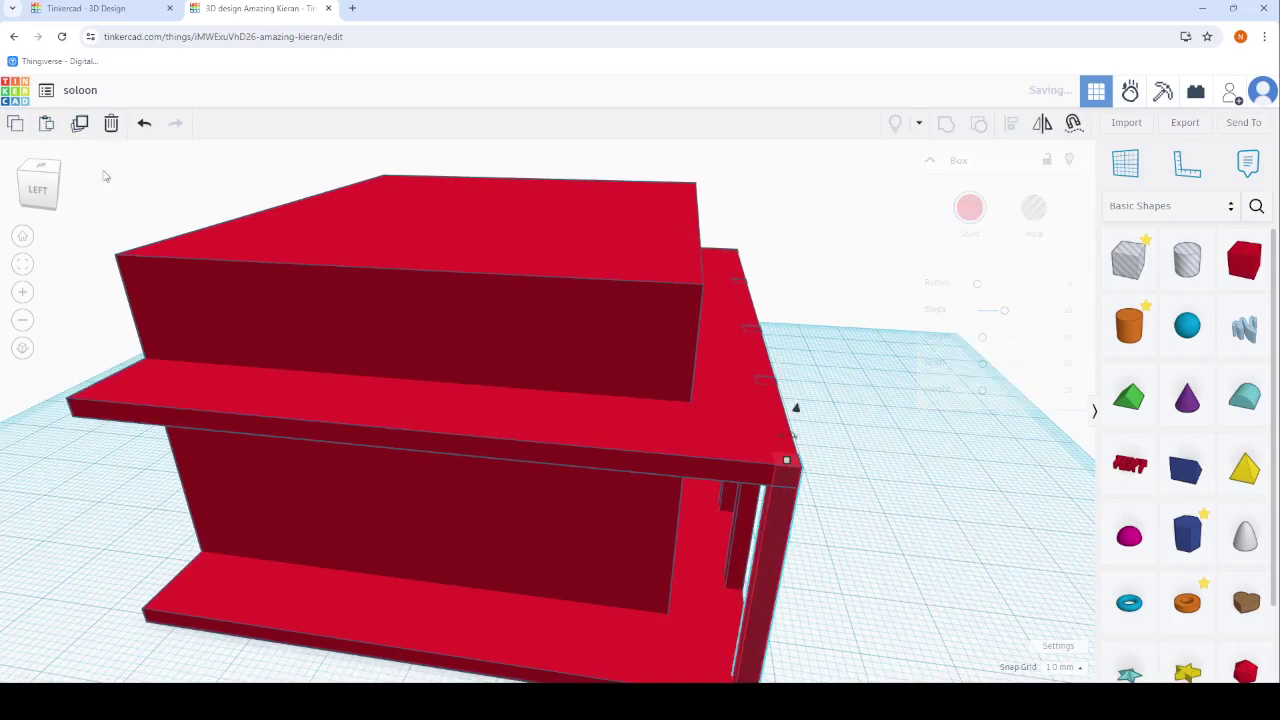
scroll(794, 406, "up", 5)
mouse_move(774, 609)
right_mouse_down()
mouse_move(423, 354)
mouse_move(645, 530)
right_mouse_up()
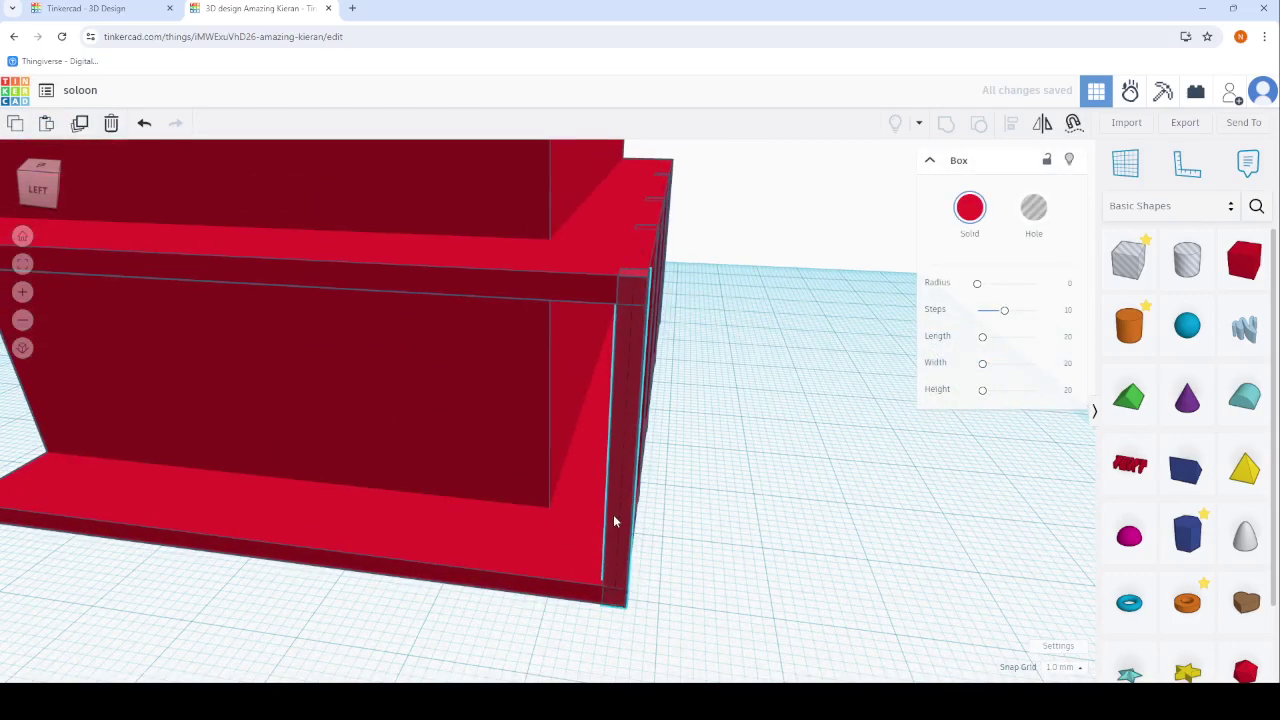
mouse_move(613, 520)
left_mouse_down()
mouse_move(371, 503)
mouse_move(30, 515)
mouse_move(43, 523)
left_mouse_up()
right_click_drag(43, 523, 646, 470)
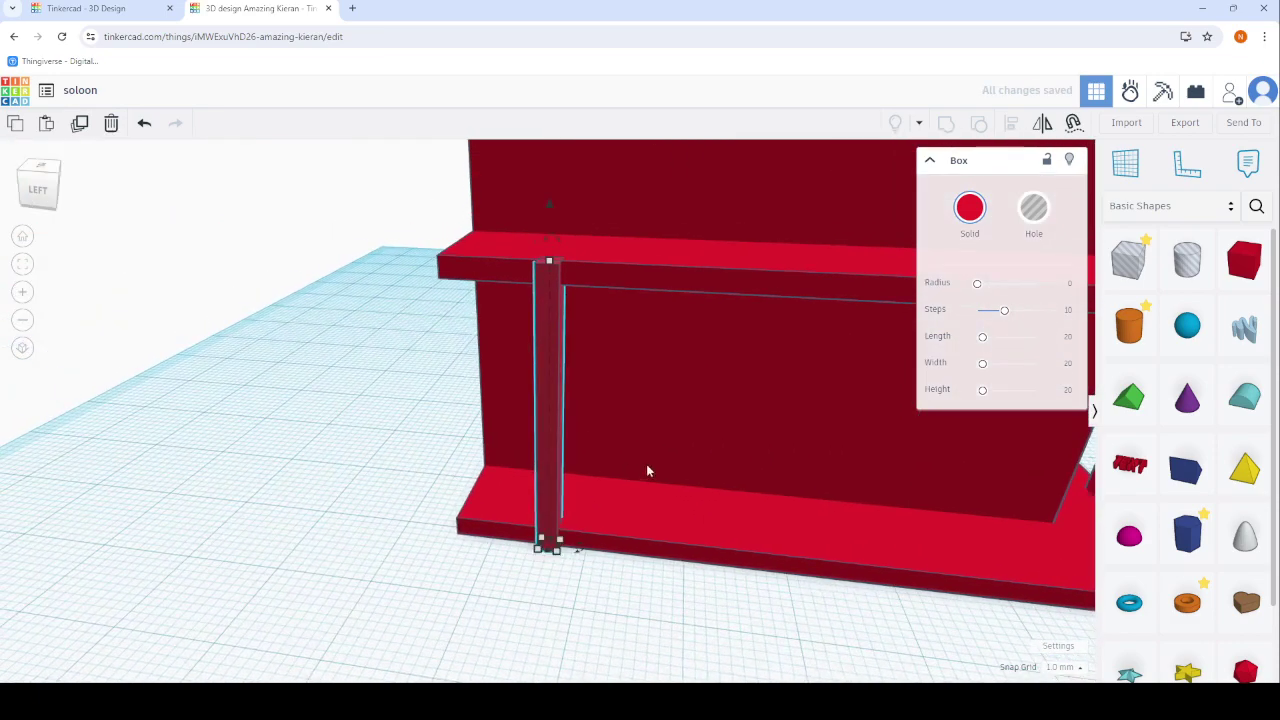
scroll(646, 470, "up", 4)
left_click_drag(460, 488, 294, 462)
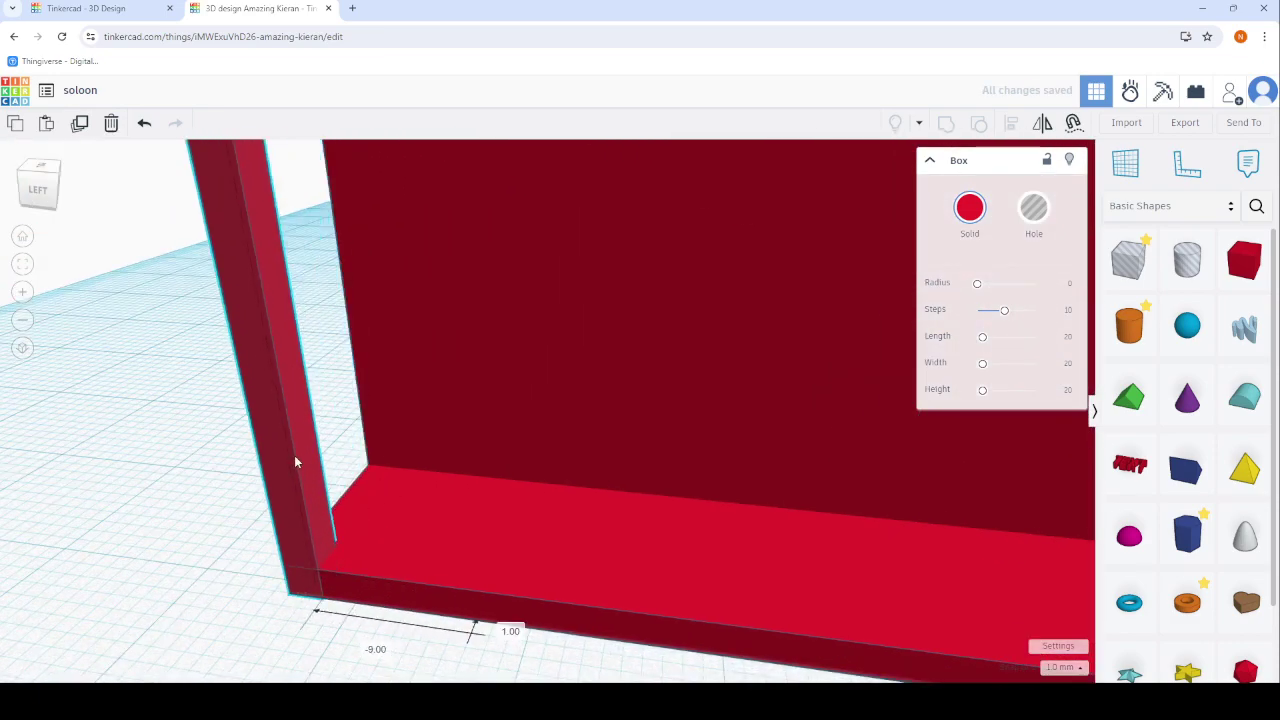
scroll(294, 462, "down", 5)
left_click(109, 514)
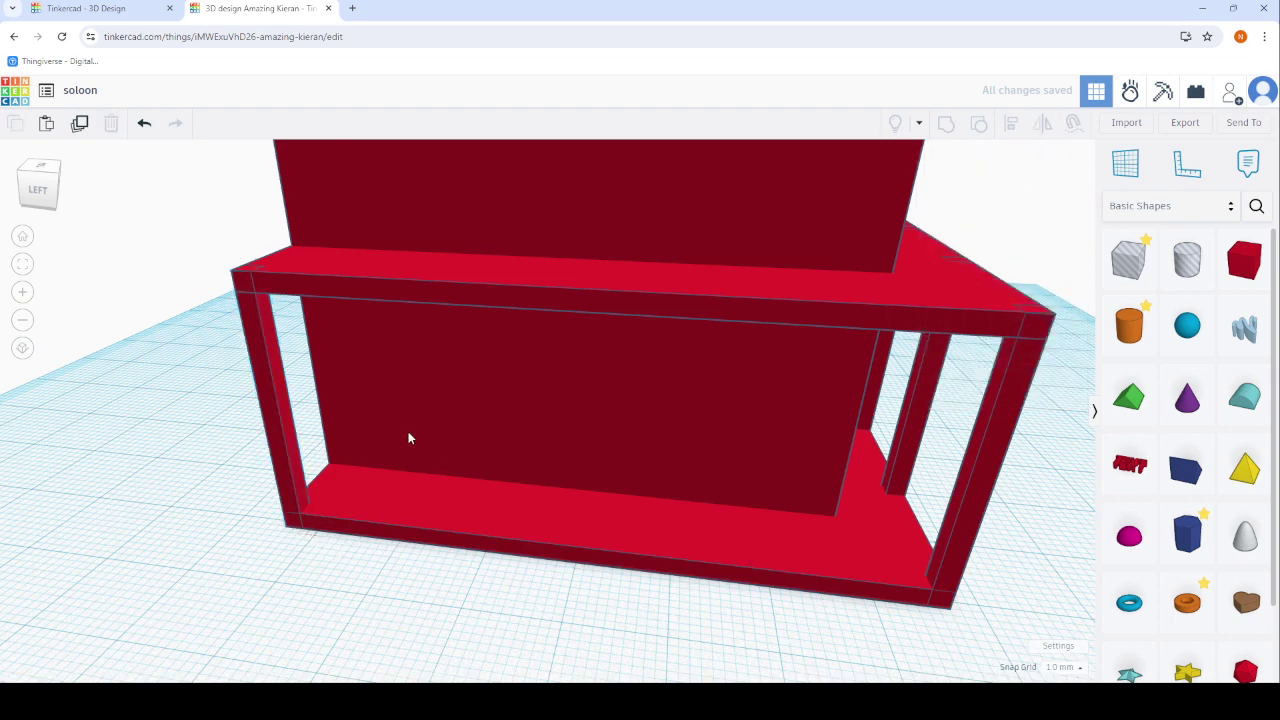
Delete a stray hole box added beside the left front post.
left_click(268, 445)
left_click(47, 124)
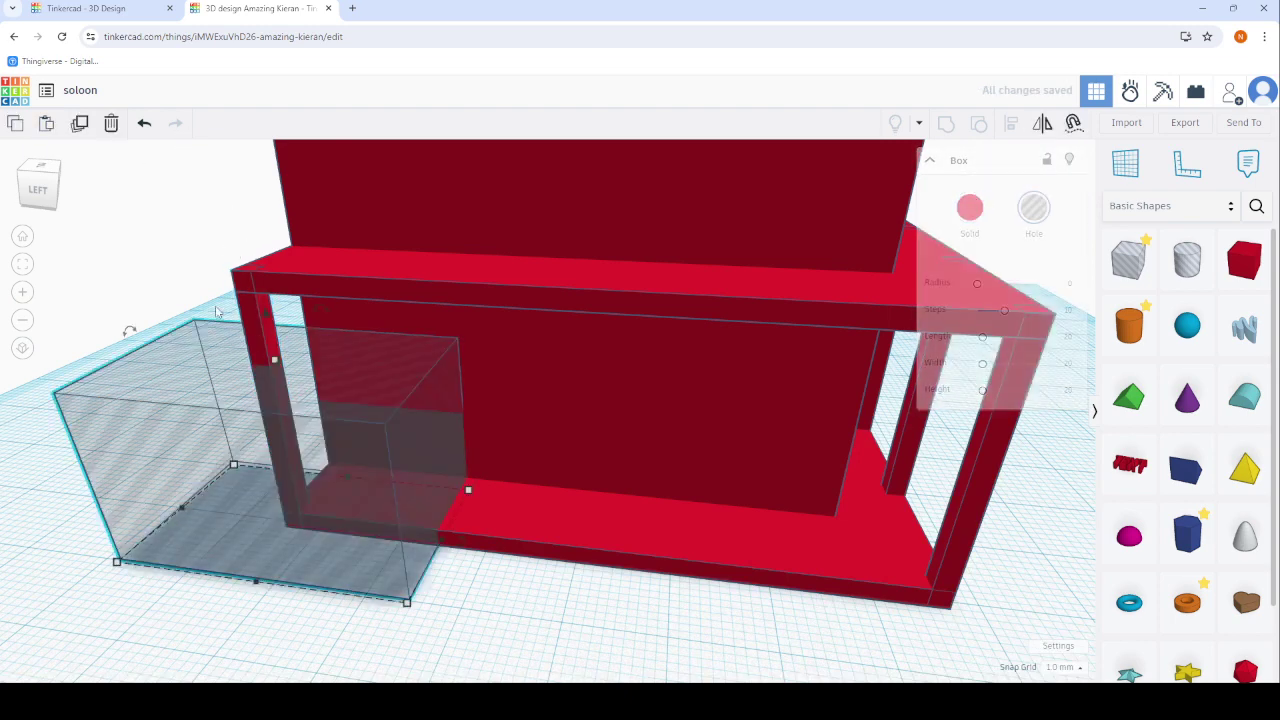
key("Delete")
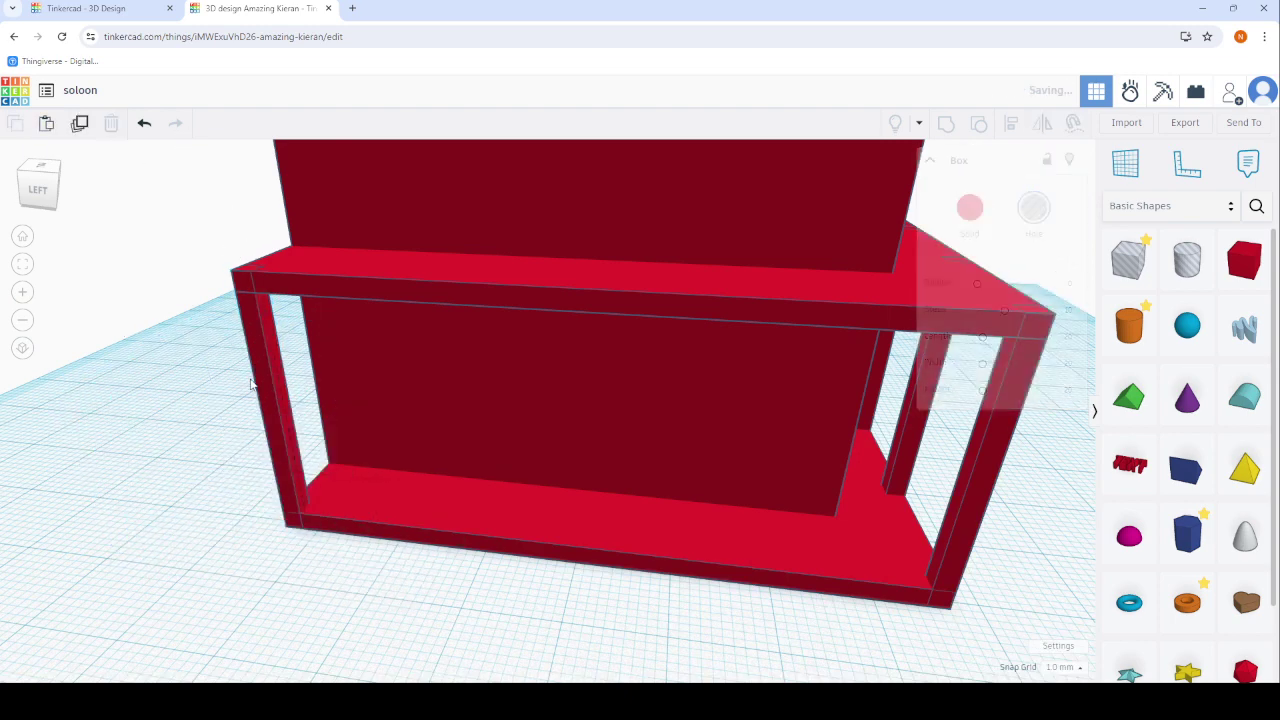
Move a left post copy to mid-wall and duplicate more posts further along.
left_click(256, 374)
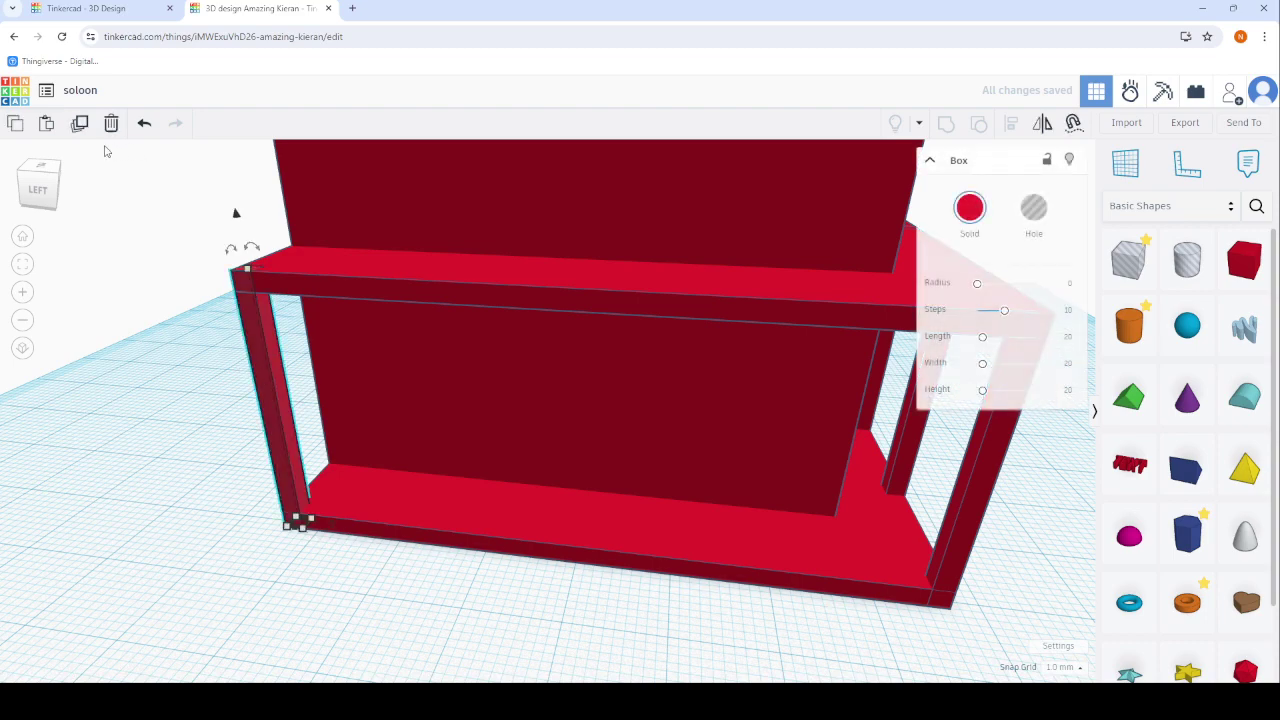
scroll(236, 300, "down", 3)
scroll(288, 430, "up", 5)
scroll(288, 430, "down", 5)
scroll(428, 438, "up", 2)
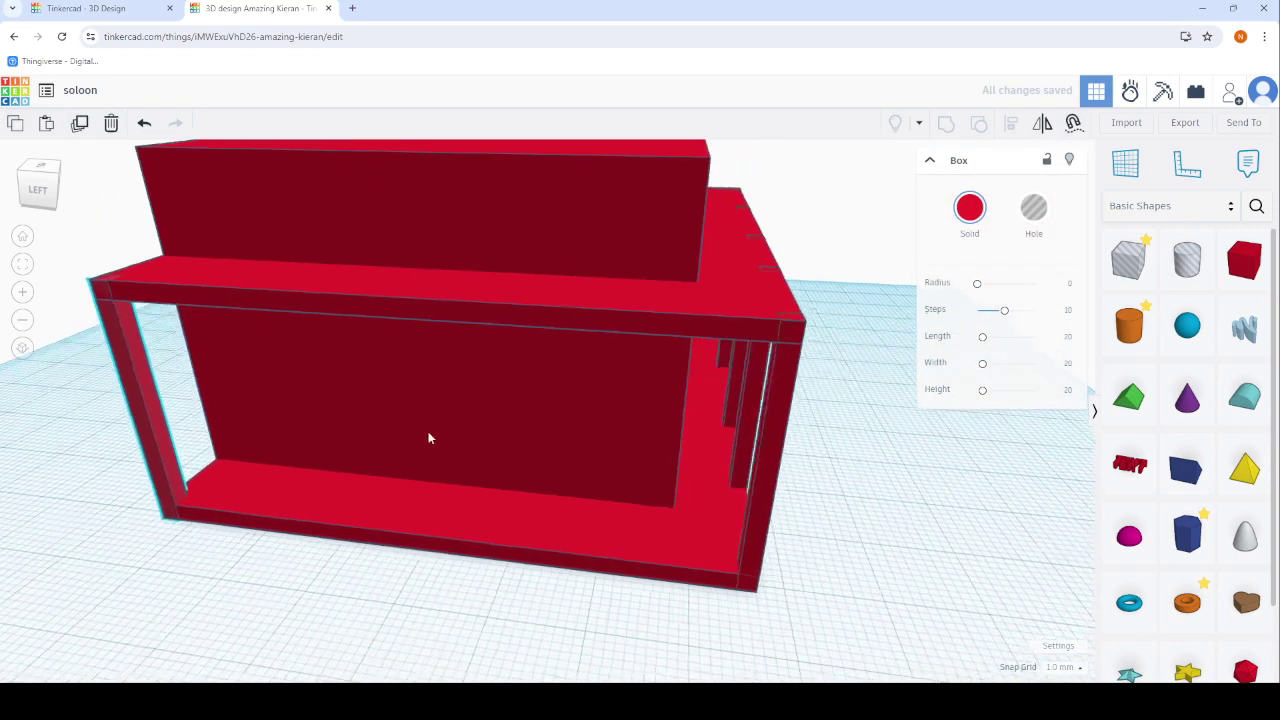
scroll(428, 438, "up", 3)
mouse_move(93, 481)
left_mouse_down()
mouse_move(345, 522)
mouse_move(334, 514)
left_mouse_up()
scroll(330, 515, "down", 2)
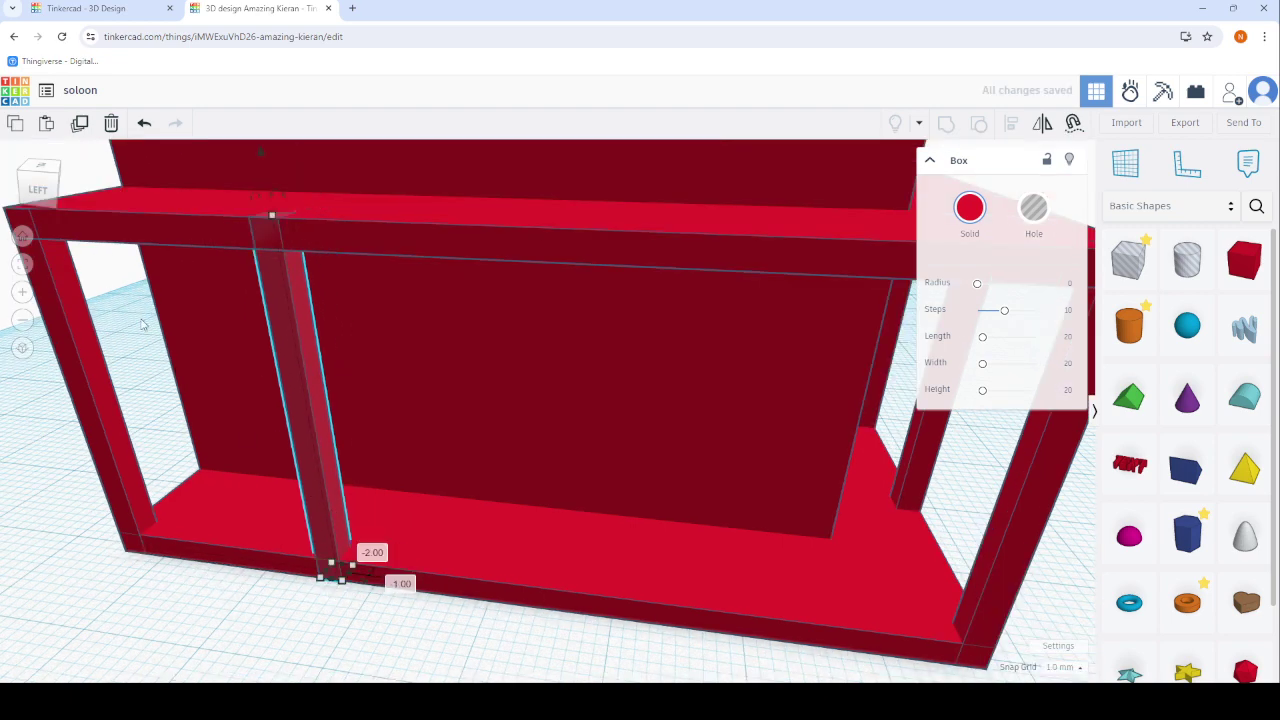
left_click(80, 123)
left_click(80, 123)
Shift the slanted post slightly left at the building's right end.
right_click_drag(220, 330, 313, 394)
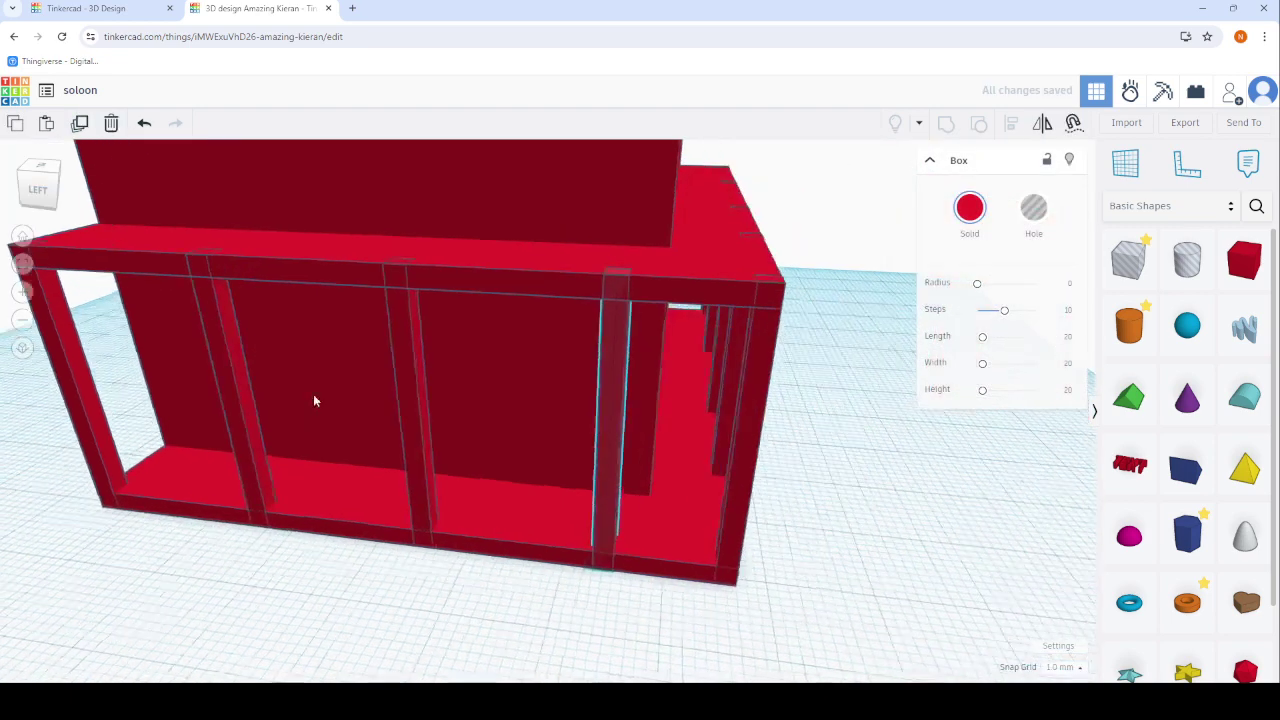
scroll(740, 463, "up", 3)
scroll(740, 463, "down", 2)
mouse_move(604, 475)
right_mouse_down()
mouse_move(429, 480)
mouse_move(593, 524)
mouse_move(540, 538)
right_mouse_up()
scroll(593, 524, "up", 2)
scroll(593, 524, "up", 3)
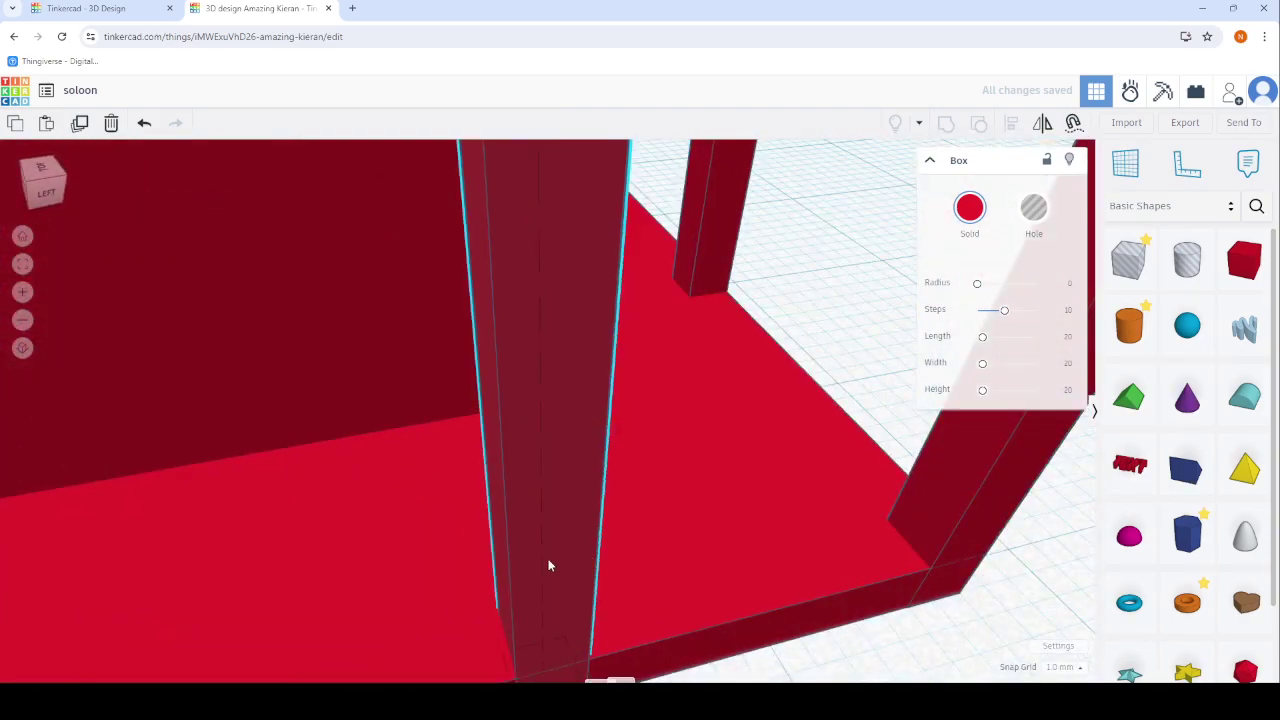
scroll(540, 538, "down", 4)
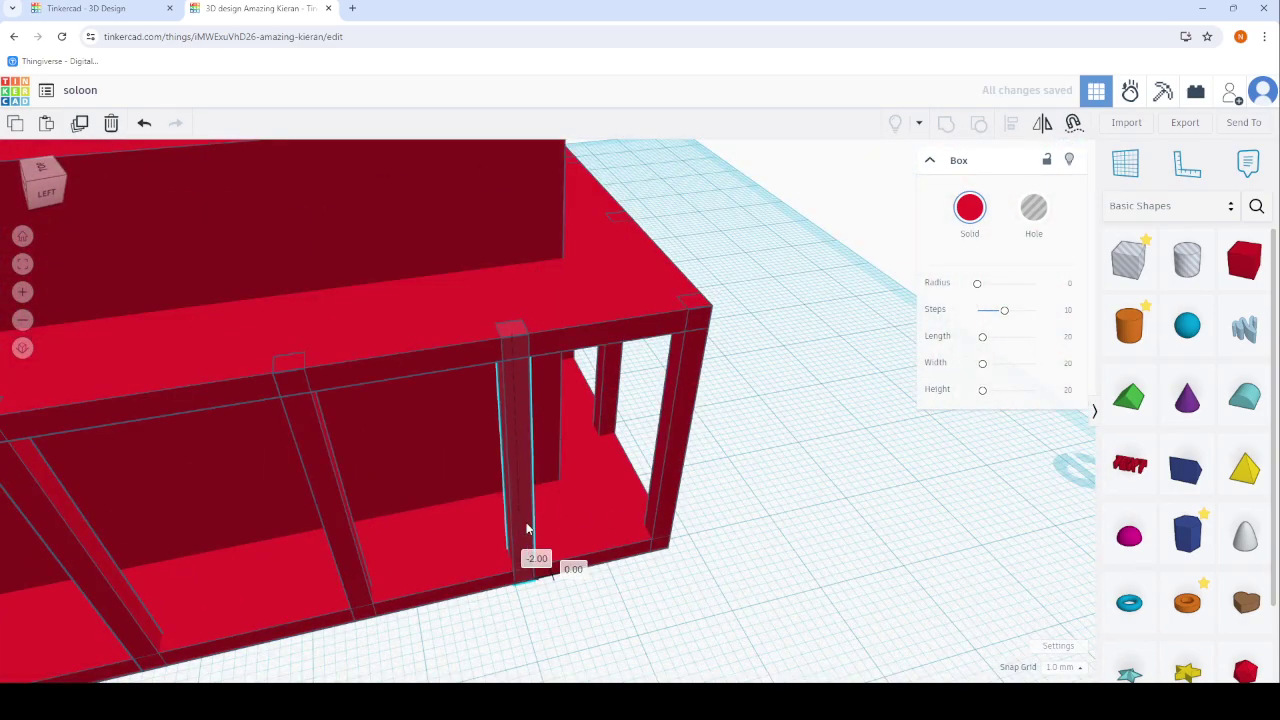
left_click_drag(357, 553, 330, 557)
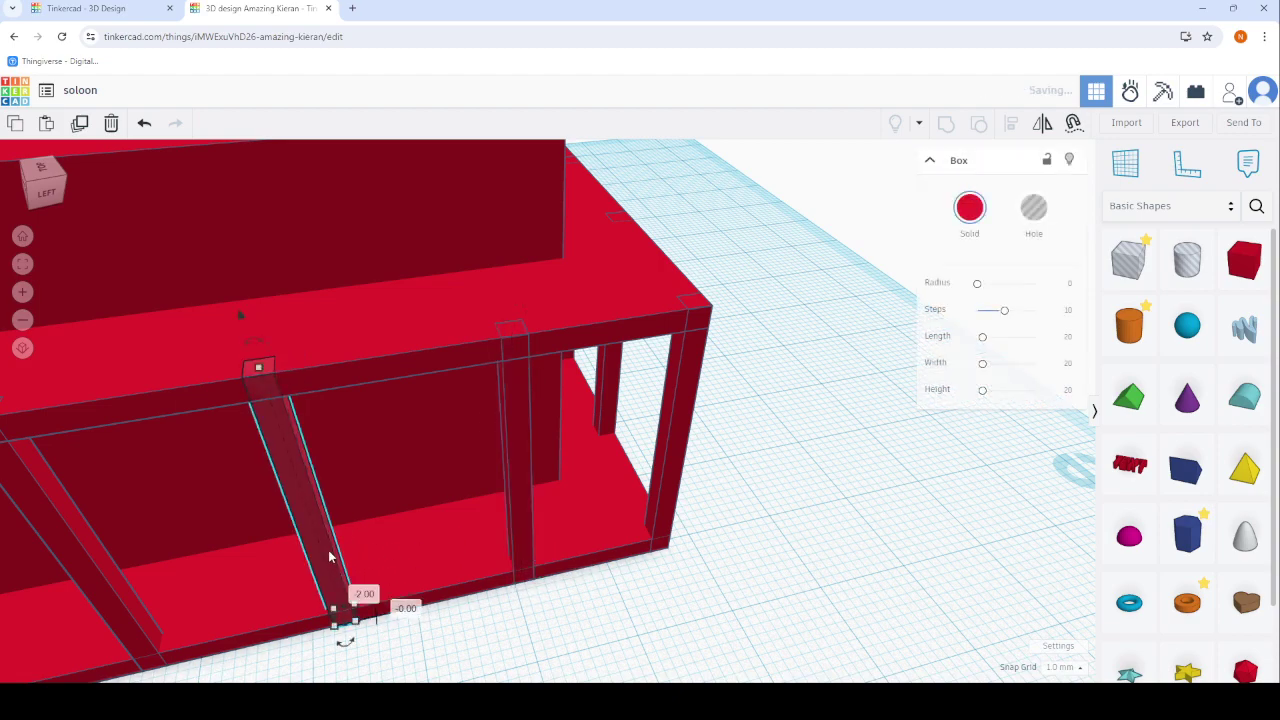
Move a neighbouring post 2 mm left to even the colonnade spacing.
scroll(330, 557, "down", 5)
scroll(364, 542, "up", 5)
left_click_drag(528, 516, 500, 527)
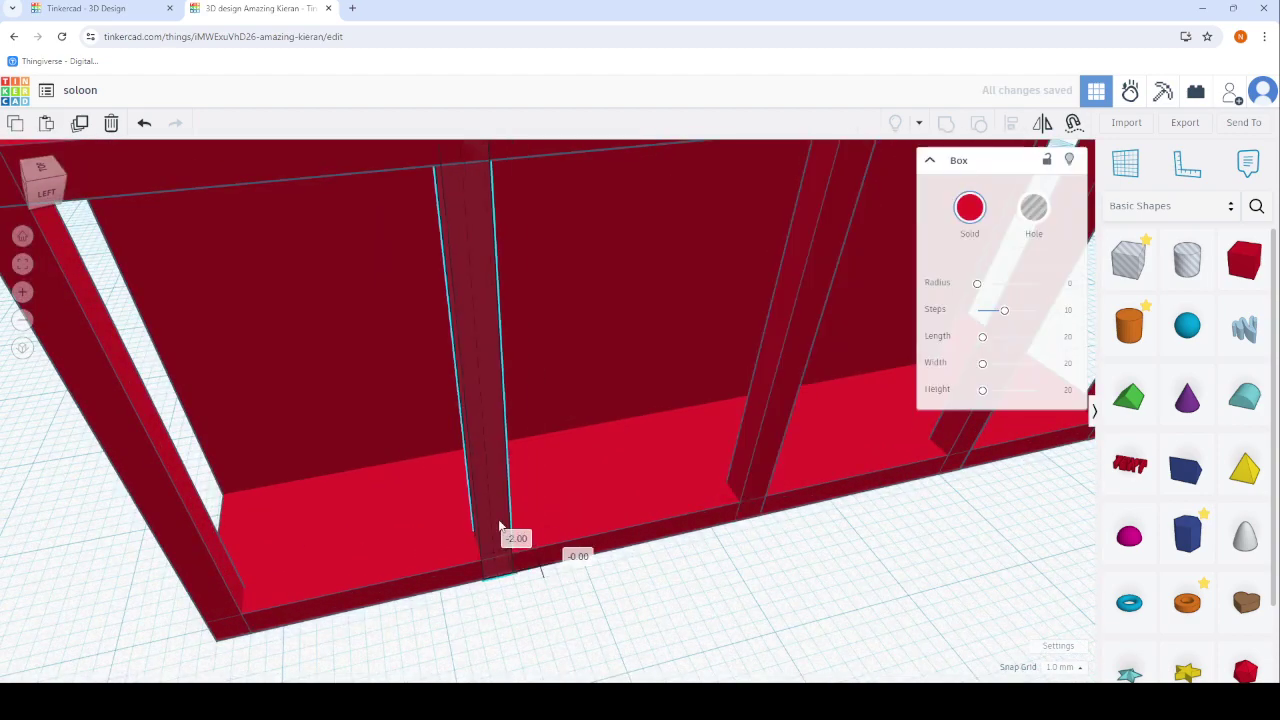
scroll(500, 527, "down", 2)
scroll(500, 527, "down", 3)
left_click(814, 557)
mouse_move(814, 557)
right_mouse_down()
mouse_move(388, 485)
mouse_move(277, 423)
mouse_move(557, 534)
mouse_move(423, 594)
mouse_move(343, 551)
mouse_move(922, 565)
mouse_move(914, 543)
mouse_move(751, 531)
mouse_move(797, 573)
mouse_move(454, 625)
mouse_move(444, 512)
right_mouse_up()
scroll(314, 443, "down", 3)
scroll(599, 535, "up", 2)
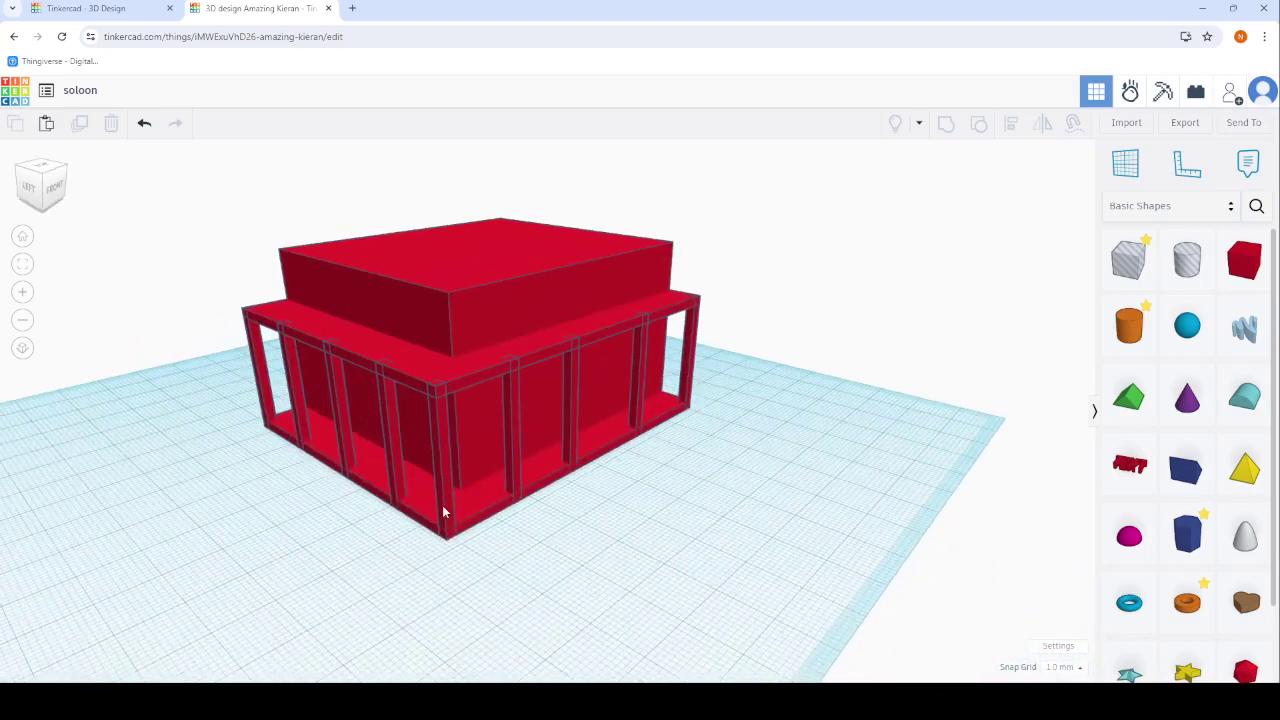
Duplicate the middle porch post and move the copy into the middle bay toward the back wall.
scroll(444, 512, "up", 5)
scroll(571, 531, "up", 3)
scroll(589, 549, "up", 3)
scroll(569, 555, "up", 3)
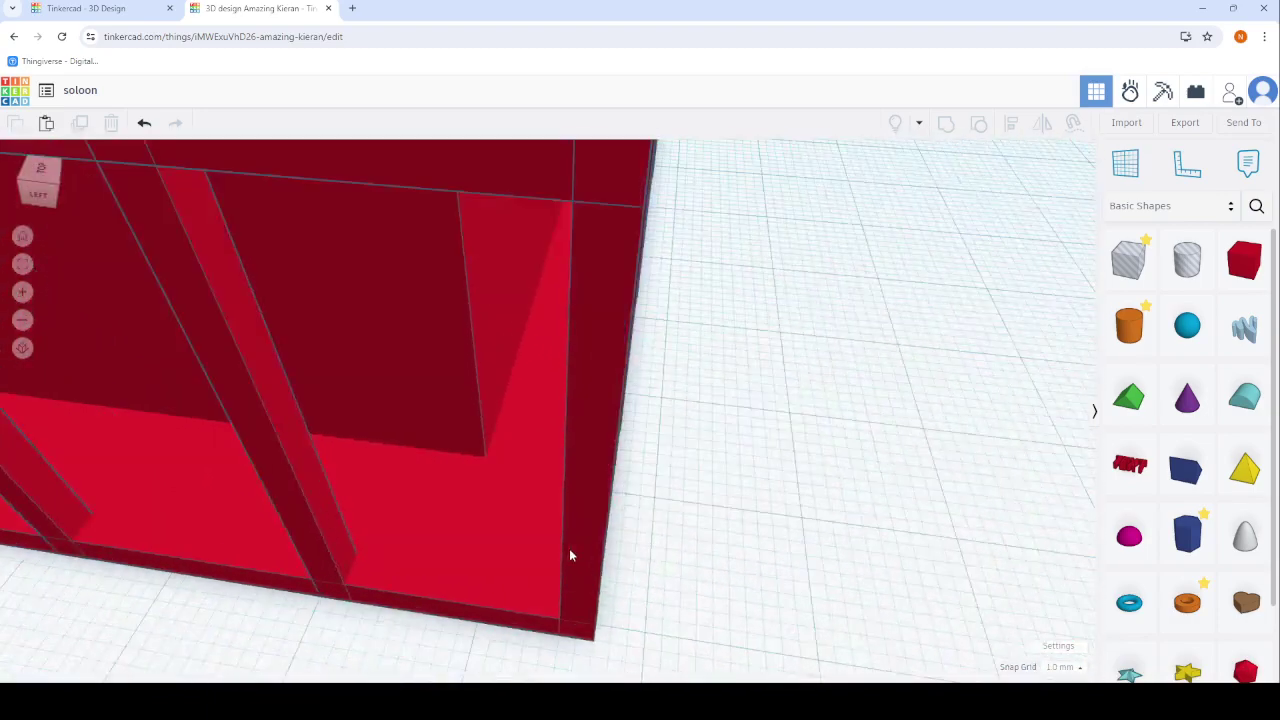
scroll(570, 555, "down", 10)
scroll(766, 529, "down", 5)
right_click_drag(766, 529, 499, 444)
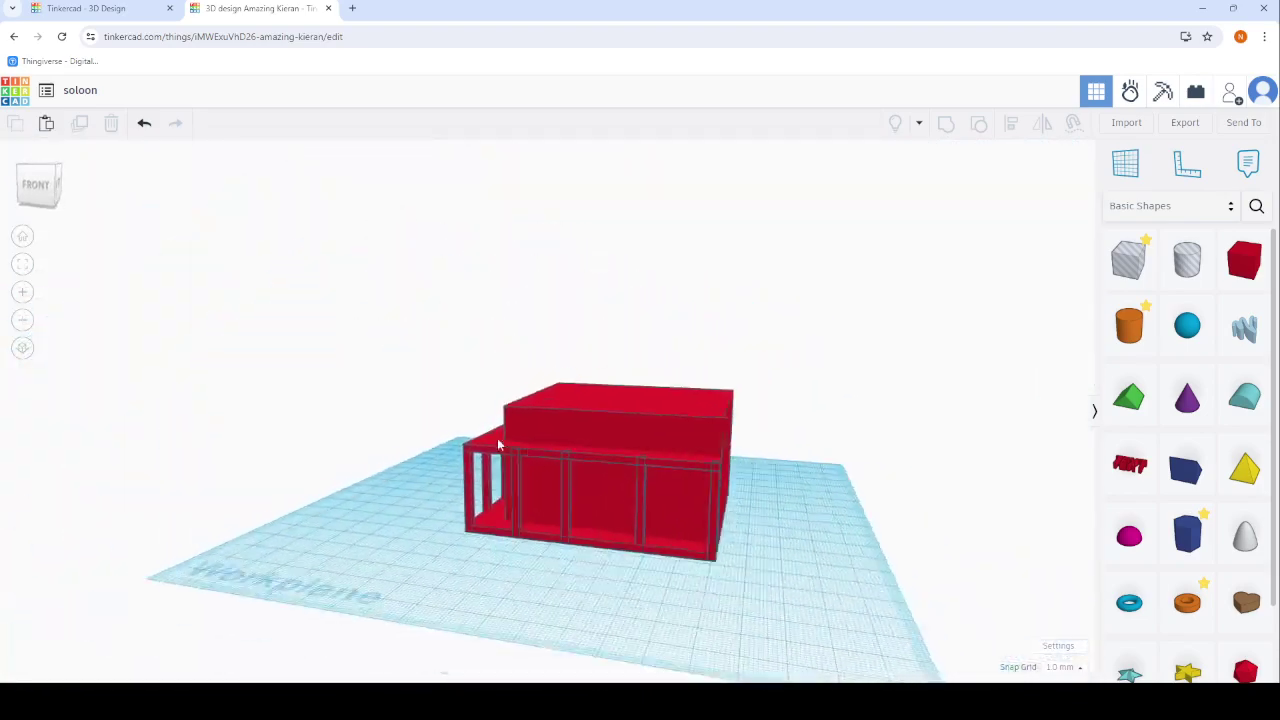
scroll(560, 563, "up", 3)
scroll(569, 617, "up", 3)
scroll(620, 531, "down", 2)
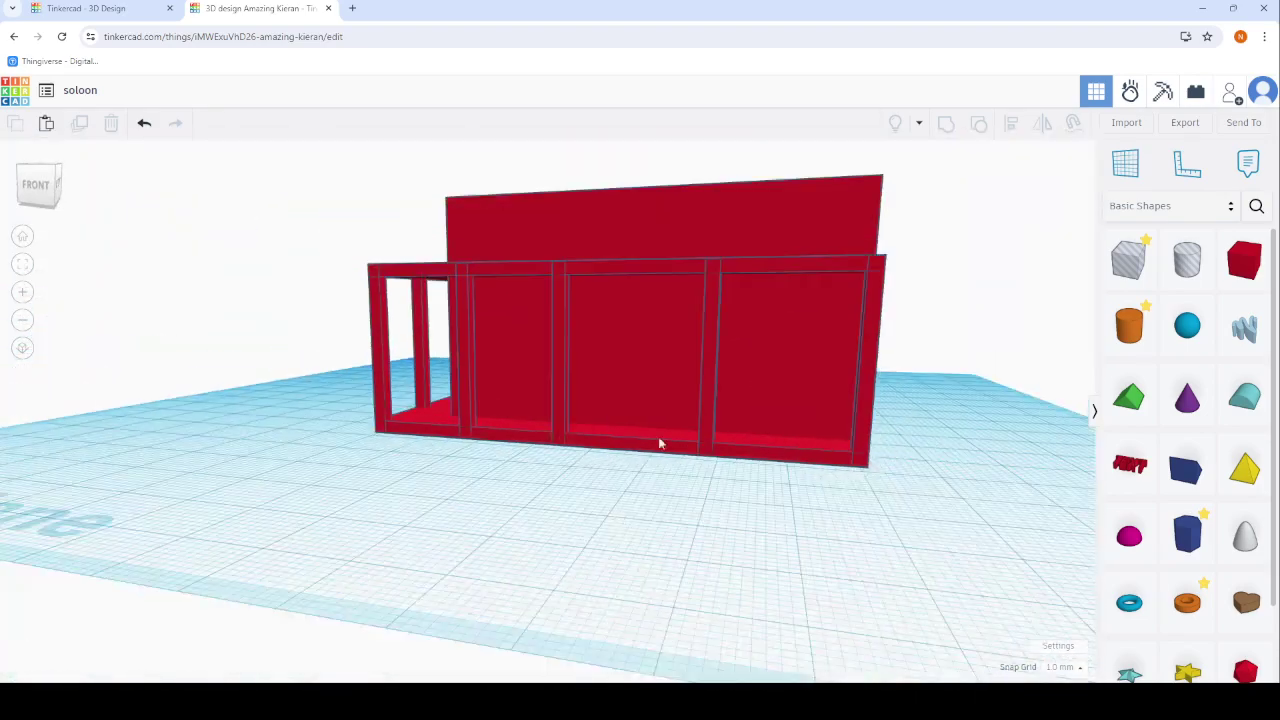
scroll(588, 276, "up", 3)
scroll(623, 318, "down", 1)
left_click(533, 277)
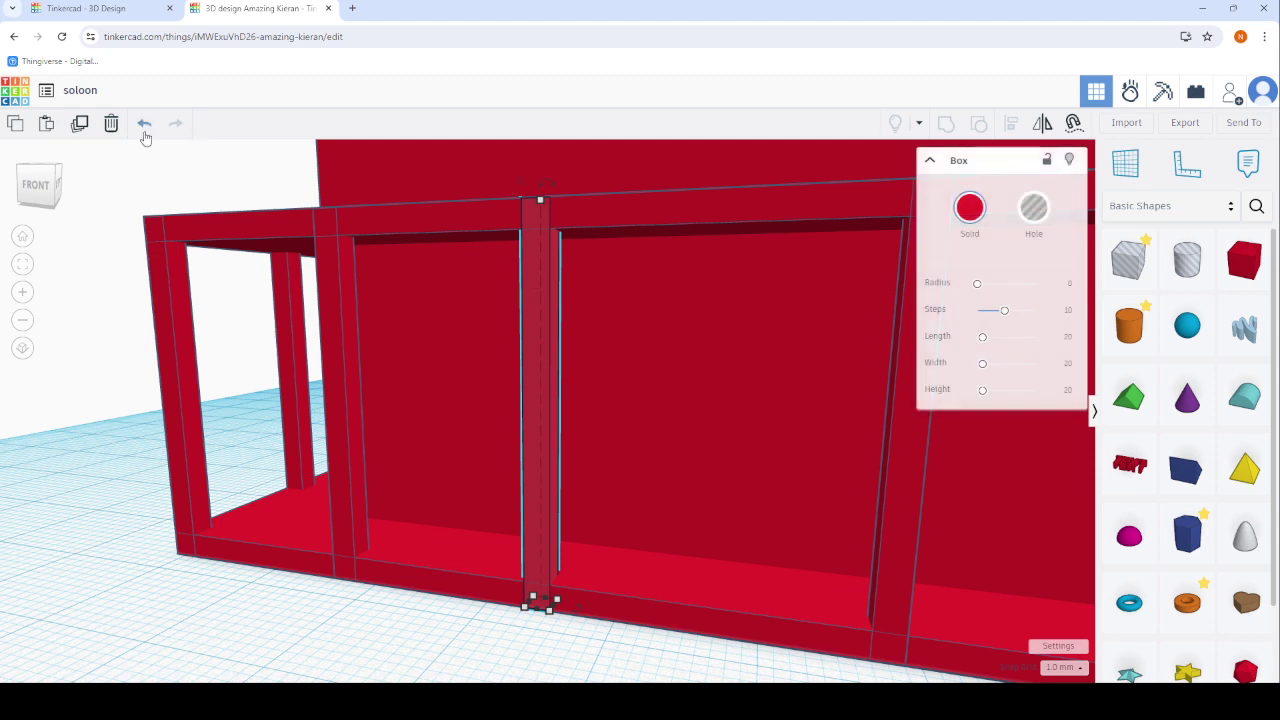
left_click(80, 123)
left_click_drag(538, 210, 597, 479)
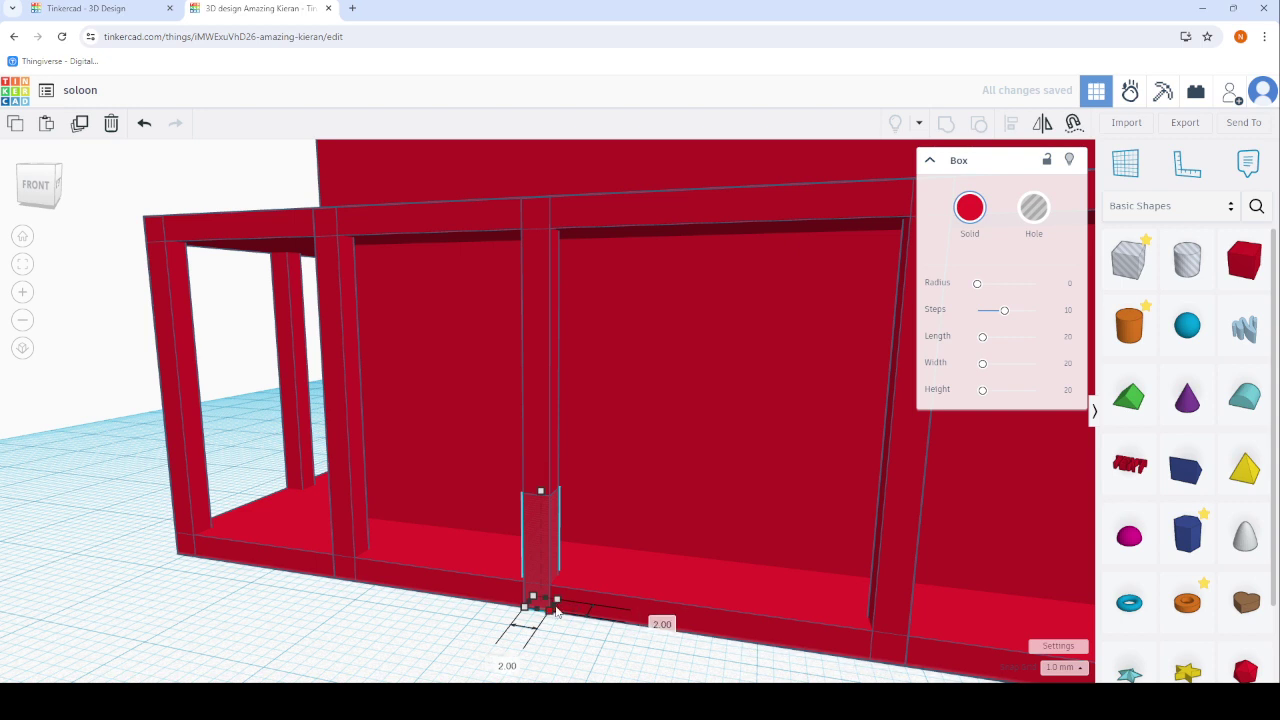
mouse_move(567, 607)
left_mouse_down()
mouse_move(645, 535)
mouse_move(644, 508)
left_mouse_up()
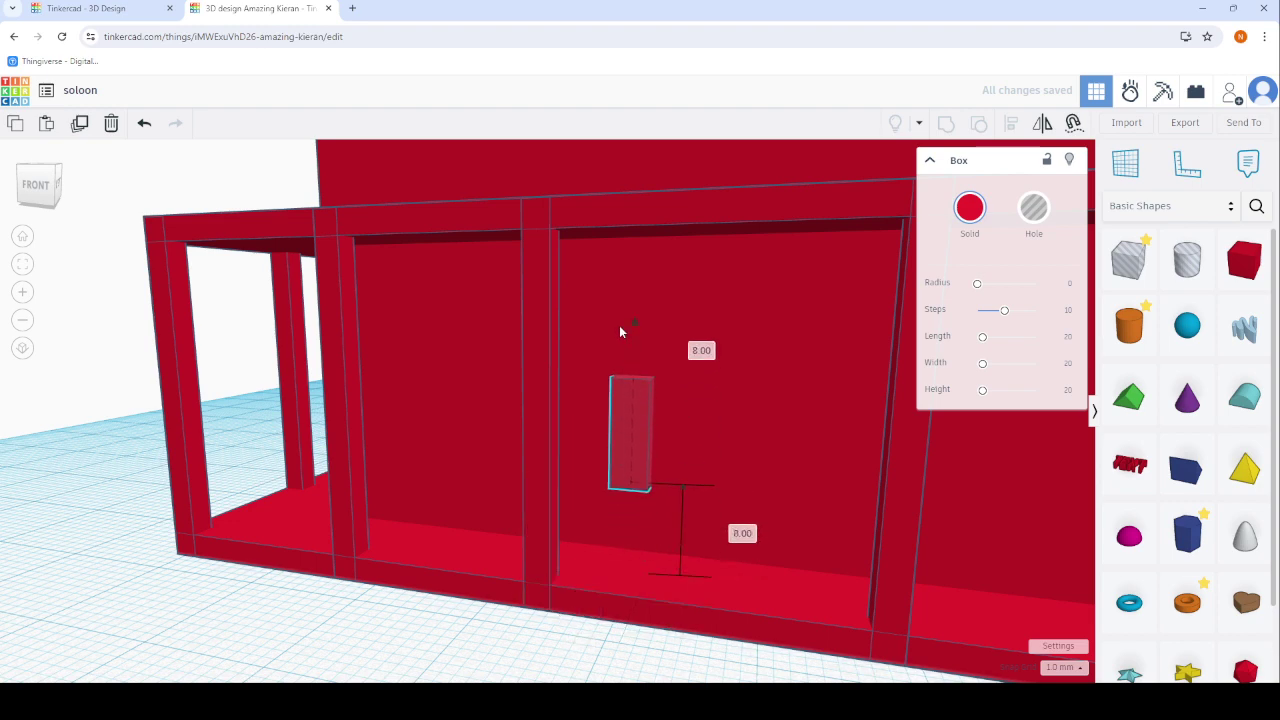
Push the copy against the back wall and narrow it to a thin upright bar about 2 mm wide.
key("f")
left_click_drag(533, 532, 546, 522)
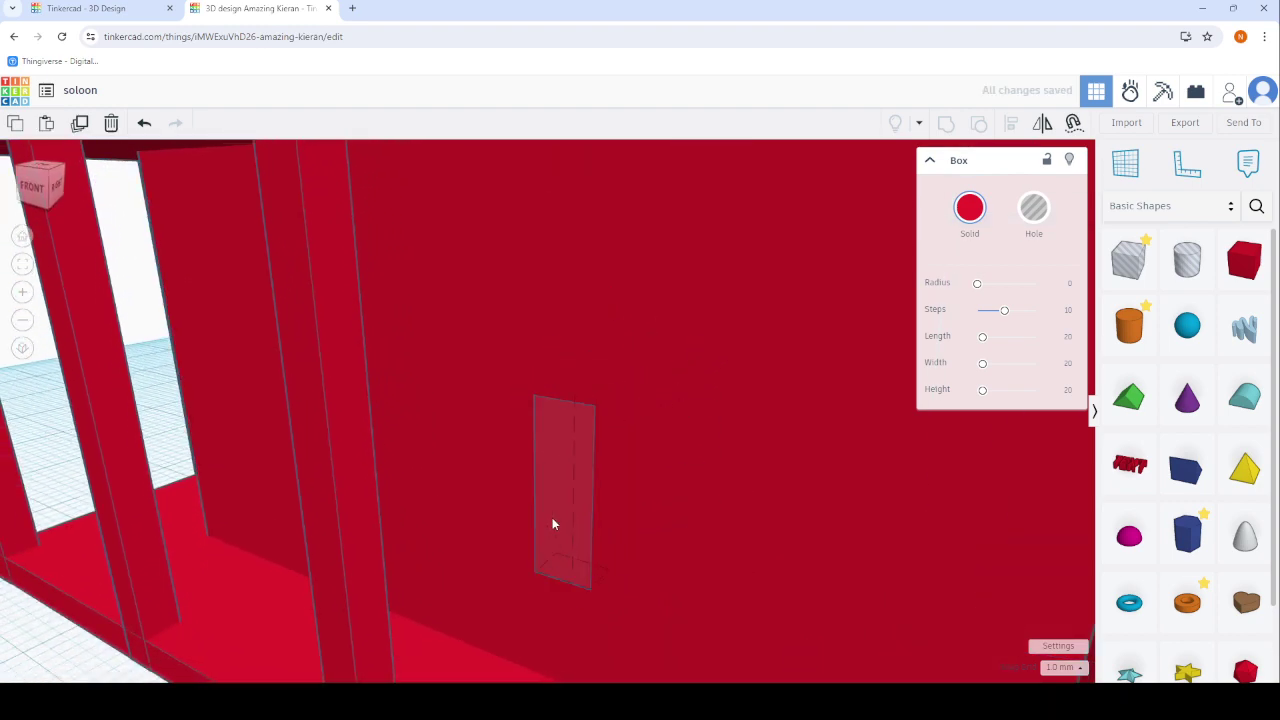
mouse_move(590, 594)
left_mouse_down()
mouse_move(557, 583)
mouse_move(805, 629)
left_mouse_up()
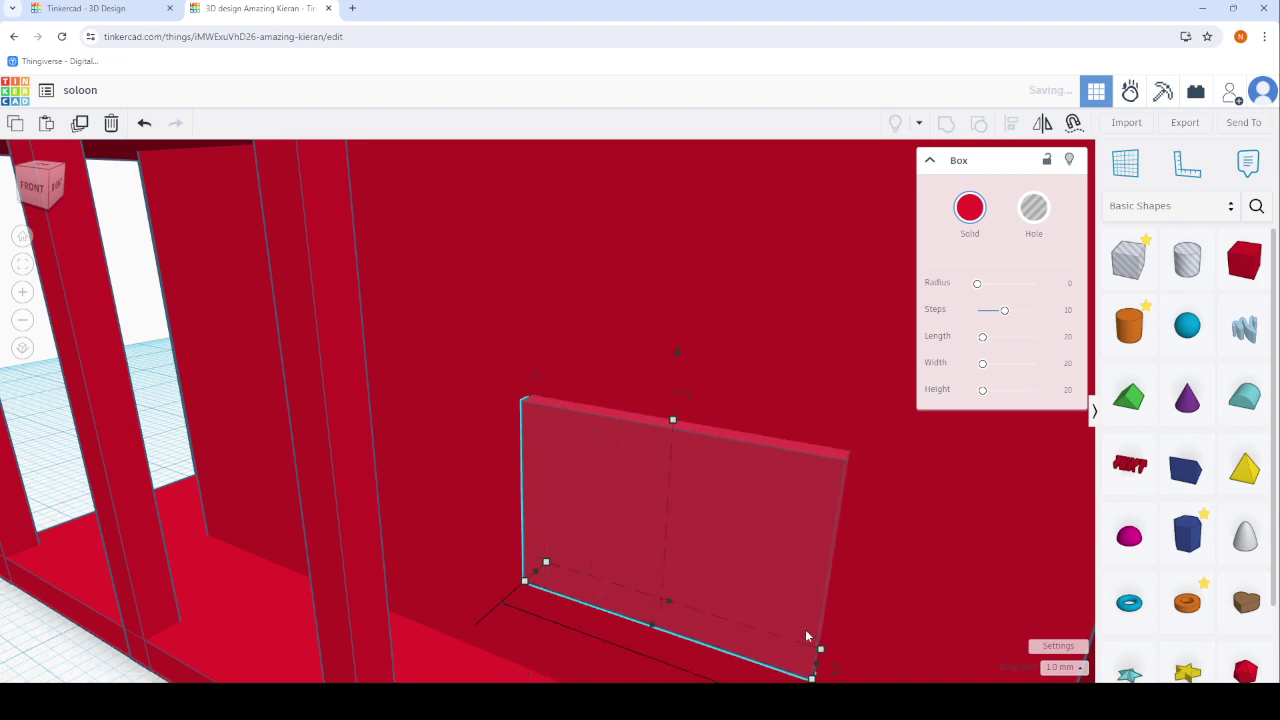
scroll(706, 544, "down", 3)
scroll(732, 566, "up", 5)
scroll(730, 543, "down", 5)
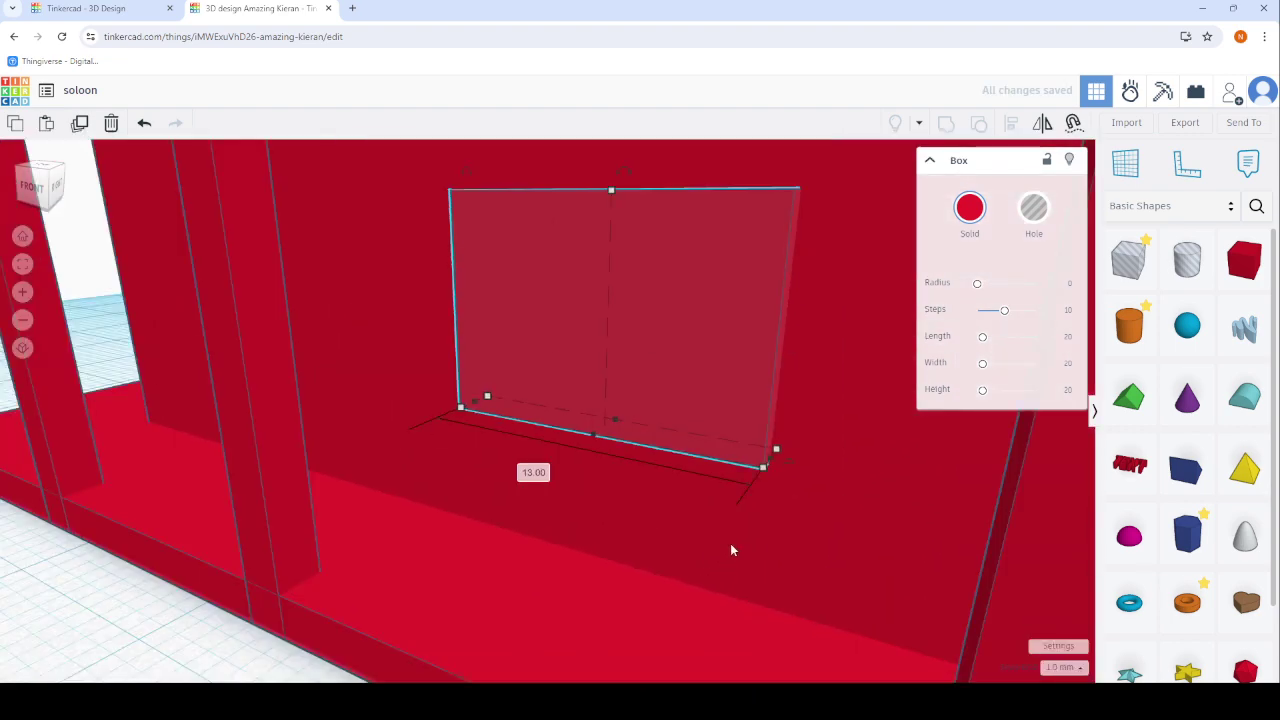
scroll(762, 502, "up", 5)
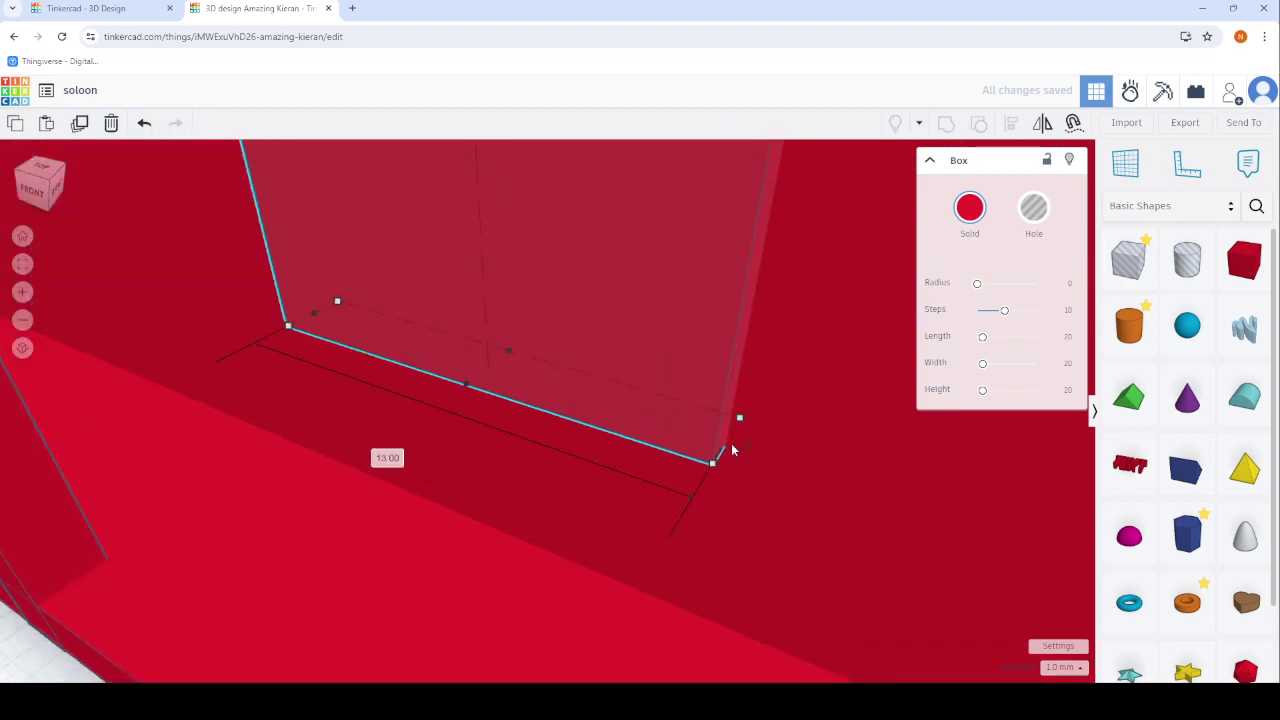
left_click_drag(712, 462, 337, 336)
scroll(443, 607, "down", 5)
scroll(603, 540, "up", 3)
scroll(603, 540, "down", 4)
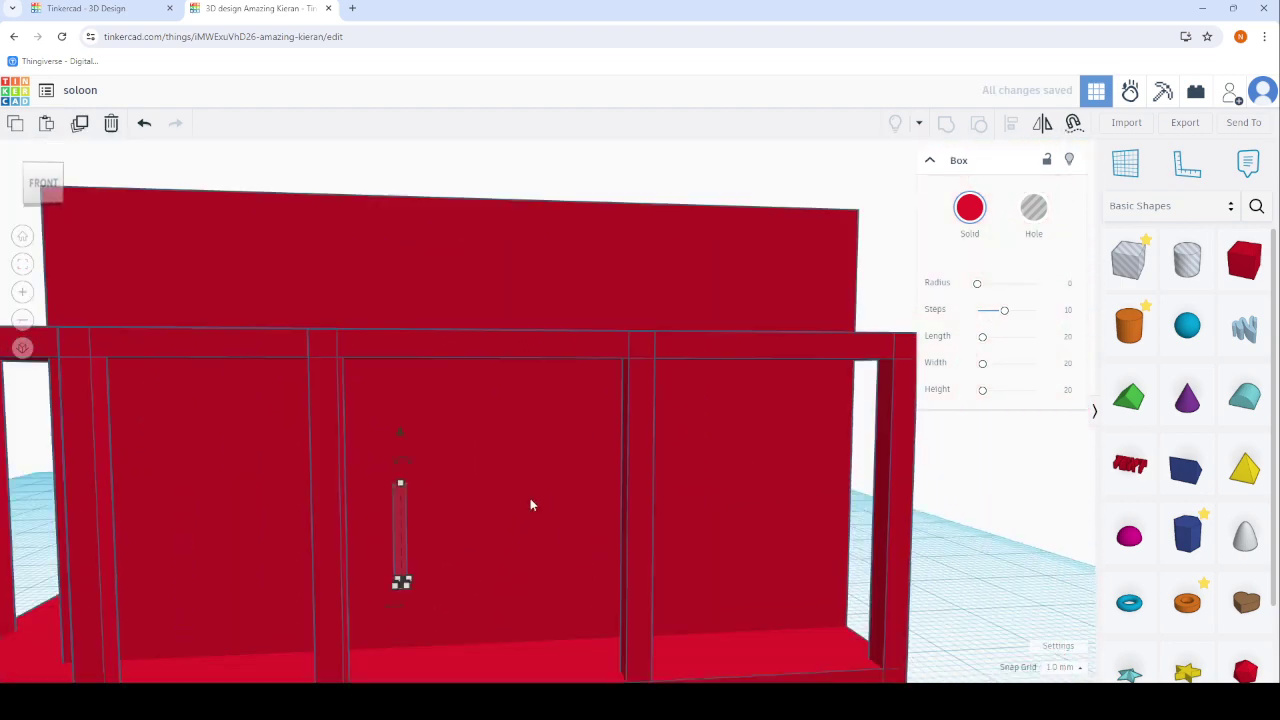
scroll(530, 500, "down", 1)
scroll(531, 615, "up", 4)
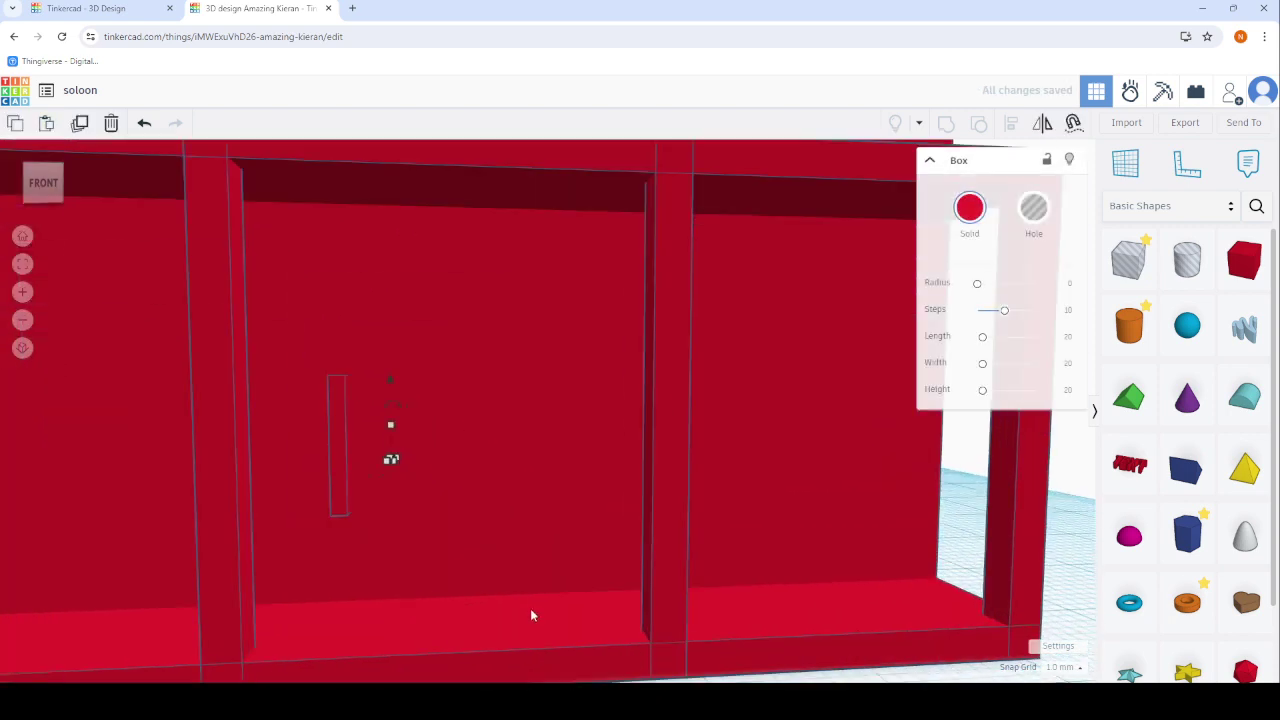
left_click(144, 123)
scroll(180, 223, "down", 2)
Duplicate the thin bar, lay the copy horizontally across its top, and add a second upright.
scroll(373, 446, "up", 3)
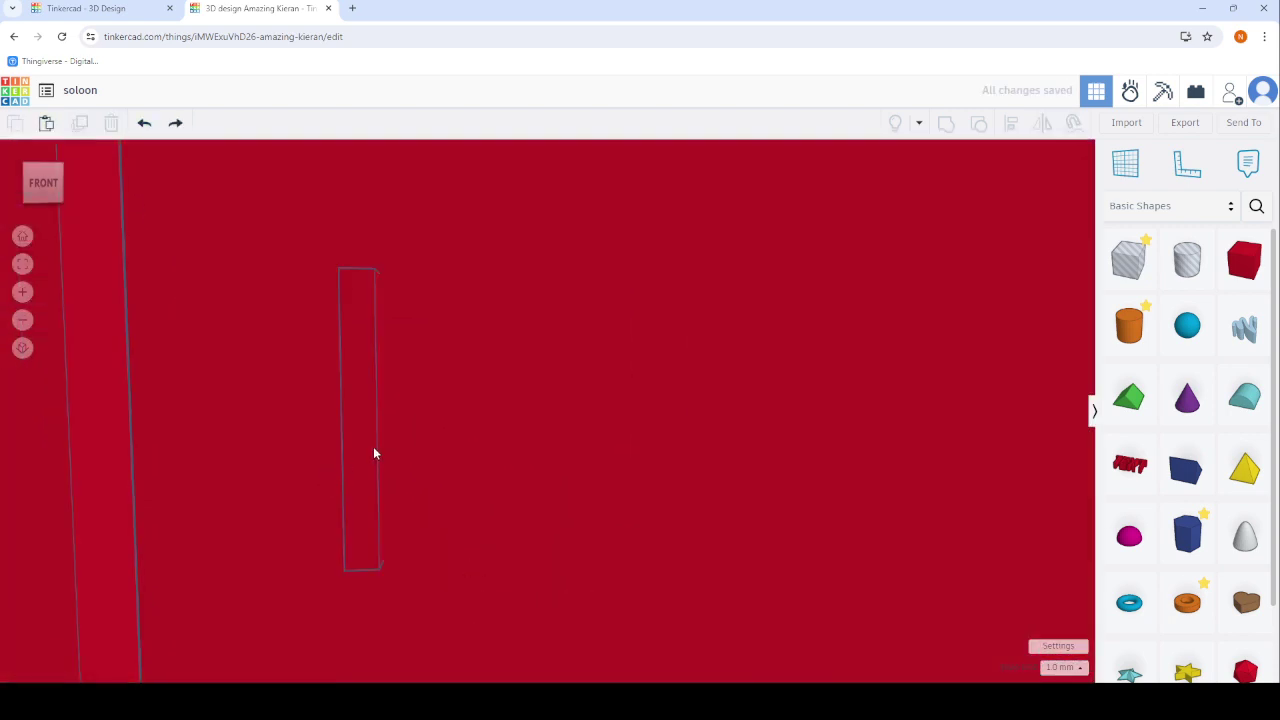
left_click(358, 414)
left_click(82, 126)
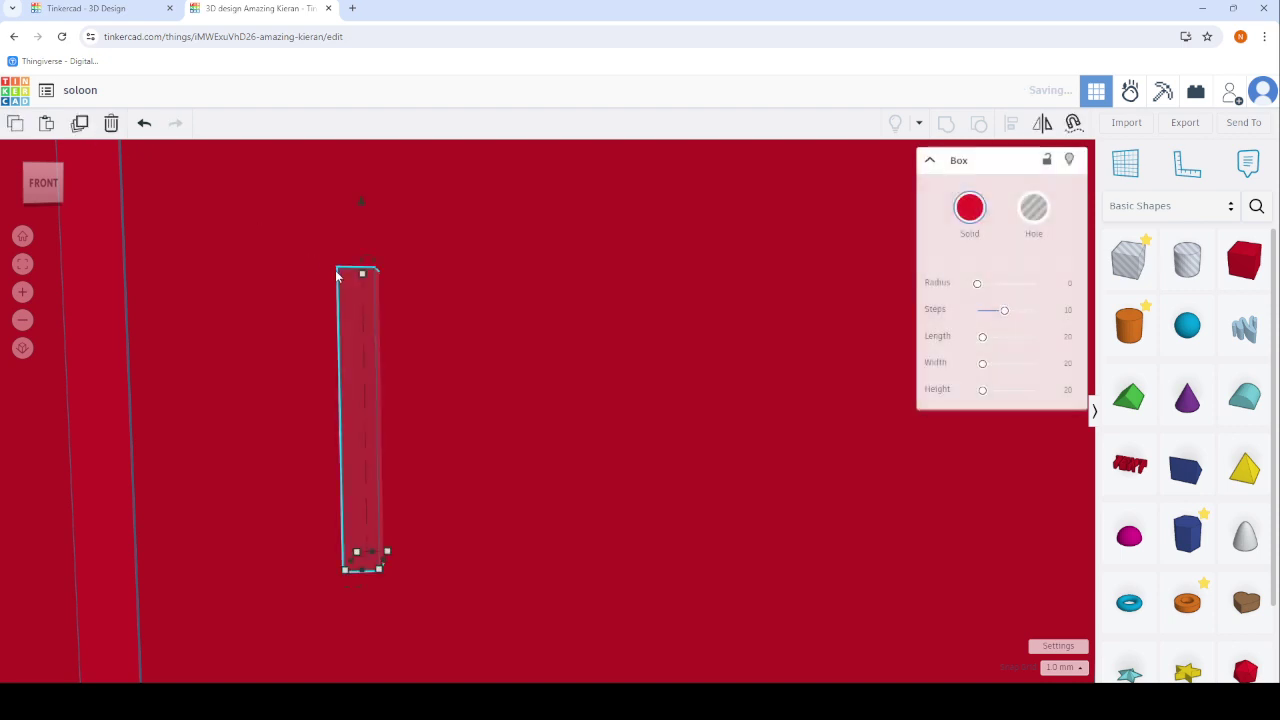
mouse_move(362, 203)
left_mouse_down()
mouse_move(481, 421)
mouse_move(657, 427)
mouse_move(621, 422)
left_mouse_up()
right_click_drag(621, 422, 360, 532)
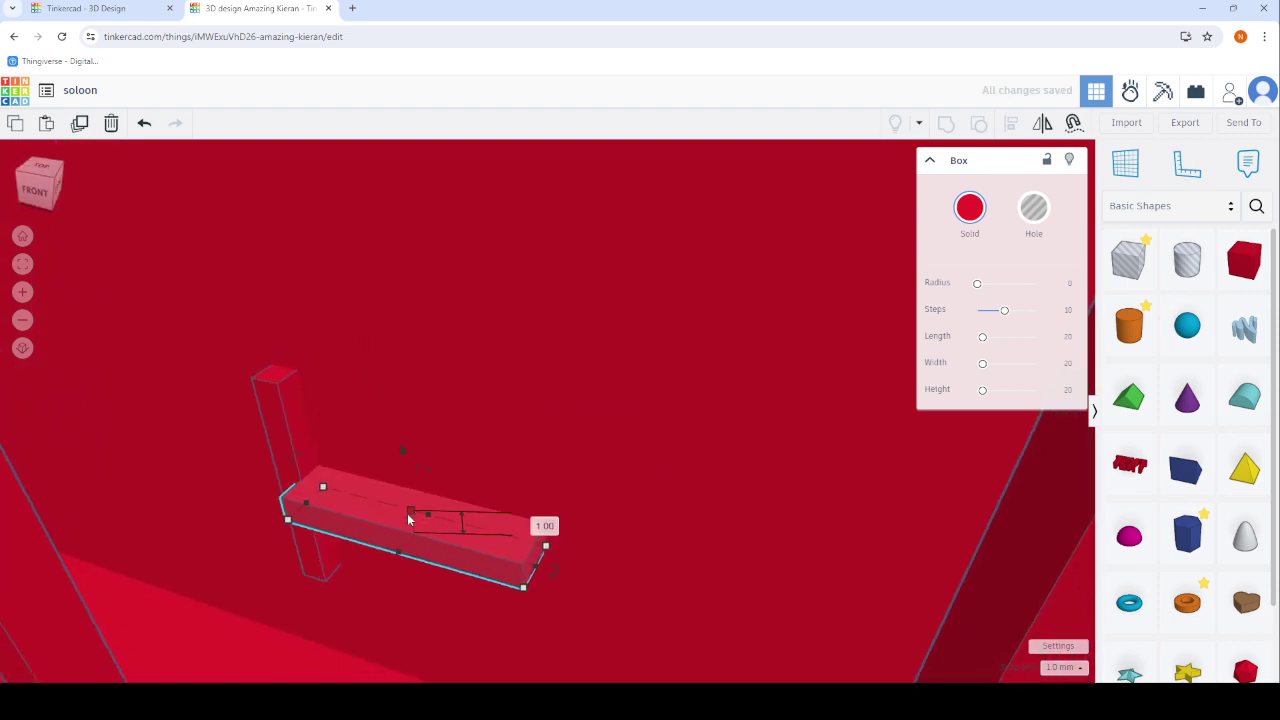
left_click_drag(361, 531, 367, 517)
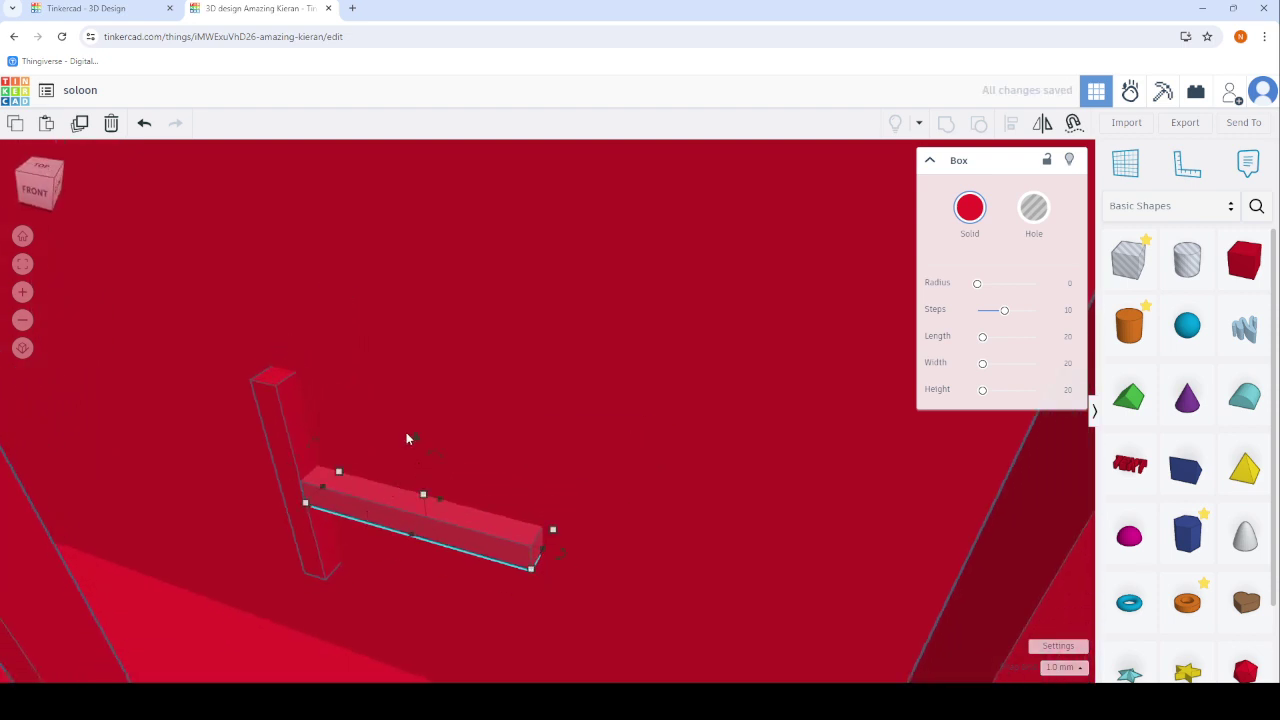
mouse_move(411, 445)
right_mouse_down()
mouse_move(548, 338)
mouse_move(228, 270)
right_mouse_up()
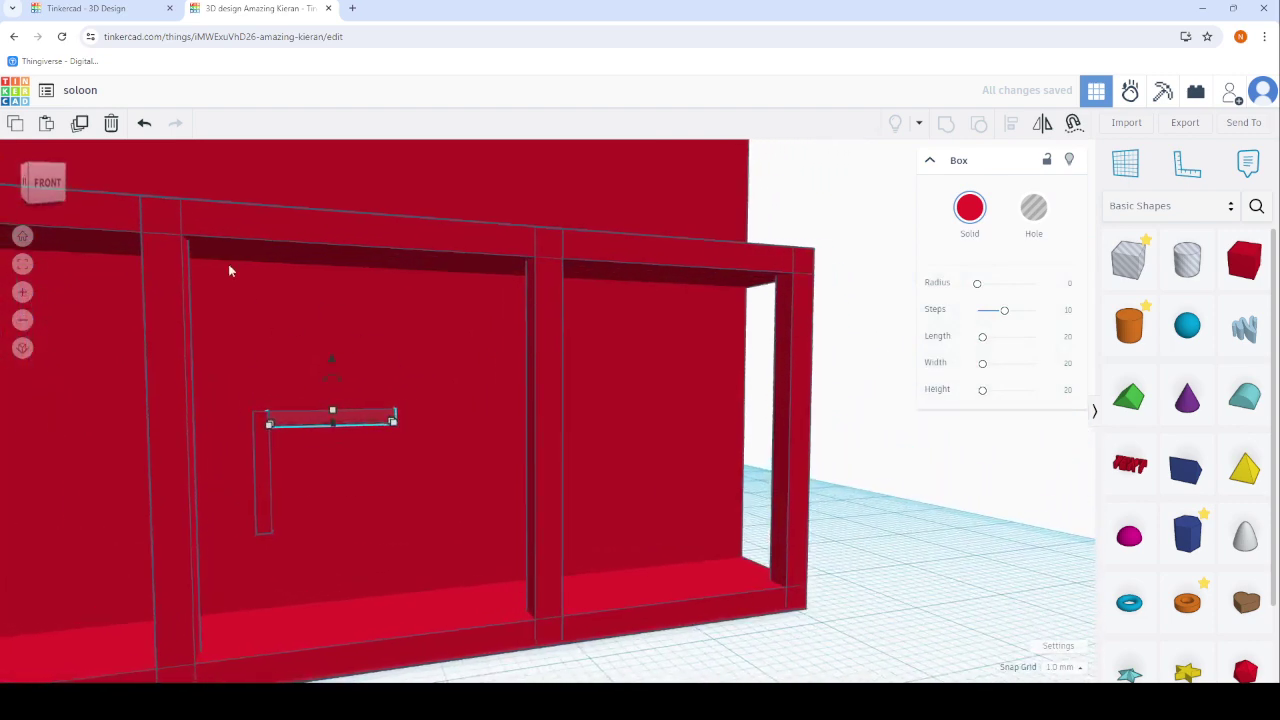
left_click(78, 124)
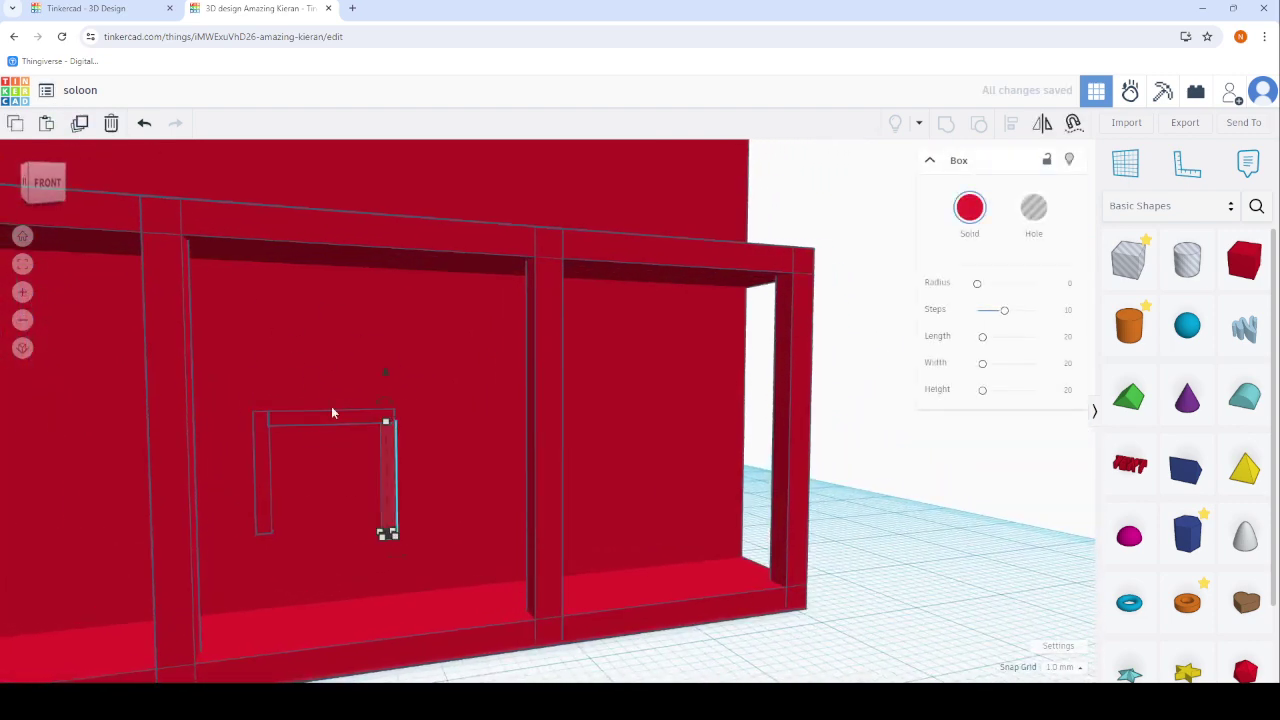
left_click(925, 530)
Resize the right-hand upright bar of the trial frame.
scroll(428, 463, "up", 3)
scroll(489, 446, "up", 2)
scroll(470, 490, "up", 2)
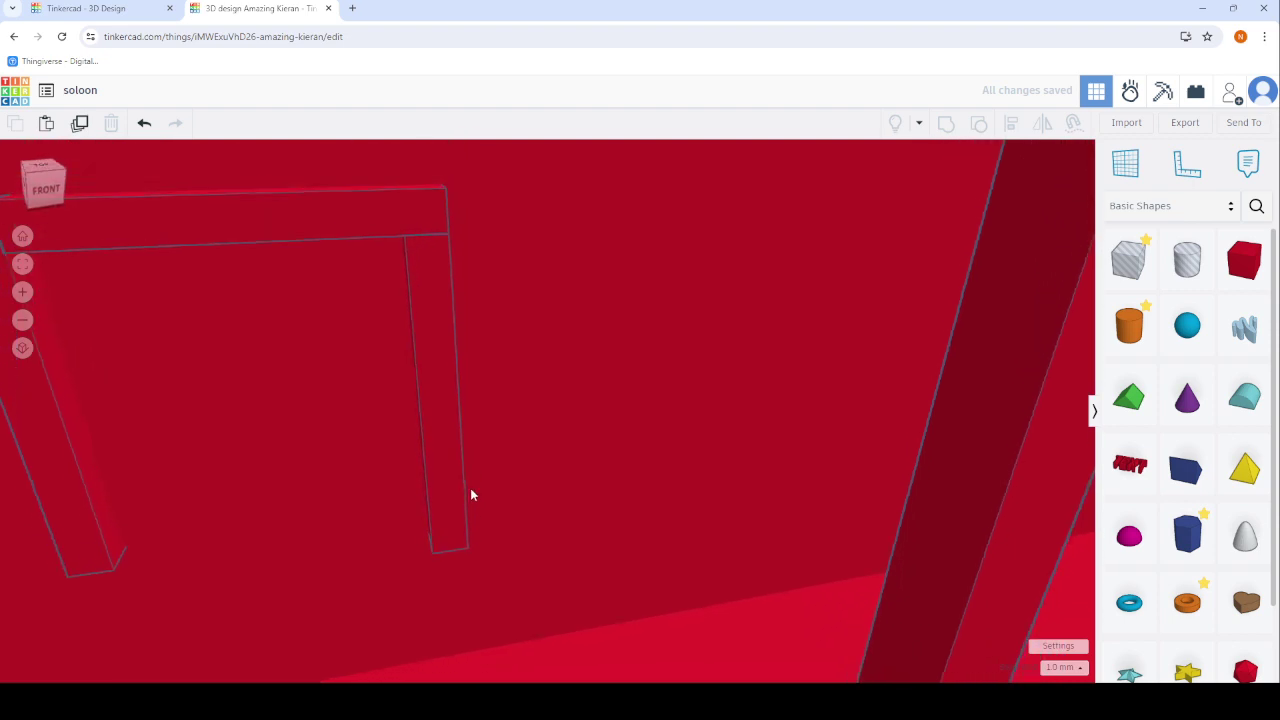
mouse_move(472, 494)
right_mouse_down()
mouse_move(526, 497)
mouse_move(506, 491)
right_mouse_up()
left_click(489, 474)
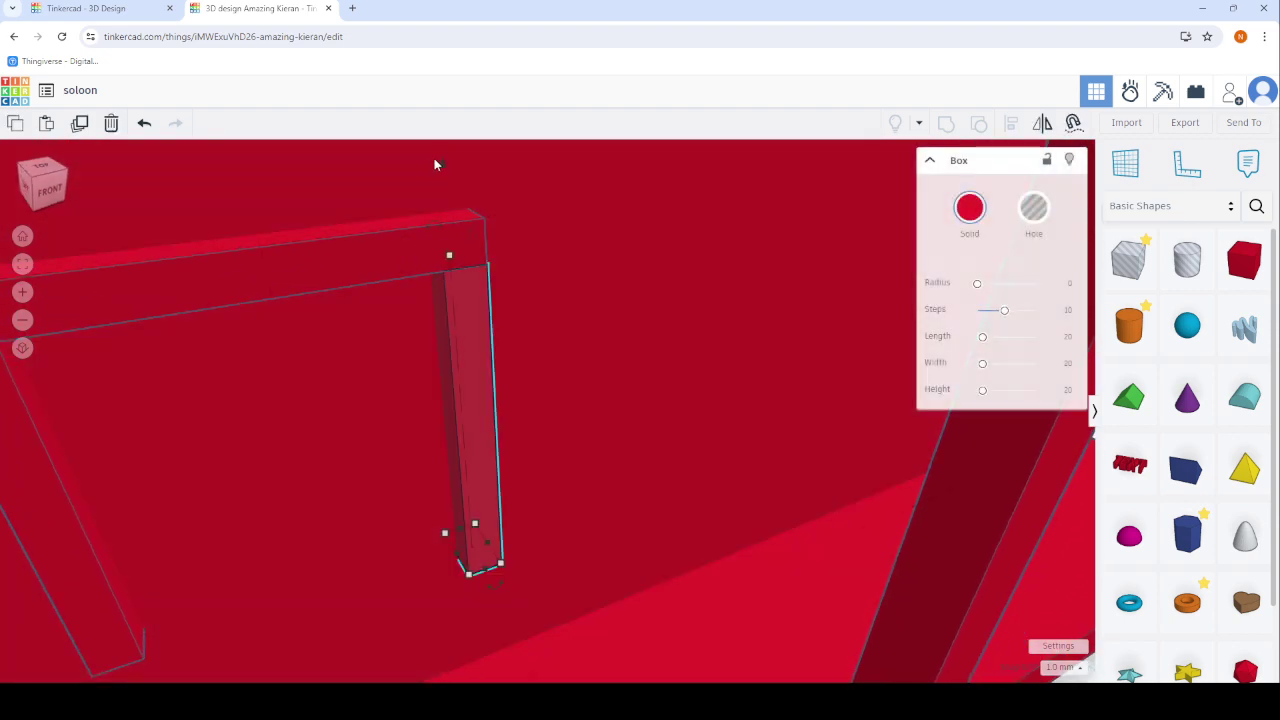
scroll(449, 305, "down", 3)
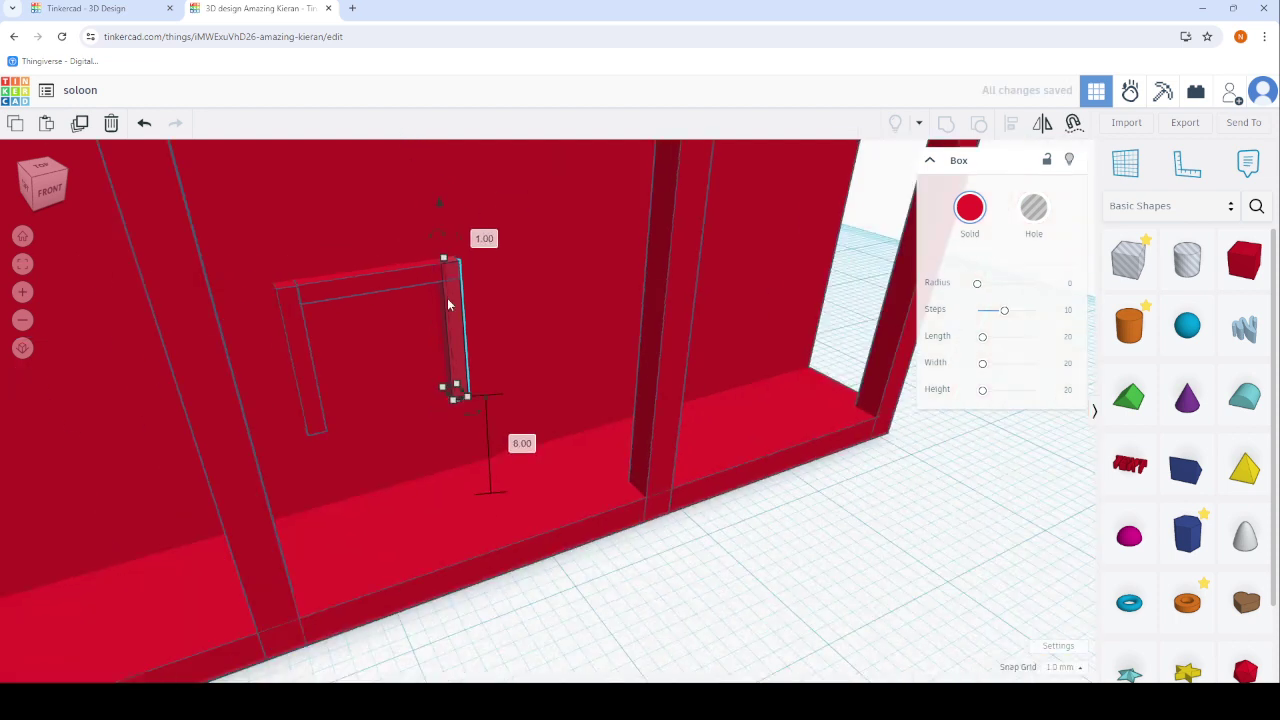
left_click(828, 669)
scroll(432, 345, "up", 2)
left_click(460, 374)
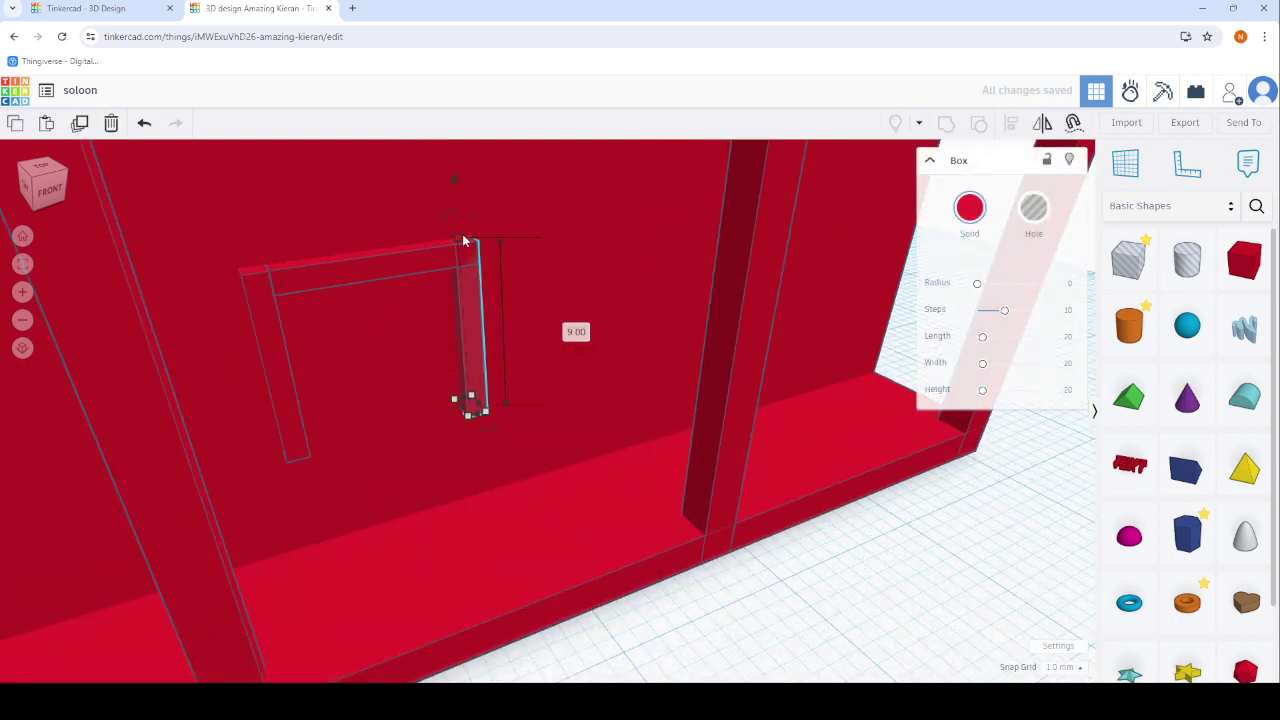
scroll(465, 400, "up", 2)
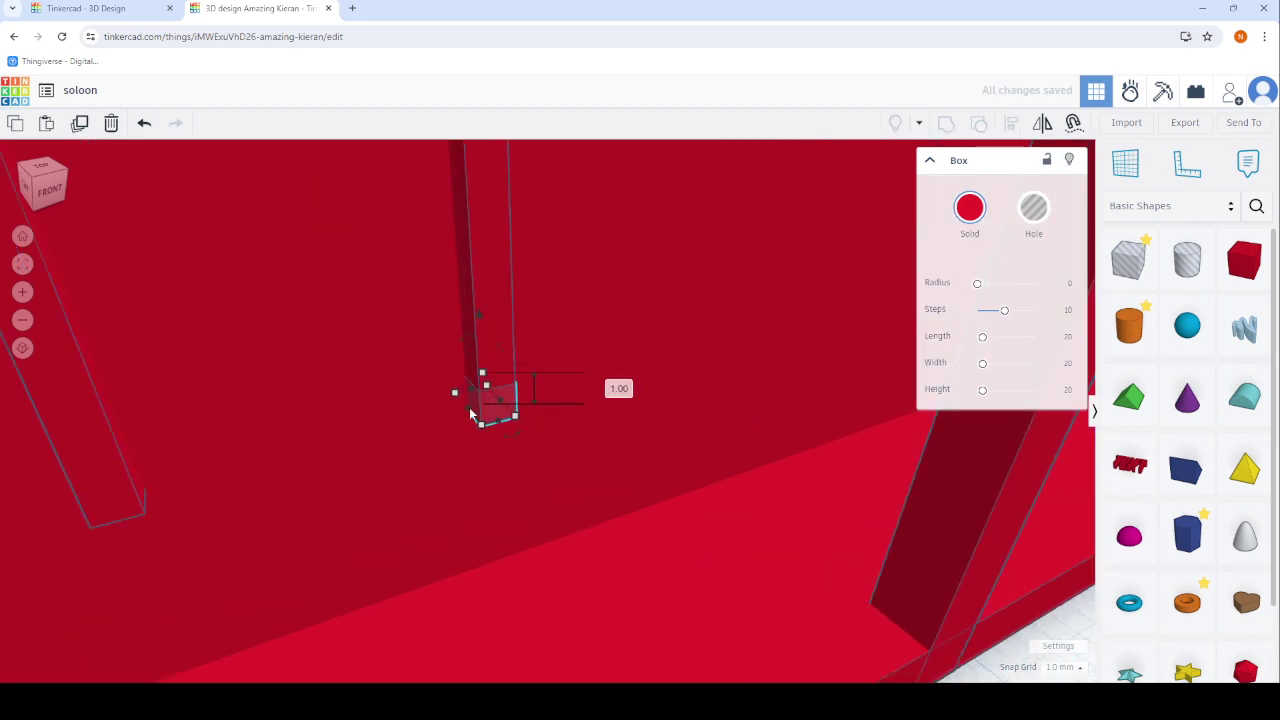
mouse_move(469, 407)
left_mouse_down()
mouse_move(351, 419)
mouse_move(146, 481)
left_mouse_up()
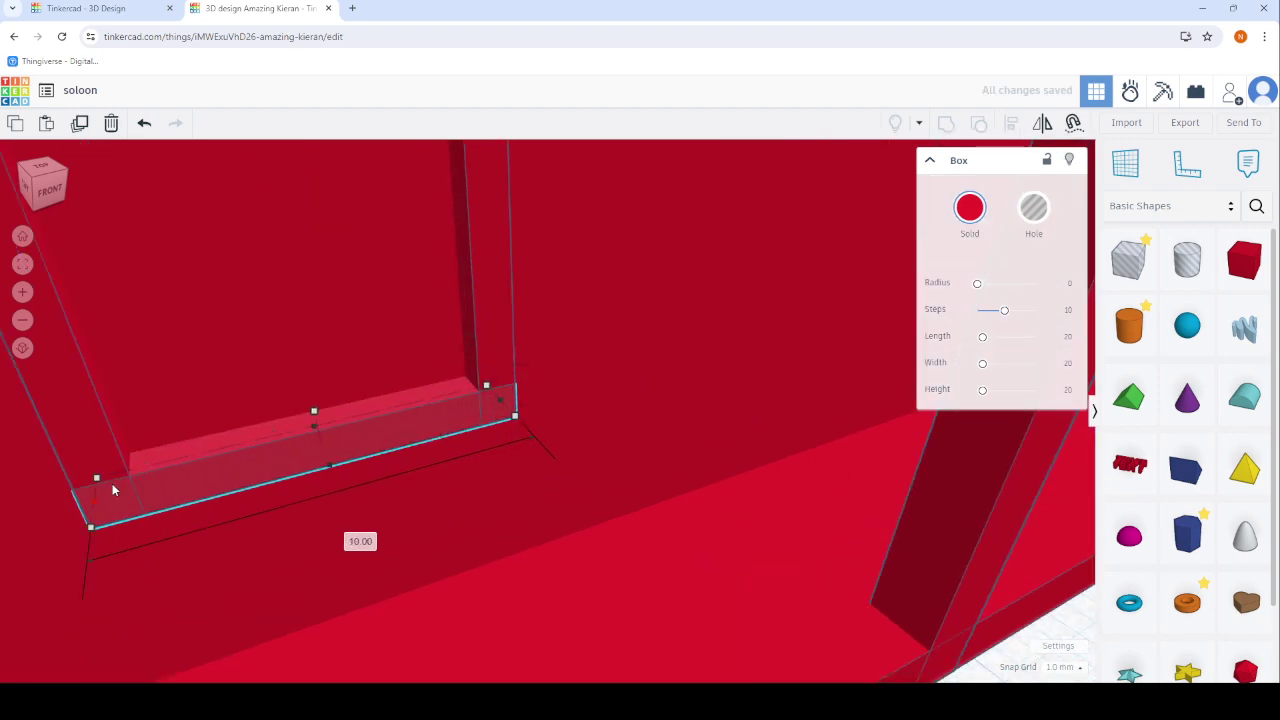
scroll(432, 507, "down", 5)
left_click(770, 568)
mouse_move(770, 568)
right_mouse_down()
mouse_move(534, 534)
mouse_move(520, 543)
mouse_move(737, 554)
right_mouse_up()
scroll(426, 407, "up", 2)
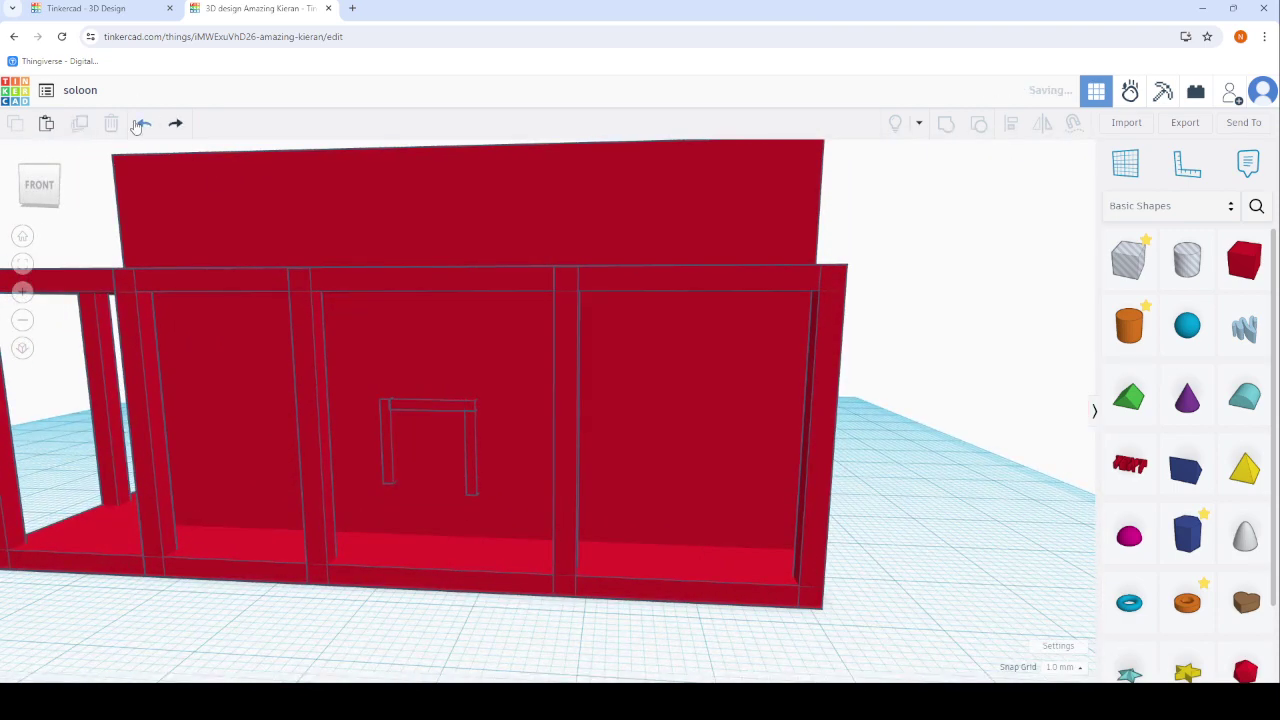
Undo three frame edits and delete the leftover small box on the back wall.
left_click(140, 124)
left_click(140, 124)
left_click(140, 124)
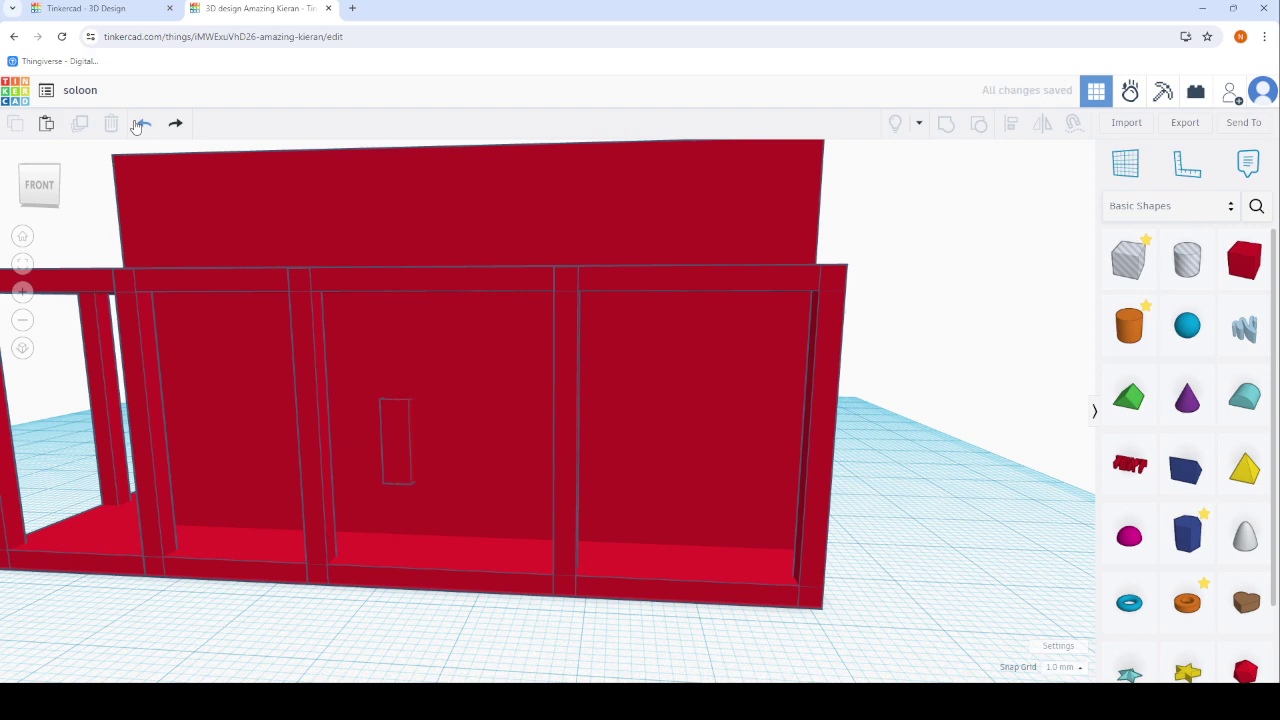
scroll(417, 428, "down", 3)
left_click(413, 431)
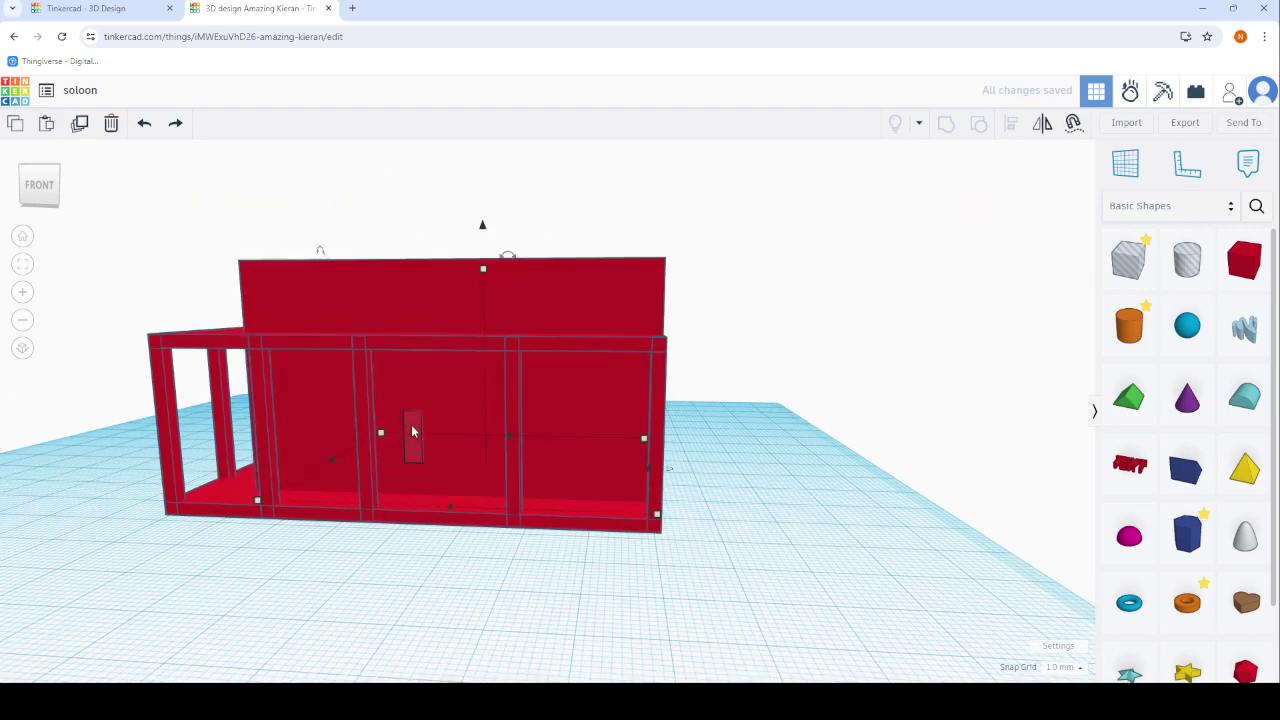
key("Delete")
mouse_move(811, 349)
right_mouse_down()
mouse_move(277, 406)
mouse_move(193, 278)
mouse_move(686, 392)
mouse_move(323, 434)
mouse_move(620, 267)
mouse_move(378, 303)
mouse_move(417, 277)
right_mouse_up()
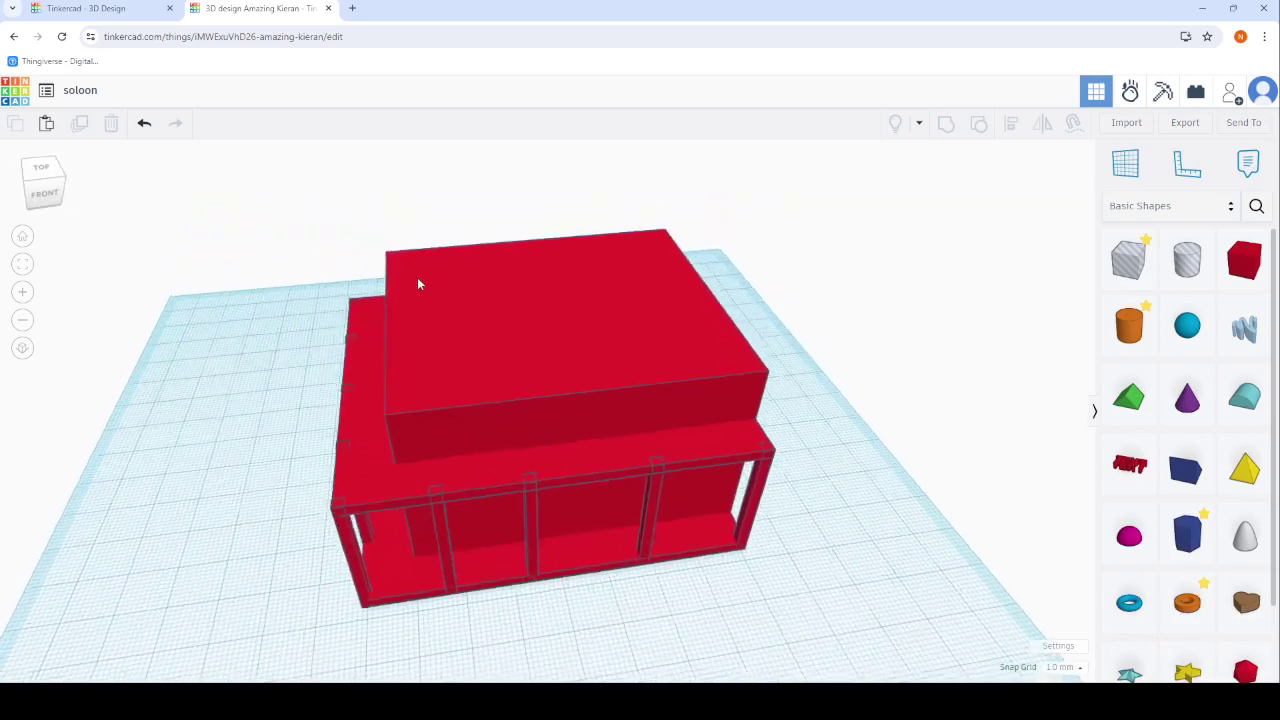
Place a new box on the roof at its left edge.
left_click(1246, 265)
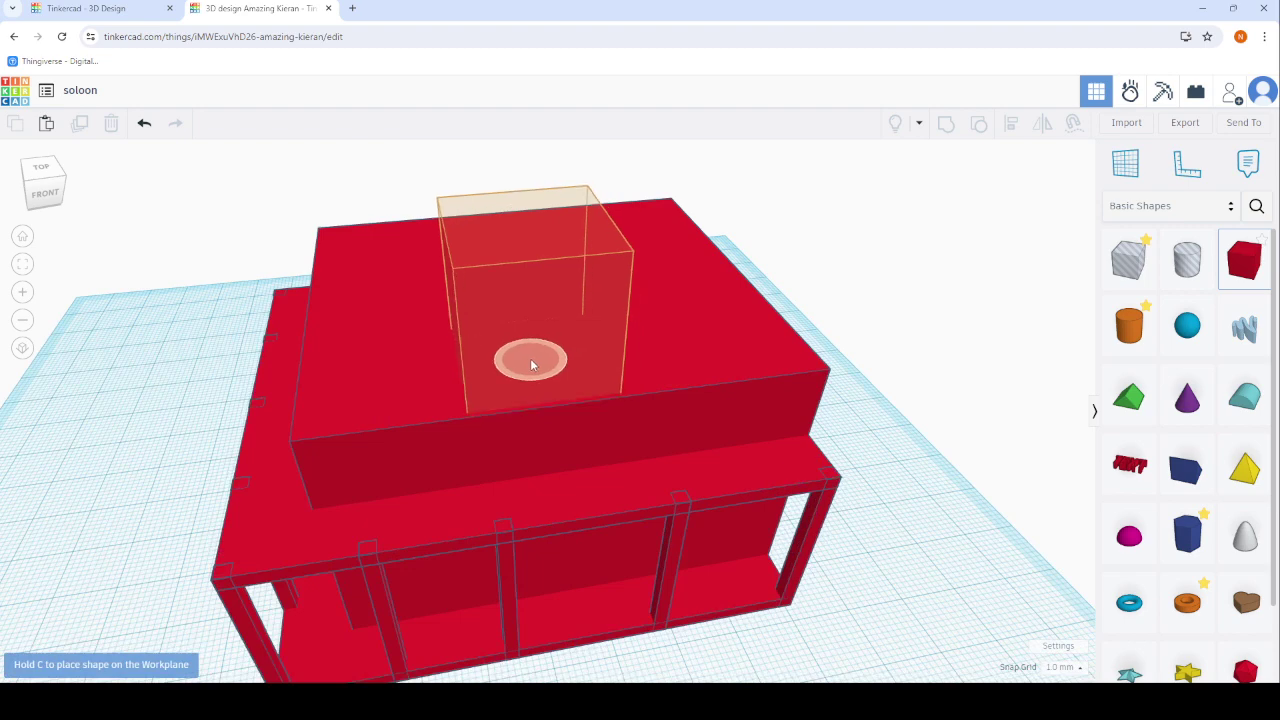
left_click(530, 362)
left_click_drag(532, 370, 311, 398)
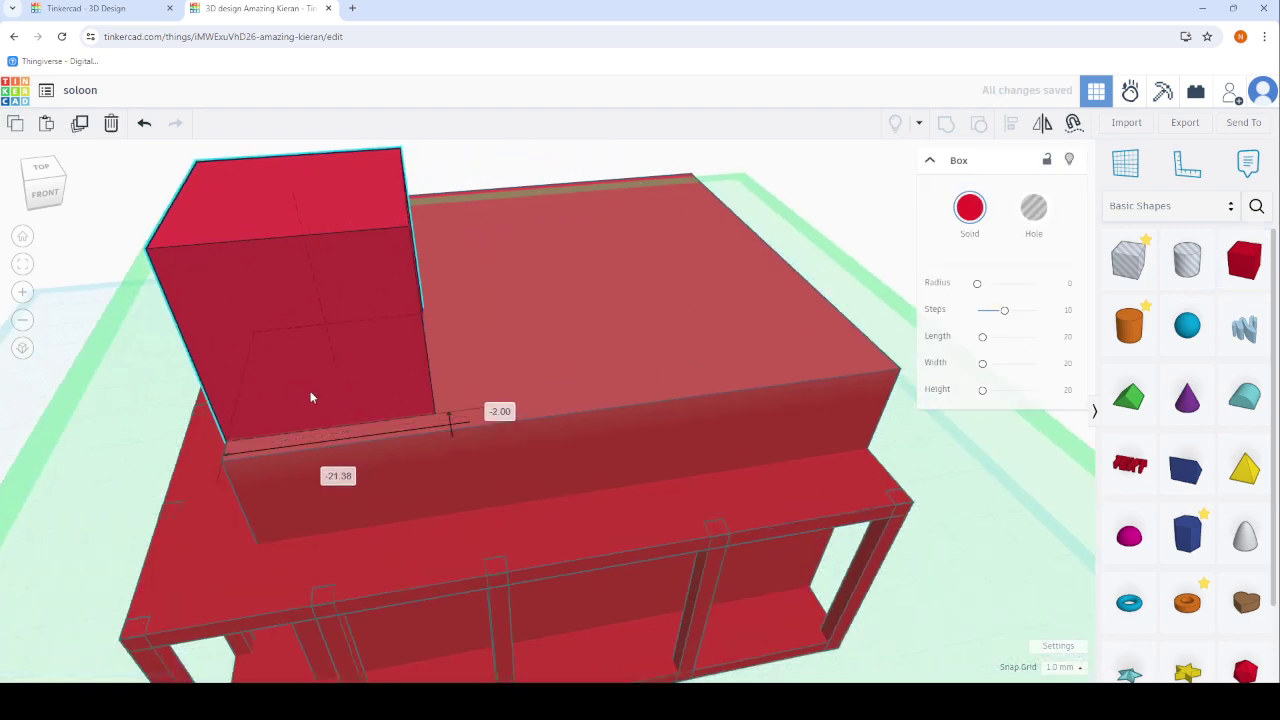
left_click_drag(311, 397, 301, 406)
left_click(60, 373)
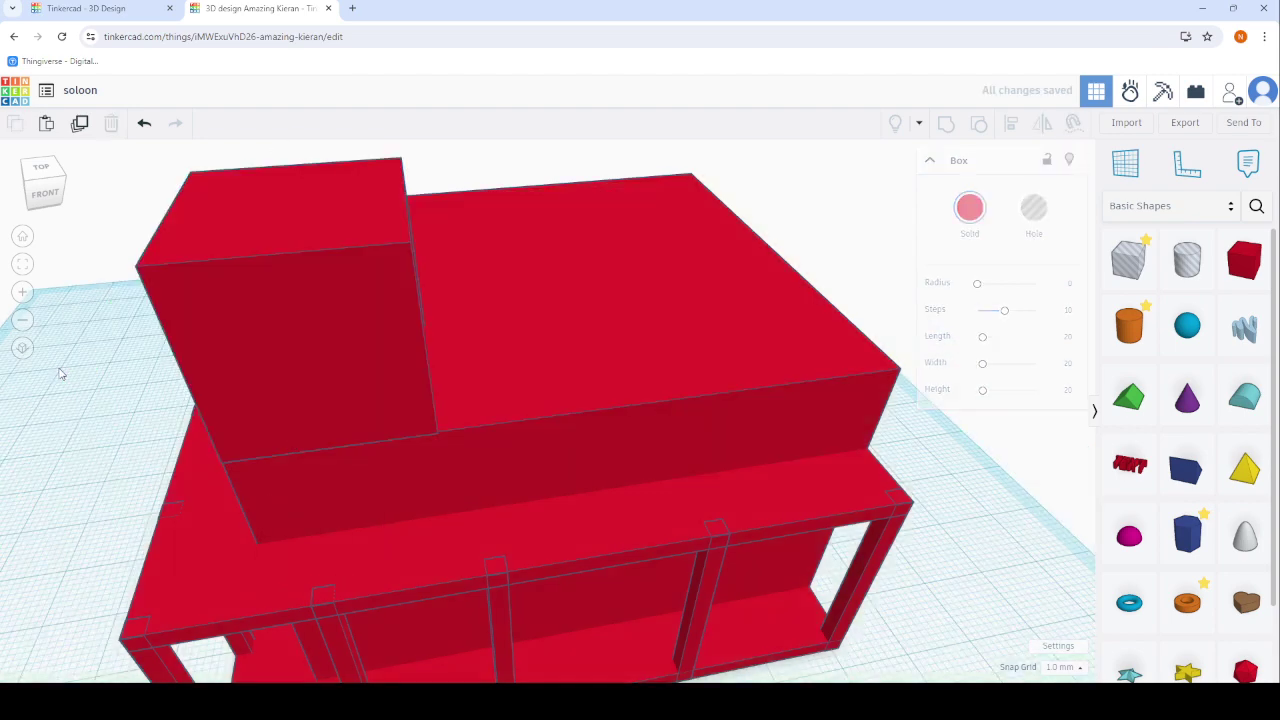
right_click_drag(60, 373, 383, 314)
scroll(436, 348, "up", 3)
Flatten the roof box into a thin slab 26 wide and drop a Text shape beside the building.
left_click(451, 429)
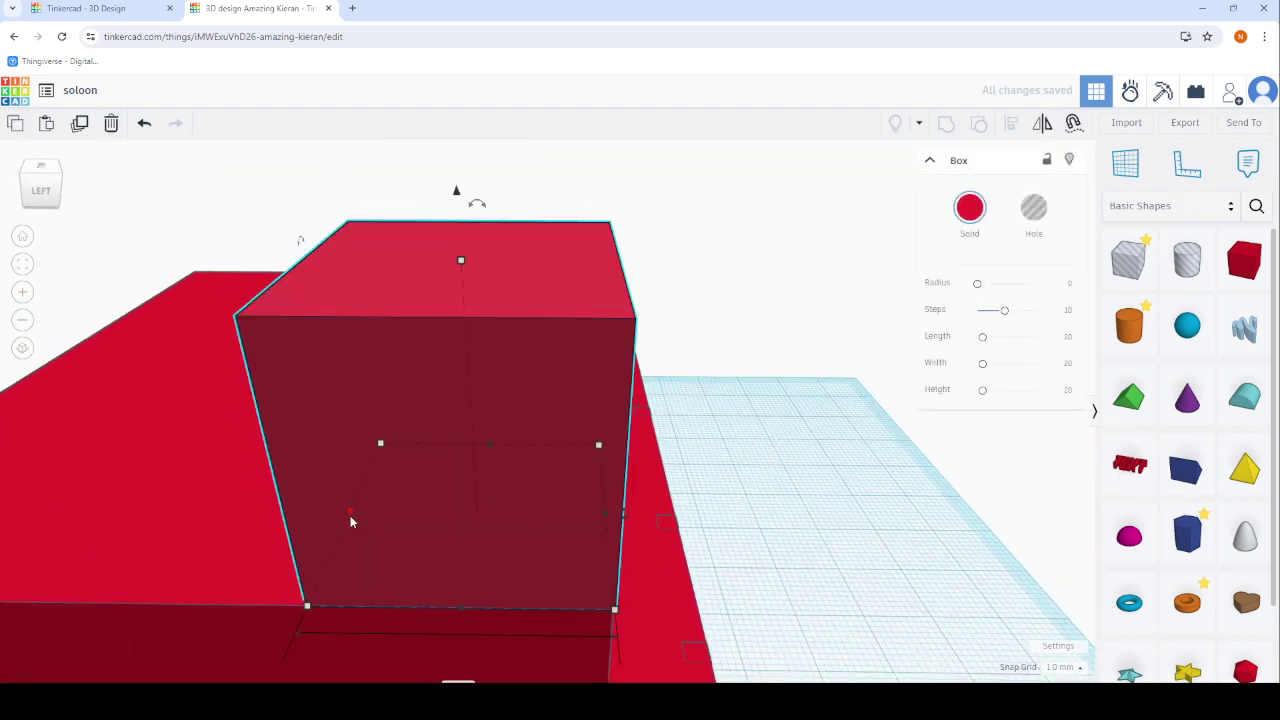
left_click_drag(350, 515, 574, 514)
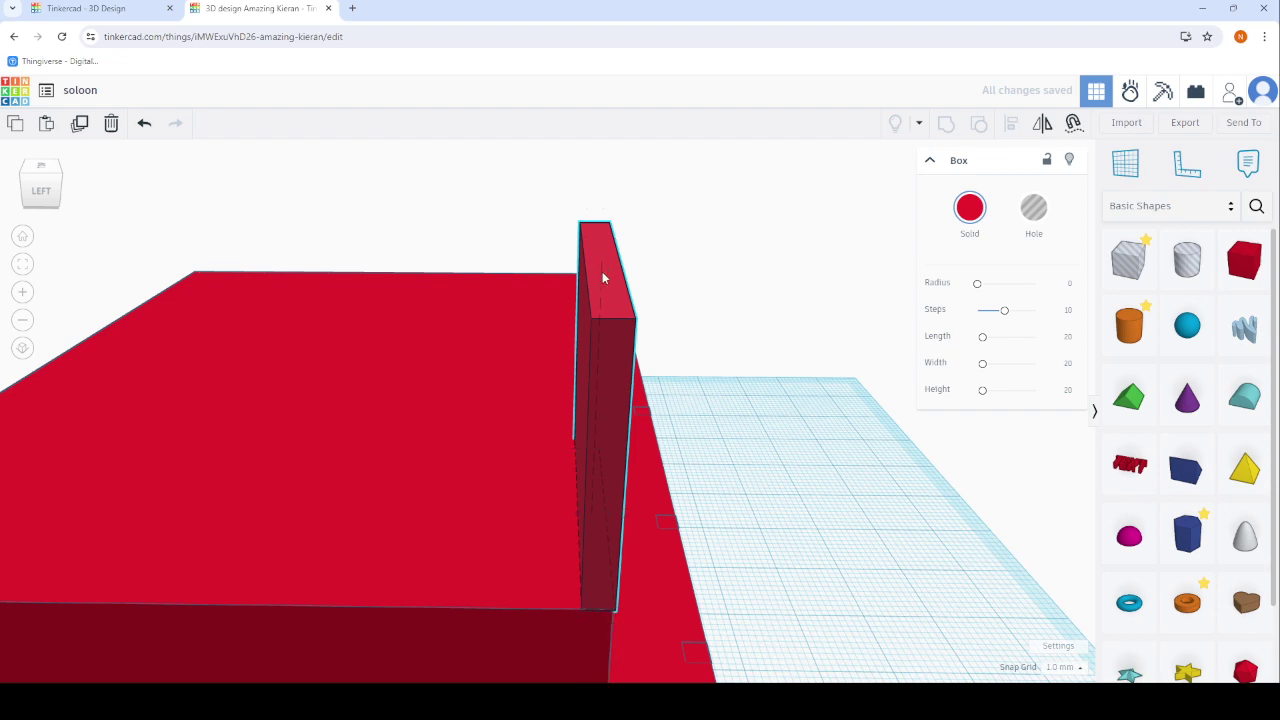
left_click_drag(603, 278, 600, 270)
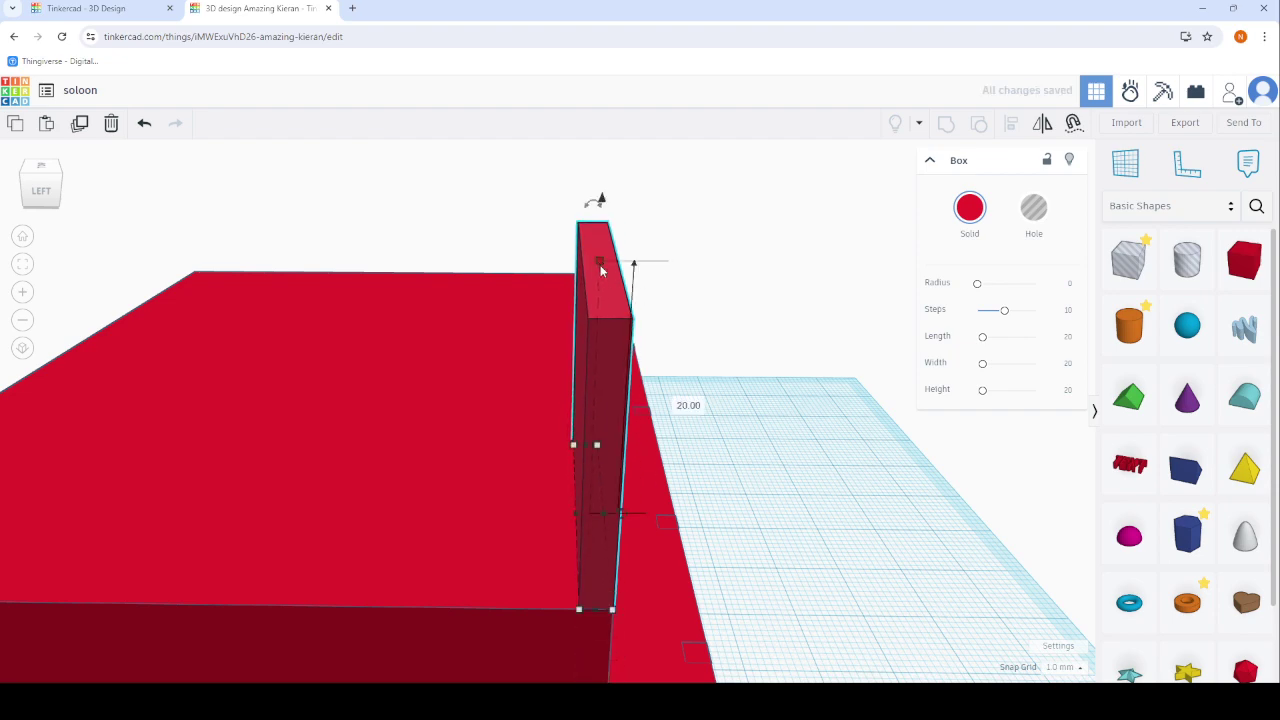
mouse_move(546, 344)
right_mouse_down()
mouse_move(354, 334)
mouse_move(418, 405)
right_mouse_up()
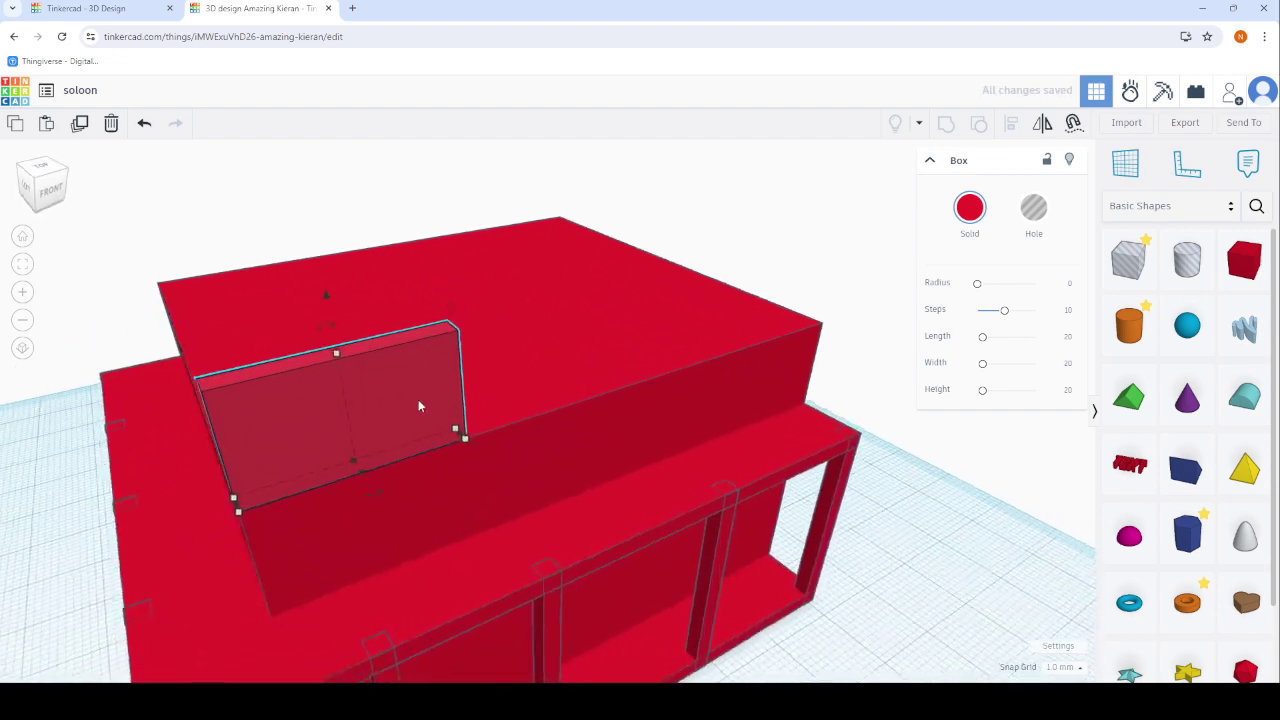
left_click_drag(459, 432, 522, 420)
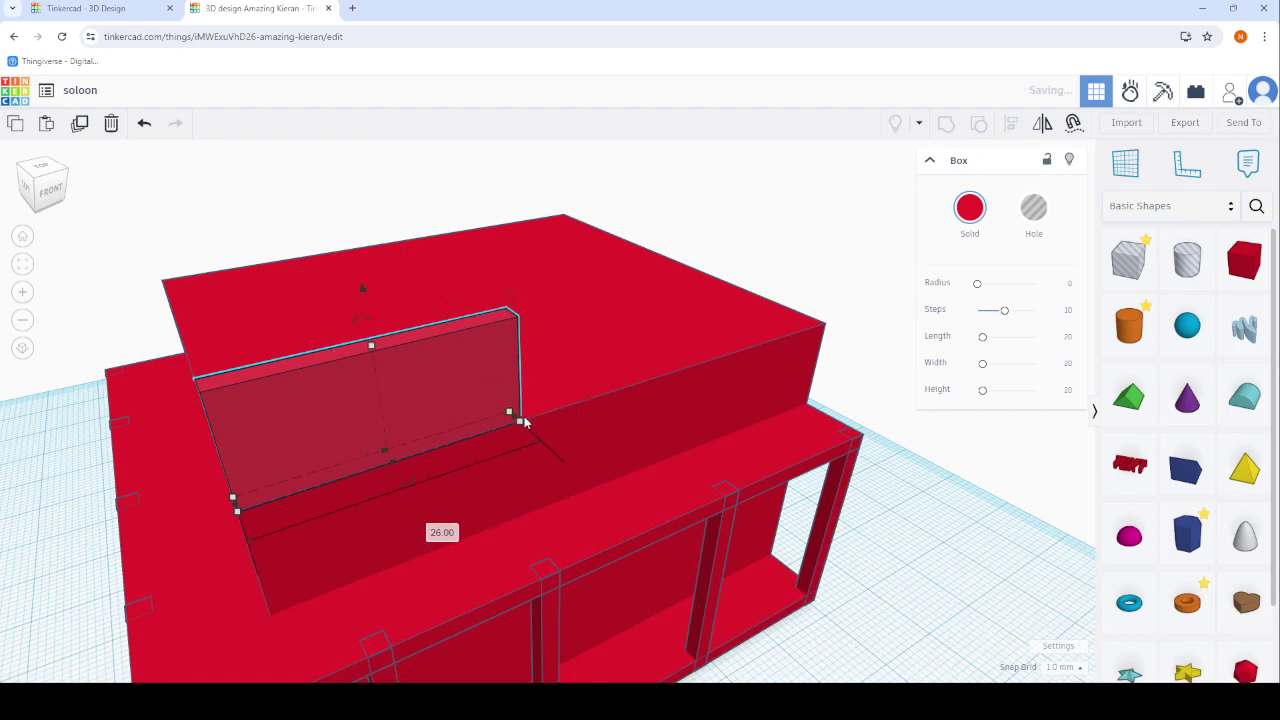
scroll(522, 420, "down", 5)
left_click_drag(1129, 463, 225, 550)
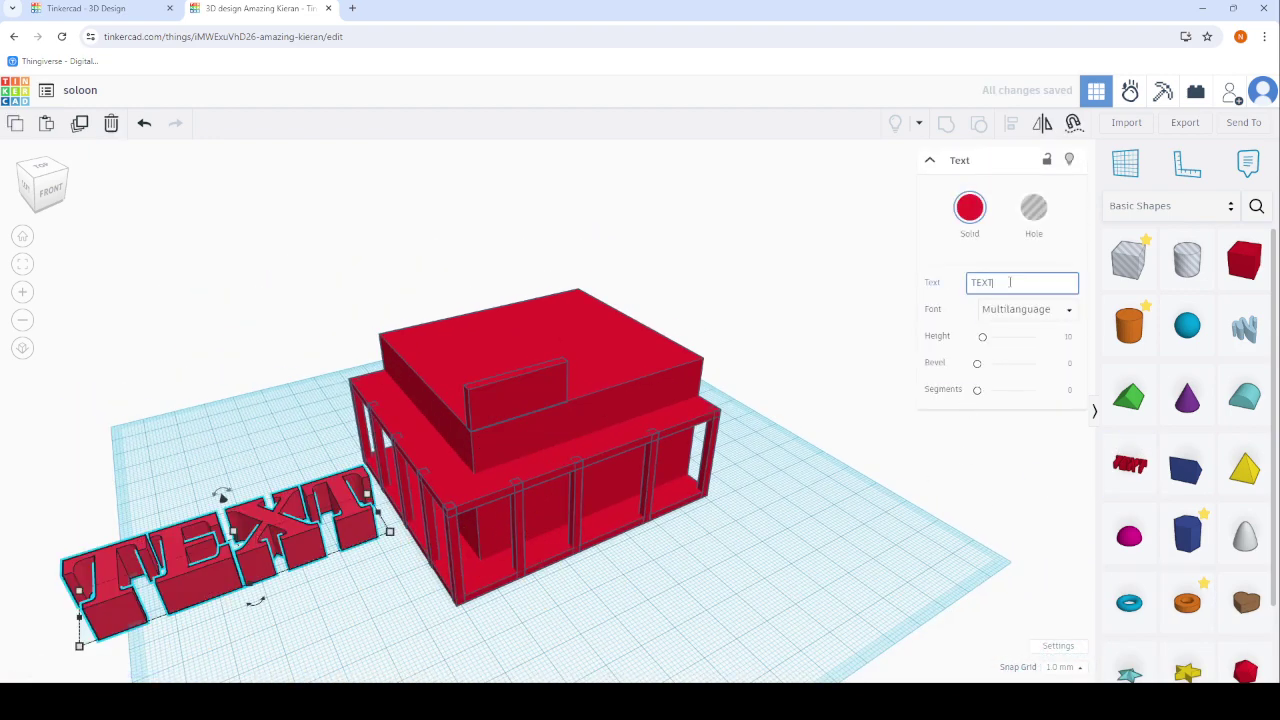
Change the text to 'soloon', turn it to face the building, and lift it onto the roof.
key("BackSpace")
key("BackSpace")
key("BackSpace")
key("BackSpace")
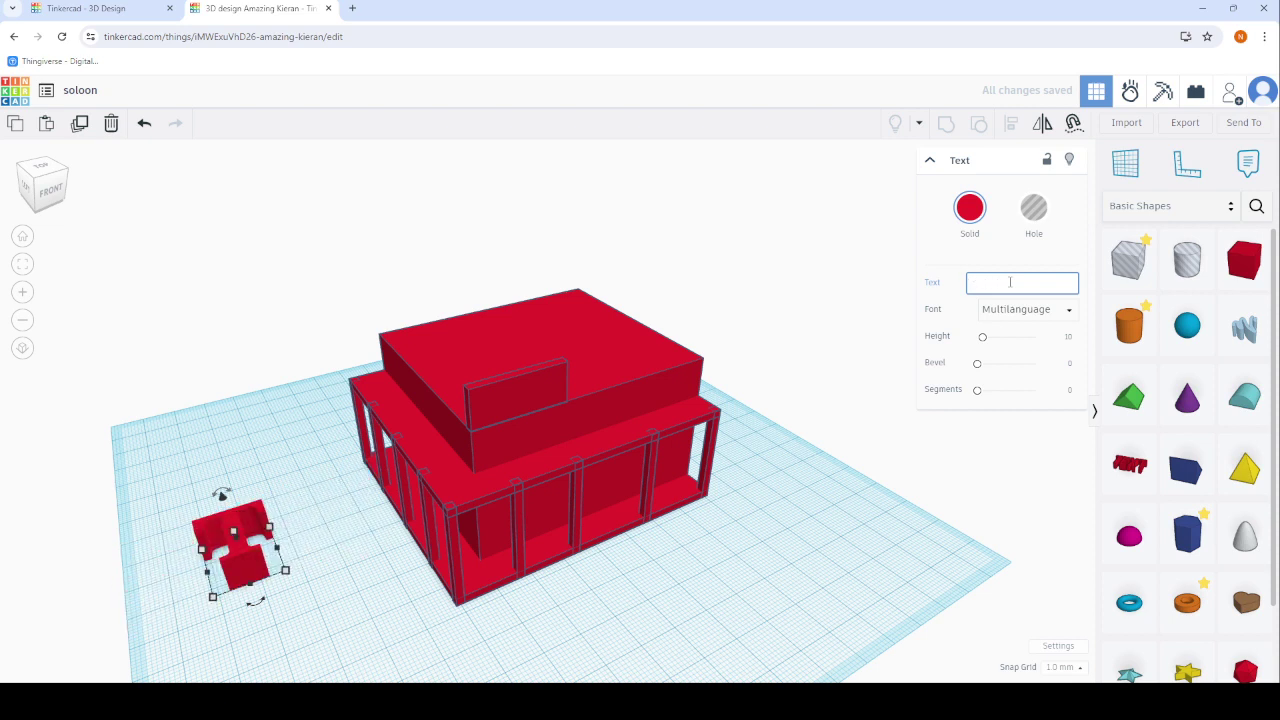
type("so")
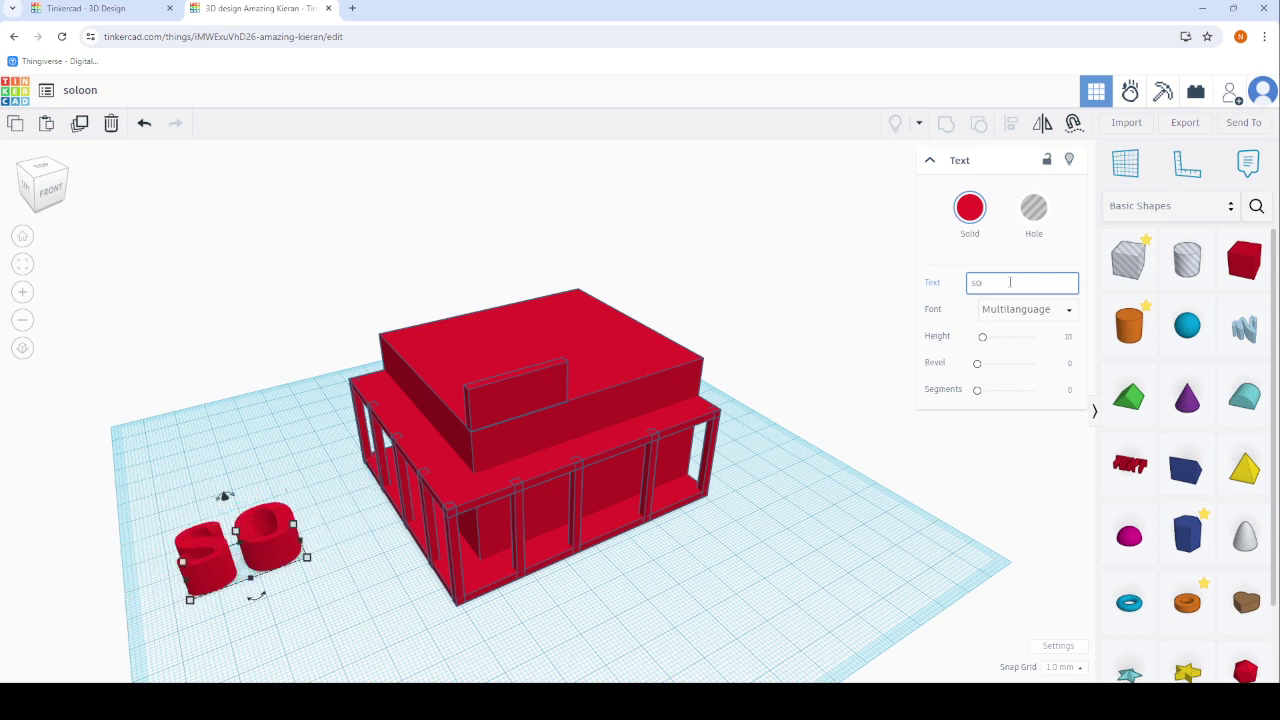
type("loon")
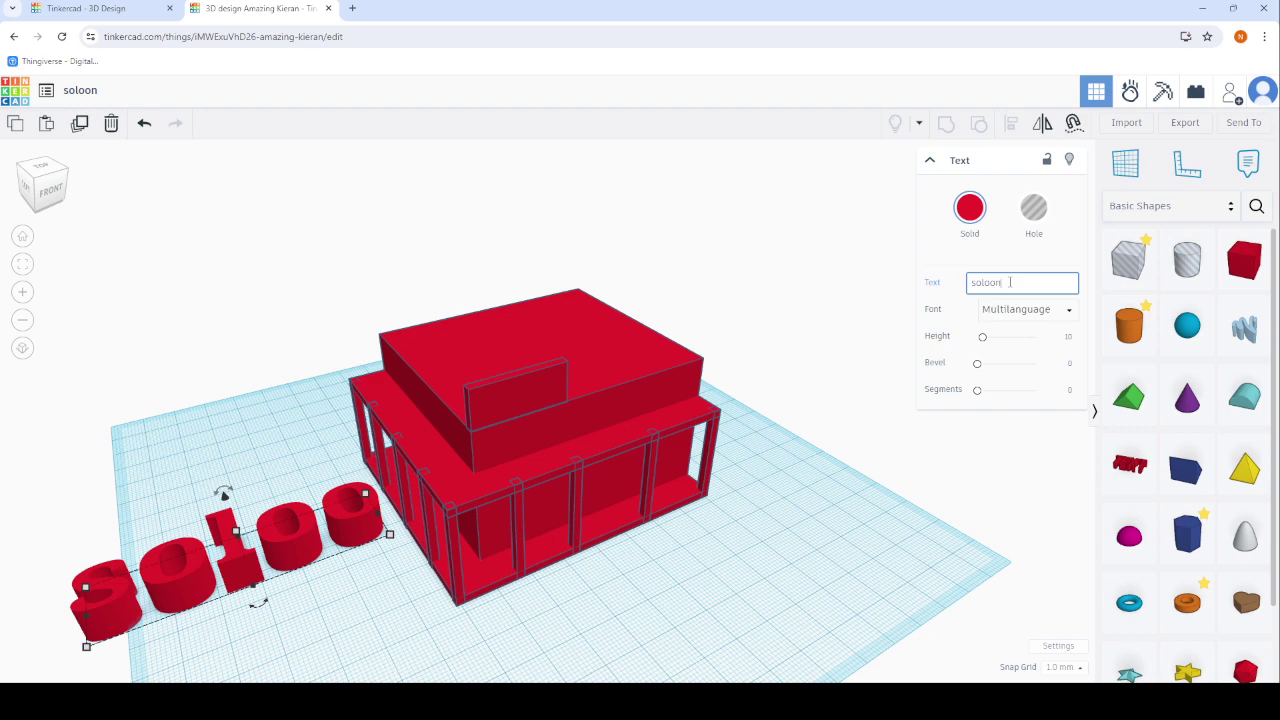
left_click_drag(405, 503, 195, 568)
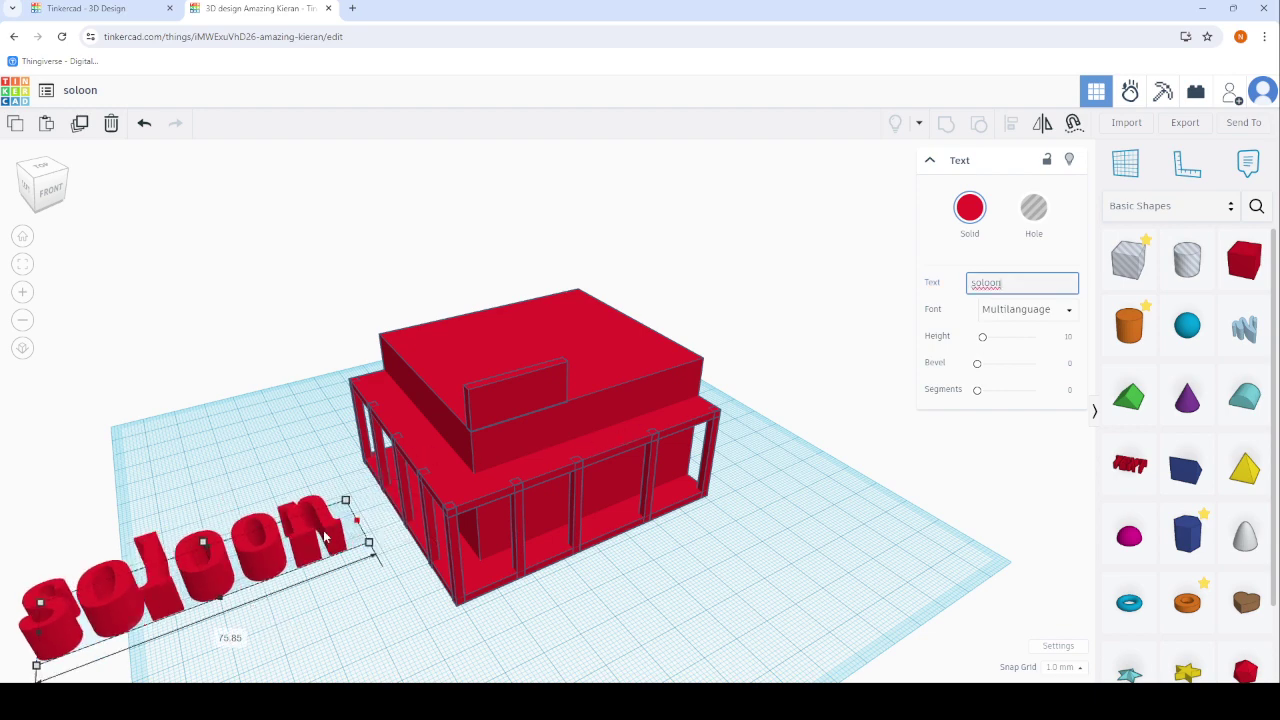
right_click_drag(124, 550, 265, 220)
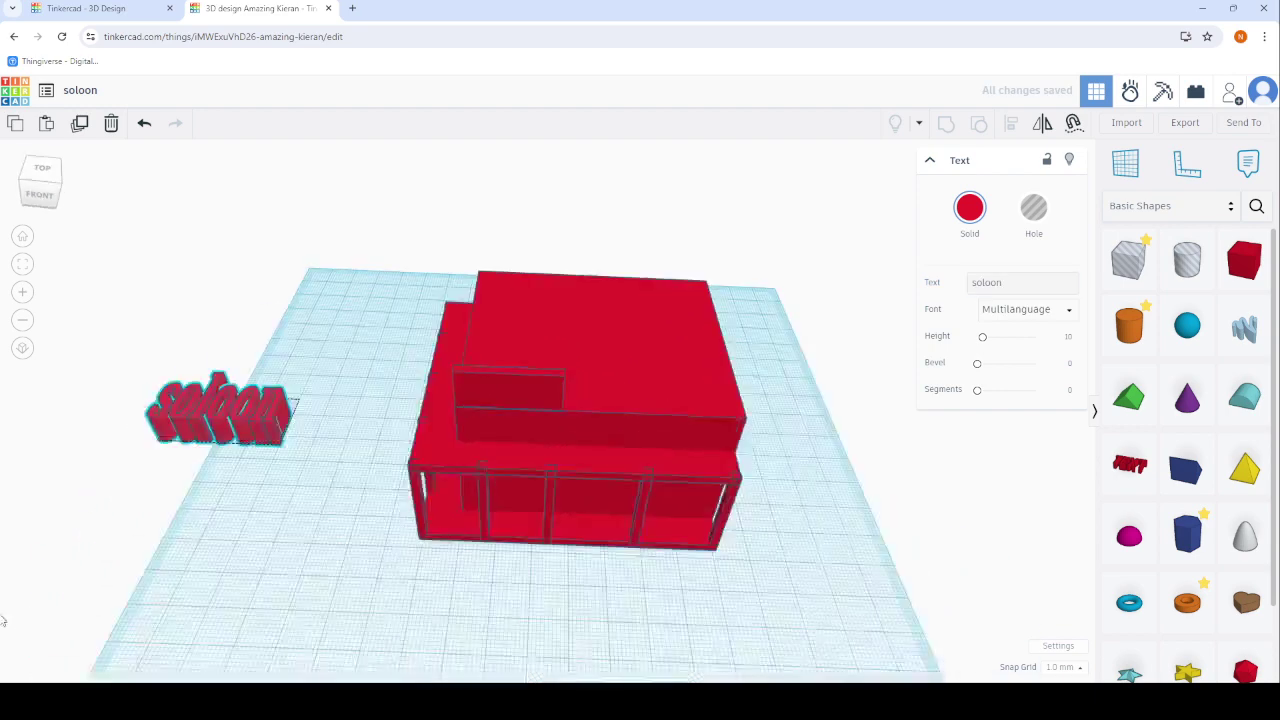
left_click_drag(349, 207, 355, 232)
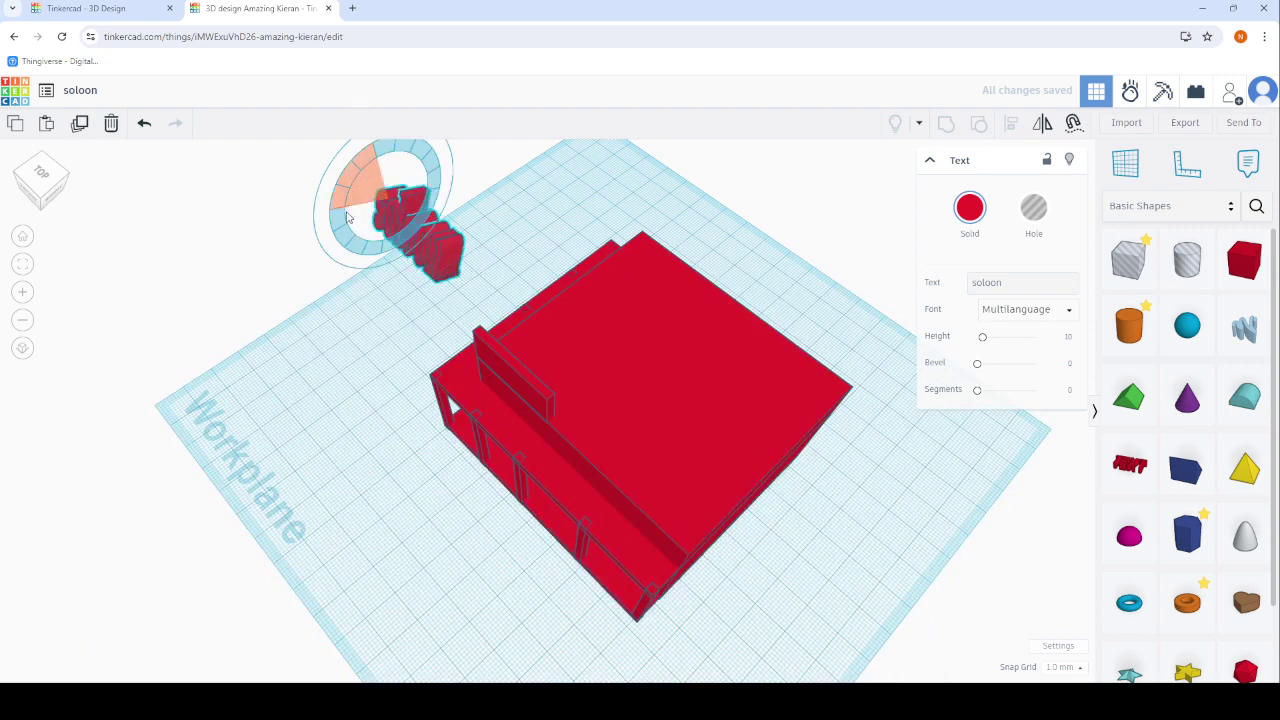
right_click_drag(571, 129, 505, 485)
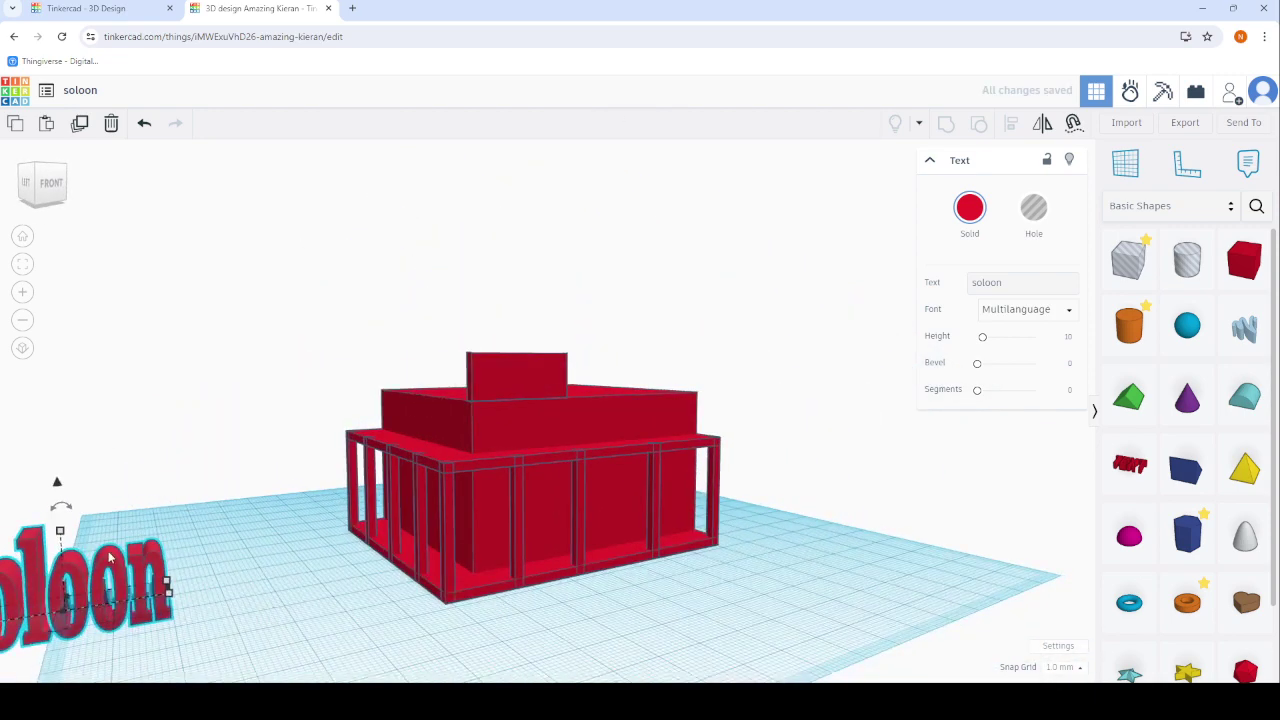
left_click_drag(100, 575, 624, 453)
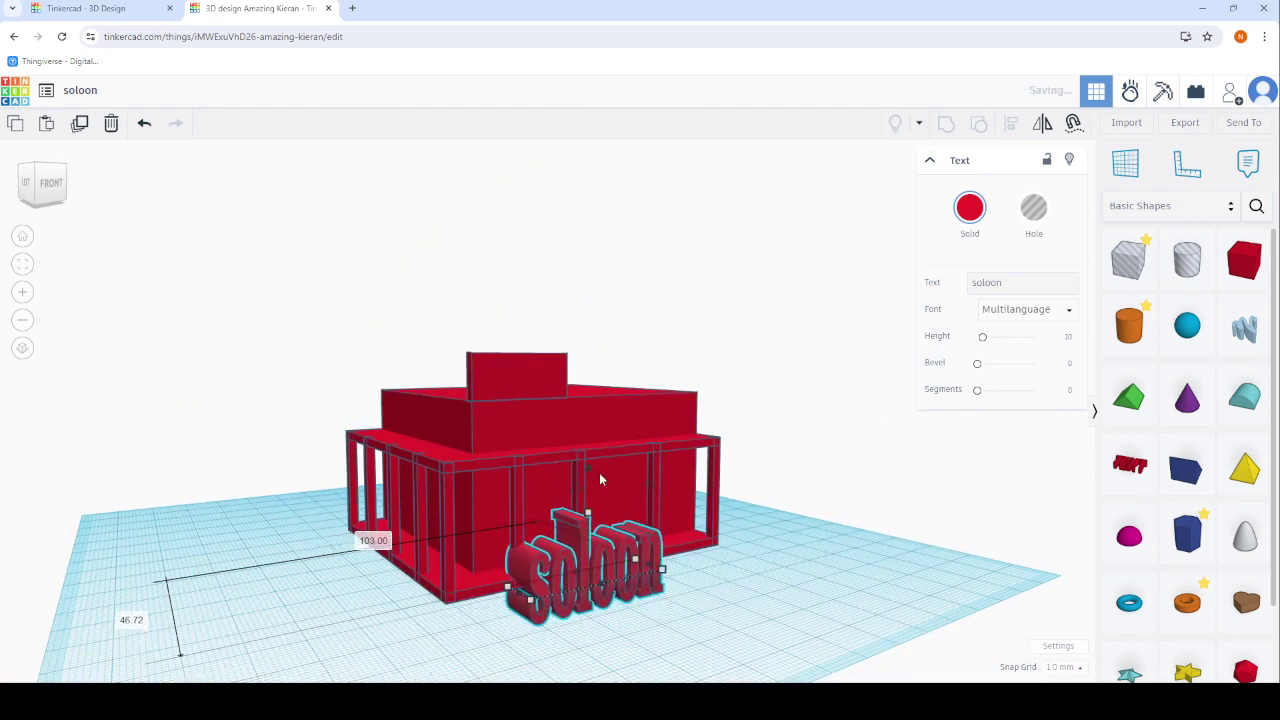
left_click_drag(587, 511, 589, 280)
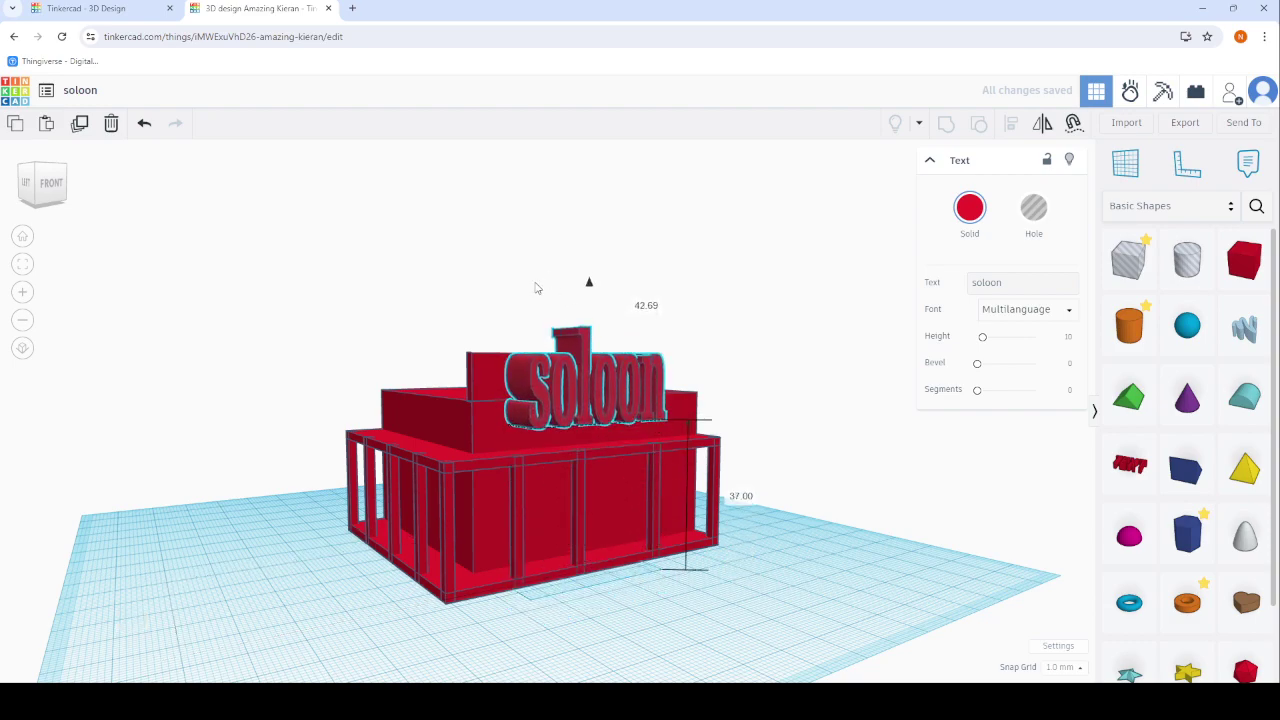
Narrow the soloon text to 28 wide and flatten it into a thin sign.
right_click_drag(560, 285, 588, 478)
scroll(588, 478, "up", 5)
scroll(540, 430, "up", 3)
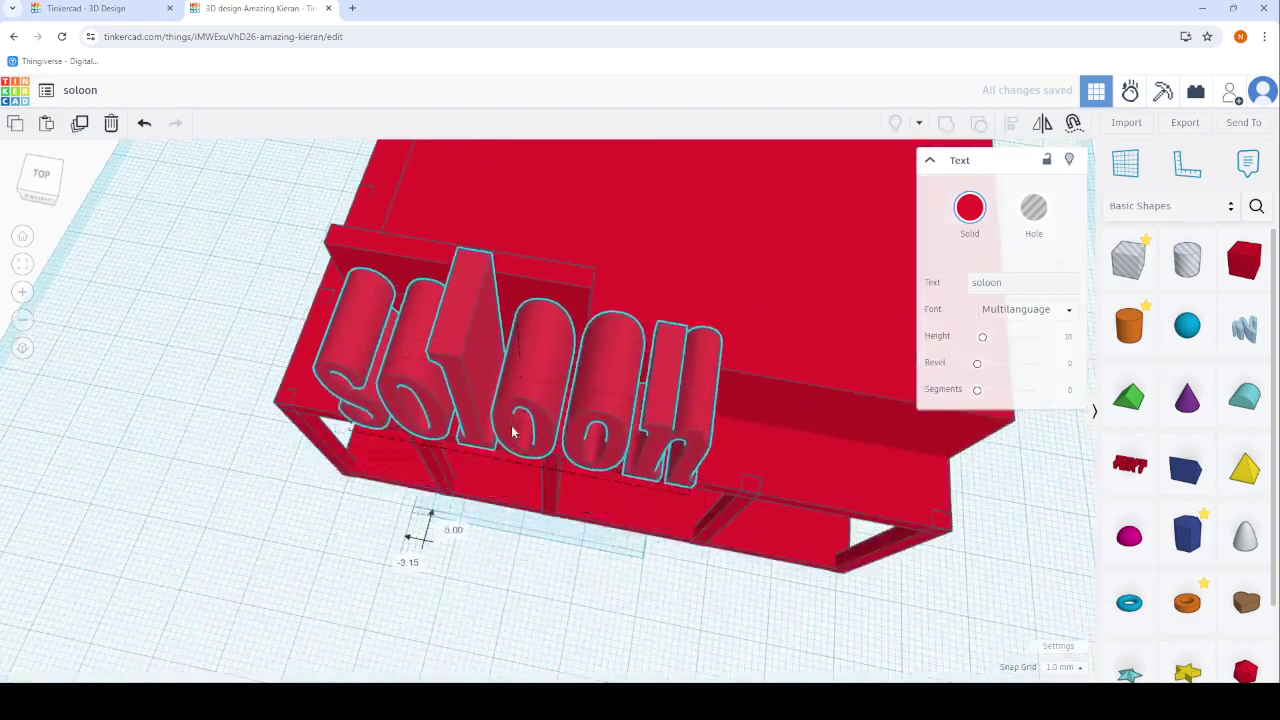
mouse_move(491, 395)
right_mouse_down()
mouse_move(194, 428)
mouse_move(166, 348)
mouse_move(463, 529)
mouse_move(864, 510)
mouse_move(707, 414)
right_mouse_up()
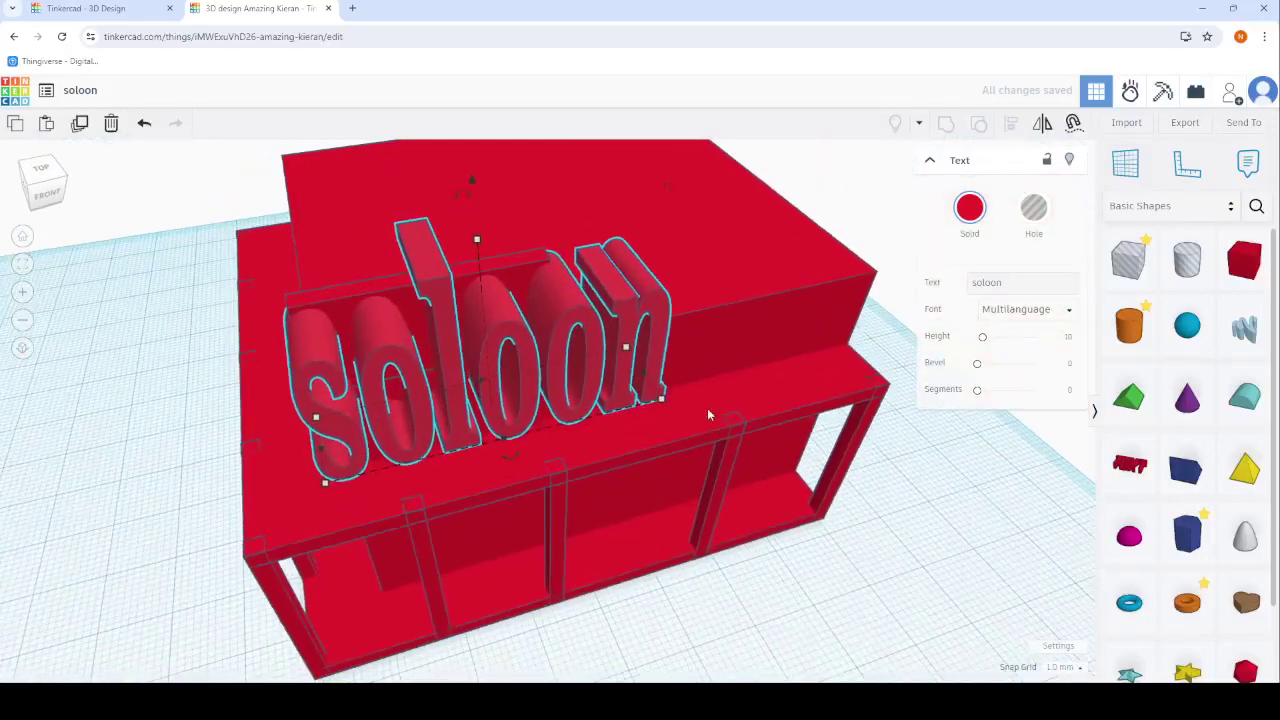
mouse_move(659, 397)
left_mouse_down()
mouse_move(393, 268)
mouse_move(430, 320)
mouse_move(436, 378)
left_mouse_up()
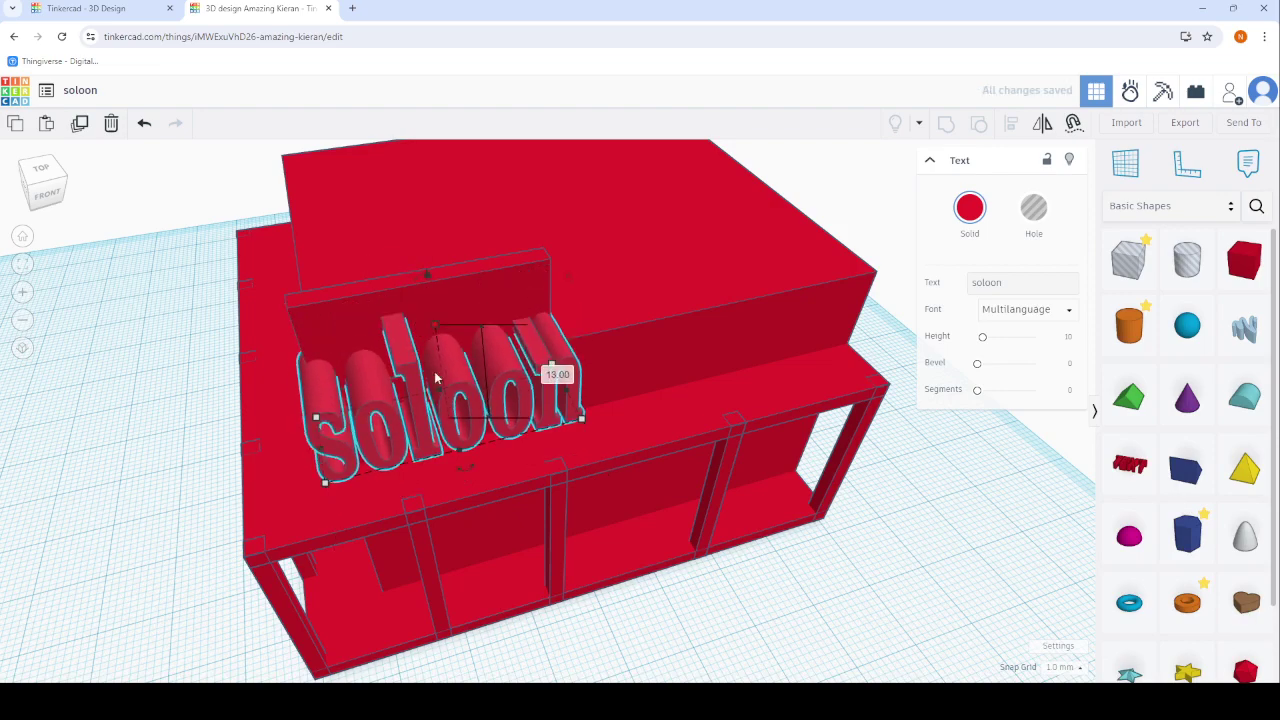
left_click_drag(461, 447, 465, 460)
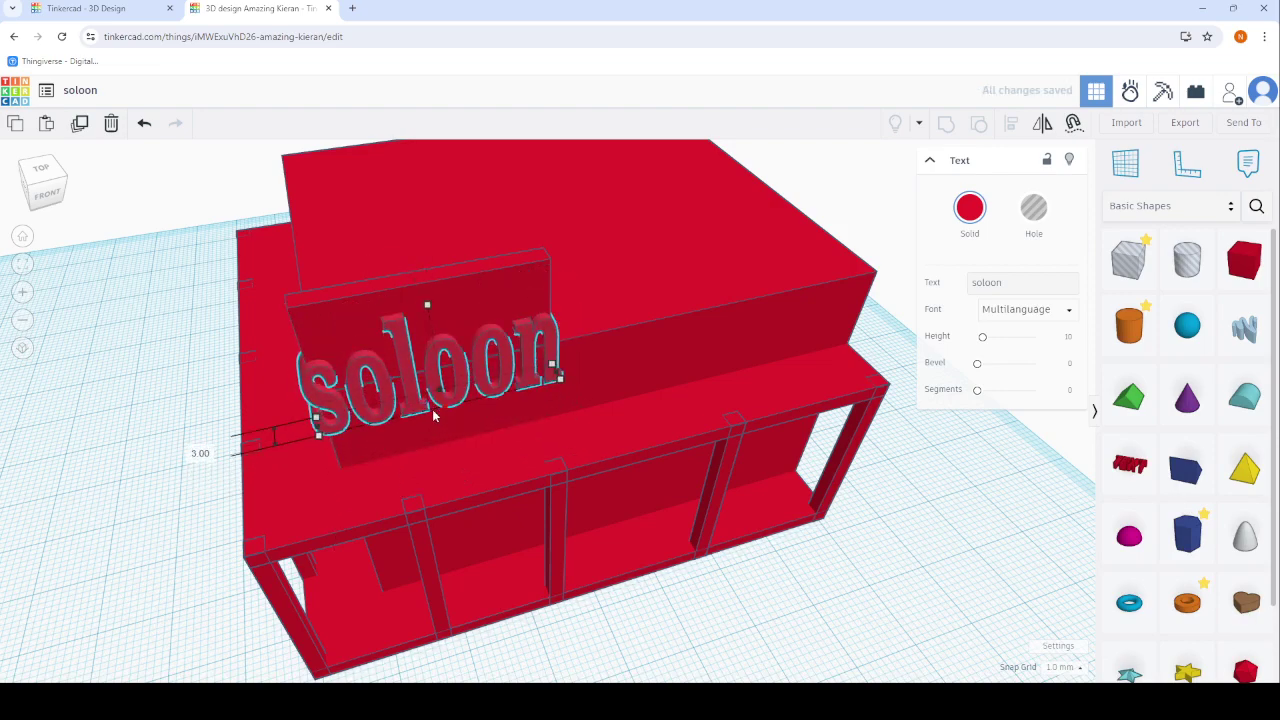
mouse_move(465, 460)
right_mouse_down()
mouse_move(559, 413)
mouse_move(423, 357)
right_mouse_up()
scroll(375, 568, "up", 5)
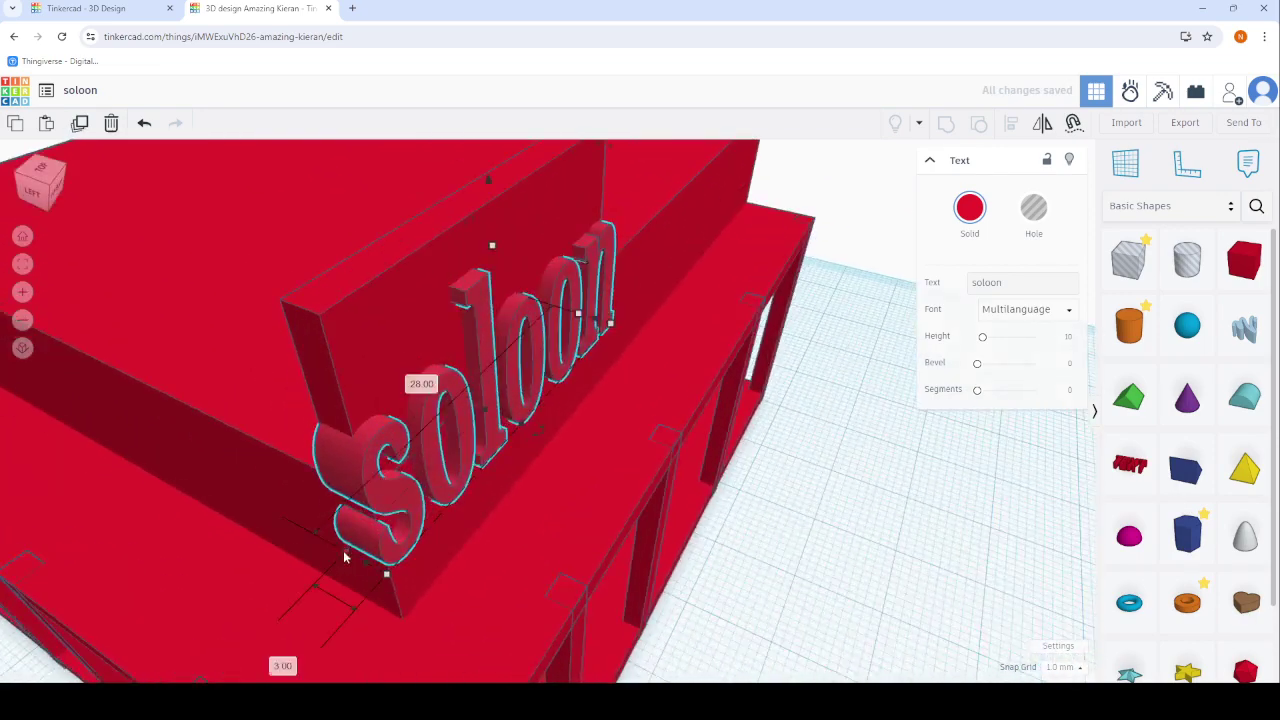
scroll(375, 568, "down", 3)
right_click_drag(375, 568, 598, 448)
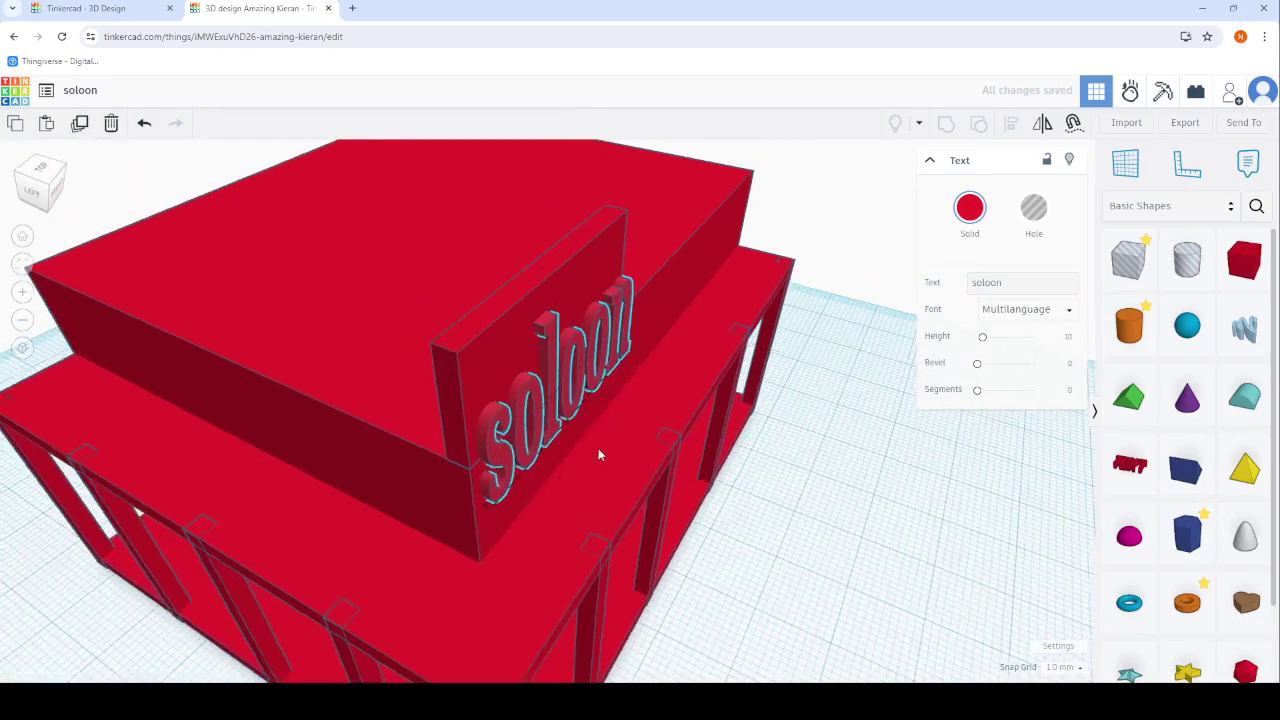
scroll(173, 483, "up", 3)
scroll(755, 417, "up", 3)
Widen the sign board to 30 and raise the soloon text up onto its face.
left_click(612, 331)
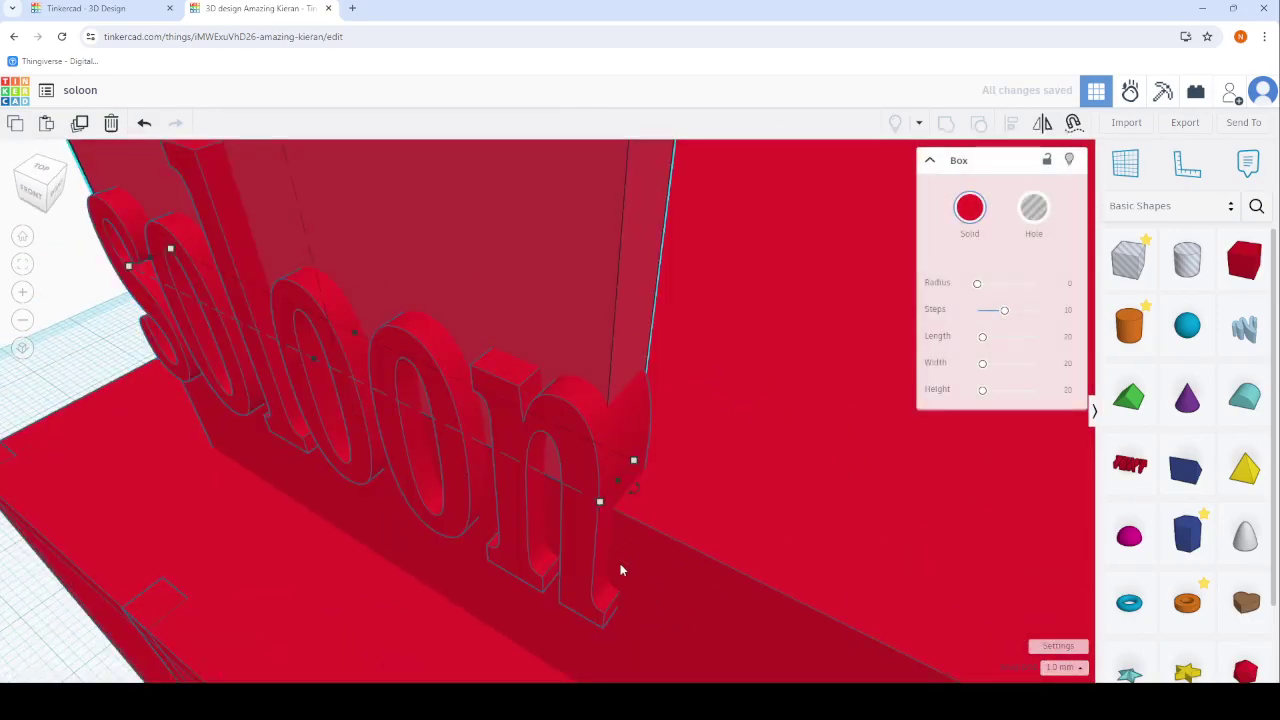
left_click_drag(626, 487, 649, 513)
scroll(649, 513, "down", 3)
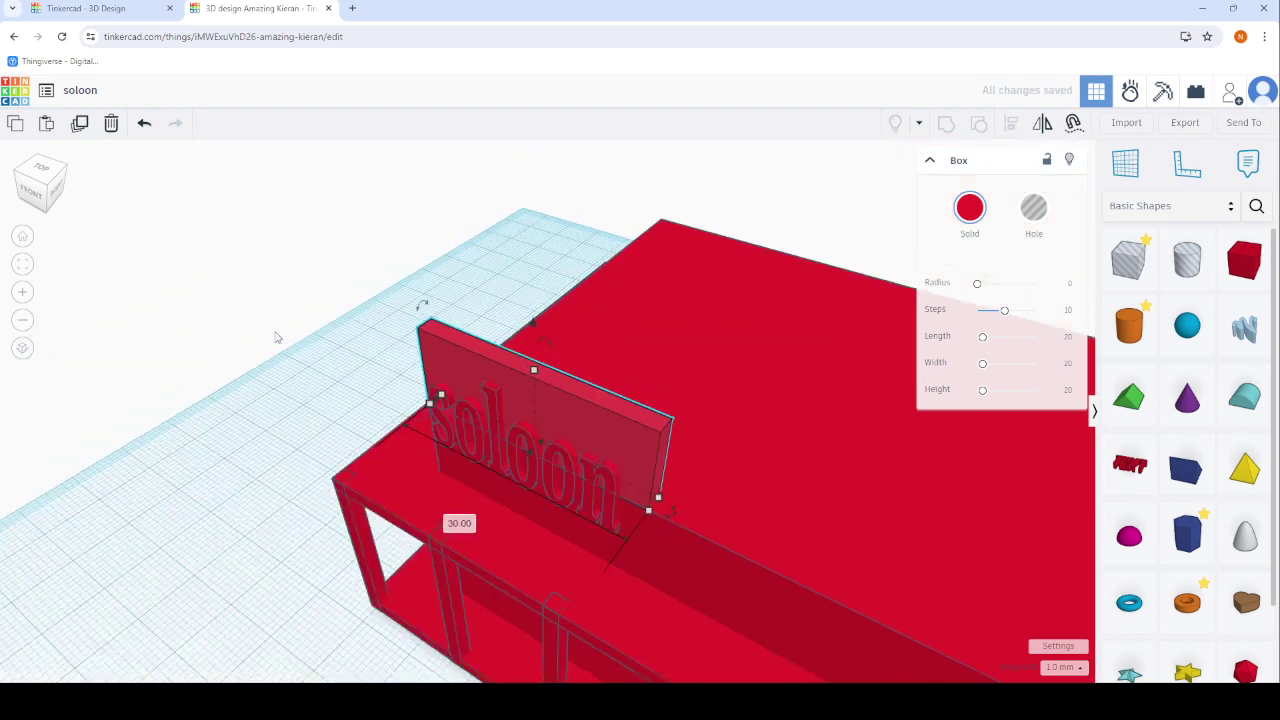
left_click(277, 337)
right_click_drag(508, 375, 384, 499)
scroll(448, 524, "up", 2)
left_click(449, 531)
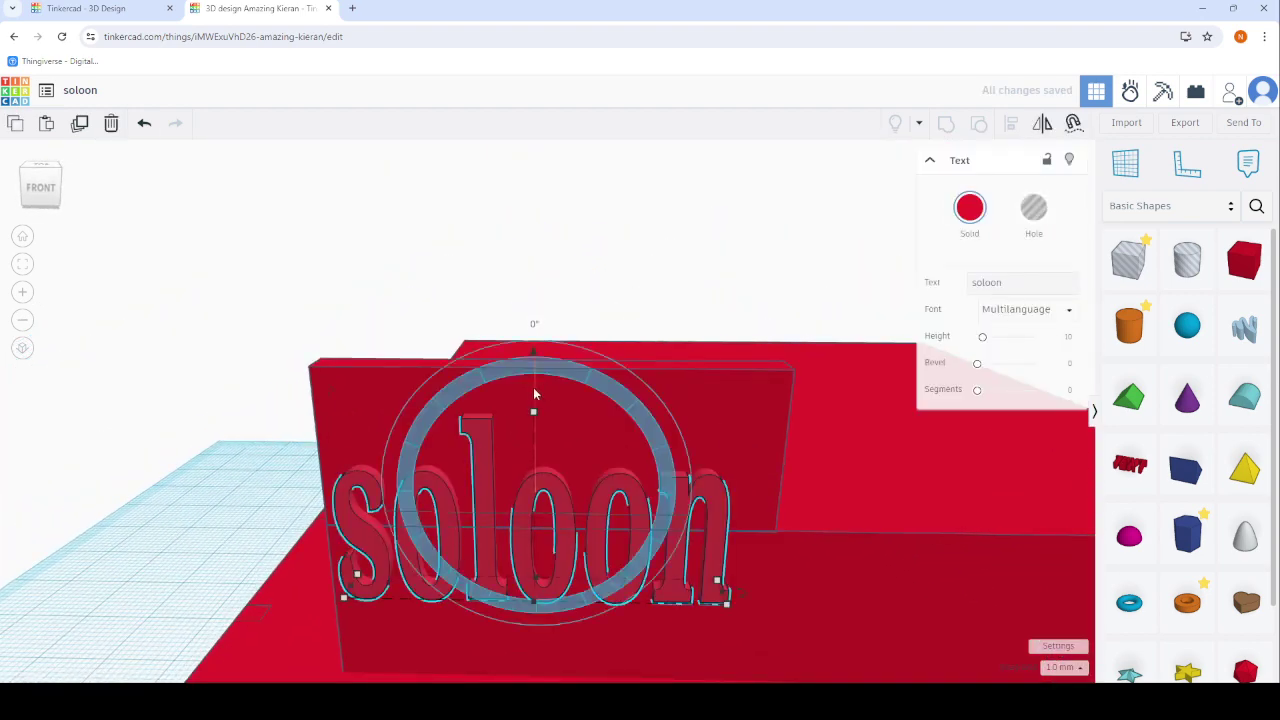
mouse_move(536, 357)
left_mouse_down()
mouse_move(509, 271)
mouse_move(480, 251)
left_mouse_up()
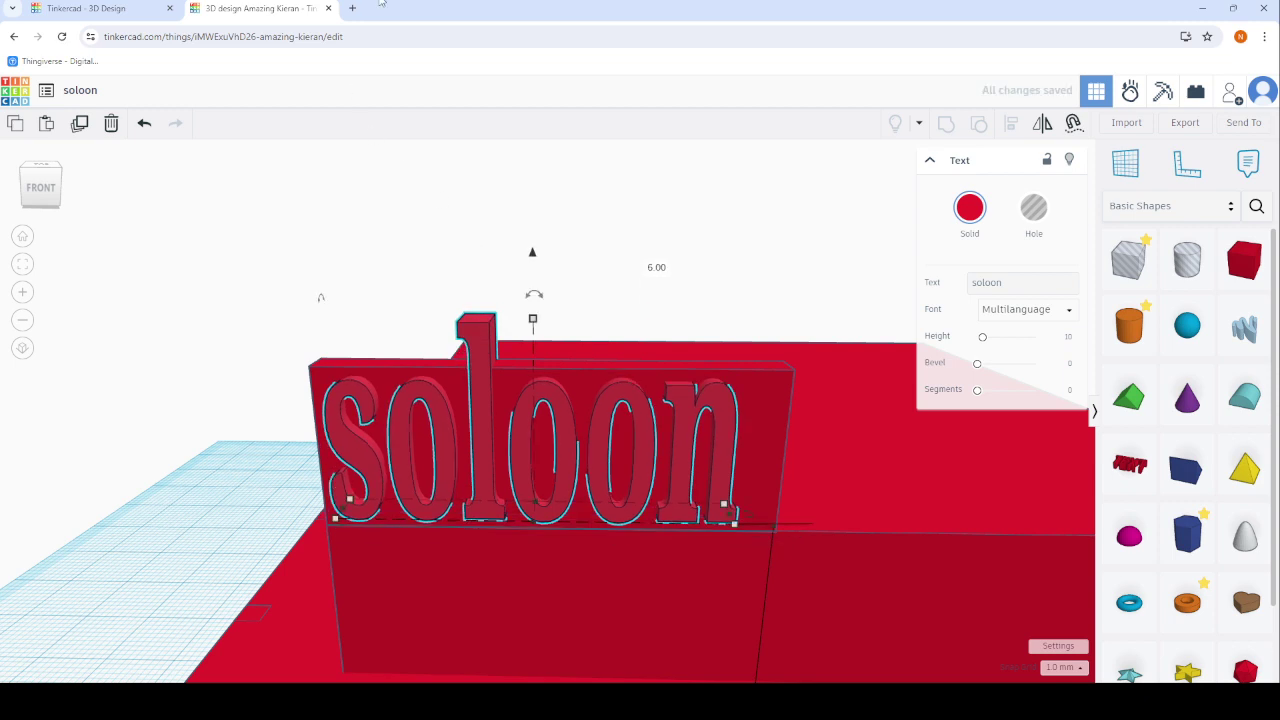
Search Google images for 'corner saloon' and preview the Wild West Deluxe Corner Saloon image.
left_click(352, 8)
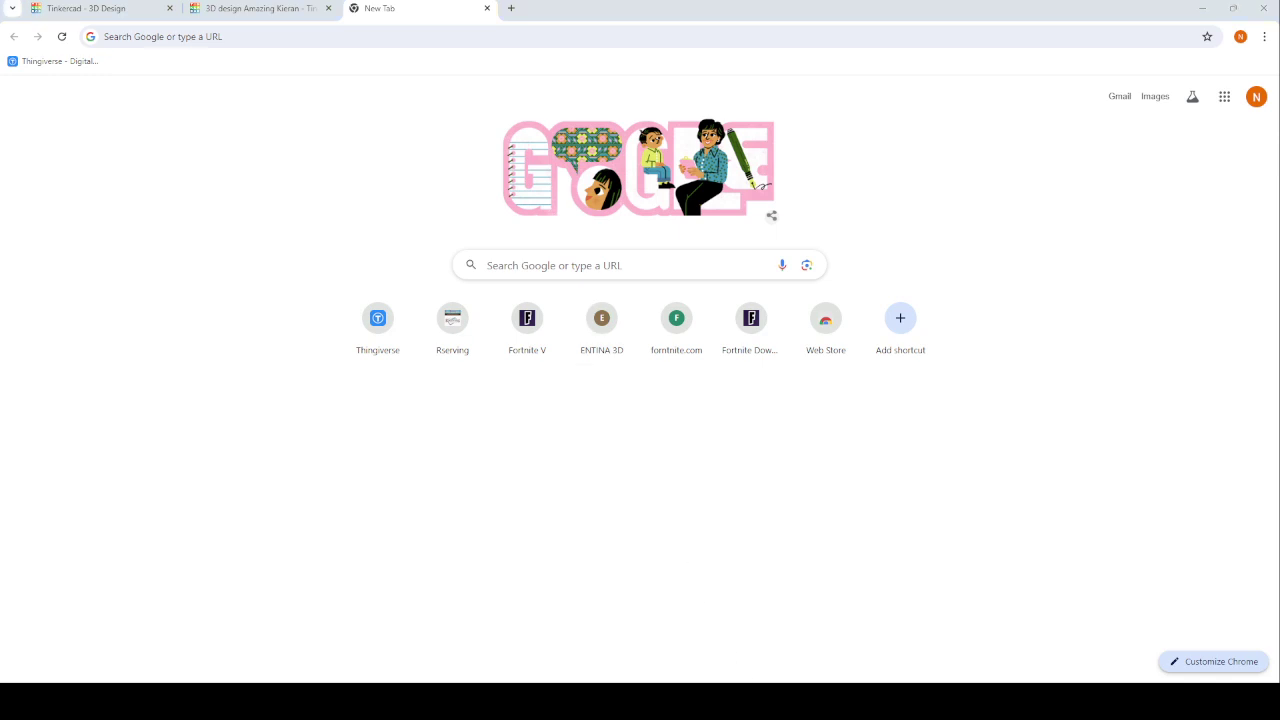
left_click(644, 259)
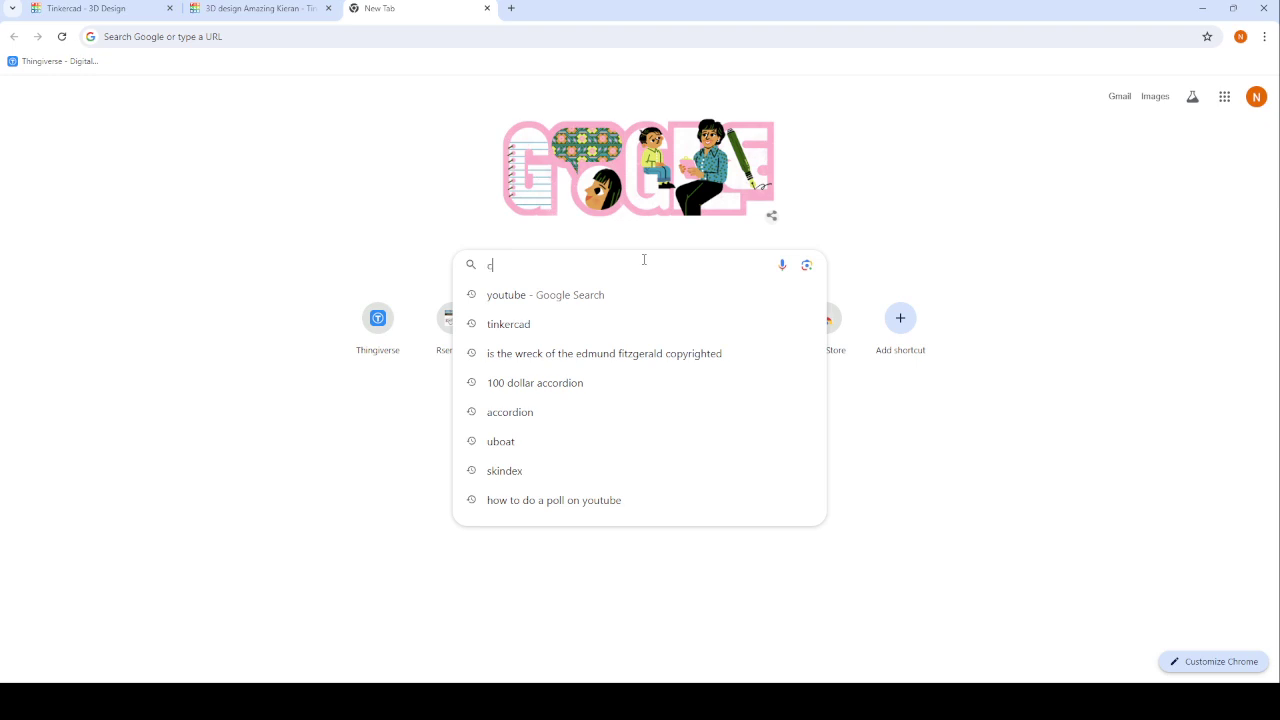
type("oner ")
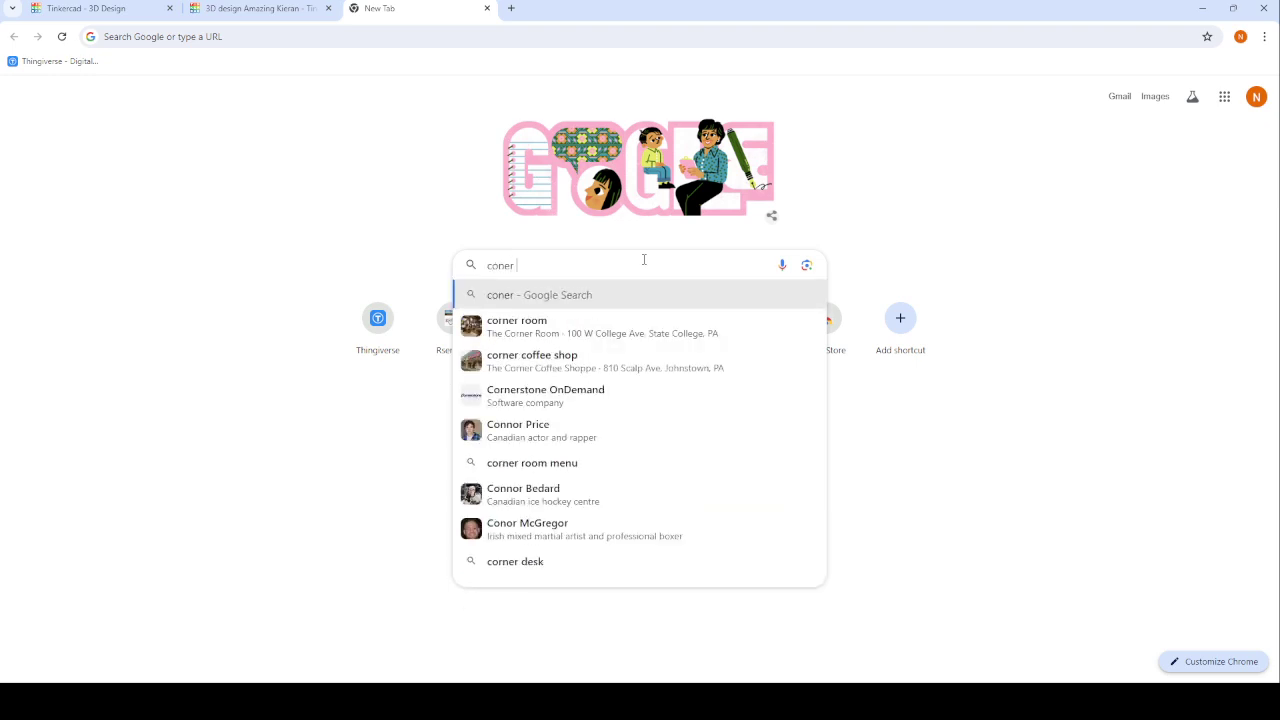
type("solo")
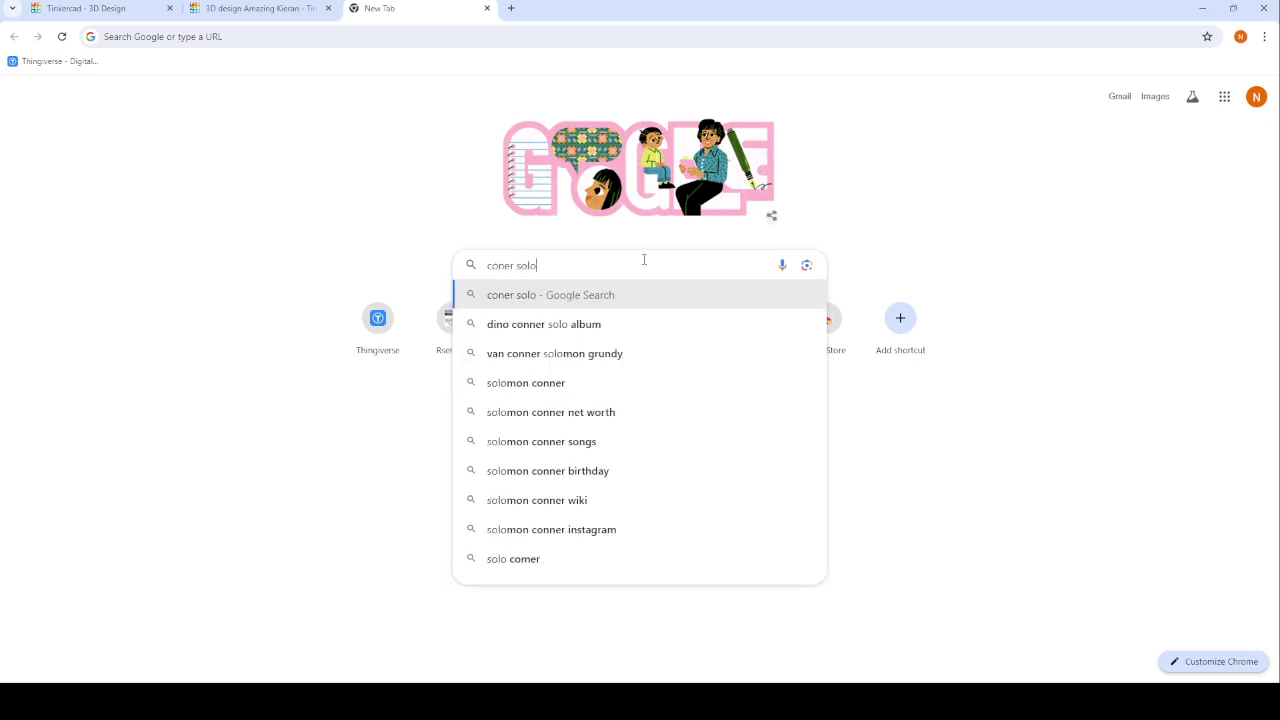
type("on")
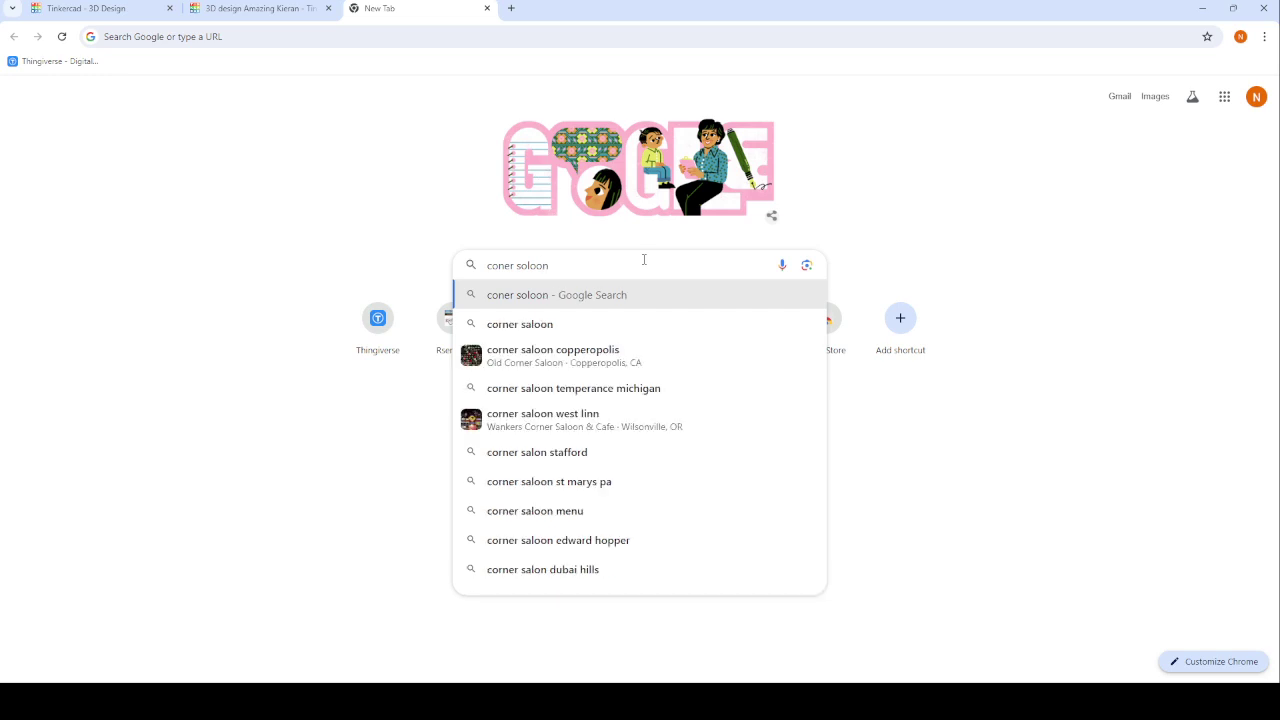
left_click(500, 324)
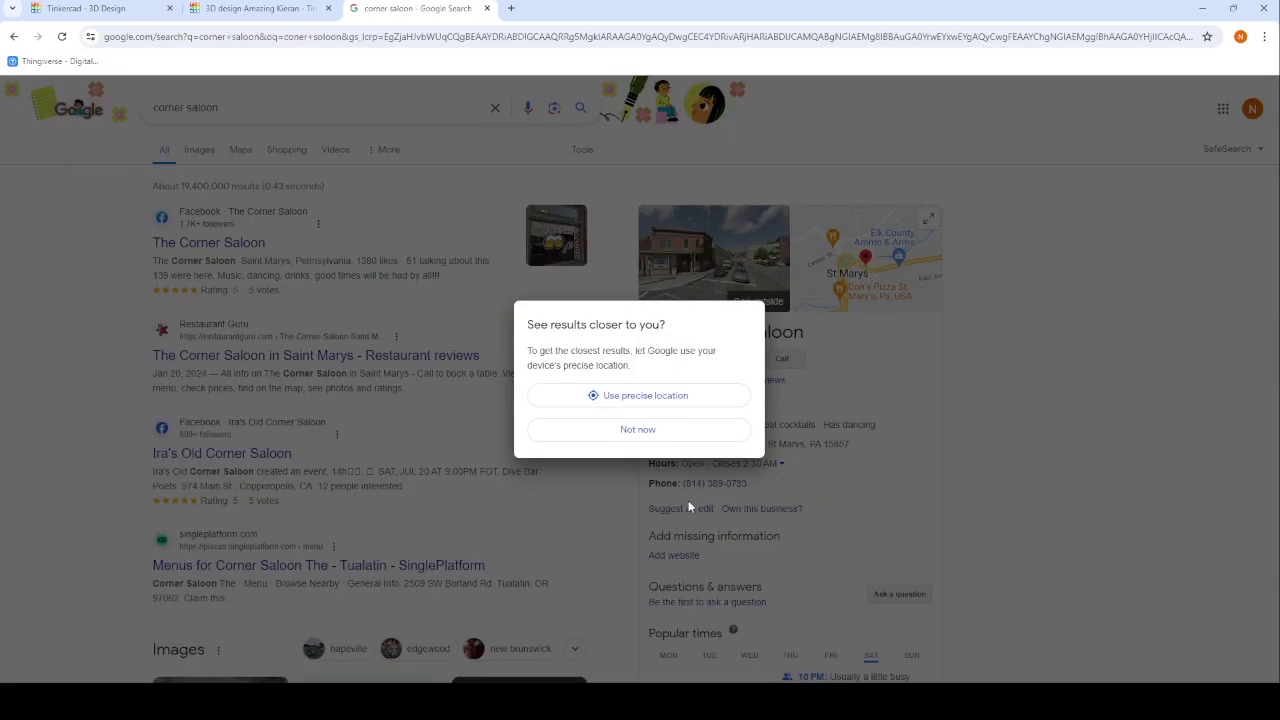
left_click(640, 430)
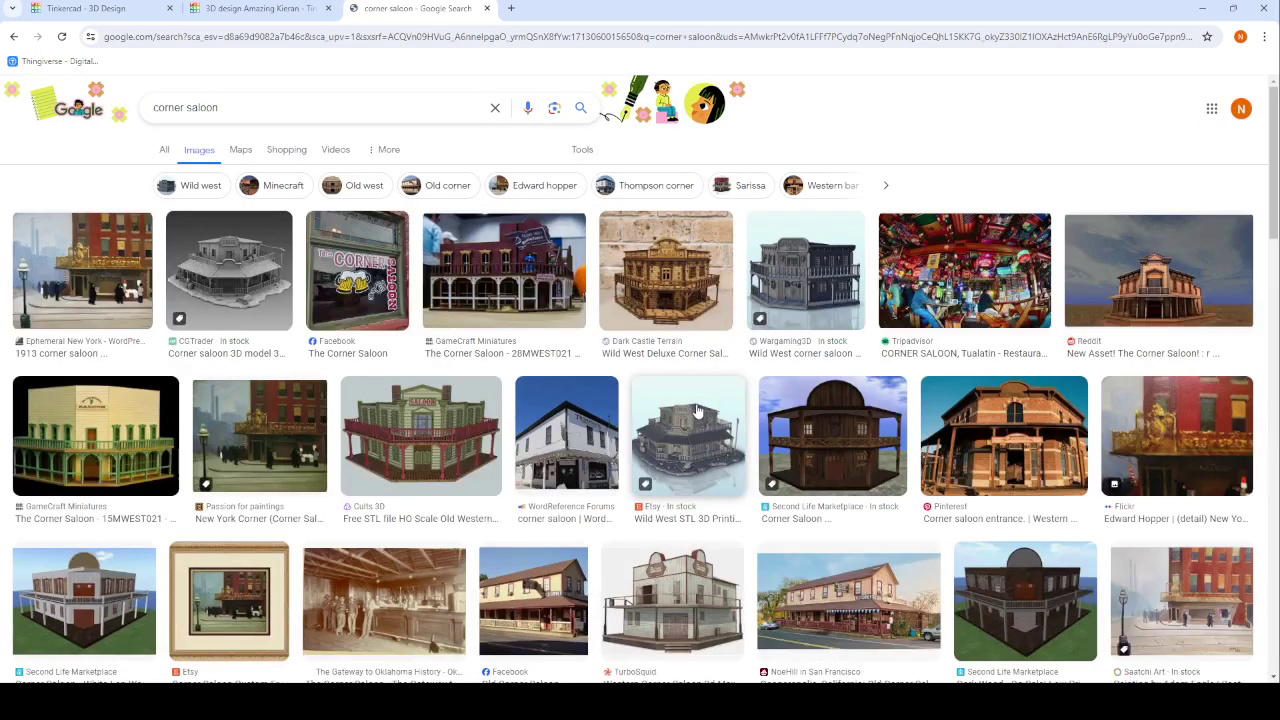
left_click(677, 280)
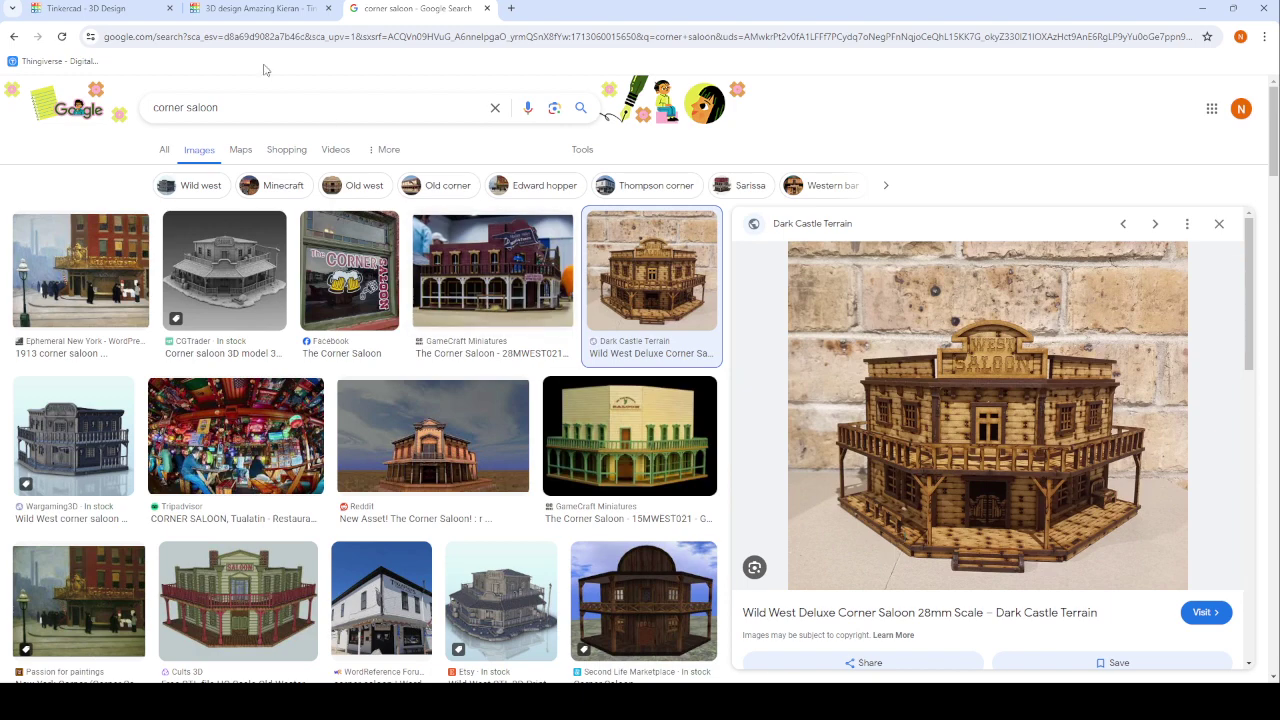
Return to the Tinkercad design and deselect the soloon text.
left_click(240, 5)
mouse_move(642, 452)
right_mouse_down()
mouse_move(866, 529)
mouse_move(728, 597)
mouse_move(817, 571)
mouse_move(580, 534)
mouse_move(652, 541)
right_mouse_up()
left_click(876, 544)
Duplicate the thin sign board wall and move the rotated copy to mid-roof.
left_click(652, 541)
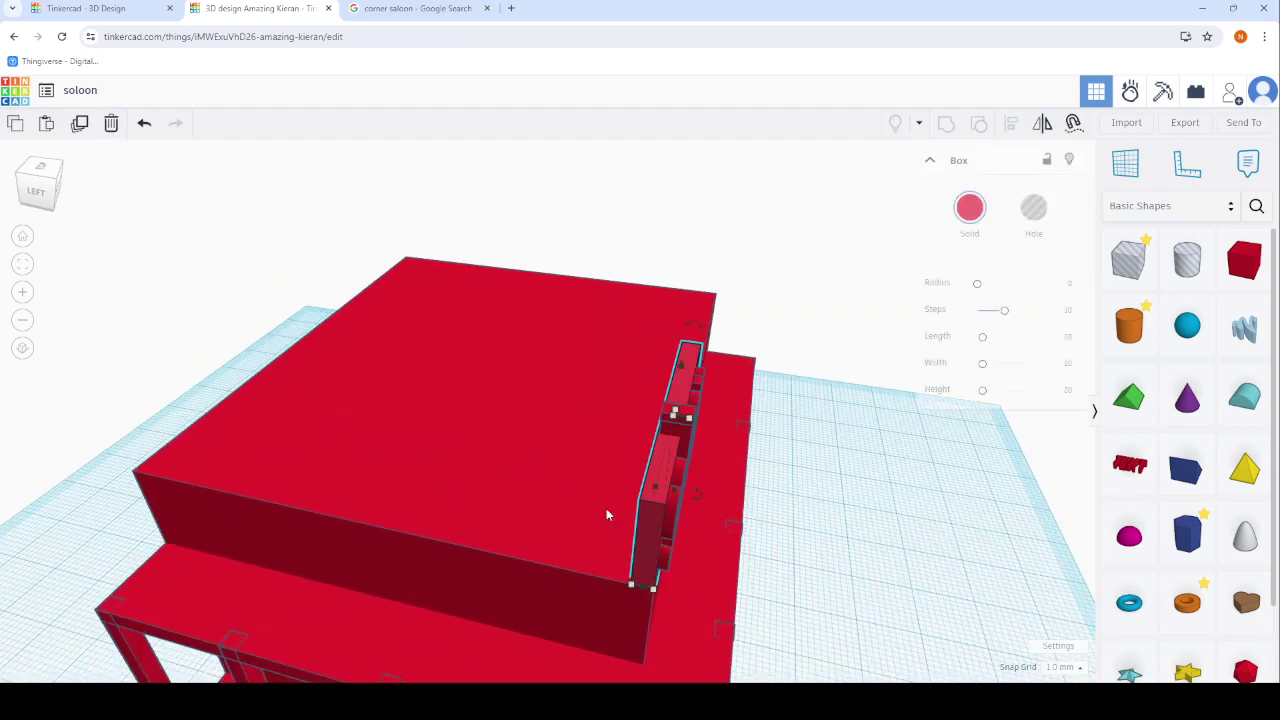
left_click(80, 126)
mouse_move(650, 540)
left_mouse_down()
mouse_move(460, 525)
mouse_move(488, 450)
mouse_move(542, 424)
mouse_move(501, 492)
mouse_move(484, 491)
mouse_move(503, 492)
left_mouse_up()
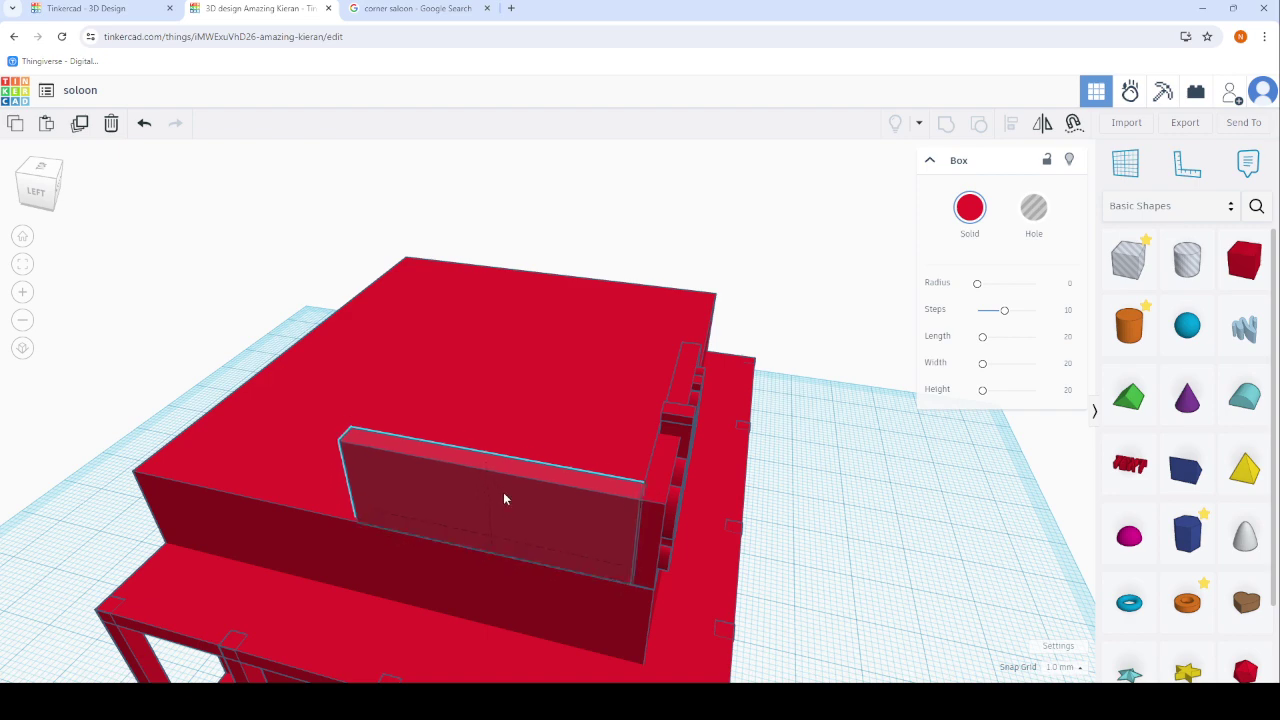
left_click(881, 343)
Copy the soloon sign, turn it 90°, and set it on the upper tier's front face.
right_click_drag(600, 314, 640, 508)
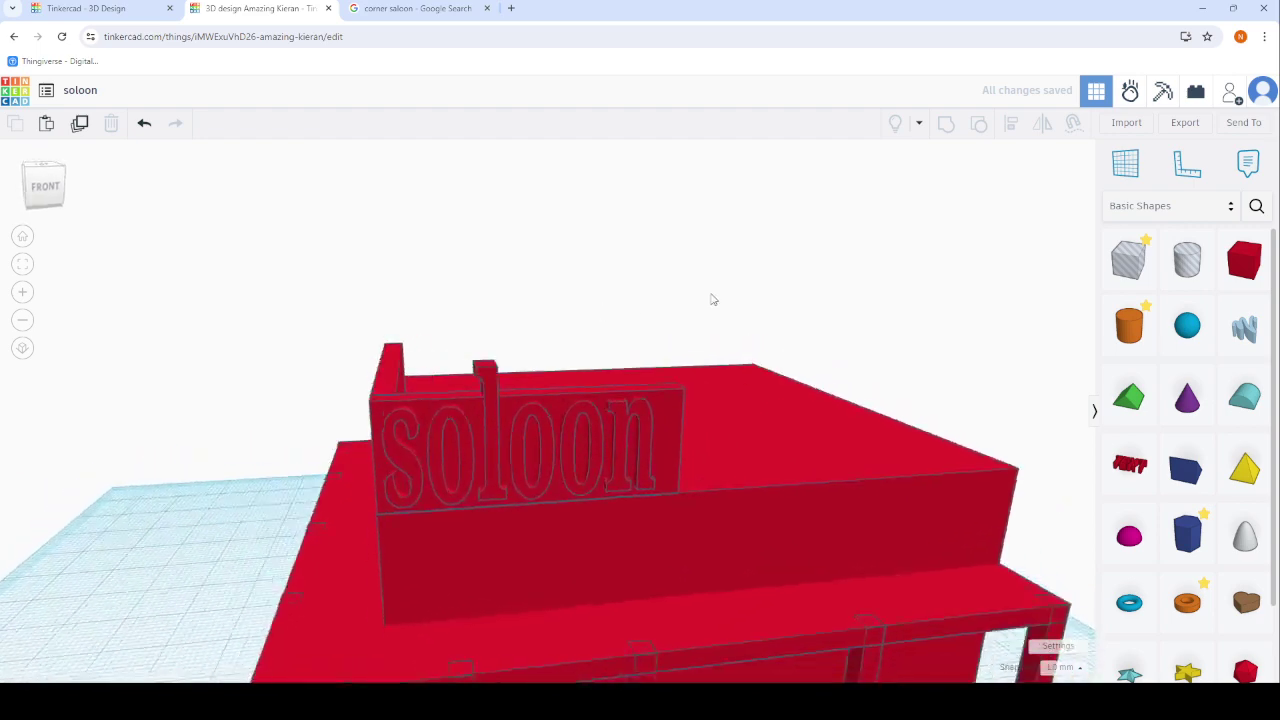
left_click(594, 464)
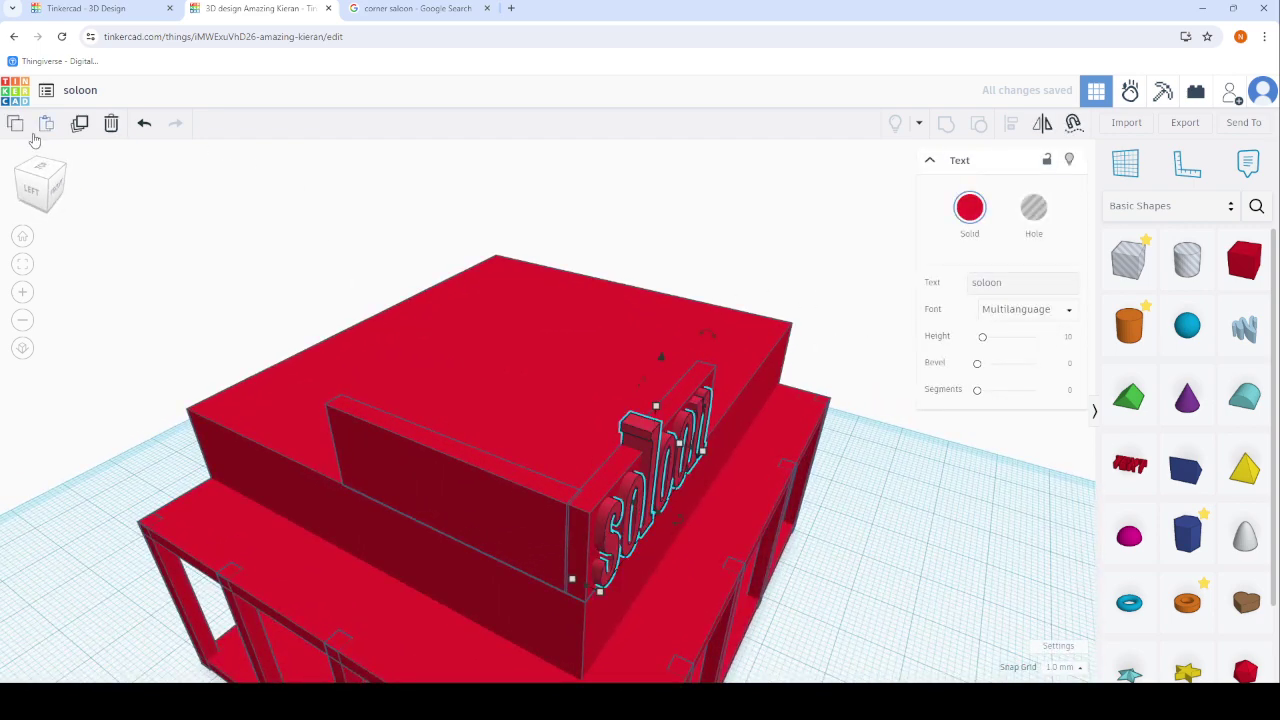
left_click(80, 124)
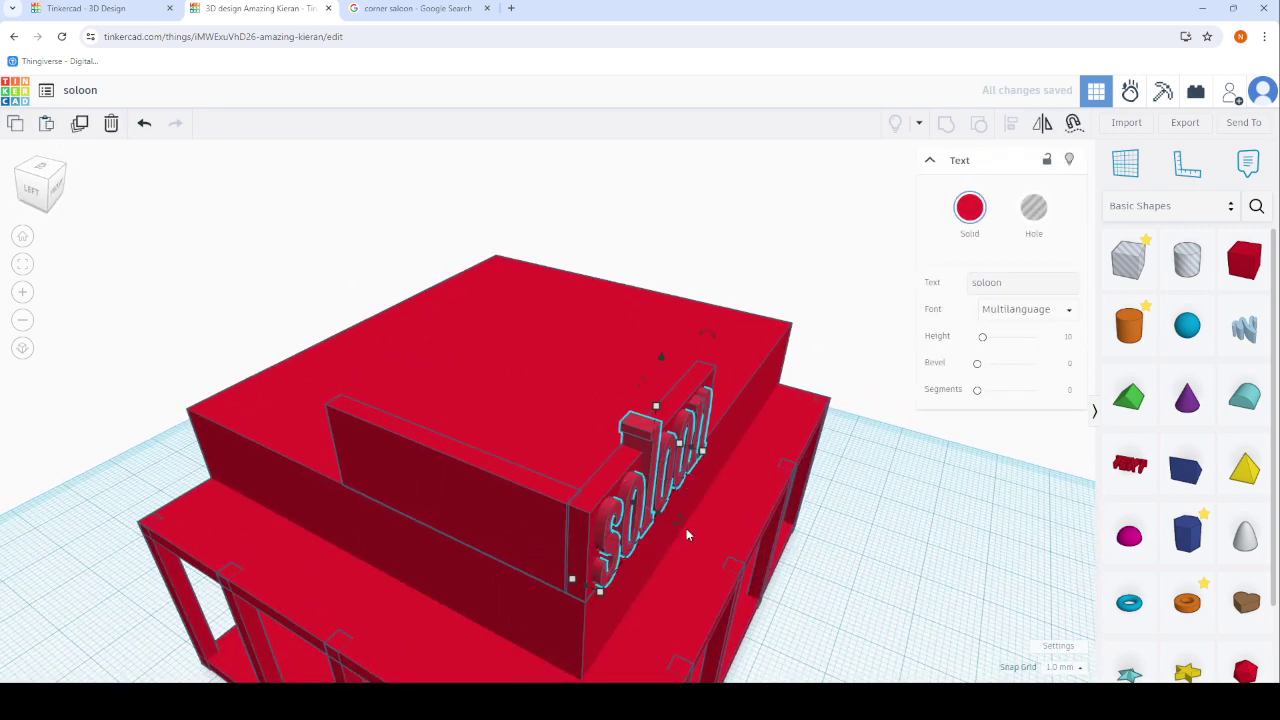
left_click_drag(656, 530, 668, 527)
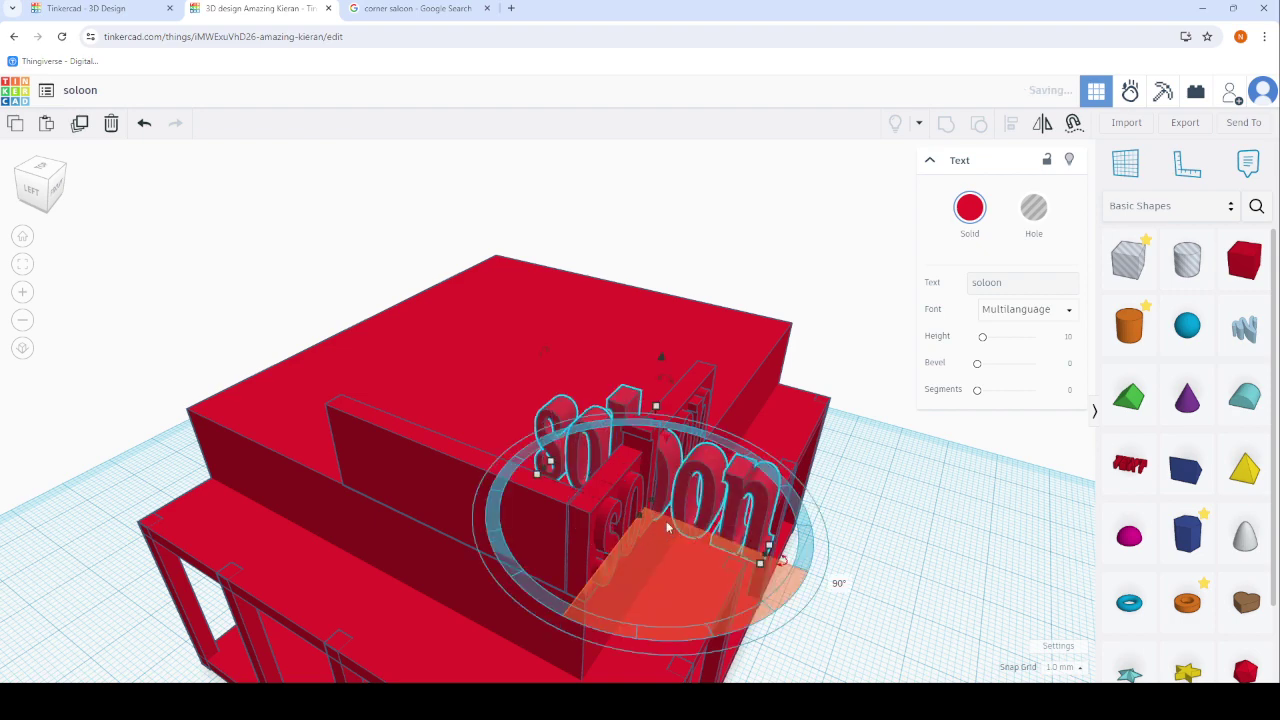
left_click_drag(645, 475, 510, 525)
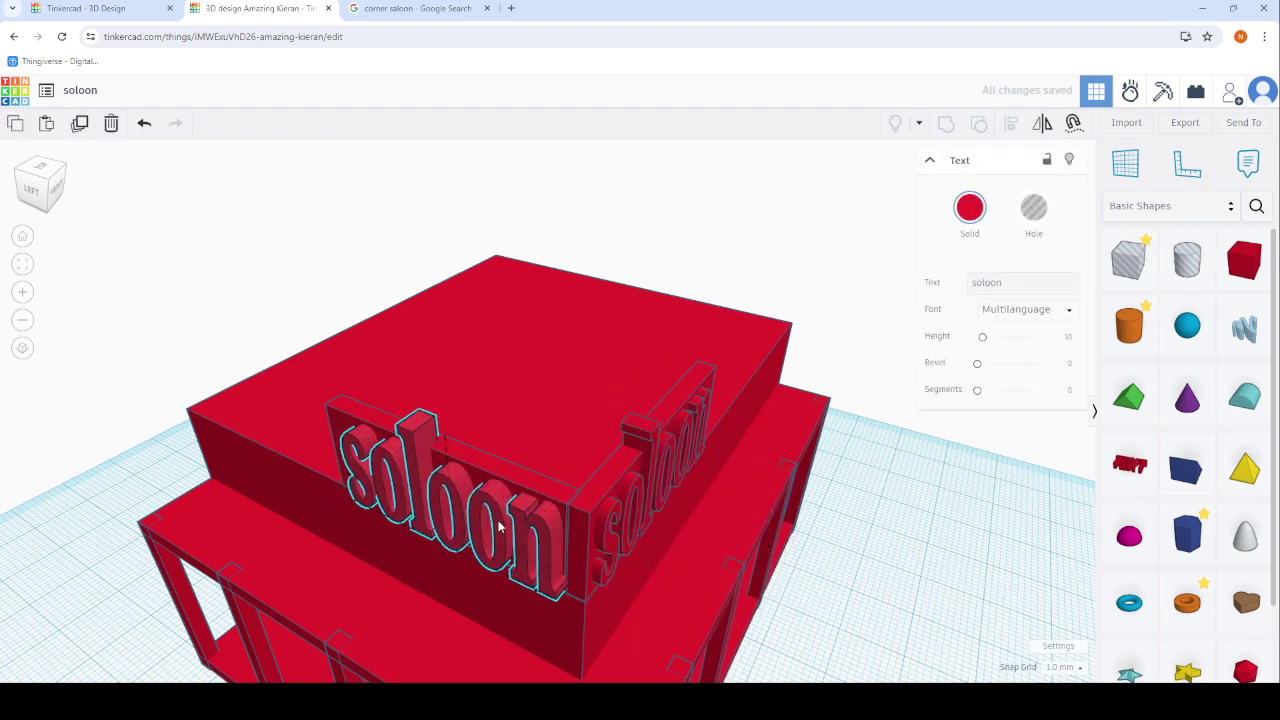
mouse_move(510, 525)
right_mouse_down()
mouse_move(416, 427)
mouse_move(522, 441)
right_mouse_up()
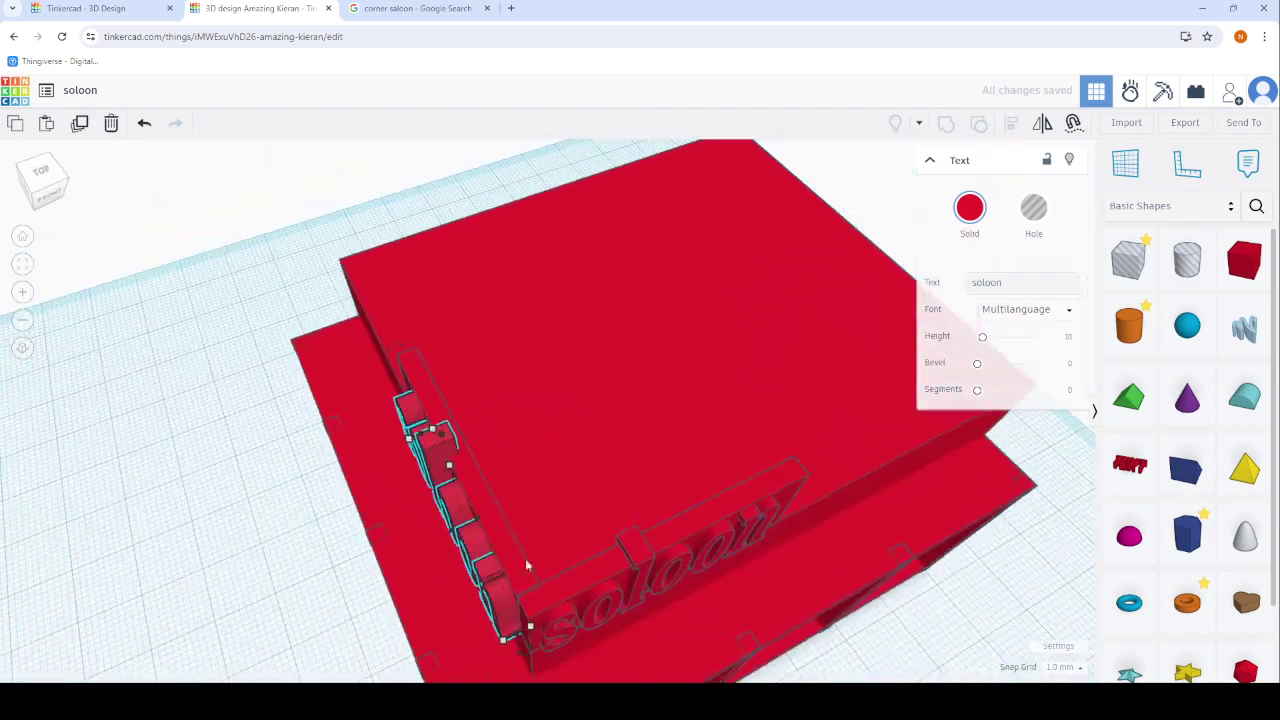
mouse_move(522, 441)
right_mouse_down()
mouse_move(520, 568)
mouse_move(571, 531)
right_mouse_up()
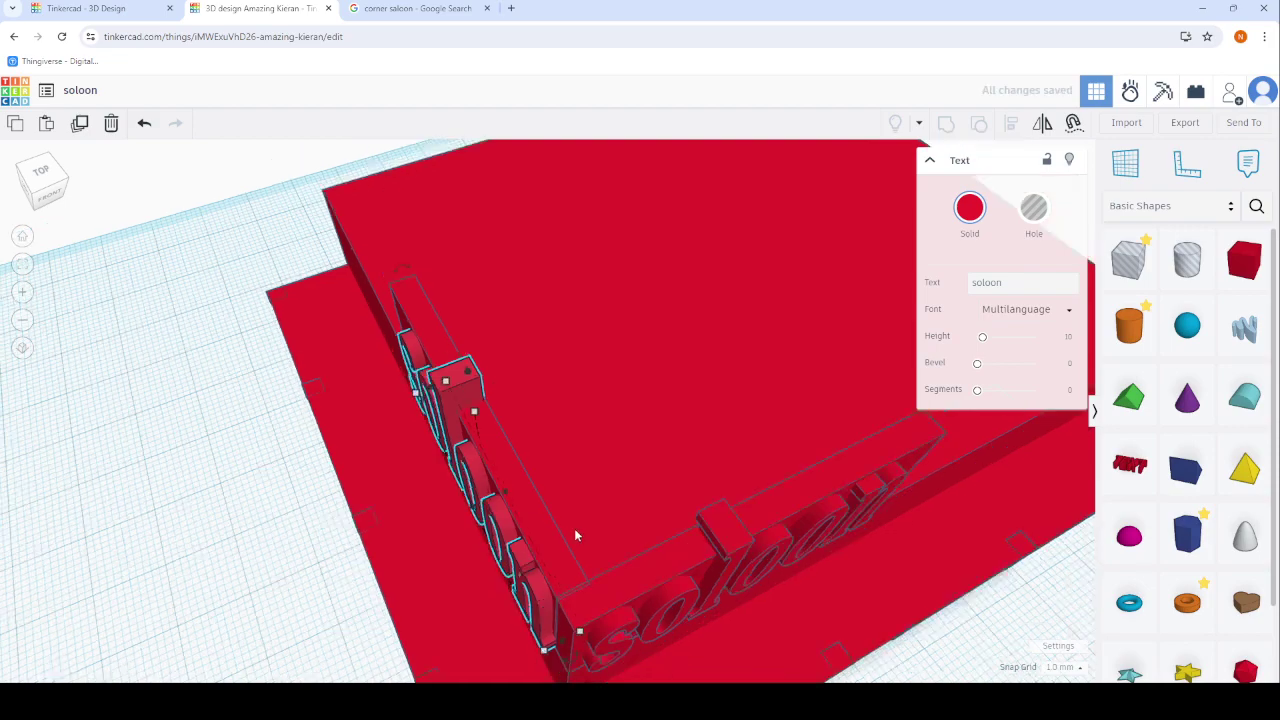
key("Escape")
mouse_move(749, 486)
right_mouse_down()
mouse_move(432, 392)
mouse_move(524, 450)
mouse_move(808, 558)
mouse_move(566, 427)
right_mouse_up()
scroll(550, 458, "down", 3)
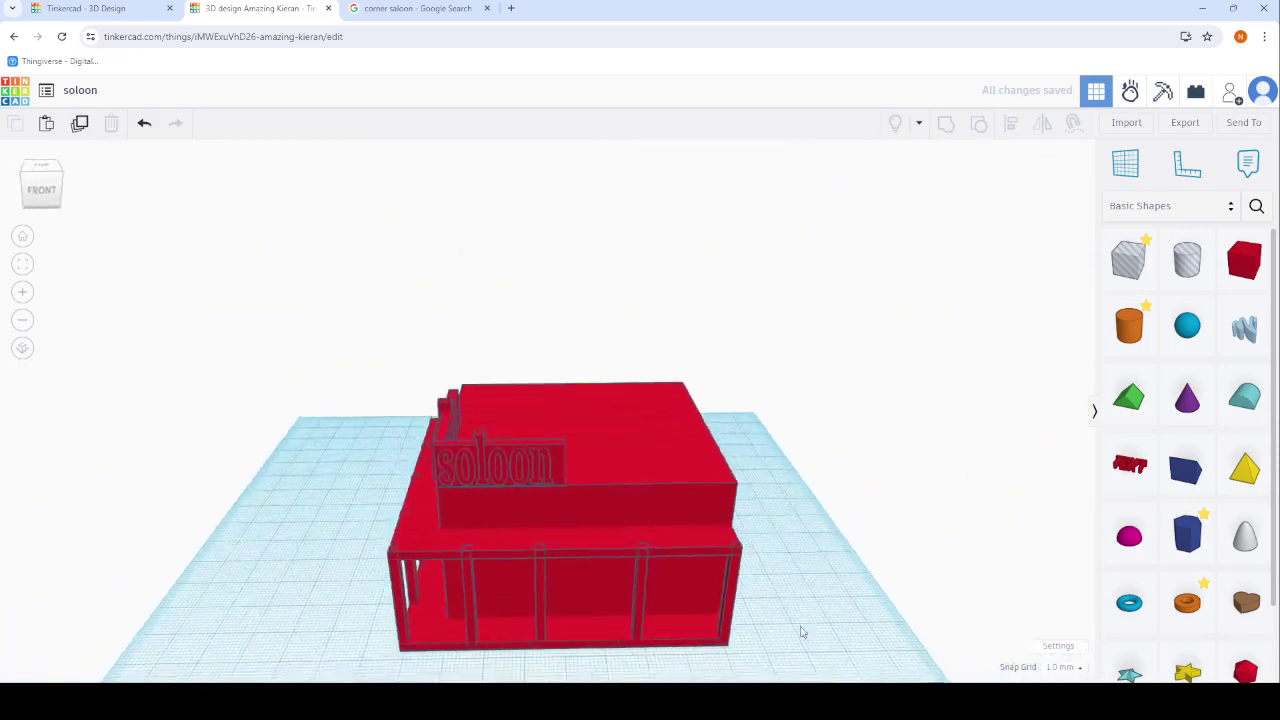
Make a copy of the box behind the soloon lettering, lower it to height 6, and stretch it along the wall top.
scroll(566, 427, "up", 5)
left_click(538, 503)
left_click(538, 498)
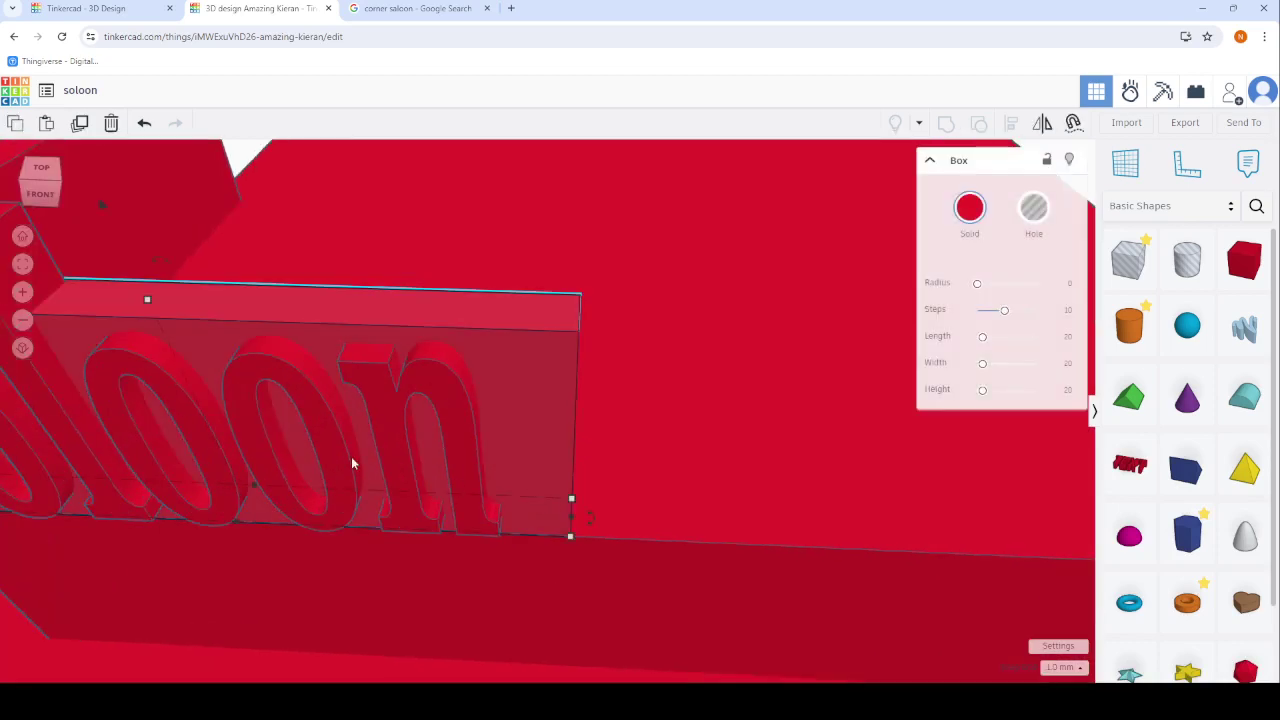
left_click(78, 122)
scroll(214, 377, "down", 2)
scroll(180, 343, "down", 2)
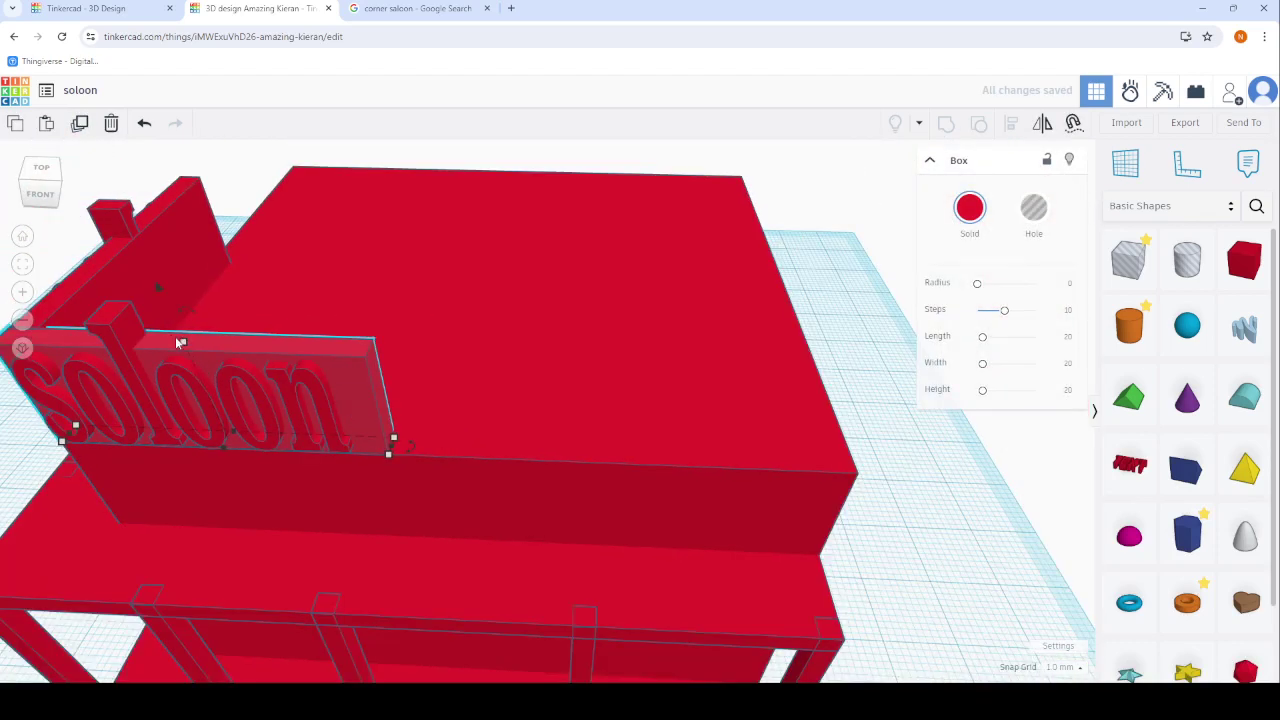
left_click_drag(182, 348, 188, 395)
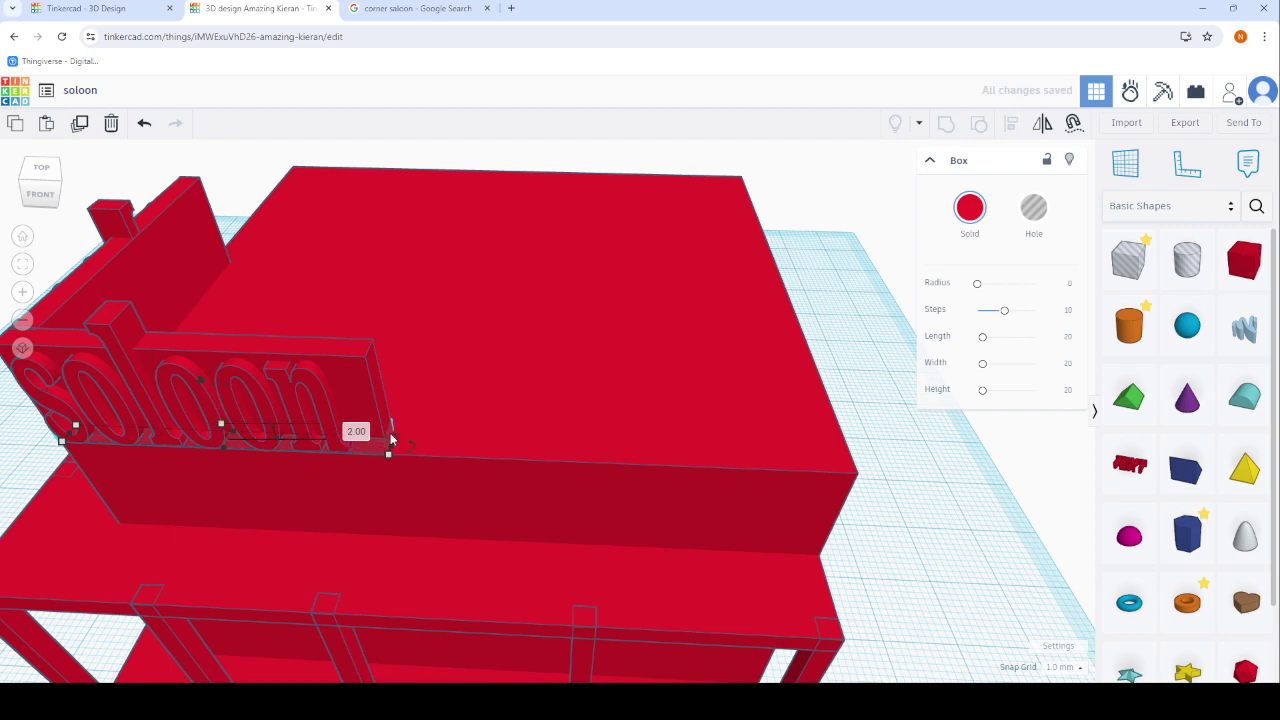
left_click_drag(393, 449, 820, 466)
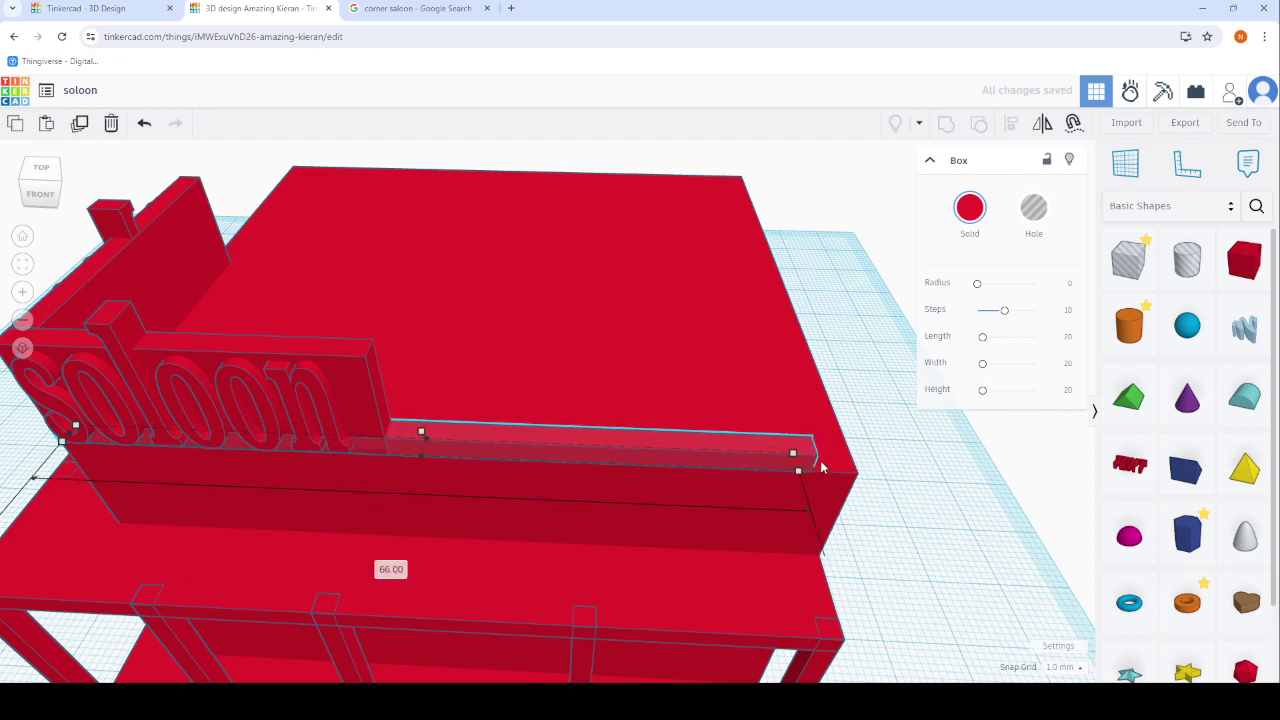
left_click(988, 484)
Turn the thin beam 90° and move it onto the roof's back edge.
scroll(988, 484, "down", 5)
mouse_move(988, 484)
right_mouse_down()
mouse_move(808, 466)
mouse_move(562, 477)
mouse_move(315, 535)
right_mouse_up()
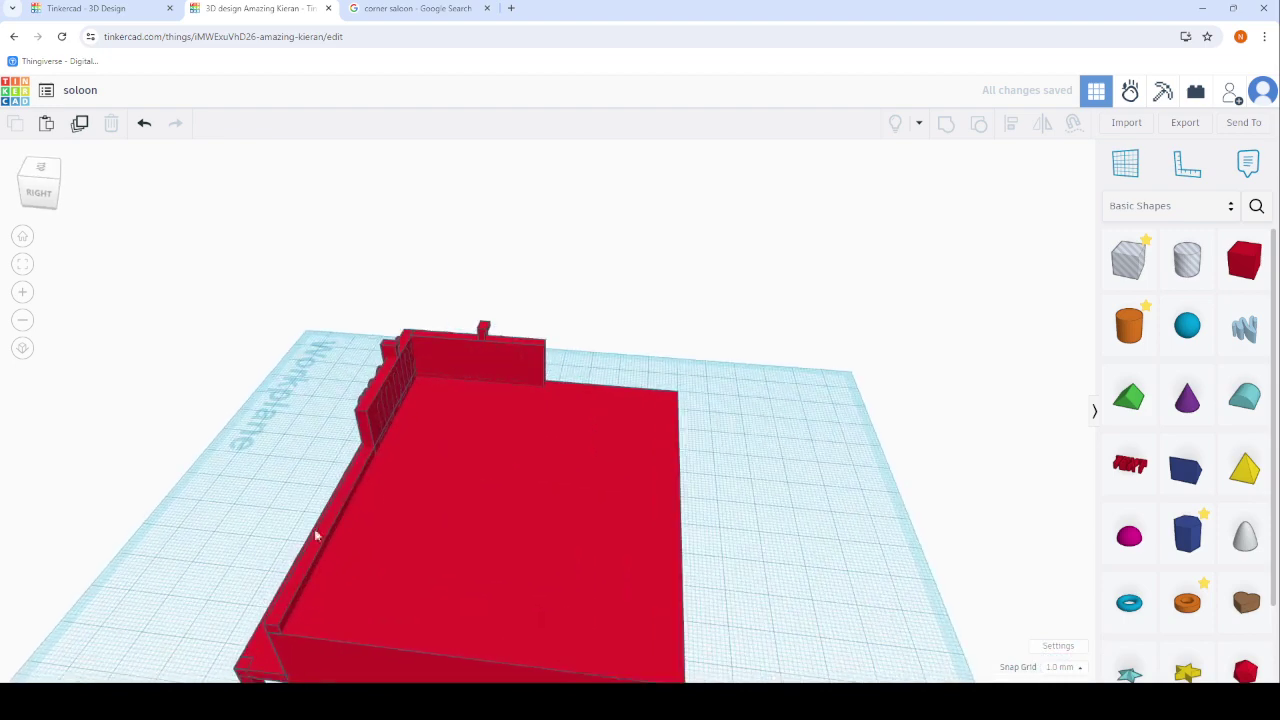
left_click(330, 535)
scroll(330, 535, "up", 2)
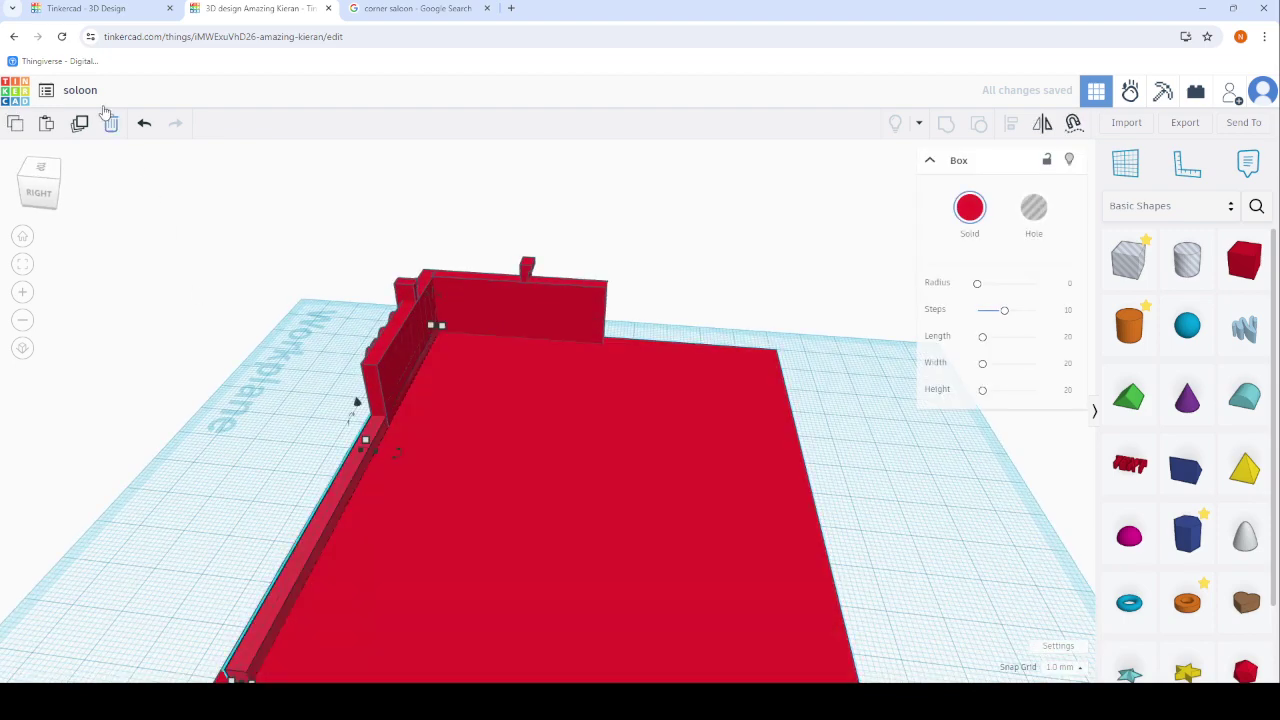
scroll(392, 486, "down", 1)
scroll(392, 452, "down", 1)
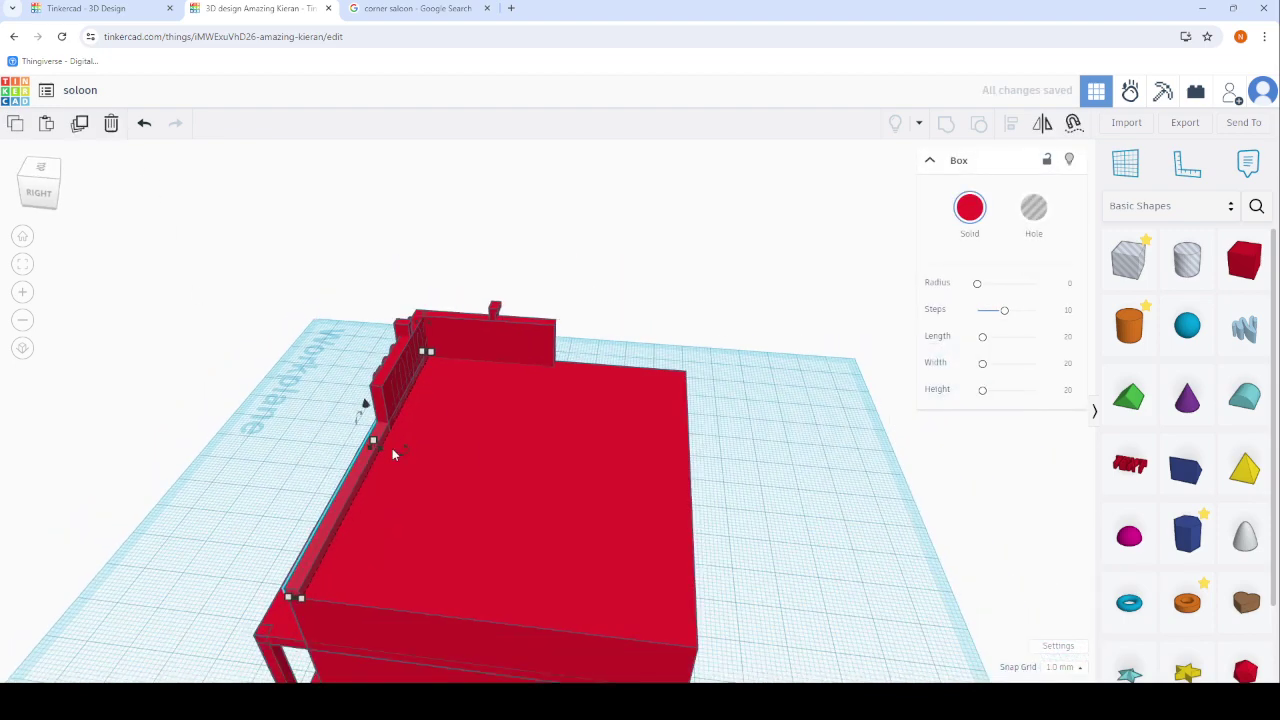
left_click_drag(395, 464, 483, 452)
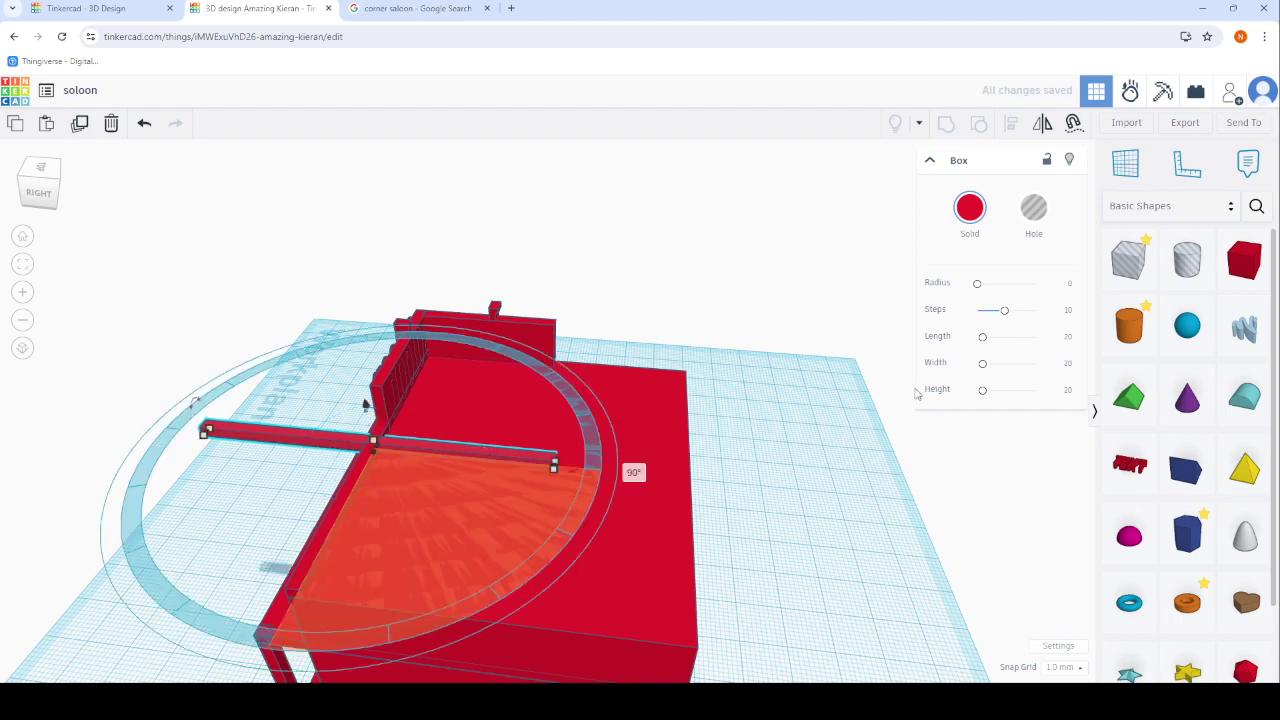
scroll(530, 475, "up", 2)
scroll(510, 442, "up", 1)
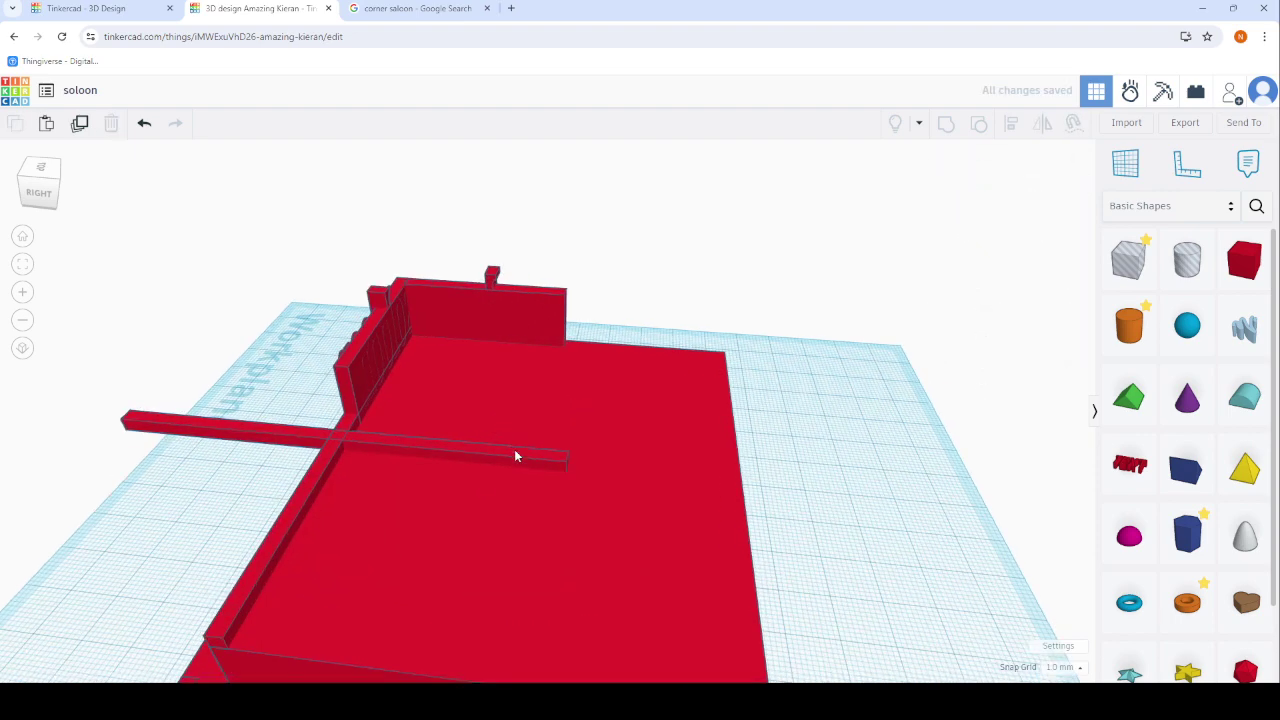
mouse_move(514, 449)
left_mouse_down()
mouse_move(786, 382)
mouse_move(663, 347)
left_mouse_up()
right_click_drag(663, 347, 546, 494)
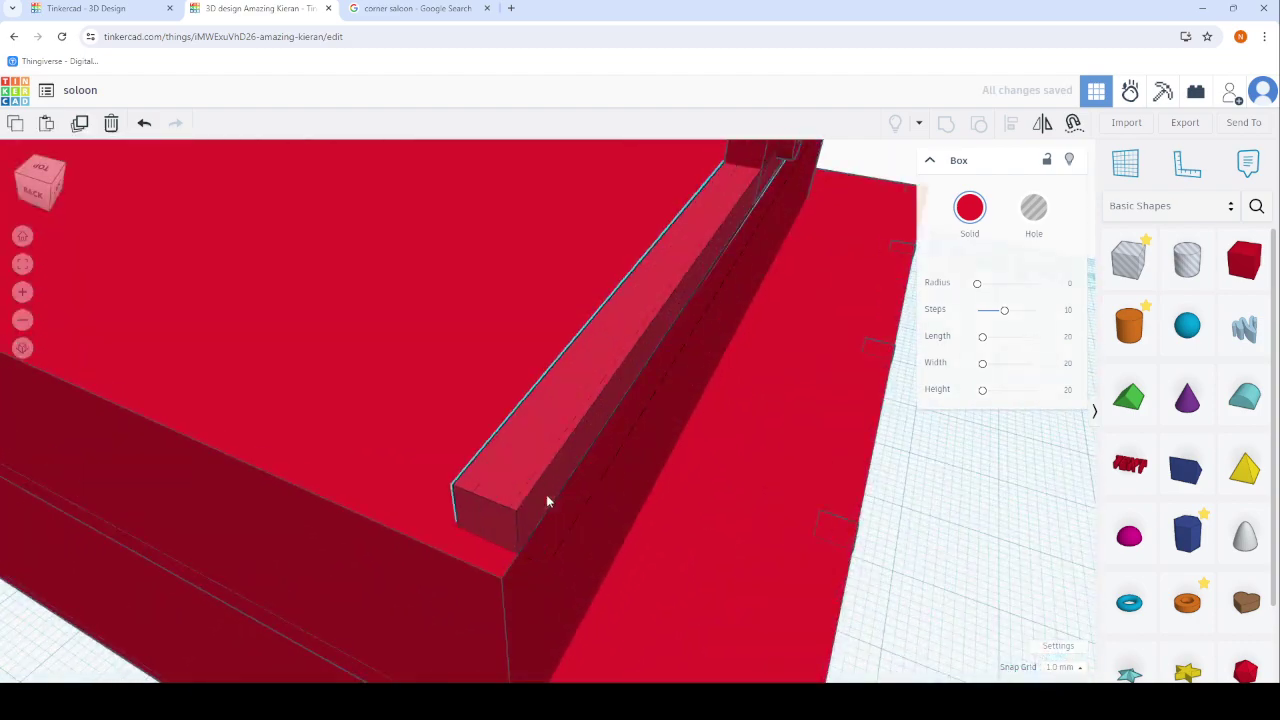
scroll(600, 505, "down", 5)
scroll(760, 530, "down", 3)
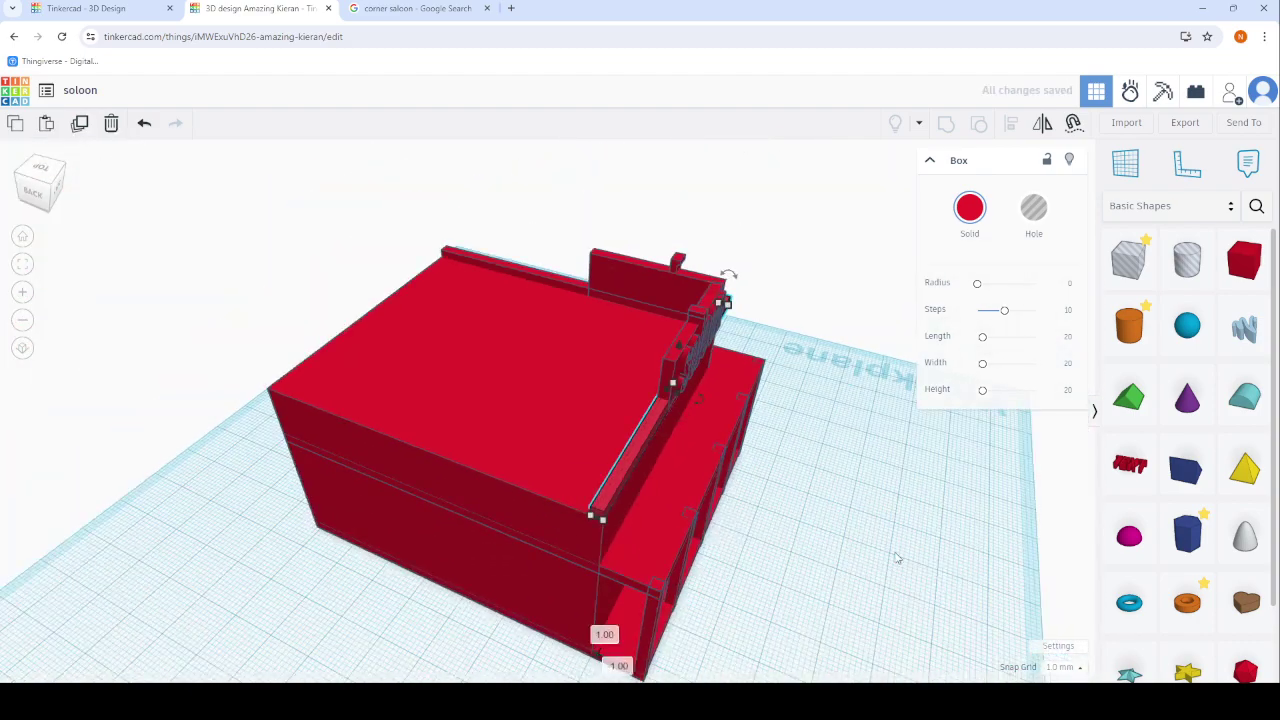
left_click(894, 557)
Shorten the front trim beam to 62 so it fits the wall.
mouse_move(735, 502)
right_mouse_down()
mouse_move(414, 449)
mouse_move(503, 466)
right_mouse_up()
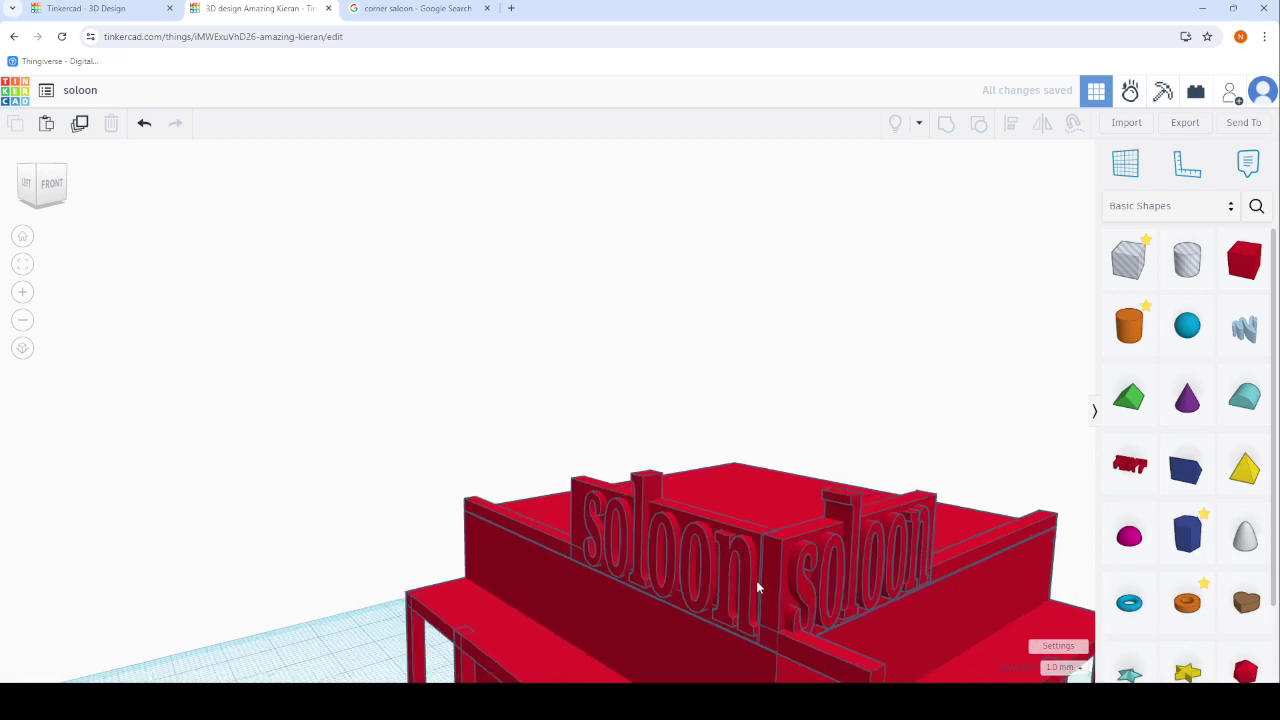
scroll(807, 643, "up", 3)
left_click(839, 609)
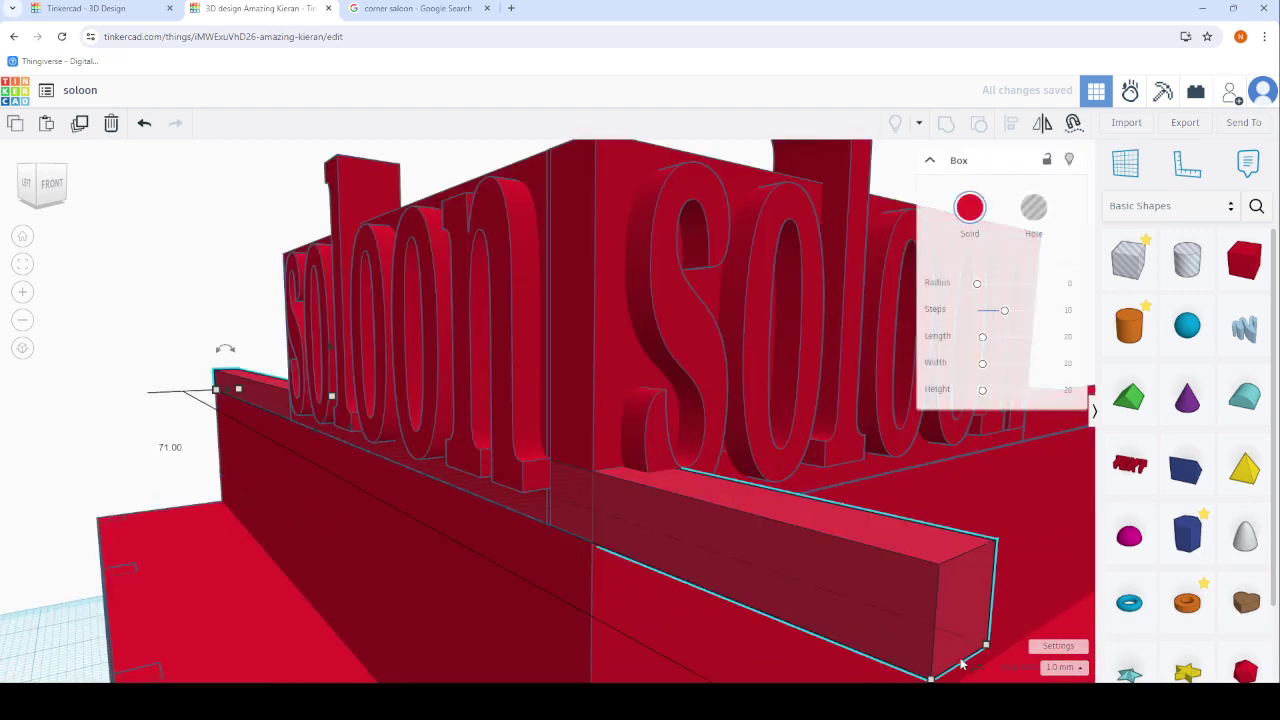
mouse_move(966, 646)
left_mouse_down()
mouse_move(752, 553)
mouse_move(692, 509)
mouse_move(707, 526)
left_mouse_up()
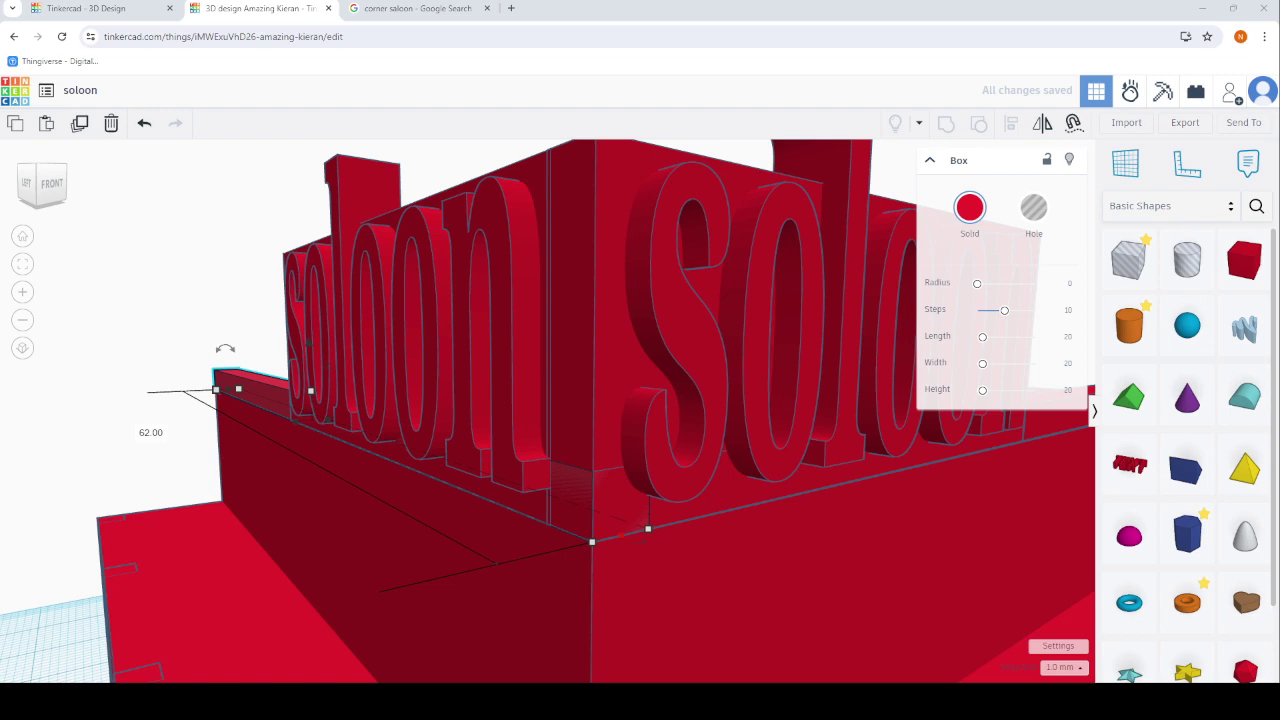
scroll(659, 490, "down", 5)
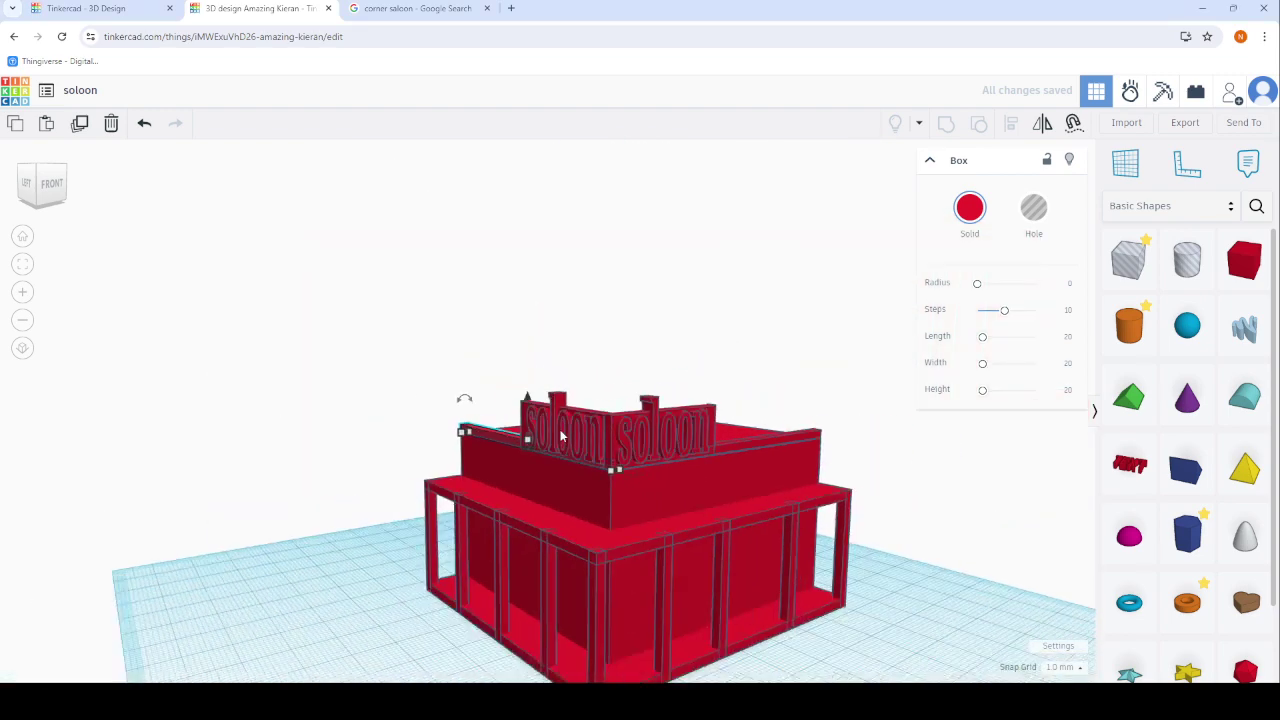
Move the thin box on the wall top down along the wall beneath the first soloon sign.
left_click(824, 597)
mouse_move(826, 594)
right_mouse_down()
mouse_move(673, 560)
mouse_move(451, 623)
right_mouse_up()
scroll(673, 560, "up", 3)
scroll(720, 605, "up", 2)
scroll(531, 507, "up", 4)
scroll(531, 507, "down", 4)
right_click_drag(531, 506, 669, 437)
scroll(659, 430, "down", 3)
mouse_move(578, 503)
right_mouse_down()
mouse_move(717, 491)
mouse_move(709, 528)
right_mouse_up()
scroll(478, 461, "up", 3)
scroll(479, 468, "up", 2)
left_click(503, 369)
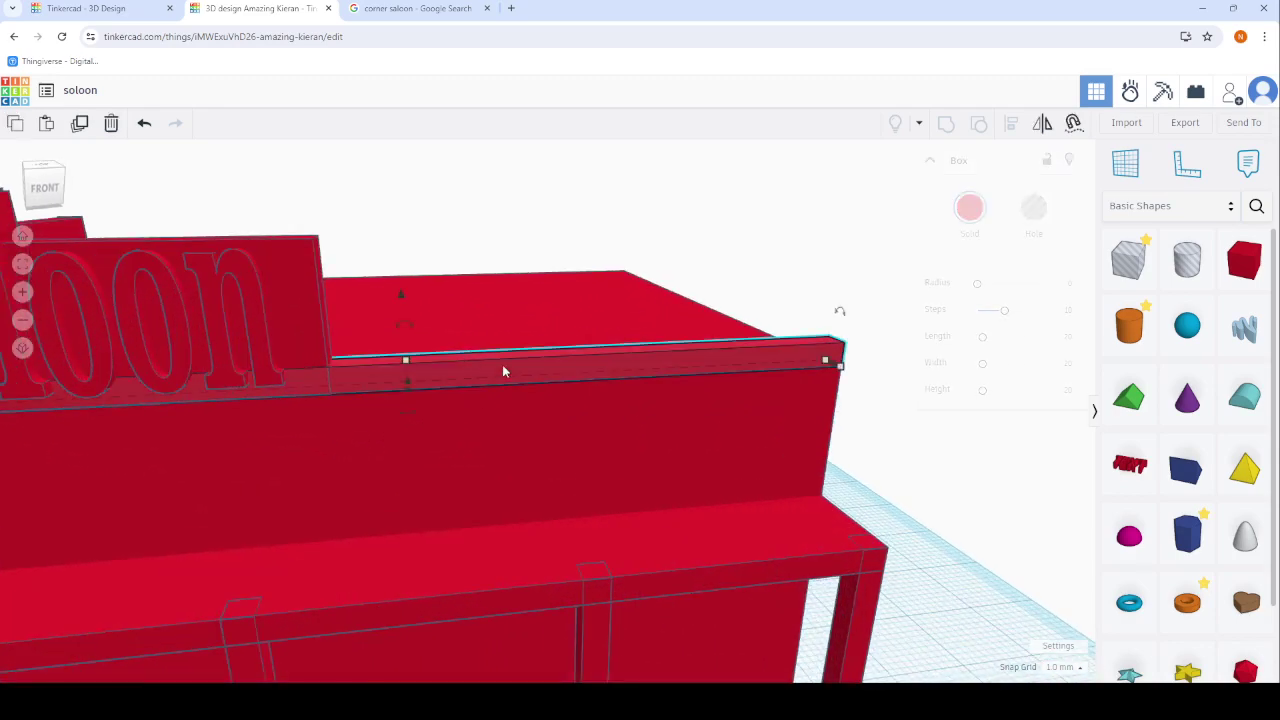
scroll(473, 394, "up", 2)
scroll(315, 340, "up", 1)
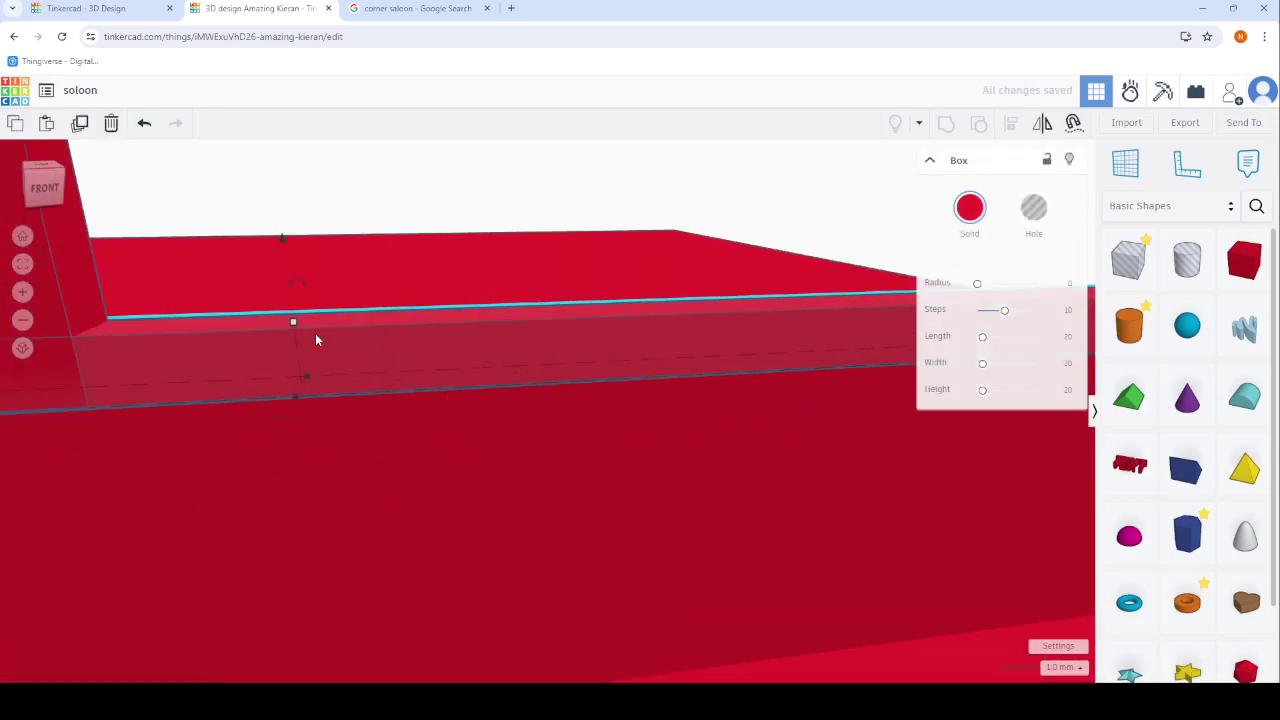
left_click_drag(293, 330, 288, 415)
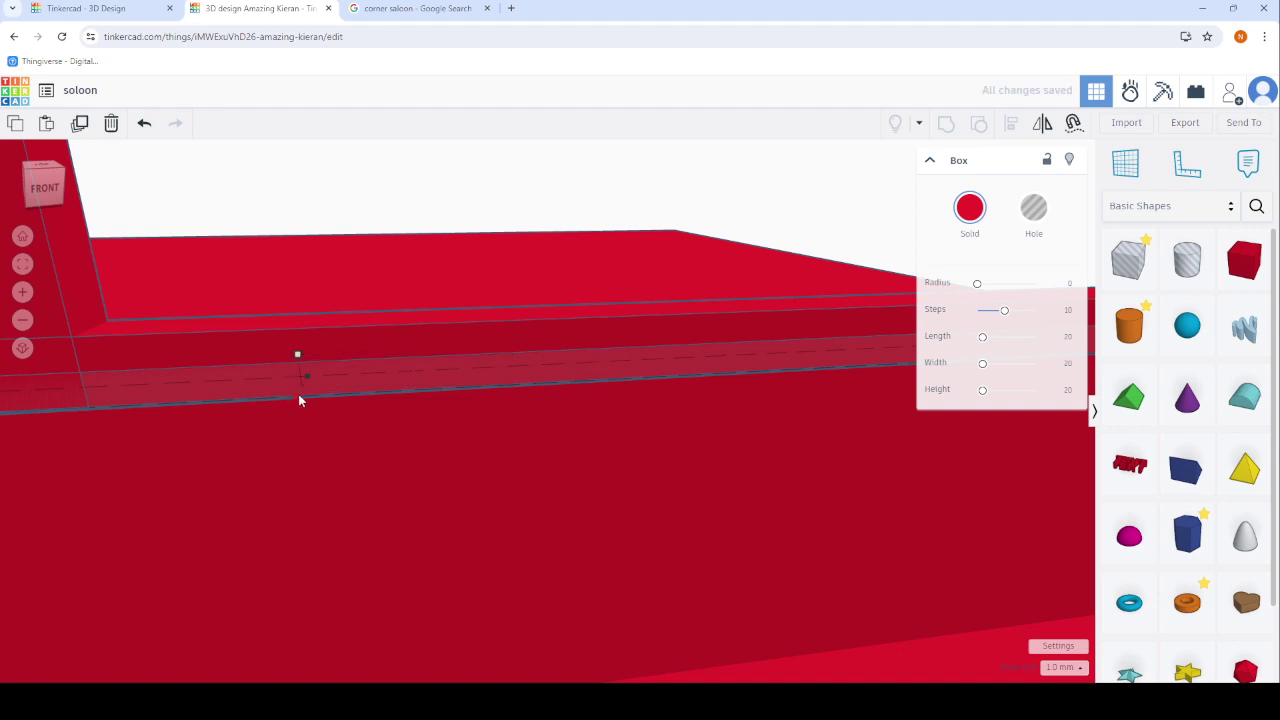
Turn the thin ledge 90° toward the side wall so it lines the roof edge.
scroll(300, 412, "down", 5)
scroll(400, 400, "up", 2)
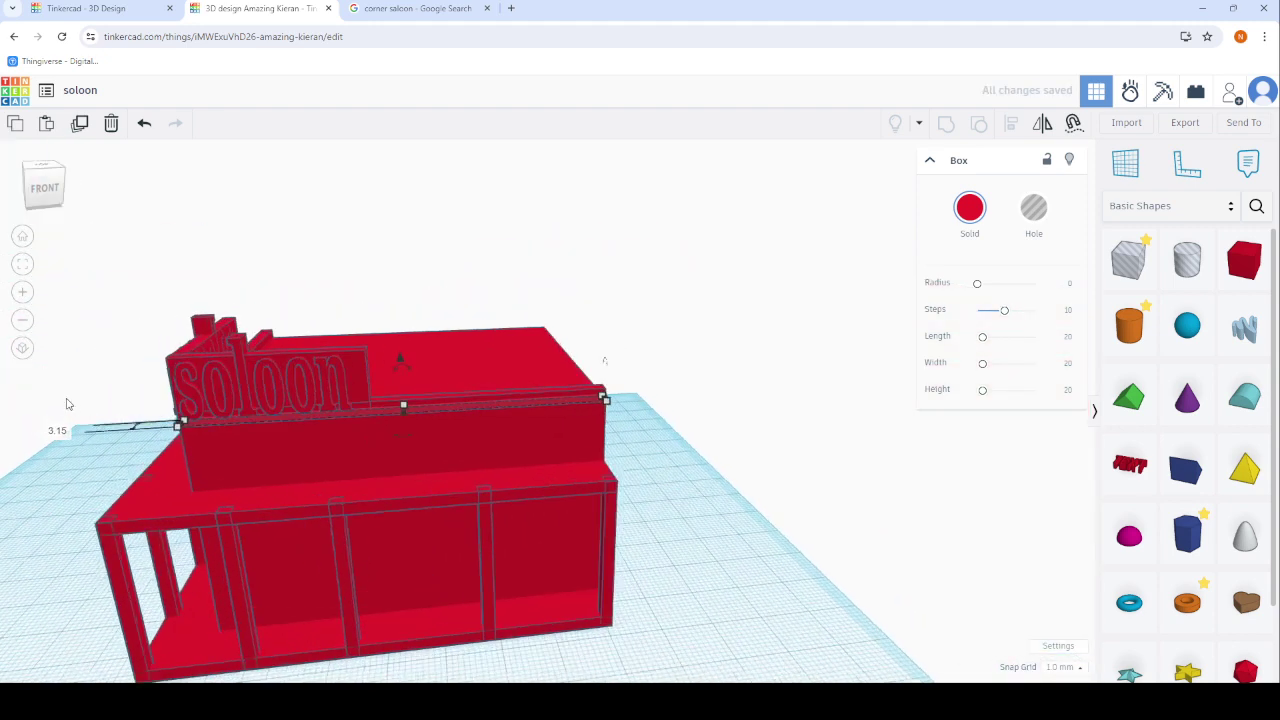
scroll(600, 530, "up", 3)
scroll(636, 557, "up", 3)
scroll(677, 514, "down", 1)
right_click_drag(611, 531, 677, 390)
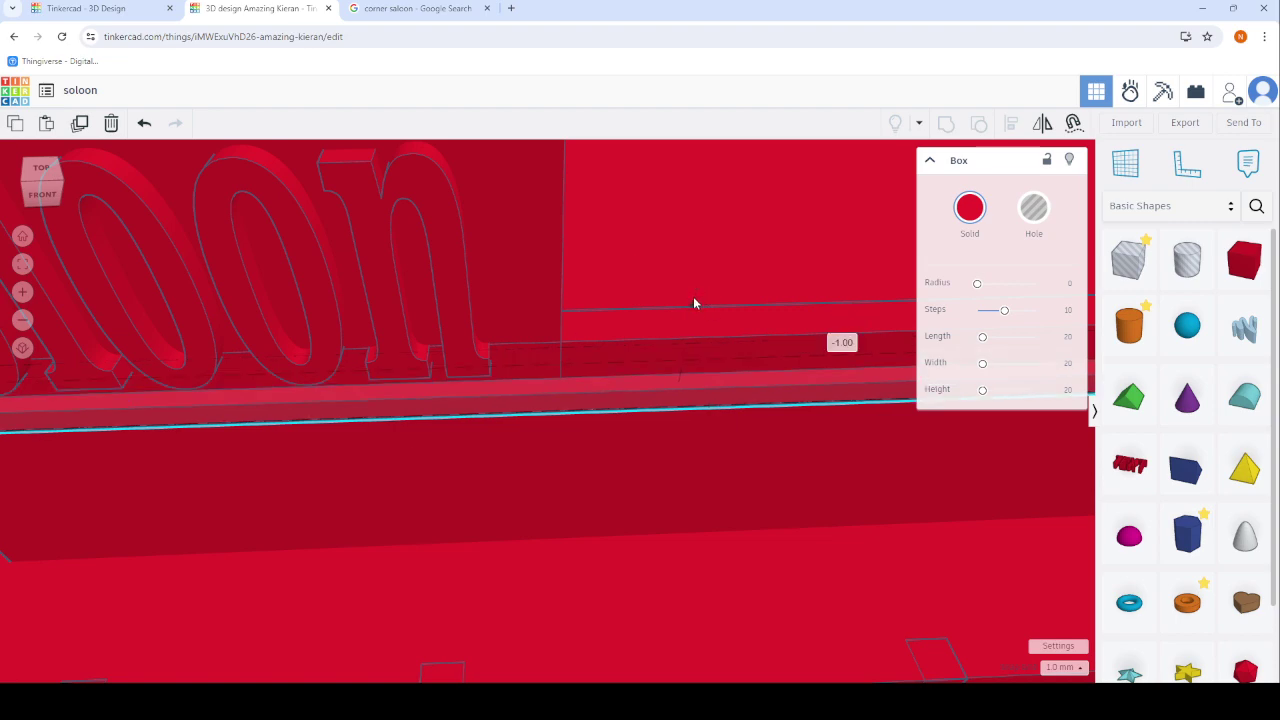
scroll(668, 297, "down", 3)
mouse_move(411, 389)
right_mouse_down()
mouse_move(565, 372)
mouse_move(543, 320)
right_mouse_up()
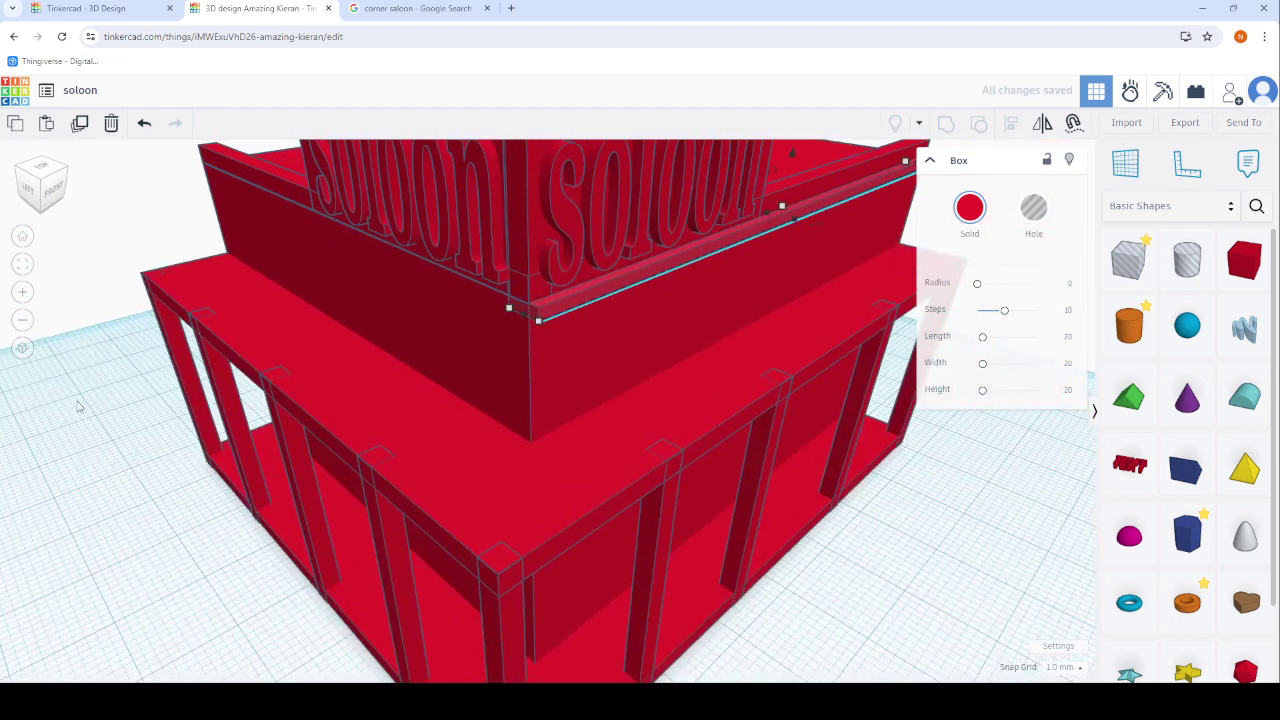
left_click(80, 405)
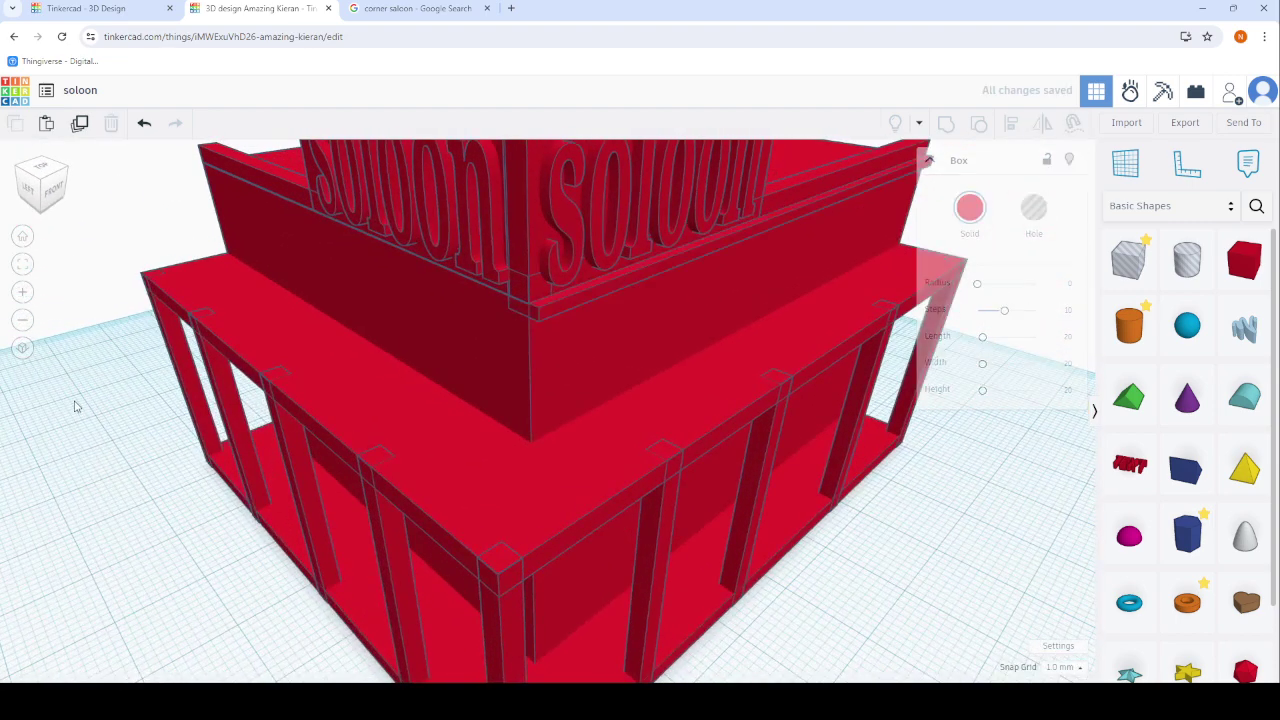
left_click(601, 290)
scroll(729, 466, "down", 3)
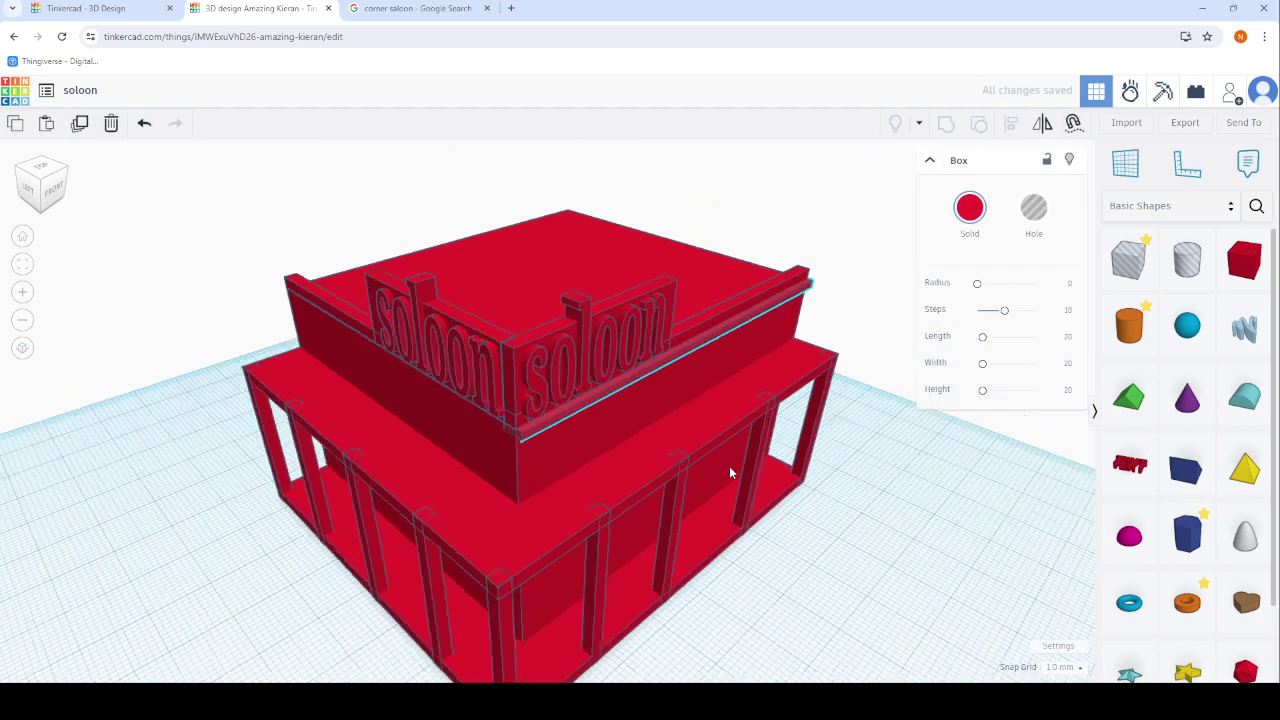
mouse_move(677, 373)
left_mouse_down()
mouse_move(826, 424)
mouse_move(436, 440)
left_mouse_up()
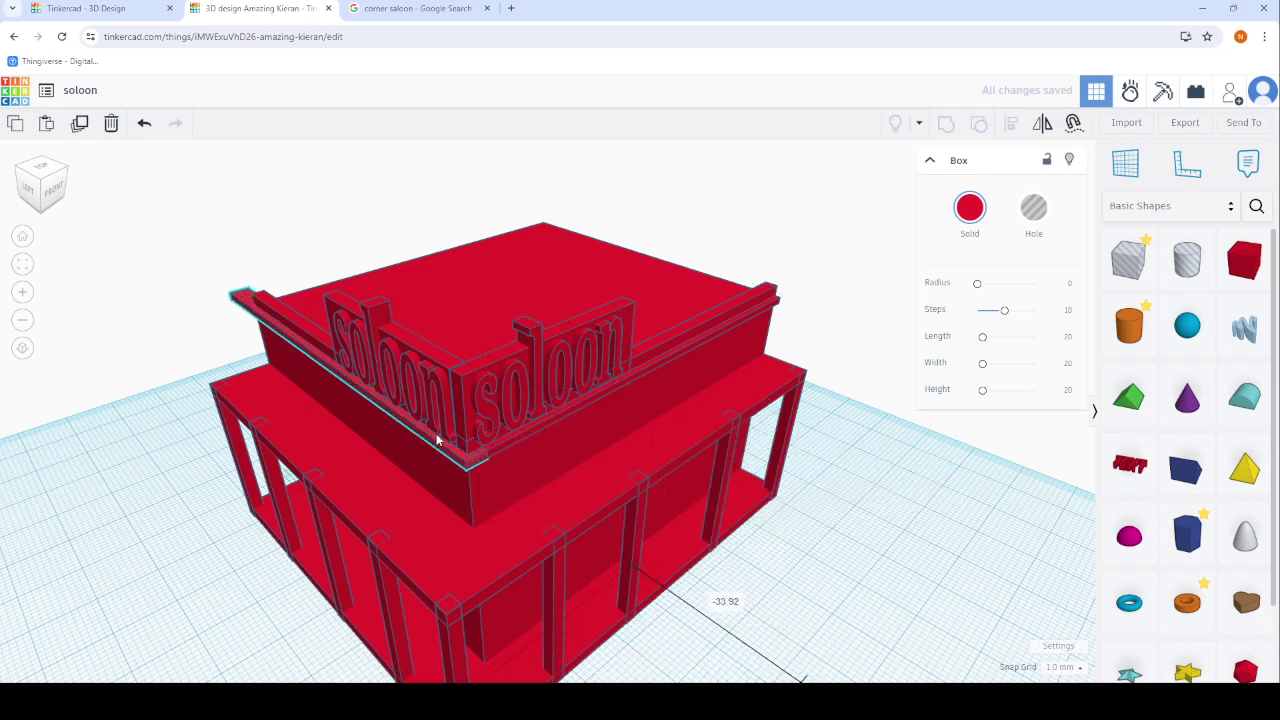
mouse_move(250, 310)
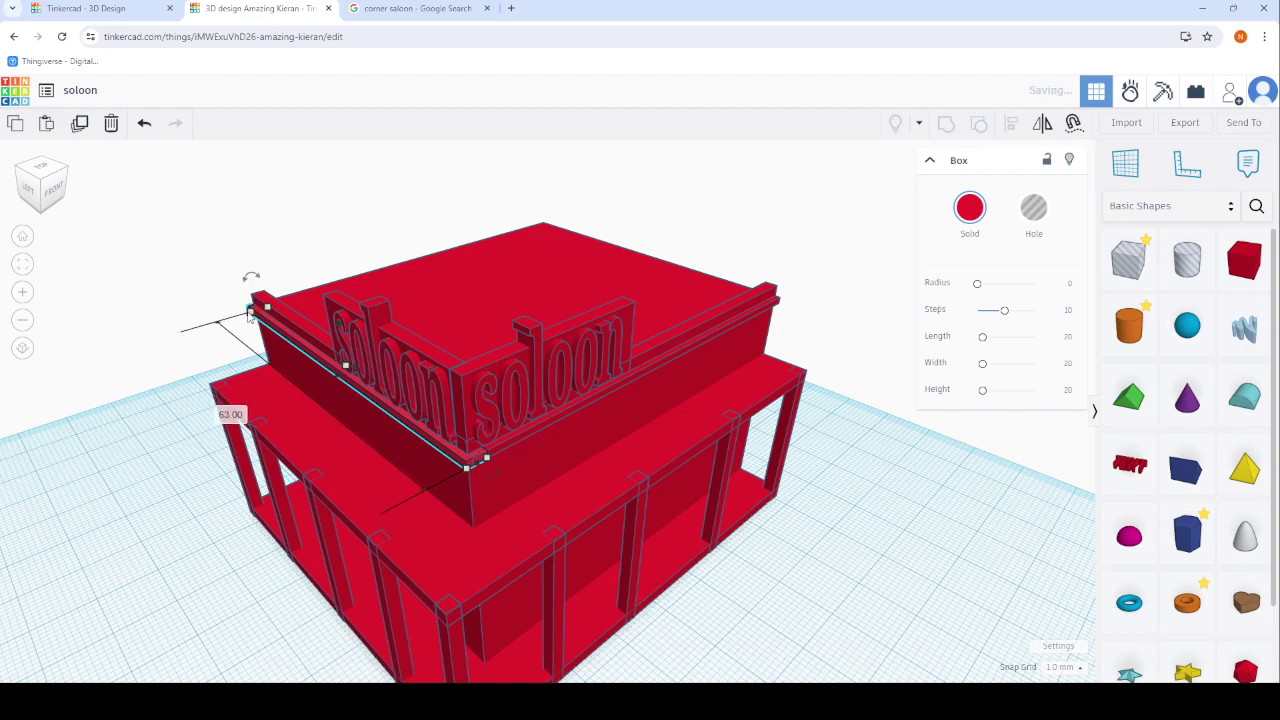
right_click_drag(250, 313, 489, 484)
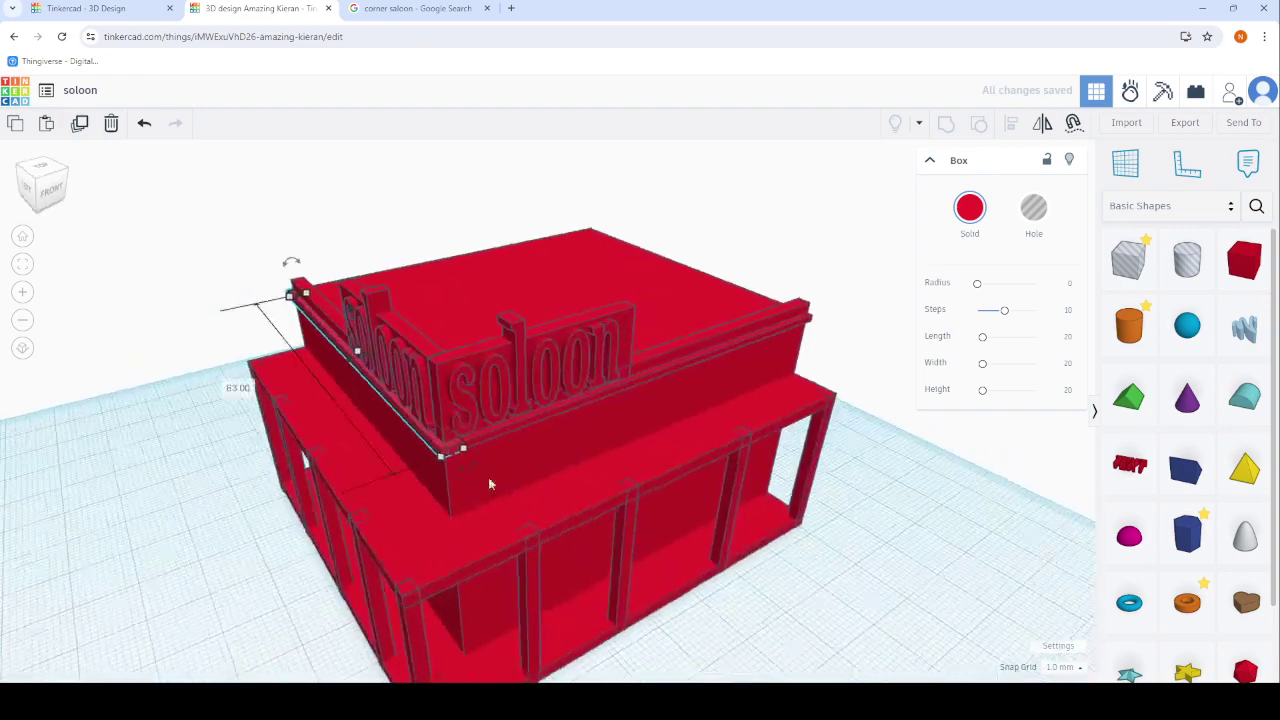
left_click(994, 531)
mouse_move(994, 531)
right_mouse_down()
mouse_move(637, 452)
mouse_move(377, 429)
mouse_move(430, 262)
mouse_move(868, 337)
right_mouse_up()
scroll(430, 262, "up", 5)
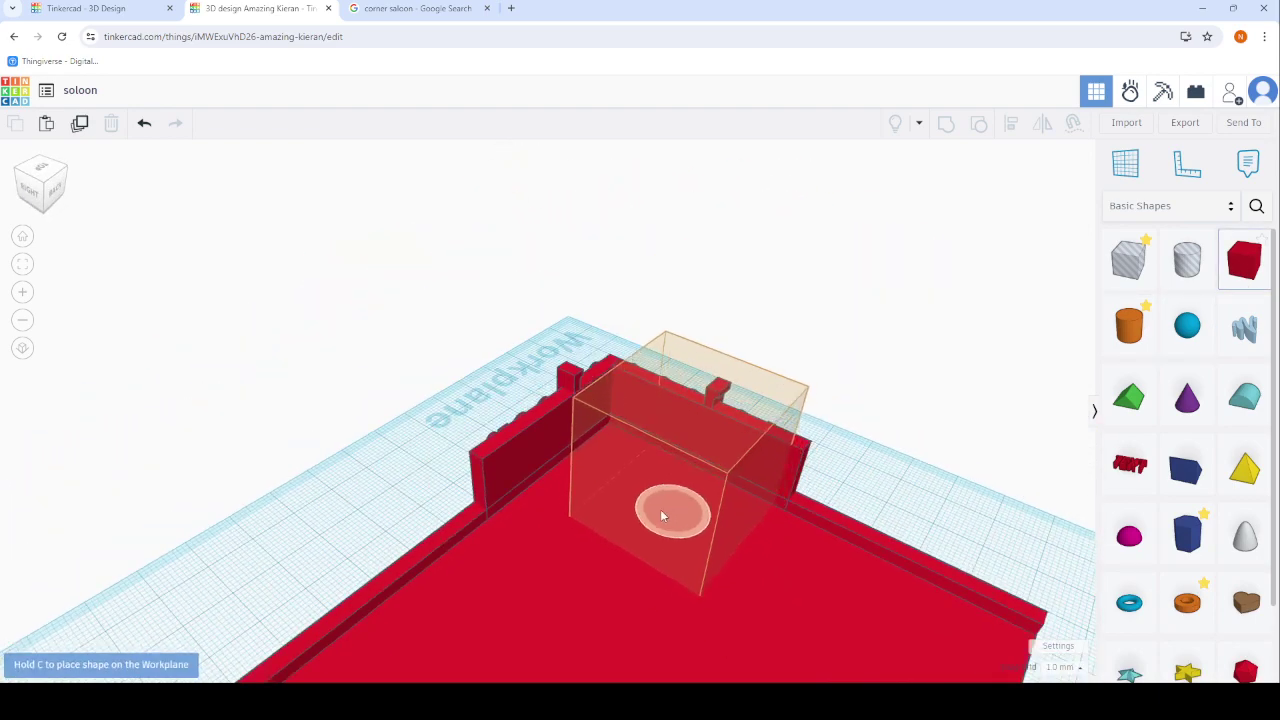
Add a box on the saloon floor and shape it into a thin tilted post 13 high.
left_click(663, 542)
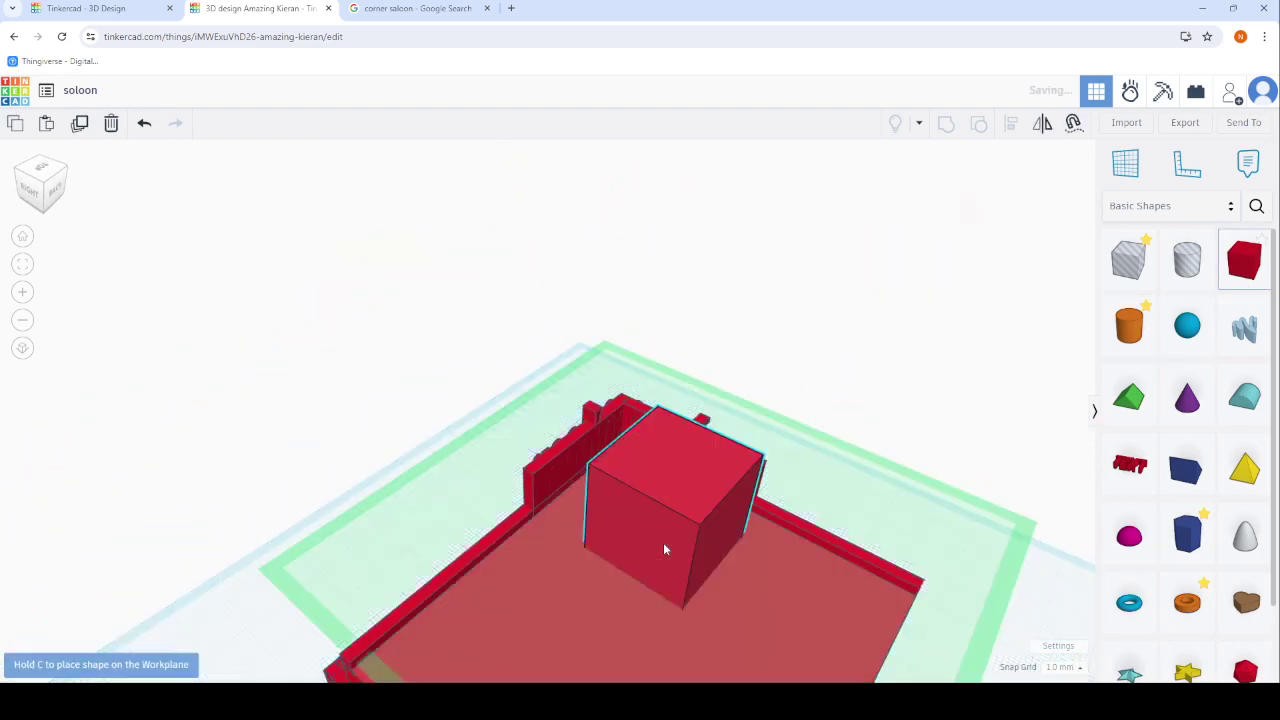
mouse_move(740, 545)
left_mouse_down()
mouse_move(623, 577)
mouse_move(592, 562)
left_mouse_up()
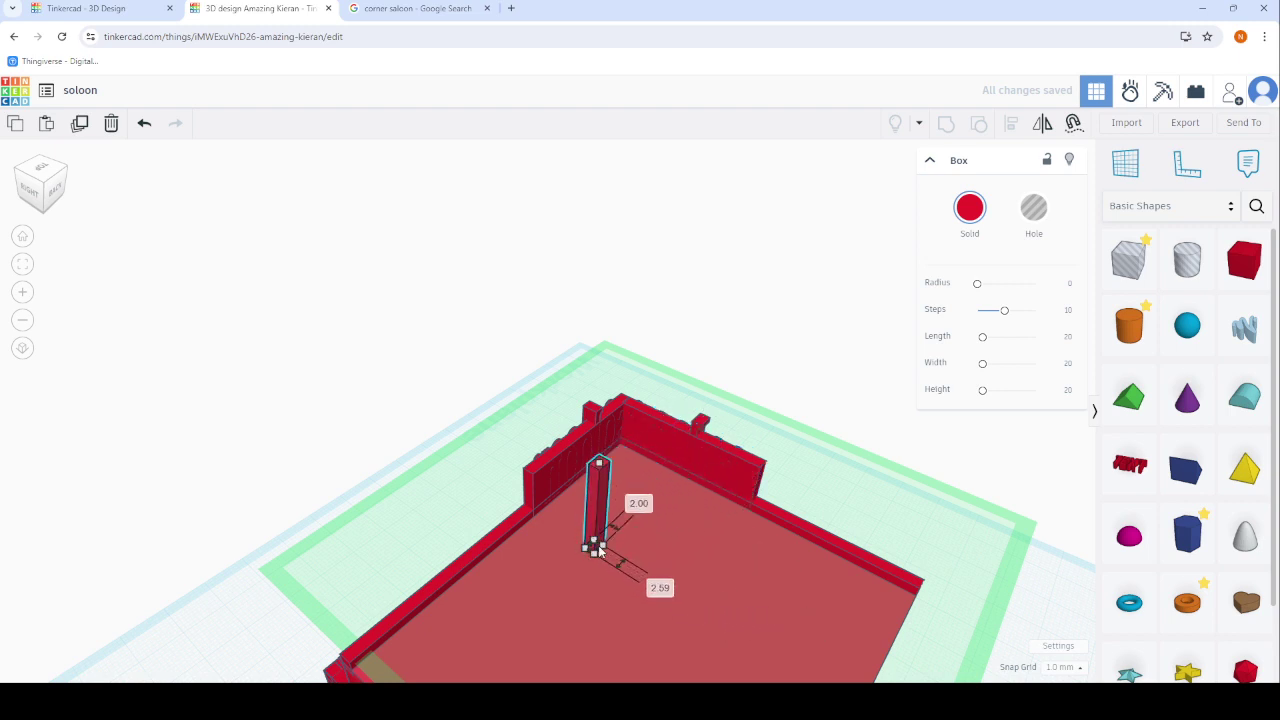
scroll(590, 515, "up", 5)
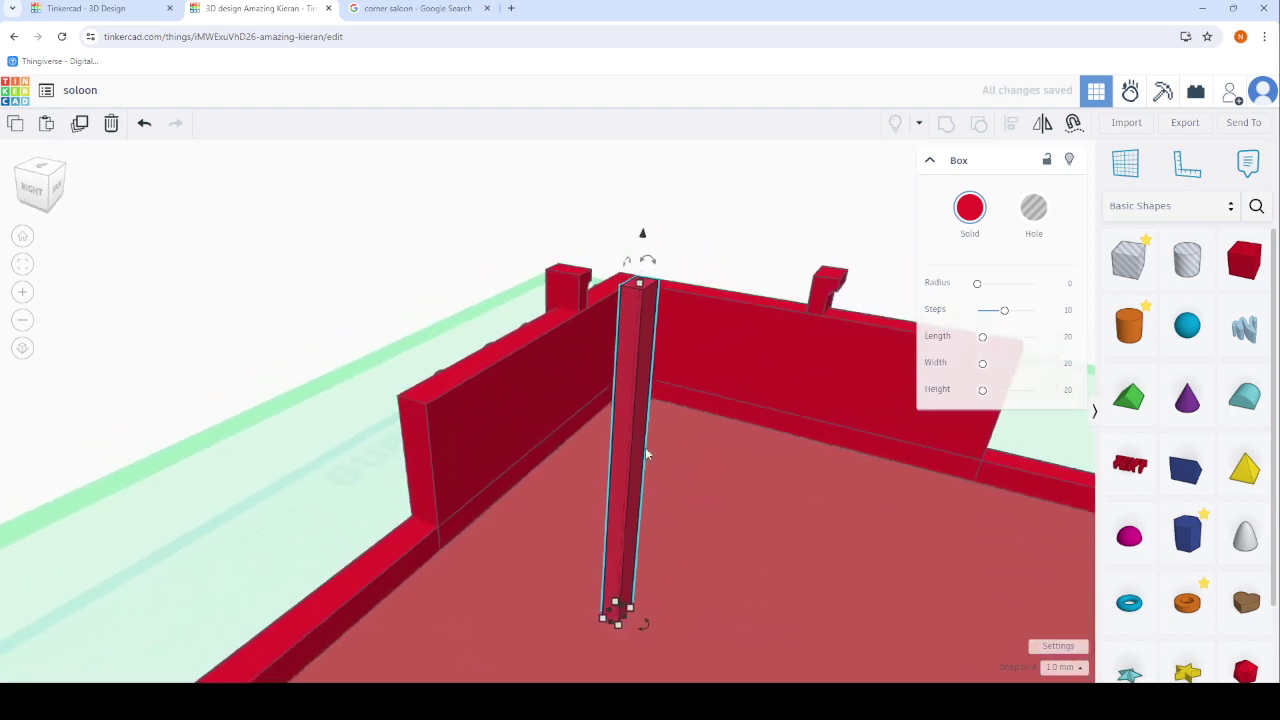
left_click_drag(641, 340, 643, 425)
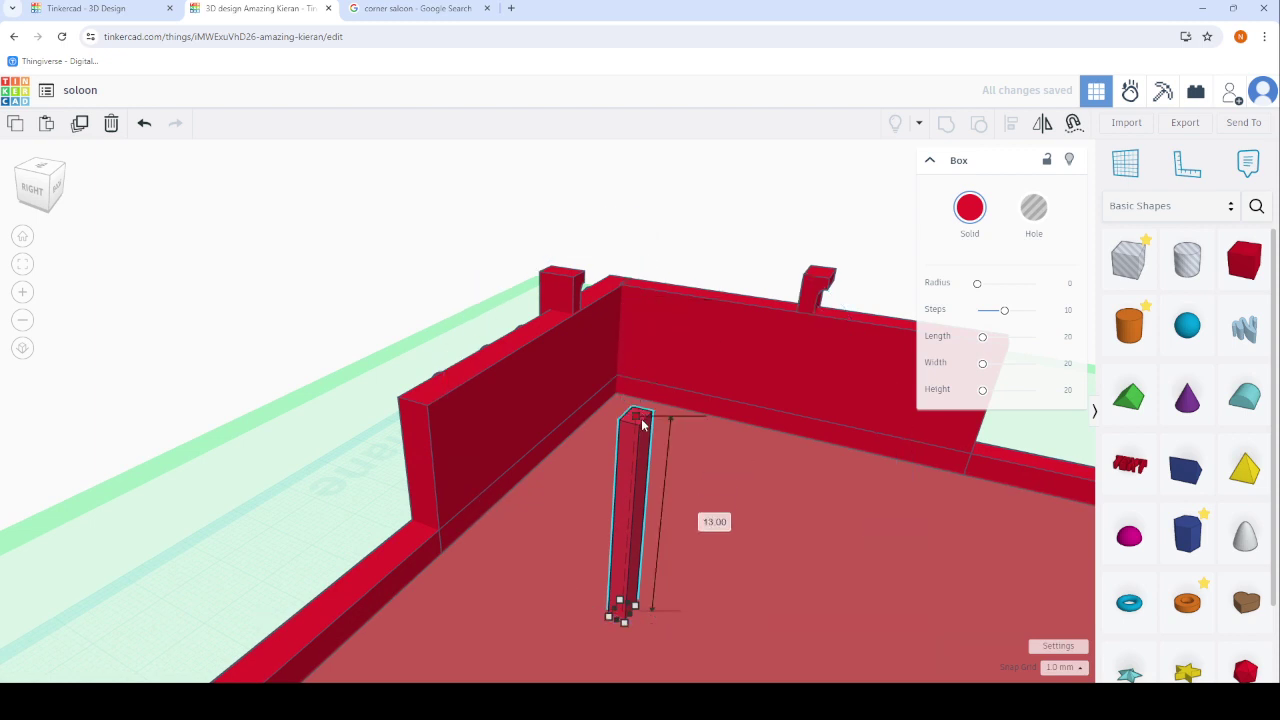
left_click_drag(637, 376, 572, 398)
left_click(408, 267)
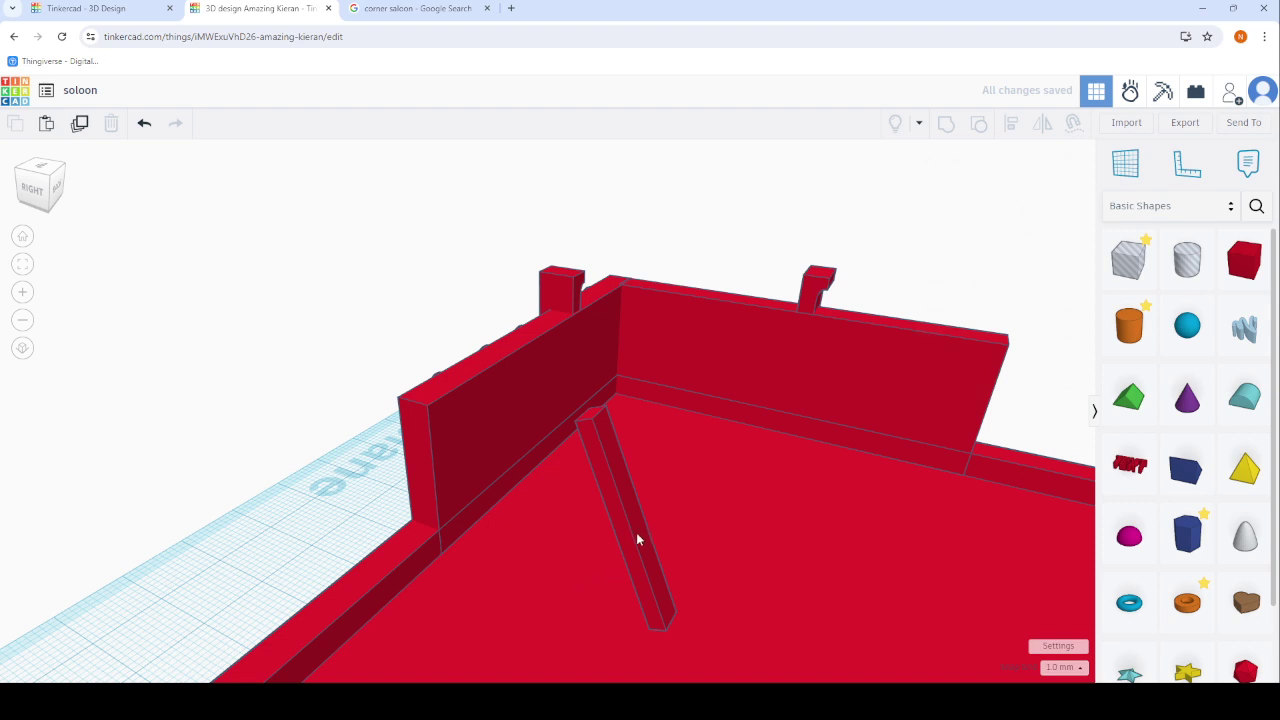
Slide the tilted post against the side wall and sink it 1 below the floor.
left_click_drag(637, 540, 525, 470)
mouse_move(536, 472)
right_mouse_down()
mouse_move(637, 396)
mouse_move(579, 372)
mouse_move(544, 318)
right_mouse_up()
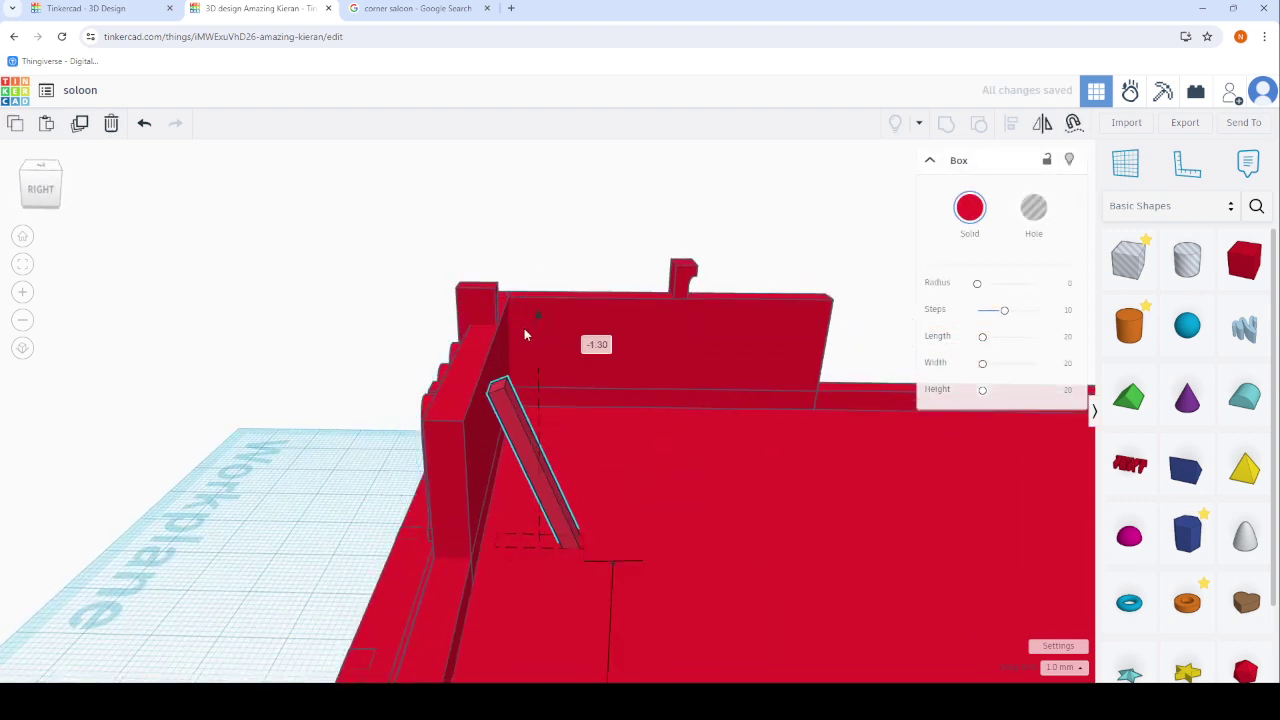
scroll(503, 458, "up", 2)
left_click_drag(503, 458, 486, 452)
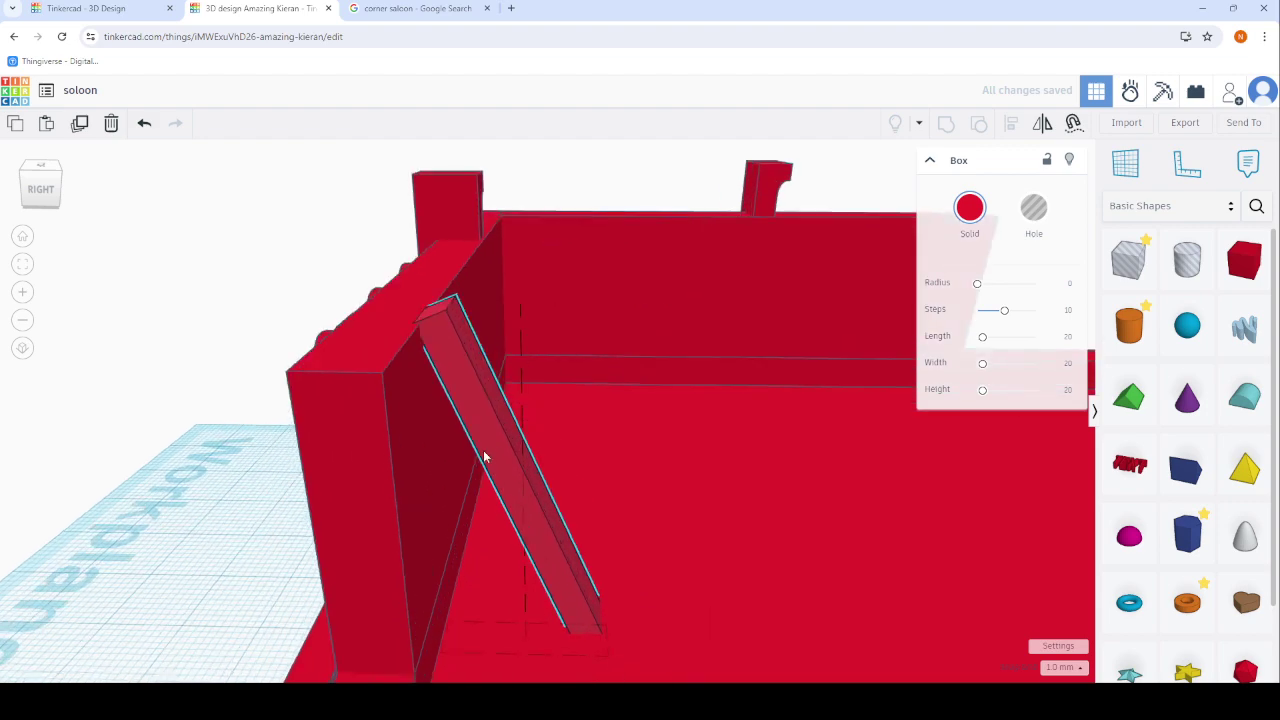
left_click_drag(508, 260, 506, 263)
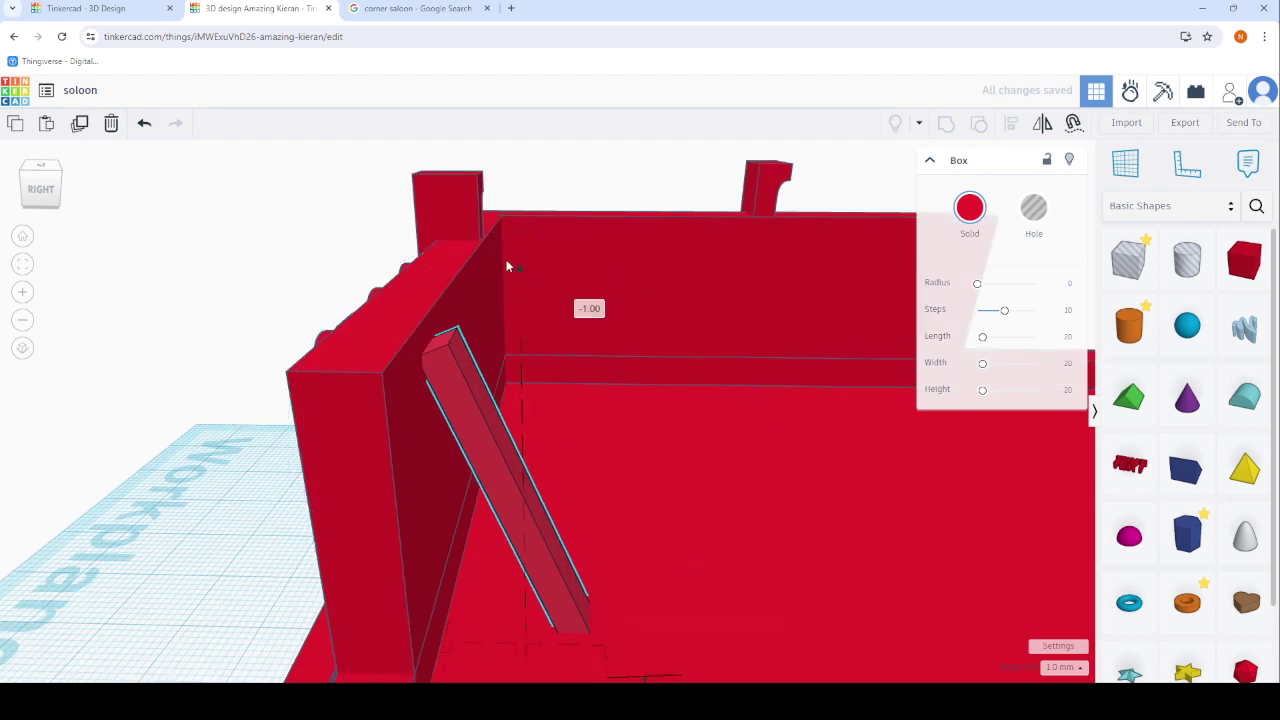
scroll(443, 422, "down", 2)
mouse_move(434, 423)
right_mouse_down()
mouse_move(569, 389)
mouse_move(403, 397)
right_mouse_up()
scroll(491, 405, "down", 3)
left_click(260, 310)
mouse_move(260, 310)
right_mouse_down()
mouse_move(538, 348)
mouse_move(289, 437)
mouse_move(257, 480)
mouse_move(241, 421)
mouse_move(206, 374)
mouse_move(323, 400)
mouse_move(594, 508)
mouse_move(377, 490)
mouse_move(403, 491)
right_mouse_up()
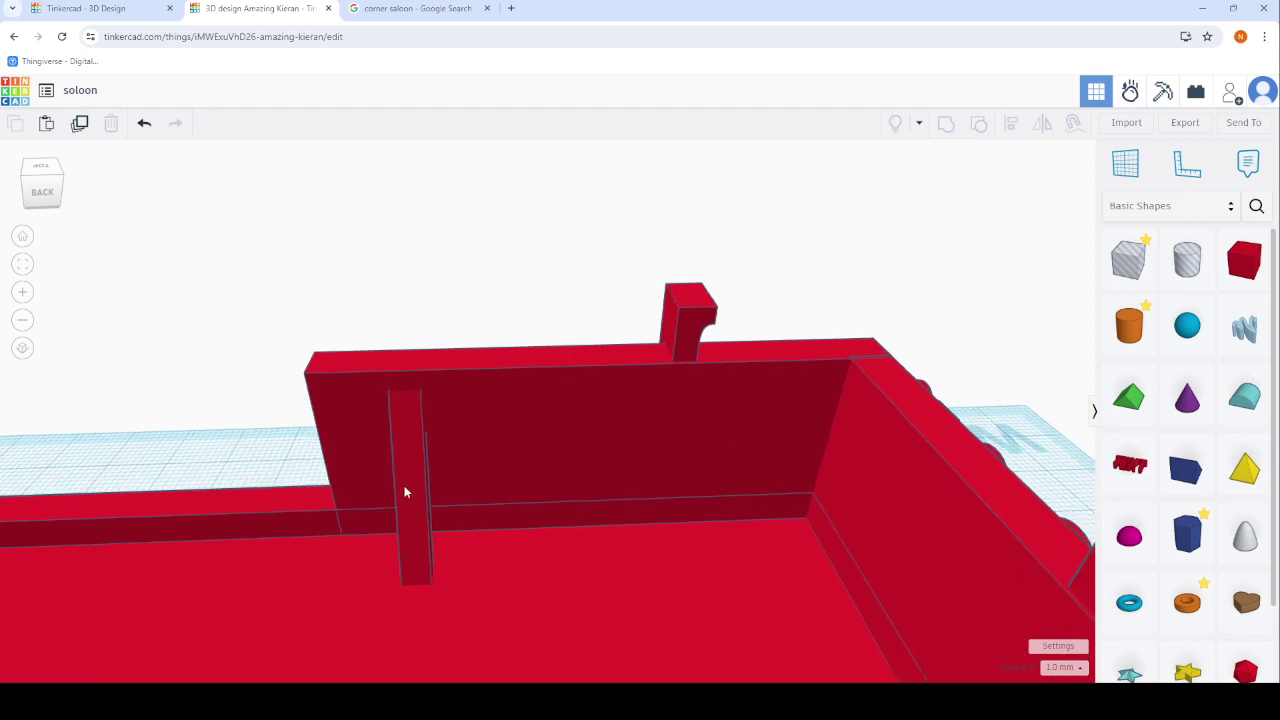
Duplicate the upright post along the back wall and repeat it into evenly spaced posts.
left_click(403, 491)
left_click(78, 120)
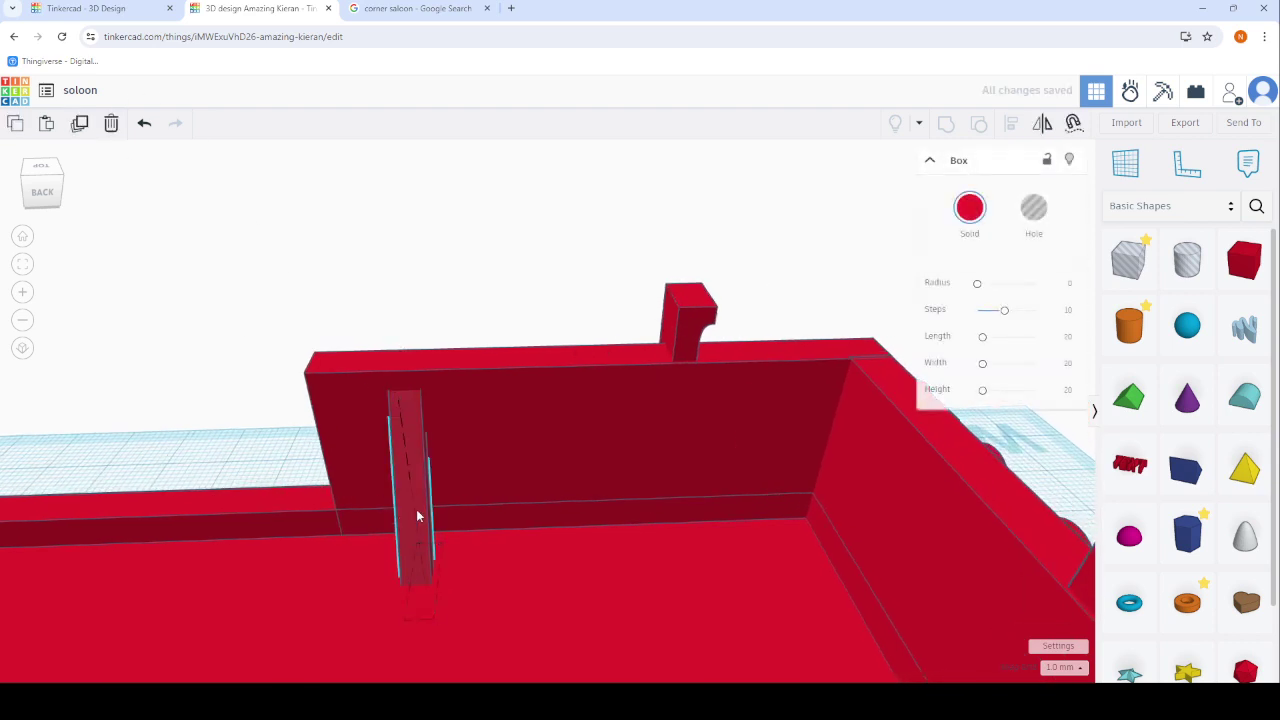
mouse_move(418, 516)
left_mouse_down()
mouse_move(505, 532)
mouse_move(513, 507)
left_mouse_up()
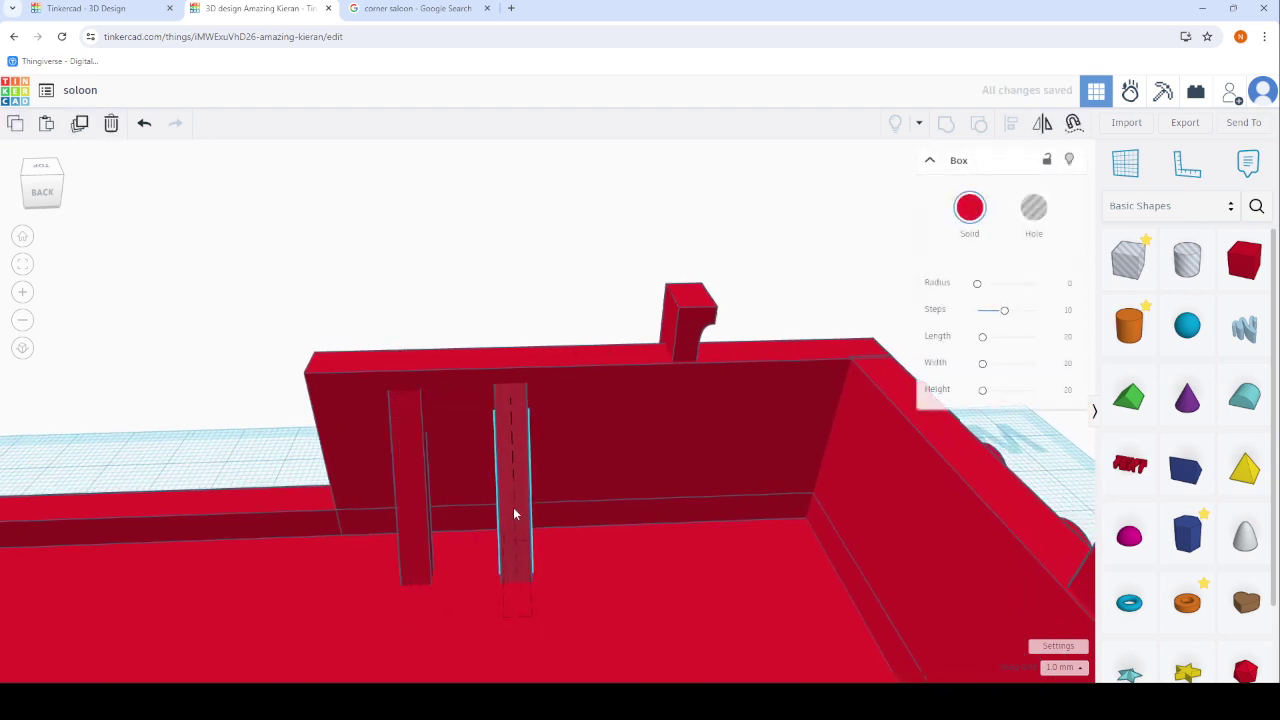
mouse_move(513, 507)
right_mouse_down()
mouse_move(869, 464)
mouse_move(863, 444)
mouse_move(600, 400)
right_mouse_up()
left_click(80, 123)
left_click(80, 123)
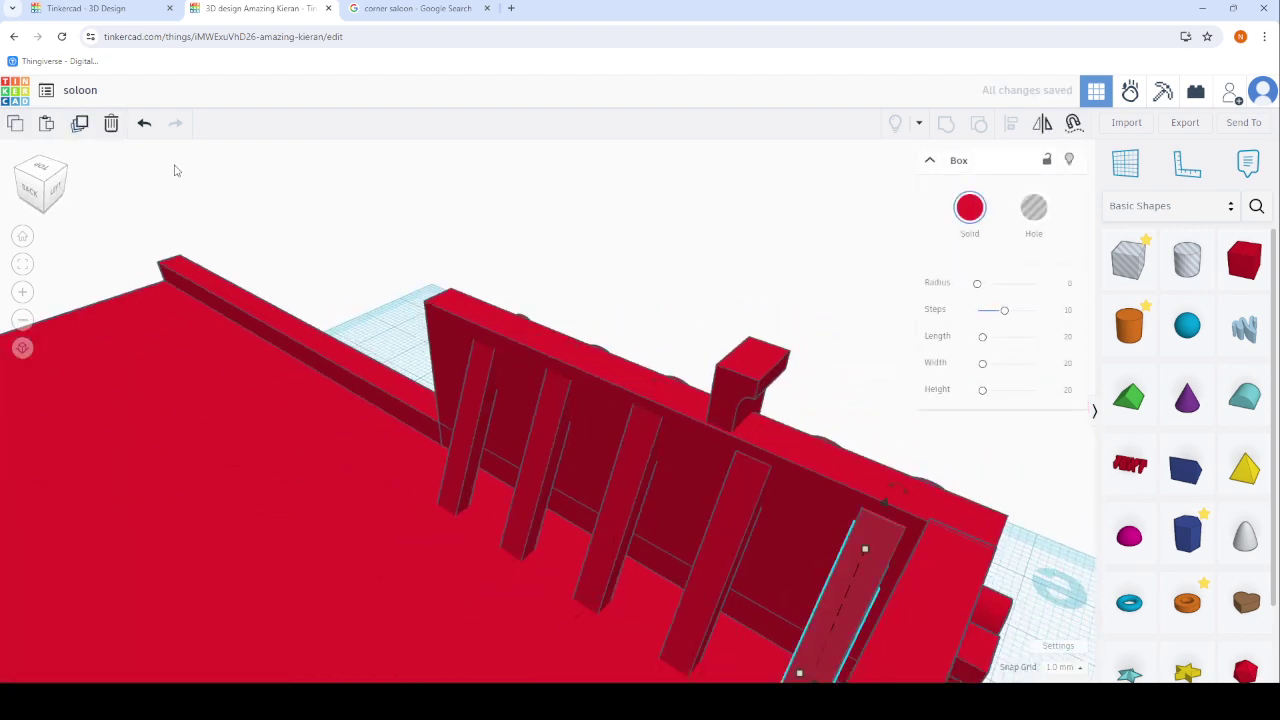
right_click_drag(171, 166, 463, 268)
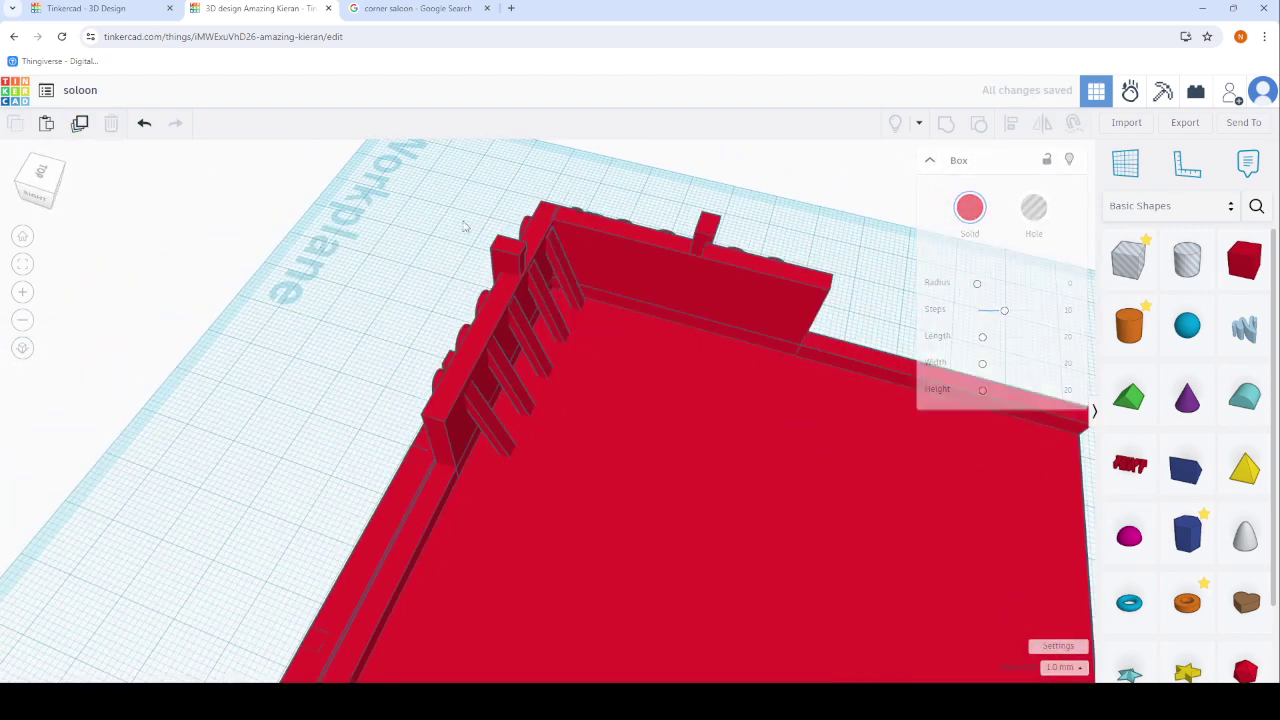
left_click(463, 268)
Rotate the slanted plank 90° upright and place it against the back wall.
scroll(477, 393, "up", 2)
left_click(412, 573)
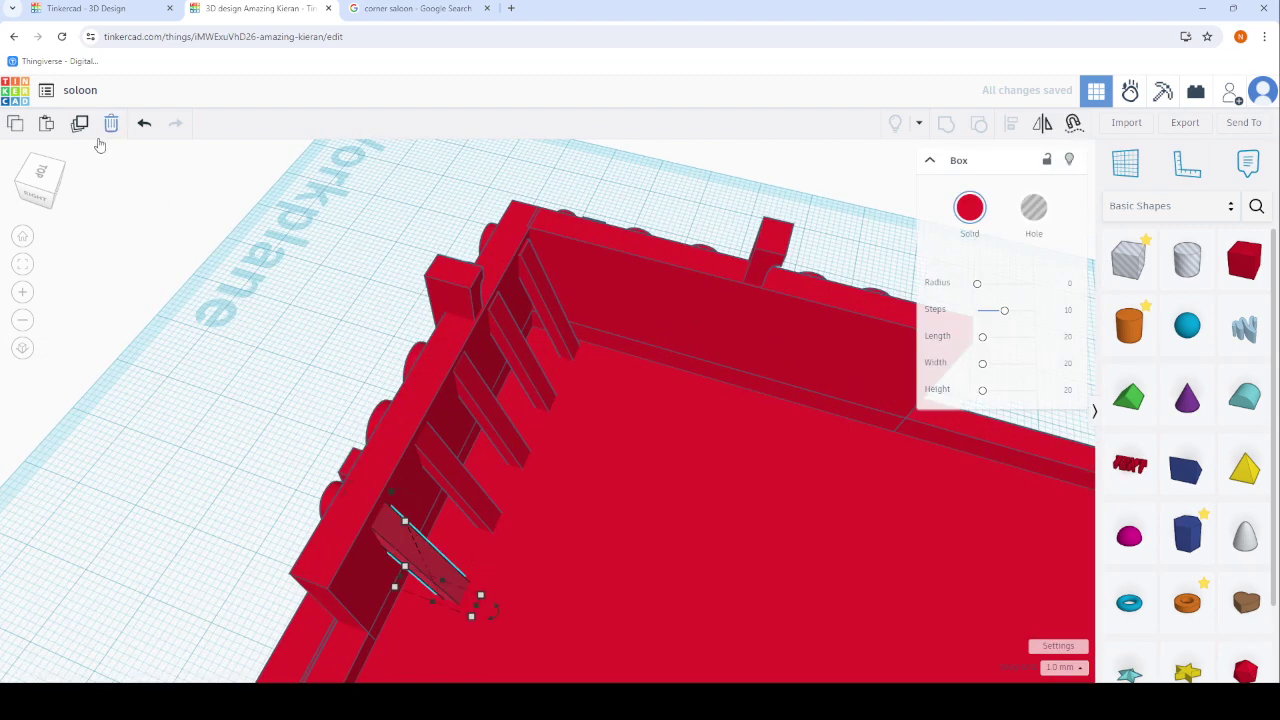
left_click_drag(490, 613, 266, 450)
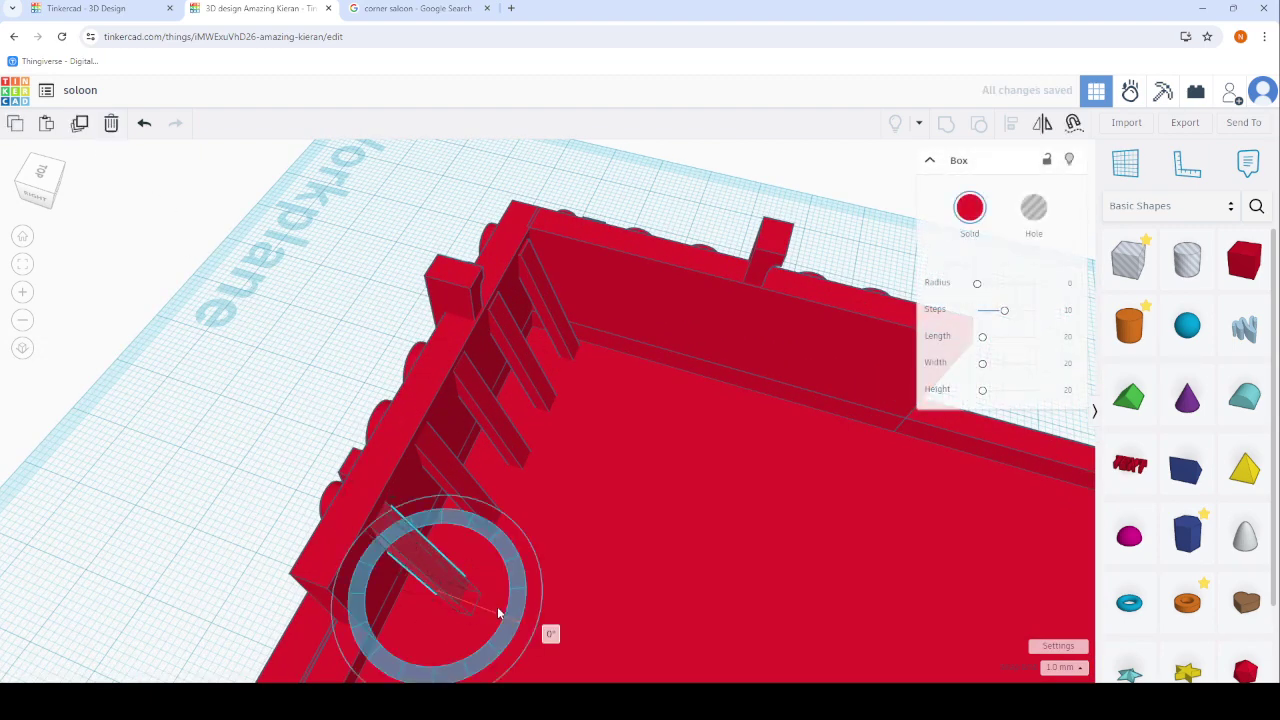
left_click(266, 450)
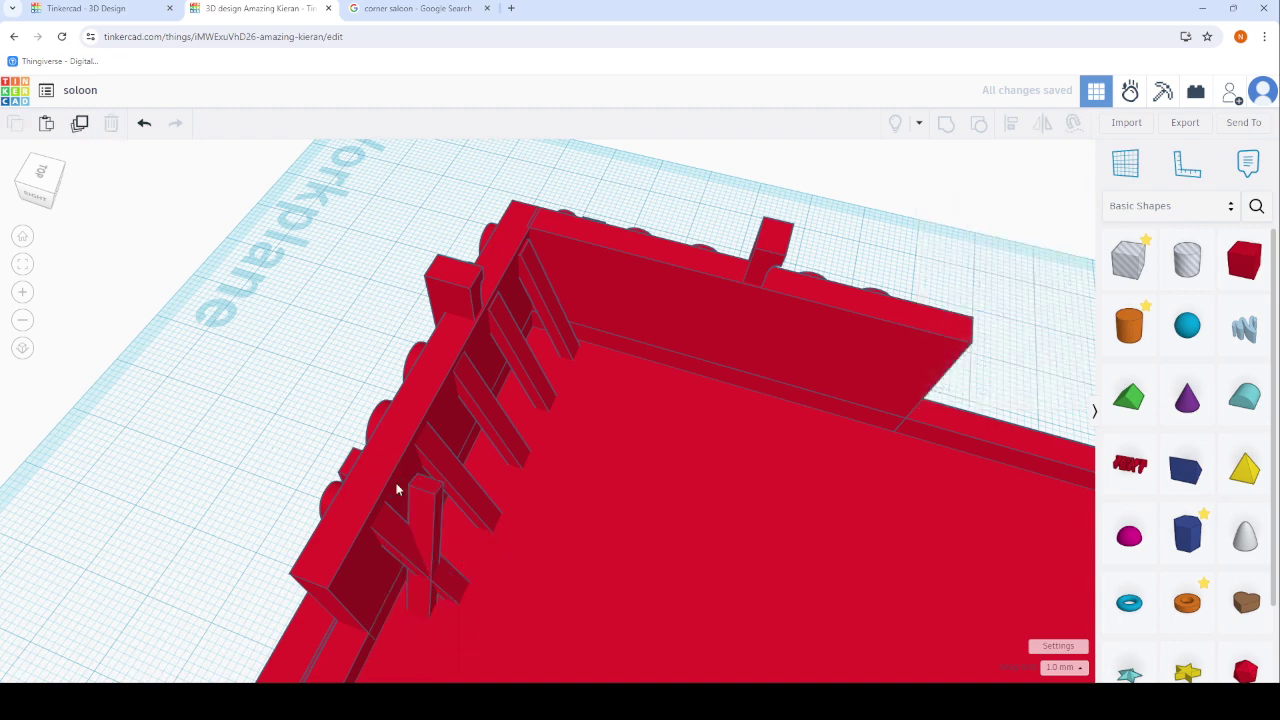
left_click_drag(433, 520, 632, 291)
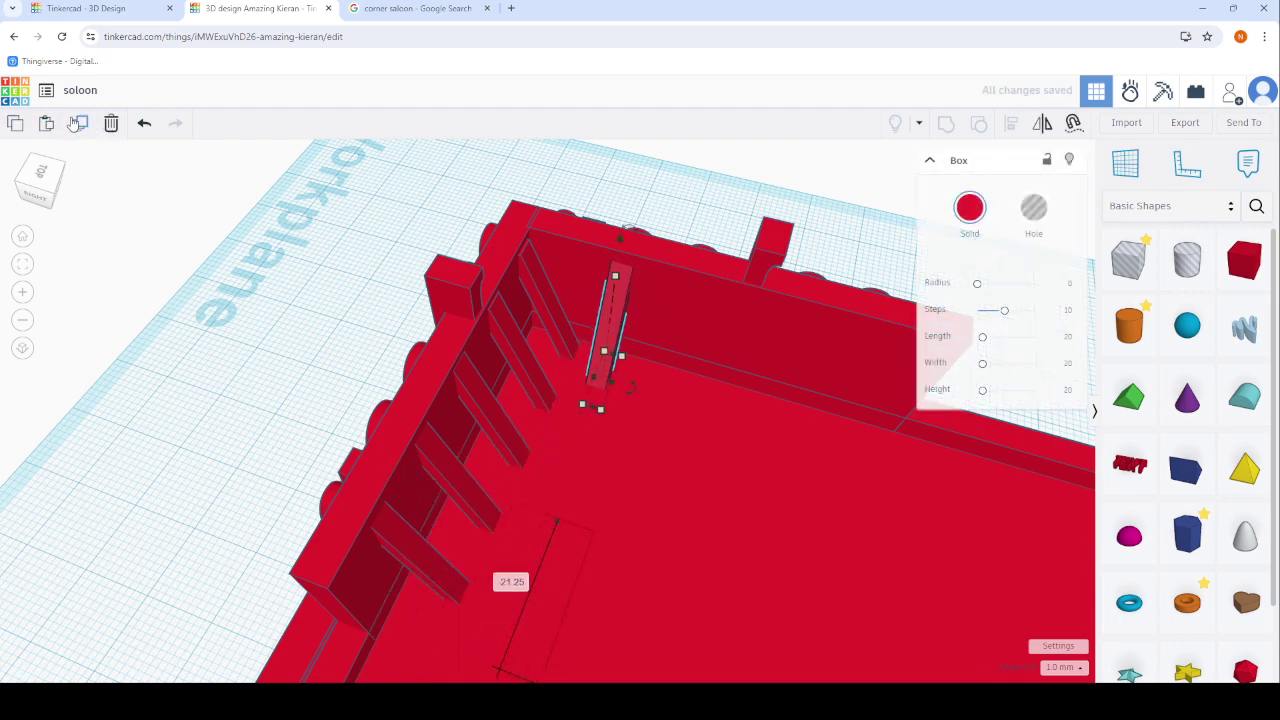
scroll(830, 388, "up", 3)
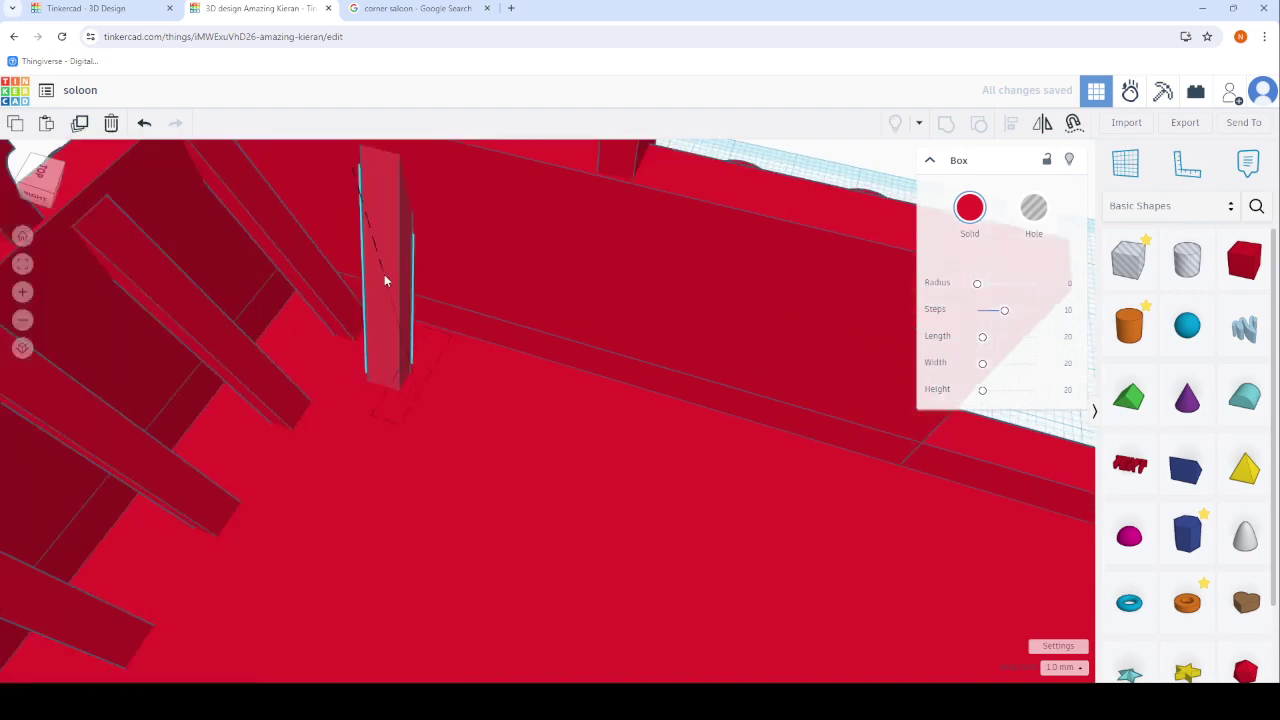
left_click_drag(385, 281, 493, 318)
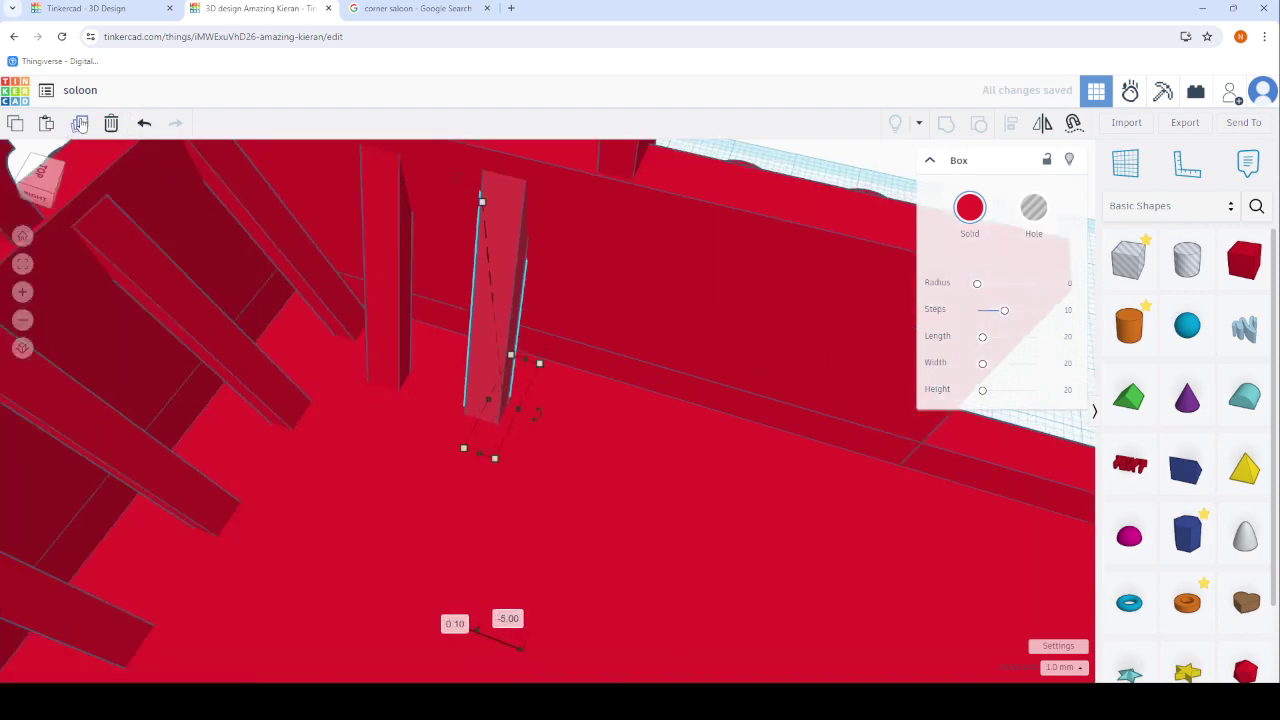
Delete the extra plank behind the rooftop signs.
scroll(308, 258, "down", 5)
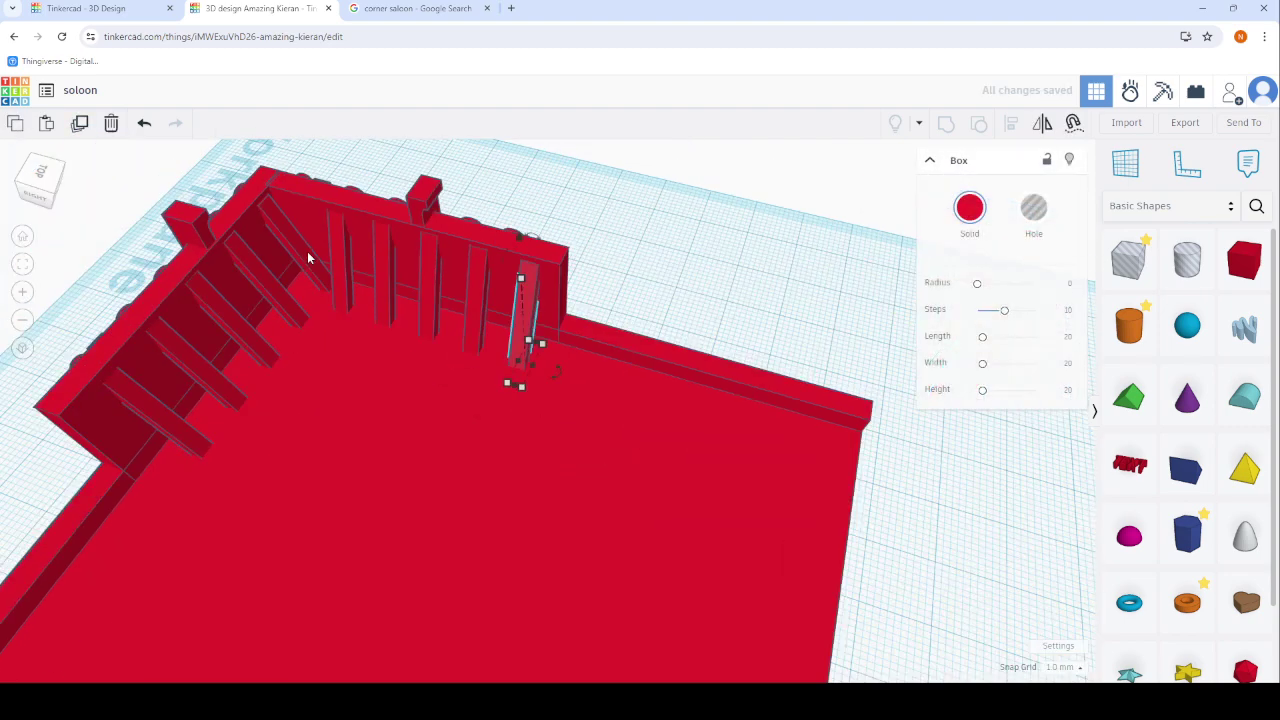
left_click(628, 217)
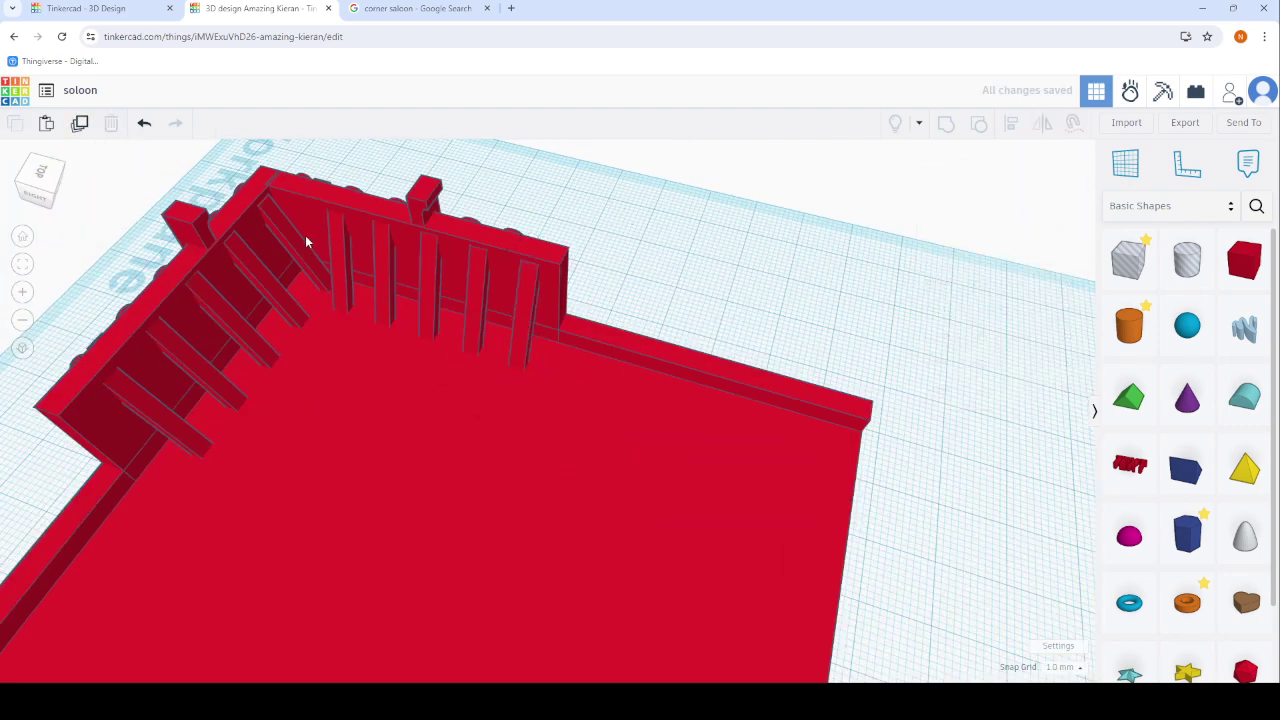
left_click(110, 128)
scroll(412, 330, "down", 6)
mouse_move(412, 323)
right_mouse_down()
mouse_move(3, 376)
mouse_move(337, 206)
mouse_move(165, 294)
mouse_move(469, 229)
mouse_move(449, 211)
mouse_move(531, 466)
mouse_move(551, 417)
mouse_move(656, 390)
mouse_move(695, 407)
mouse_move(677, 434)
right_mouse_up()
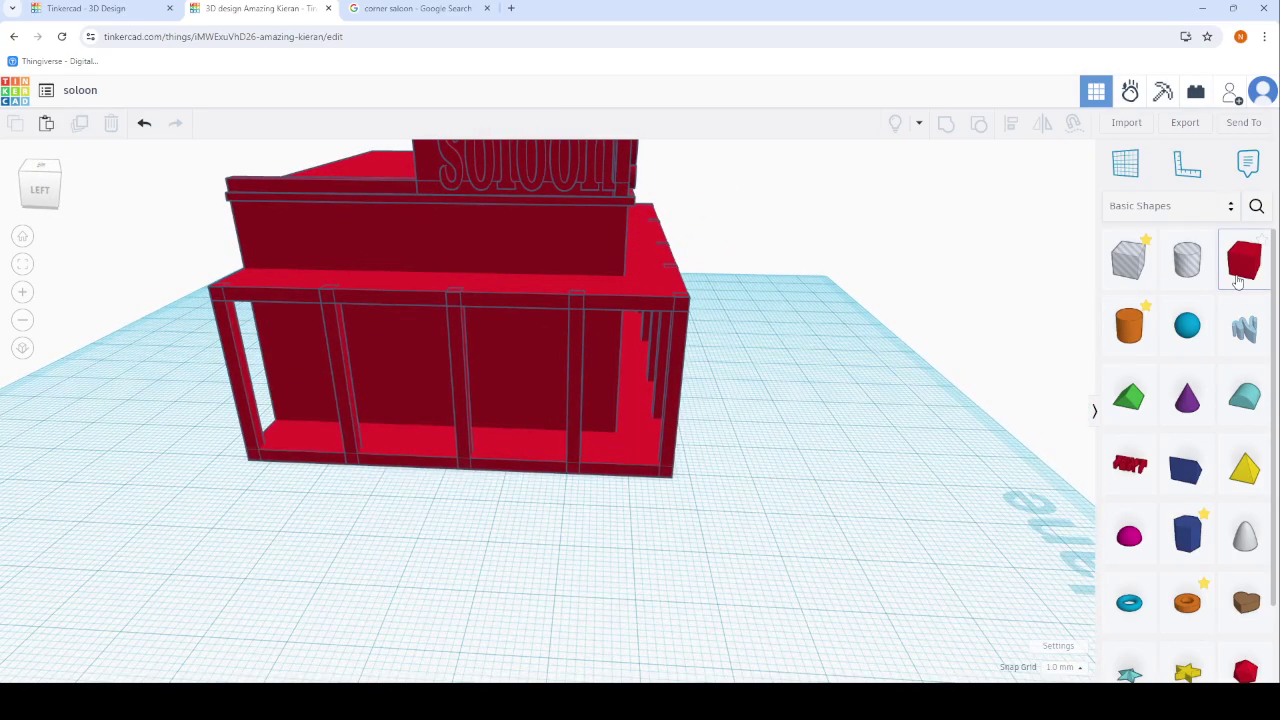
Add two boxes beside the saloon, then delete the left one.
left_click_drag(1236, 283, 735, 575)
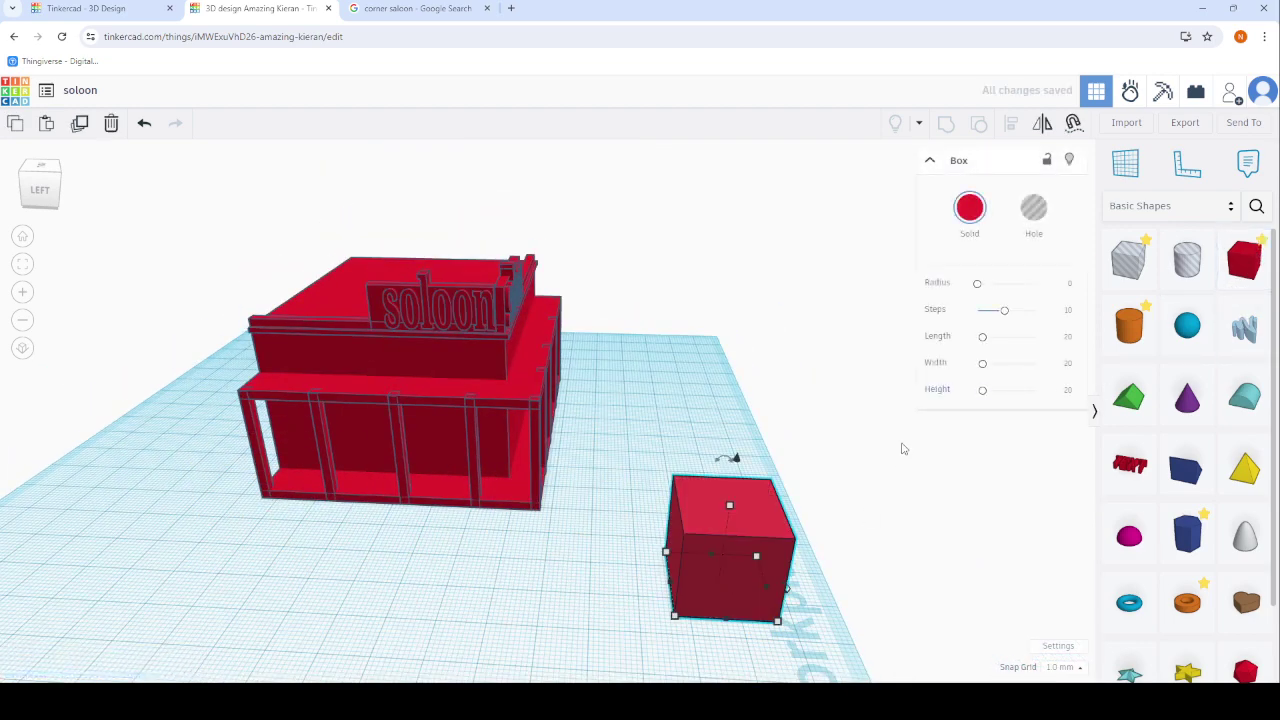
left_click_drag(1244, 263, 610, 540)
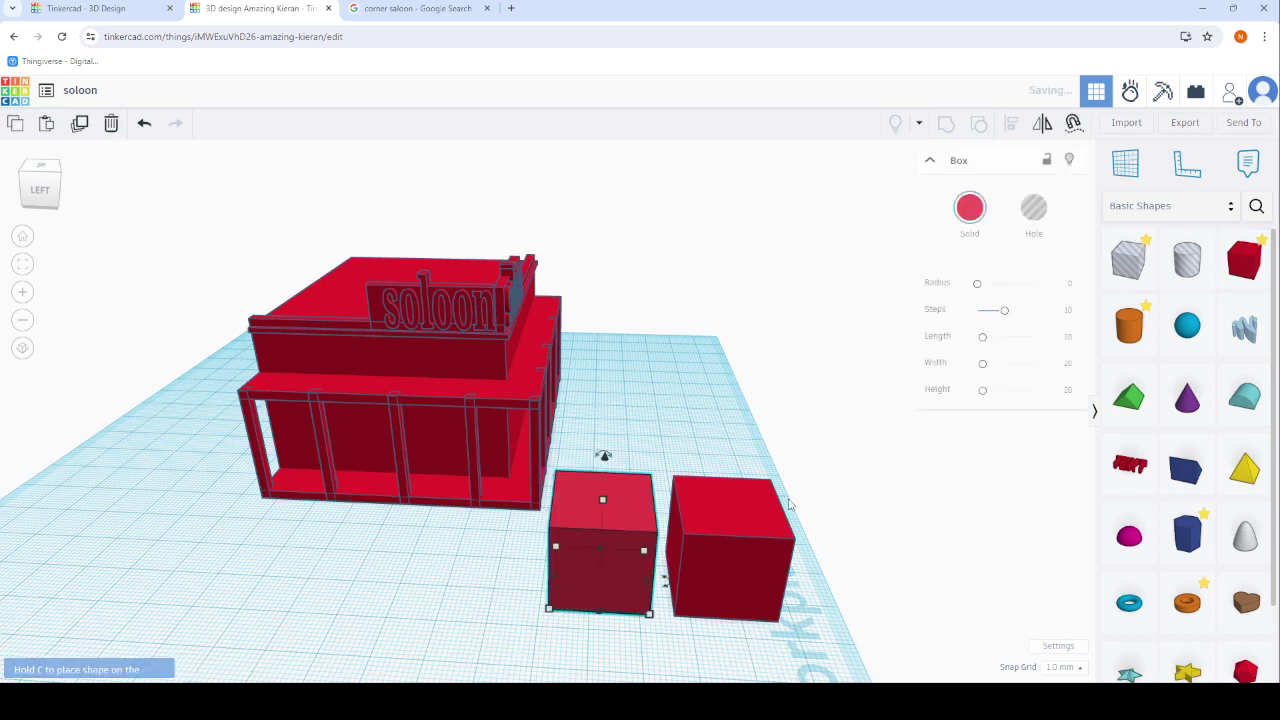
left_click_drag(549, 597, 545, 562)
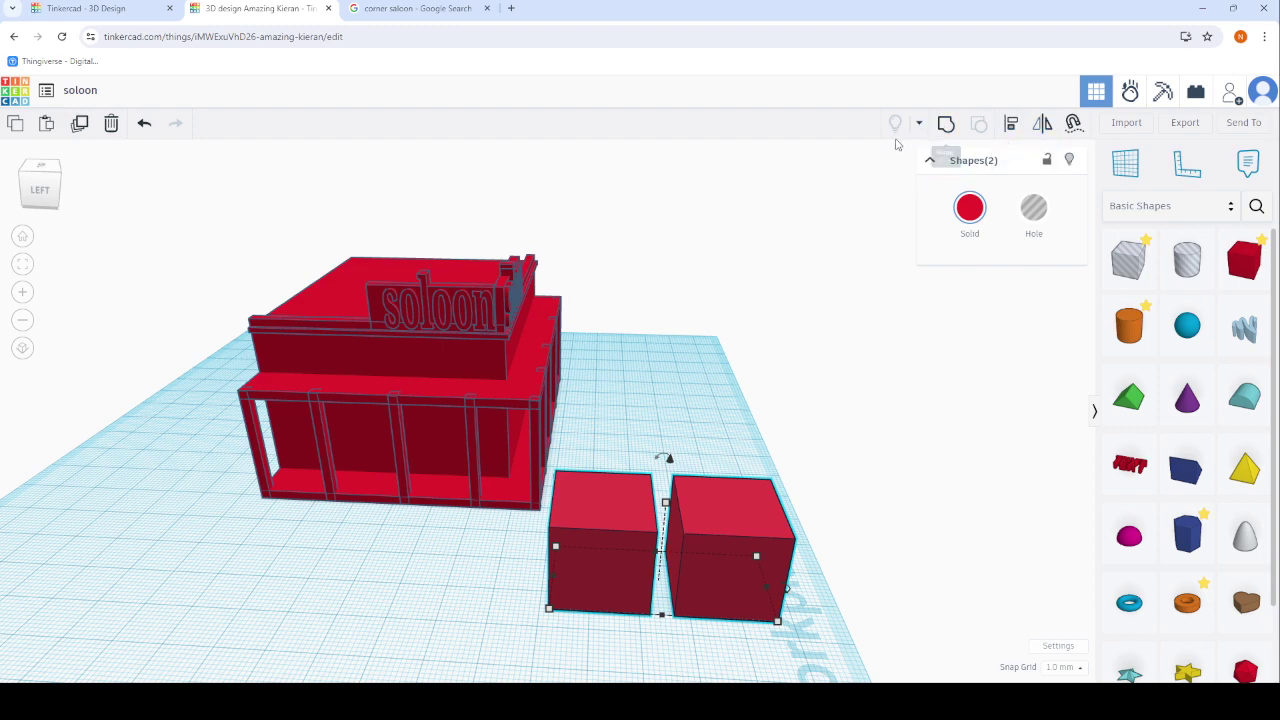
scroll(613, 601, "down", 2)
left_click(795, 484)
scroll(580, 571, "up", 2)
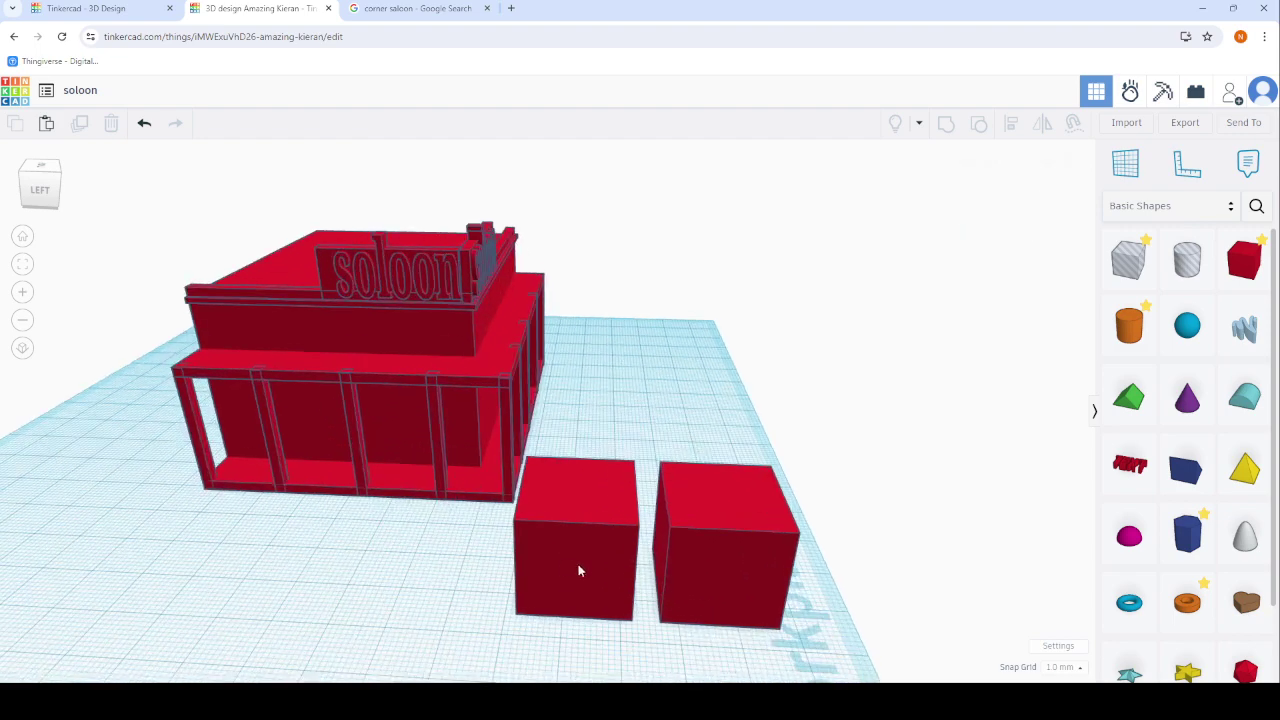
left_click(591, 557)
key("Delete")
Flatten the remaining box into a thin plate and lower its height.
scroll(664, 491, "up", 3)
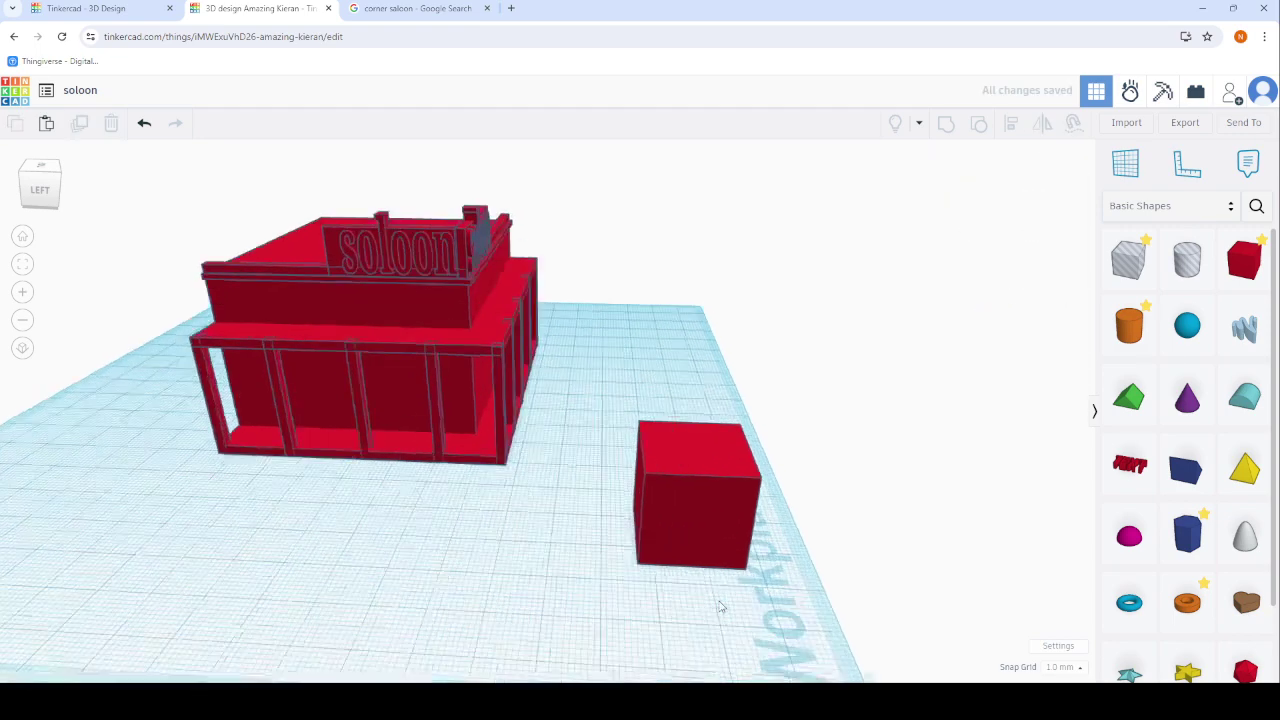
scroll(680, 460, "up", 3)
left_click(686, 447)
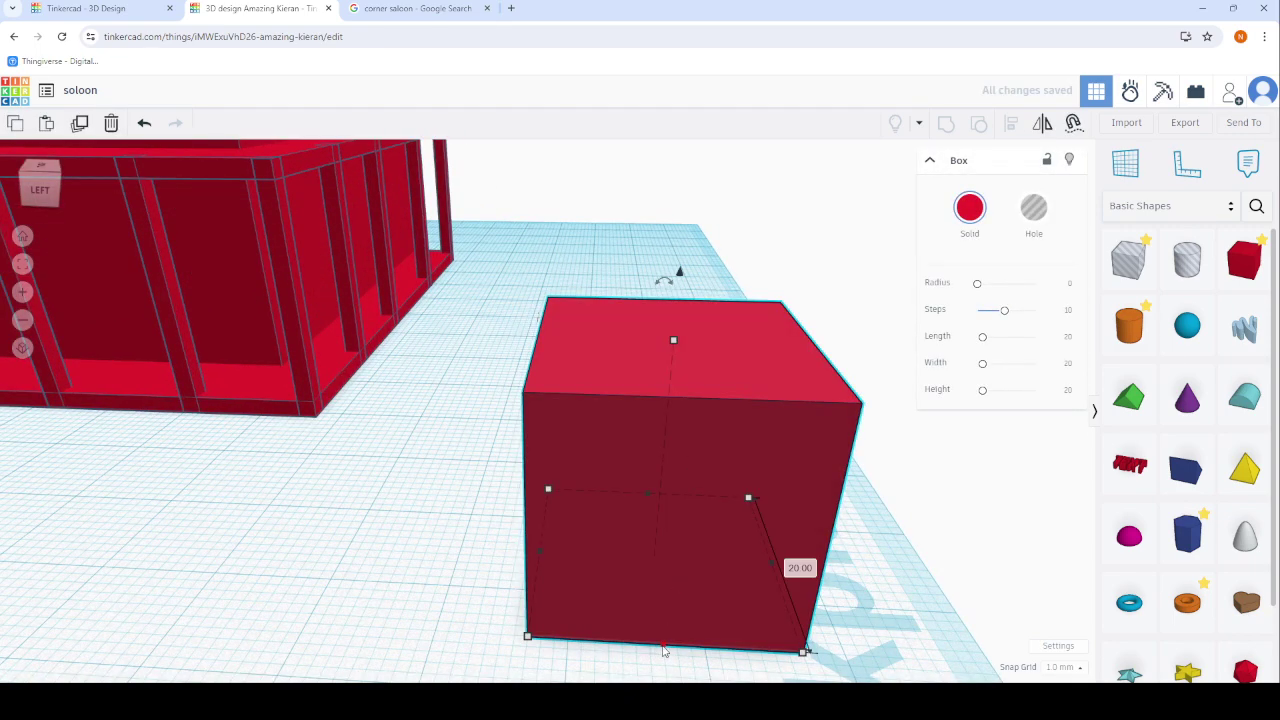
left_click_drag(663, 651, 651, 500)
scroll(707, 305, "up", 2)
scroll(625, 292, "up", 2)
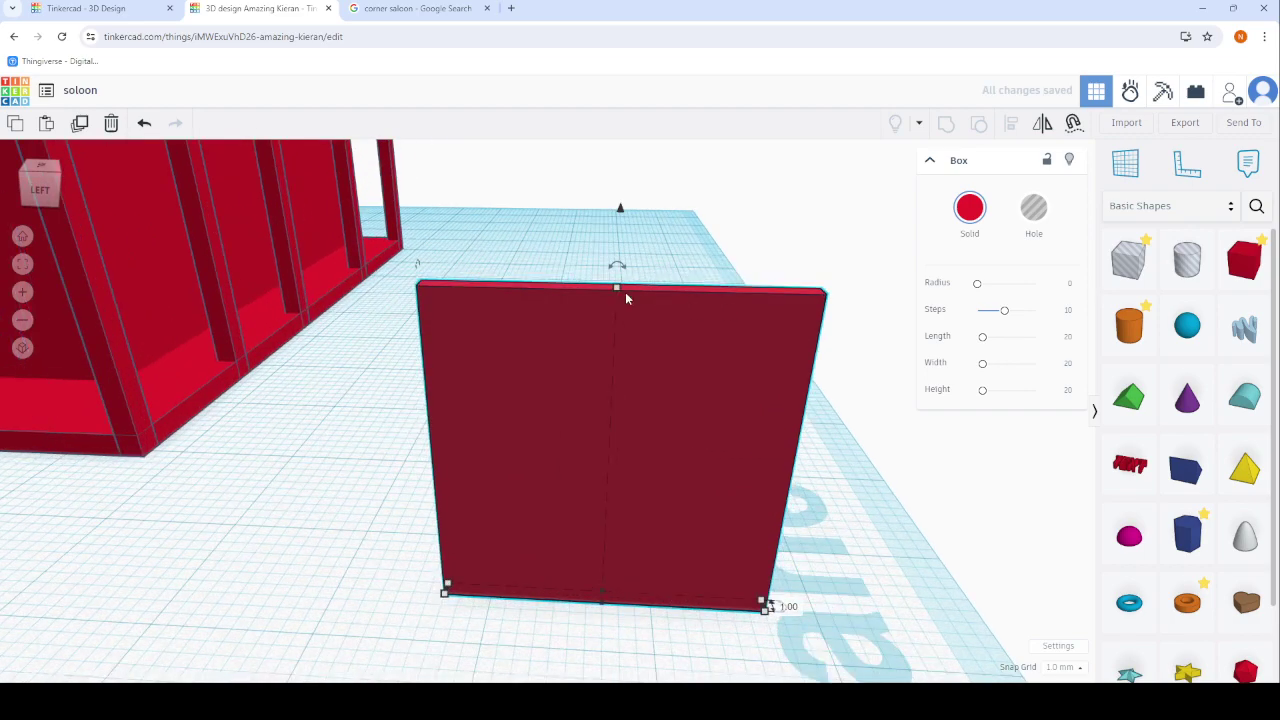
left_click_drag(625, 292, 629, 468)
Turn the plate upright and narrow it to 3.00 wide.
scroll(754, 600, "up", 3)
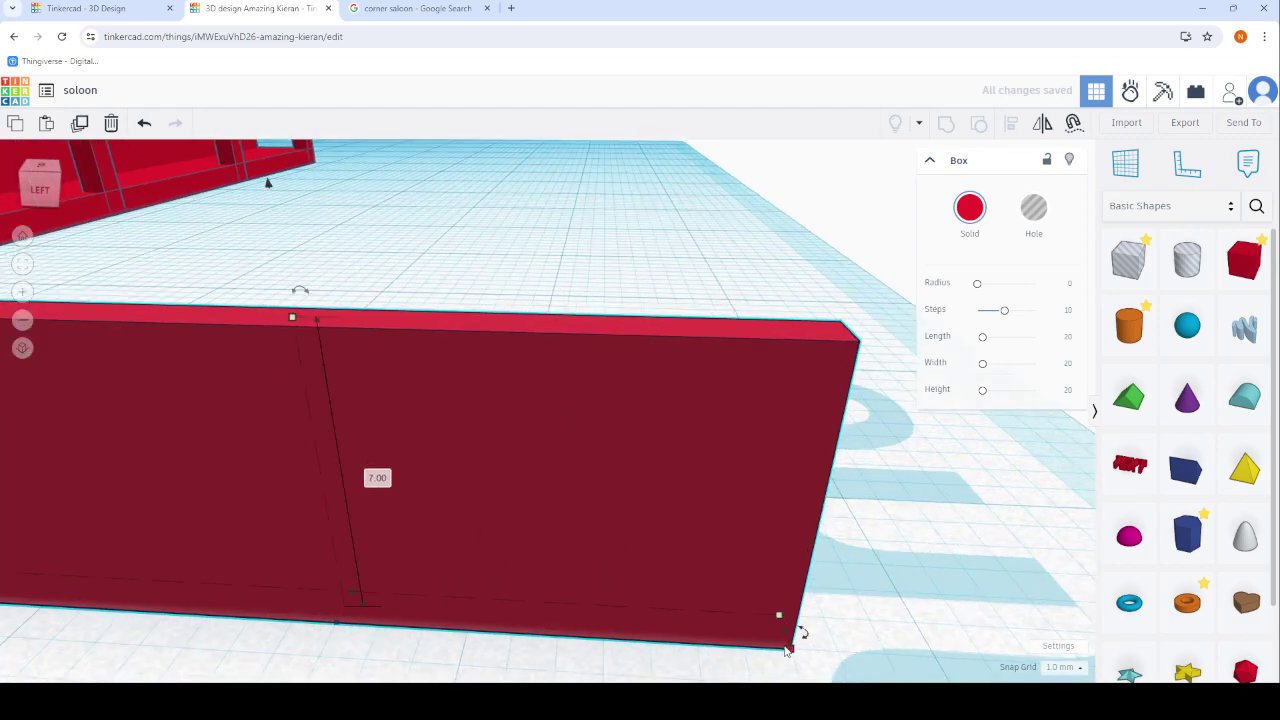
mouse_move(777, 617)
left_mouse_down()
mouse_move(177, 580)
mouse_move(671, 526)
left_mouse_up()
key("f")
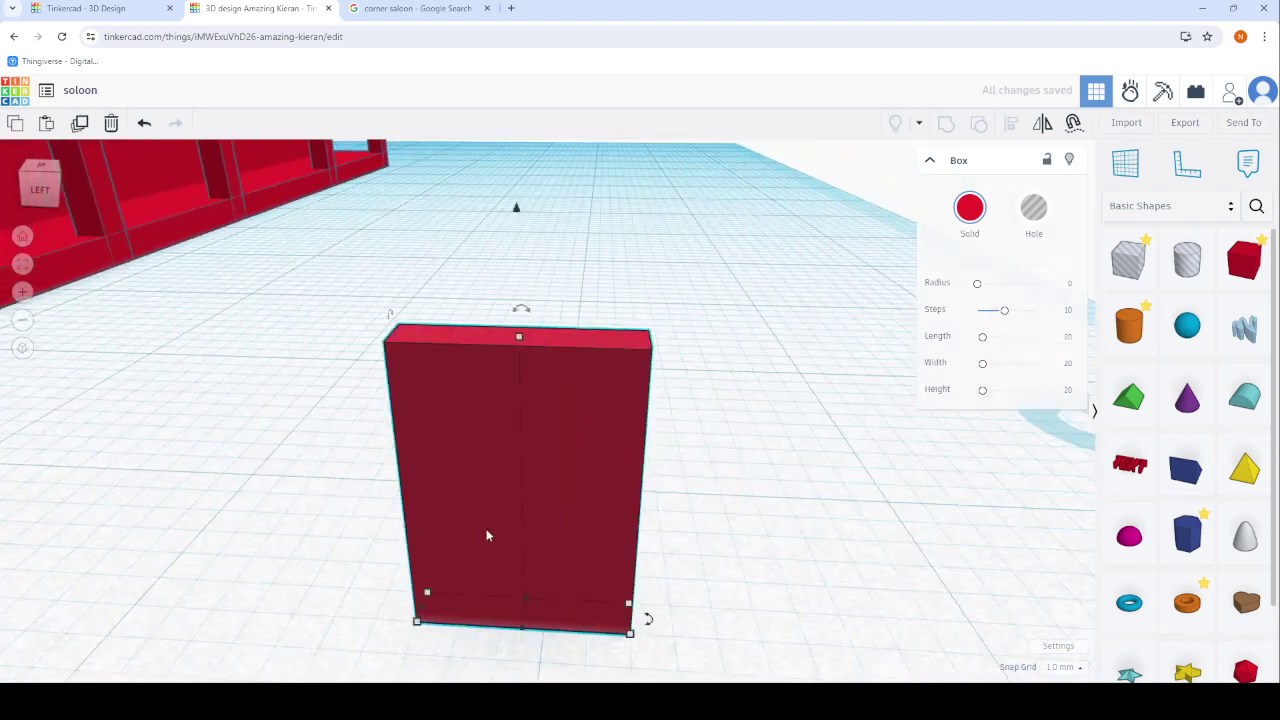
left_click_drag(618, 621, 545, 607)
scroll(727, 505, "down", 3)
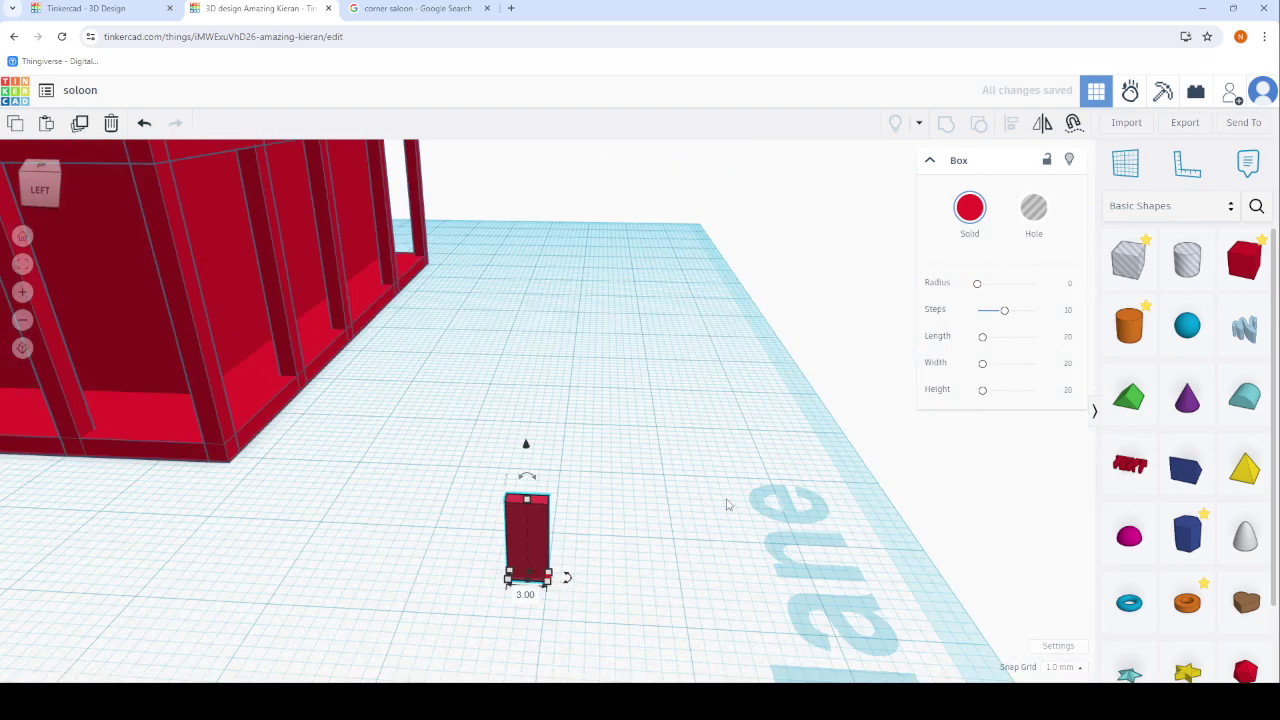
scroll(584, 560, "up", 1)
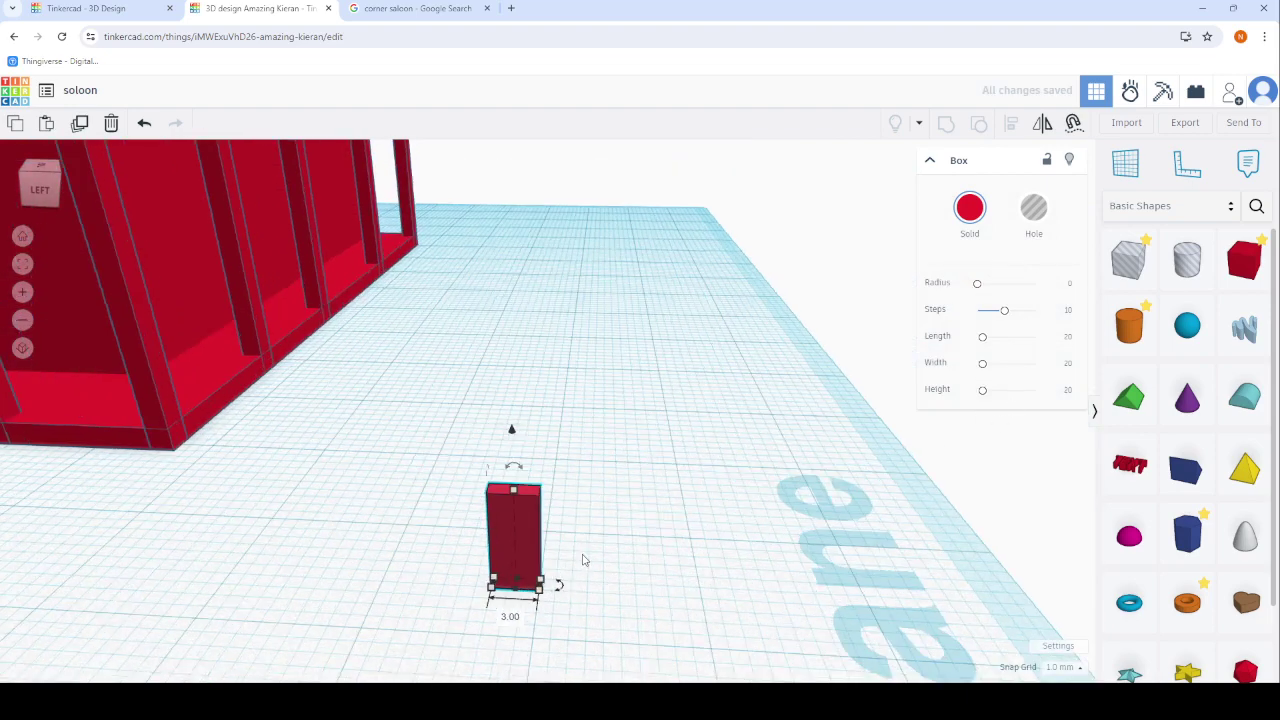
scroll(547, 585, "up", 3)
Add a Round Roof shape, then rotate and resize it to a narrow, low cap.
left_click(743, 541)
right_click_drag(743, 541, 749, 491)
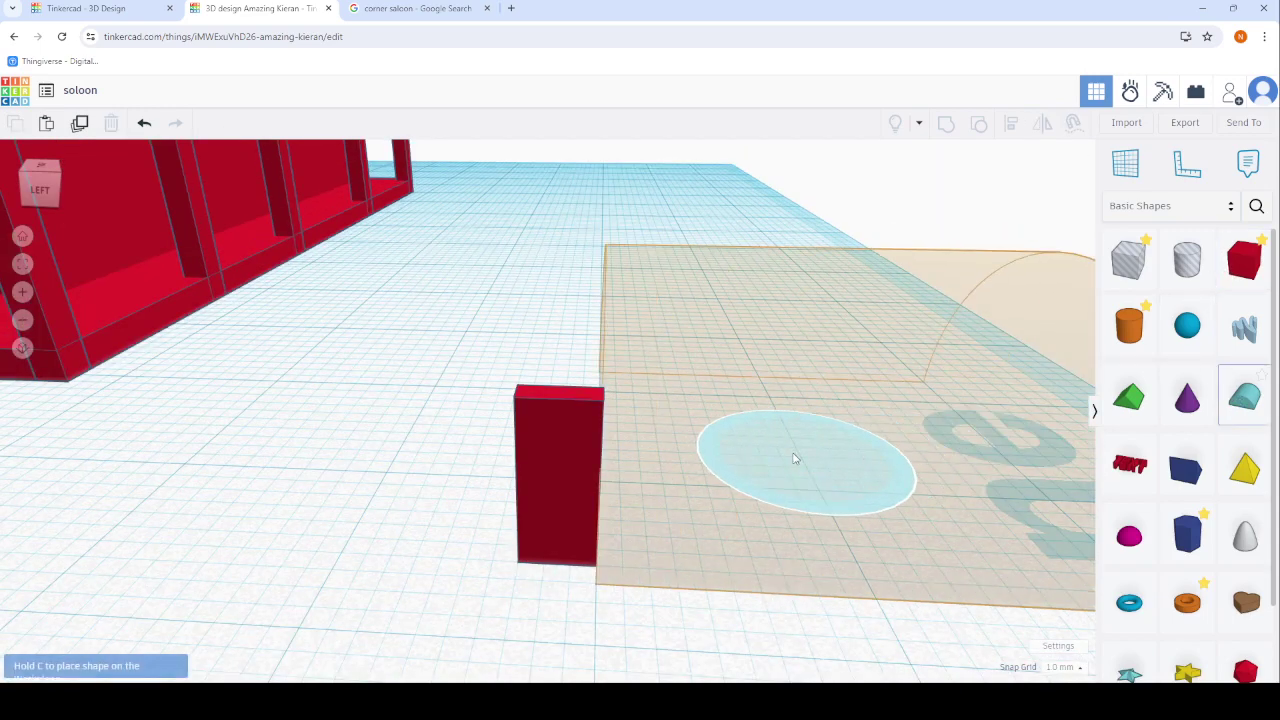
left_click_drag(1240, 403, 783, 380)
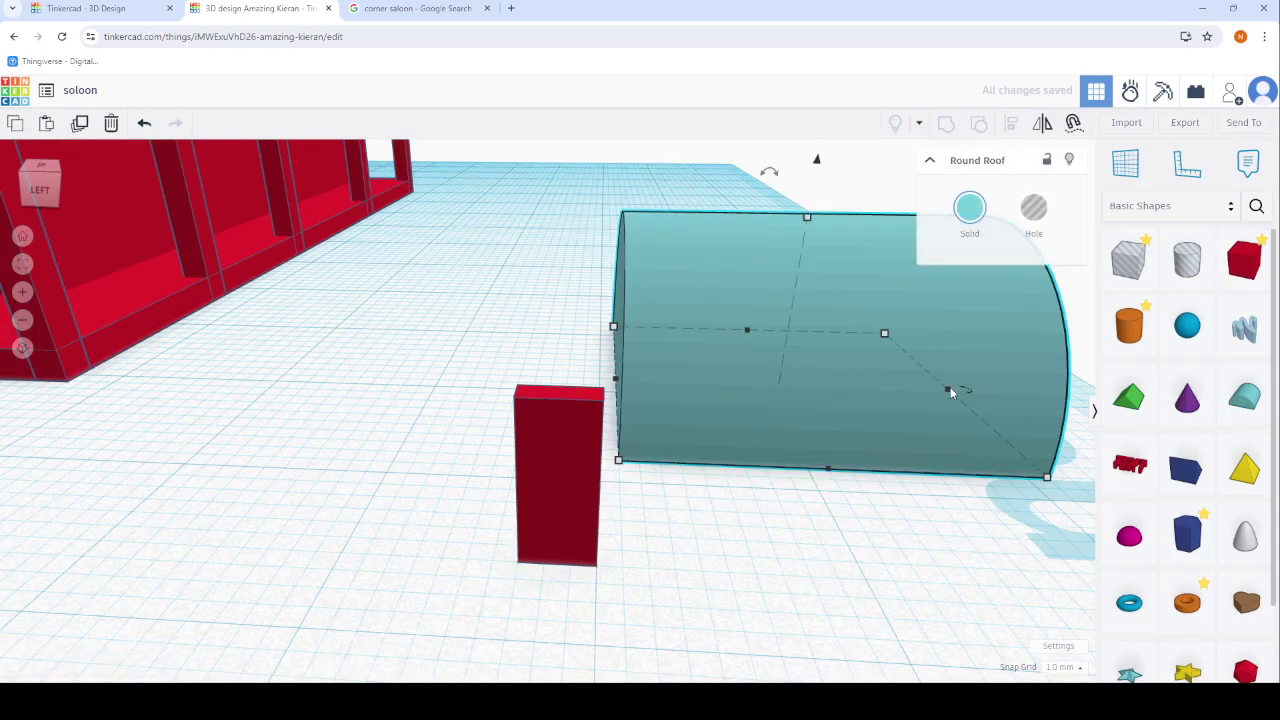
mouse_move(951, 392)
left_mouse_down()
mouse_move(687, 376)
mouse_move(647, 409)
mouse_move(830, 395)
left_mouse_up()
mouse_move(763, 394)
right_mouse_down()
mouse_move(713, 556)
mouse_move(700, 450)
right_mouse_up()
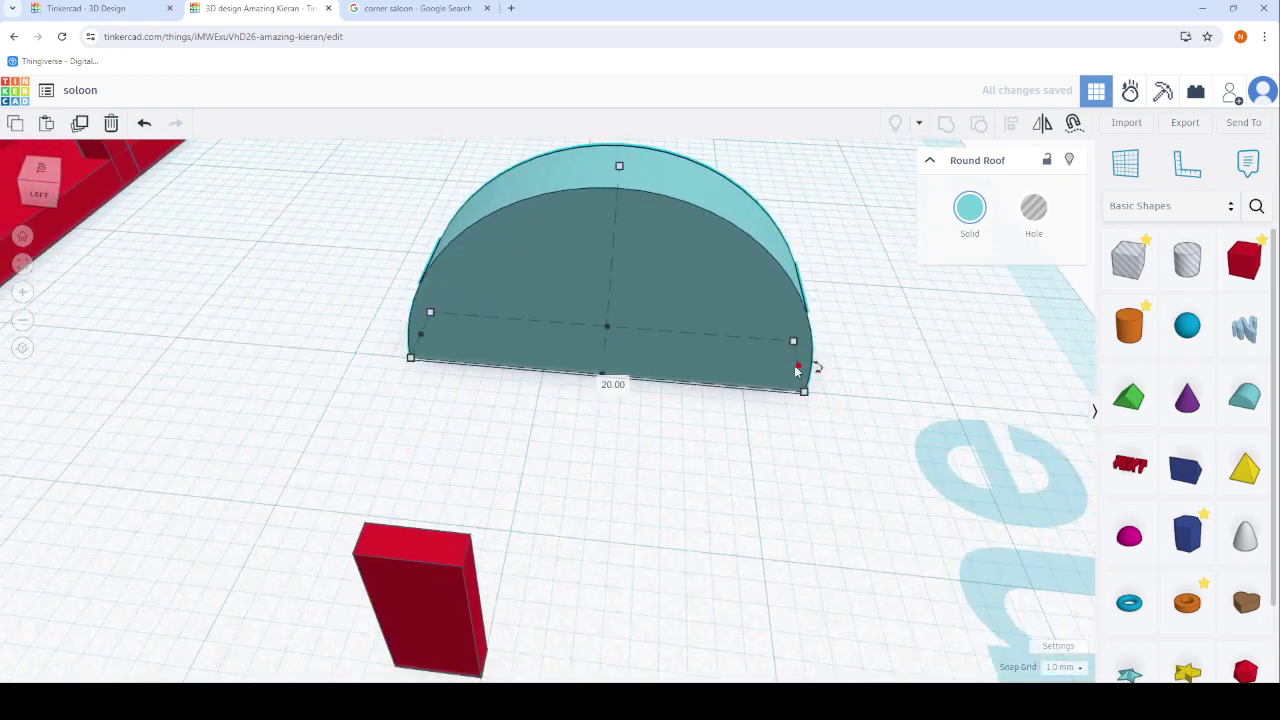
left_click_drag(808, 366, 567, 350)
left_click_drag(480, 165, 486, 249)
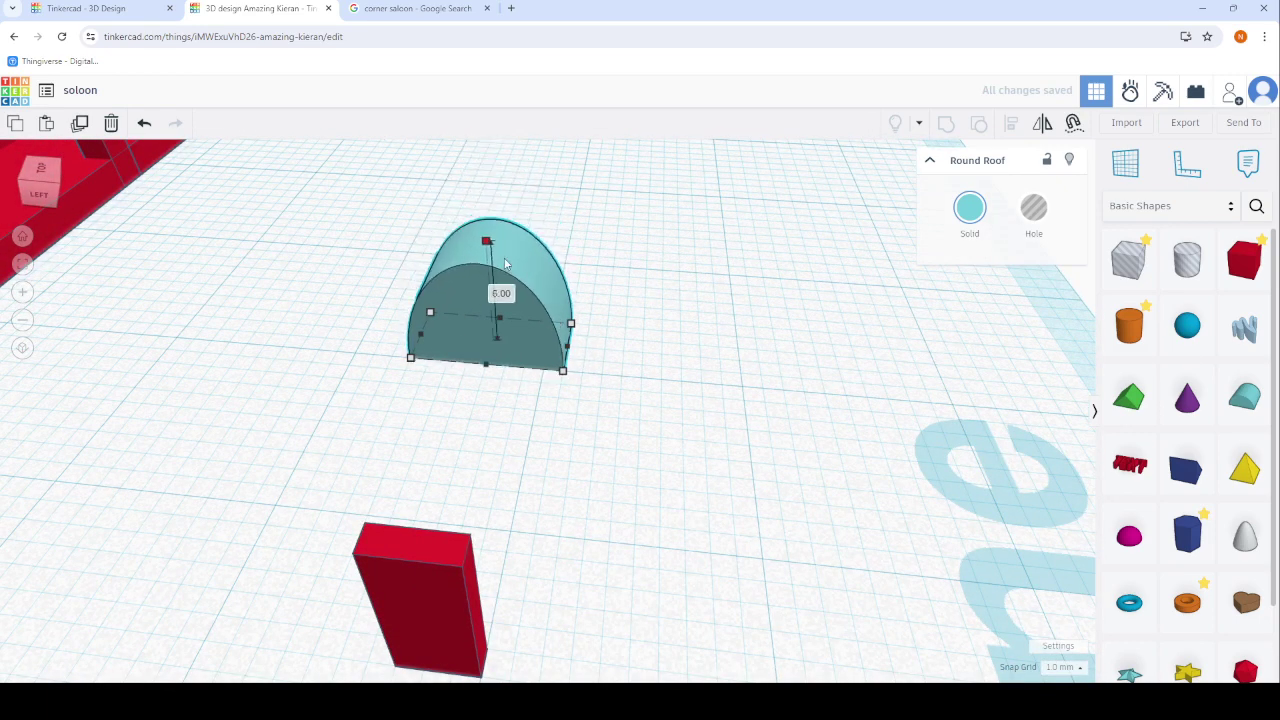
Move the round roof onto the red box, raised to 7.00 and turned lengthwise.
mouse_move(488, 315)
left_mouse_down()
mouse_move(487, 607)
mouse_move(426, 636)
left_mouse_up()
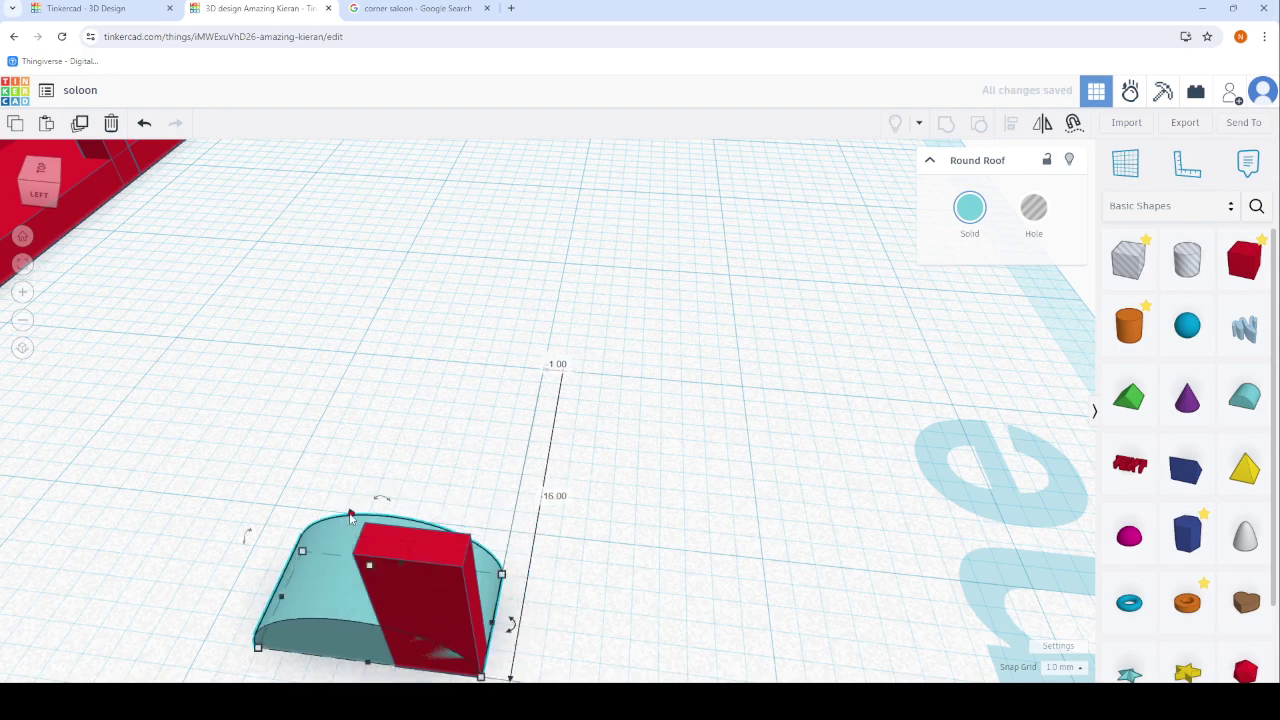
left_click_drag(350, 516, 323, 333)
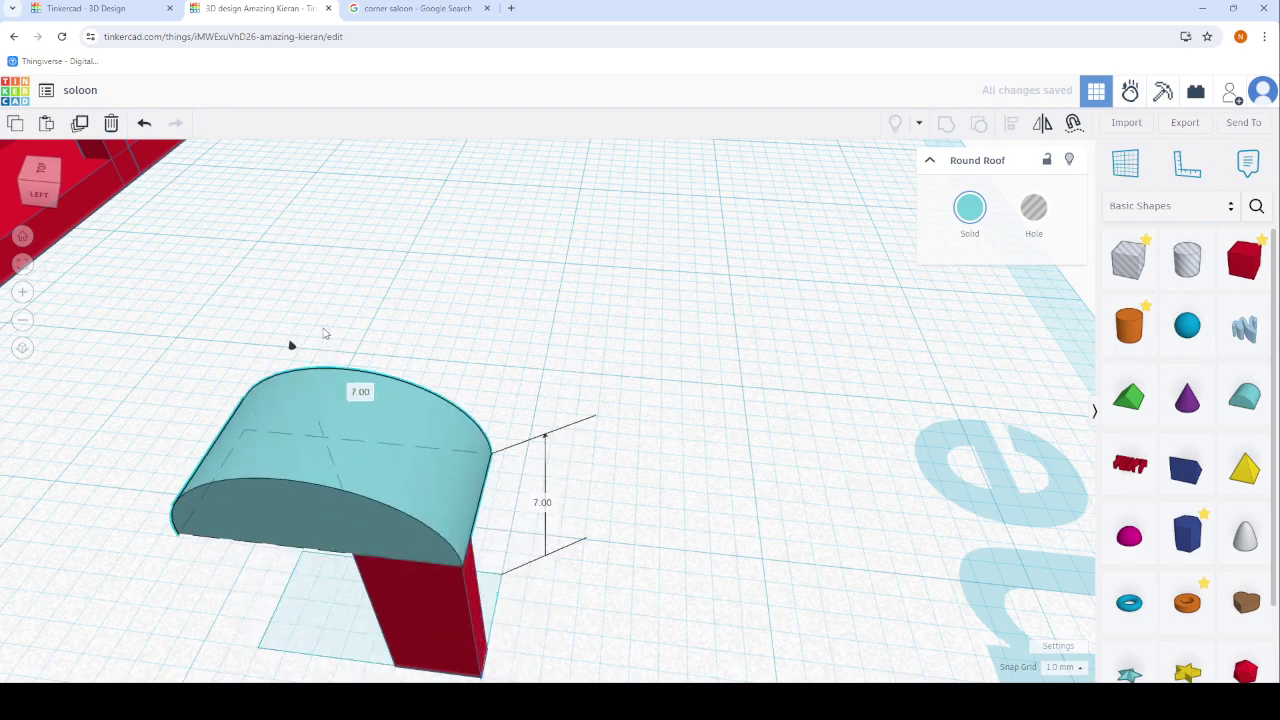
left_click_drag(212, 473, 368, 498)
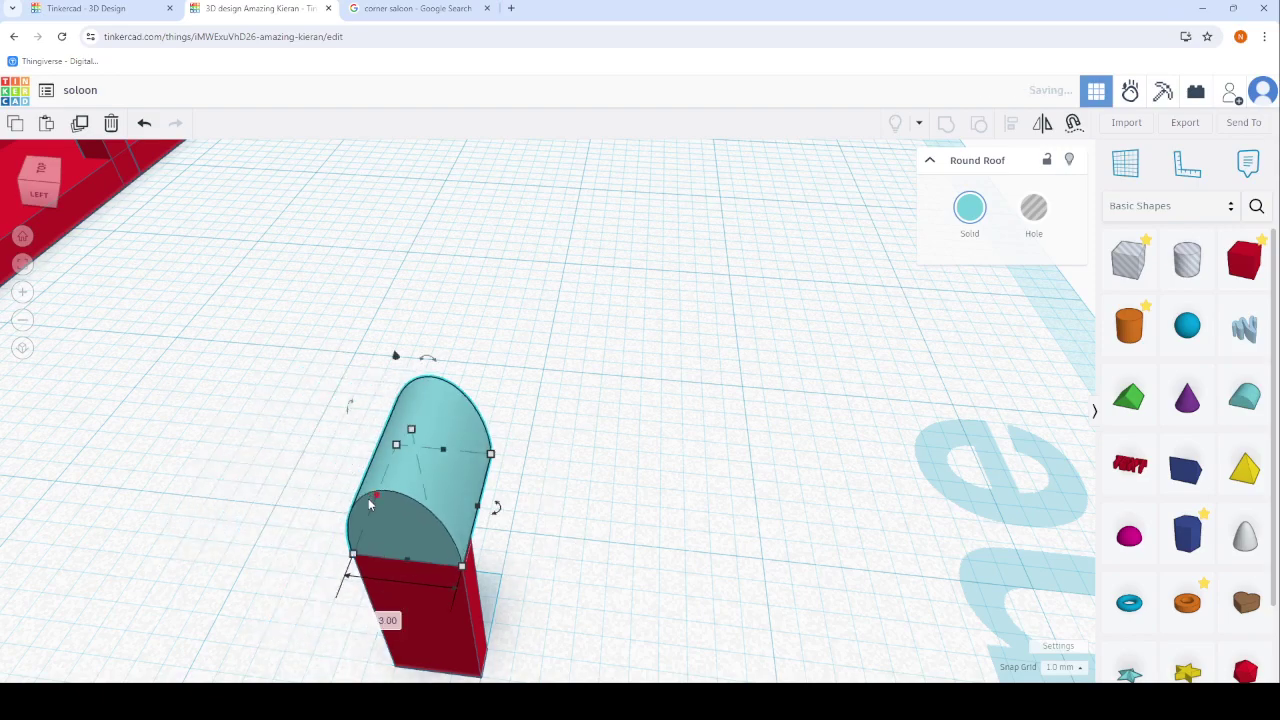
mouse_move(368, 498)
right_mouse_down()
mouse_move(323, 503)
mouse_move(491, 463)
mouse_move(206, 360)
right_mouse_up()
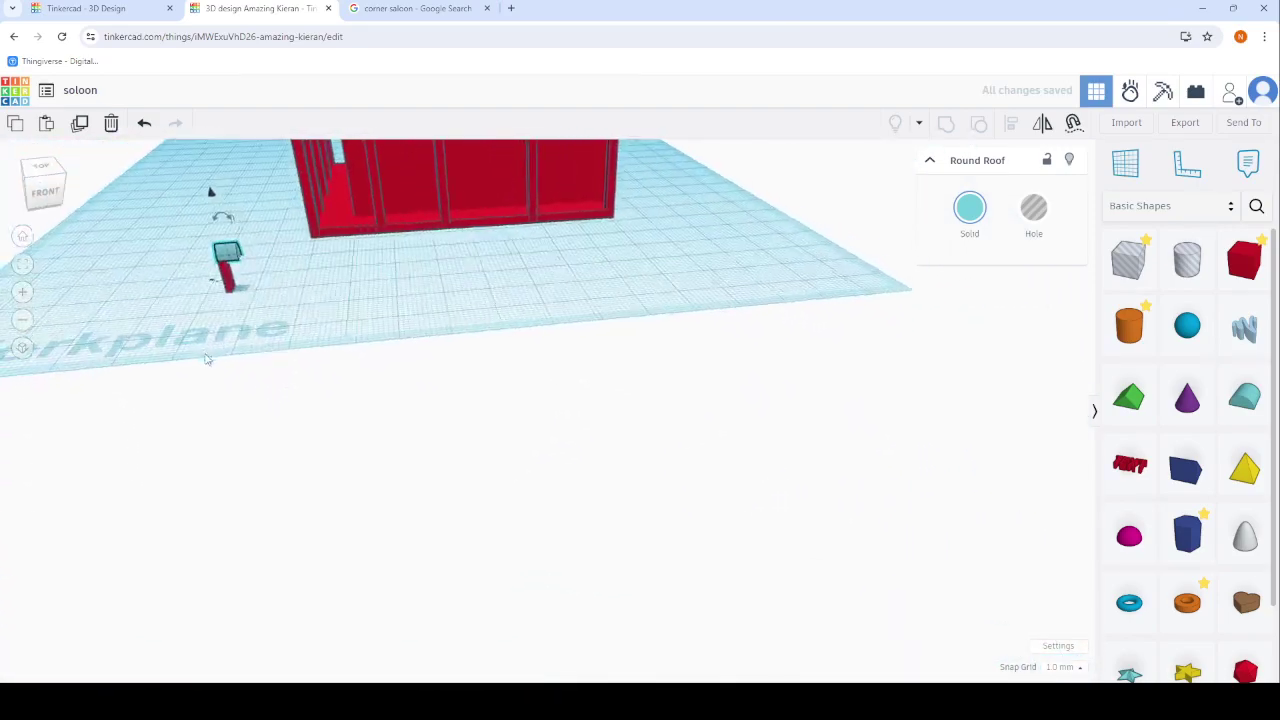
key("f")
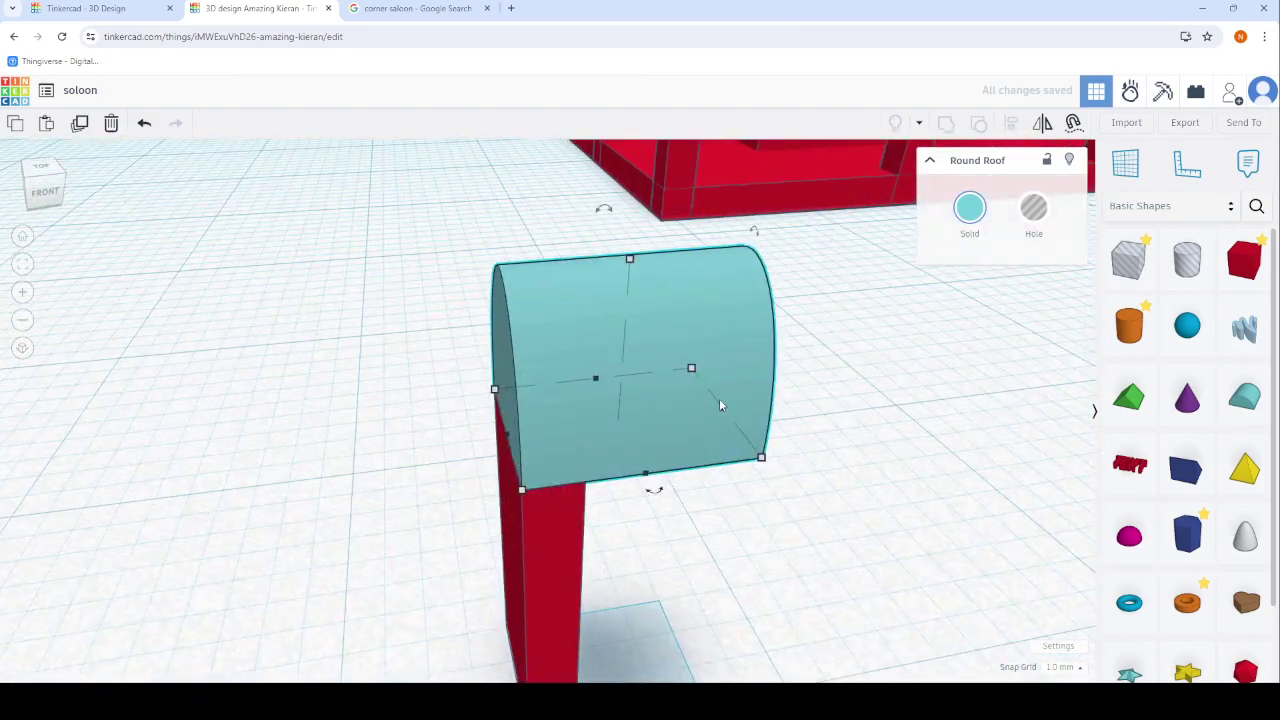
mouse_move(720, 408)
right_mouse_down()
mouse_move(280, 375)
mouse_move(529, 357)
mouse_move(686, 420)
right_mouse_up()
scroll(280, 375, "down", 5)
scroll(686, 420, "up", 5)
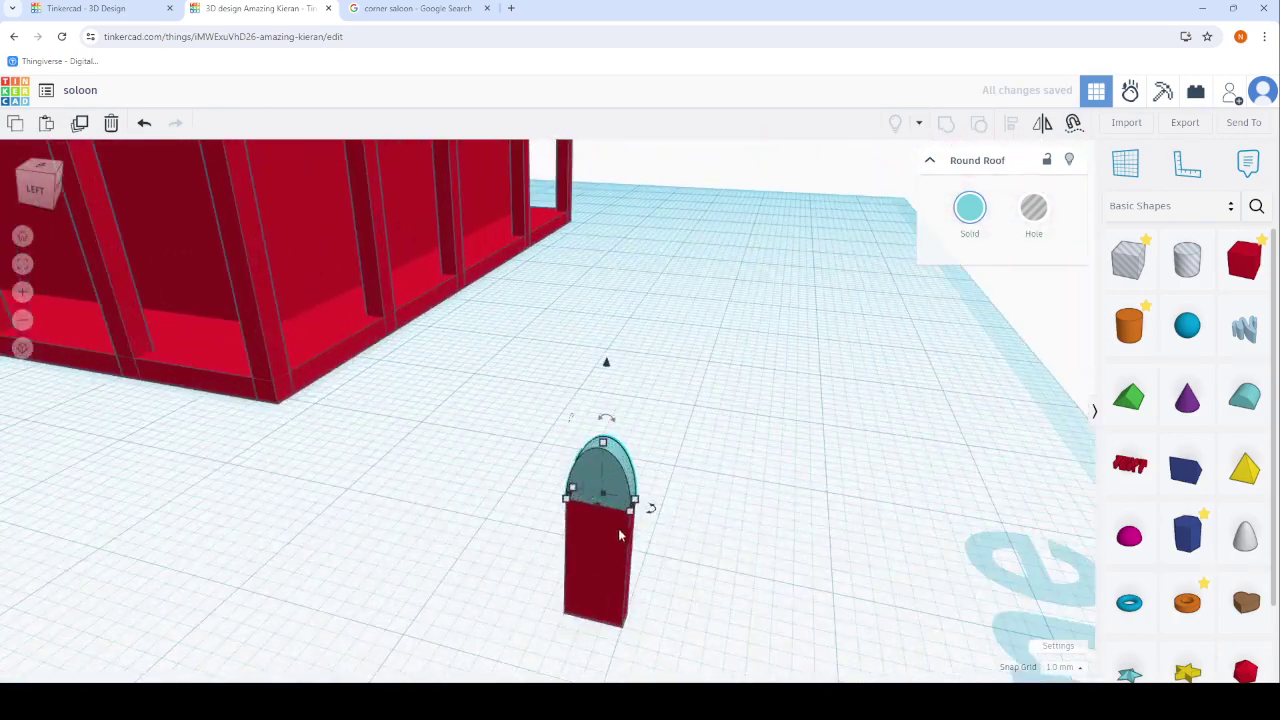
scroll(618, 535, "up", 3)
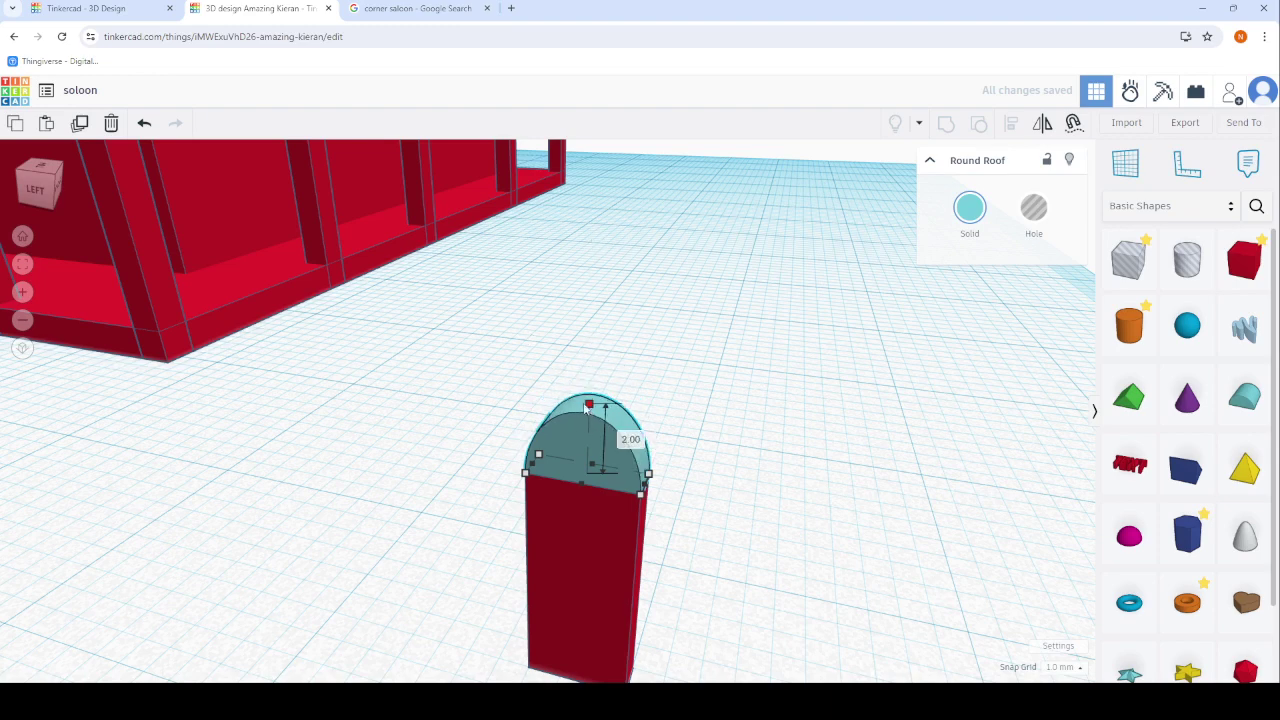
Inspect how the round roof sits on the red box from several angles.
left_click(597, 624)
scroll(593, 610, "down", 3)
scroll(600, 615, "up", 3)
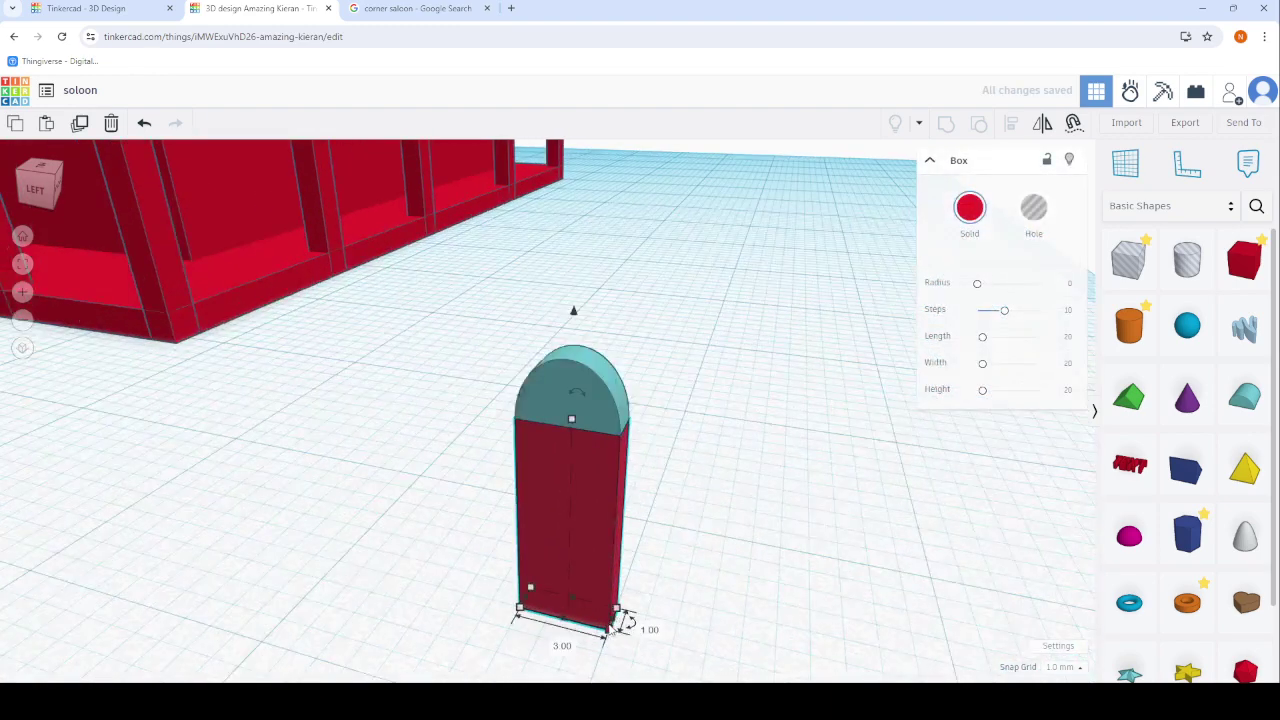
left_click(600, 414)
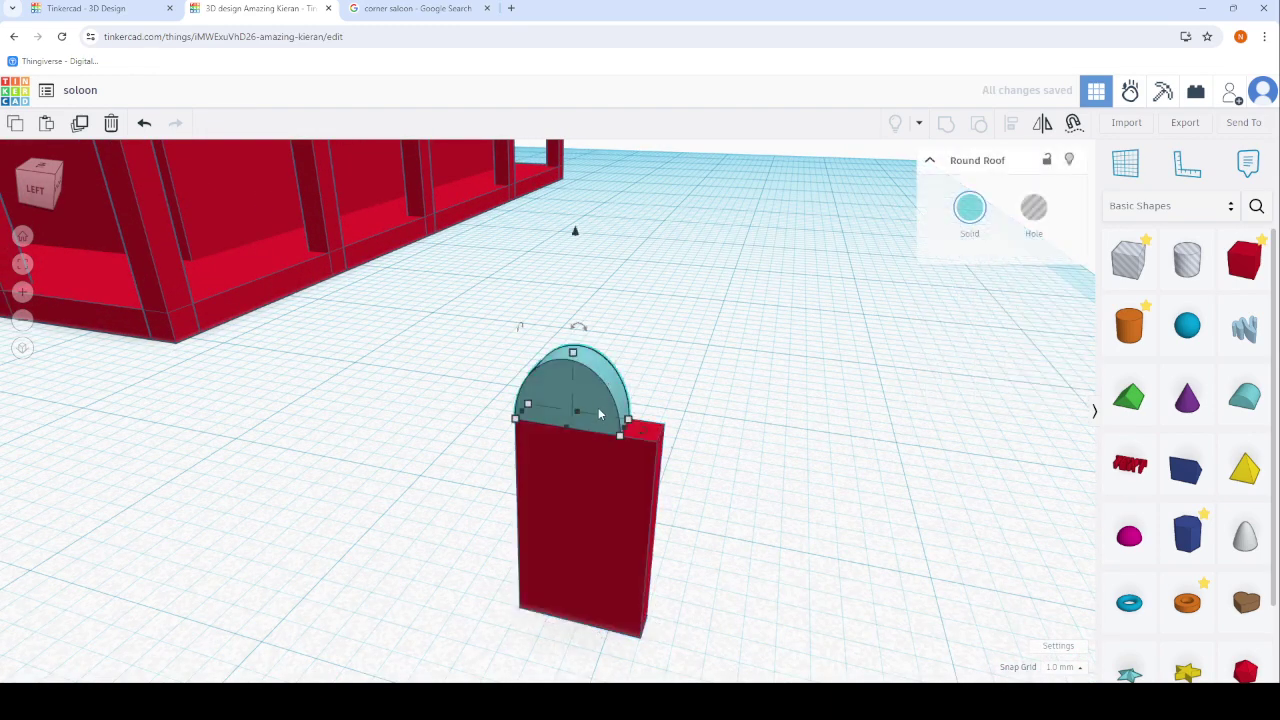
left_click(715, 435)
right_click_drag(715, 435, 660, 437)
scroll(691, 429, "down", 3)
scroll(409, 360, "up", 2)
scroll(476, 520, "up", 3)
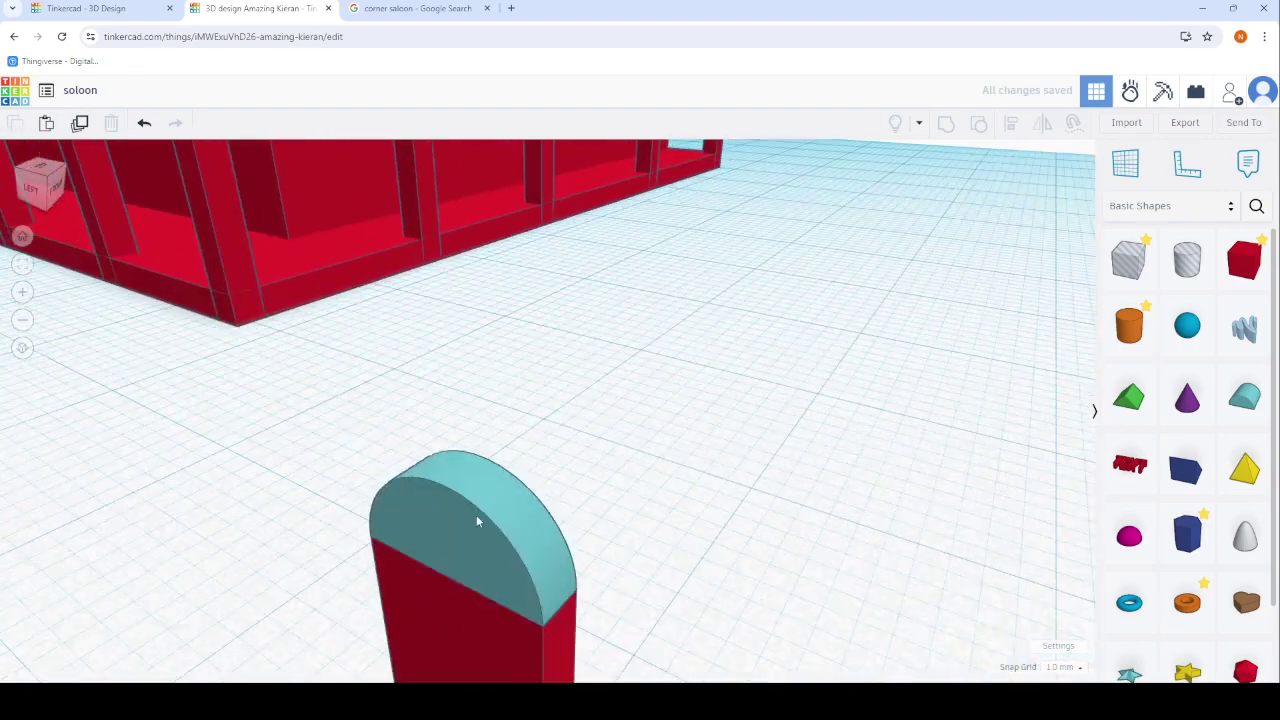
left_click(477, 520)
scroll(437, 607, "down", 1)
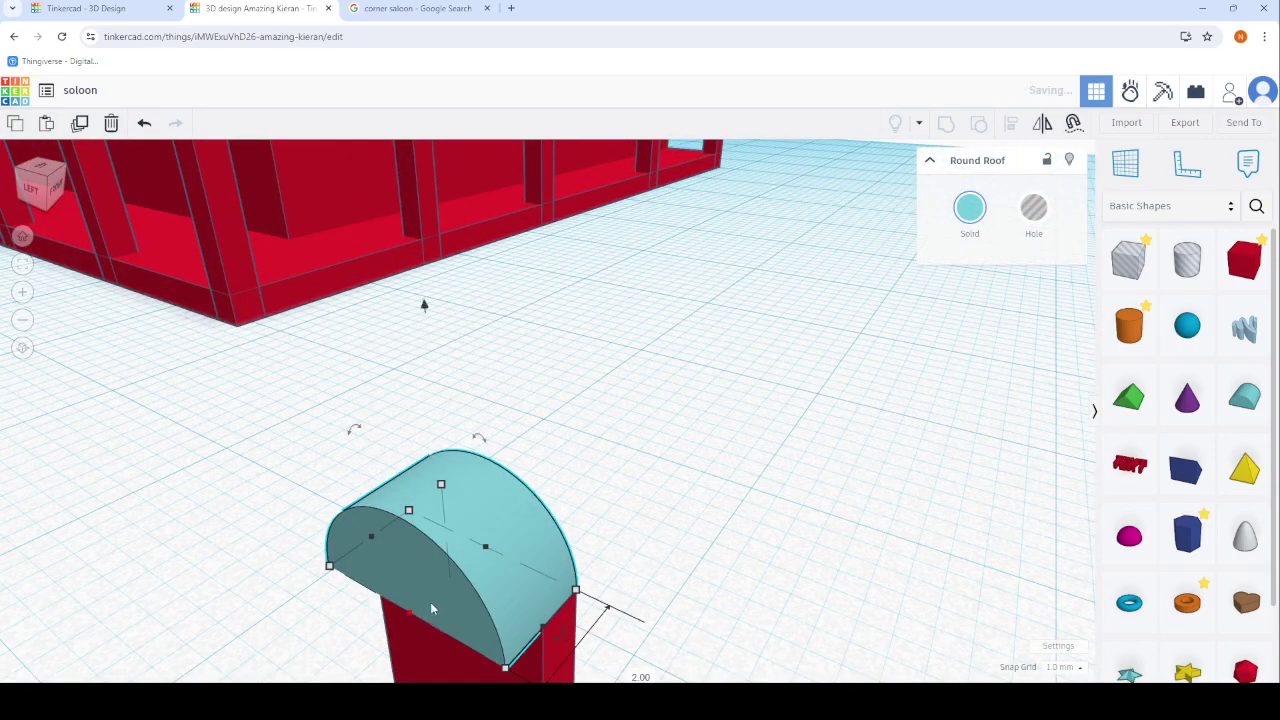
right_click_drag(430, 602, 477, 571)
scroll(491, 621, "down", 2)
right_click_drag(491, 621, 540, 570)
scroll(543, 558, "down", 3)
scroll(563, 548, "up", 3)
scroll(563, 548, "up", 2)
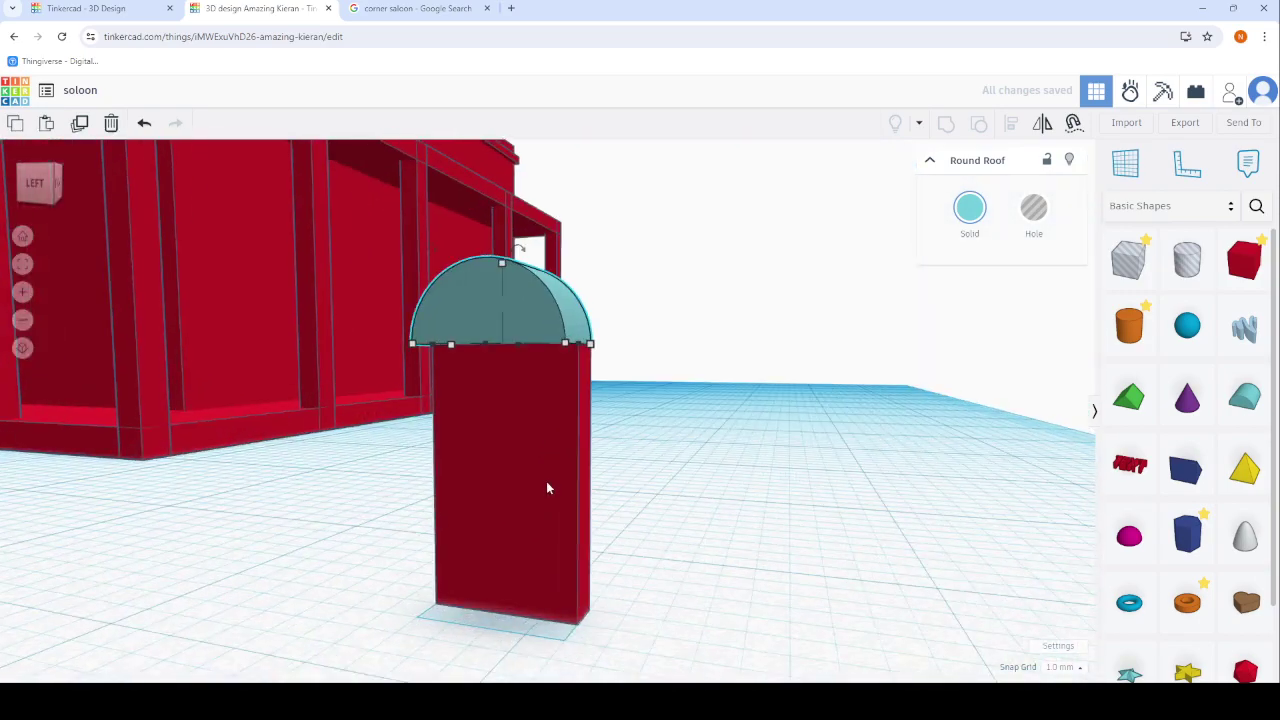
right_click_drag(548, 486, 523, 546)
Lower the round roof onto the pillar top and re-center it over the pillar.
key("ctrl+Down")
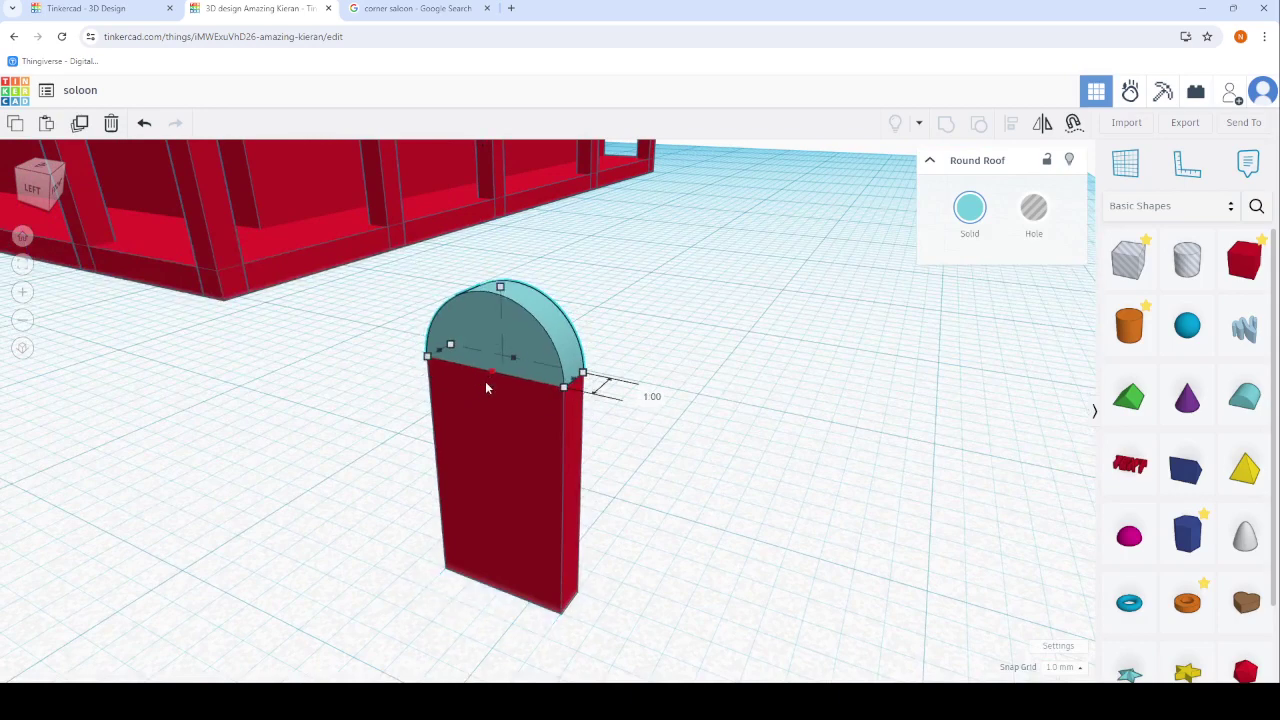
scroll(506, 289, "down", 3)
scroll(520, 303, "up", 2)
scroll(510, 378, "up", 1)
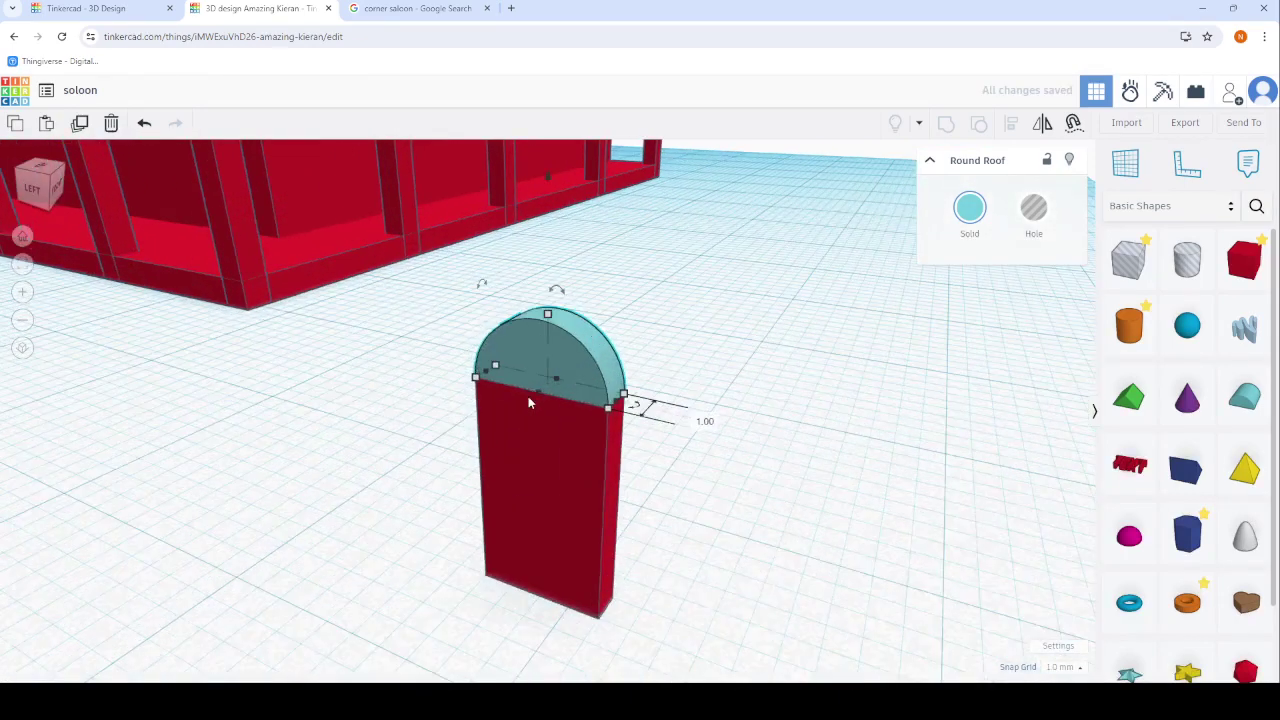
left_click_drag(540, 395, 531, 429)
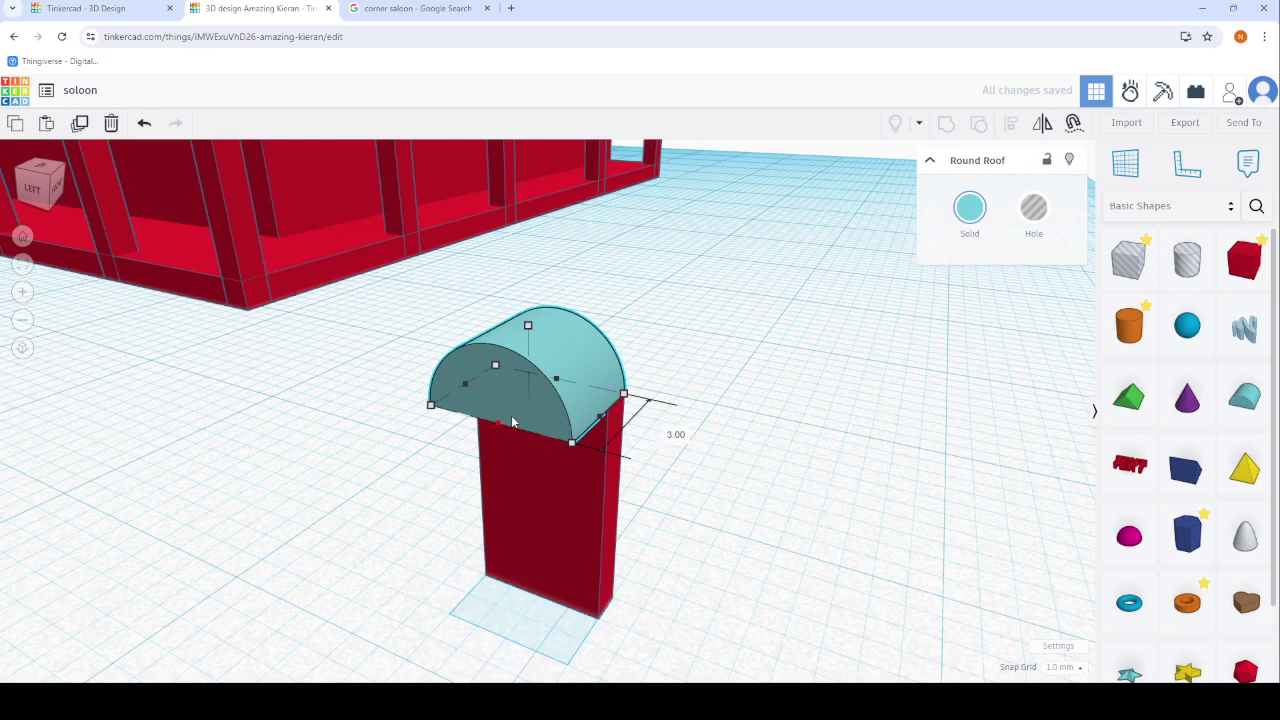
left_click_drag(531, 429, 535, 408)
Widen the red box pillar to 5.00 beneath the roof.
left_click(611, 459)
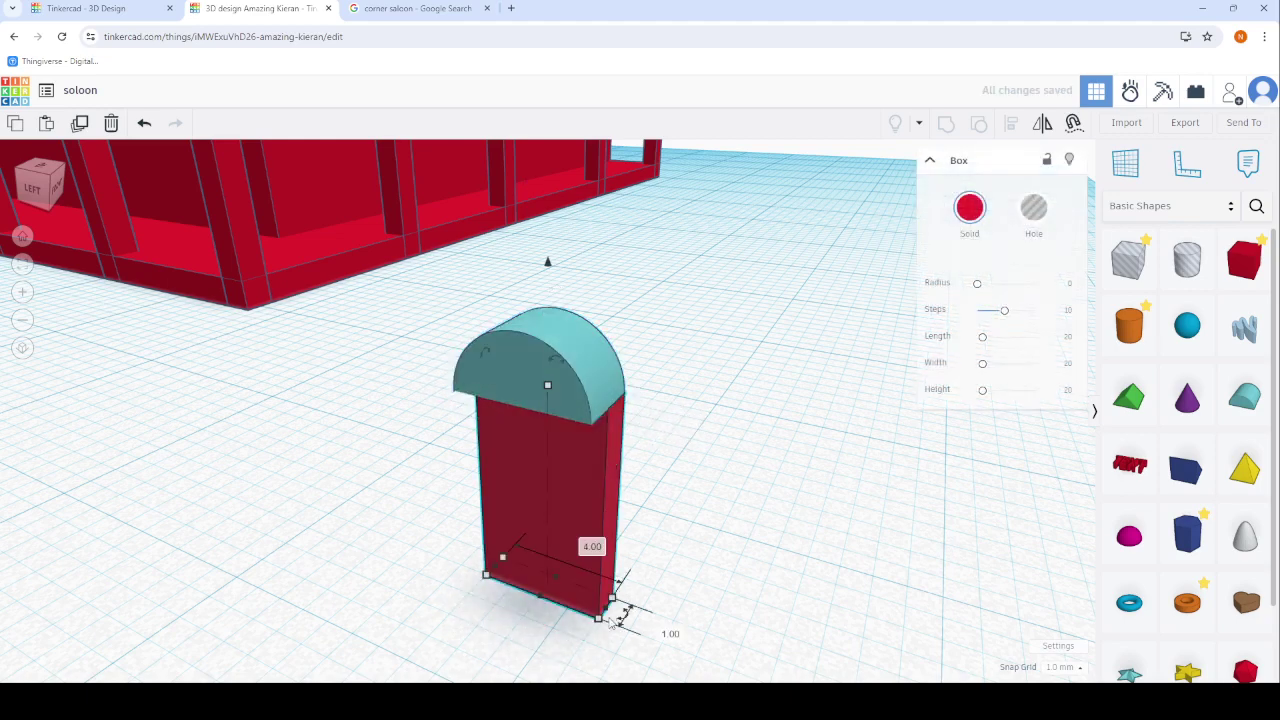
left_click_drag(608, 612, 632, 628)
left_click(549, 402)
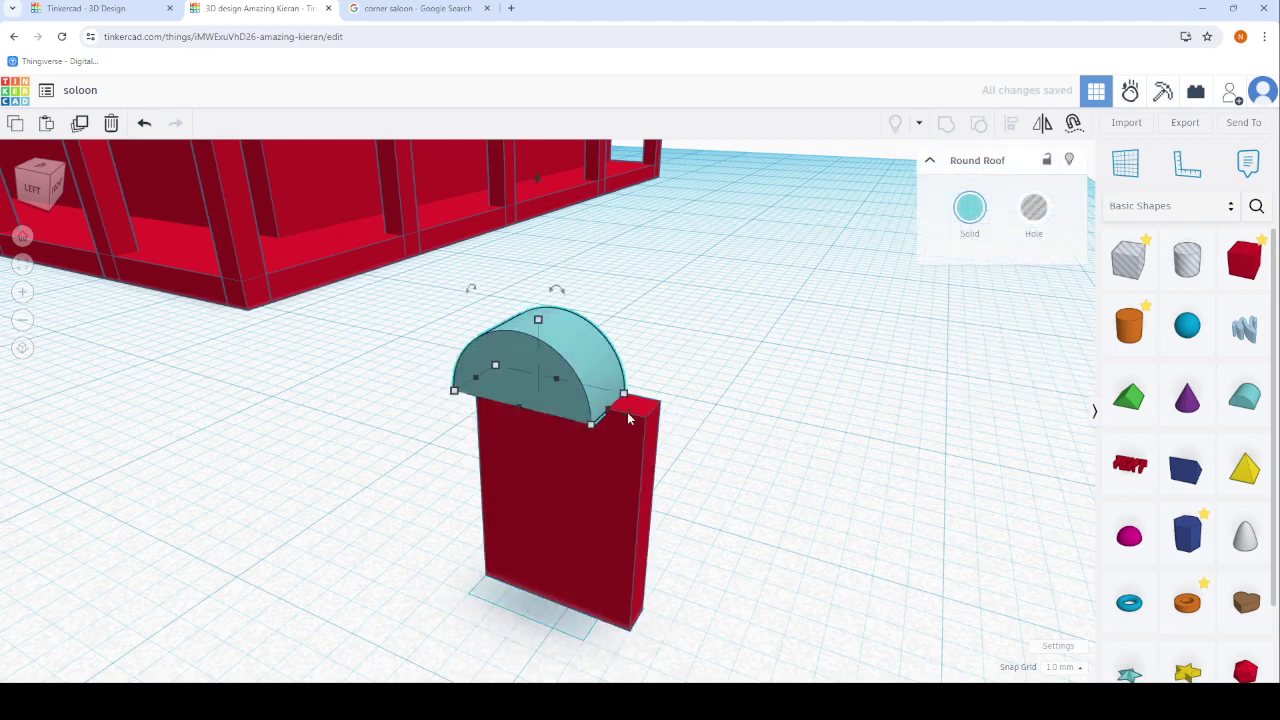
Shrink the red box to a 1.00-thin slab.
left_click(789, 537)
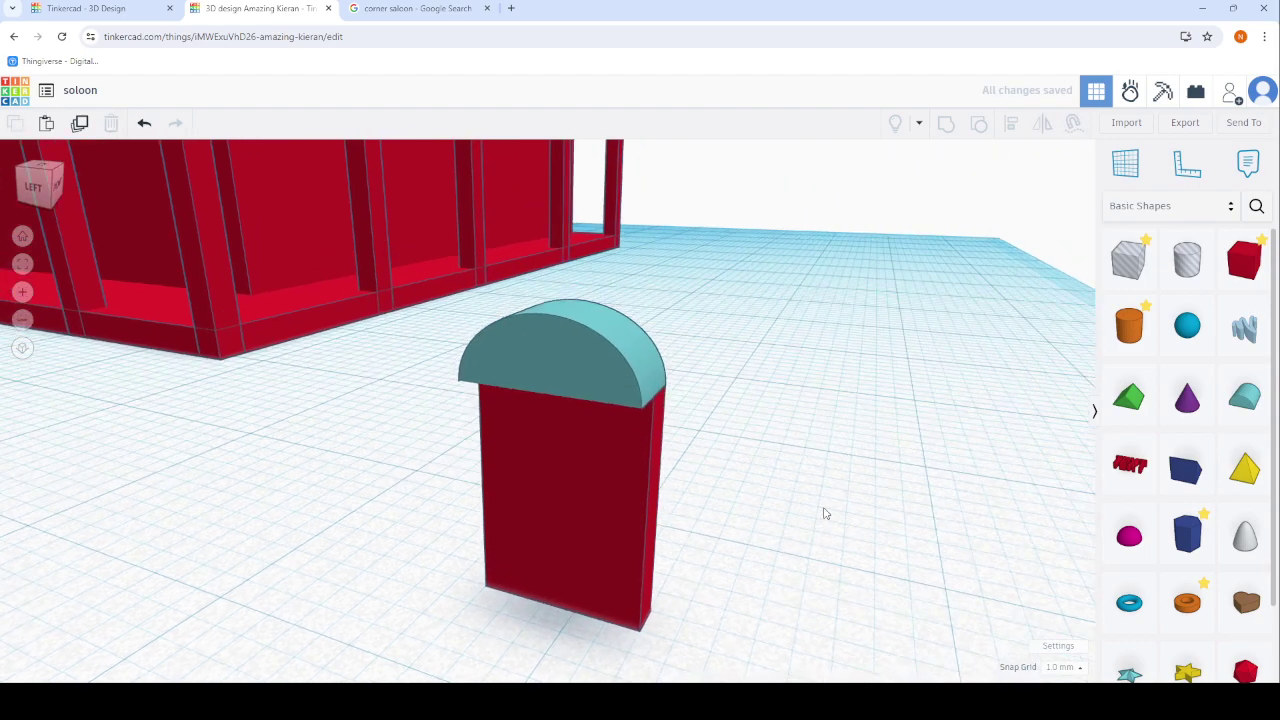
right_click_drag(789, 537, 1013, 440)
left_click(573, 584)
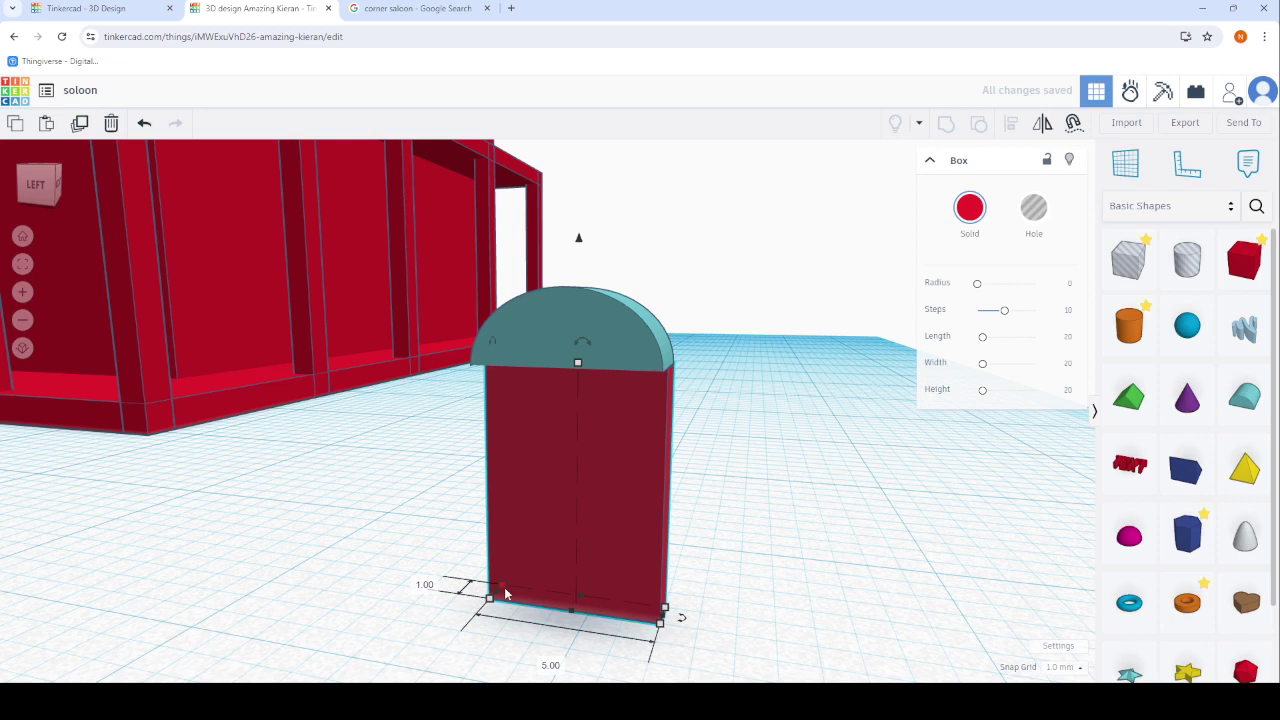
left_click_drag(505, 593, 617, 617)
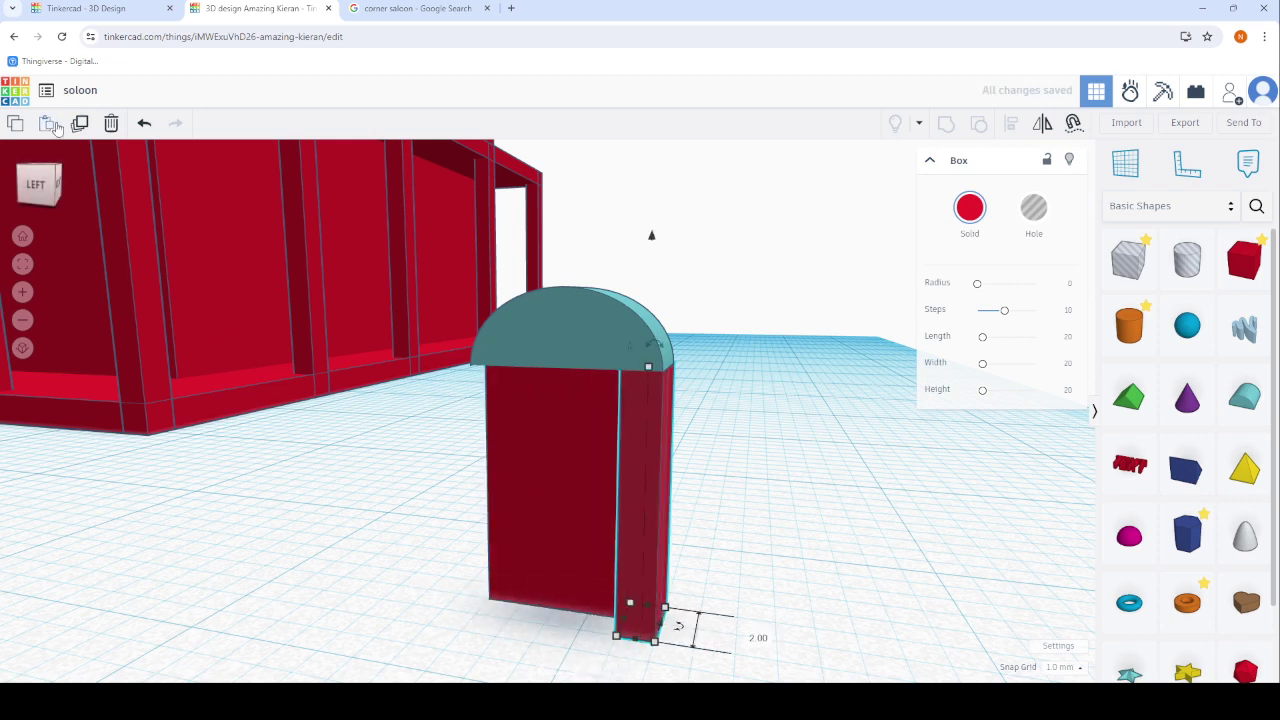
Duplicate the thin slab and move the copy to the arch's left side.
left_click(88, 136)
key("Down")
key("Down")
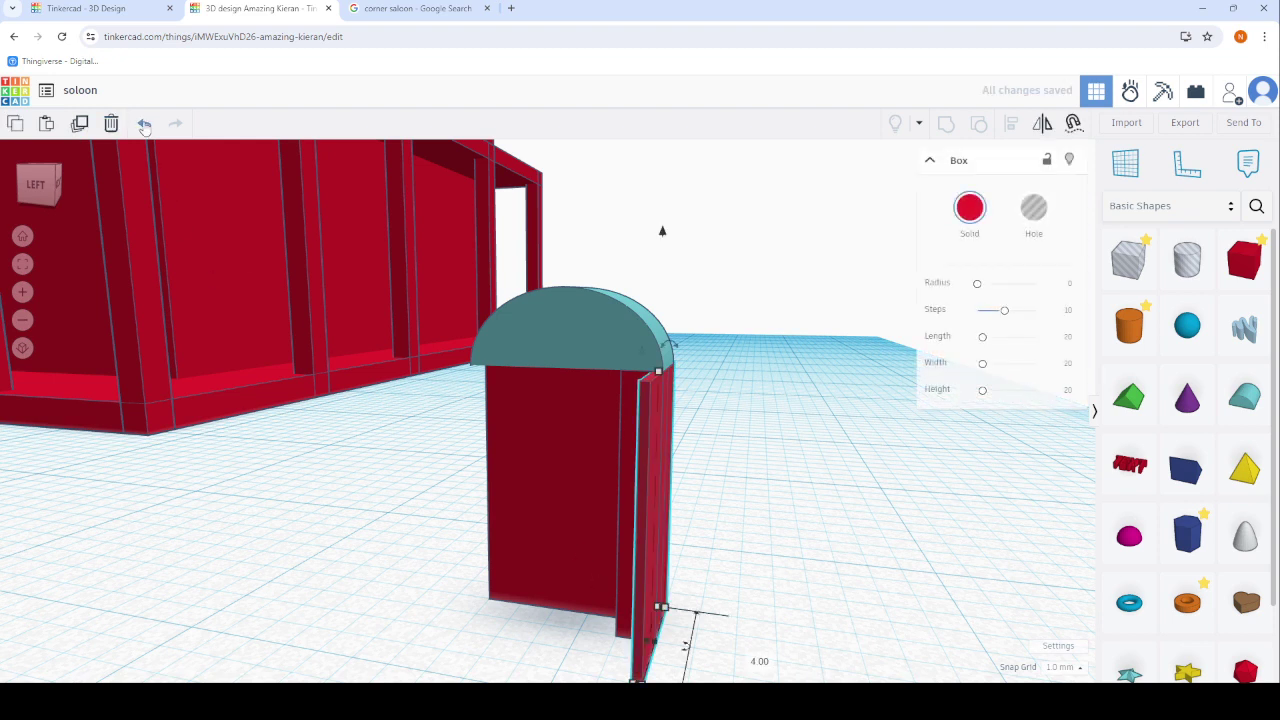
left_click(144, 123)
left_click(631, 545)
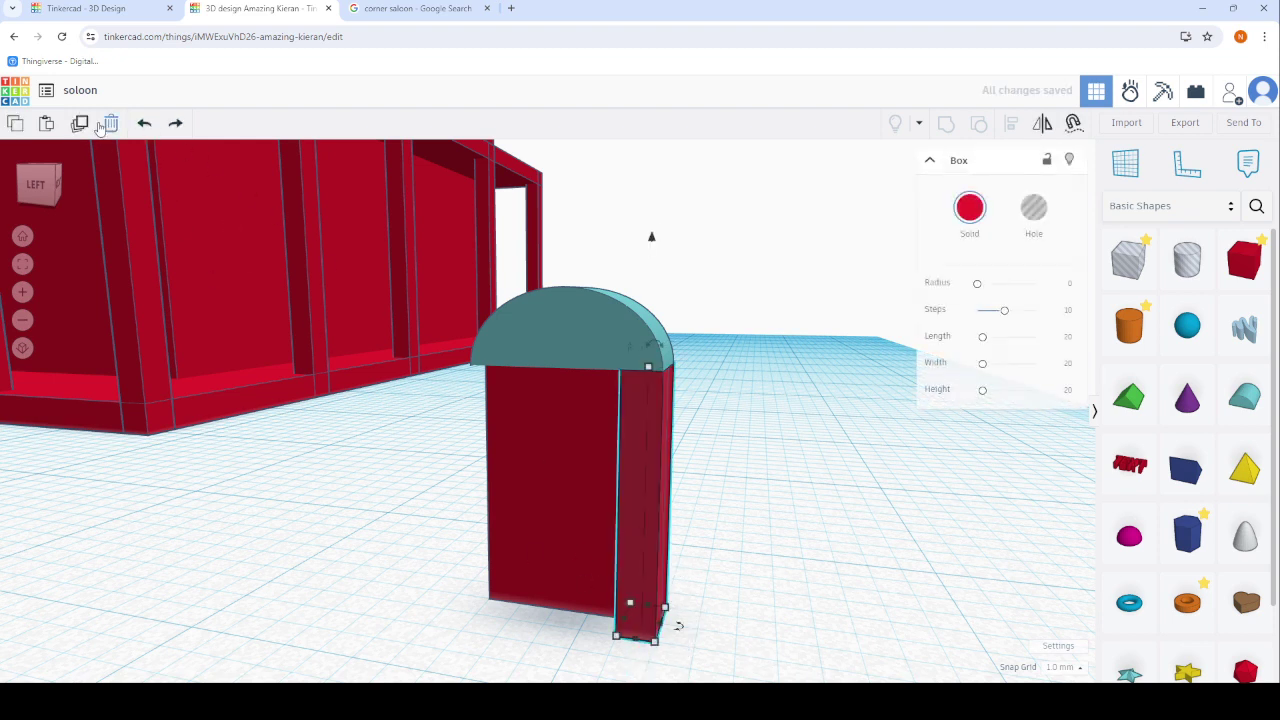
key("ctrl+d")
left_click_drag(606, 426, 483, 419)
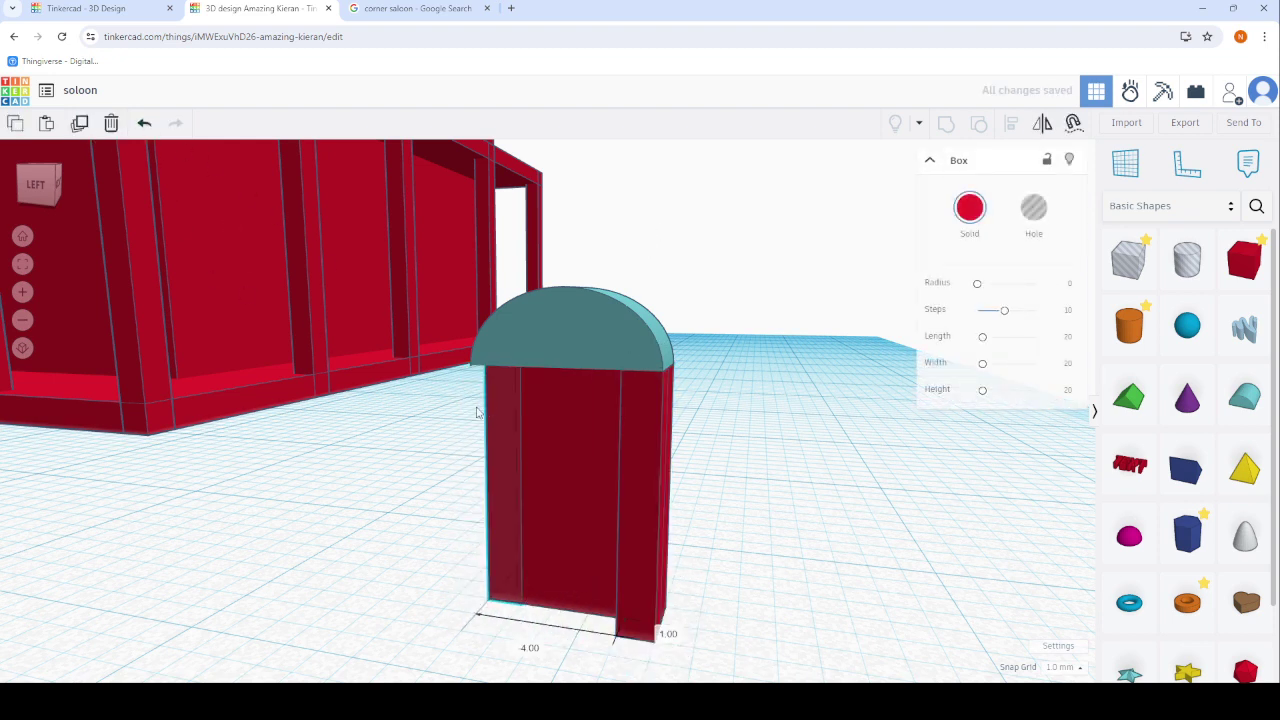
Delete the extra right front slab and the narrow left slab.
scroll(499, 460, "down", 5)
mouse_move(499, 460)
right_mouse_down()
mouse_move(920, 463)
mouse_move(789, 474)
right_mouse_up()
scroll(514, 471, "up", 5)
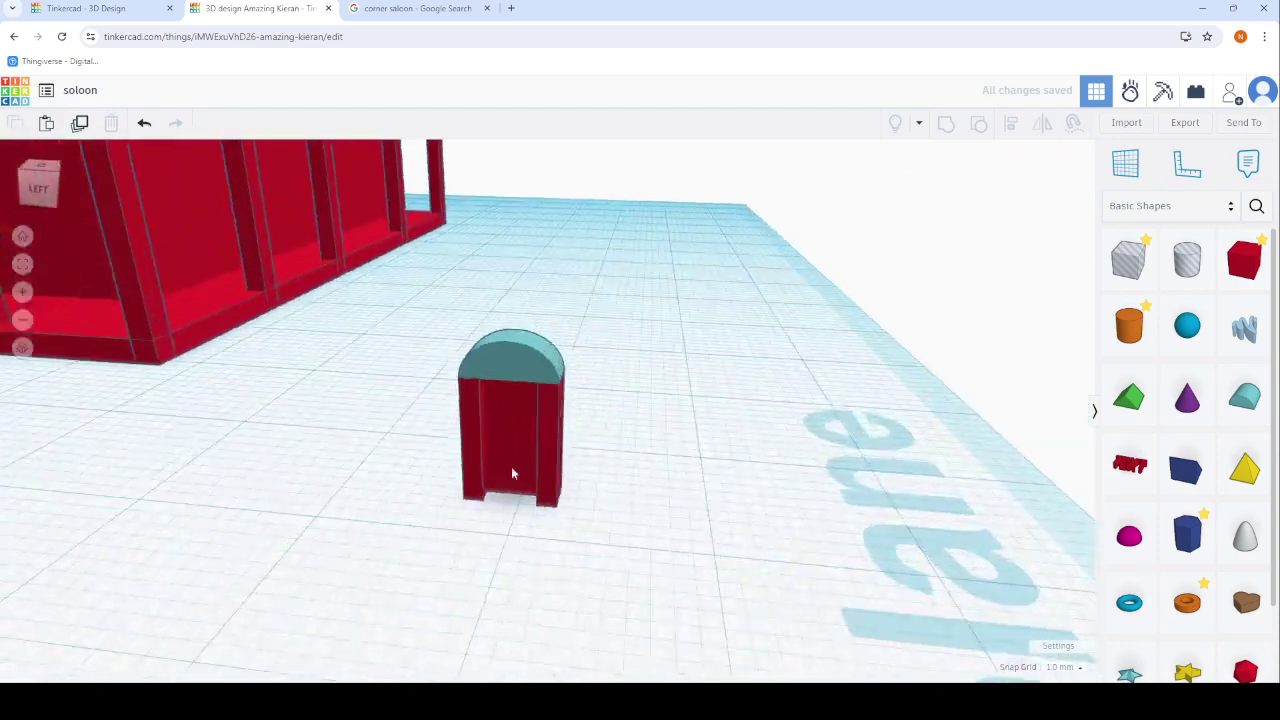
scroll(539, 394, "up", 3)
left_click(640, 492)
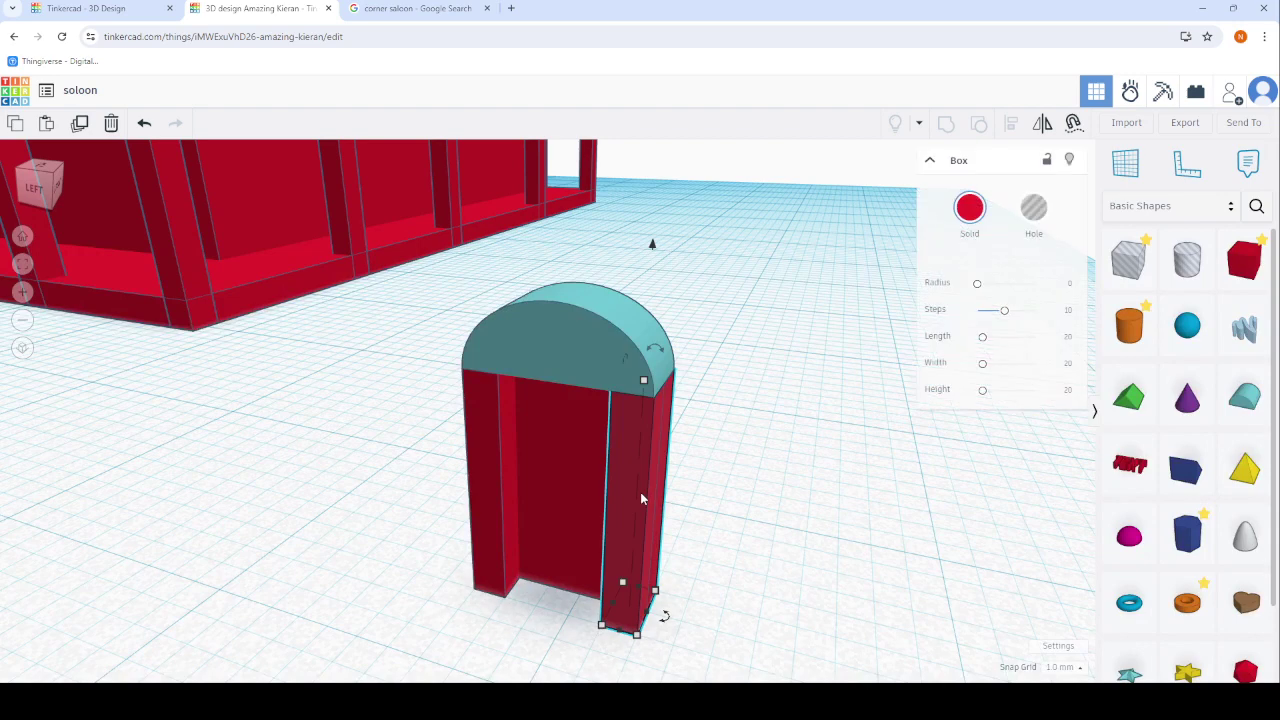
key("Delete")
left_click(494, 462)
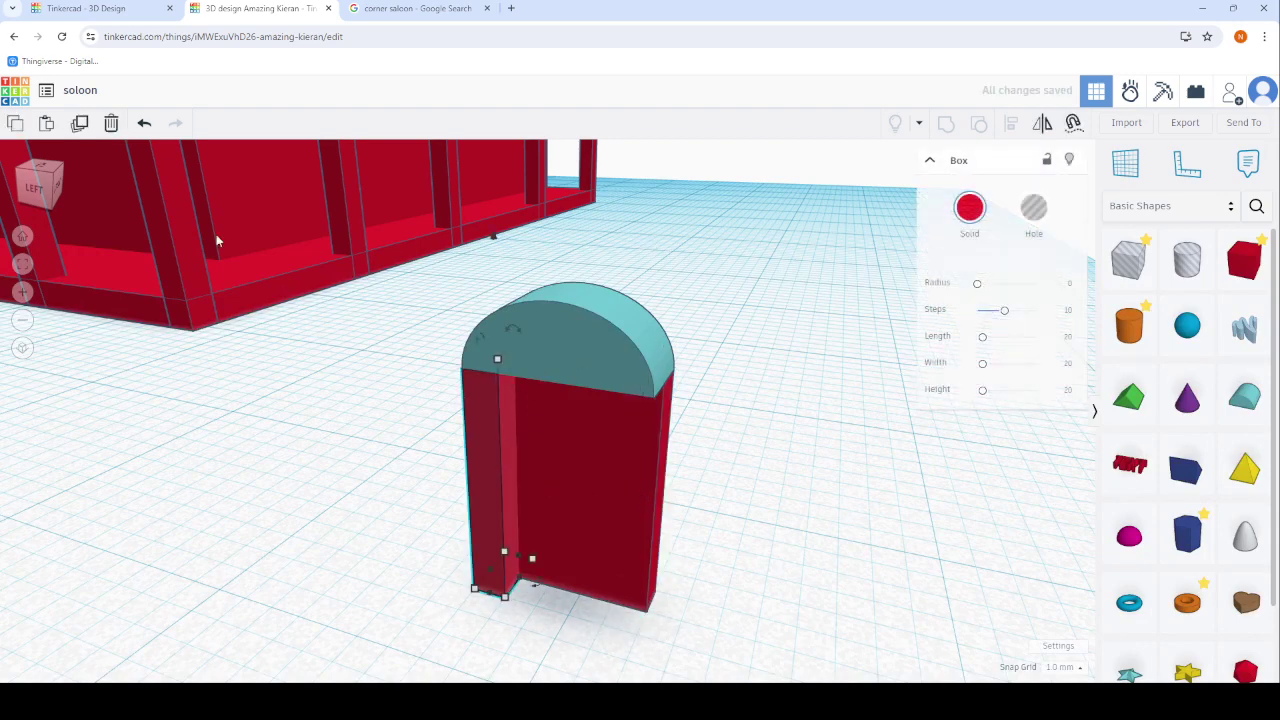
key("Delete")
Marquee-select the red block and round roof together as one arch.
mouse_move(482, 355)
right_mouse_down()
mouse_move(317, 380)
mouse_move(572, 384)
right_mouse_up()
left_click(572, 384)
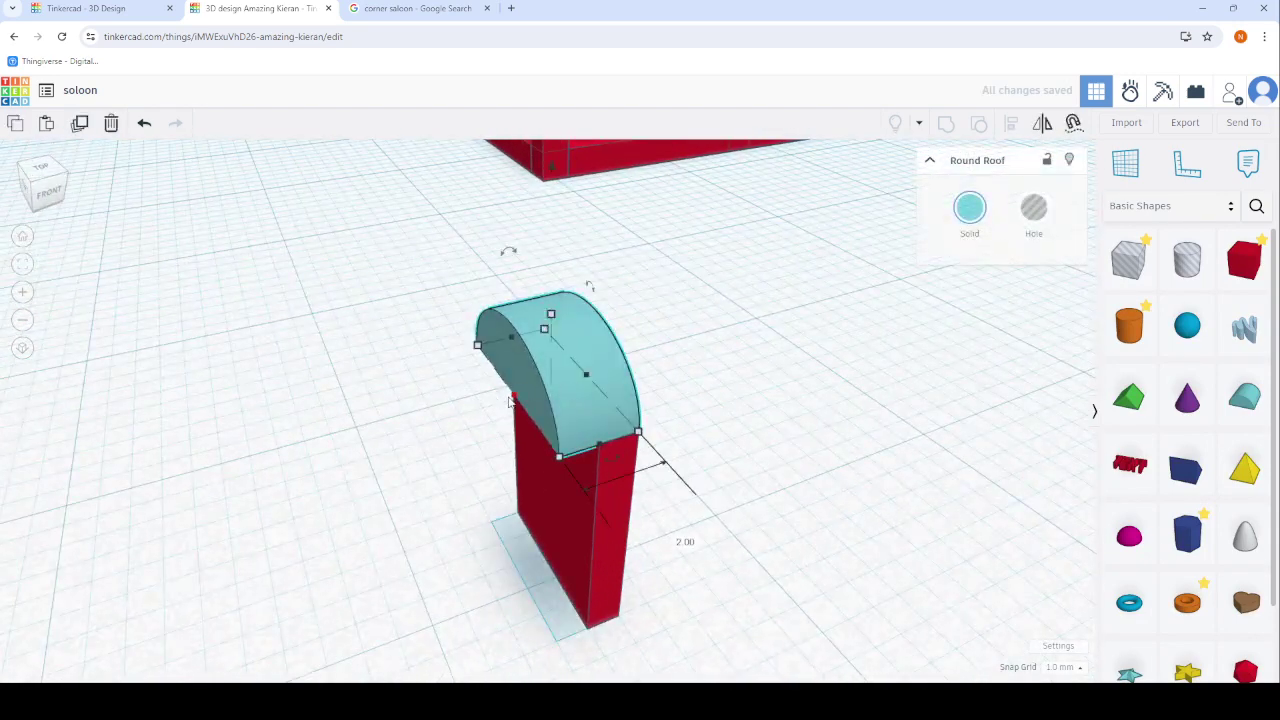
scroll(543, 394, "down", 5)
scroll(700, 486, "down", 3)
left_click(808, 492)
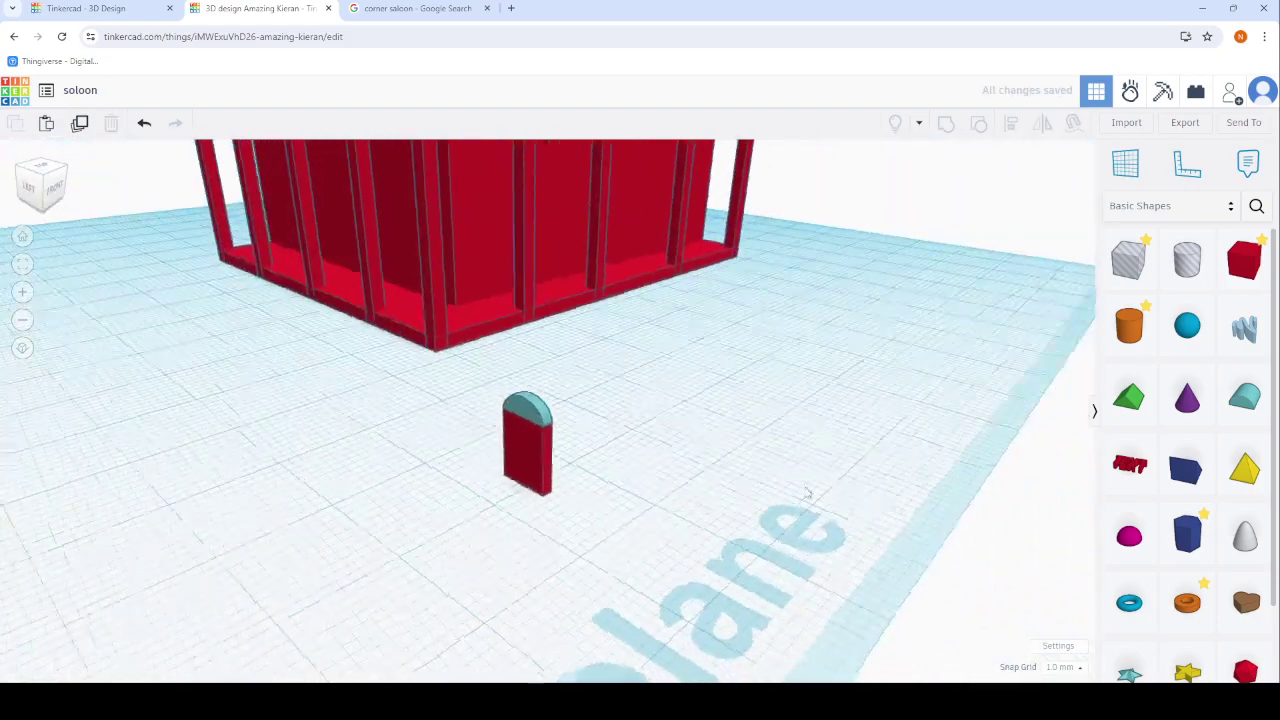
mouse_move(808, 492)
right_mouse_down()
mouse_move(666, 477)
mouse_move(365, 513)
right_mouse_up()
left_click_drag(478, 603, 478, 580)
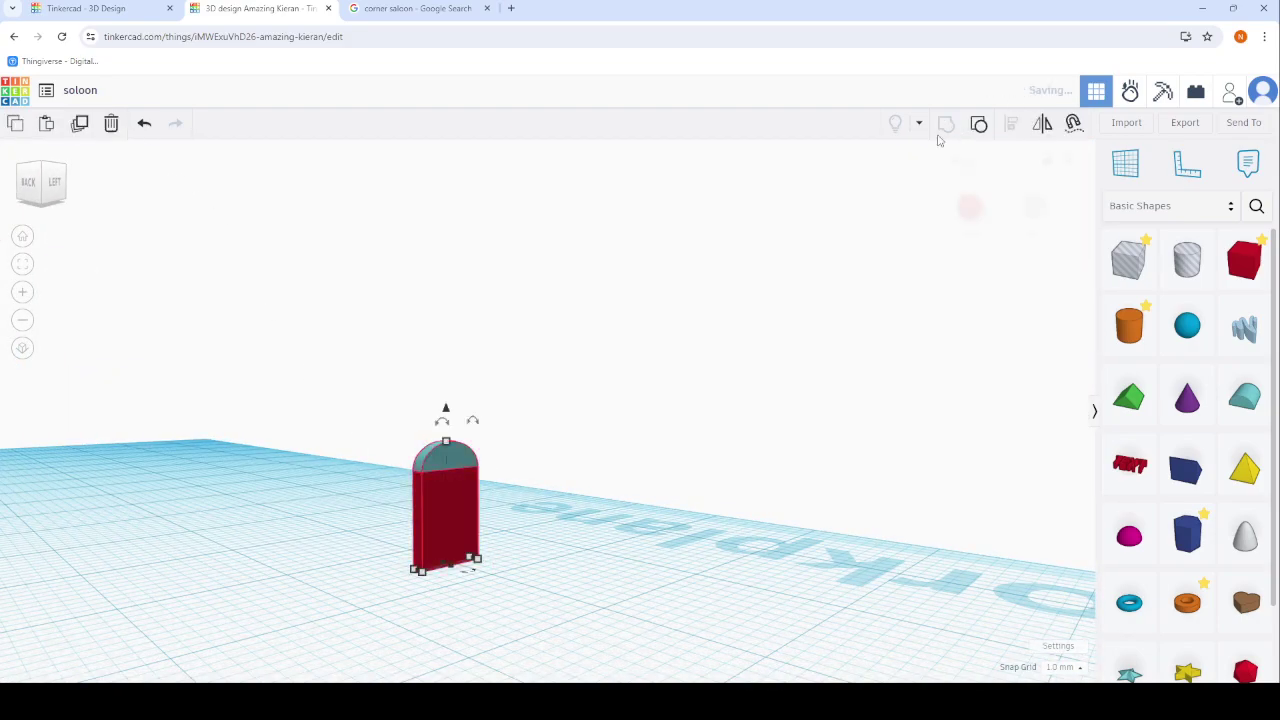
Bring the arch over to the saloon building.
mouse_move(666, 480)
right_mouse_down()
mouse_move(686, 474)
mouse_move(284, 542)
right_mouse_up()
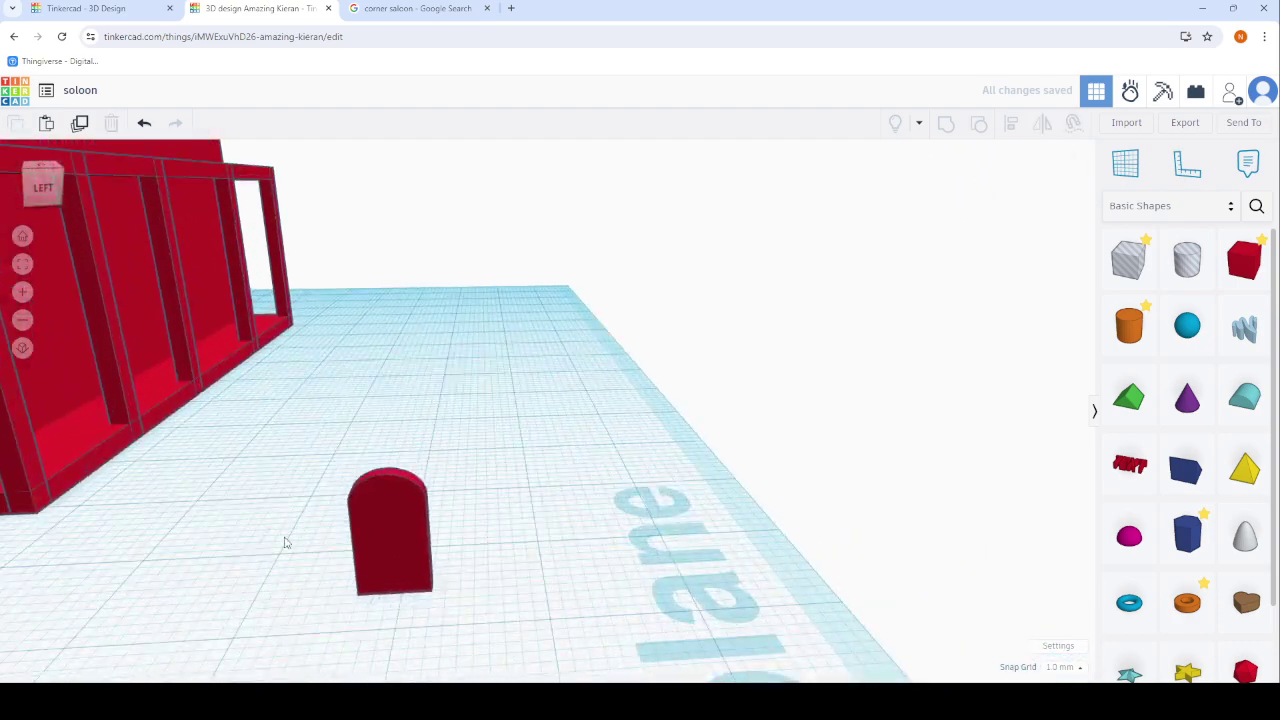
mouse_move(396, 564)
left_mouse_down()
mouse_move(266, 446)
mouse_move(180, 420)
left_mouse_up()
mouse_move(180, 420)
right_mouse_down()
mouse_move(414, 486)
mouse_move(157, 430)
mouse_move(429, 671)
mouse_move(634, 603)
mouse_move(603, 517)
right_mouse_up()
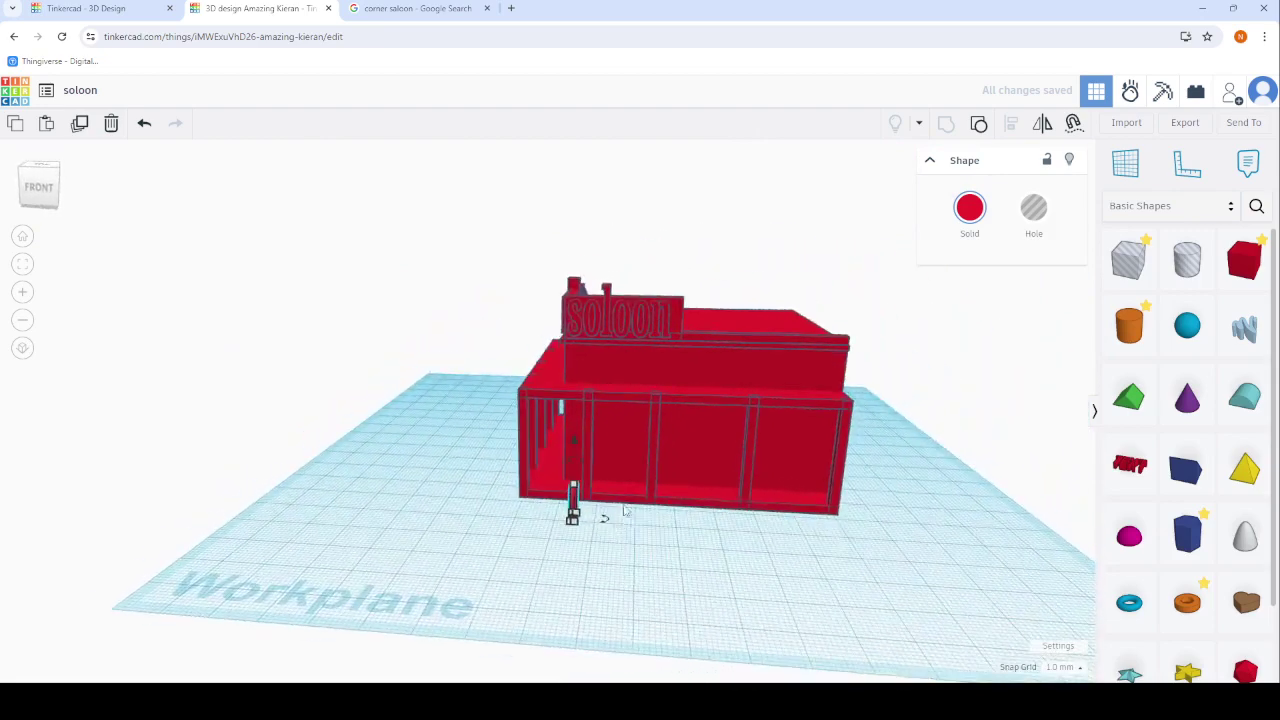
scroll(591, 479, "up", 3)
scroll(591, 479, "up", 1)
scroll(715, 580, "up", 1)
scroll(527, 566, "up", 2)
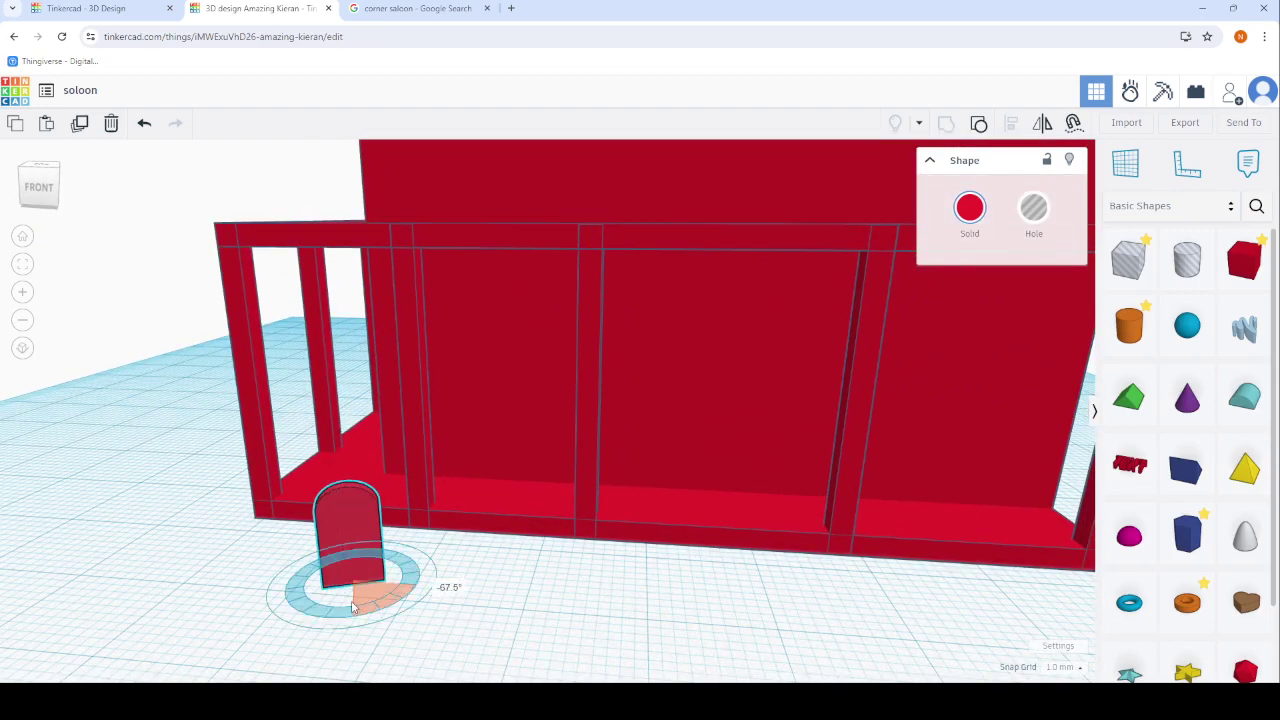
Rotate the arch to align with the back wall, push it flush, lift it and slide it right.
left_click_drag(335, 611, 520, 608)
left_click_drag(350, 535, 510, 475)
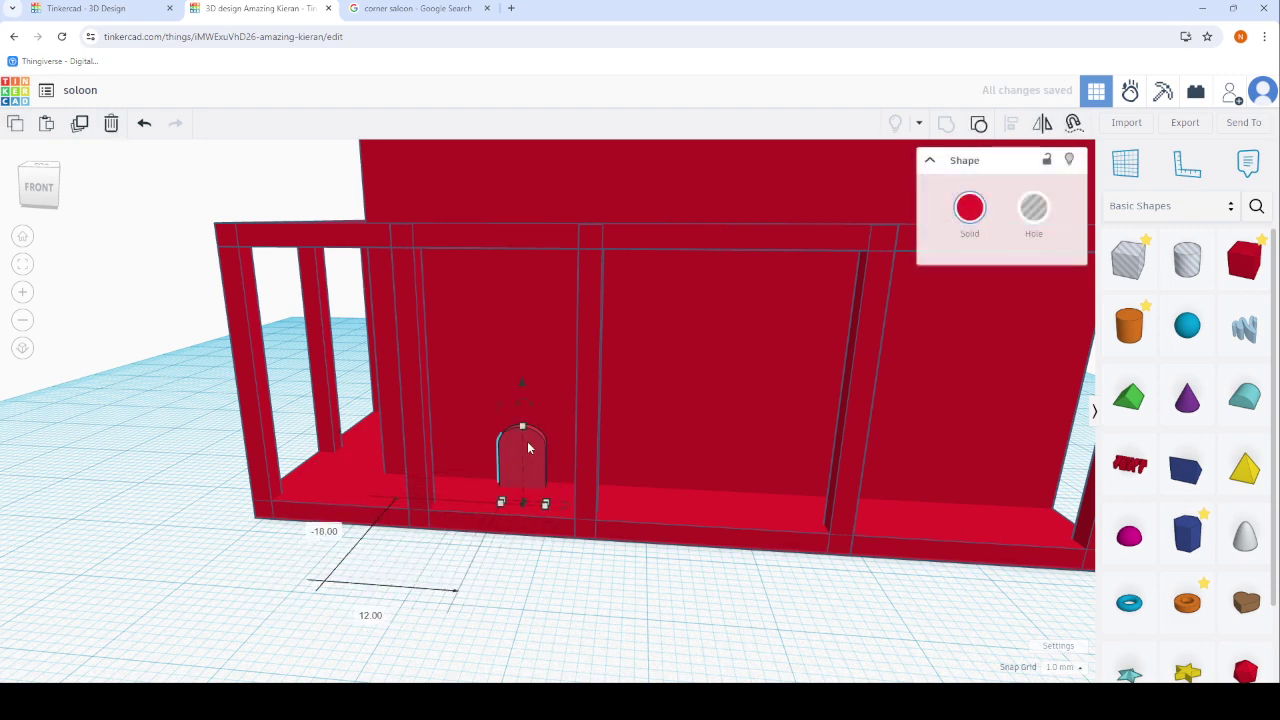
scroll(518, 400, "up", 2)
left_click_drag(522, 384, 494, 234)
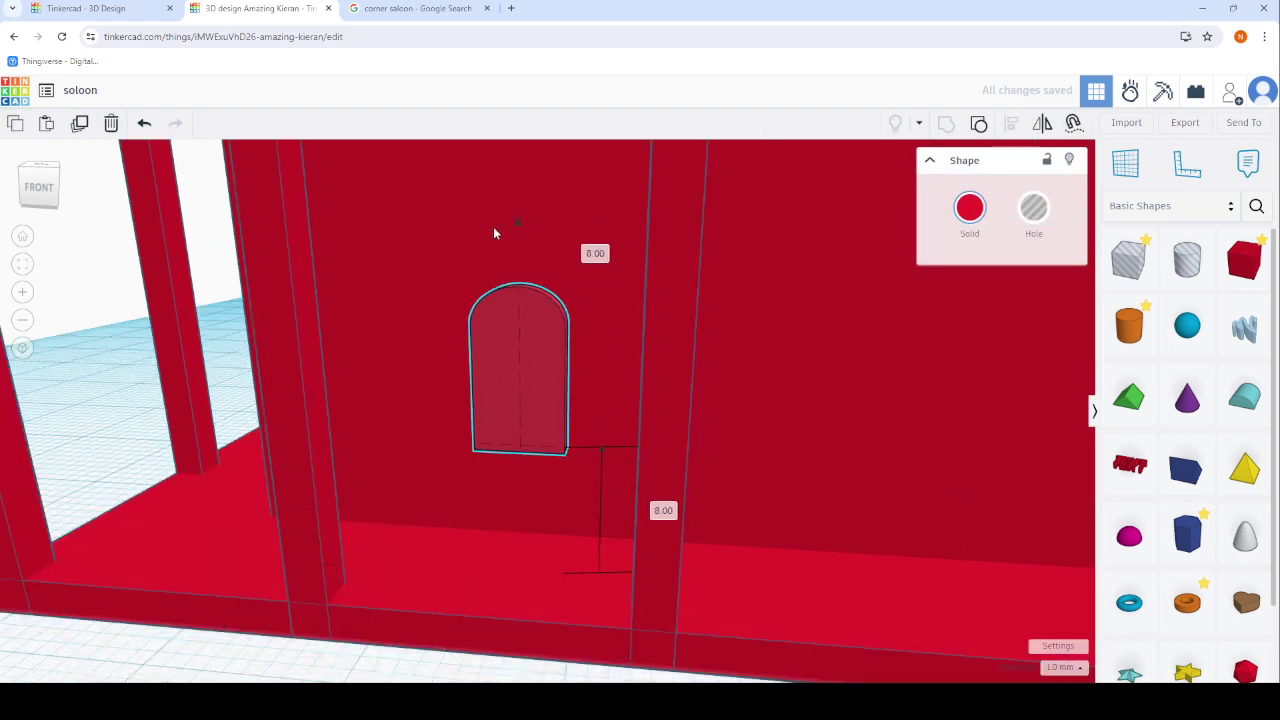
scroll(718, 438, "down", 3)
scroll(441, 446, "up", 3)
left_click_drag(441, 446, 522, 459)
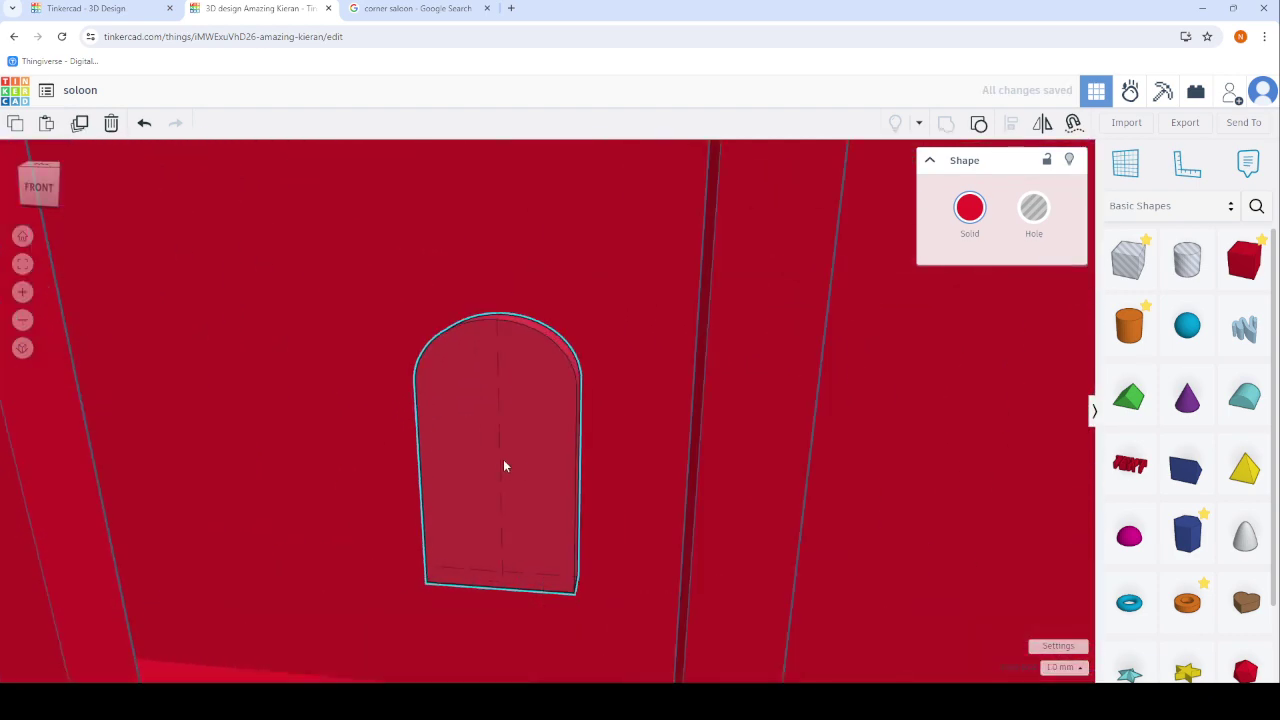
scroll(522, 459, "down", 3)
scroll(575, 494, "up", 3)
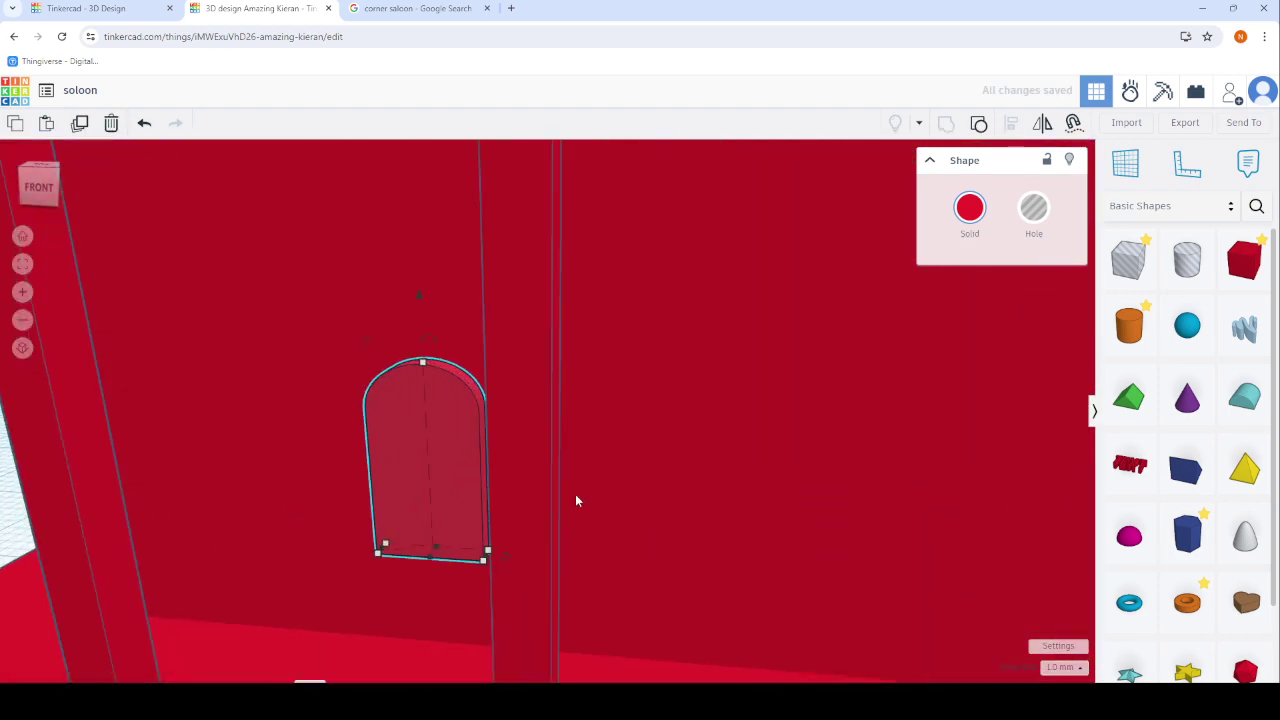
mouse_move(575, 494)
right_mouse_down()
mouse_move(594, 526)
mouse_move(516, 517)
mouse_move(536, 509)
right_mouse_up()
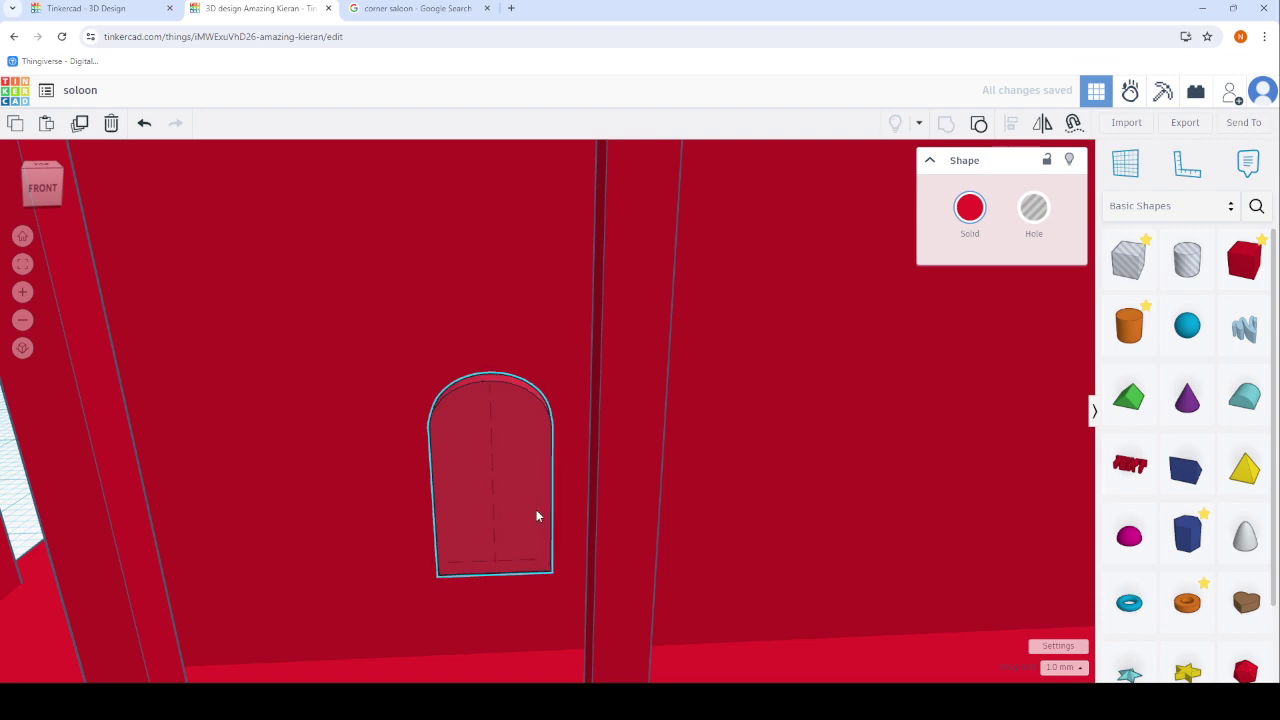
mouse_move(430, 345)
right_mouse_down()
mouse_move(416, 336)
mouse_move(489, 367)
mouse_move(228, 386)
mouse_move(260, 423)
mouse_move(478, 415)
mouse_move(421, 566)
right_mouse_up()
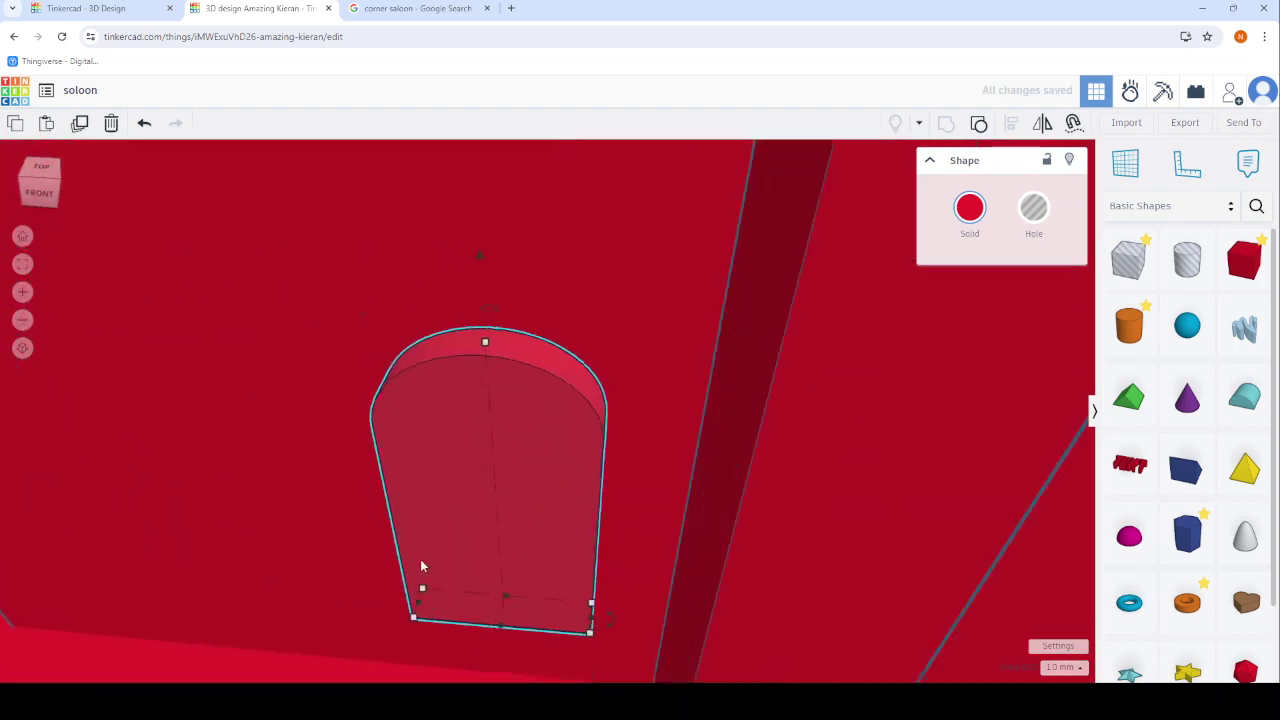
Move the arch right along the wall to sit behind the pillar.
left_click(473, 504)
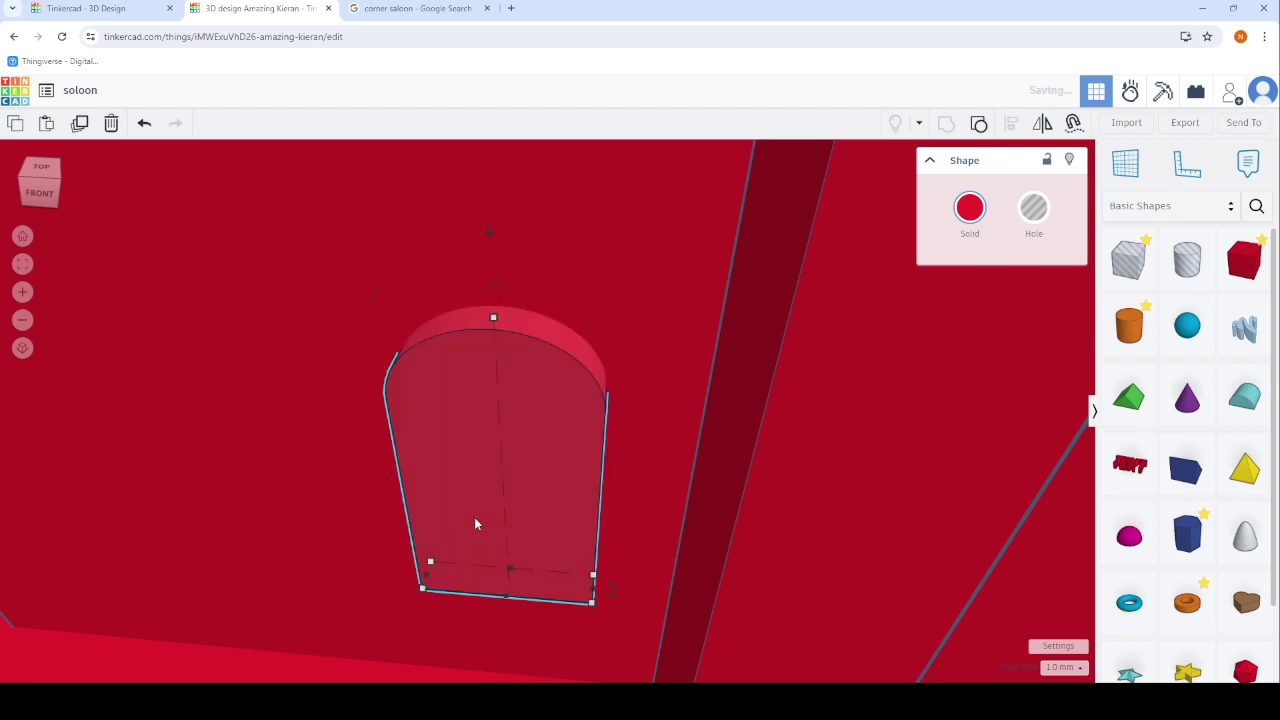
scroll(474, 517, "down", 5)
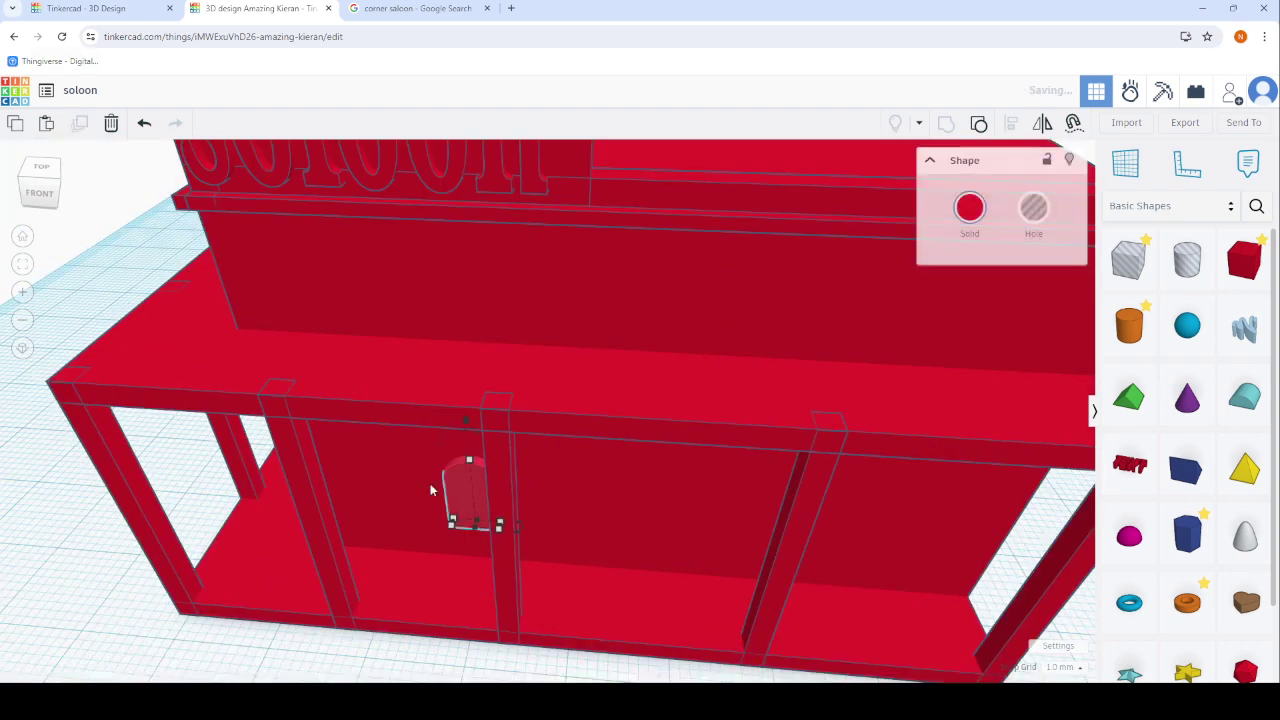
scroll(472, 535, "up", 5)
left_click_drag(423, 440, 555, 421)
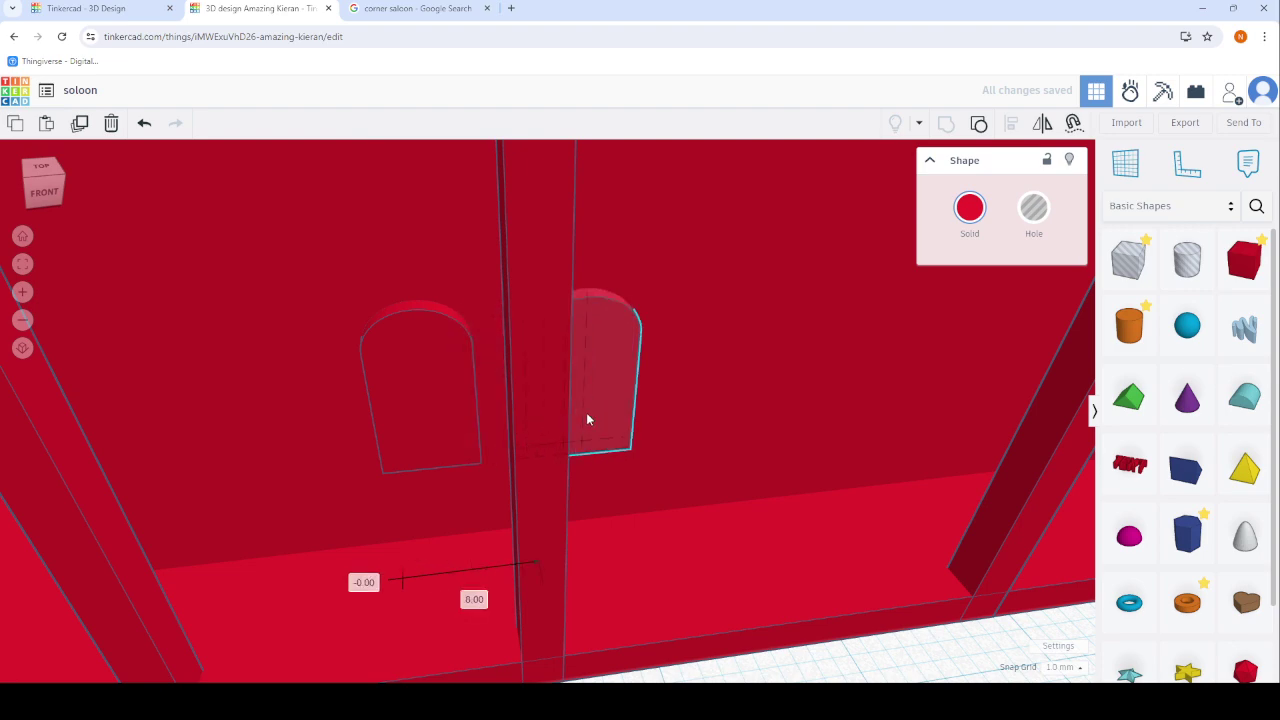
left_click_drag(598, 419, 609, 410)
scroll(560, 395, "down", 3)
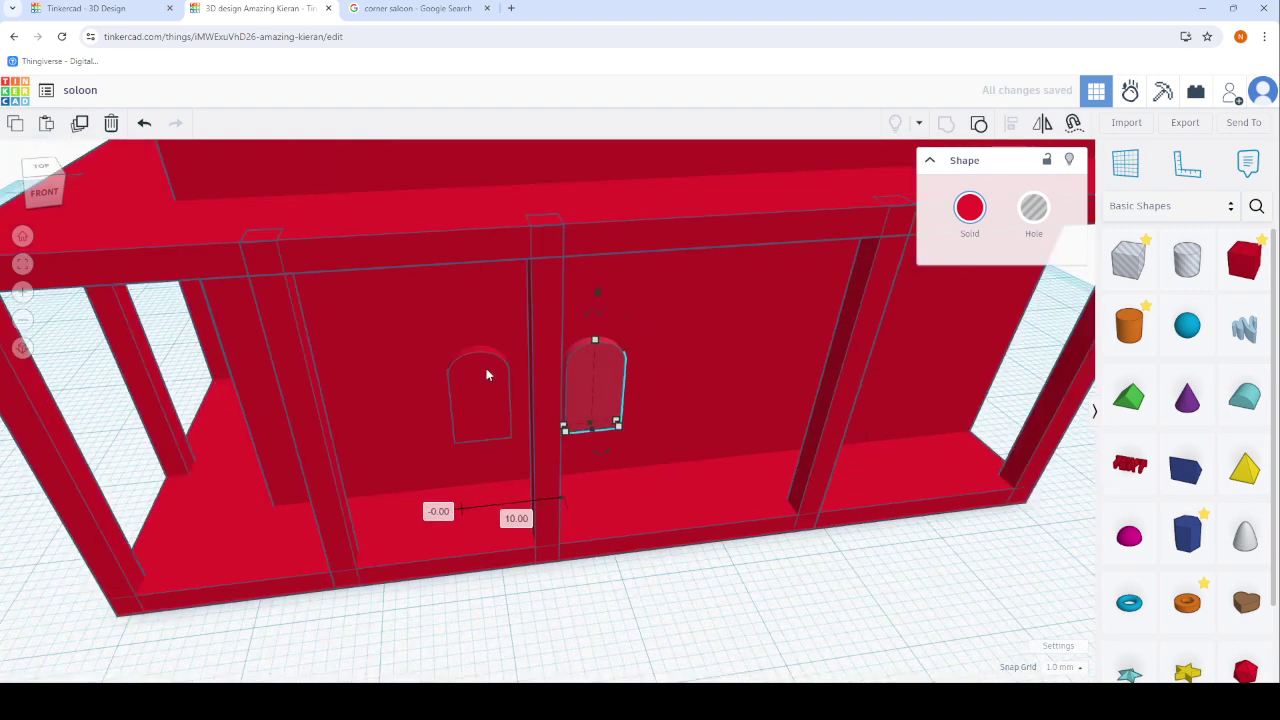
Duplicate the arch three times along the wall, then delete the extra copy at the end.
left_click(80, 123)
left_click(80, 123)
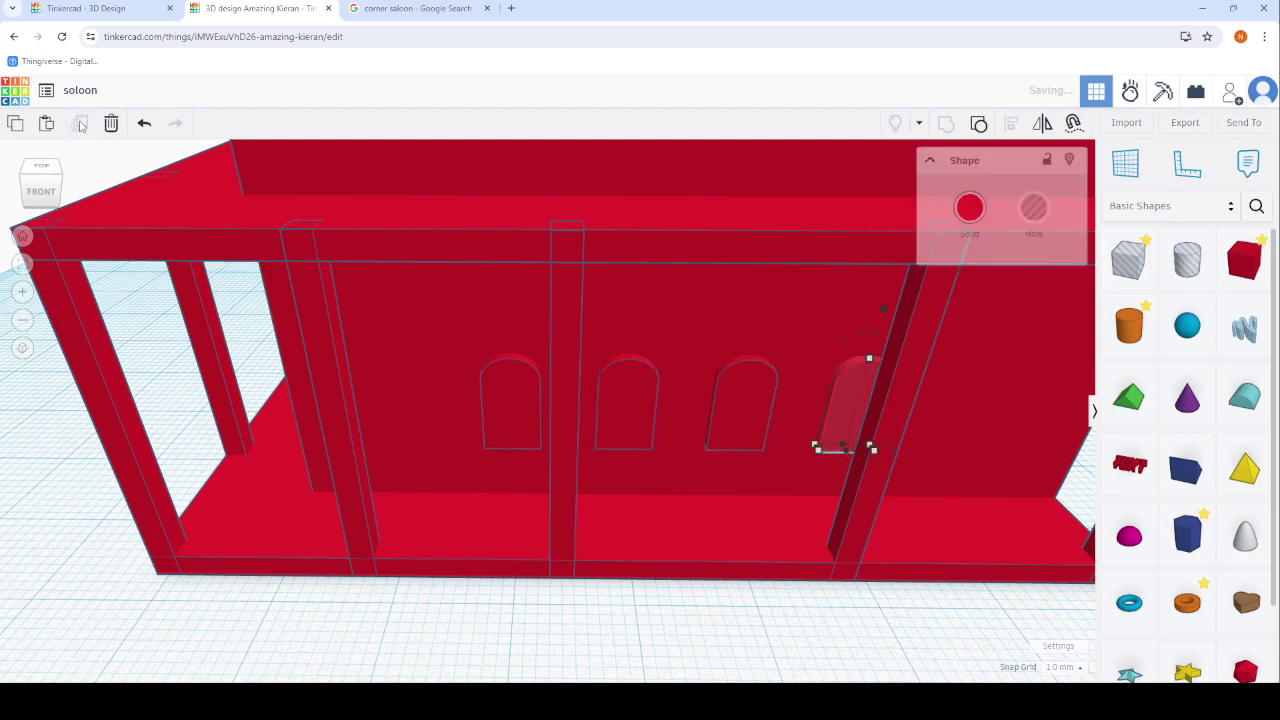
left_click(80, 123)
left_click(80, 123)
right_click_drag(492, 495, 380, 492)
scroll(769, 468, "up", 3)
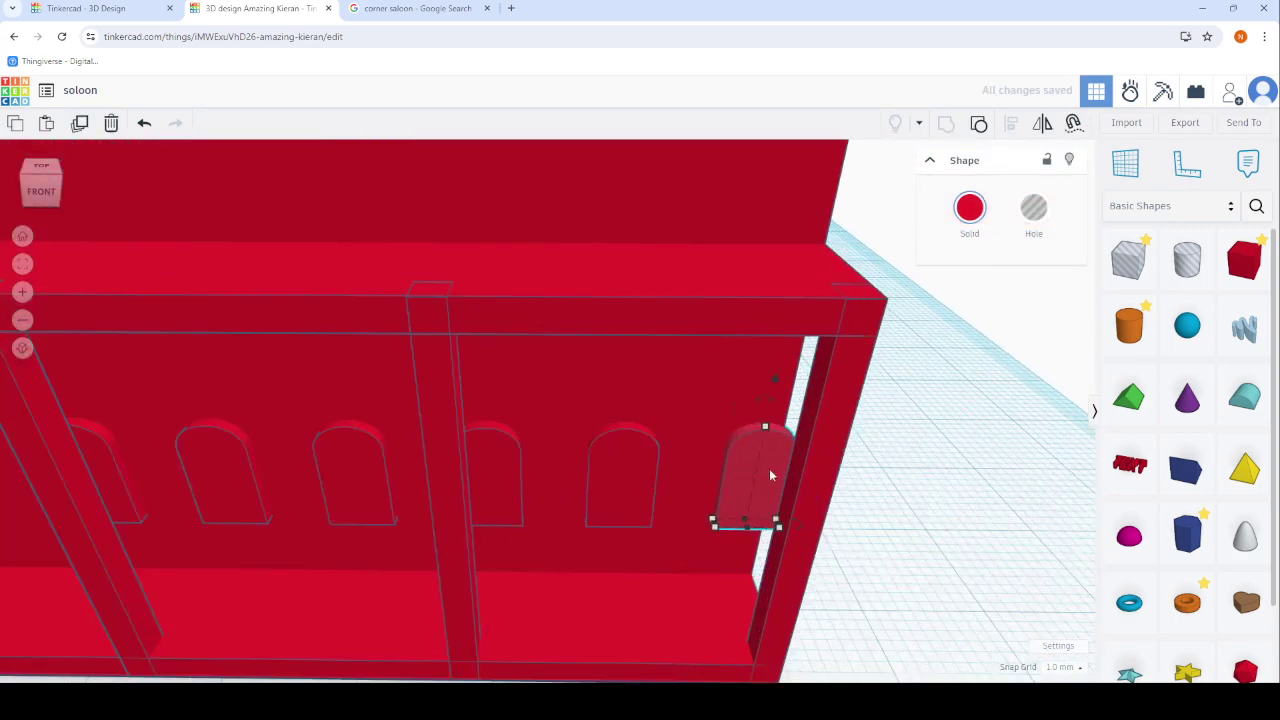
scroll(769, 468, "up", 3)
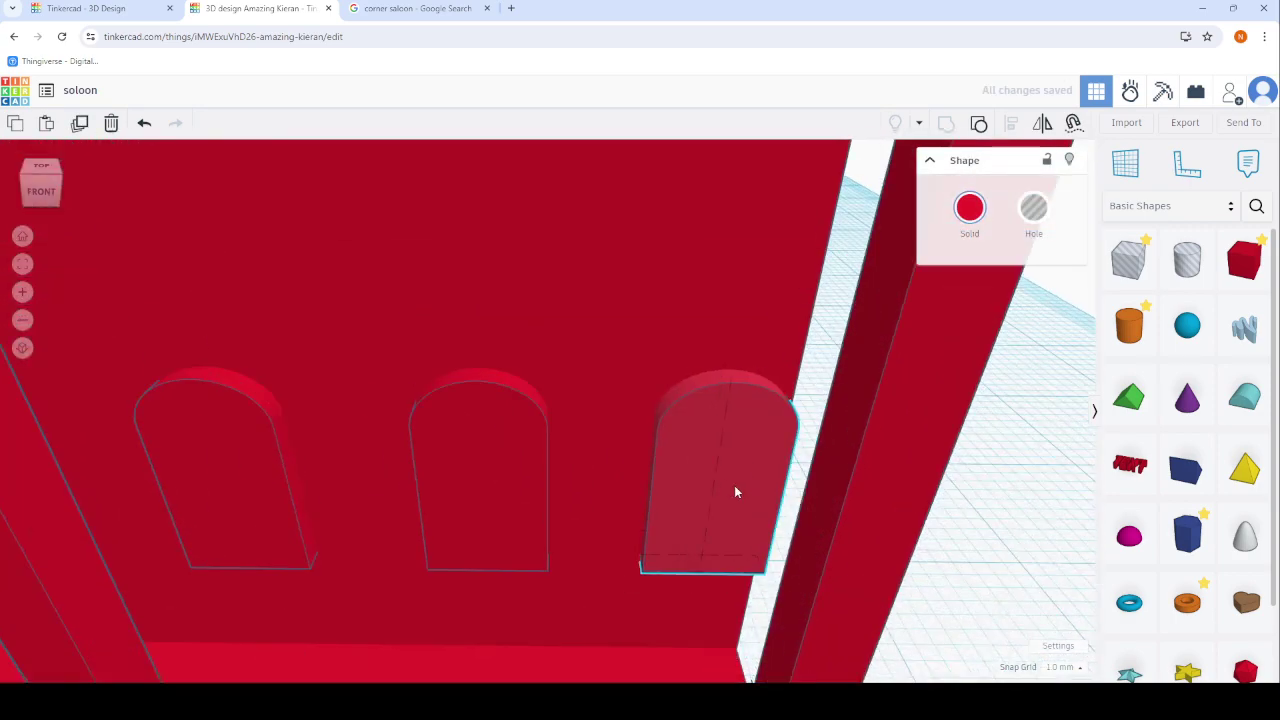
scroll(734, 485, "down", 5)
key("Delete")
scroll(760, 495, "down", 5)
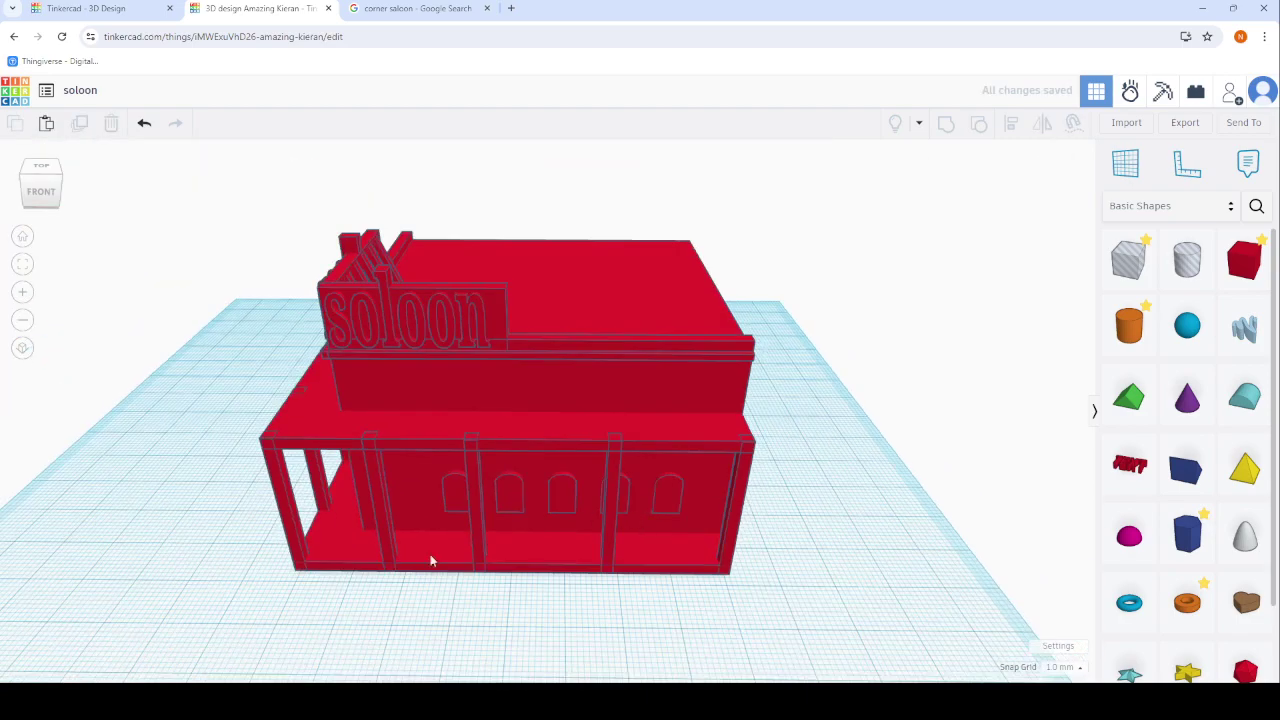
mouse_move(430, 554)
right_mouse_down()
mouse_move(486, 534)
mouse_move(771, 557)
right_mouse_up()
scroll(660, 424, "up", 2)
Duplicate one of the back-wall arches.
scroll(658, 420, "up", 5)
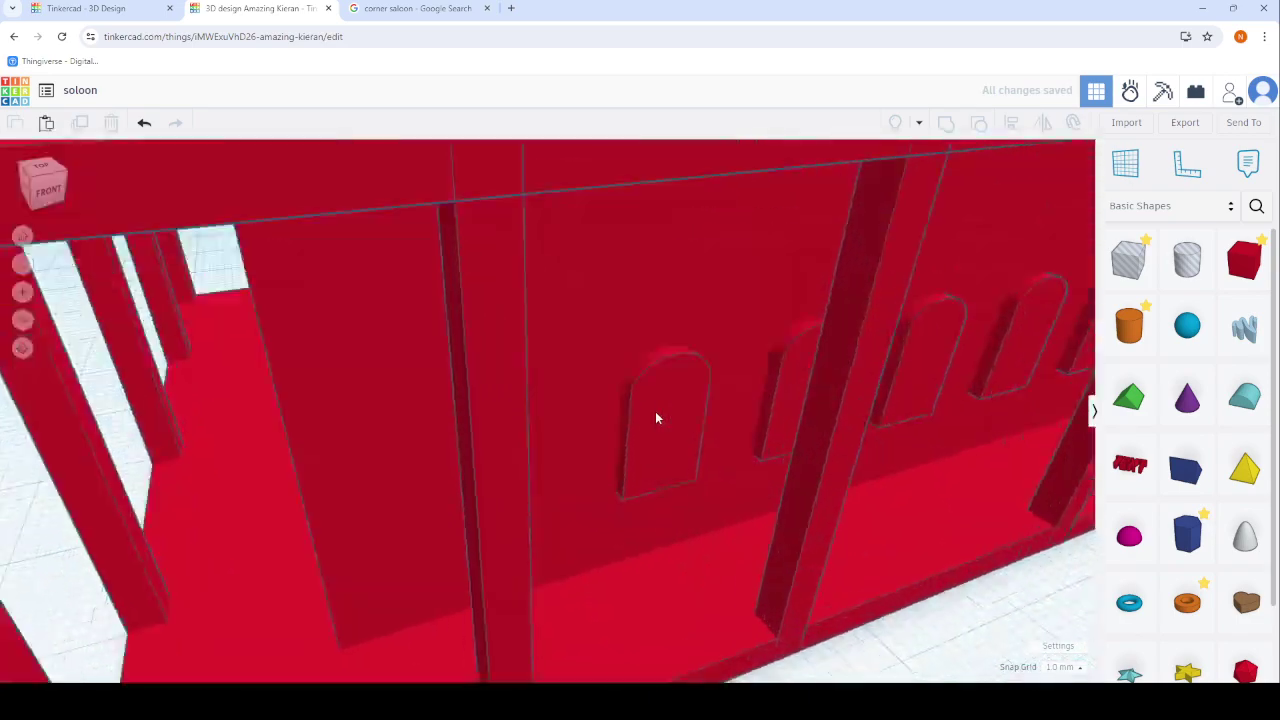
scroll(655, 411, "up", 3)
left_click(655, 411)
left_click(80, 122)
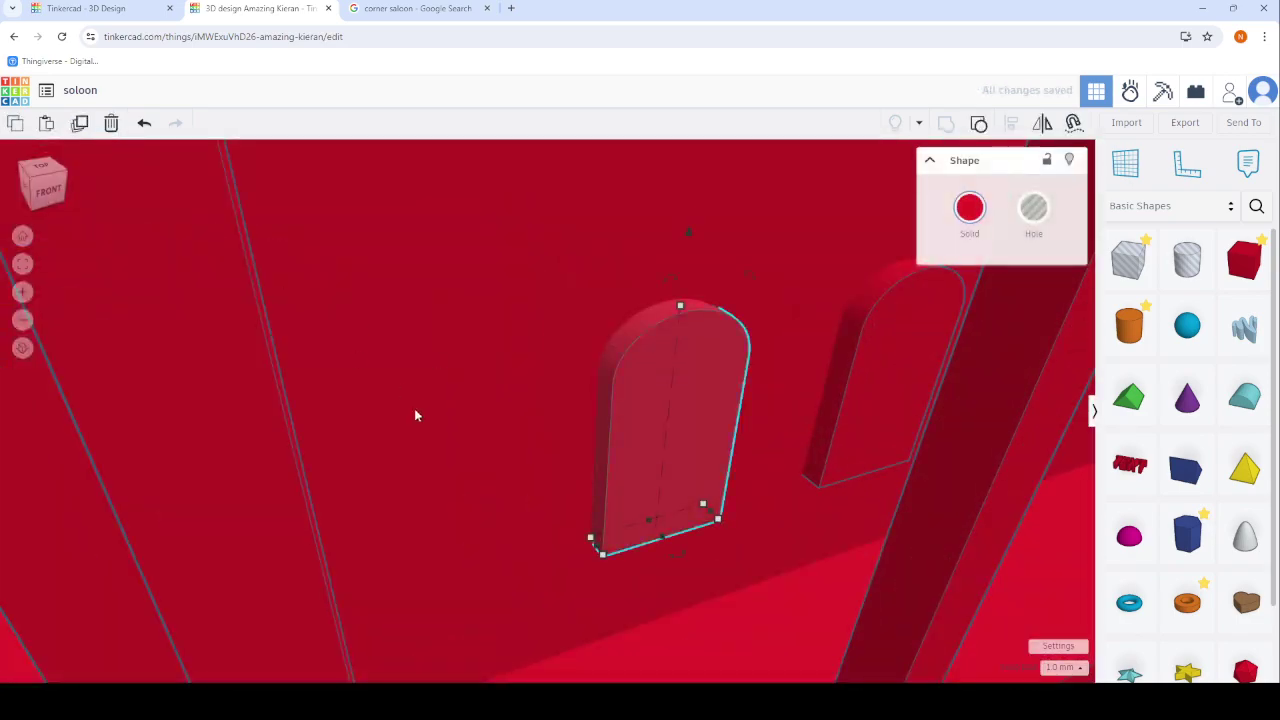
scroll(414, 408, "down", 5)
Rotate the copy 90° and place it flat against the left side wall.
left_click_drag(775, 416, 443, 486)
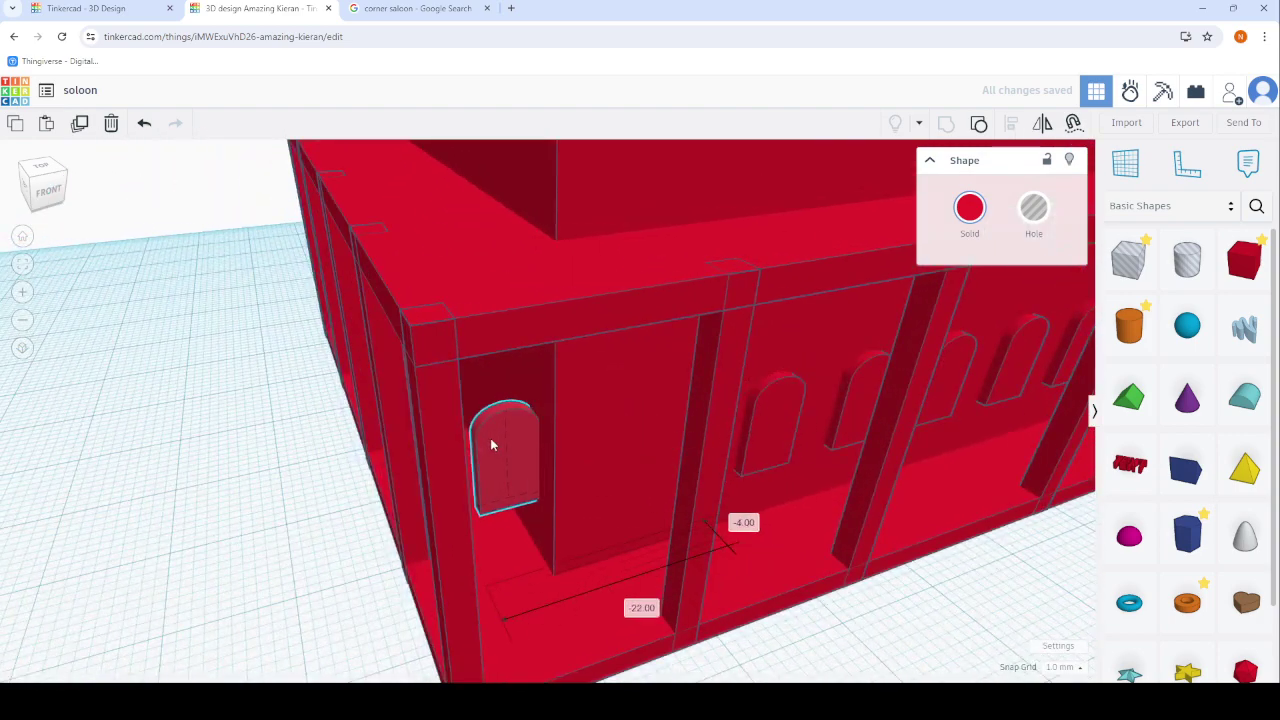
mouse_move(443, 486)
right_mouse_down()
mouse_move(567, 516)
mouse_move(531, 594)
right_mouse_up()
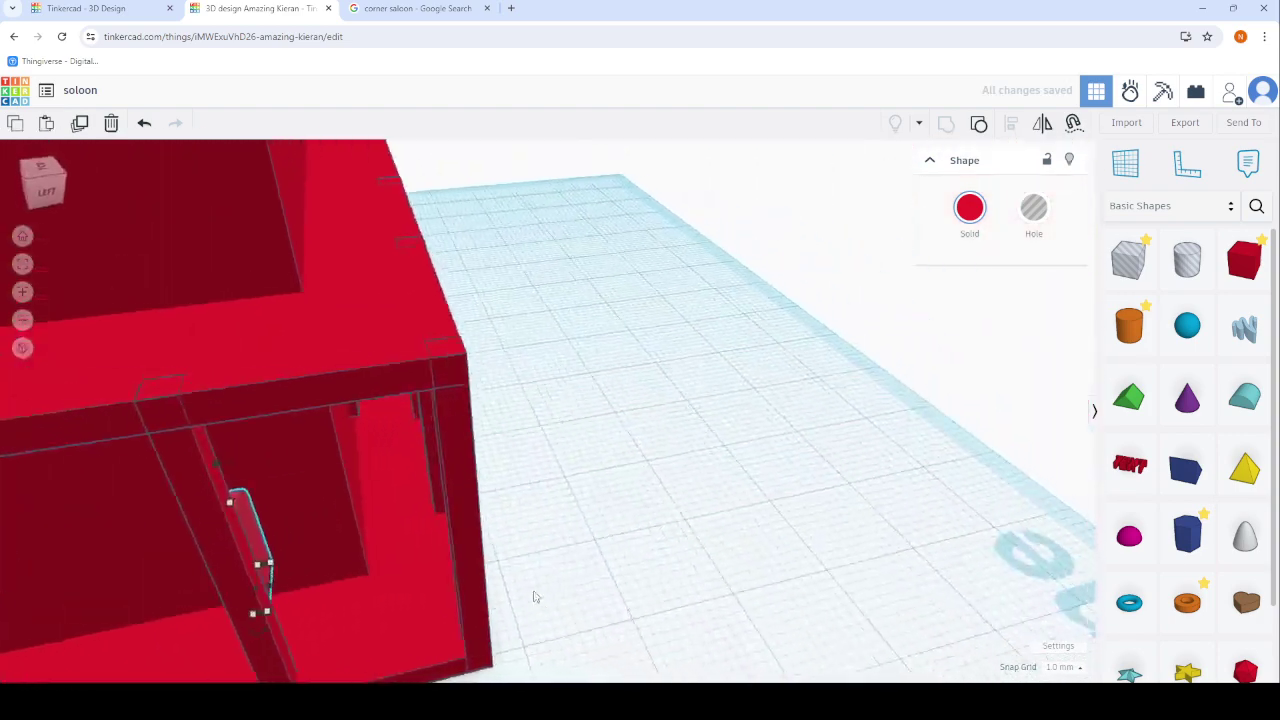
scroll(711, 492, "up", 3)
scroll(557, 489, "up", 3)
left_click_drag(640, 512, 741, 605)
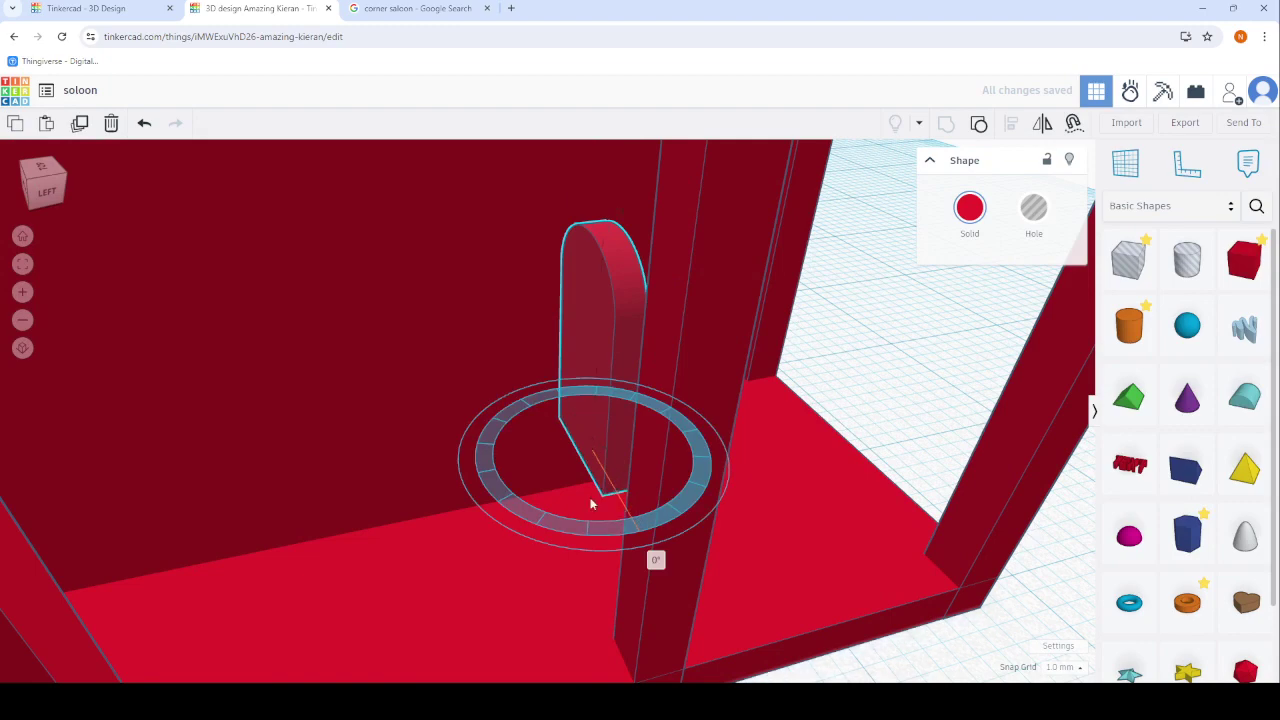
scroll(741, 605, "down", 3)
left_click(914, 632)
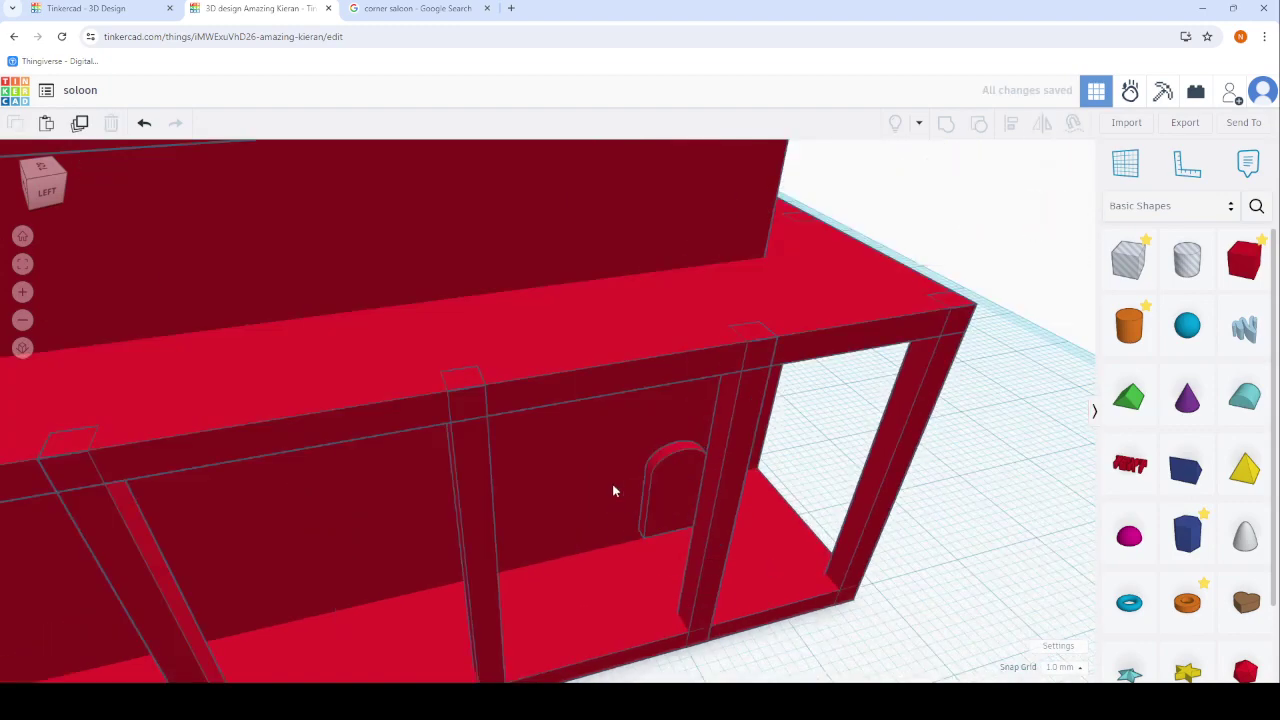
scroll(612, 486, "up", 3)
left_click_drag(711, 506, 417, 486)
scroll(613, 470, "down", 5)
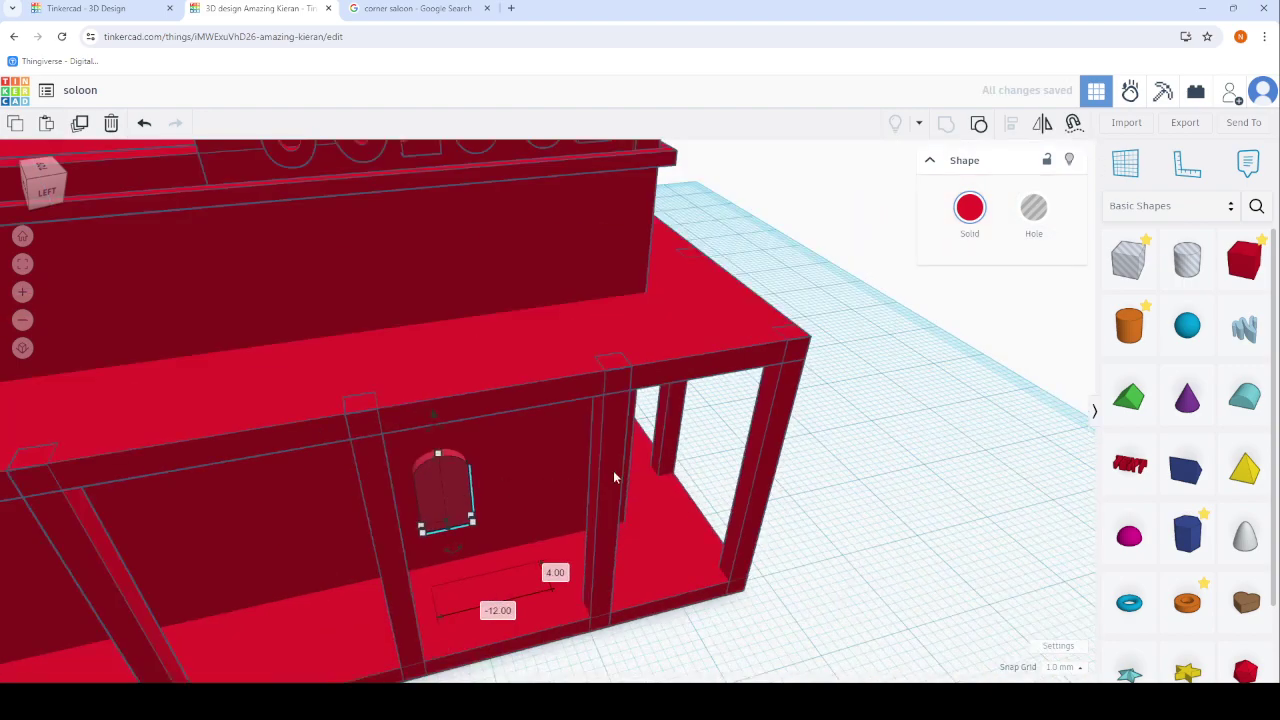
mouse_move(613, 470)
right_mouse_down()
mouse_move(294, 414)
mouse_move(237, 417)
mouse_move(613, 464)
right_mouse_up()
scroll(540, 480, "up", 4)
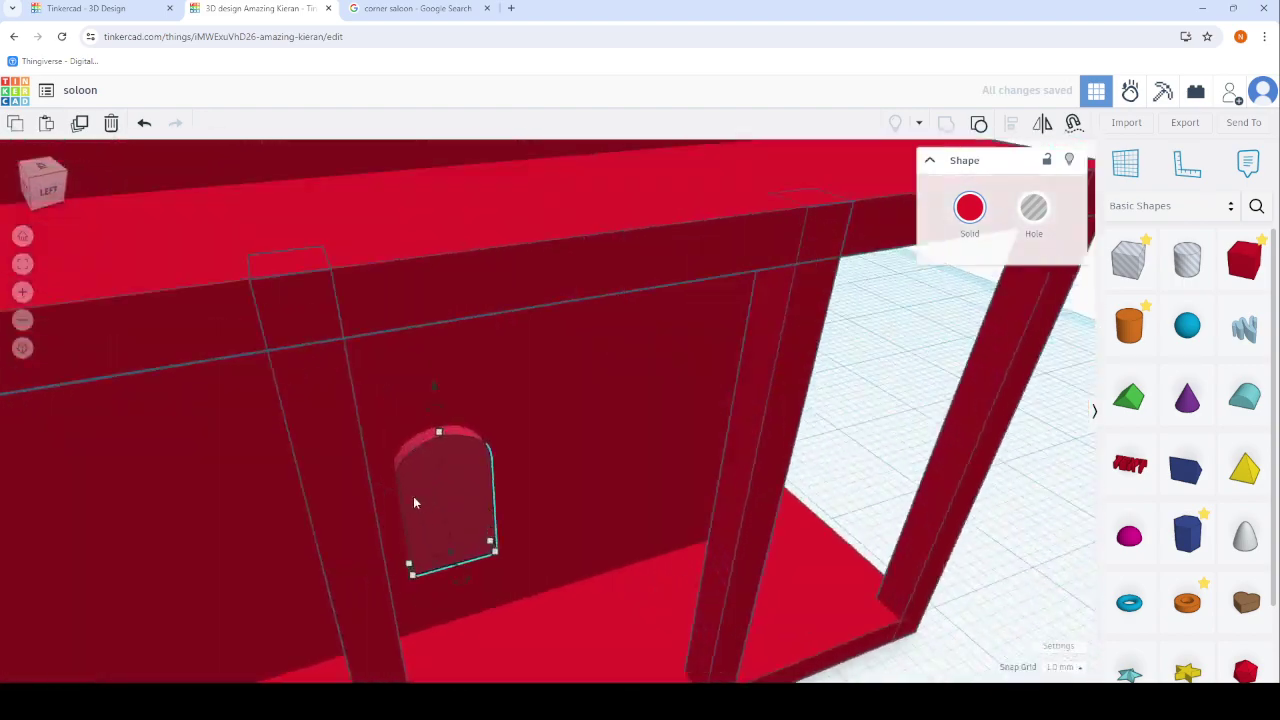
Duplicate the side-wall arch and move the copy further along the left wall.
key("ctrl+d")
left_click_drag(438, 520, 180, 586)
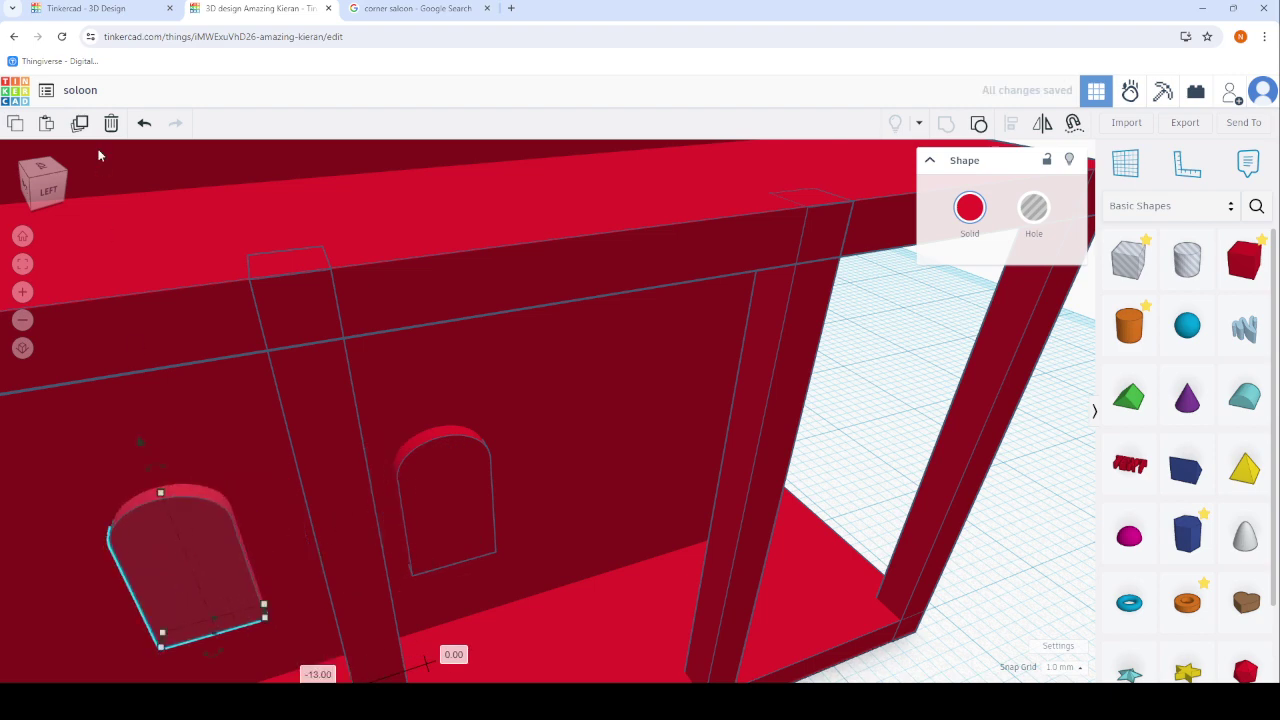
scroll(396, 435, "down", 3)
scroll(338, 427, "down", 3)
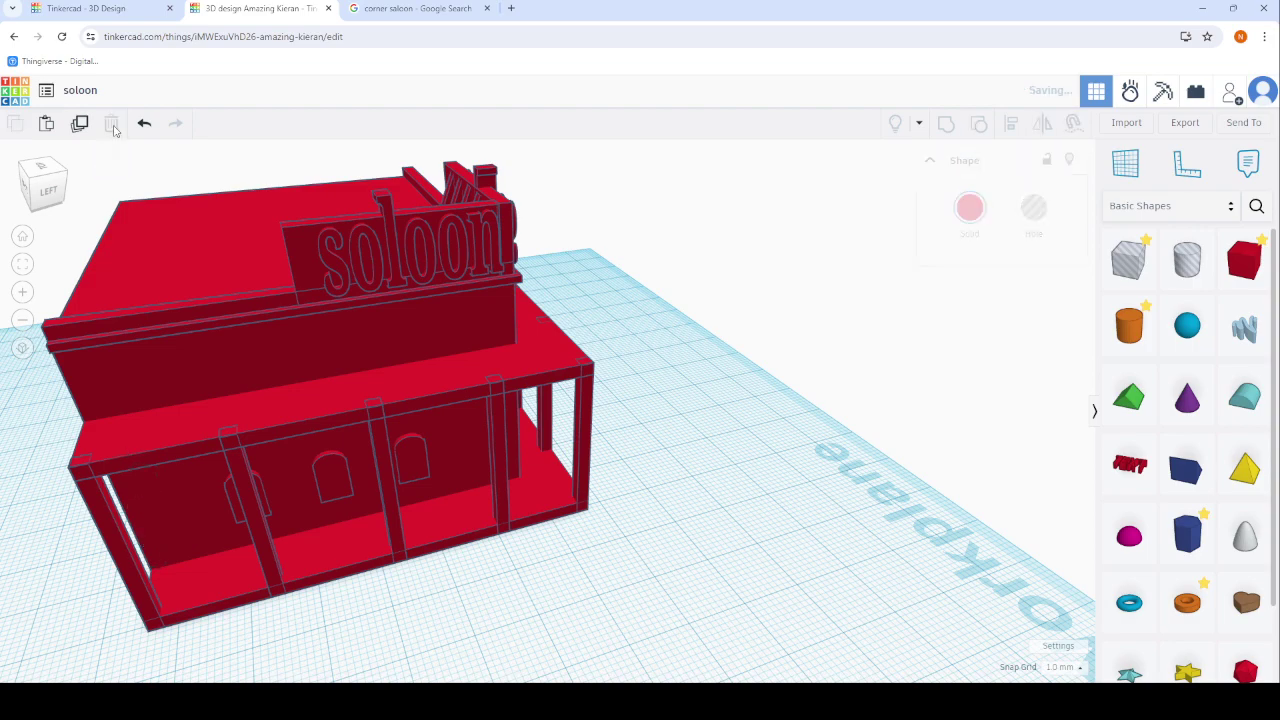
right_click_drag(114, 130, 497, 594)
scroll(283, 534, "up", 3)
scroll(274, 500, "up", 5)
left_click(273, 492)
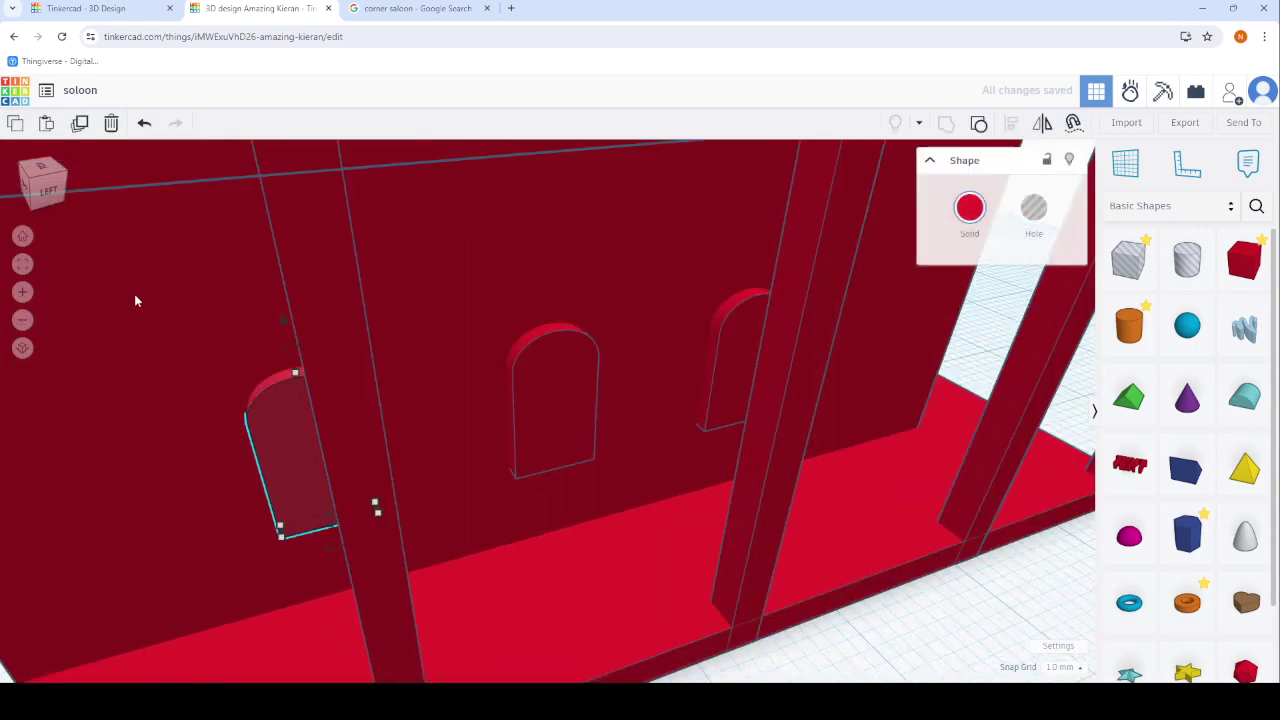
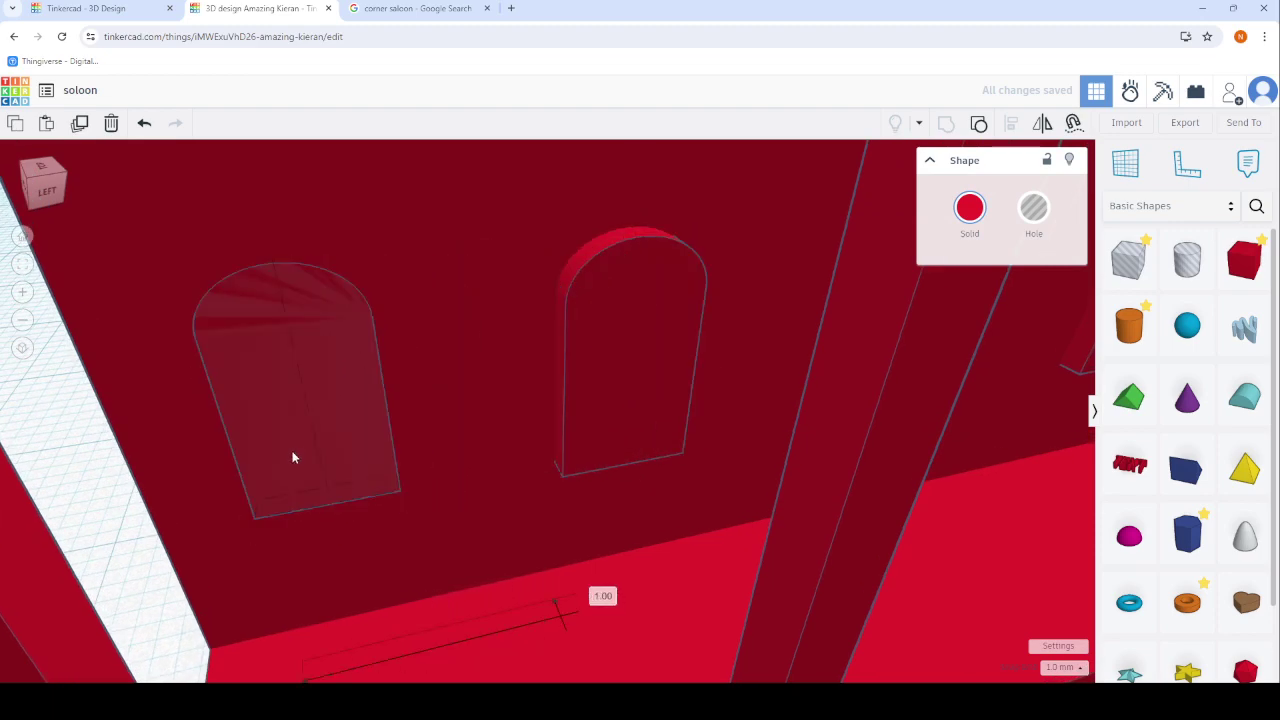
Place a new red box on the workplane beside the finished saloon.
scroll(403, 485, "down", 5)
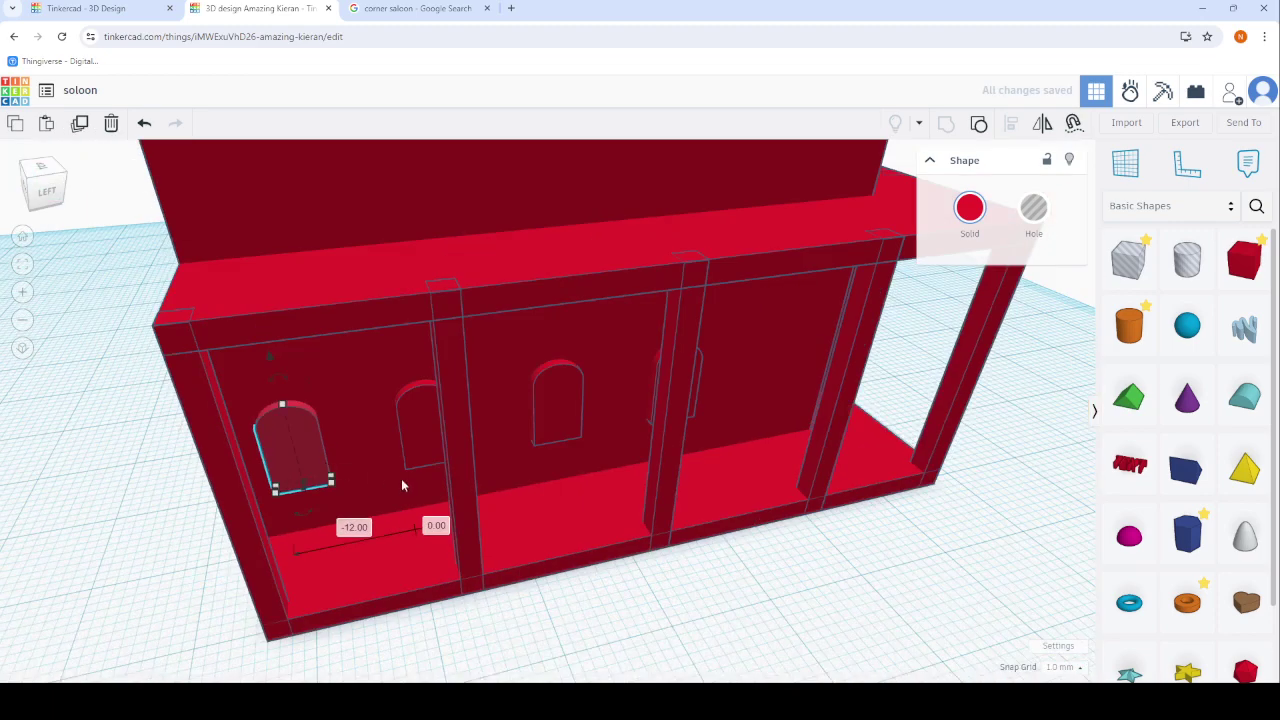
left_click(698, 644)
mouse_move(698, 644)
right_mouse_down()
mouse_move(554, 560)
mouse_move(760, 563)
mouse_move(343, 603)
mouse_move(561, 562)
mouse_move(548, 604)
mouse_move(443, 596)
mouse_move(364, 568)
mouse_move(390, 556)
mouse_move(543, 549)
mouse_move(686, 580)
mouse_move(683, 609)
mouse_move(284, 640)
mouse_move(434, 549)
mouse_move(620, 551)
mouse_move(663, 520)
mouse_move(797, 553)
right_mouse_up()
scroll(592, 540, "down", 5)
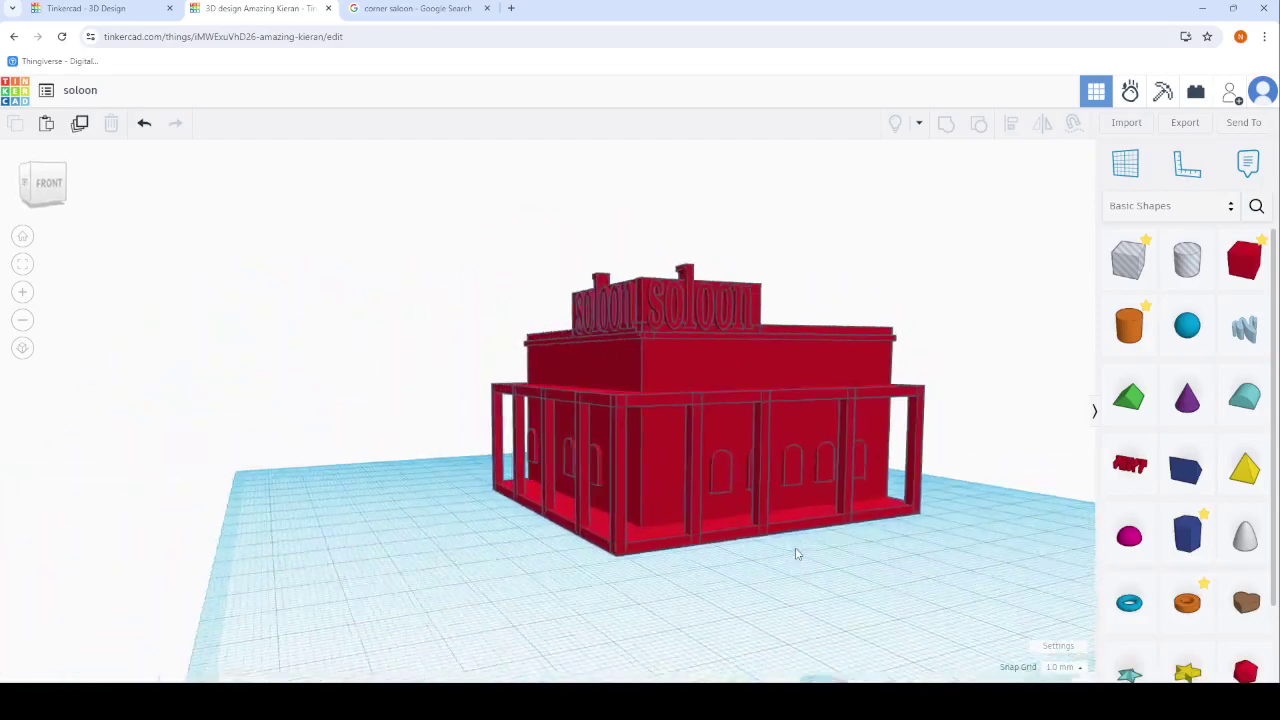
scroll(797, 553, "up", 3)
scroll(710, 511, "up", 3)
scroll(657, 514, "down", 5)
scroll(640, 509, "down", 2)
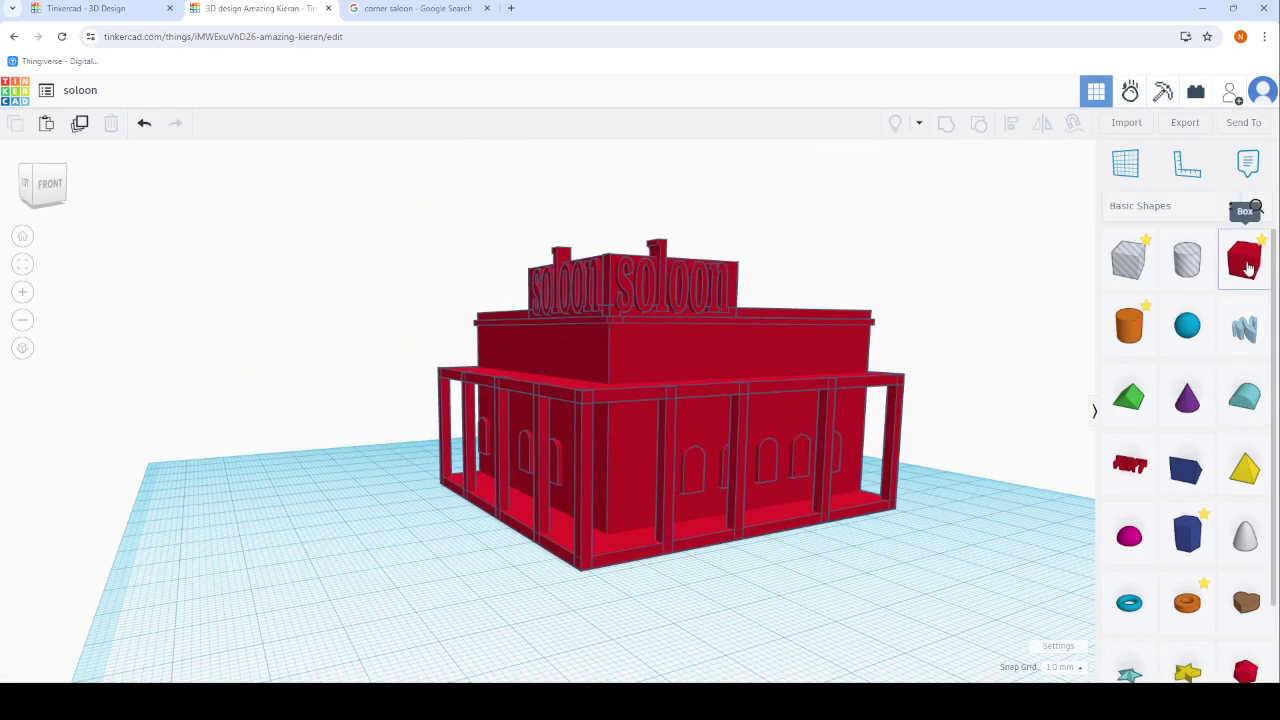
mouse_move(1245, 268)
left_mouse_down()
mouse_move(400, 580)
mouse_move(300, 580)
mouse_move(313, 567)
left_mouse_up()
scroll(415, 557, "down", 1)
right_click_drag(415, 557, 386, 525)
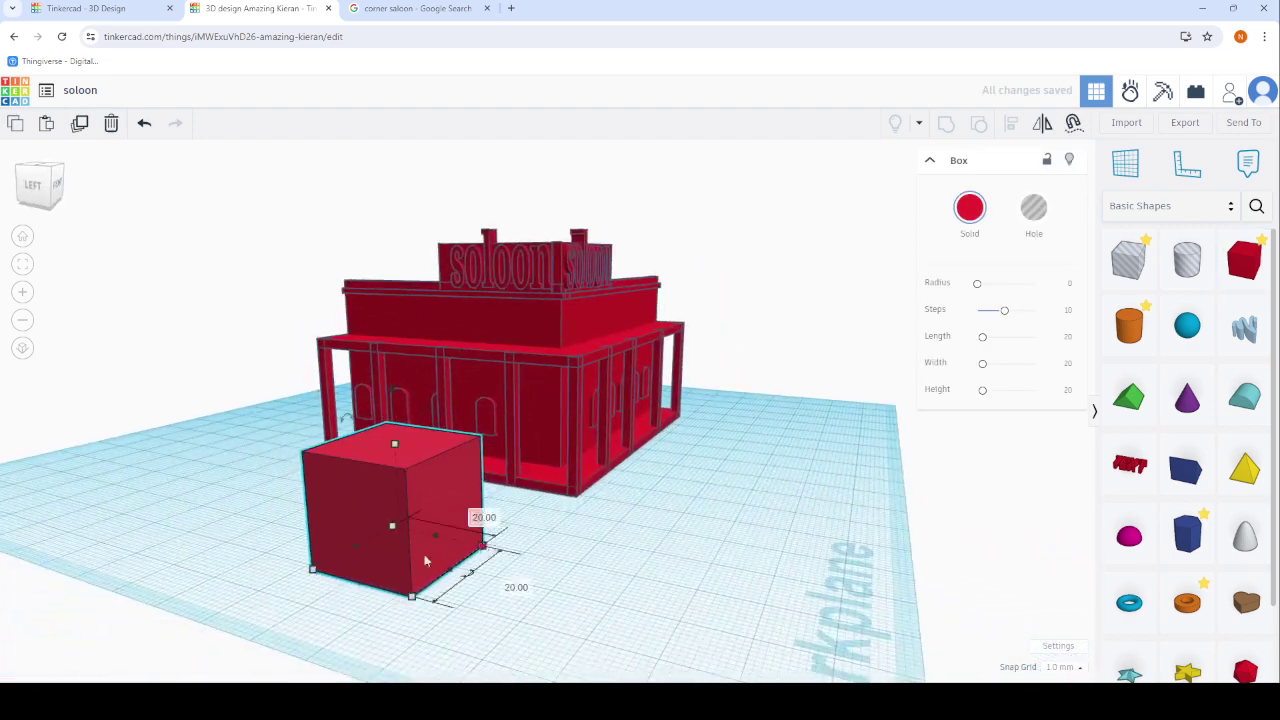
scroll(386, 525, "up", 3)
scroll(390, 515, "up", 2)
Resize the box into a small thin slab and move it toward the front.
left_click_drag(399, 506, 525, 620)
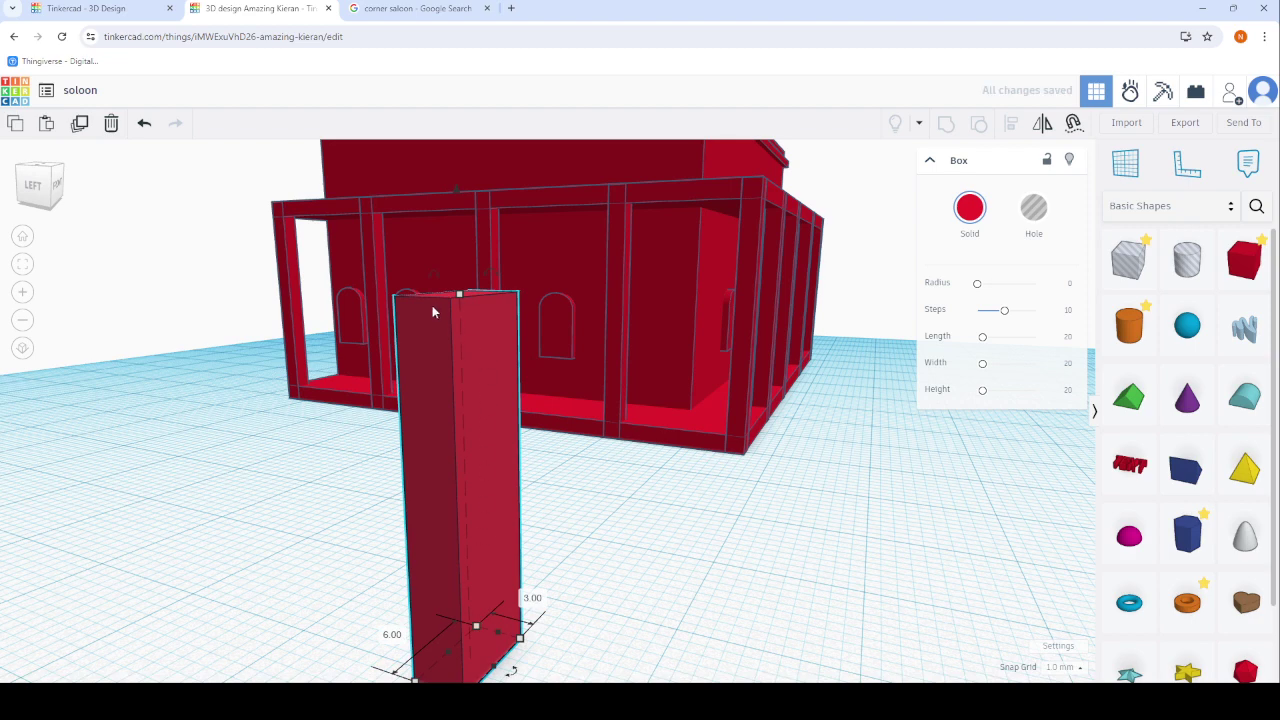
mouse_move(461, 300)
left_mouse_down()
mouse_move(485, 330)
mouse_move(548, 582)
left_mouse_up()
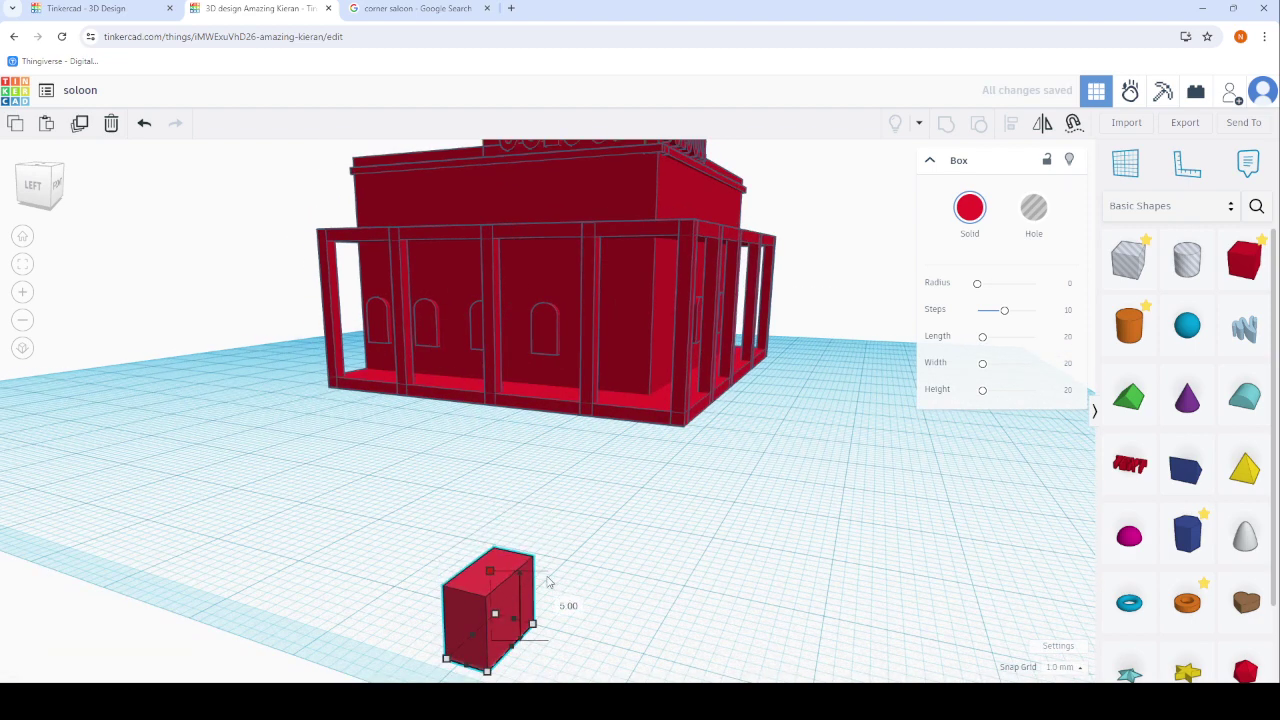
scroll(548, 607, "up", 3)
left_click_drag(463, 649, 514, 638)
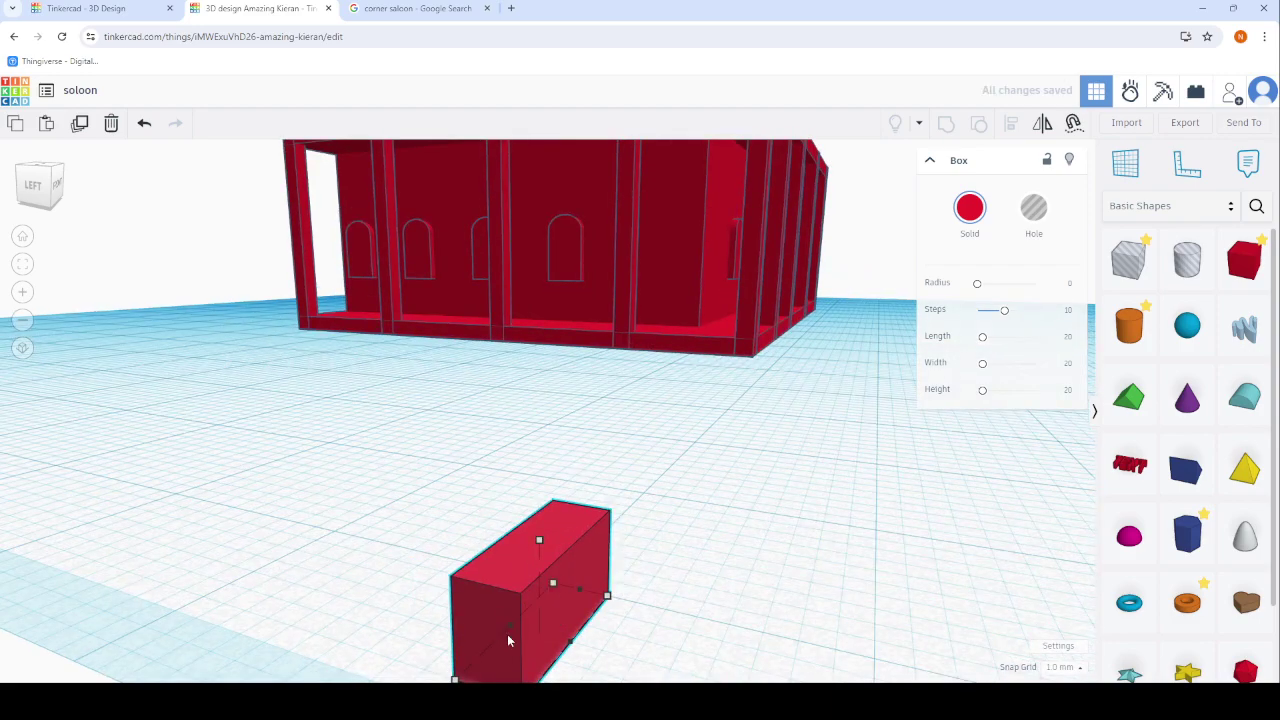
left_click_drag(455, 678, 527, 650)
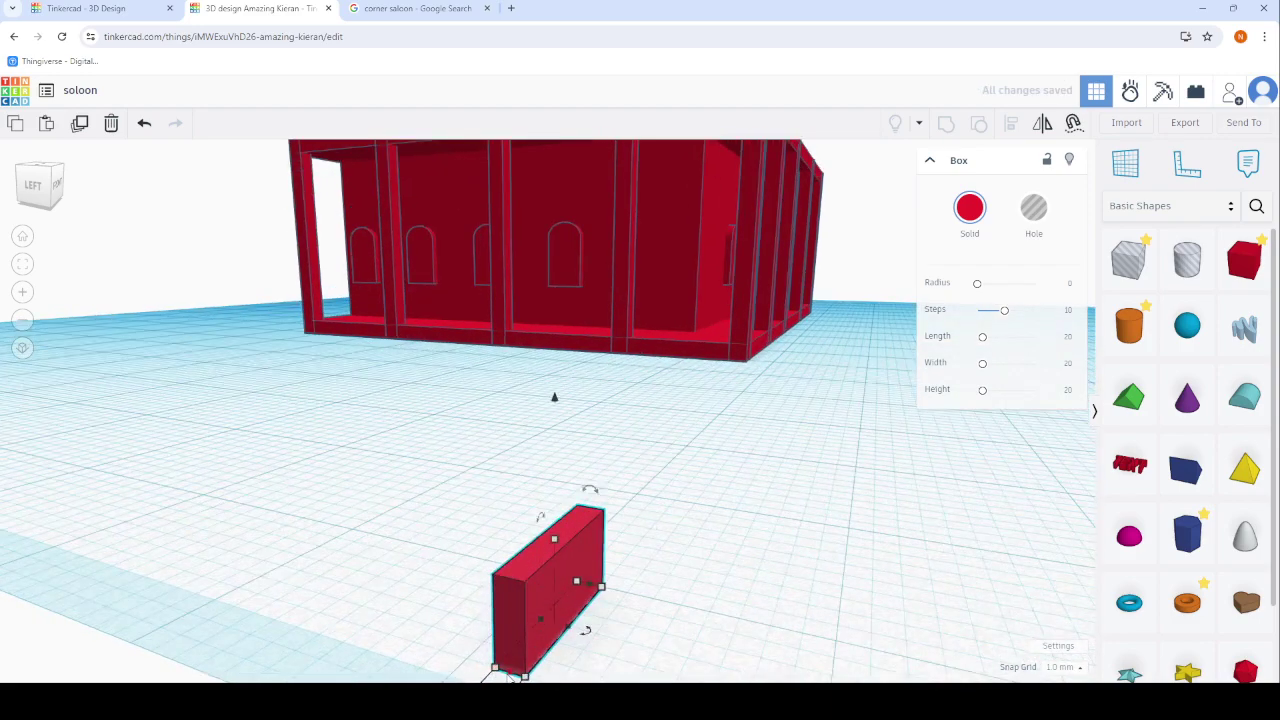
mouse_move(527, 634)
right_mouse_down()
mouse_move(551, 609)
mouse_move(443, 608)
mouse_move(563, 591)
mouse_move(281, 595)
mouse_move(471, 466)
right_mouse_up()
scroll(500, 380, "up", 3)
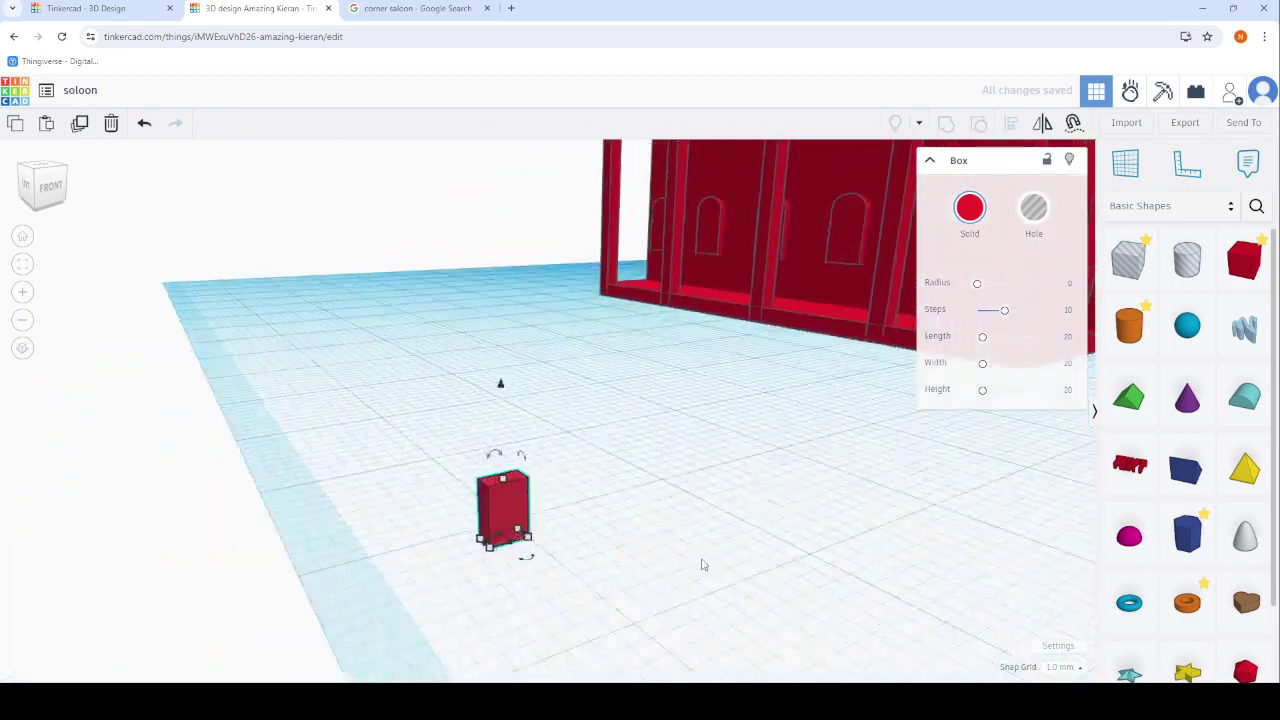
scroll(634, 569, "up", 2)
mouse_move(634, 569)
right_mouse_down()
mouse_move(712, 539)
mouse_move(568, 670)
right_mouse_up()
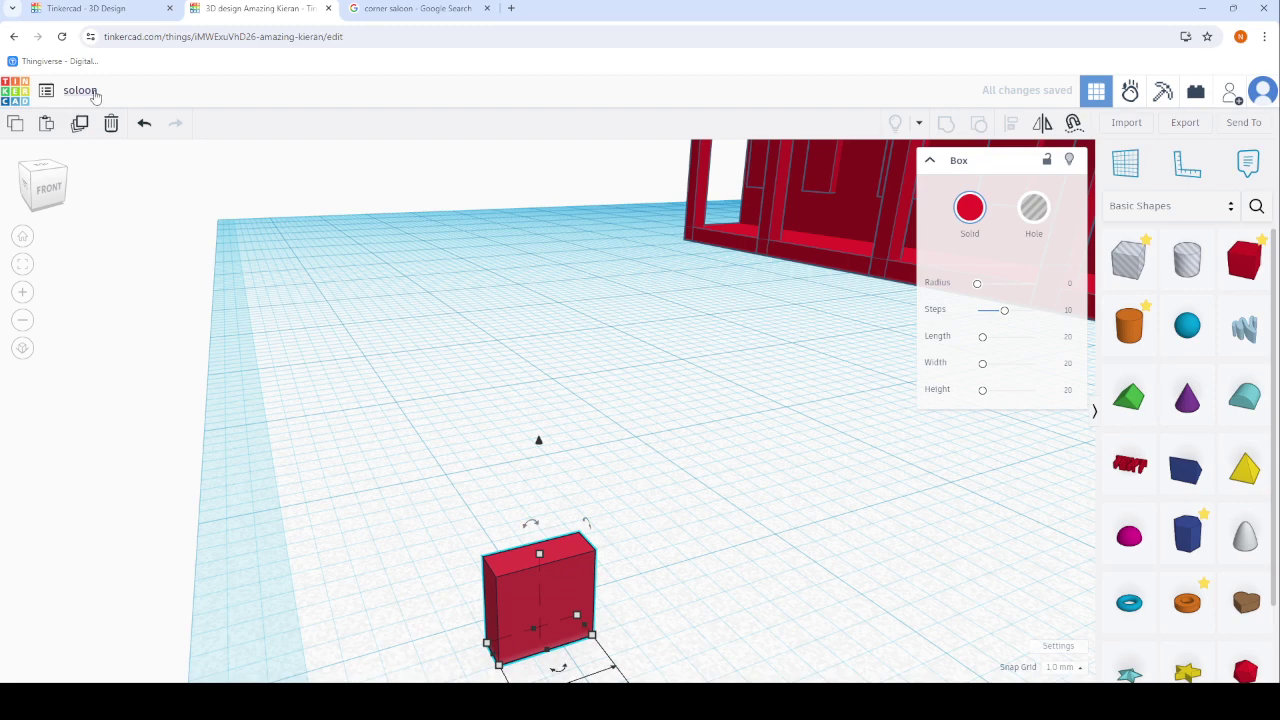
Duplicate the slab and set the copy right beside the original.
left_click(80, 123)
left_click_drag(555, 605, 632, 590)
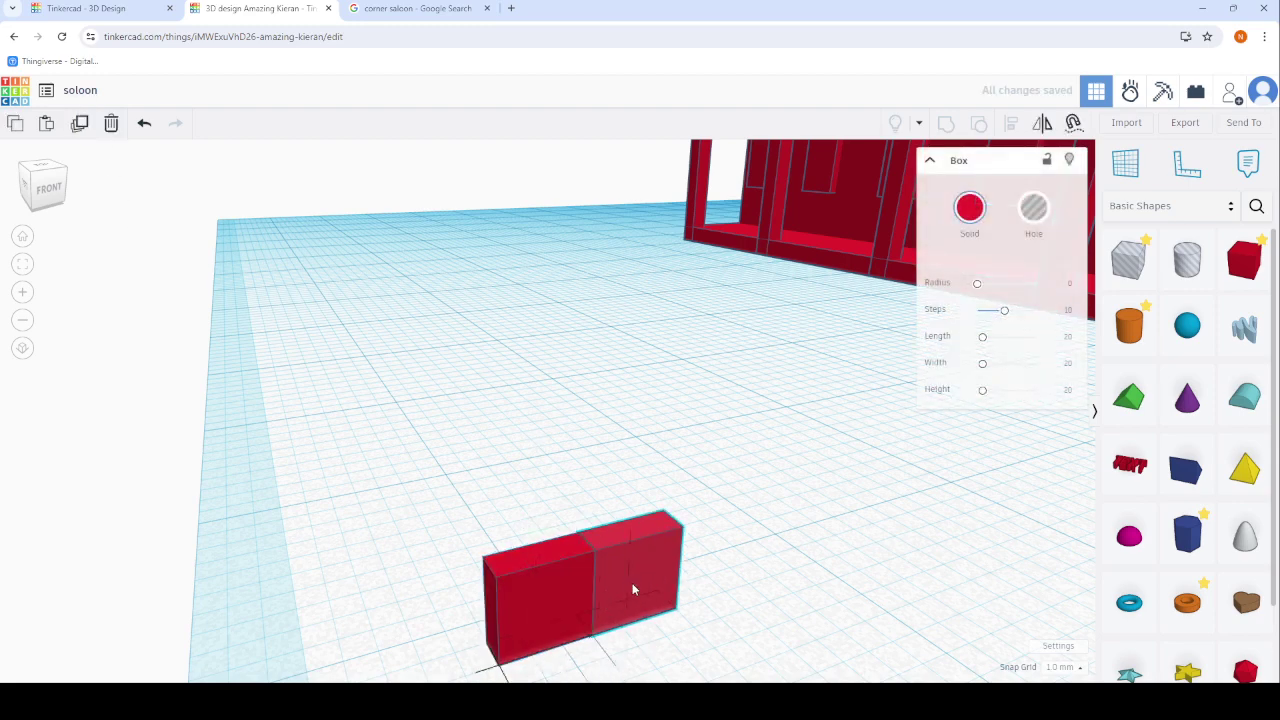
left_click(734, 592)
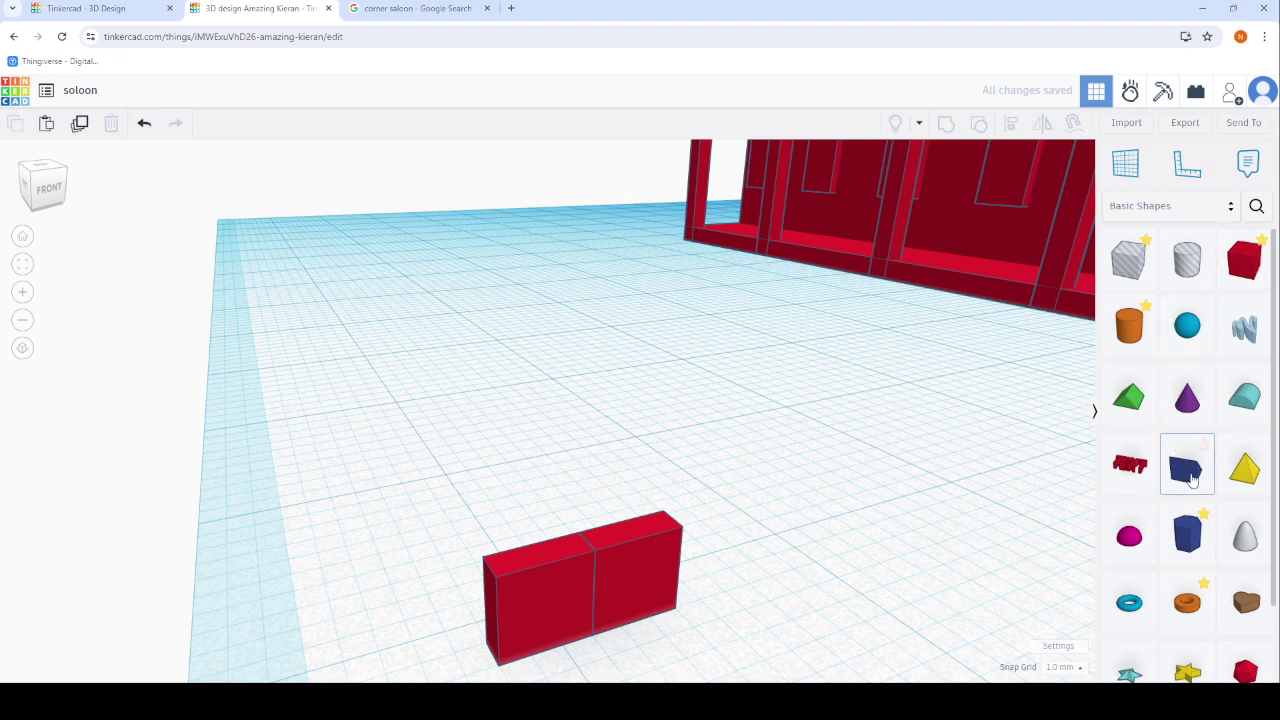
Add a wedge to the workplane and make it much narrower and shorter.
left_click(826, 509)
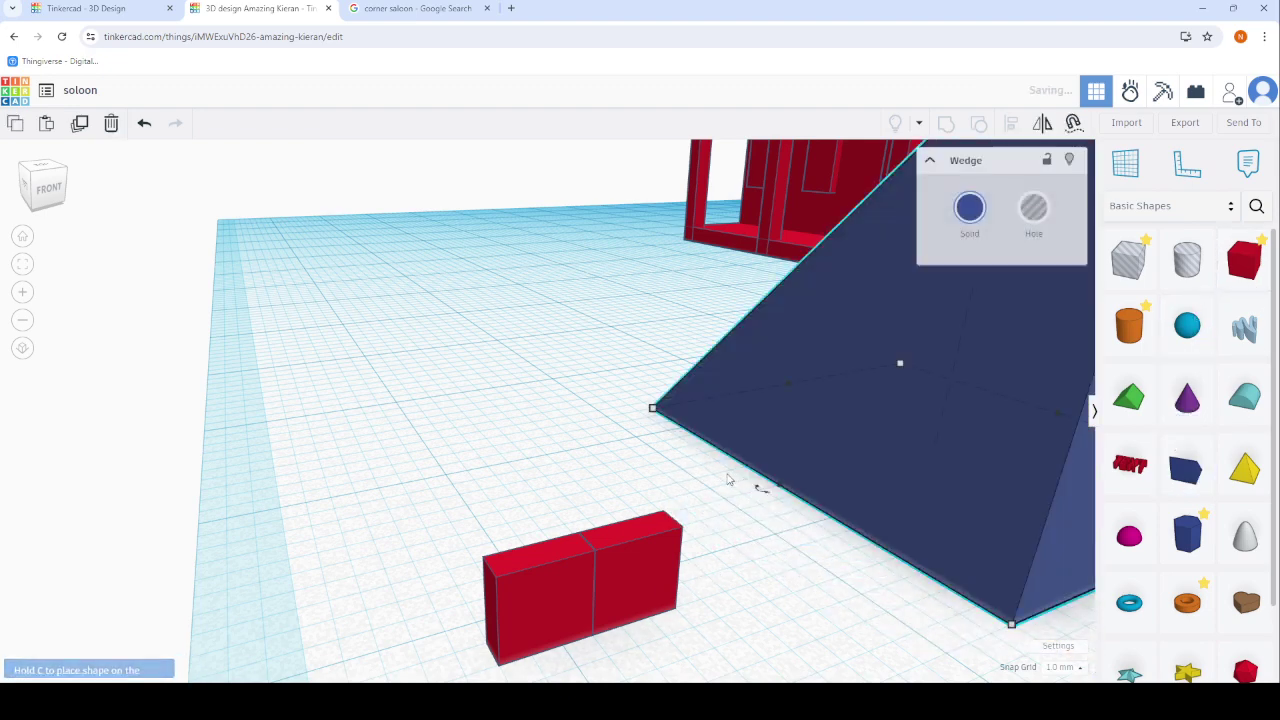
right_click_drag(900, 363, 520, 612)
left_click_drag(518, 614, 676, 617)
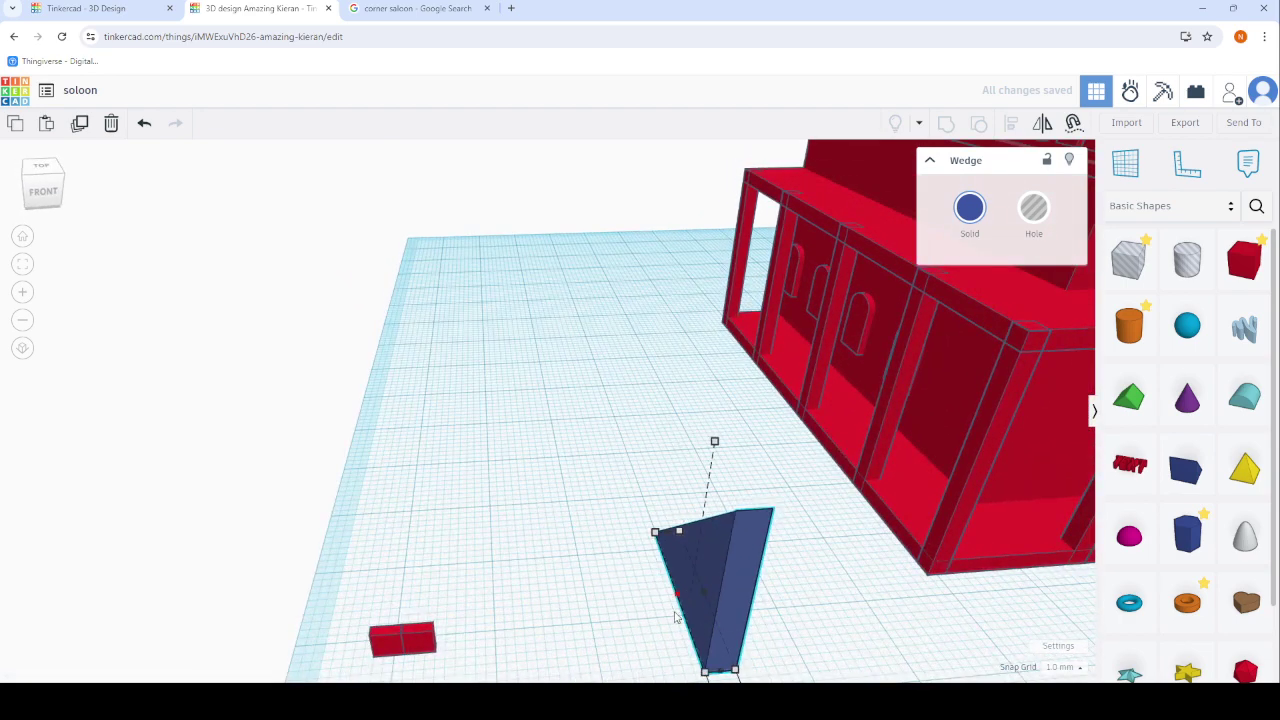
mouse_move(665, 538)
left_mouse_down()
mouse_move(684, 608)
mouse_move(518, 622)
mouse_move(590, 627)
mouse_move(508, 640)
left_mouse_up()
left_click(337, 514)
scroll(409, 471, "up", 3)
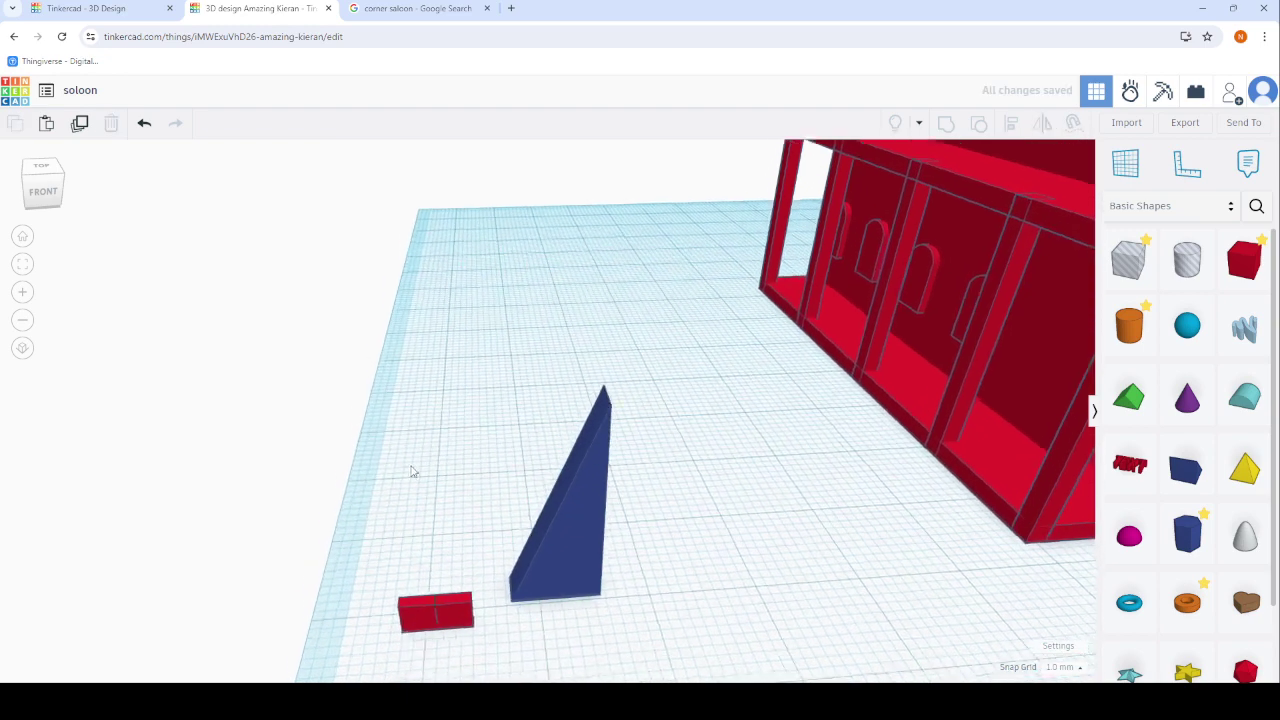
scroll(462, 487, "up", 3)
scroll(462, 487, "up", 2)
Slide the wedge against the red block and narrow its width.
left_click(718, 516)
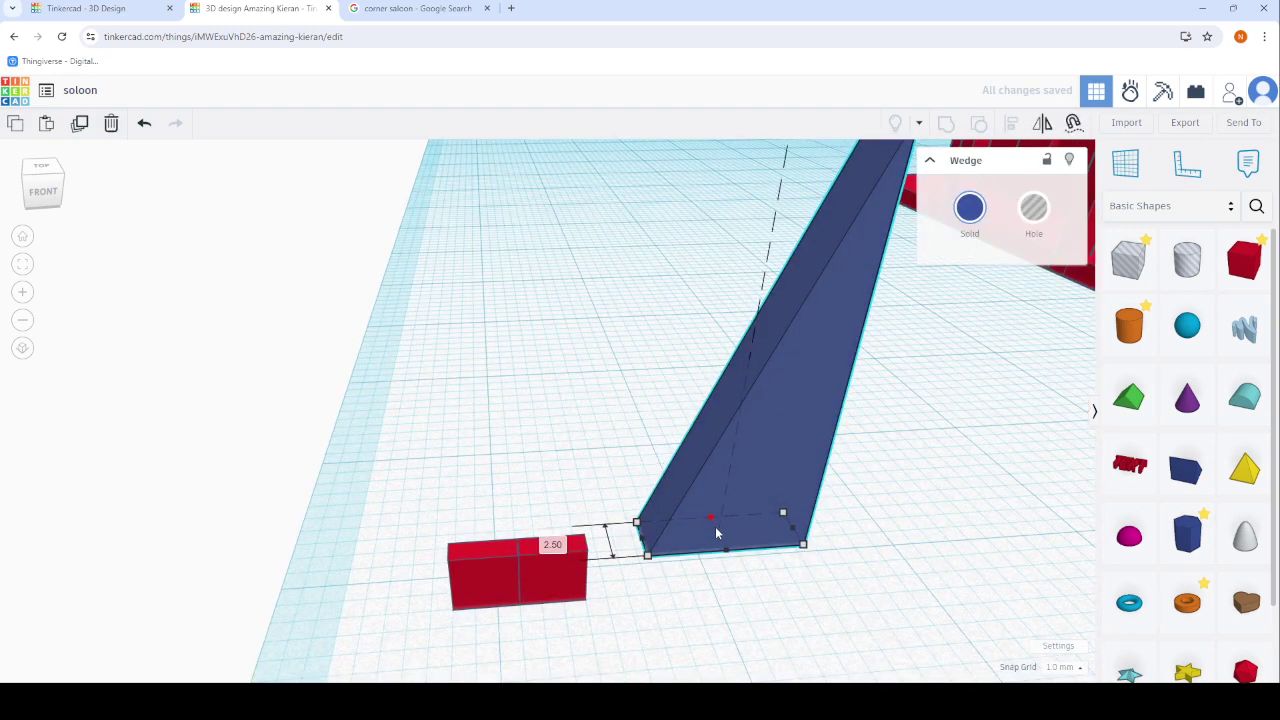
left_click_drag(734, 505, 608, 545)
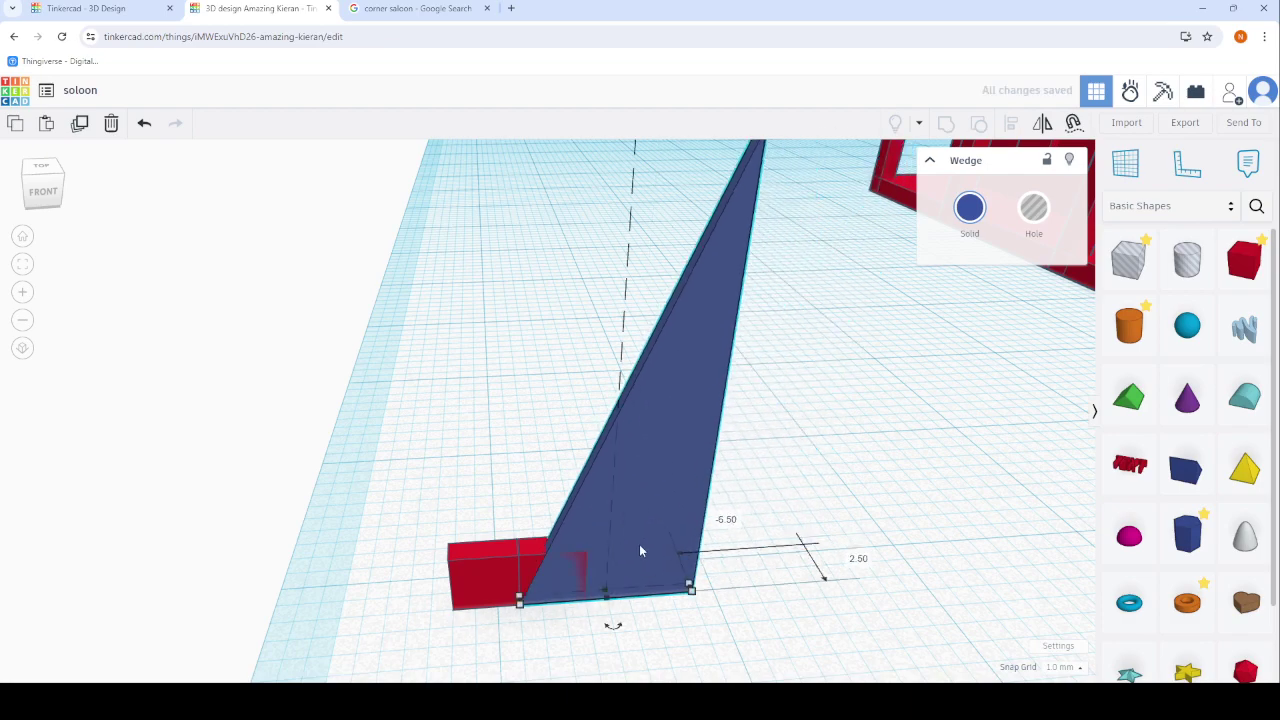
mouse_move(639, 544)
right_mouse_down()
mouse_move(743, 557)
mouse_move(624, 568)
mouse_move(563, 537)
right_mouse_up()
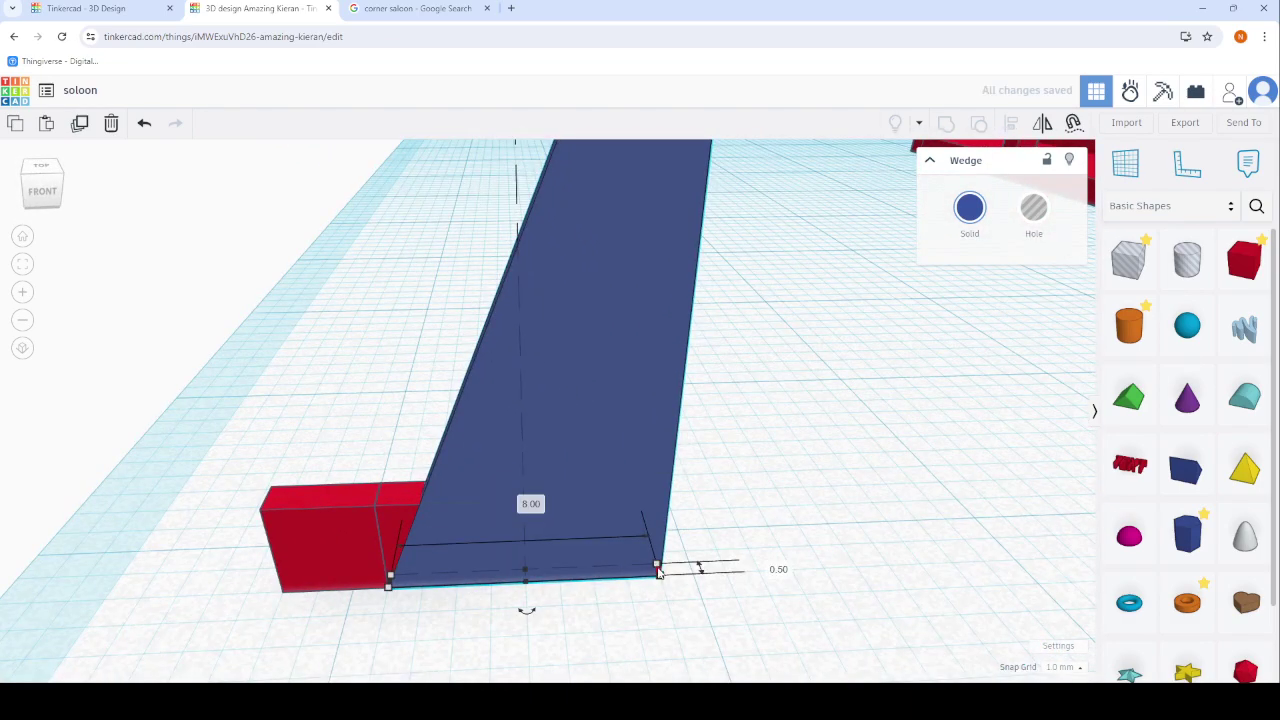
left_click_drag(654, 570, 496, 576)
scroll(500, 566, "down", 4)
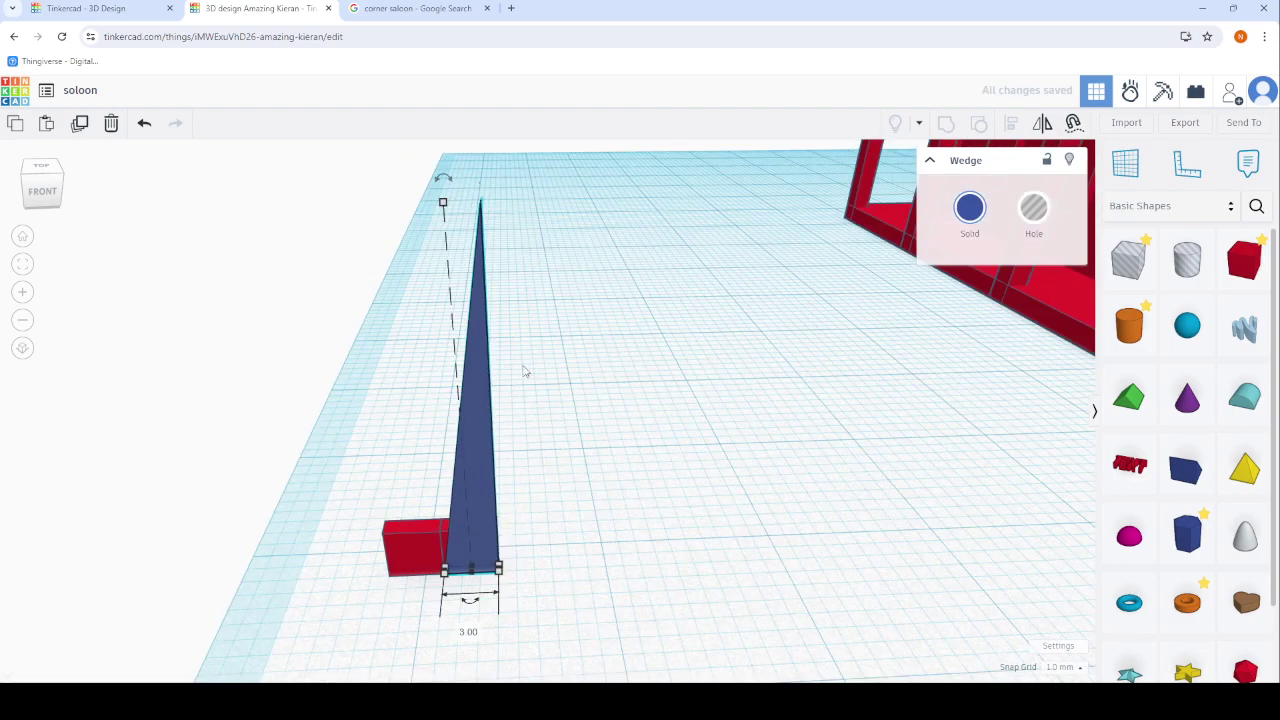
scroll(481, 561, "up", 4)
scroll(481, 561, "up", 2)
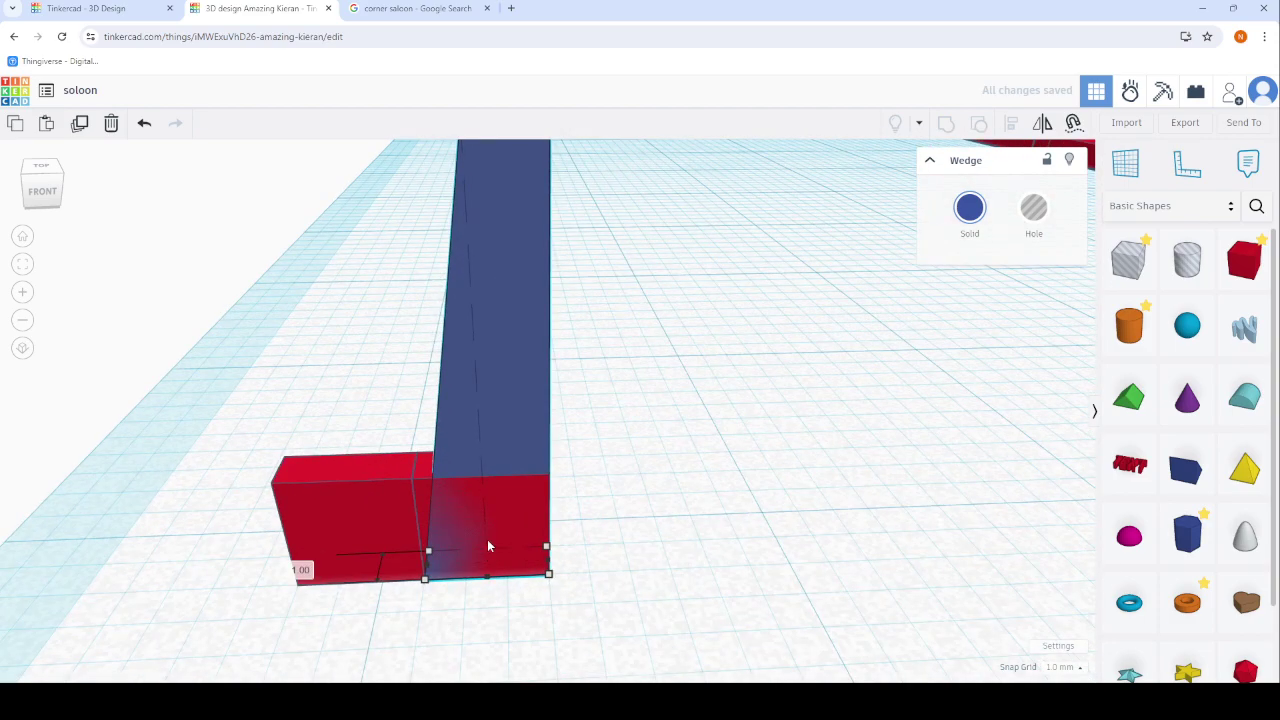
Raise the wedge 3.00 off the workplane and cut its height down to 1.00.
mouse_move(486, 533)
right_mouse_down()
mouse_move(600, 583)
mouse_move(490, 352)
right_mouse_up()
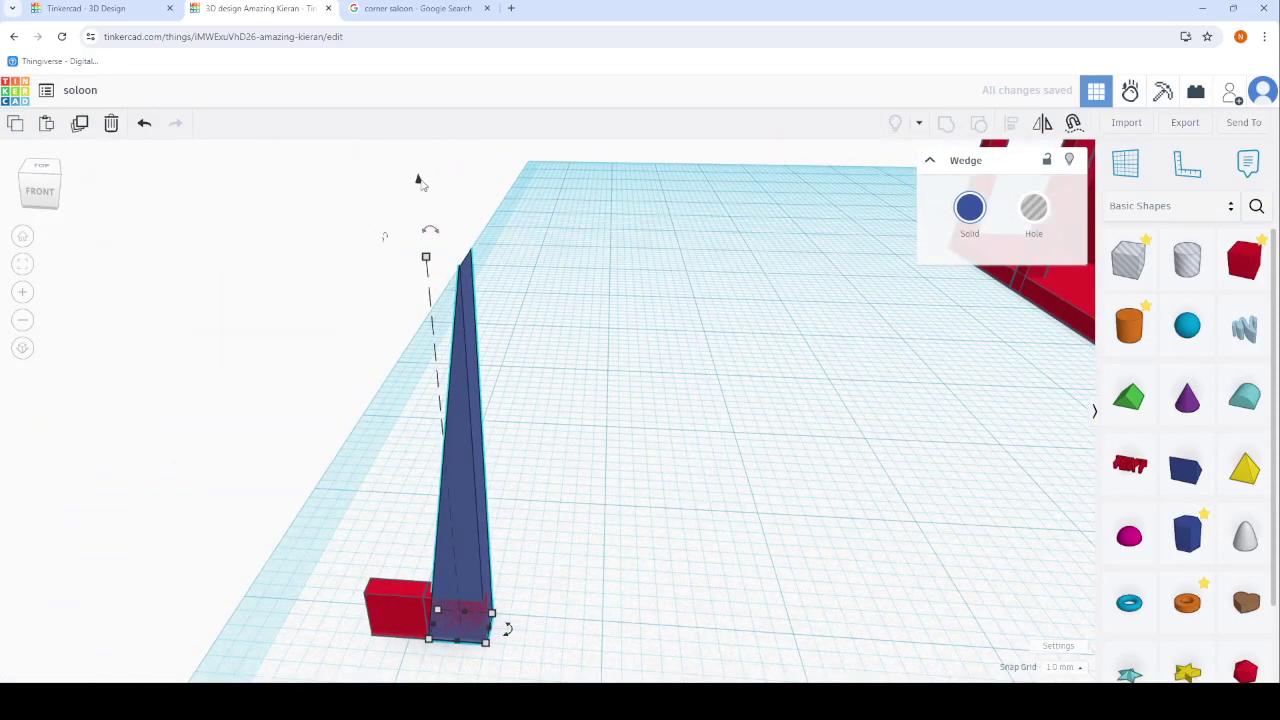
left_click_drag(420, 175, 411, 85)
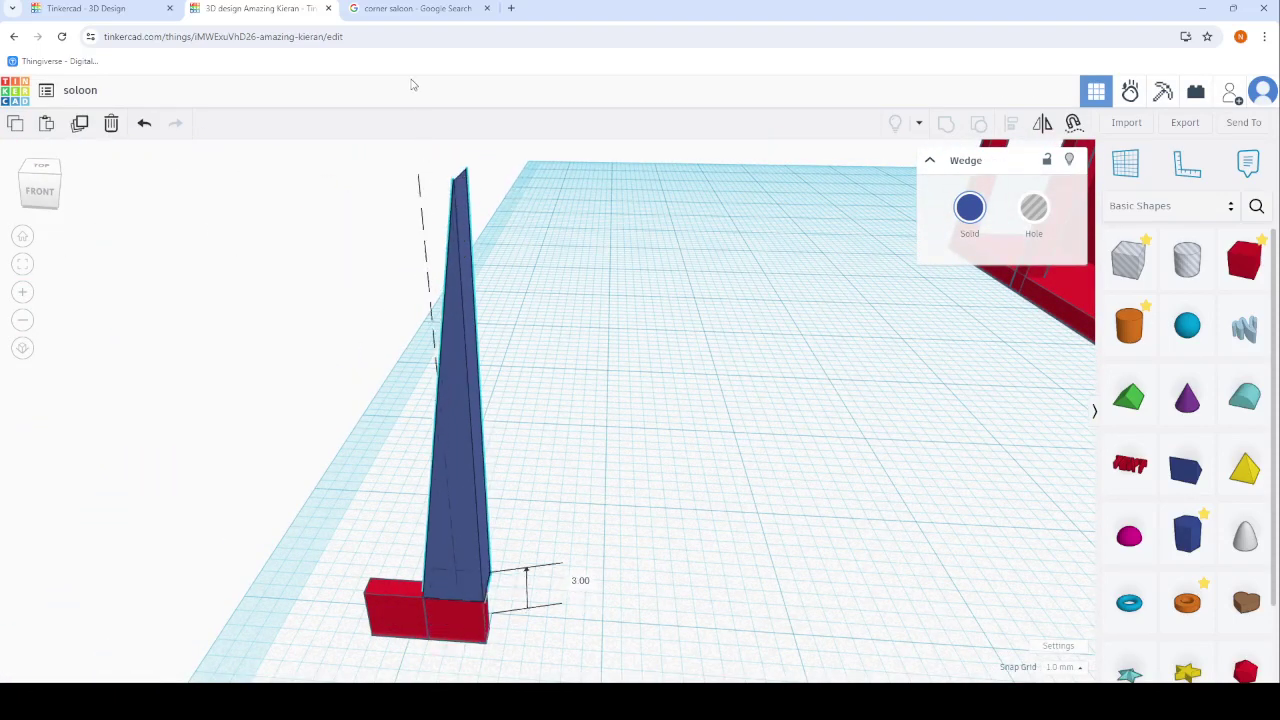
left_click(420, 175)
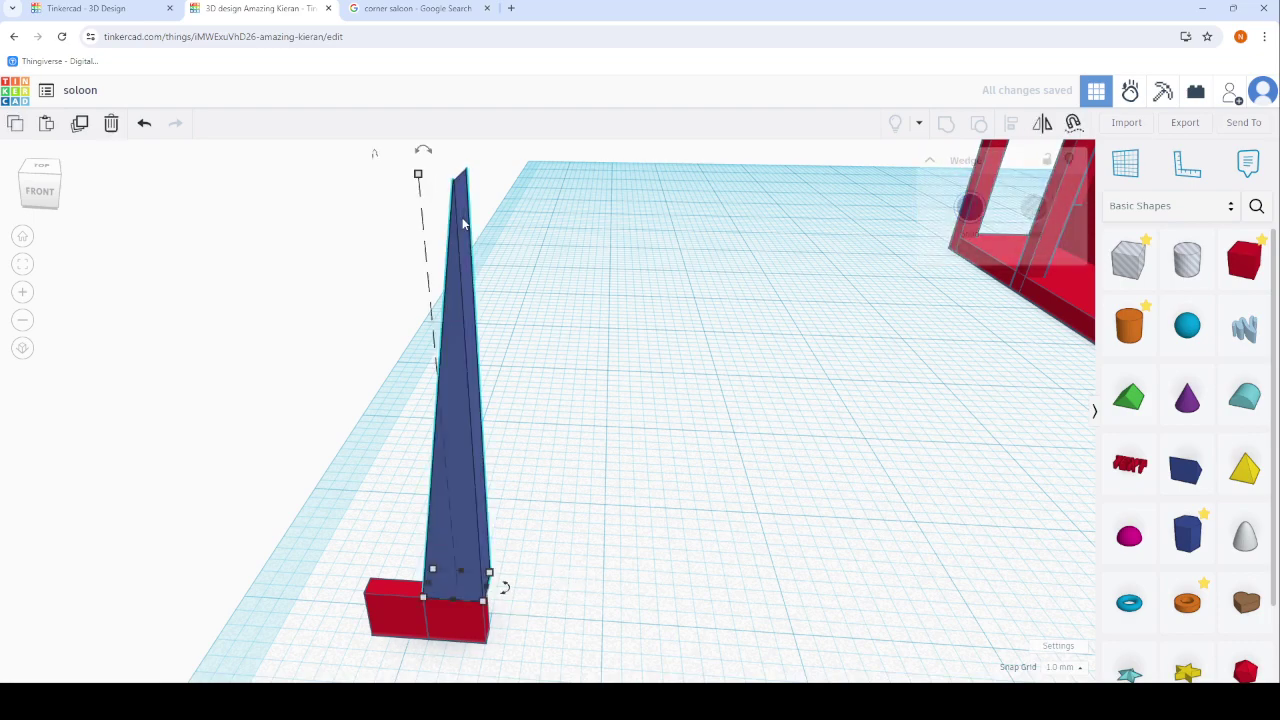
mouse_move(418, 177)
left_mouse_down()
mouse_move(437, 371)
mouse_move(474, 537)
left_mouse_up()
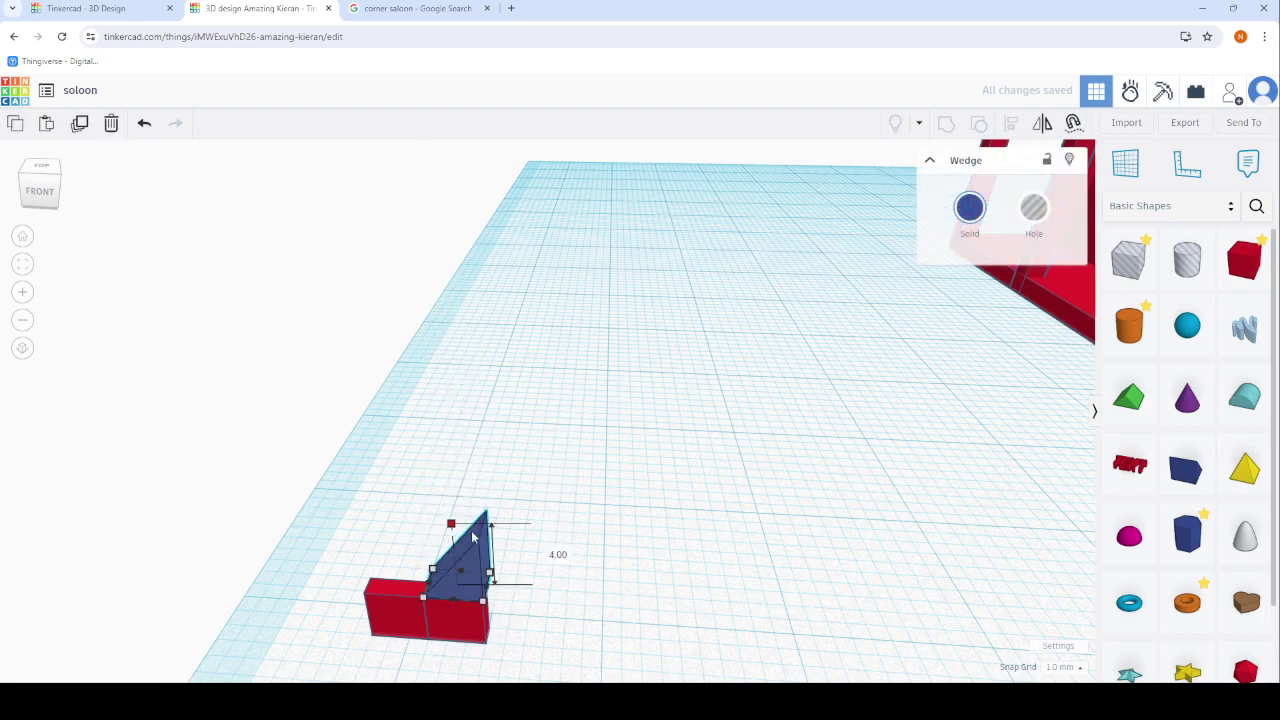
mouse_move(474, 556)
right_mouse_down()
mouse_move(309, 557)
mouse_move(277, 506)
mouse_move(634, 509)
mouse_move(251, 476)
right_mouse_up()
key("f")
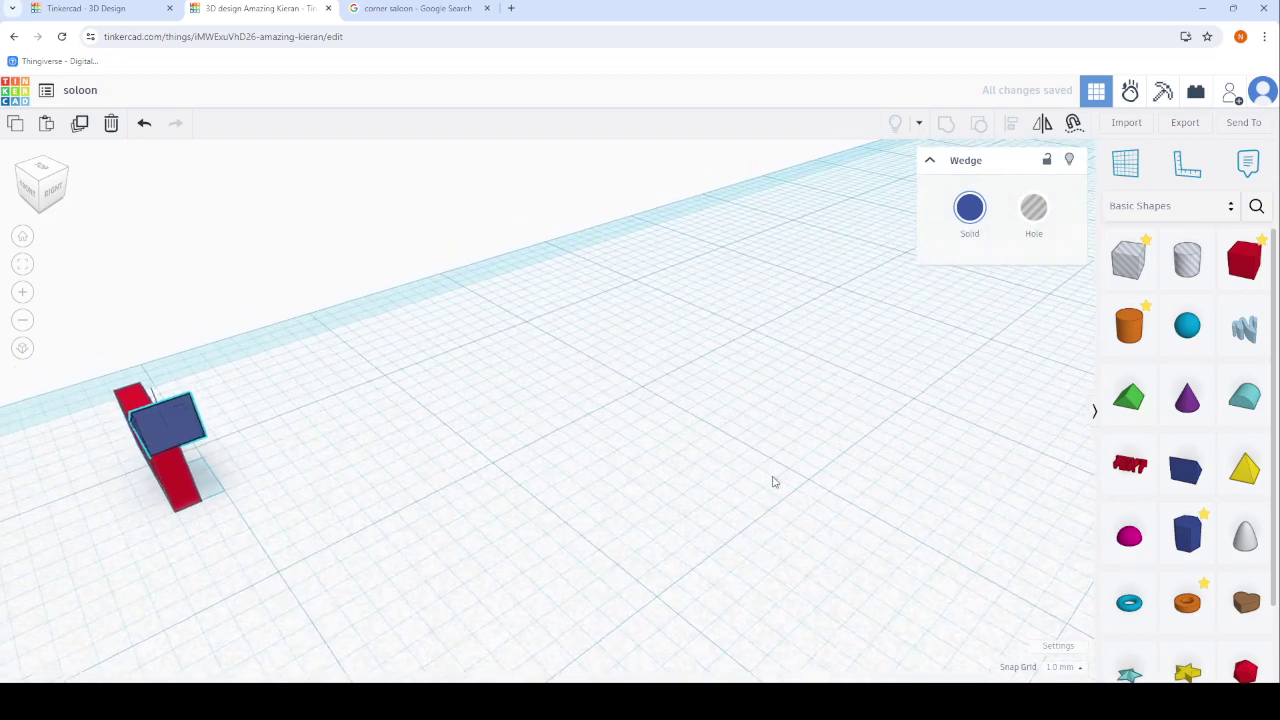
right_click_drag(300, 467, 557, 488)
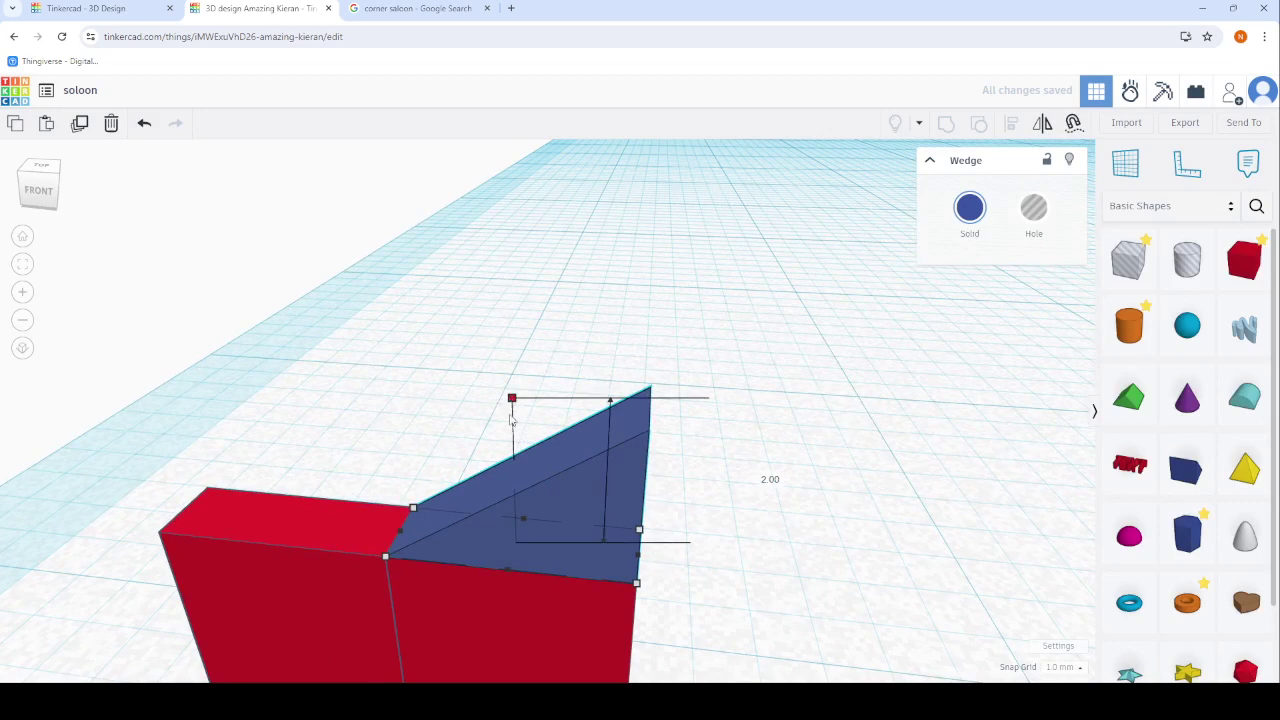
left_click_drag(511, 420, 518, 482)
Rotate the wedge about its vertical axis and set it over the block's left half.
left_click(586, 477)
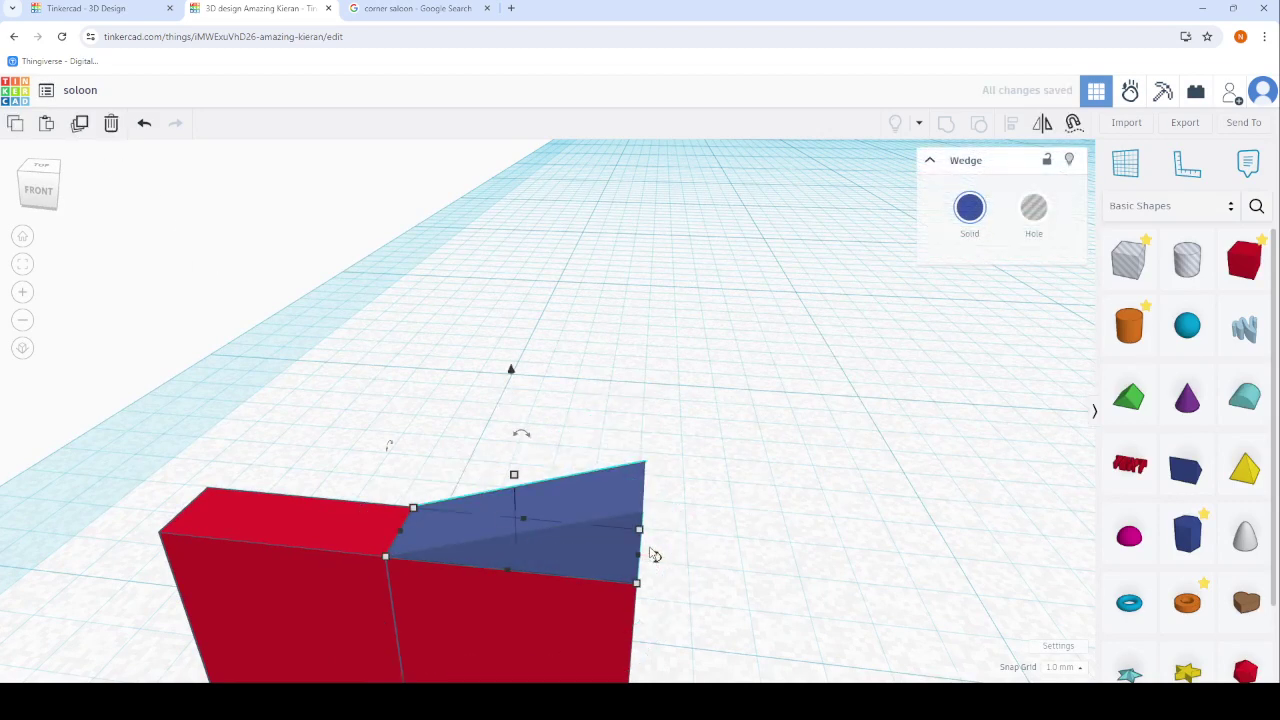
mouse_move(652, 555)
left_mouse_down()
mouse_move(521, 568)
mouse_move(373, 530)
left_mouse_up()
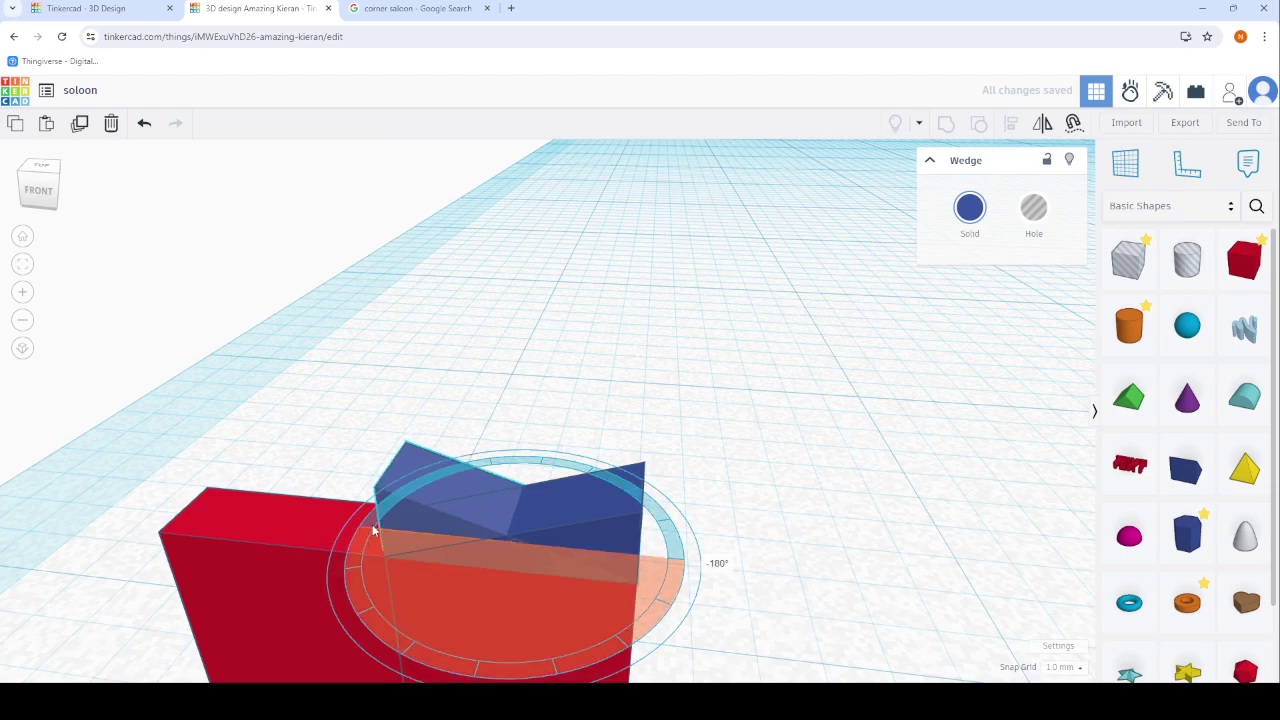
left_click_drag(449, 503, 230, 466)
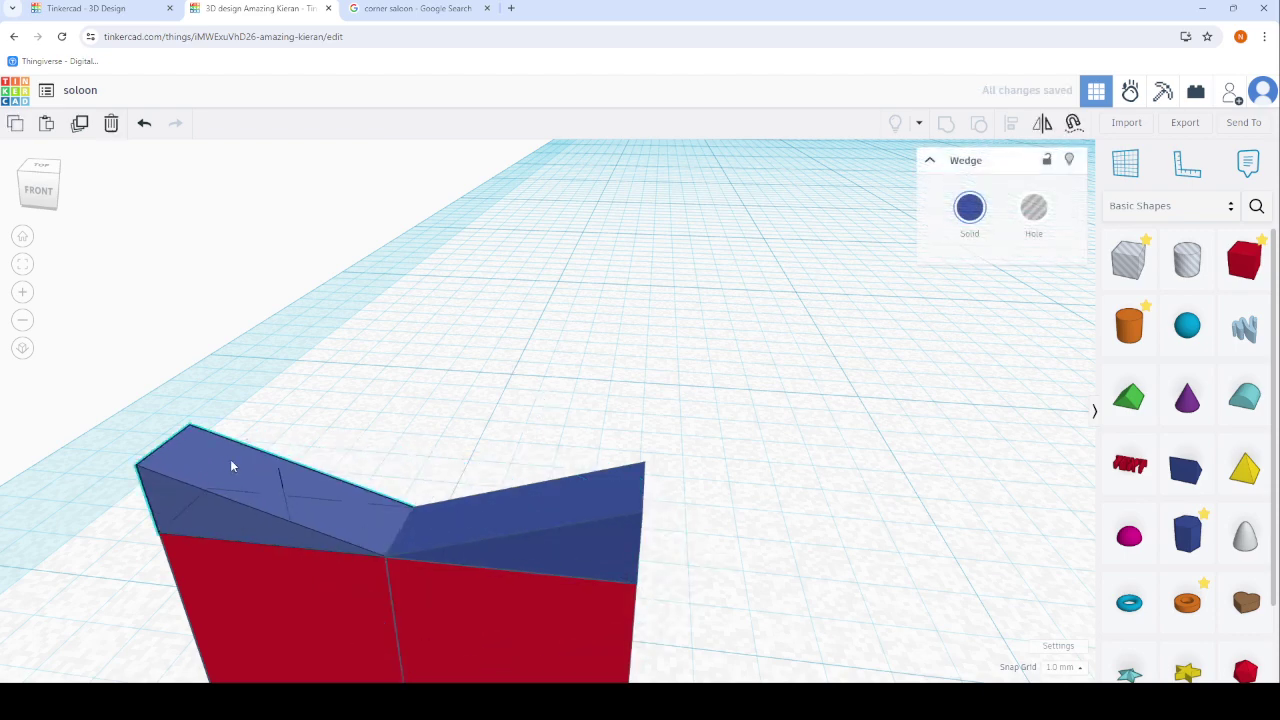
left_click(346, 464)
Select all four door parts from a front view.
right_click_drag(503, 437, 531, 400)
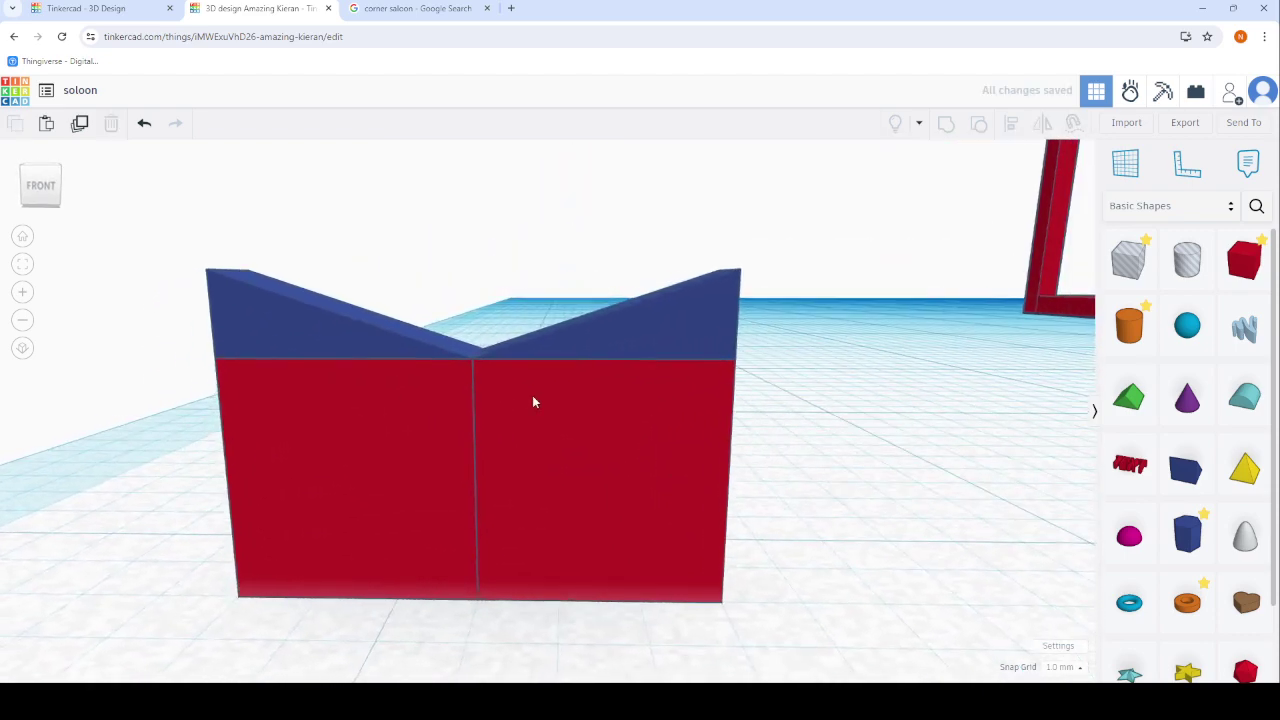
scroll(531, 400, "down", 5)
left_click_drag(616, 330, 455, 455)
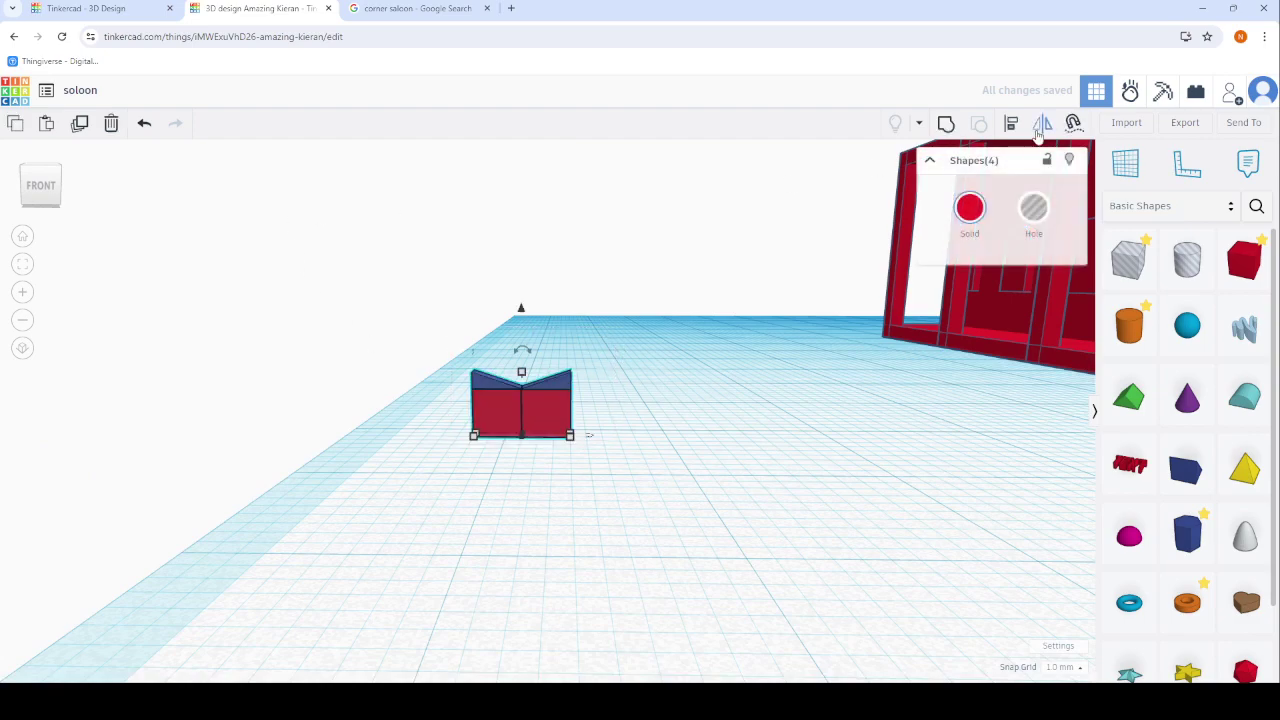
Group the four parts into one red door piece and place it against the back wall.
left_click(952, 126)
scroll(609, 443, "down", 3)
mouse_move(609, 443)
right_mouse_down()
mouse_move(626, 500)
mouse_move(447, 483)
mouse_move(350, 512)
right_mouse_up()
left_click_drag(337, 484, 937, 474)
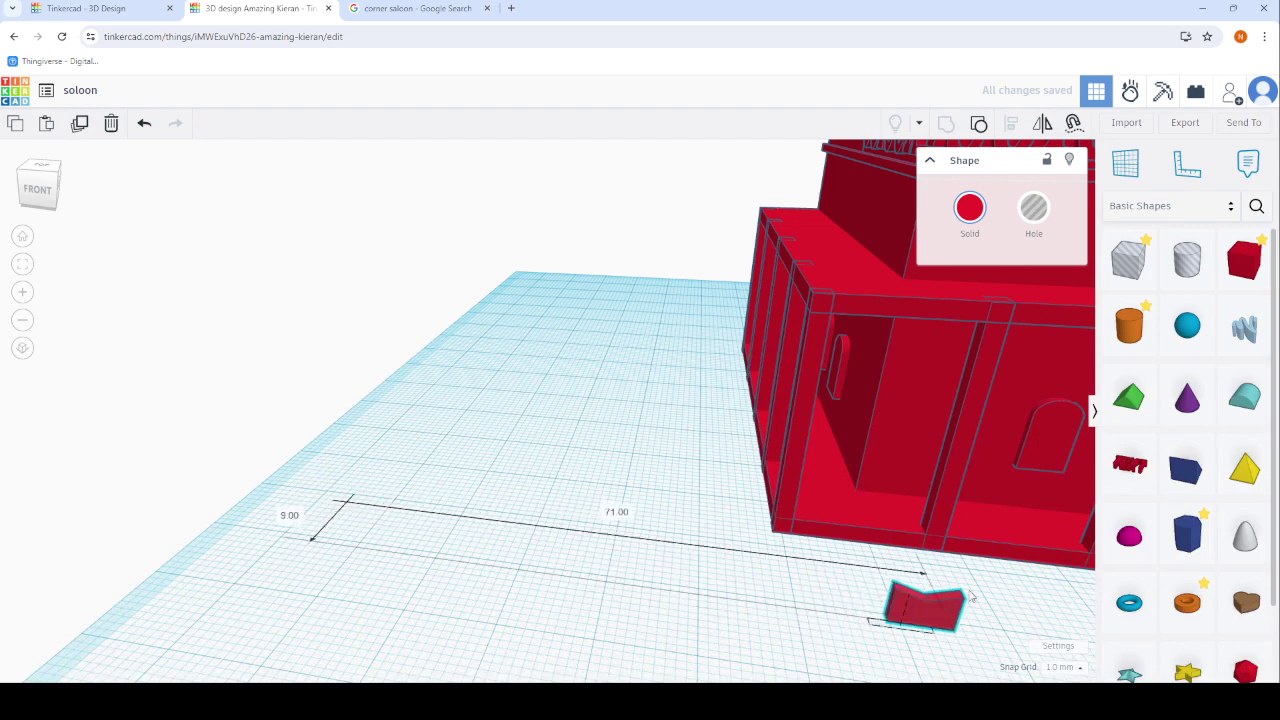
scroll(843, 519, "up", 2)
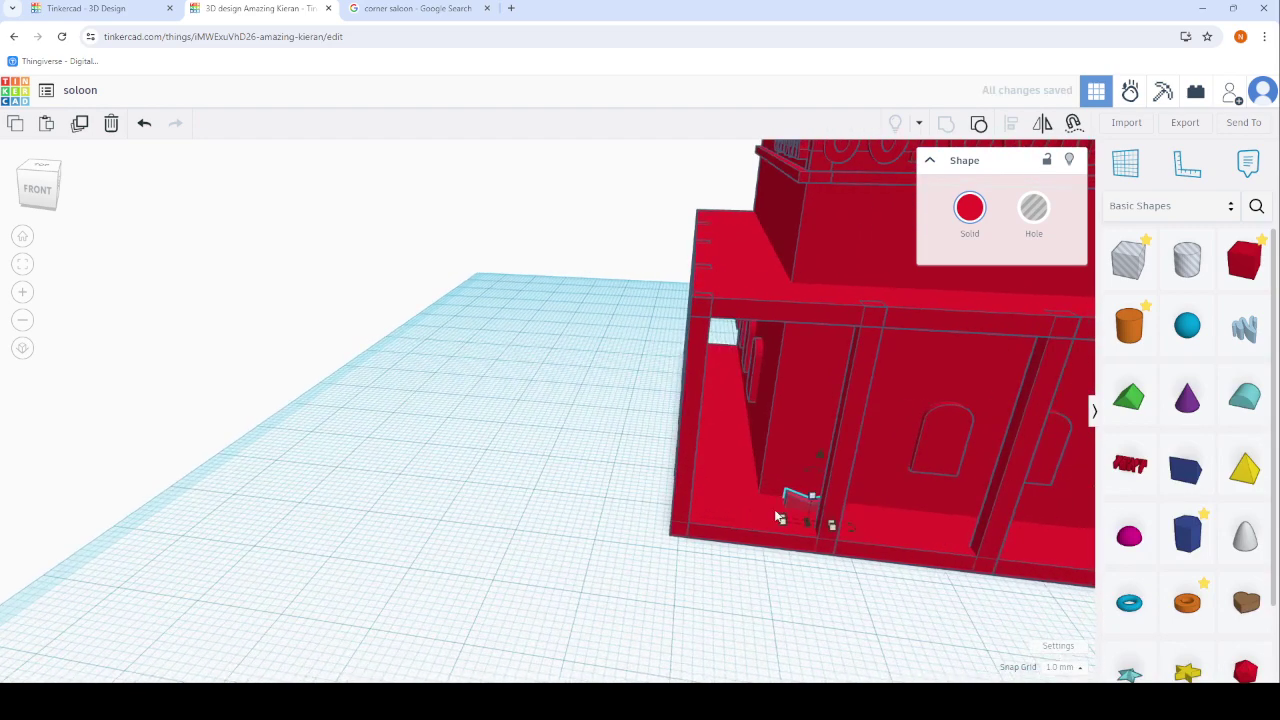
scroll(800, 500, "up", 3)
scroll(854, 470, "up", 2)
left_click_drag(827, 468, 778, 444)
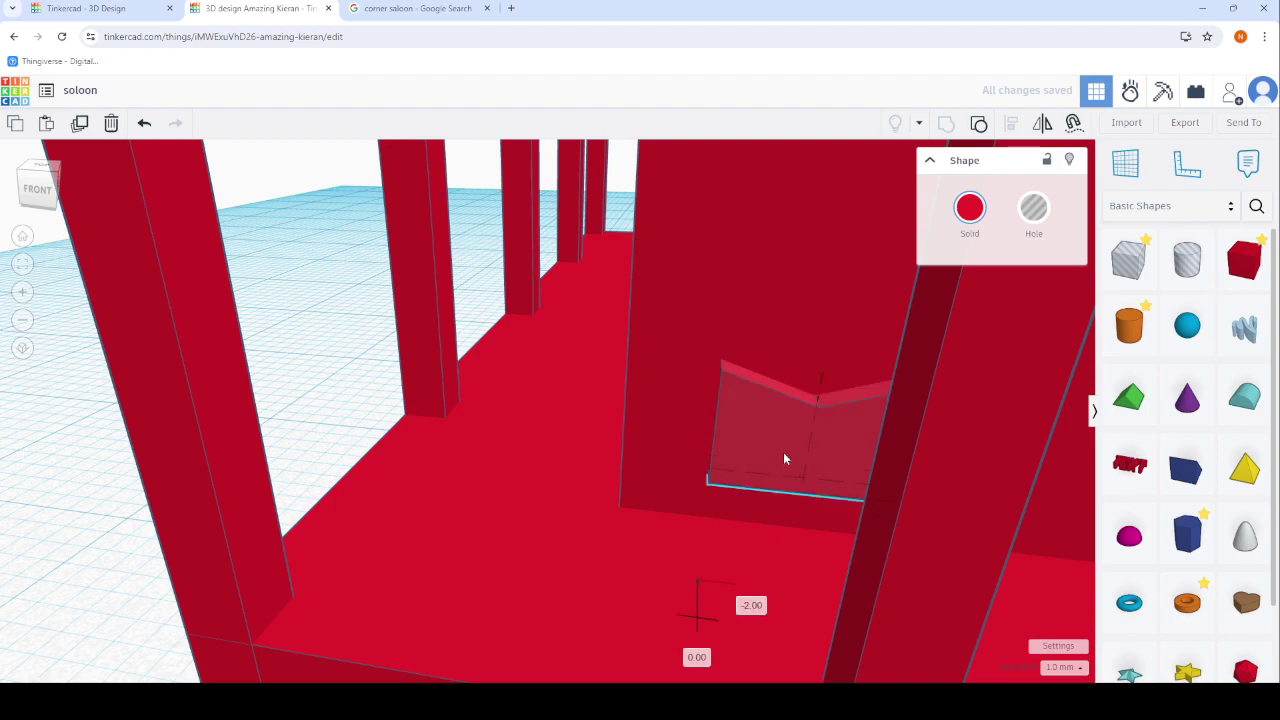
Duplicate the door piece and rotate the copy by 90 degrees.
right_click_drag(783, 452, 367, 526)
right_click_drag(204, 510, 546, 406)
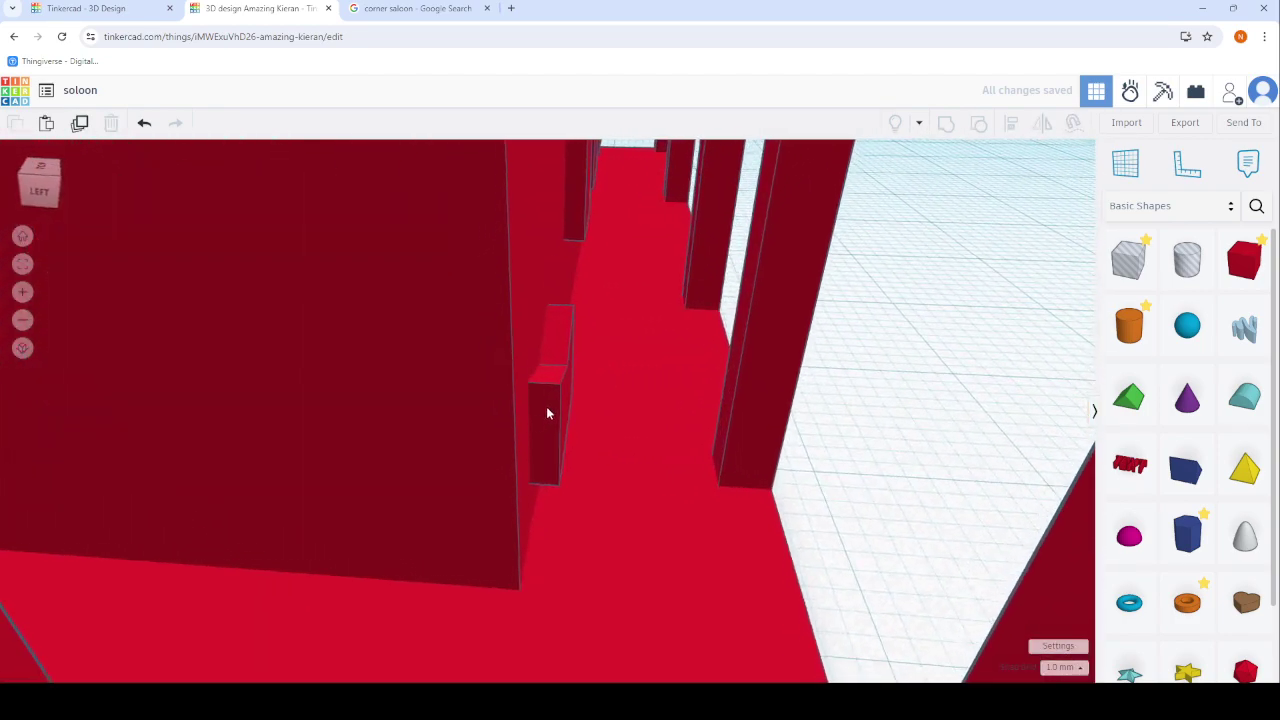
left_click(546, 406)
left_click(79, 138)
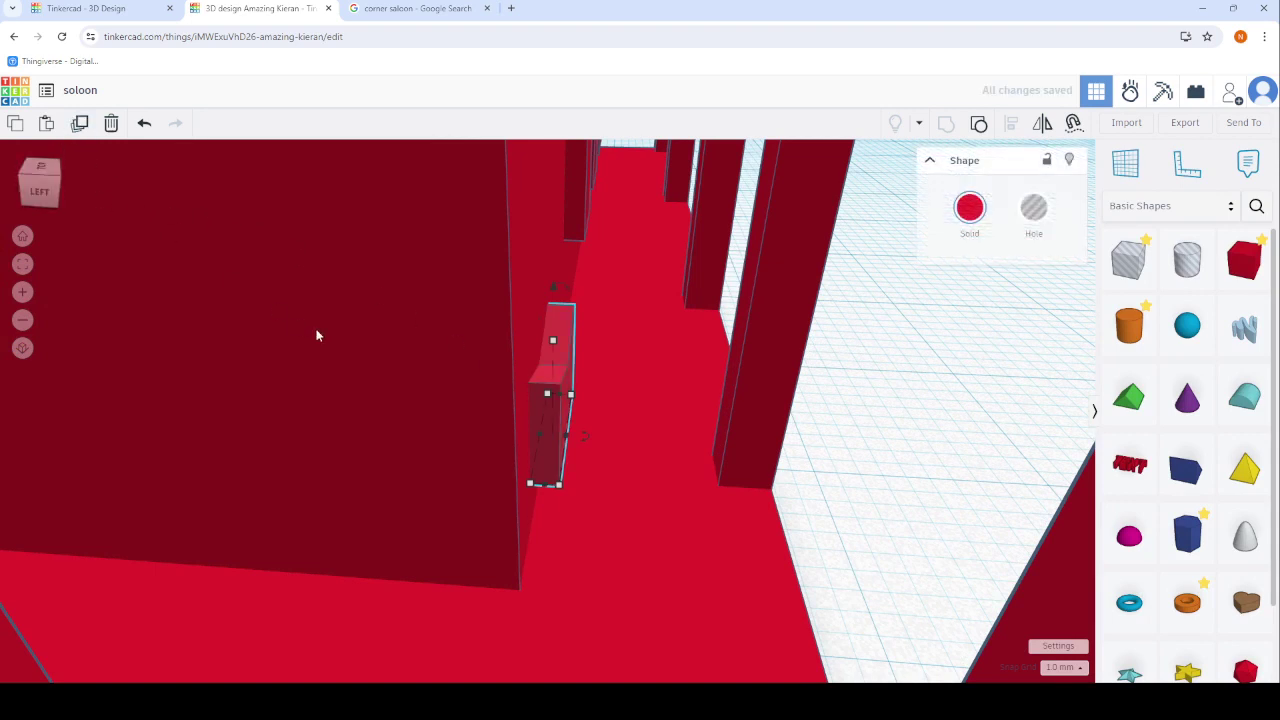
mouse_move(562, 353)
left_mouse_down()
mouse_move(414, 491)
mouse_move(443, 463)
left_mouse_up()
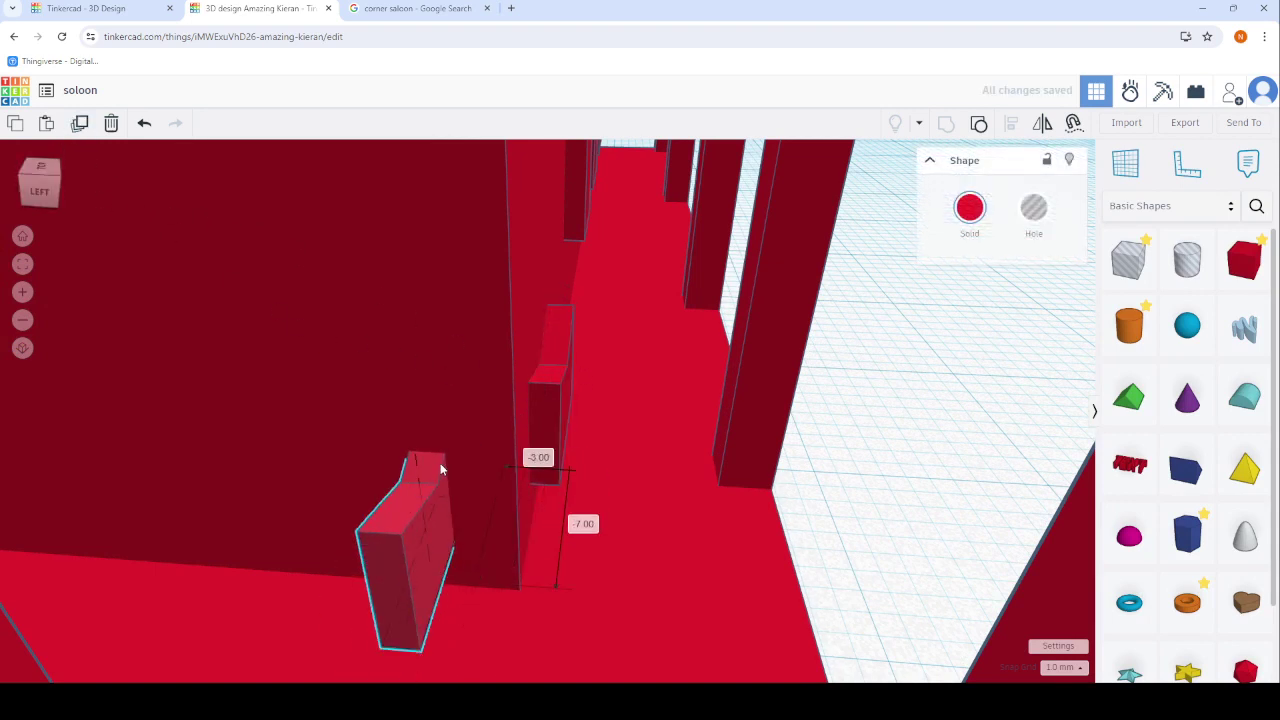
left_click_drag(475, 540, 704, 532)
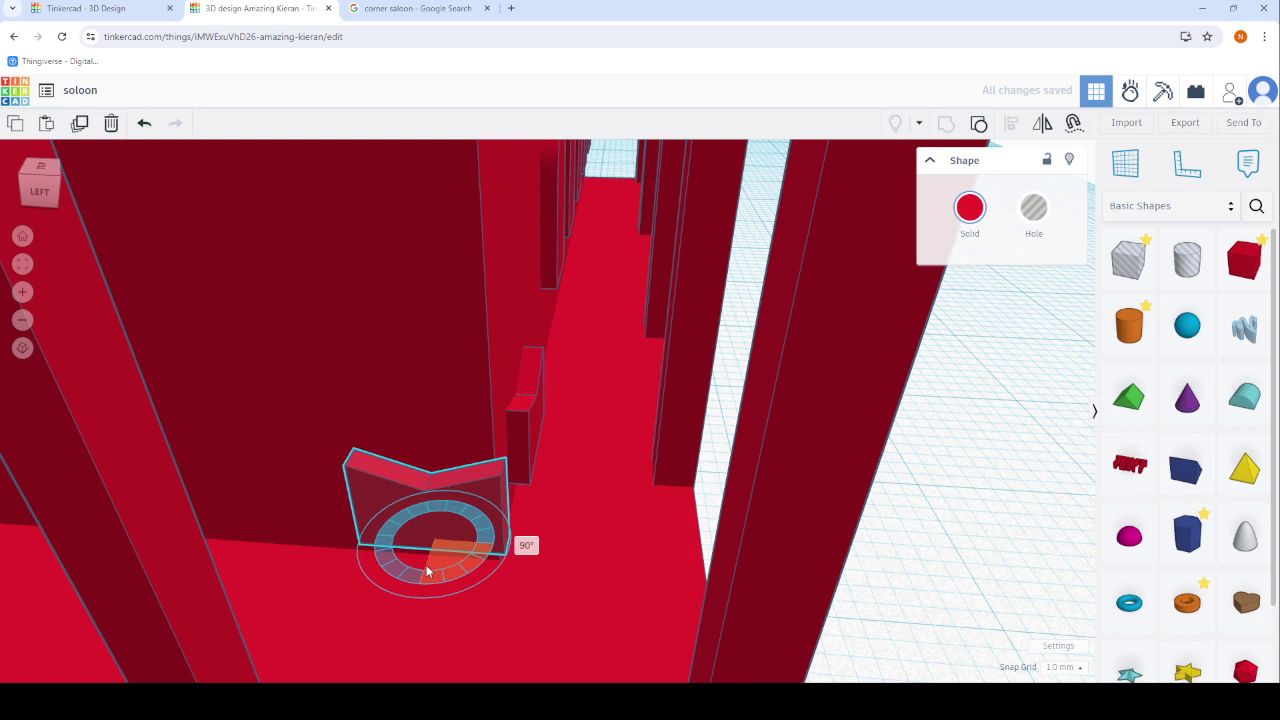
Slide the V-shaped door piece left along the wall.
left_click(992, 548)
right_click_drag(536, 543, 456, 520)
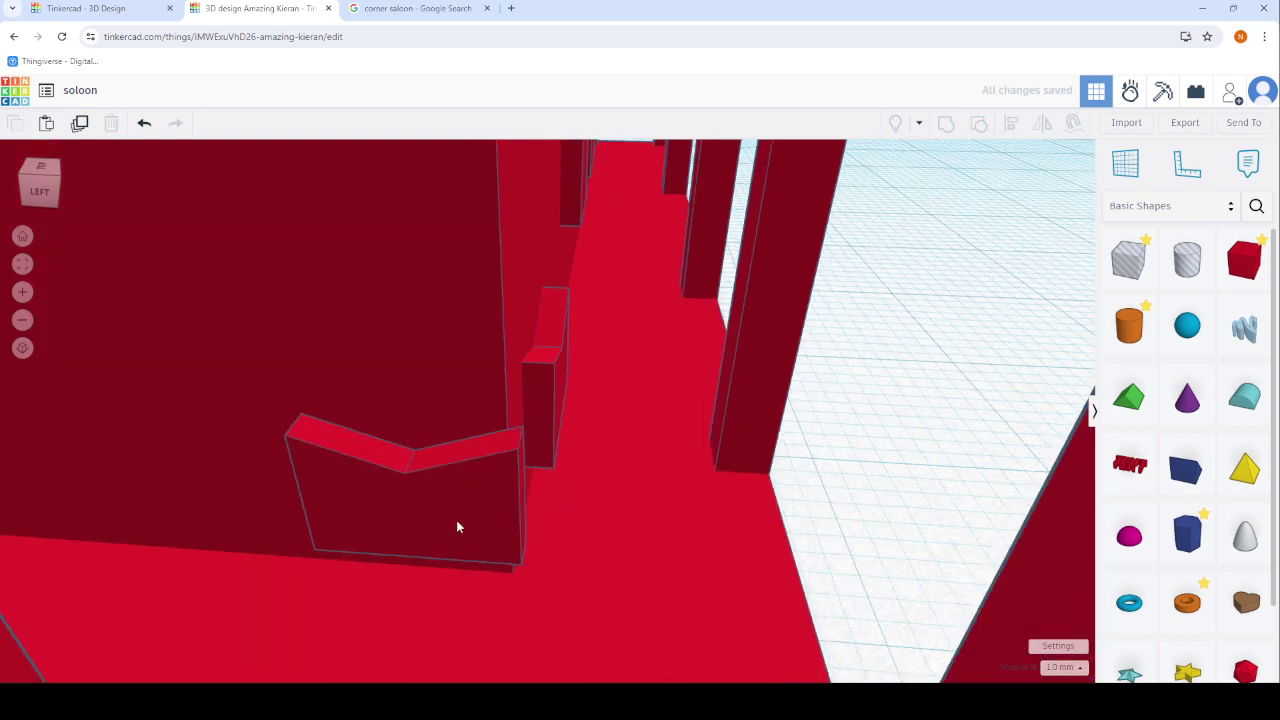
mouse_move(456, 520)
left_mouse_down()
mouse_move(325, 483)
mouse_move(370, 486)
mouse_move(353, 492)
left_mouse_up()
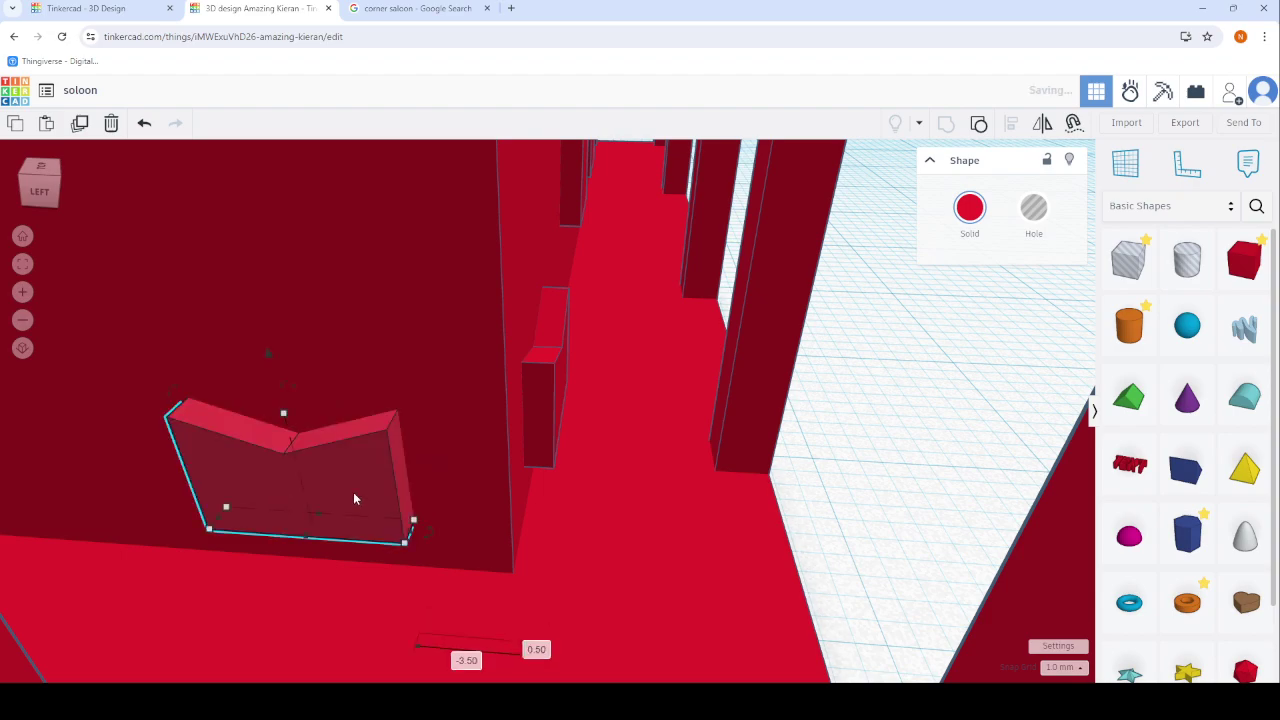
mouse_move(353, 492)
right_mouse_down()
mouse_move(138, 488)
mouse_move(597, 500)
mouse_move(457, 502)
mouse_move(297, 480)
mouse_move(316, 481)
right_mouse_up()
scroll(316, 481, "down", 10)
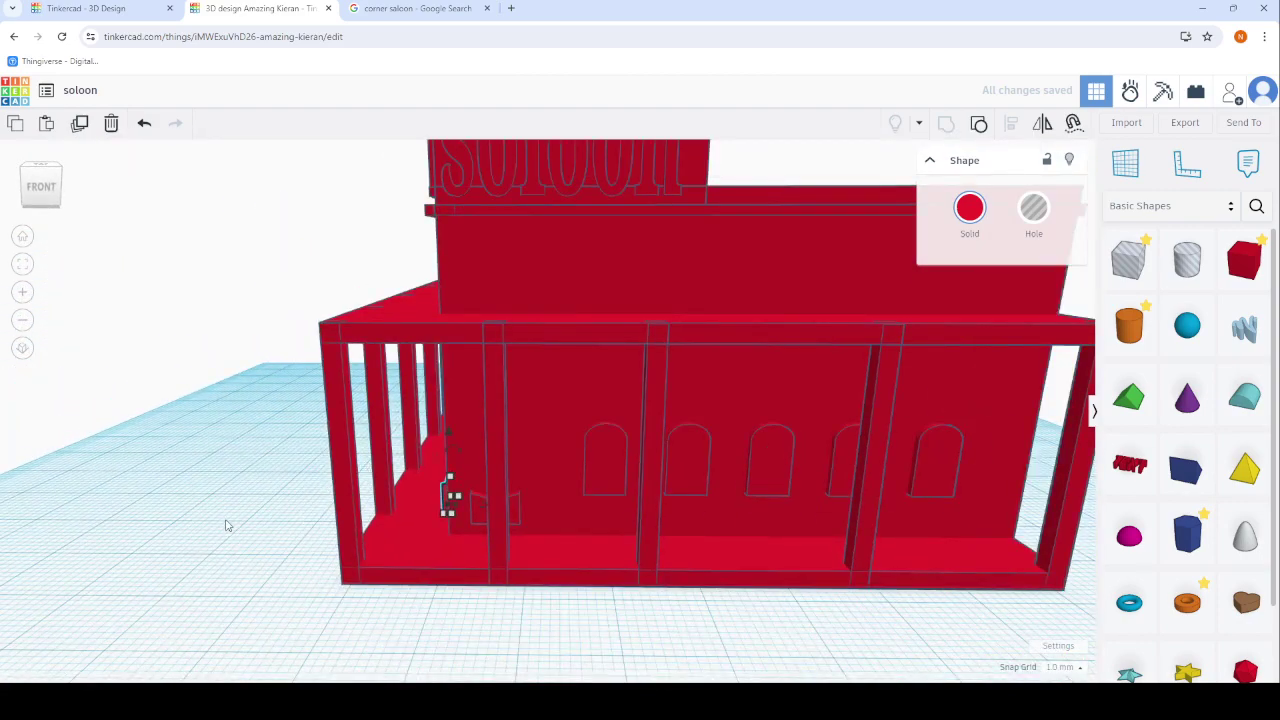
Move the small door block along the floor toward the doorway.
left_click(200, 514)
mouse_move(200, 514)
right_mouse_down()
mouse_move(474, 520)
mouse_move(660, 503)
mouse_move(543, 457)
mouse_move(480, 522)
right_mouse_up()
scroll(643, 517, "up", 5)
left_click(628, 518)
scroll(628, 518, "down", 5)
scroll(474, 468, "up", 5)
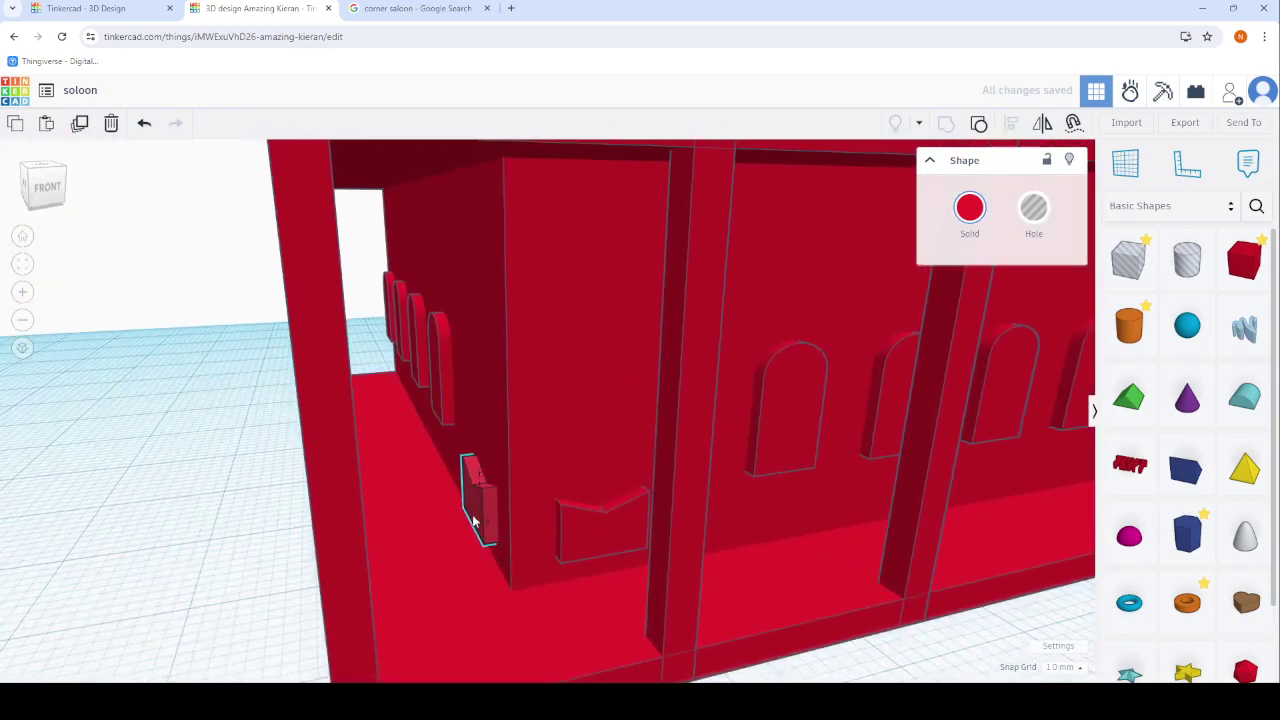
left_click_drag(481, 518, 516, 541)
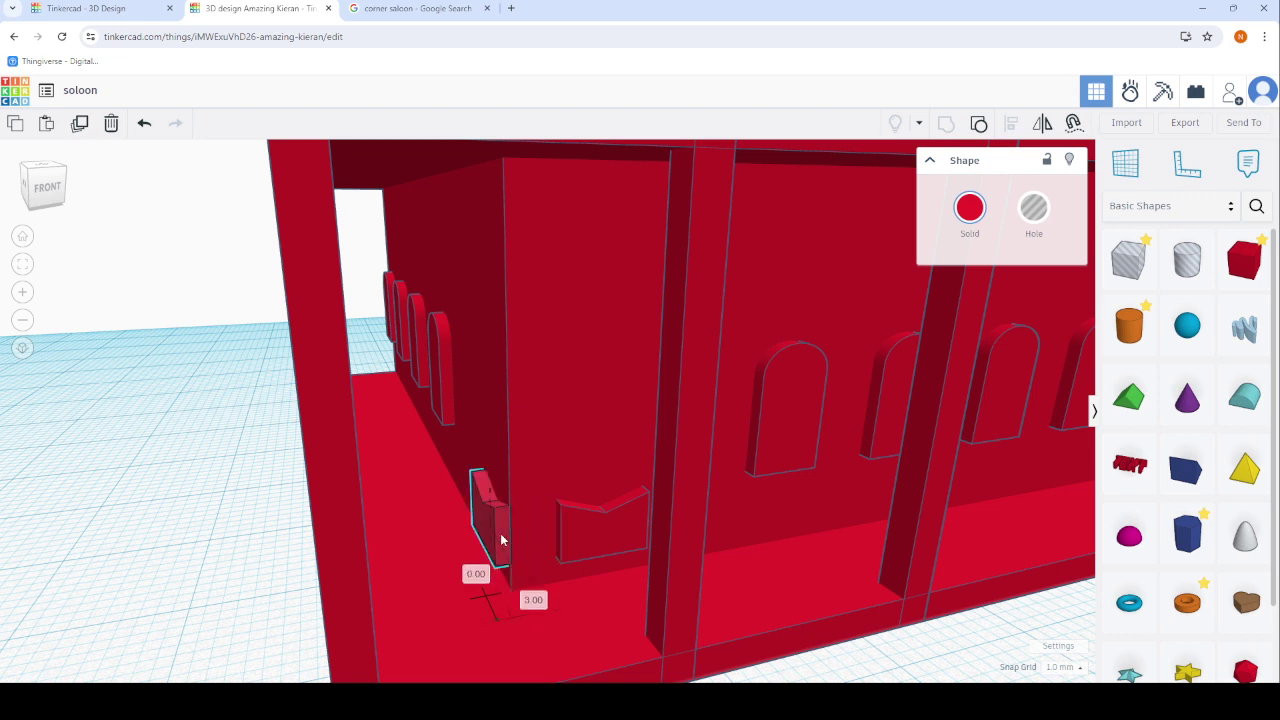
left_click_drag(502, 540, 533, 537)
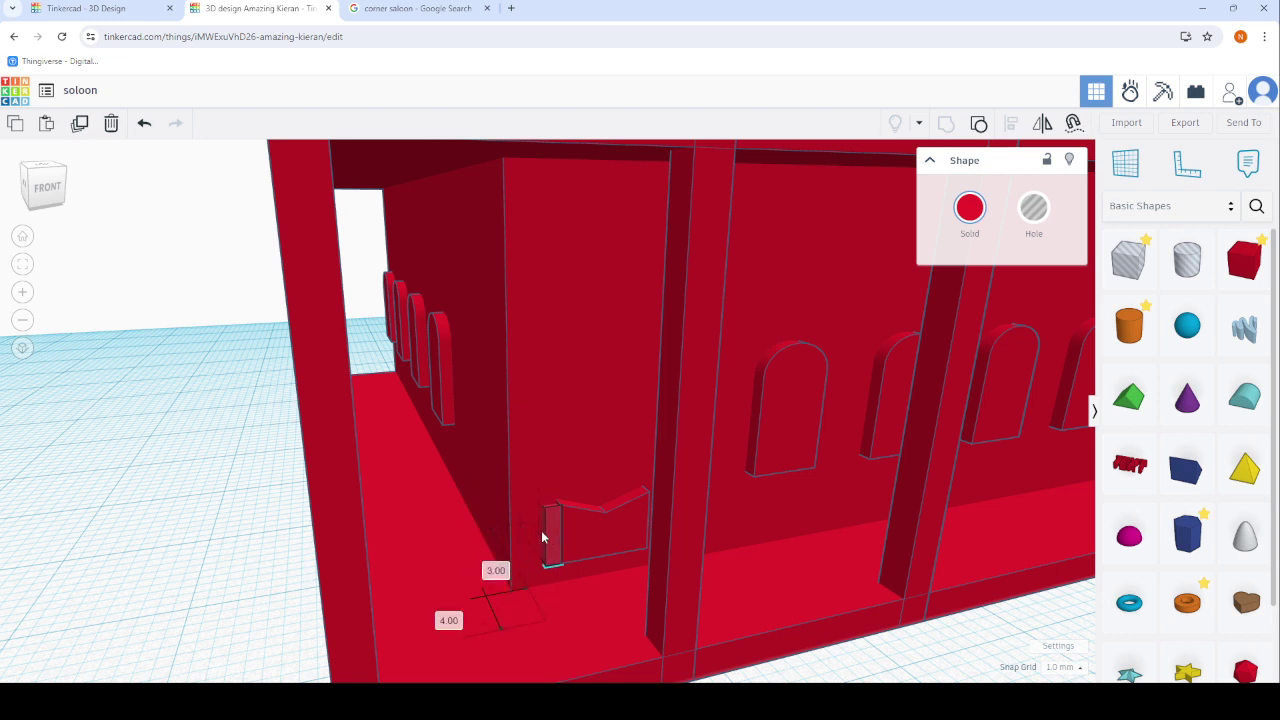
Slide the small door block flush against the wall.
mouse_move(541, 530)
right_mouse_down()
mouse_move(473, 527)
mouse_move(551, 538)
right_mouse_up()
scroll(473, 527, "up", 5)
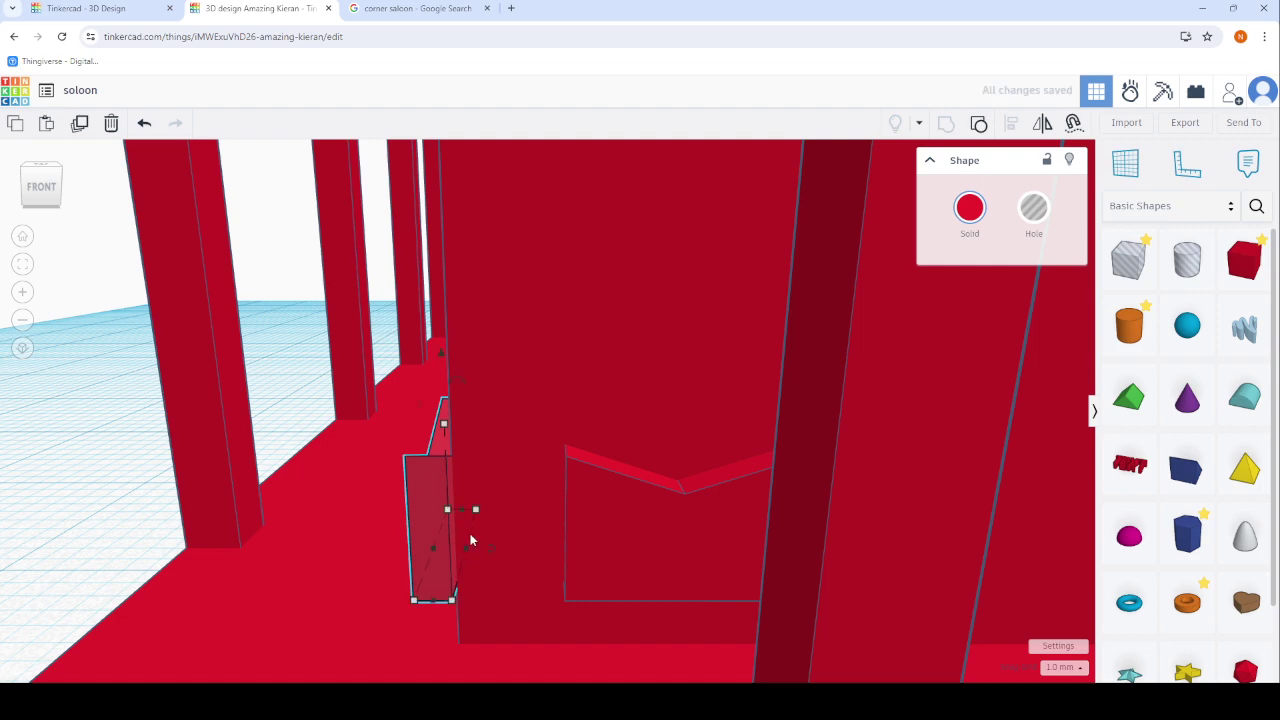
mouse_move(446, 534)
right_mouse_down()
mouse_move(551, 537)
mouse_move(488, 565)
right_mouse_up()
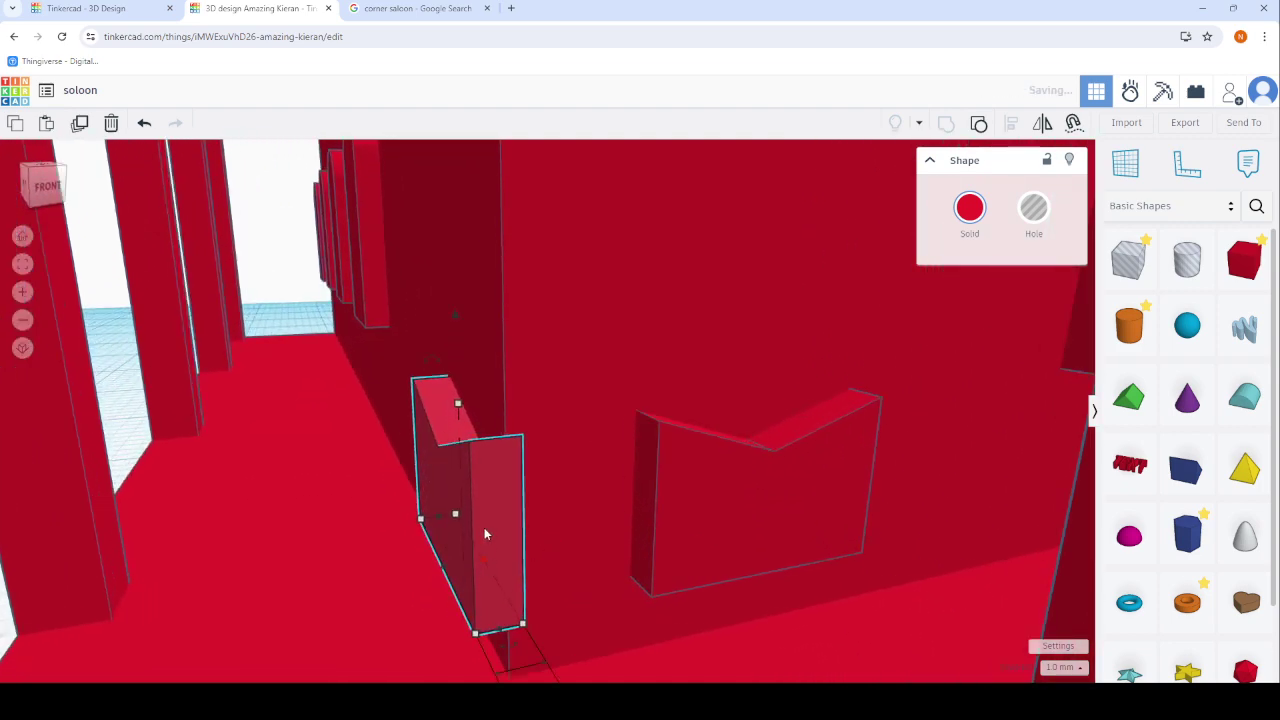
left_click_drag(464, 534, 423, 480)
right_click_drag(423, 480, 686, 497)
scroll(685, 497, "down", 5)
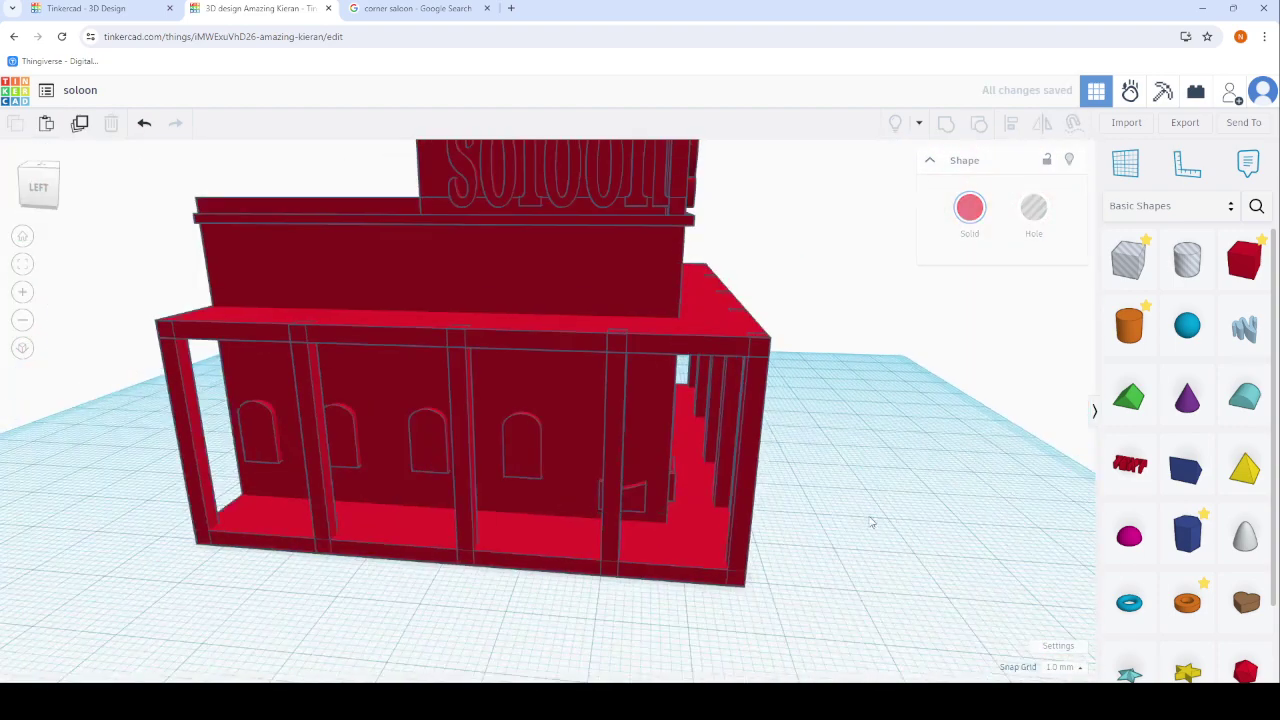
right_click_drag(871, 520, 657, 491)
scroll(557, 526, "up", 5)
scroll(555, 521, "up", 2)
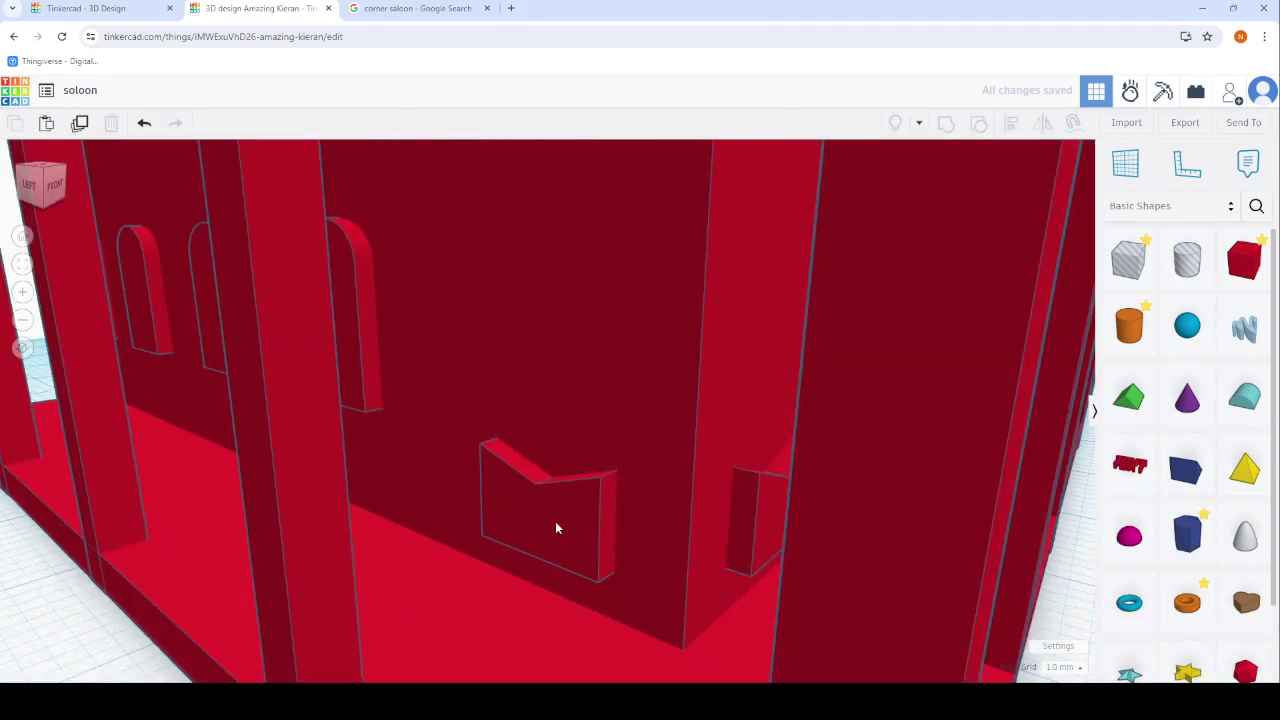
Duplicate the bent V-topped door piece.
left_click(555, 521)
left_click(81, 123)
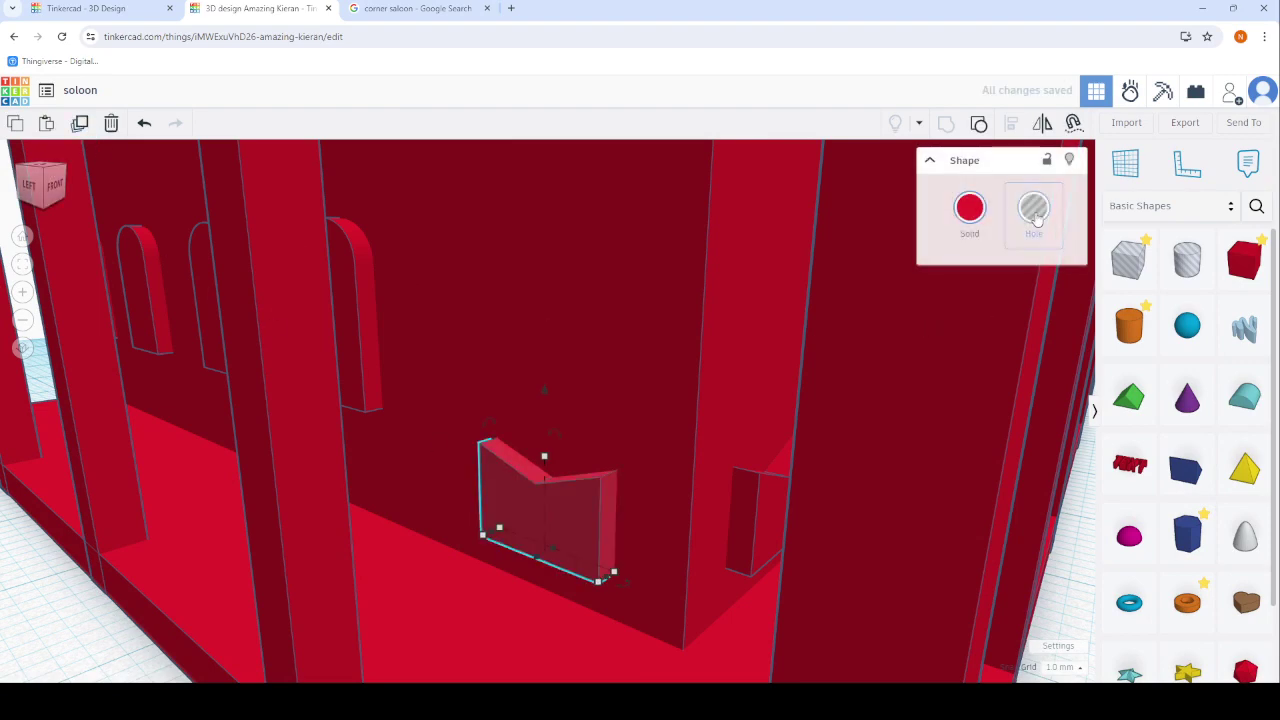
scroll(788, 526, "down", 5)
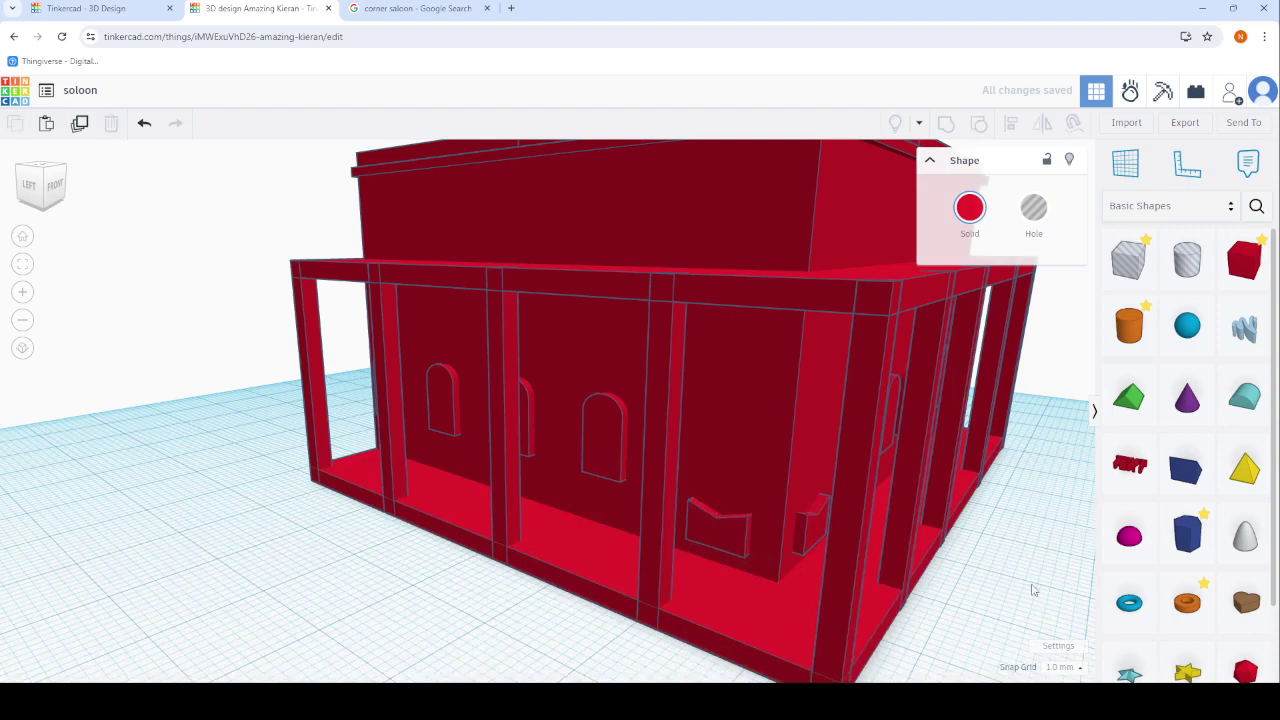
scroll(788, 526, "up", 5)
key("Escape")
scroll(606, 538, "down", 5)
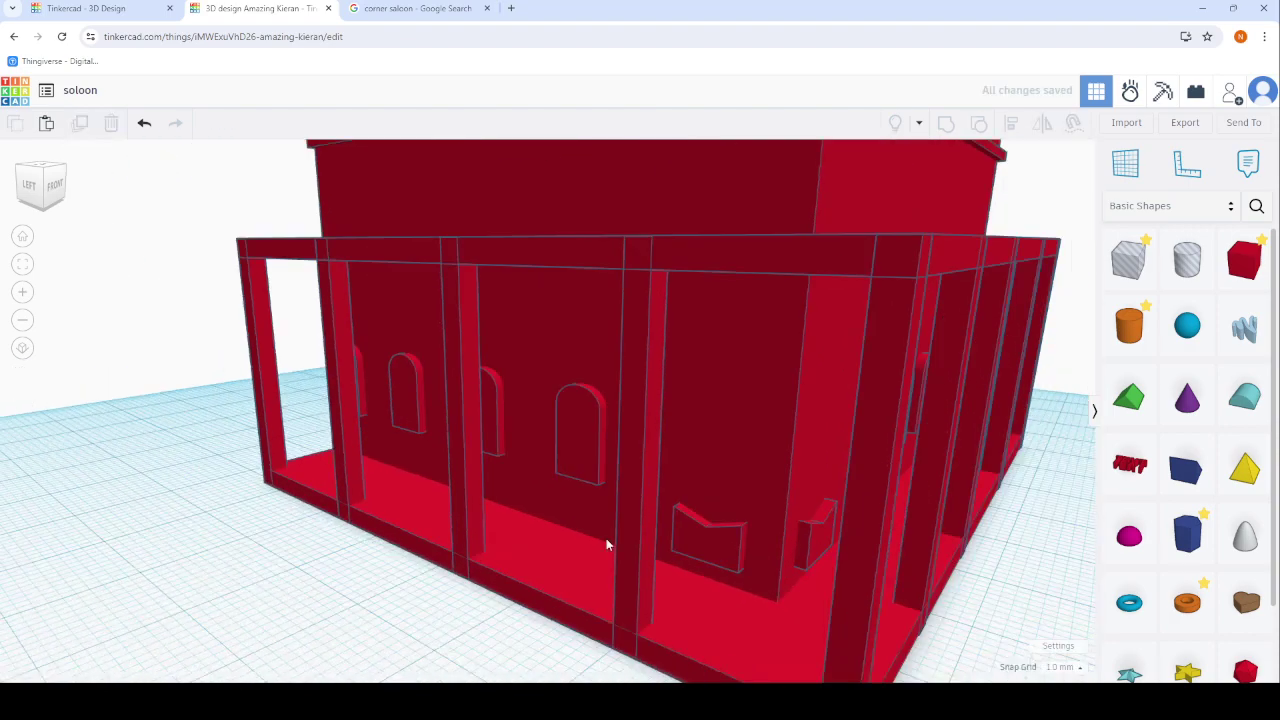
mouse_move(979, 524)
right_mouse_down()
mouse_move(548, 513)
mouse_move(873, 477)
mouse_move(803, 437)
mouse_move(346, 506)
mouse_move(535, 553)
right_mouse_up()
scroll(535, 553, "down", 3)
scroll(537, 500, "down", 2)
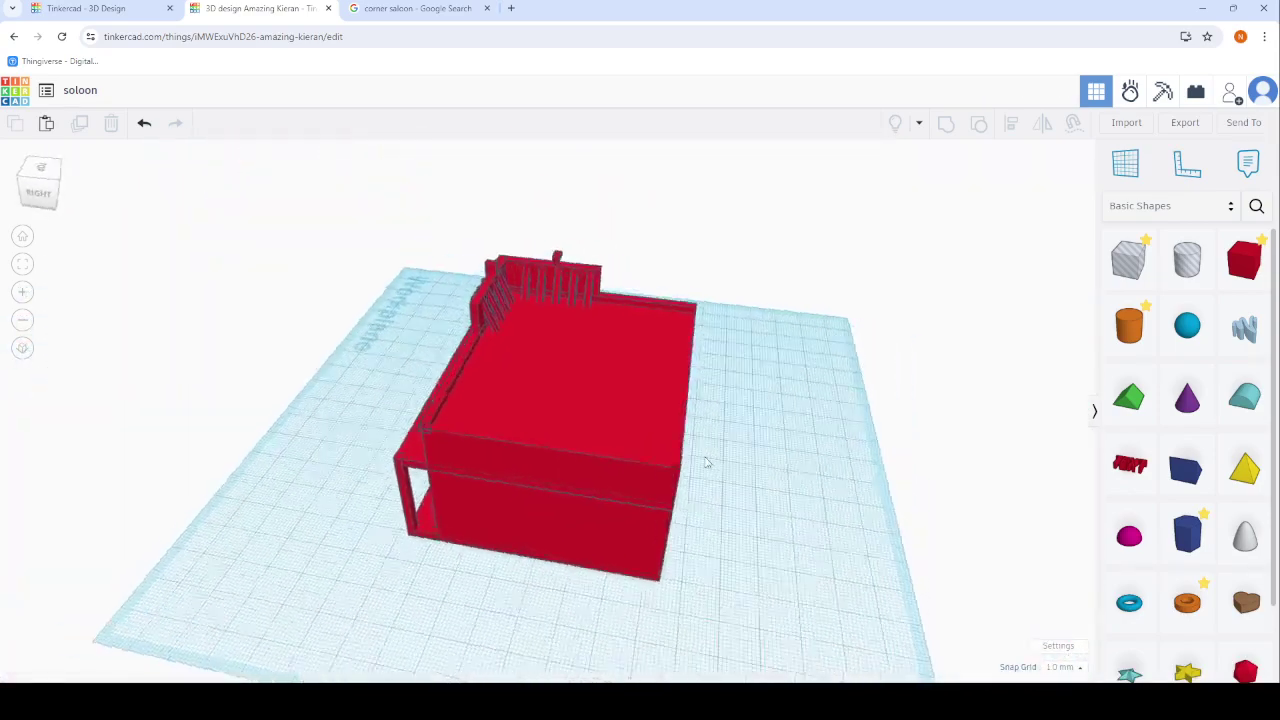
mouse_move(706, 457)
right_mouse_down()
mouse_move(894, 463)
mouse_move(370, 380)
mouse_move(739, 453)
mouse_move(625, 568)
mouse_move(570, 493)
mouse_move(770, 337)
right_mouse_up()
scroll(617, 409, "up", 2)
scroll(697, 423, "up", 2)
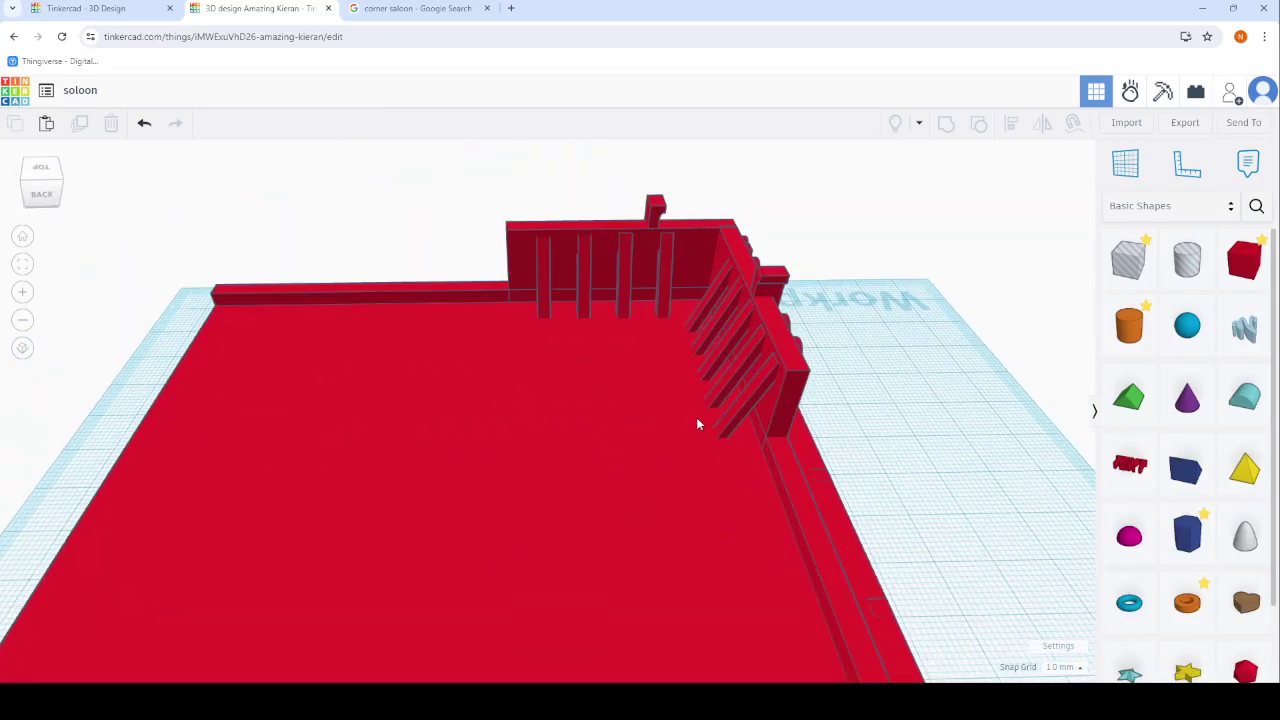
scroll(674, 429, "up", 1)
scroll(671, 432, "down", 3)
scroll(697, 594, "down", 1)
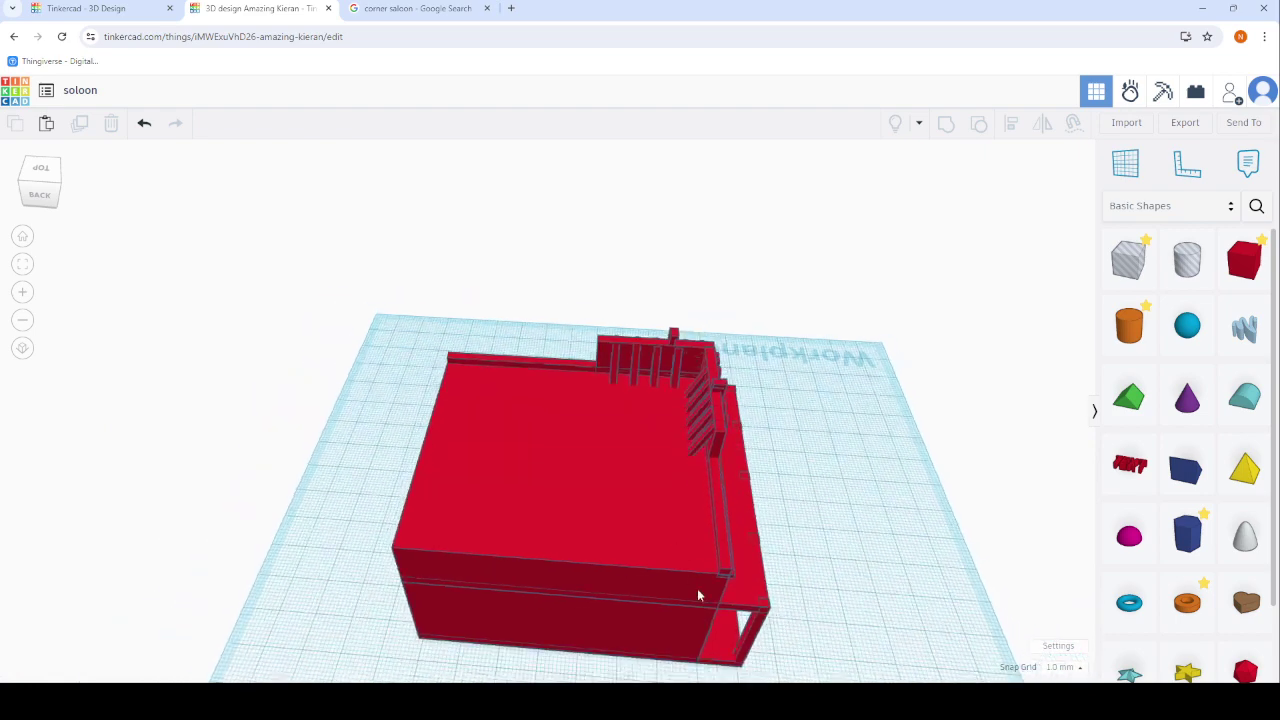
mouse_move(857, 471)
right_mouse_down()
mouse_move(323, 329)
mouse_move(314, 351)
mouse_move(380, 410)
mouse_move(543, 518)
mouse_move(508, 527)
mouse_move(251, 506)
mouse_move(243, 609)
right_mouse_up()
scroll(385, 415, "down", 3)
scroll(517, 406, "up", 2)
scroll(467, 386, "up", 2)
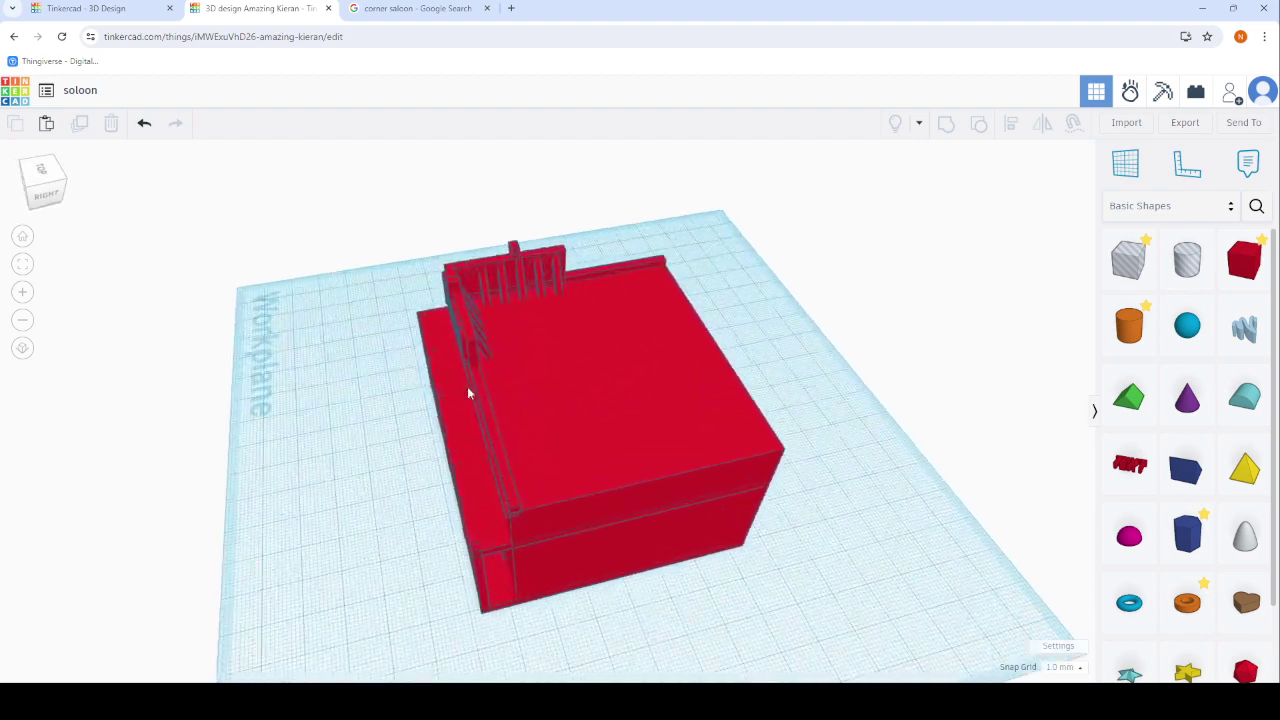
scroll(439, 388, "up", 3)
mouse_move(439, 388)
right_mouse_down()
mouse_move(671, 309)
mouse_move(777, 297)
right_mouse_up()
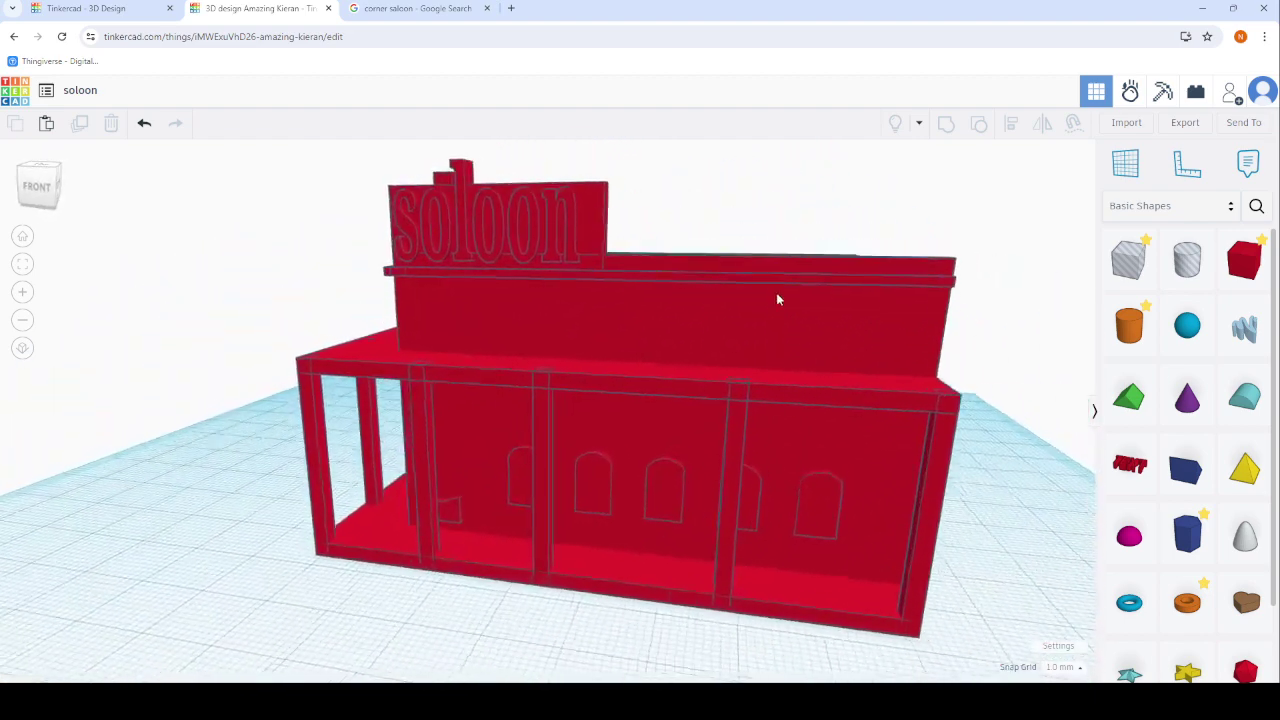
Copy one ground-floor arched window and raise the copy to the upper storey.
scroll(623, 448, "up", 1)
scroll(623, 448, "up", 1)
left_click(602, 490)
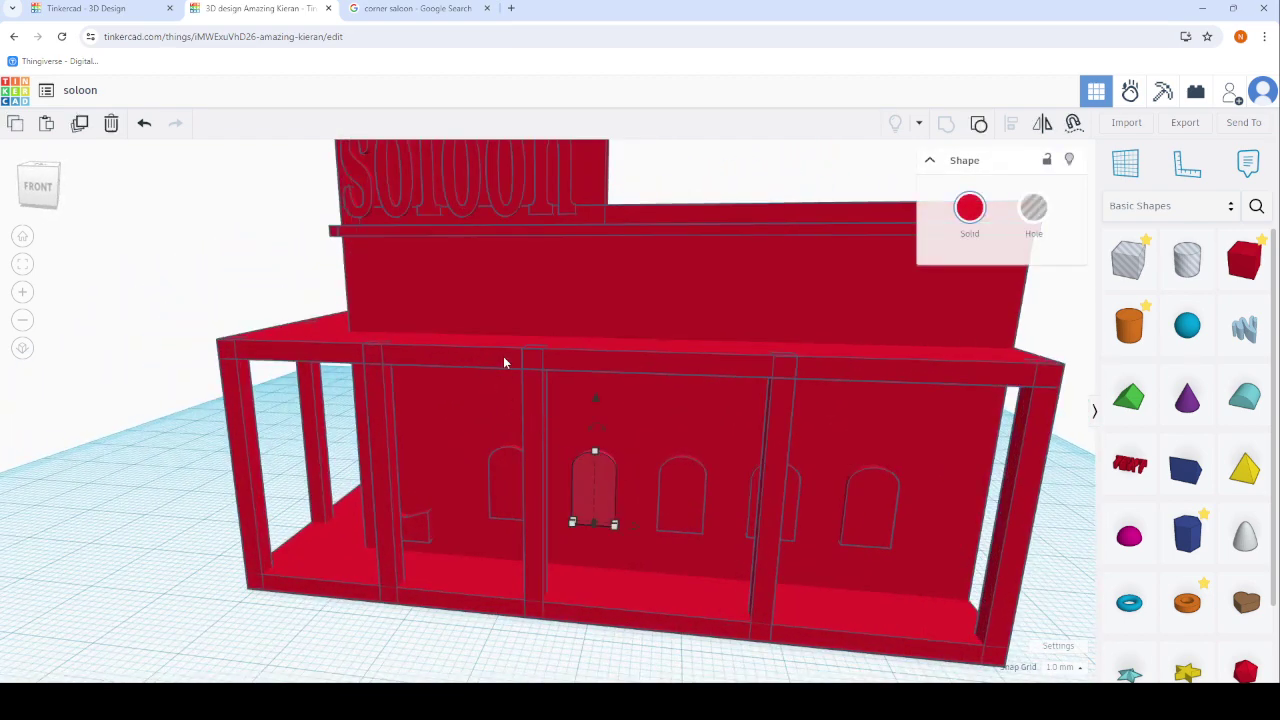
left_click(86, 130)
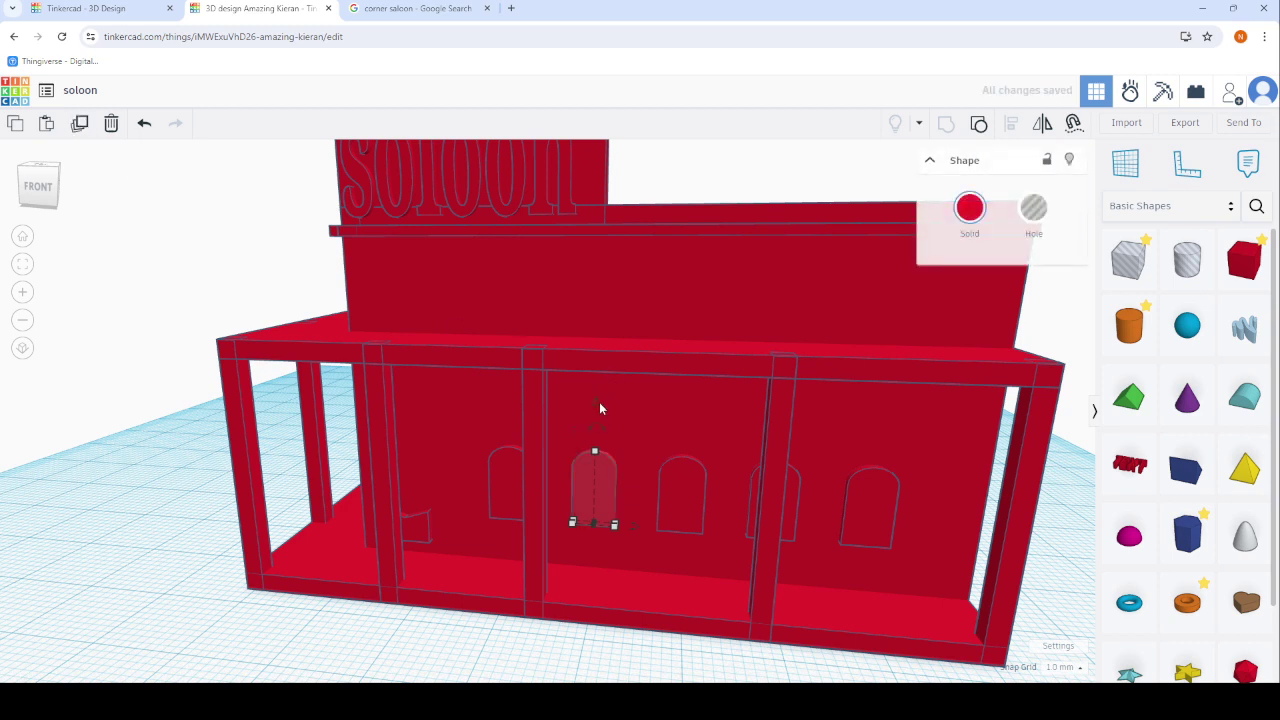
left_click_drag(600, 408, 589, 197)
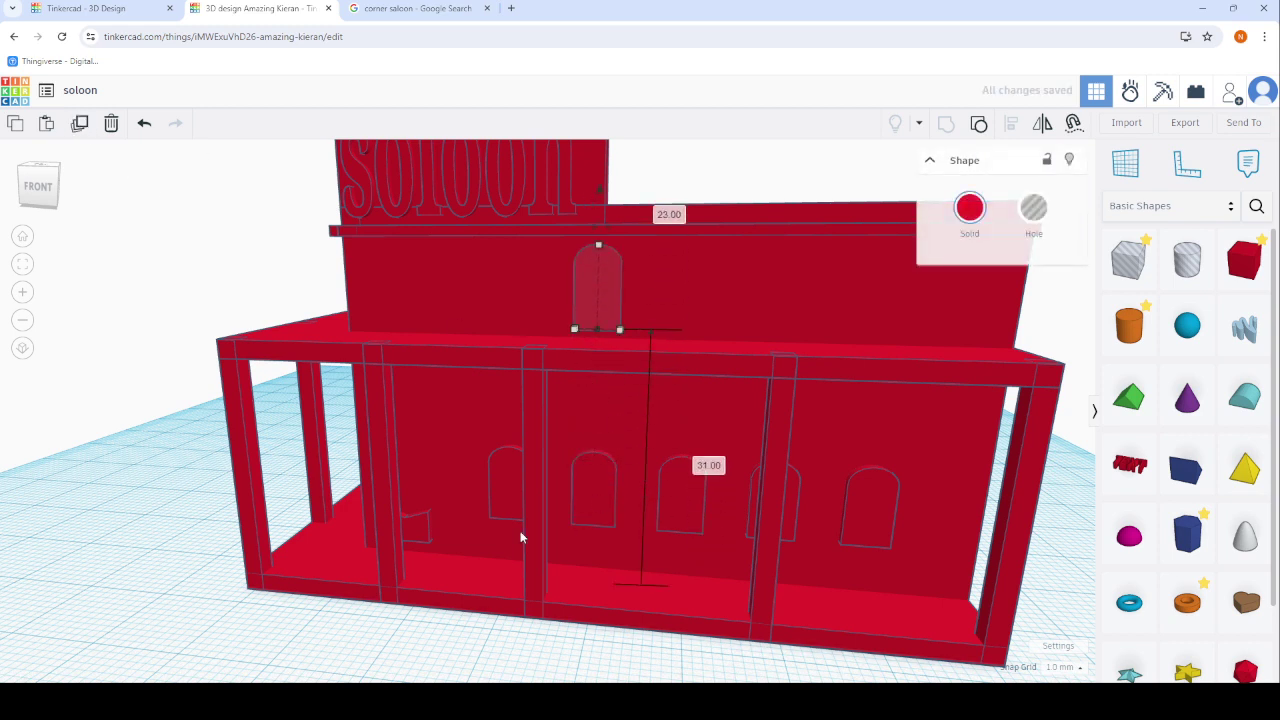
Lift the lower middle arched window onto the upper storey.
left_click(118, 416)
left_click(683, 497)
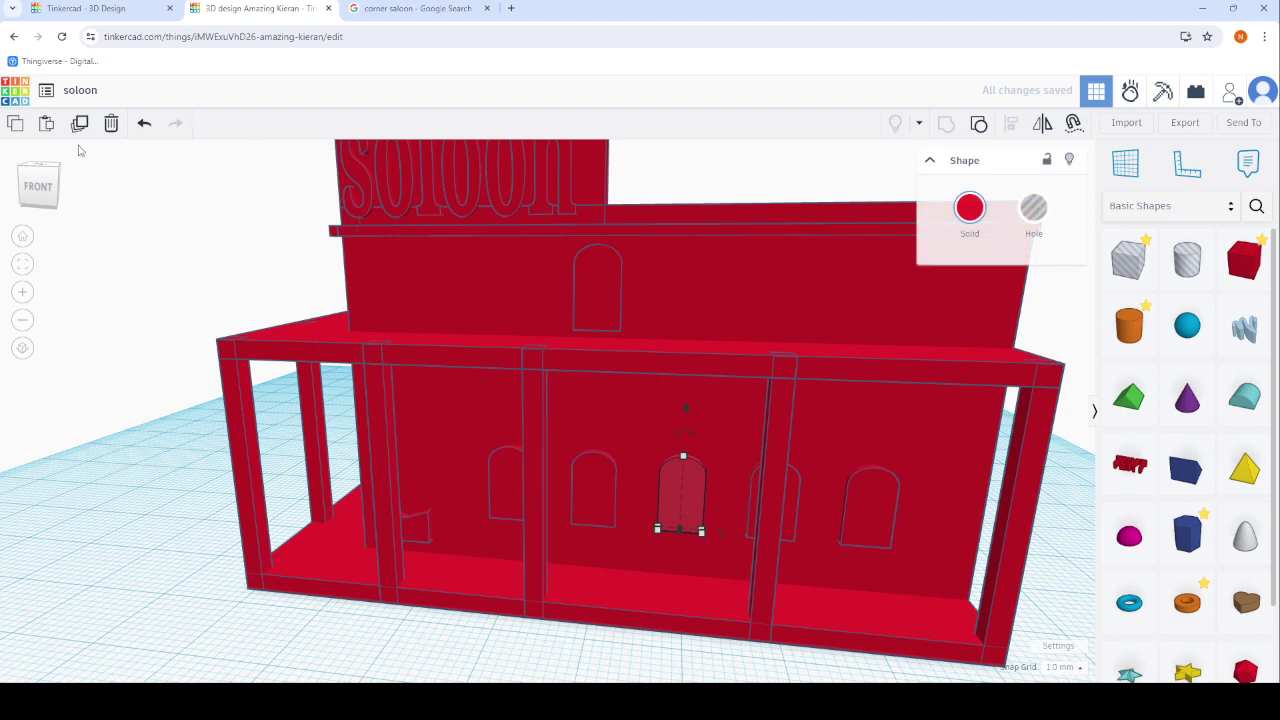
mouse_move(690, 412)
left_mouse_down()
mouse_move(714, 263)
mouse_move(688, 184)
left_mouse_up()
right_click_drag(690, 197, 615, 311)
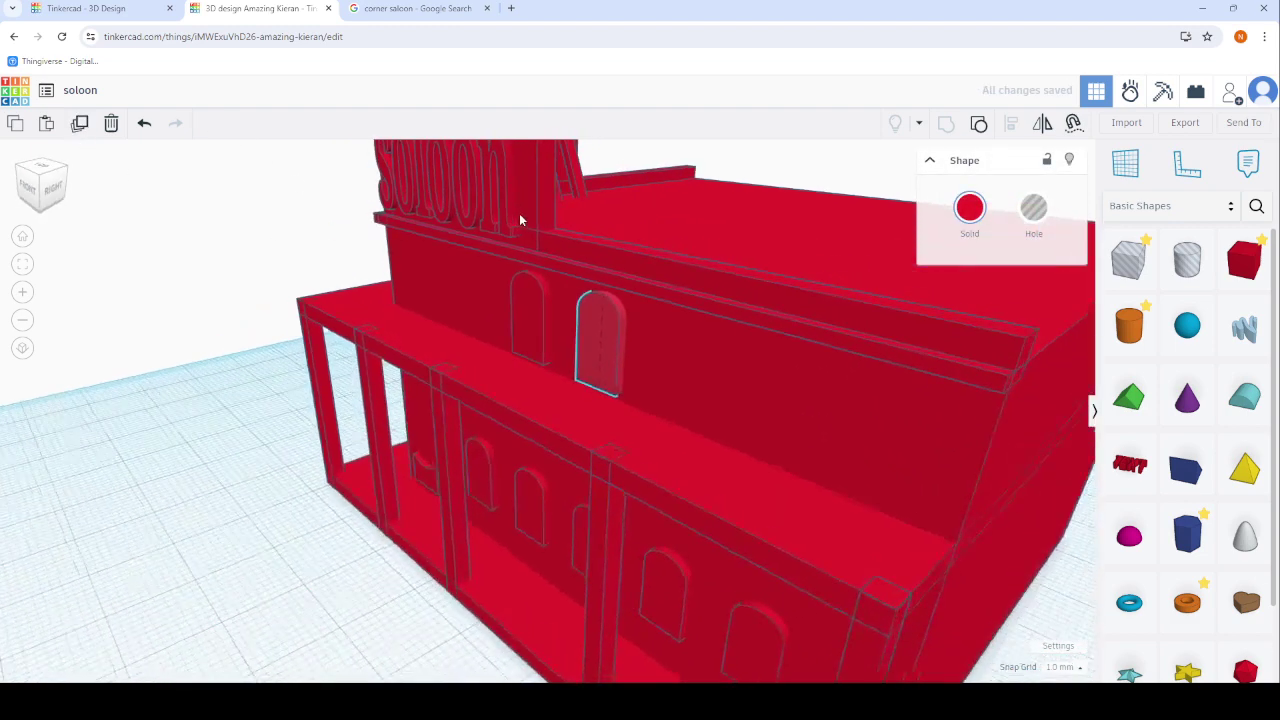
key("ctrl+z")
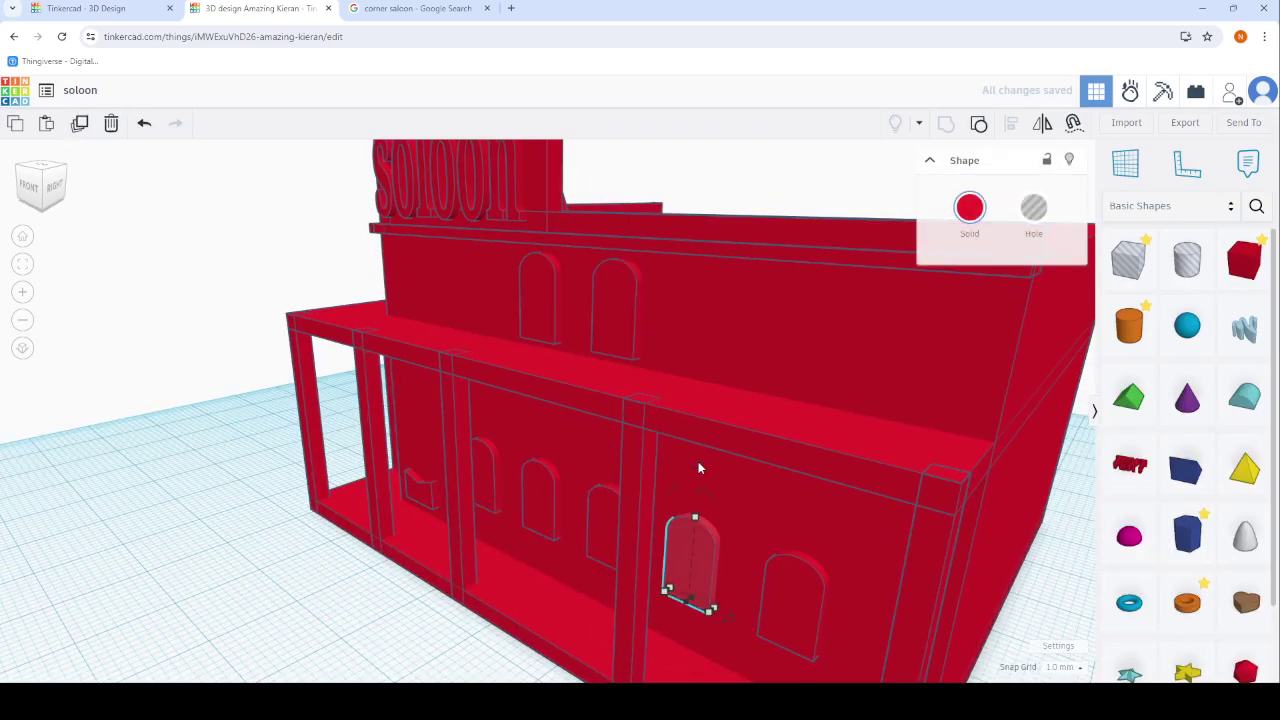
left_click(687, 549)
left_click_drag(704, 458, 730, 228)
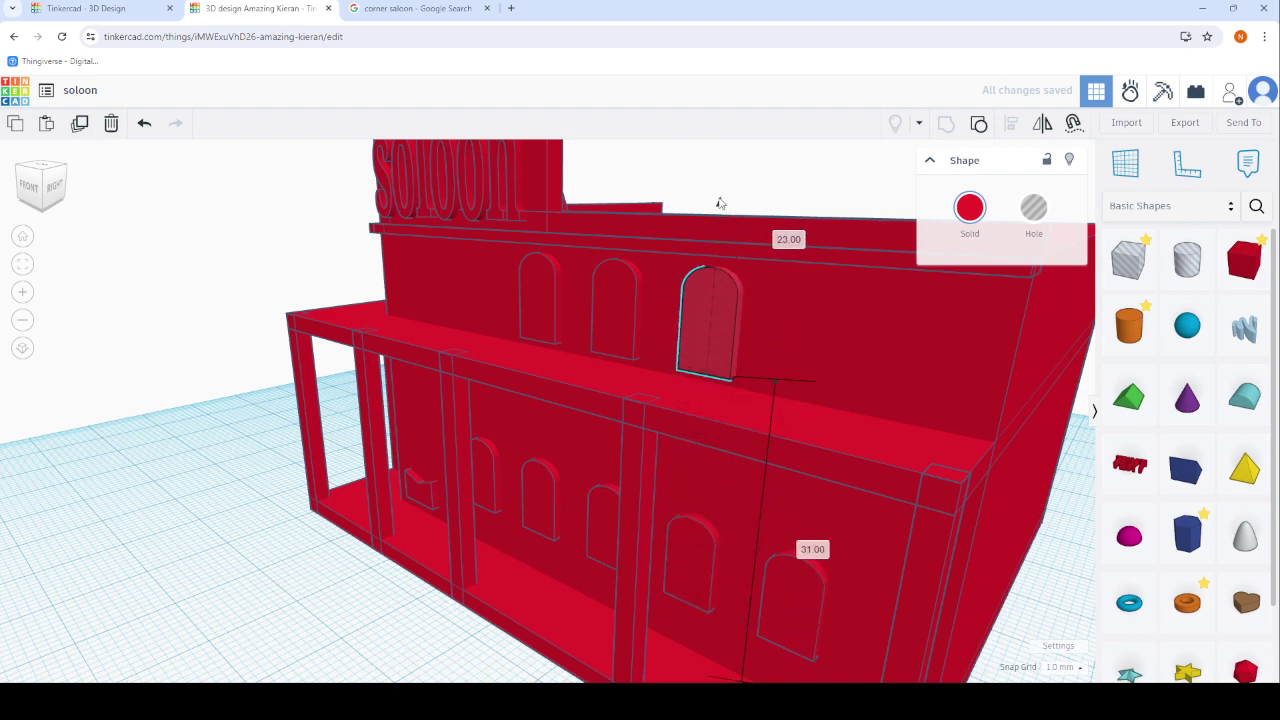
right_click_drag(682, 570, 810, 537)
Copy the lower-right arched window and lift the copy onto the upper wall.
left_click(860, 530)
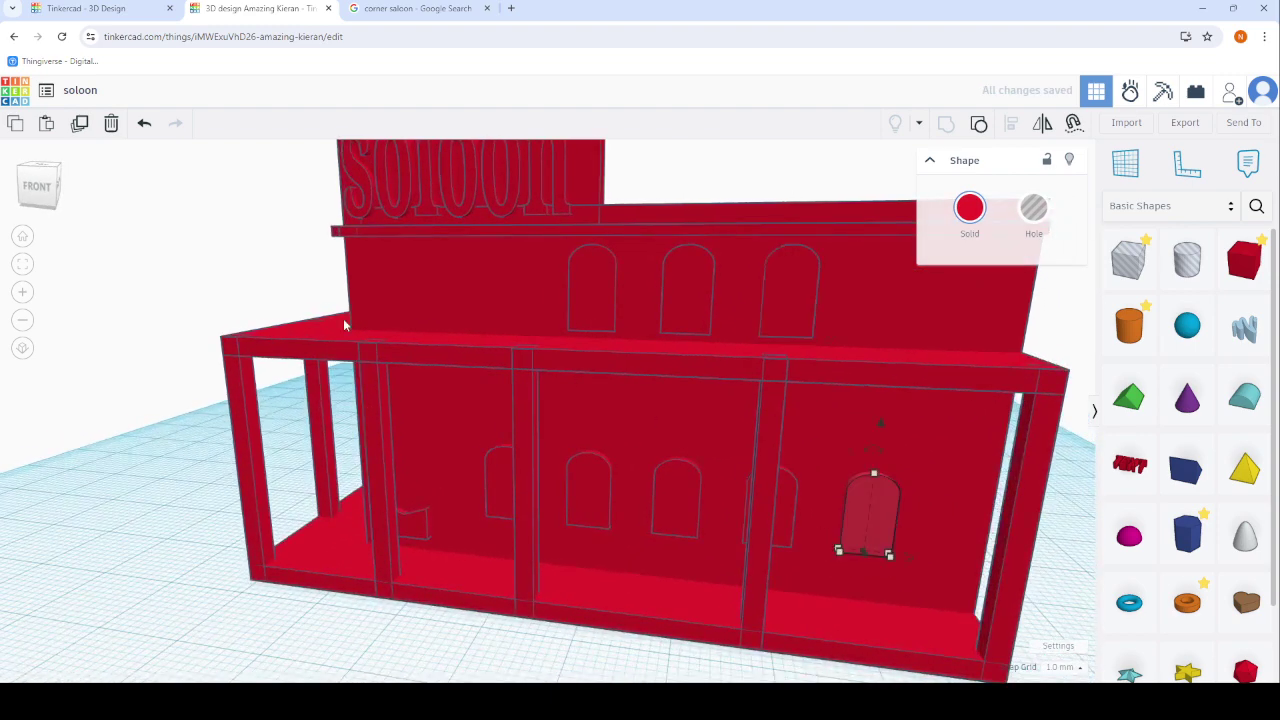
left_click(82, 128)
left_click_drag(883, 430, 858, 203)
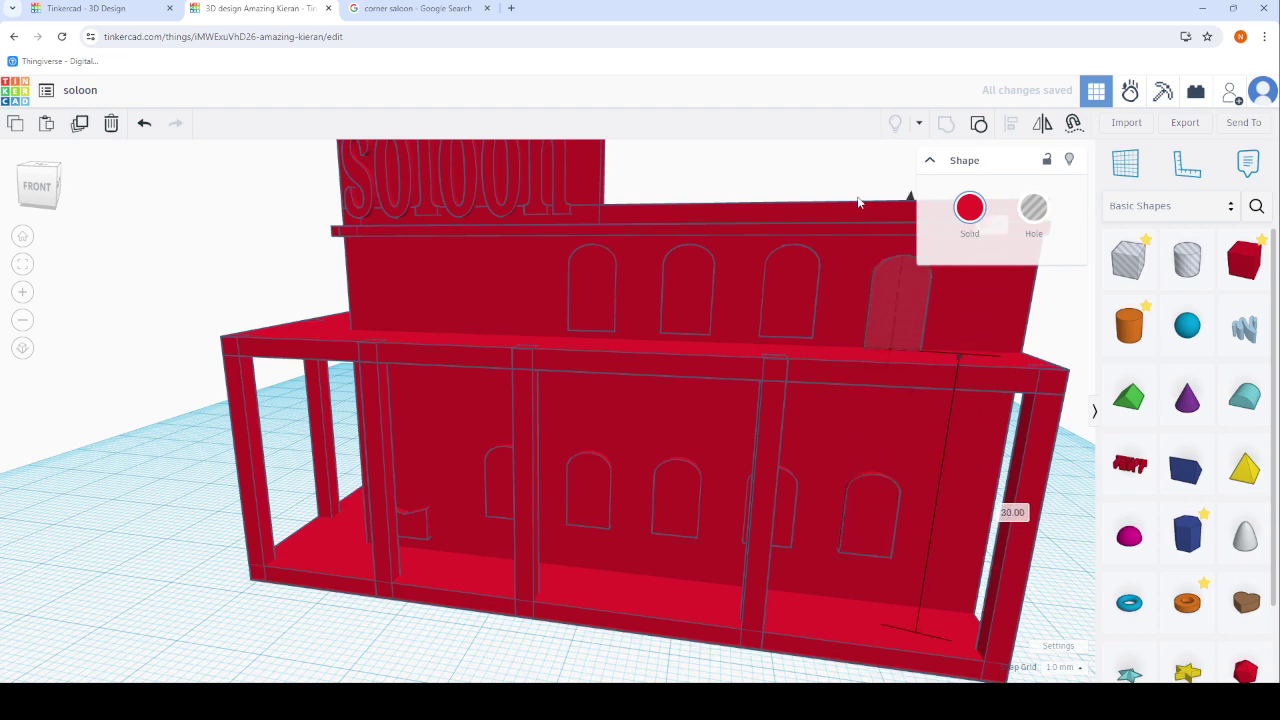
left_click(168, 560)
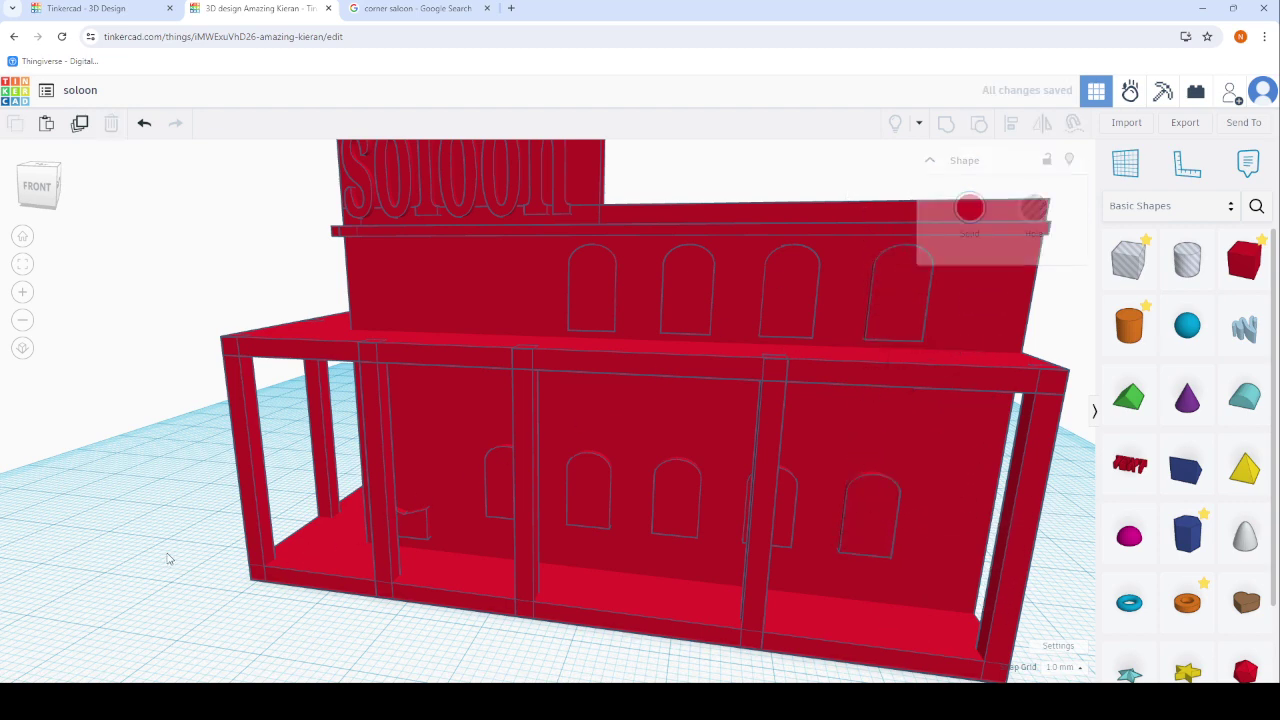
right_click_drag(168, 560, 461, 575)
Raise another ground-floor arch onto the upper wall on the saloon's left side.
left_click(522, 494)
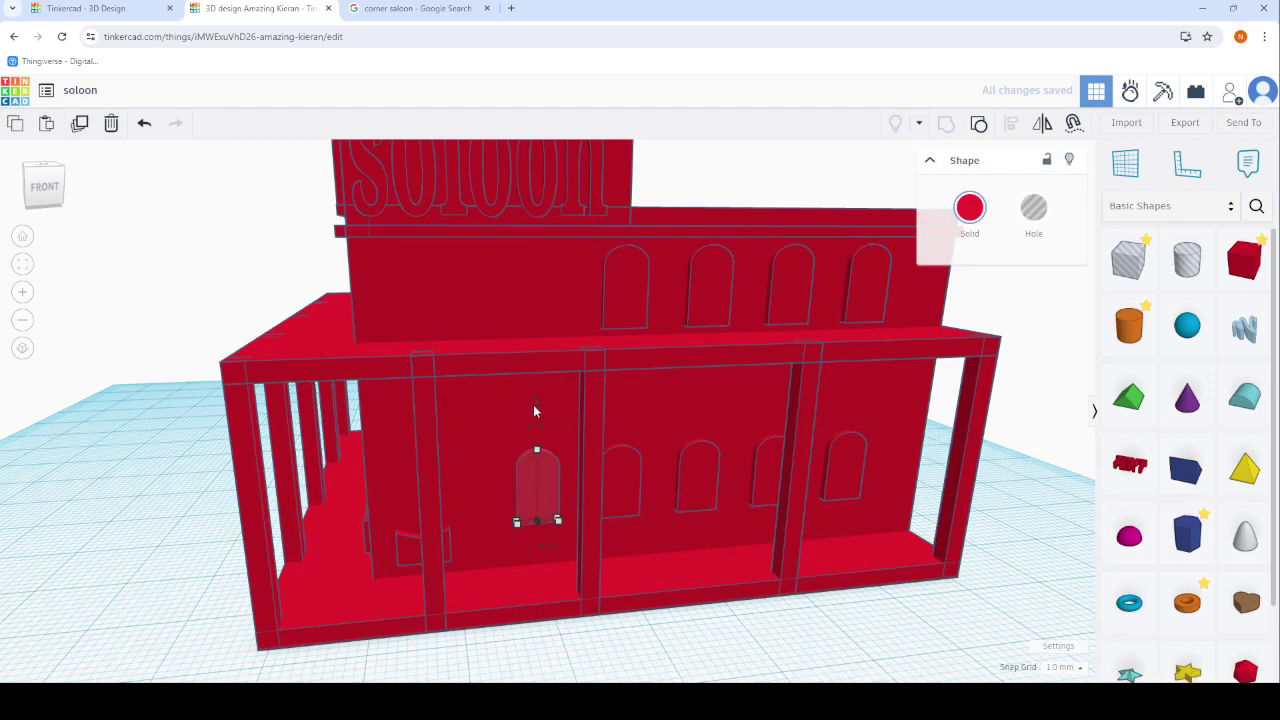
left_click_drag(533, 408, 497, 218)
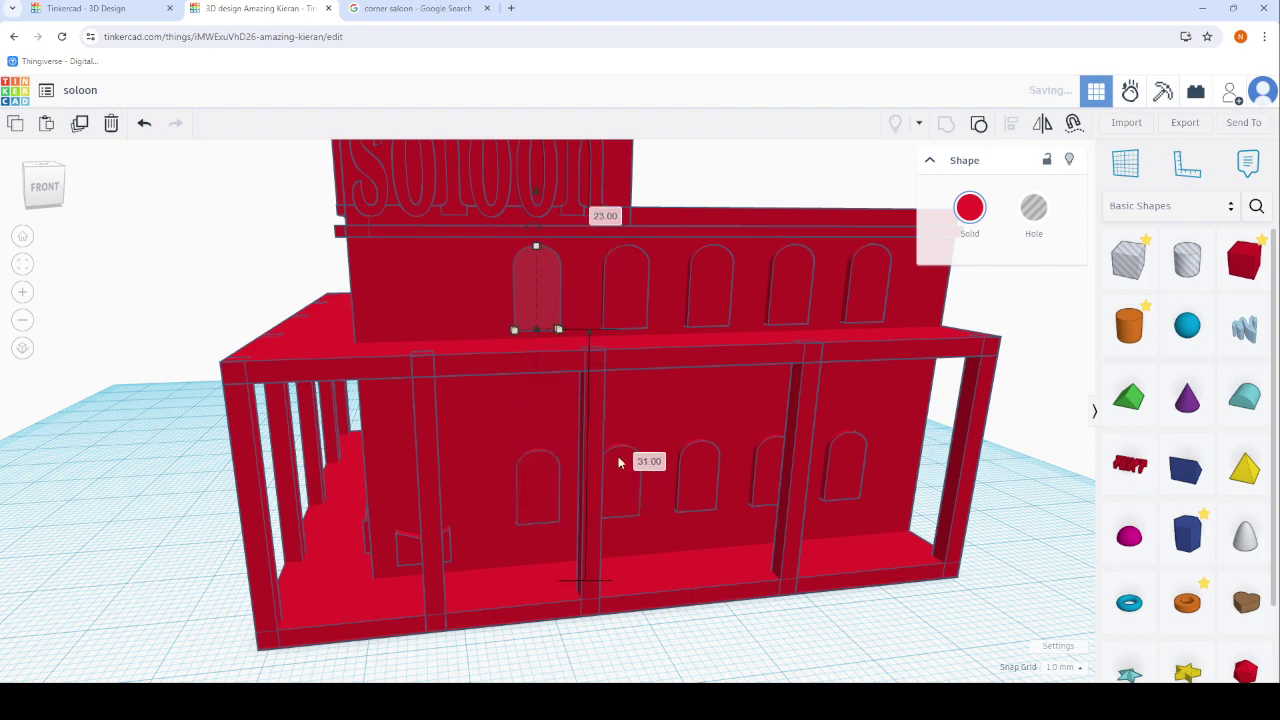
mouse_move(508, 551)
right_mouse_down()
mouse_move(871, 514)
mouse_move(688, 590)
mouse_move(323, 550)
right_mouse_up()
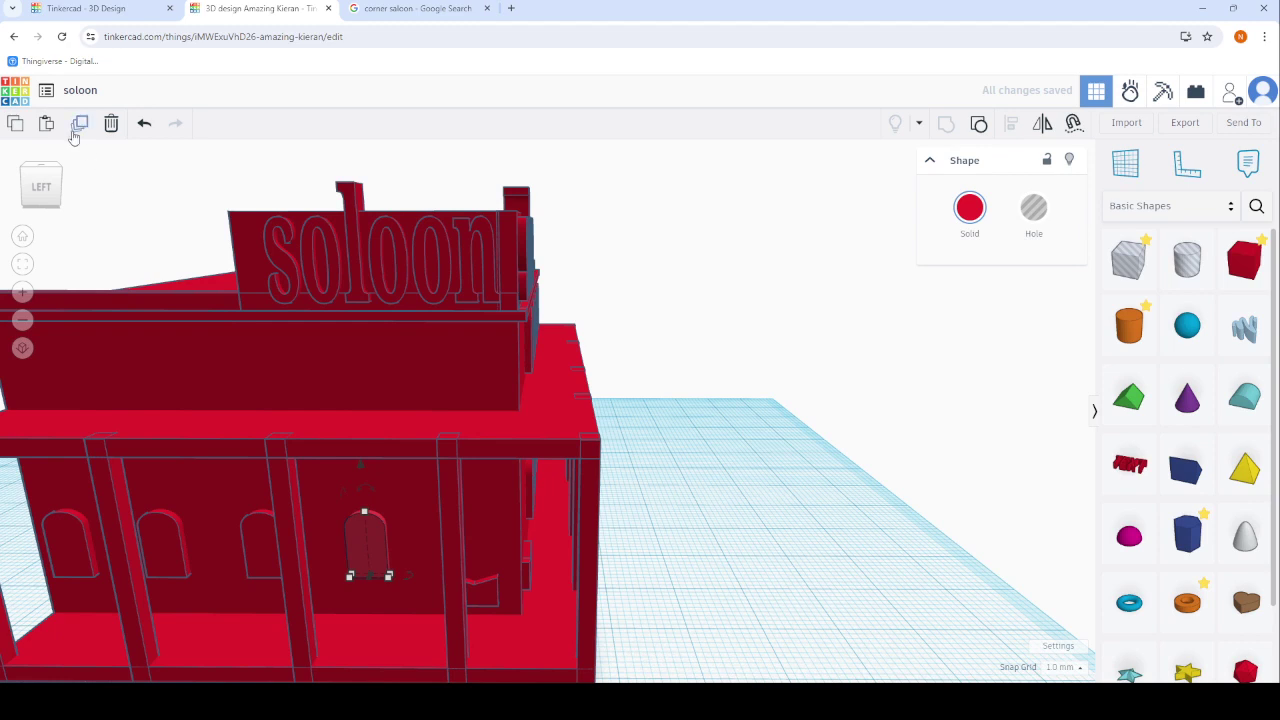
scroll(355, 450, "up", 2)
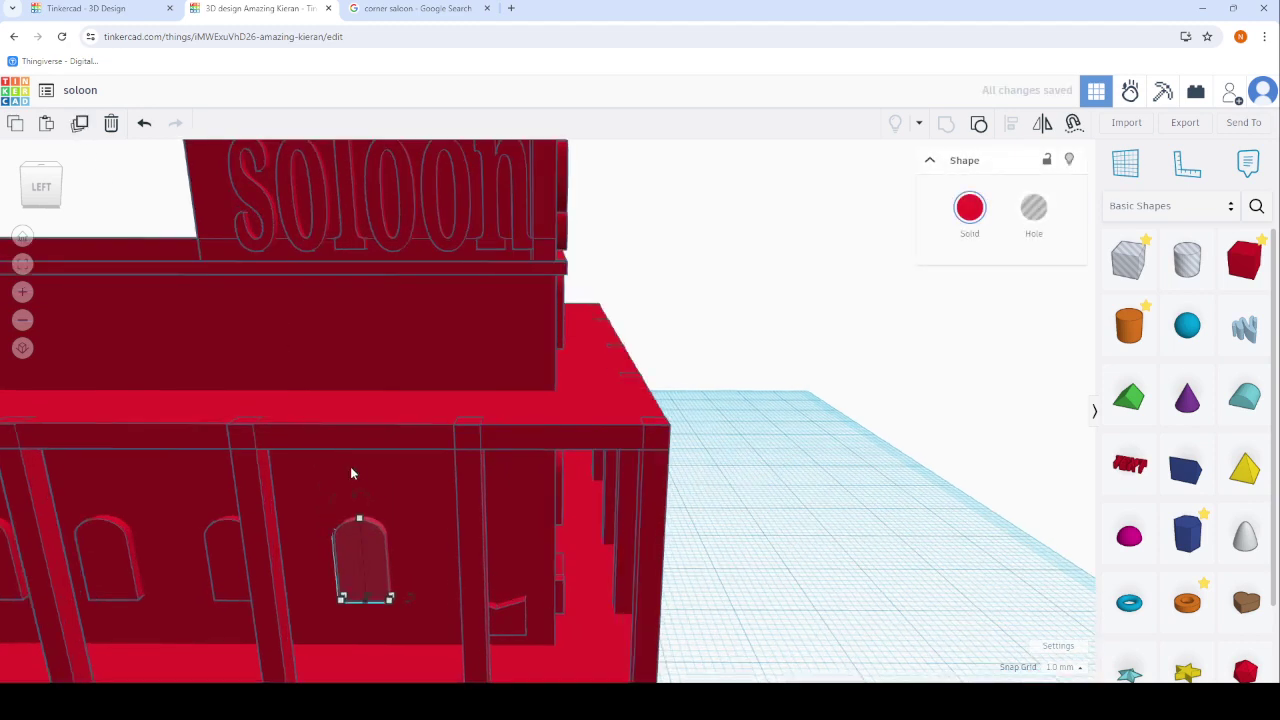
left_click_drag(358, 540, 340, 234)
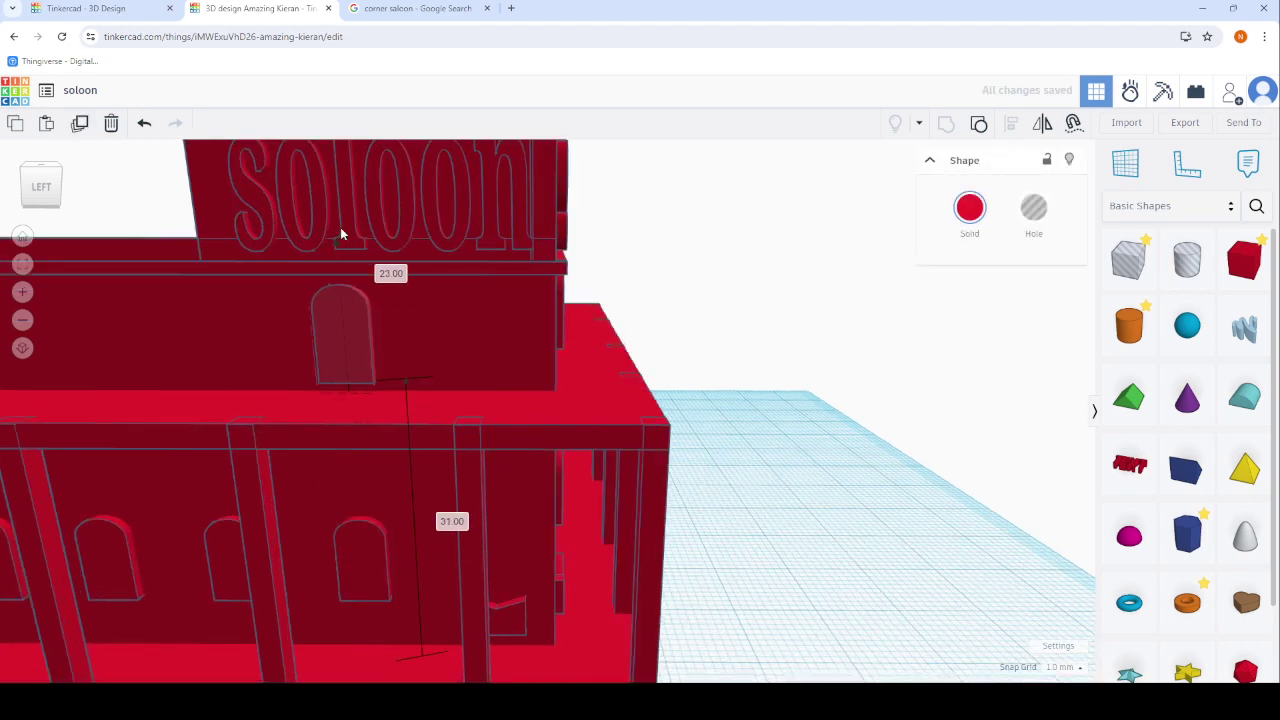
Lift two arches, including the one behind the lower-left pillar, onto the upper side wall.
left_click(771, 449)
scroll(534, 449, "down", 3)
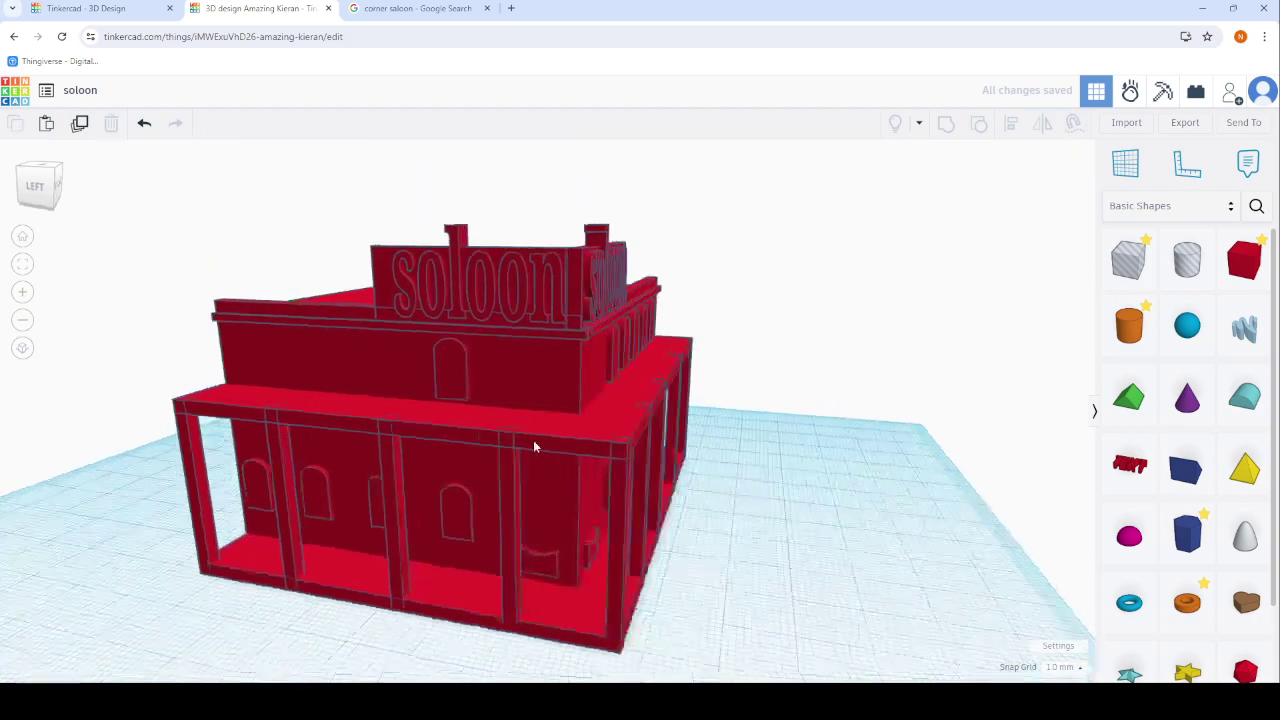
mouse_move(534, 449)
right_mouse_down()
mouse_move(357, 443)
mouse_move(388, 428)
mouse_move(391, 517)
right_mouse_up()
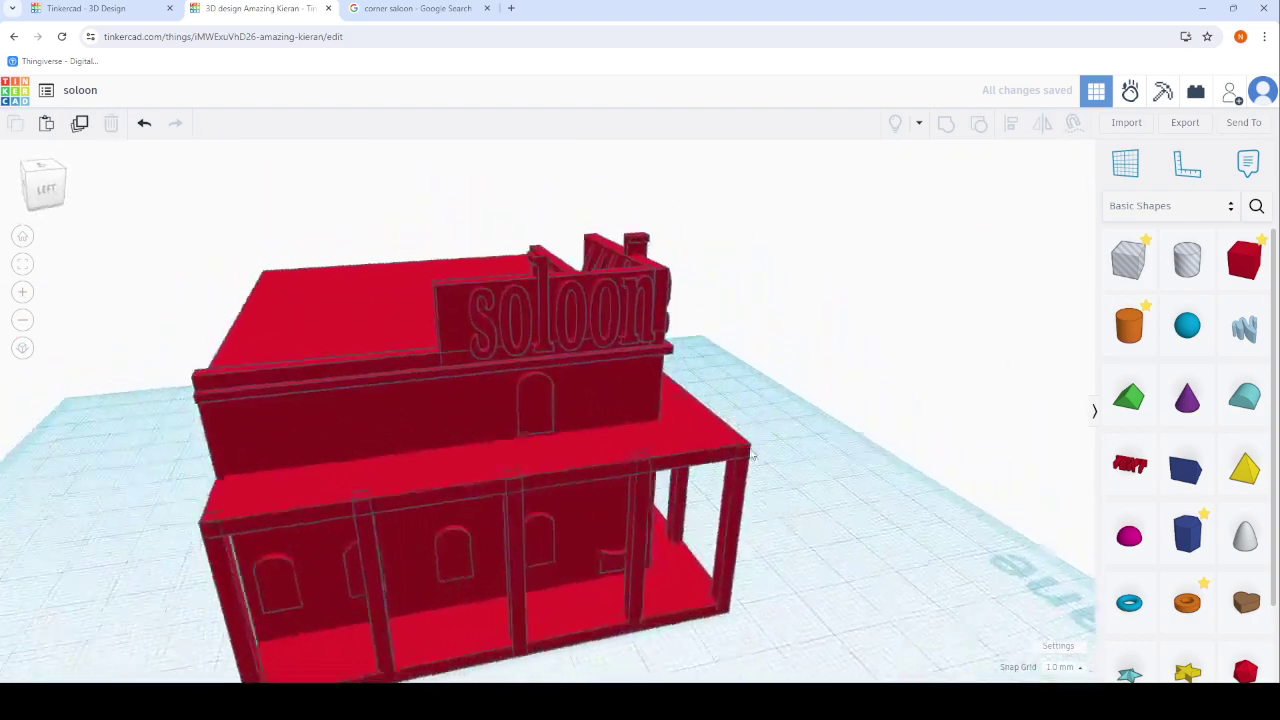
scroll(418, 528, "up", 3)
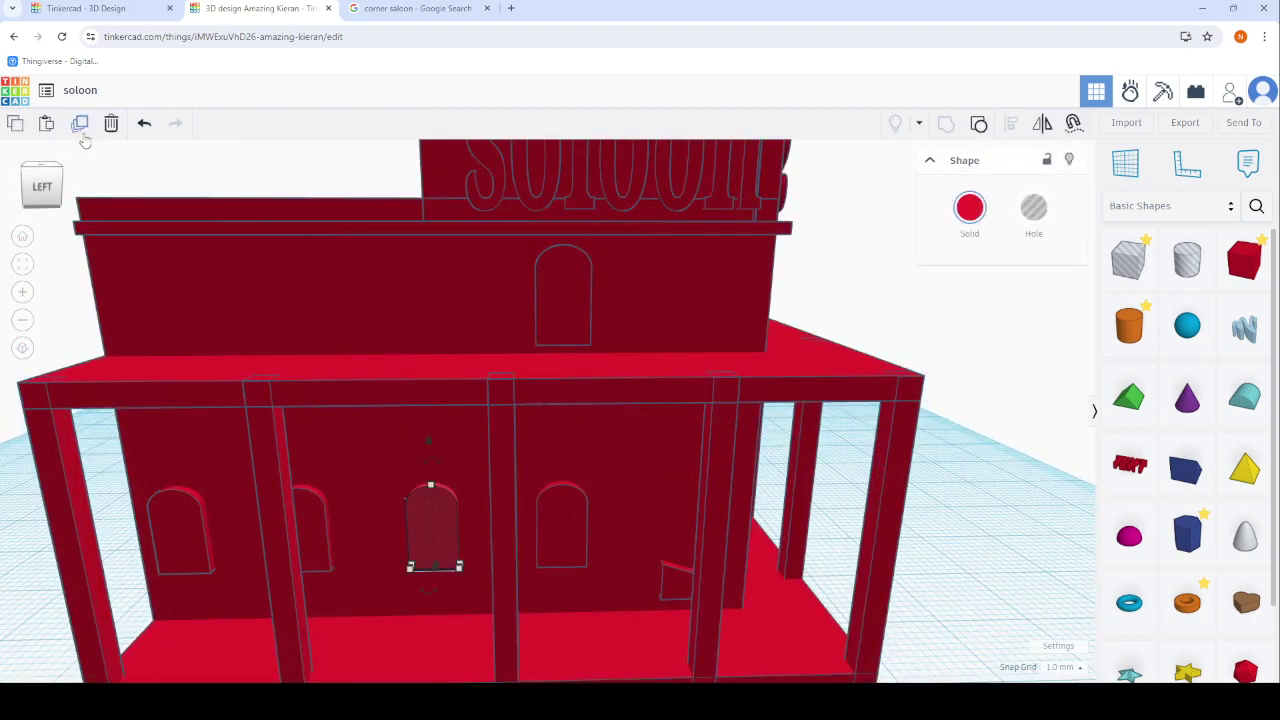
left_click_drag(430, 525, 377, 193)
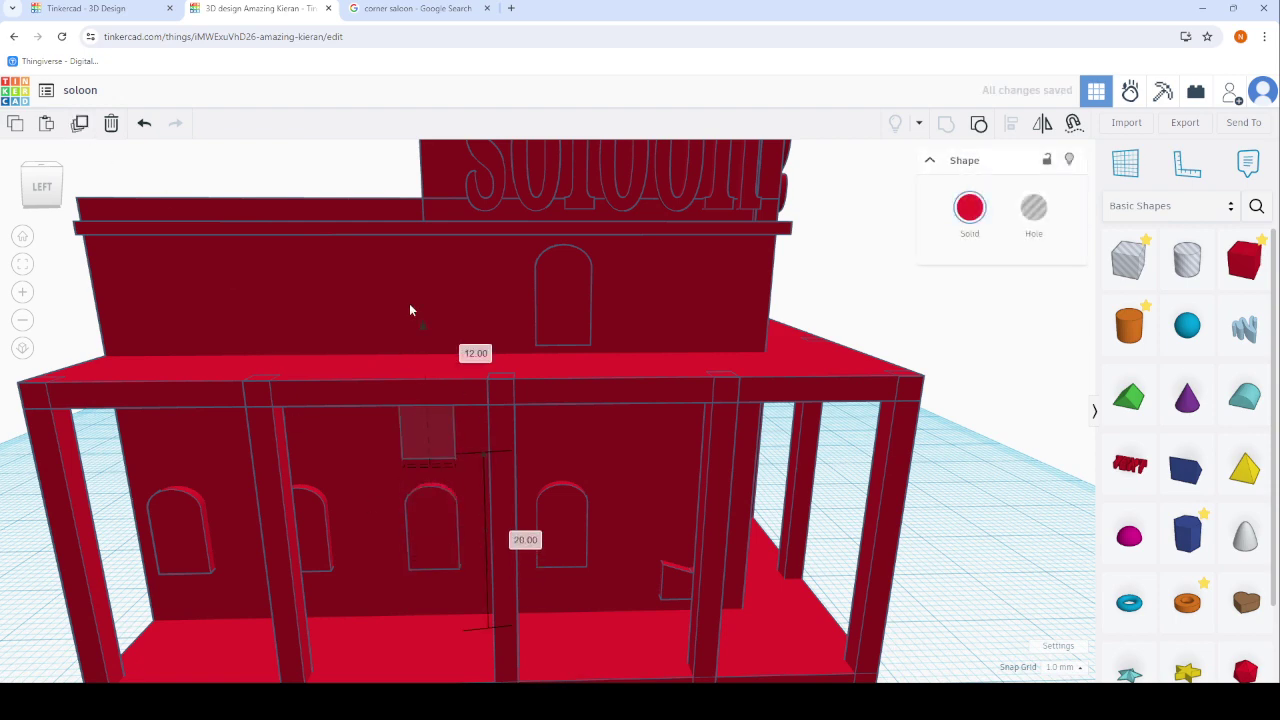
mouse_move(373, 244)
right_mouse_down()
mouse_move(354, 431)
mouse_move(286, 530)
right_mouse_up()
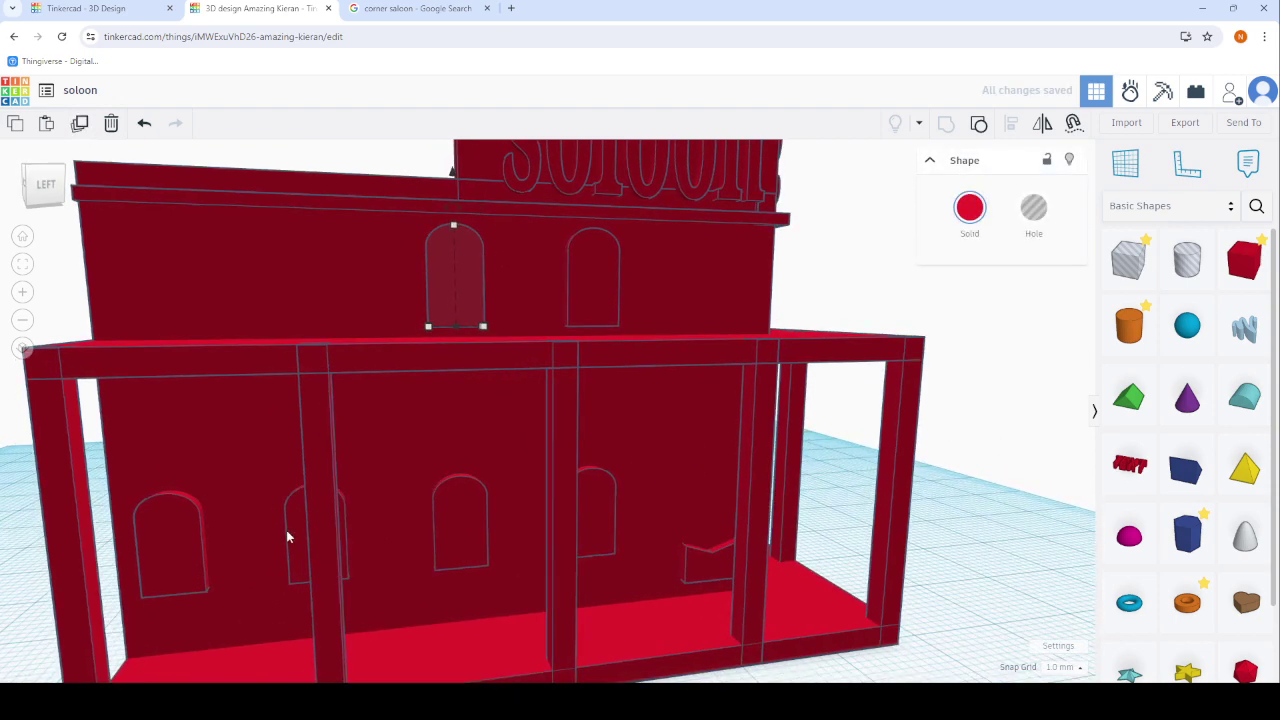
left_click(286, 530)
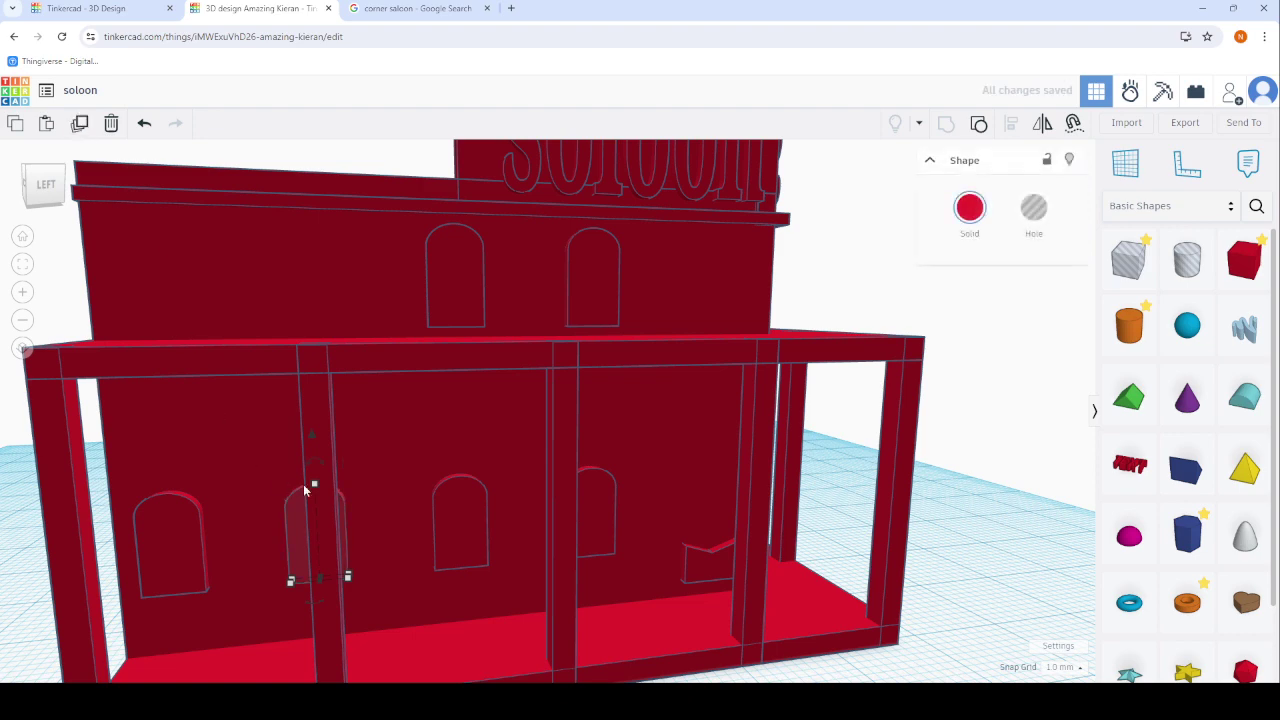
mouse_move(303, 484)
right_mouse_down()
mouse_move(337, 500)
mouse_move(337, 470)
right_mouse_up()
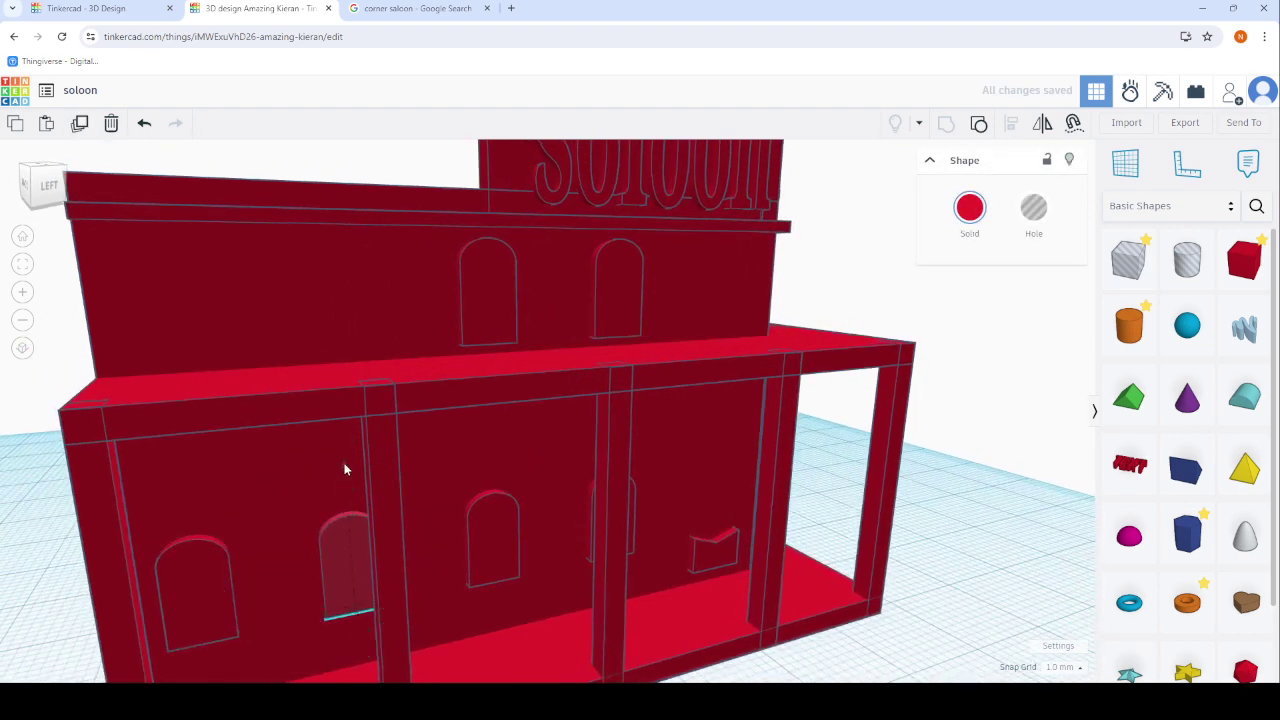
left_click_drag(345, 545, 256, 170)
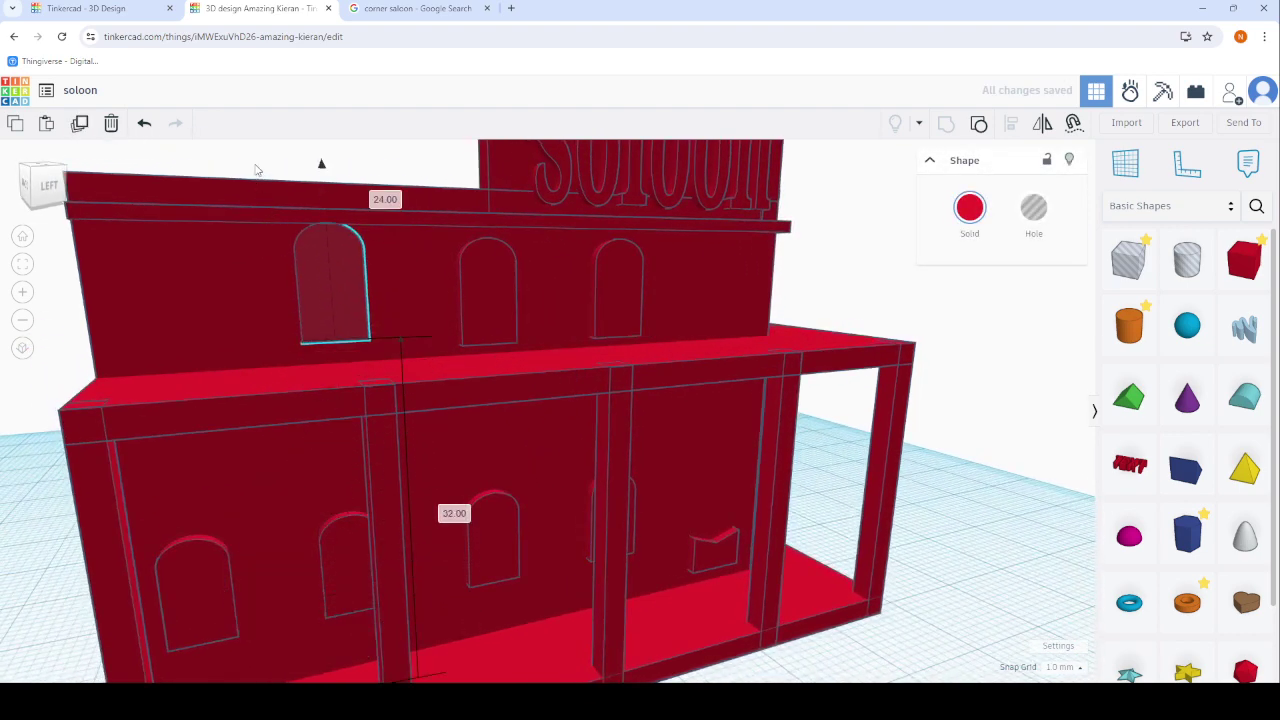
Copy the lower-left arch and lift the copy onto the upper wall.
left_click(214, 579)
left_click(78, 125)
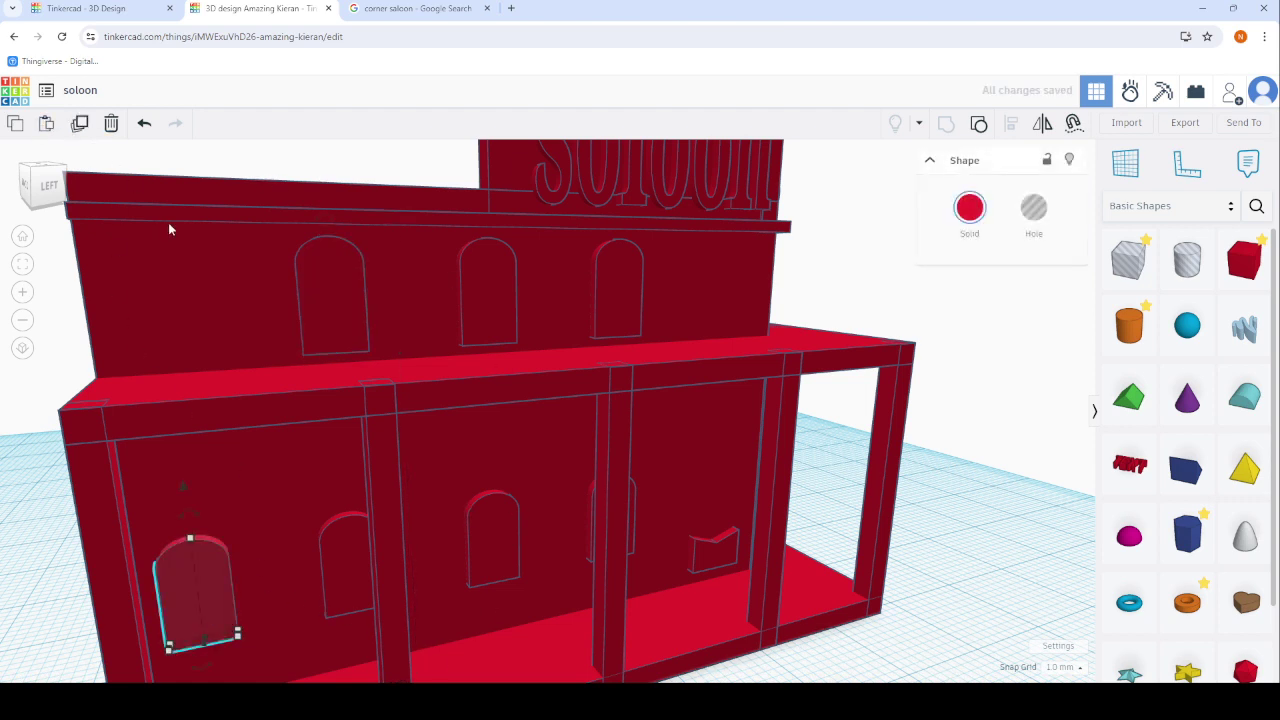
left_click_drag(183, 487, 124, 186)
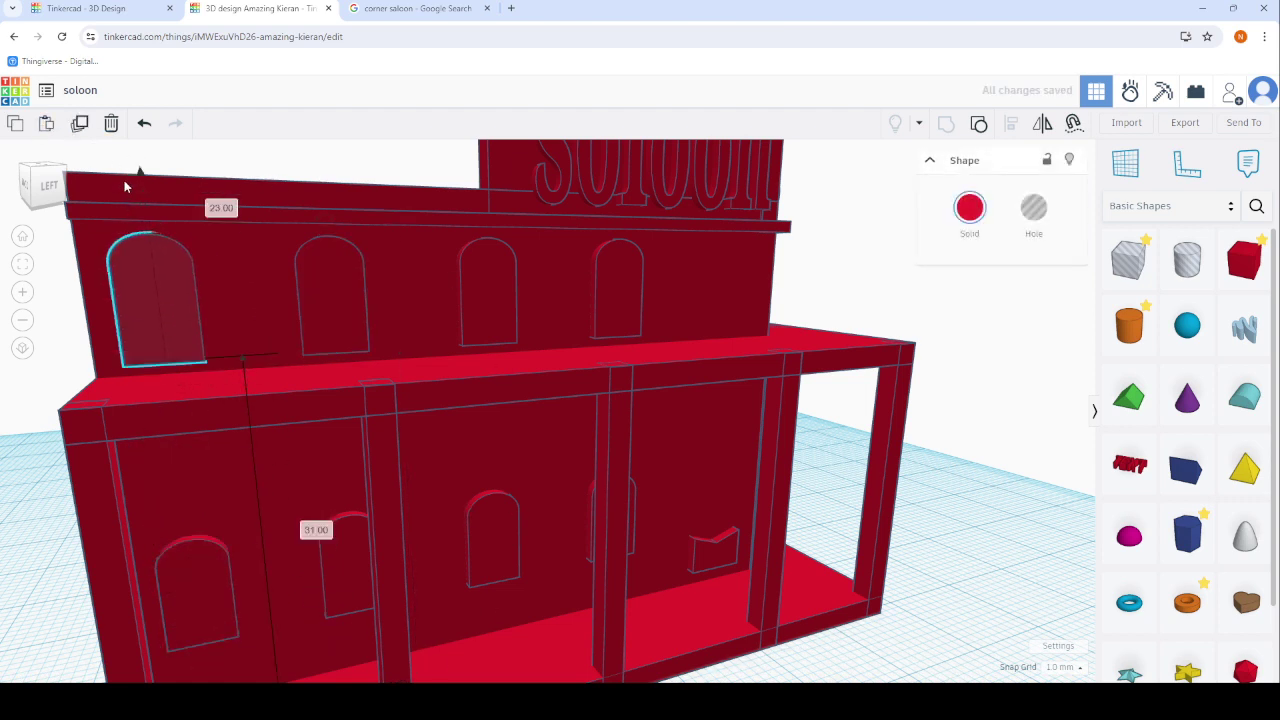
scroll(480, 445, "down", 5)
Add a new box, slim it into a small block and raise it off the workplane.
left_click(882, 521)
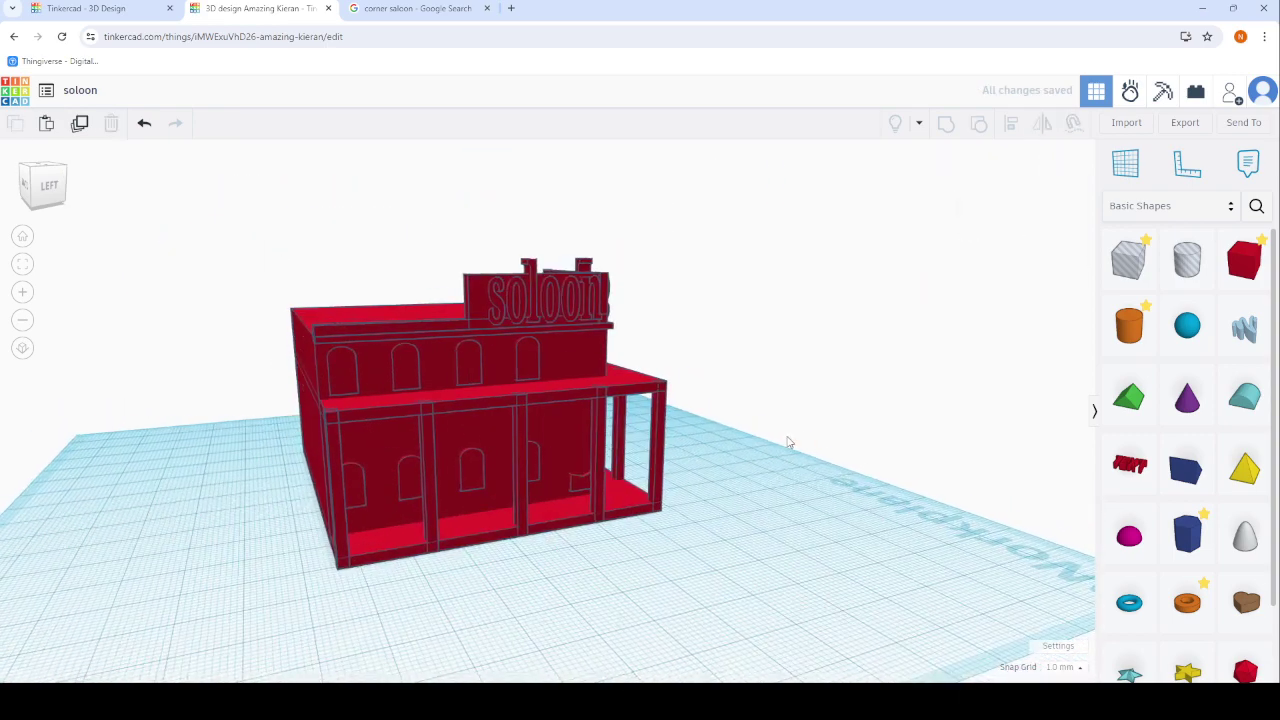
mouse_move(788, 440)
right_mouse_down()
mouse_move(929, 517)
mouse_move(551, 494)
mouse_move(443, 452)
mouse_move(500, 337)
mouse_move(609, 363)
mouse_move(689, 363)
mouse_move(615, 272)
mouse_move(34, 240)
mouse_move(617, 346)
mouse_move(534, 368)
mouse_move(435, 433)
mouse_move(594, 506)
mouse_move(594, 329)
mouse_move(726, 605)
mouse_move(546, 534)
right_mouse_up()
scroll(449, 474, "up", 2)
scroll(449, 474, "up", 5)
scroll(449, 474, "down", 5)
scroll(594, 506, "down", 3)
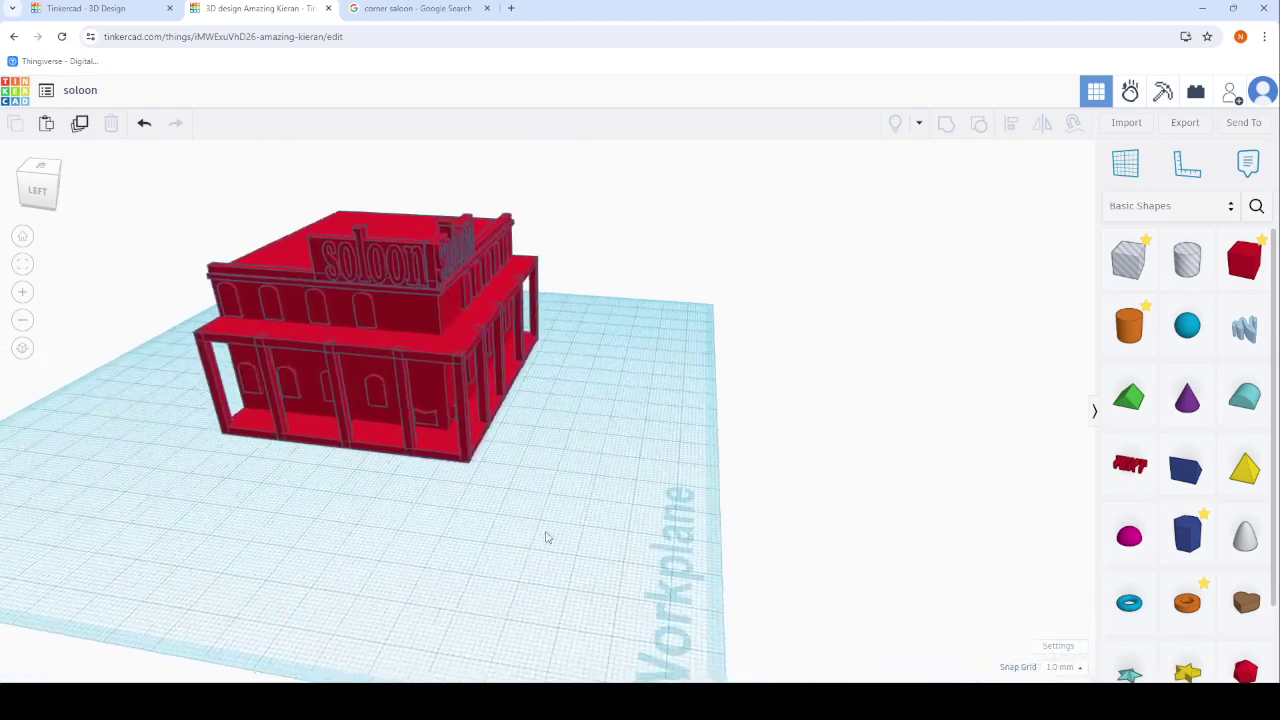
mouse_move(1250, 262)
left_mouse_down()
mouse_move(486, 534)
mouse_move(500, 540)
left_mouse_up()
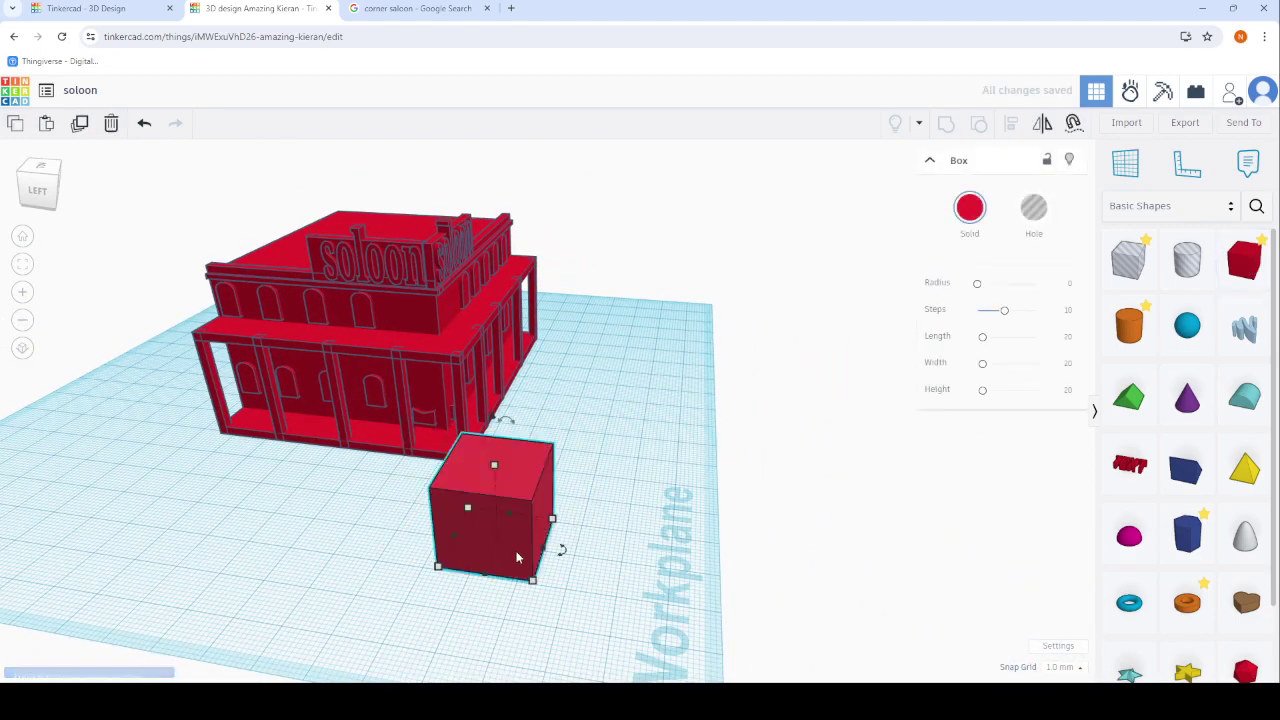
scroll(545, 566, "up", 2)
mouse_move(564, 501)
left_mouse_down()
mouse_move(449, 486)
mouse_move(371, 603)
left_mouse_up()
scroll(454, 486, "up", 1)
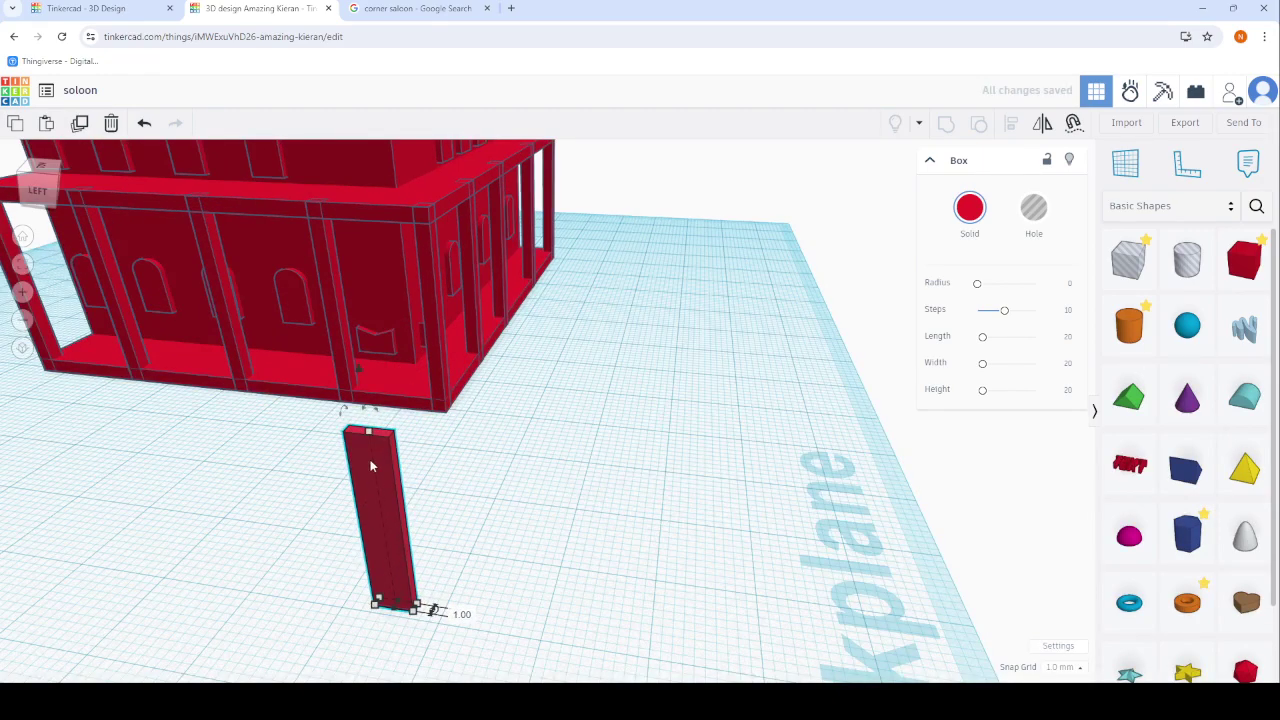
mouse_move(368, 457)
left_mouse_down()
mouse_move(380, 560)
mouse_move(380, 215)
left_mouse_up()
mouse_move(380, 215)
right_mouse_down()
mouse_move(522, 495)
mouse_move(520, 520)
right_mouse_up()
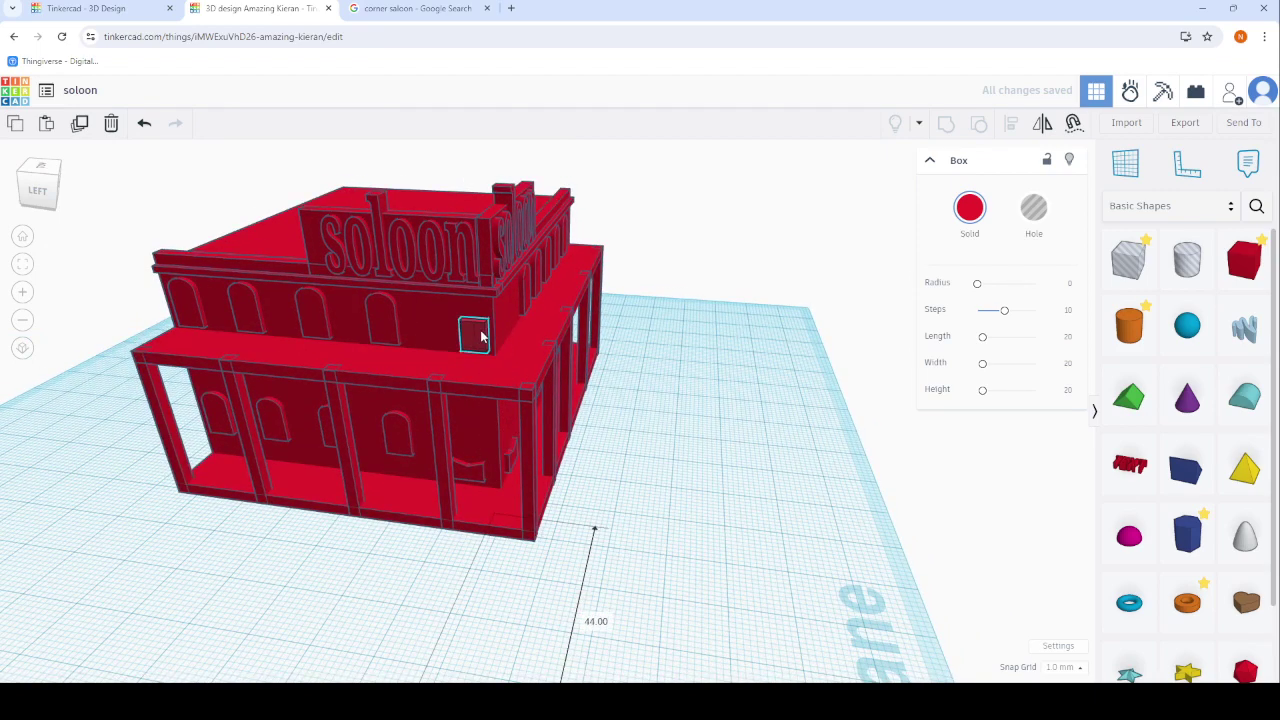
Lower the small box slightly against the upper storey wall and make it 8 mm tall.
scroll(475, 330, "up", 3)
scroll(466, 335, "up", 3)
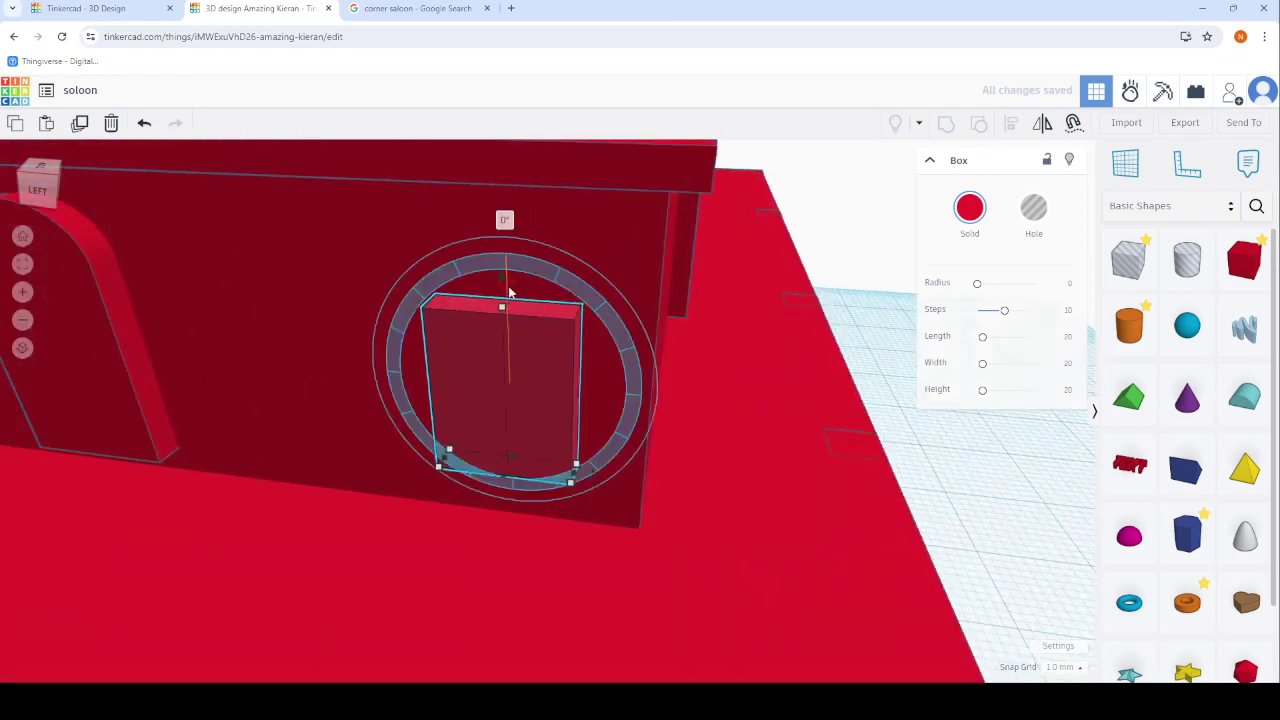
left_click_drag(495, 284, 492, 323)
left_click(872, 331)
left_click(467, 308)
left_click_drag(494, 214, 478, 322)
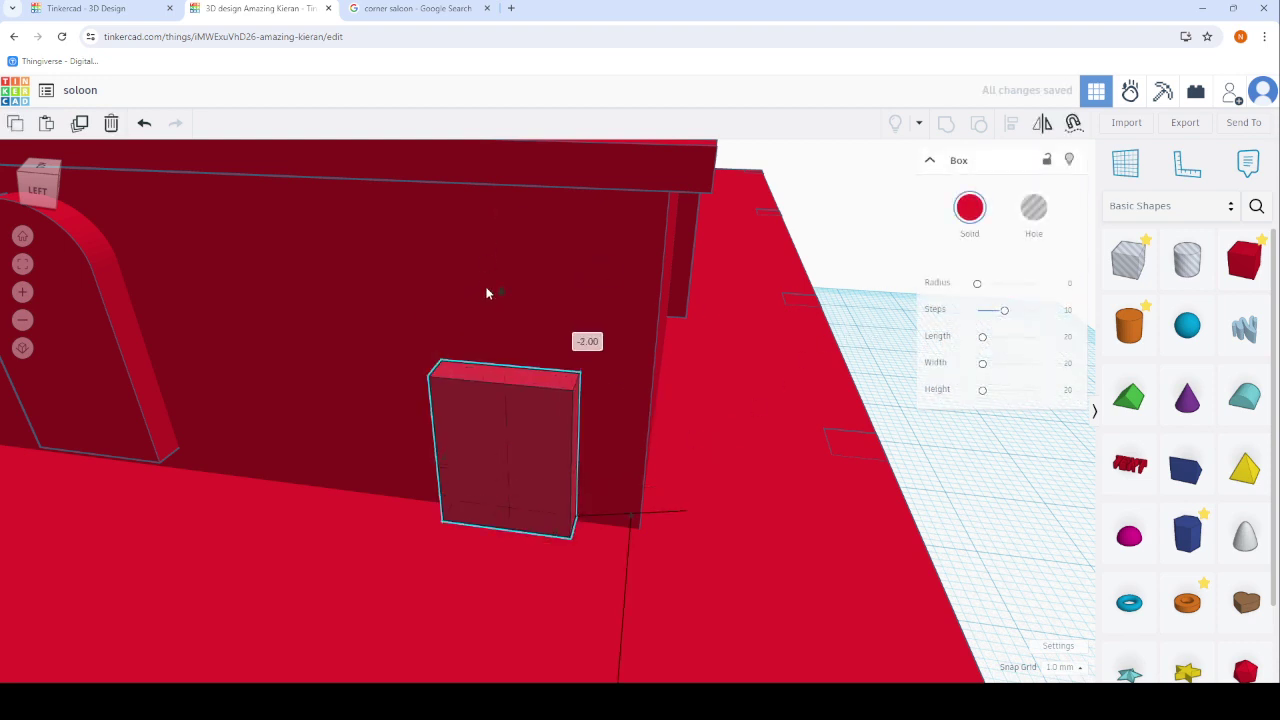
mouse_move(478, 322)
right_mouse_down()
mouse_move(463, 282)
mouse_move(410, 382)
mouse_move(510, 461)
right_mouse_up()
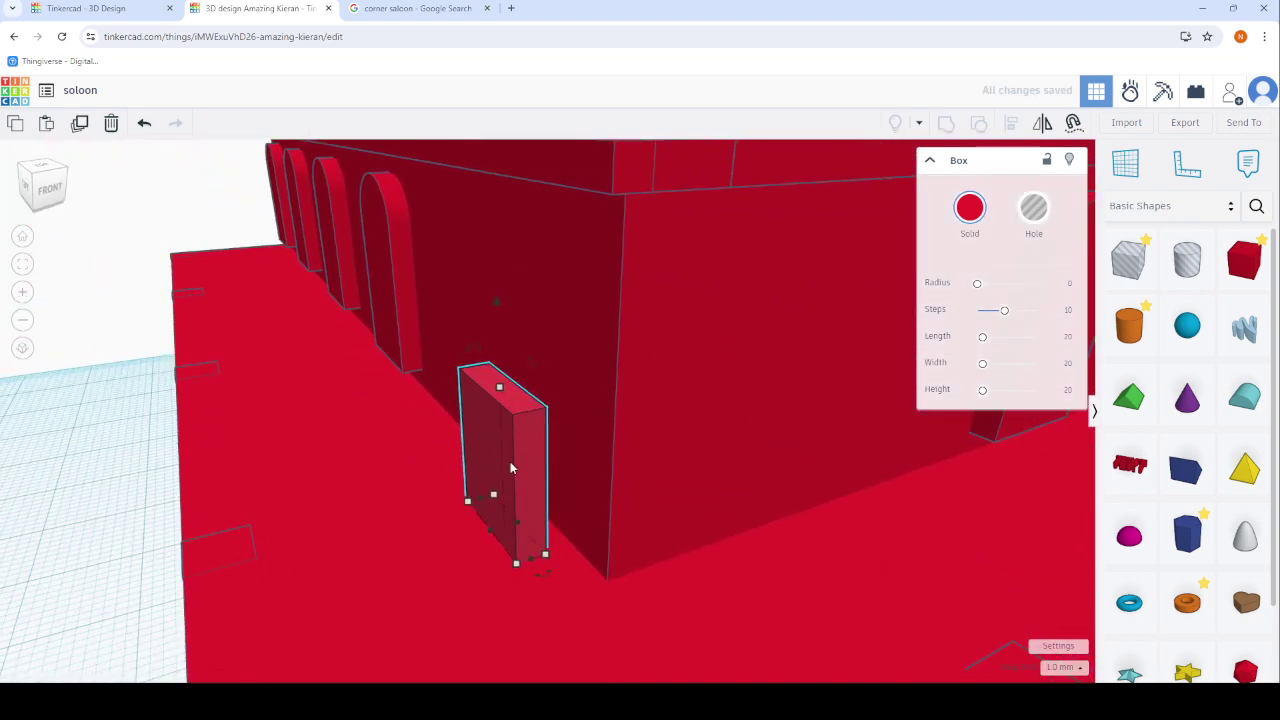
left_click_drag(530, 393, 521, 289)
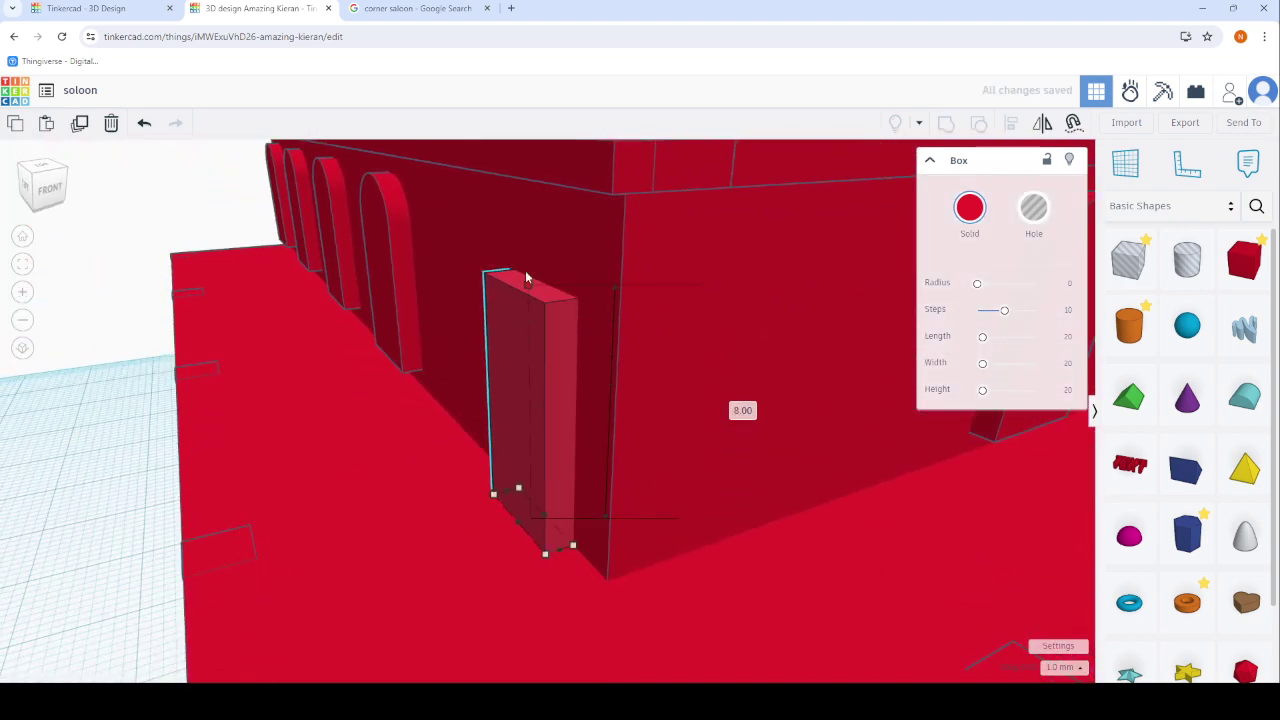
right_click_drag(451, 301, 740, 383)
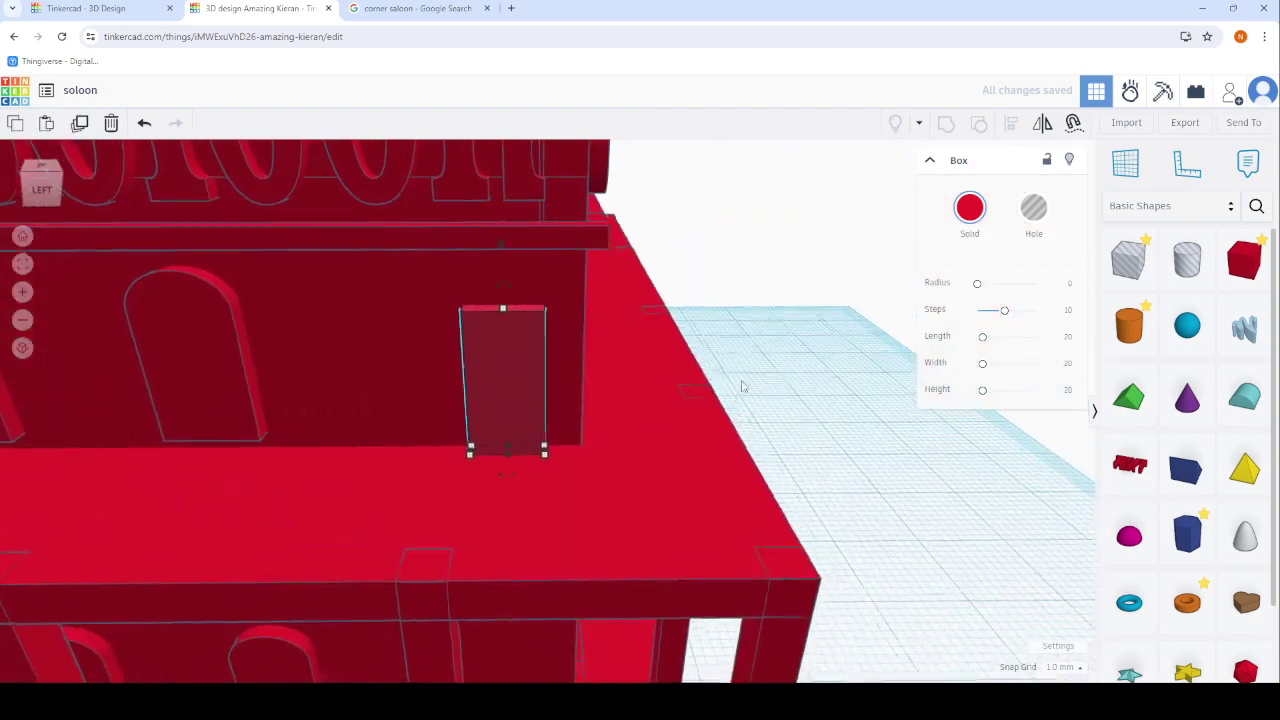
left_click(755, 380)
right_click_drag(586, 370, 506, 328)
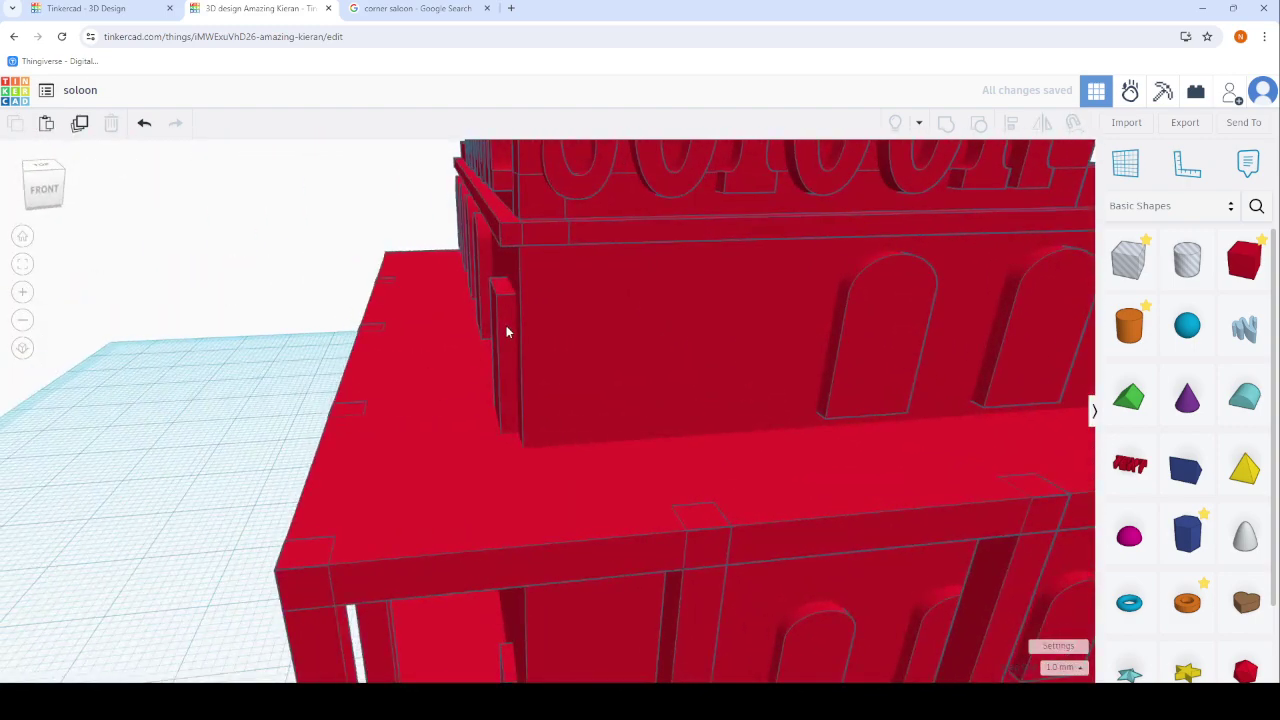
left_click(506, 328)
Duplicate the small box and rotate the copy 90 degrees, then undo the rotation.
left_click(88, 132)
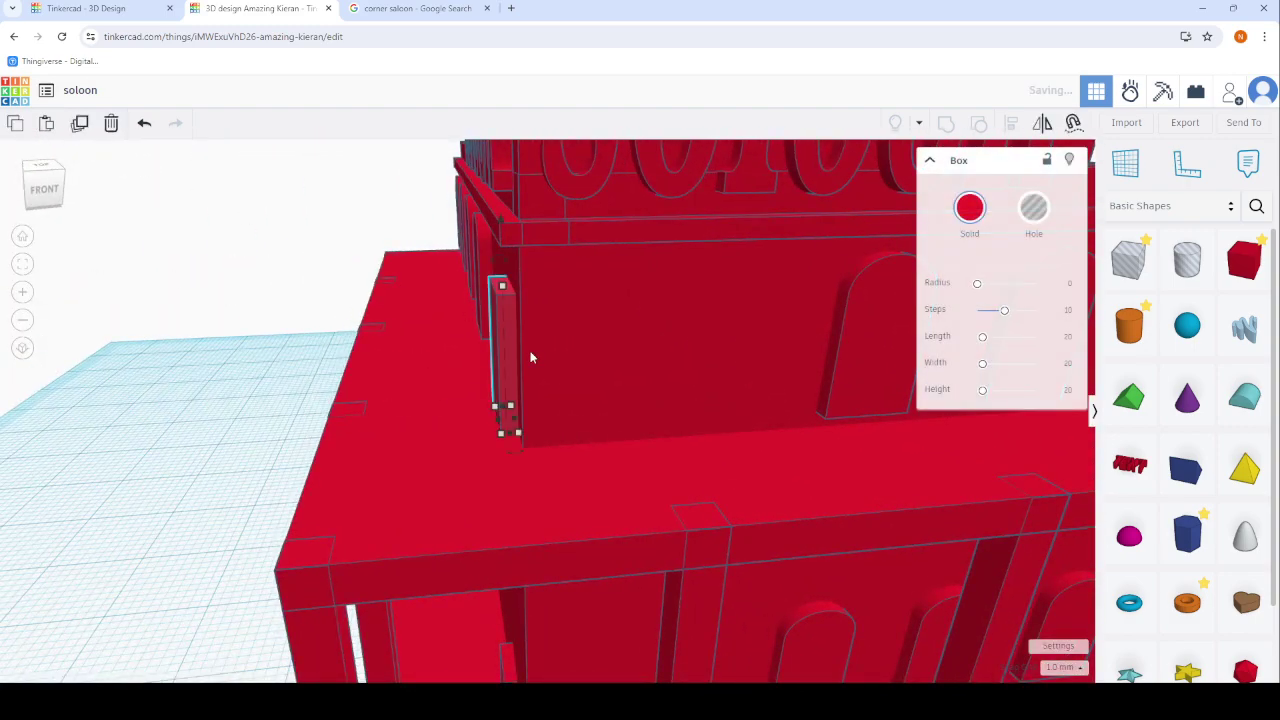
scroll(517, 444, "up", 3)
scroll(515, 435, "up", 2)
mouse_move(475, 430)
left_mouse_down()
mouse_move(355, 385)
mouse_move(283, 318)
left_mouse_up()
key("Escape")
key("ctrl+z")
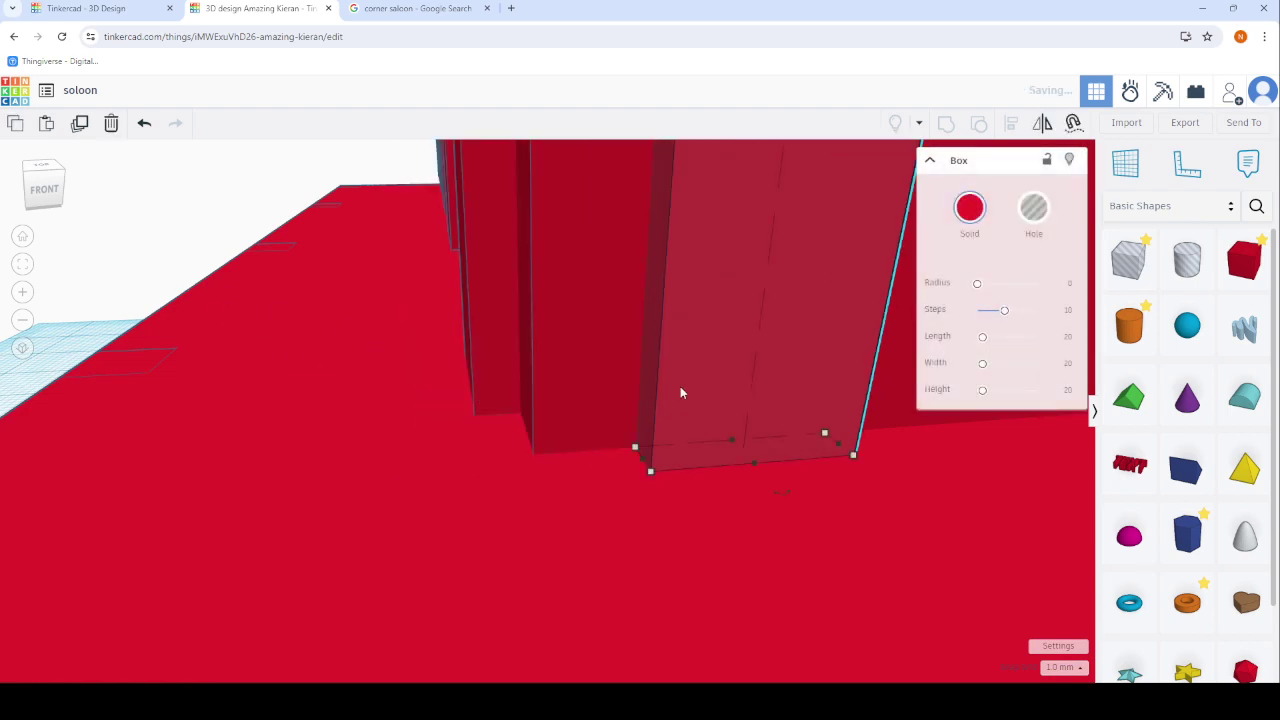
Orbit around the saloon to inspect it from the left, right, back, front and roof.
right_click_drag(680, 390, 534, 449)
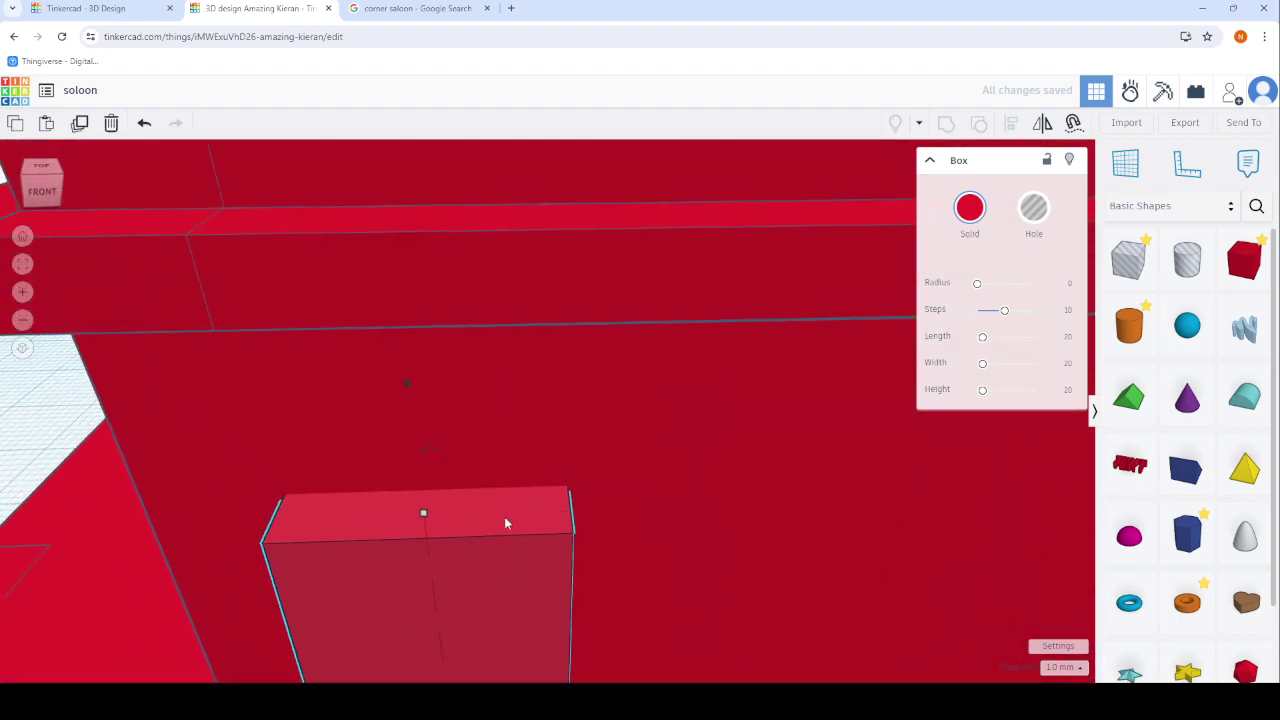
scroll(506, 520, "down", 5)
right_click_drag(416, 535, 492, 588)
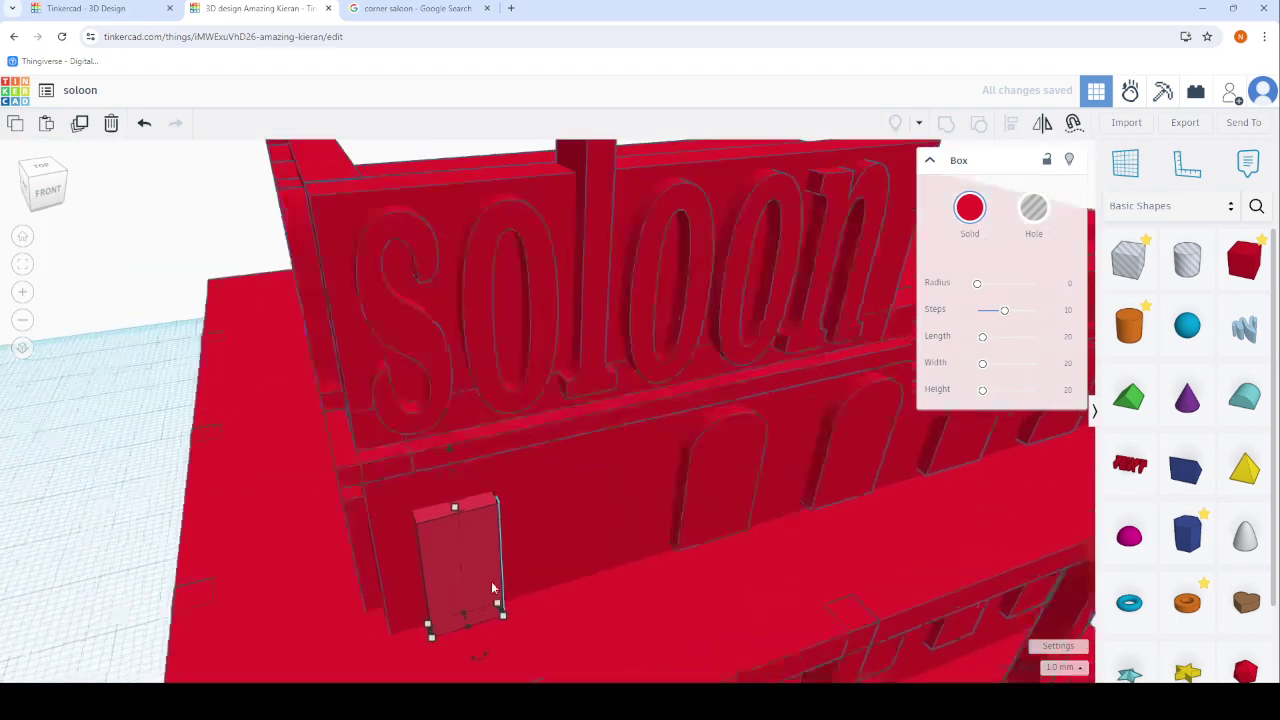
scroll(492, 588, "up", 4)
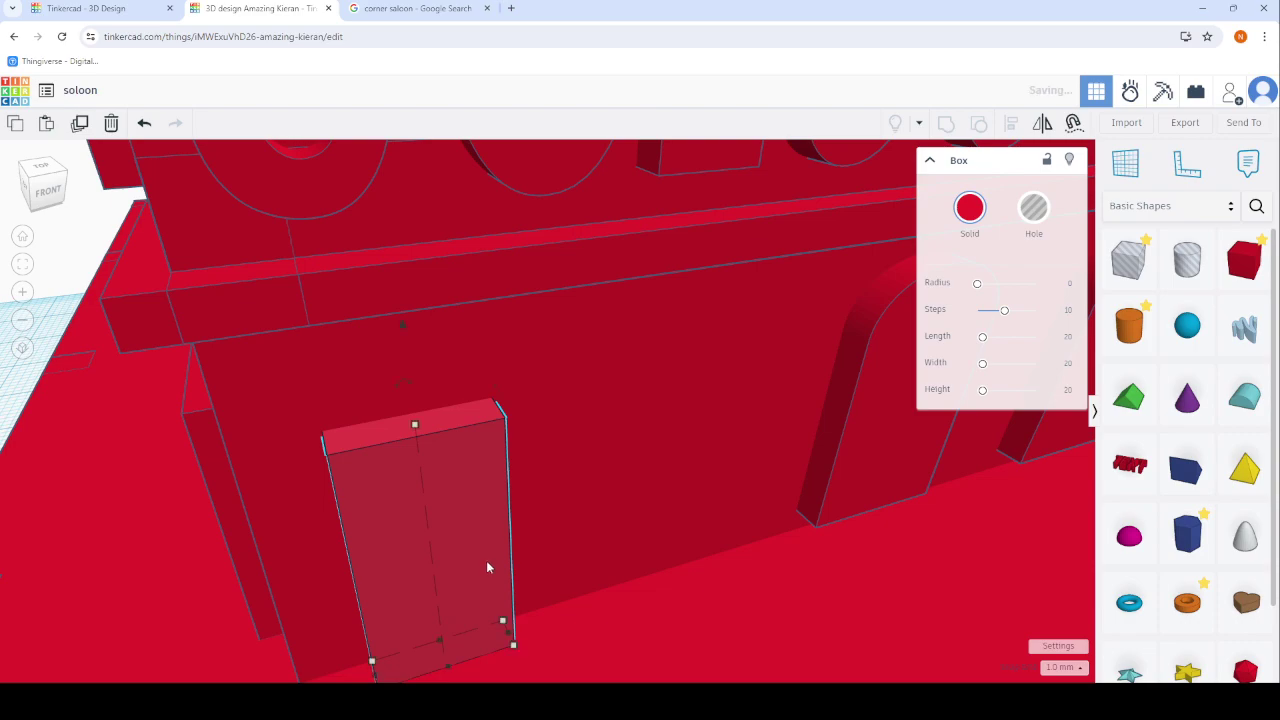
mouse_move(488, 563)
right_mouse_down()
mouse_move(590, 525)
mouse_move(514, 527)
mouse_move(420, 404)
right_mouse_up()
scroll(420, 404, "down", 5)
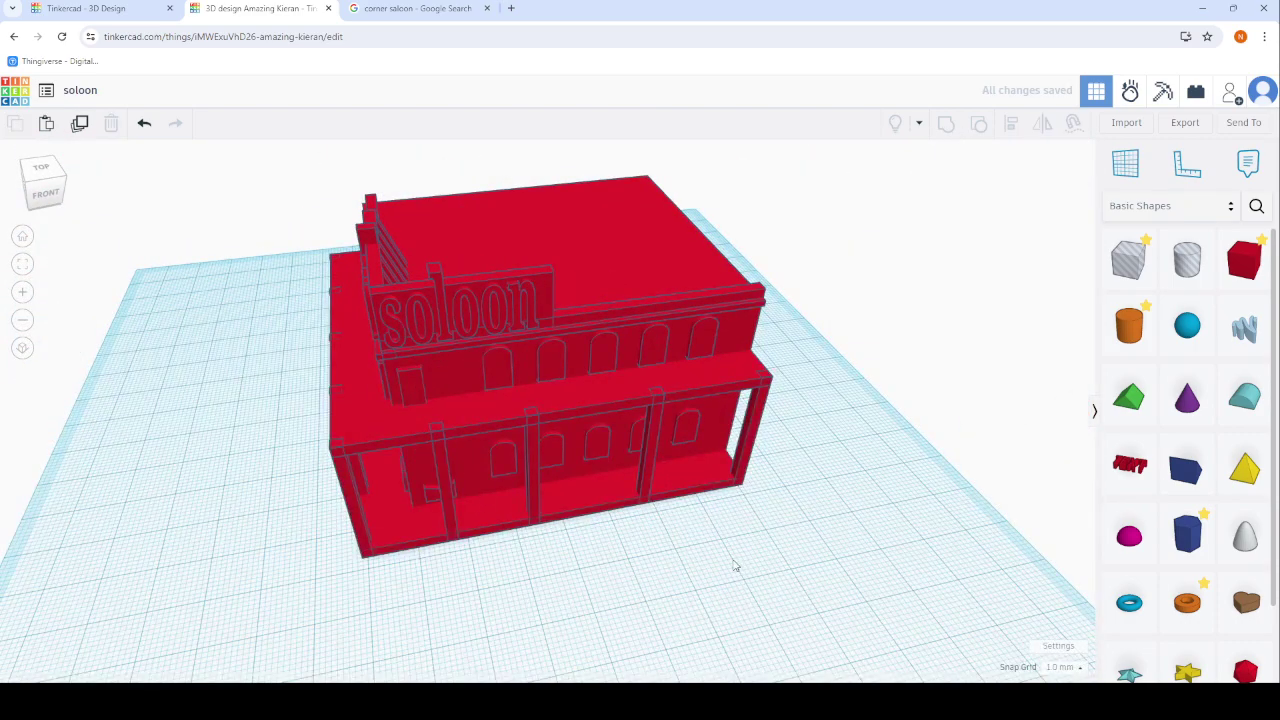
mouse_move(735, 567)
right_mouse_down()
mouse_move(231, 503)
mouse_move(271, 451)
right_mouse_up()
scroll(628, 533, "up", 2)
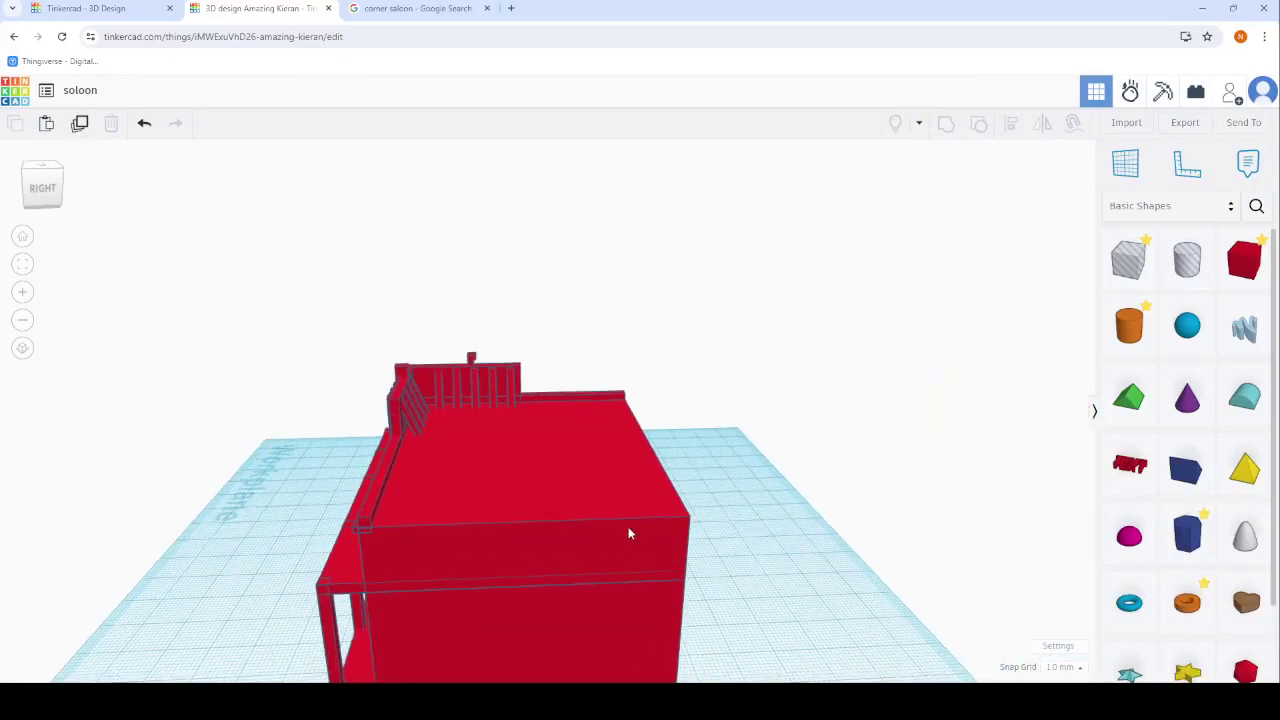
mouse_move(628, 533)
right_mouse_down()
mouse_move(407, 496)
mouse_move(396, 456)
right_mouse_up()
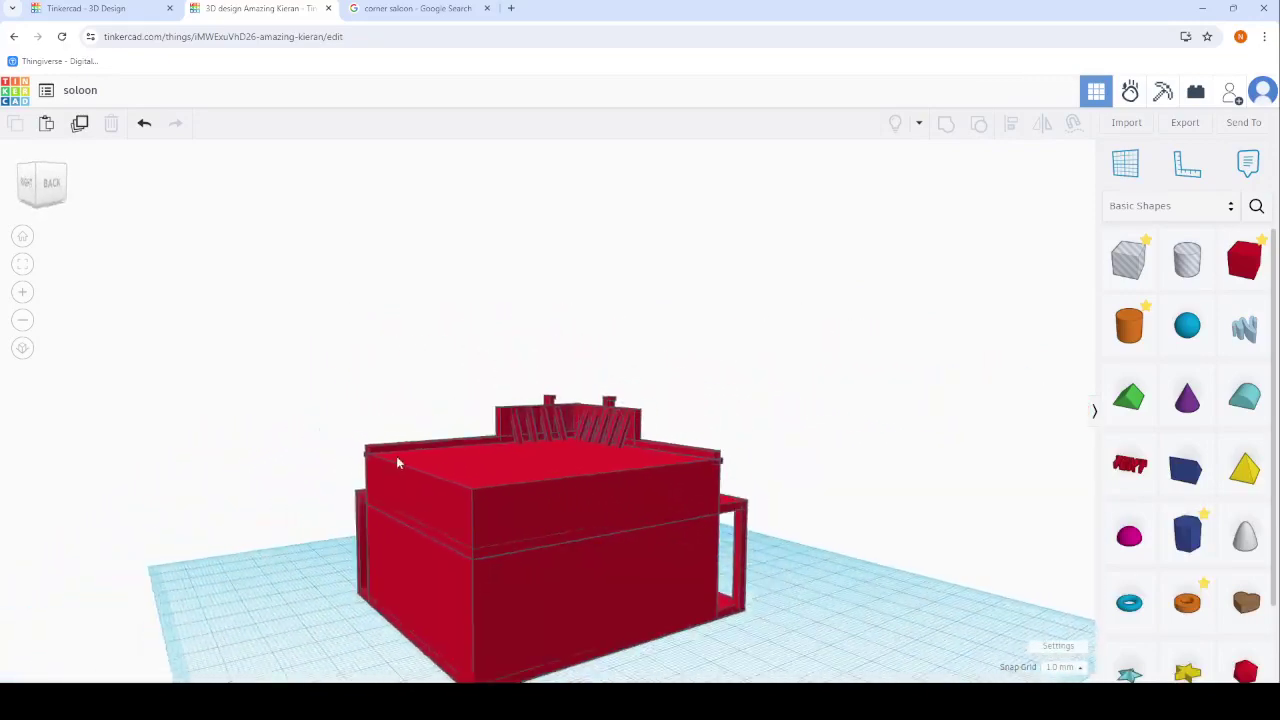
scroll(396, 460, "down", 2)
mouse_move(666, 466)
right_mouse_down()
mouse_move(389, 520)
mouse_move(85, 508)
mouse_move(120, 457)
mouse_move(17, 474)
mouse_move(329, 492)
right_mouse_up()
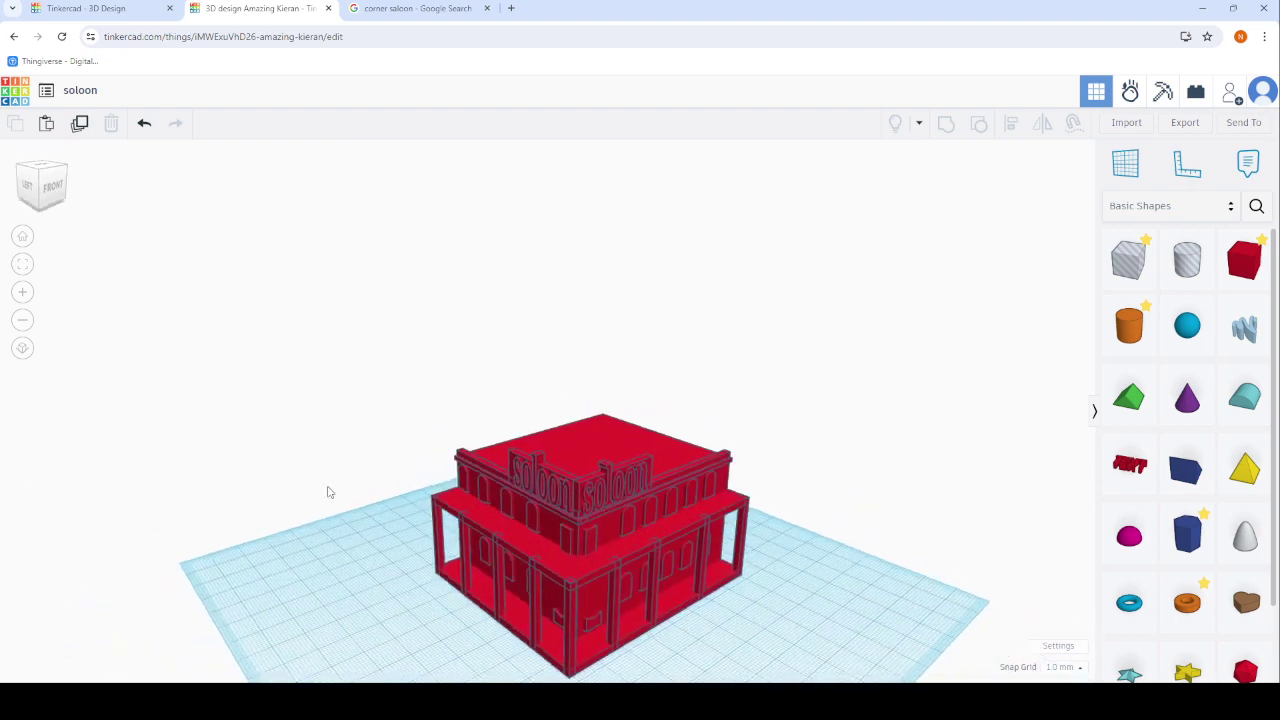
mouse_move(635, 425)
right_mouse_down()
mouse_move(700, 470)
mouse_move(748, 480)
right_mouse_up()
scroll(748, 480, "up", 2)
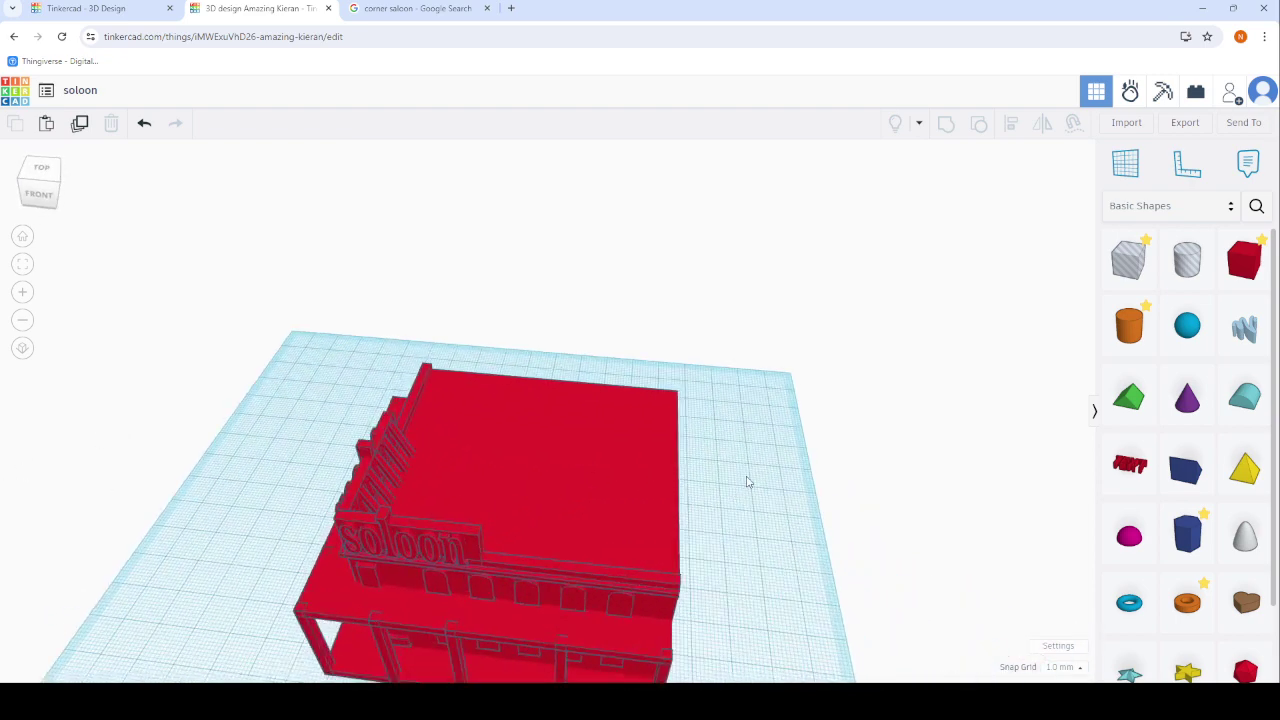
scroll(760, 443, "up", 3)
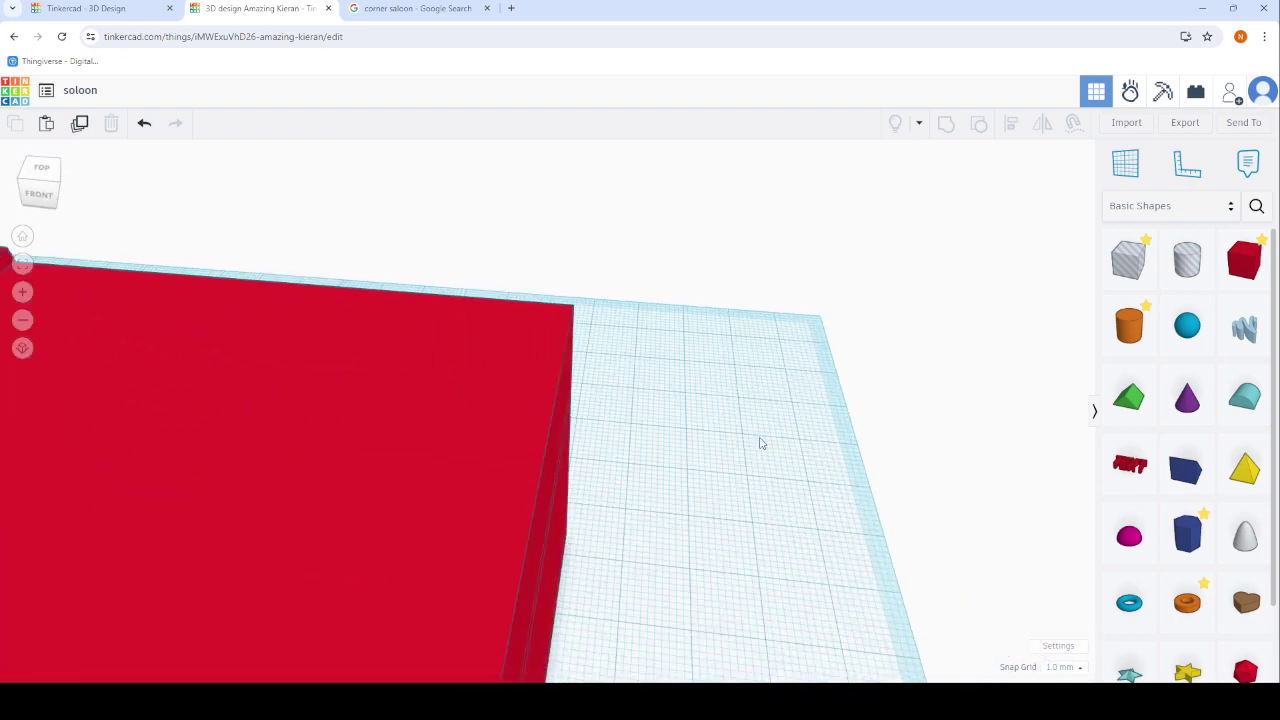
Place a cylinder, shrink it to a thin post and lower its height to 7 mm.
left_click(1113, 330)
scroll(500, 305, "down", 3)
scroll(500, 270, "down", 3)
scroll(343, 457, "down", 2)
scroll(212, 497, "up", 1)
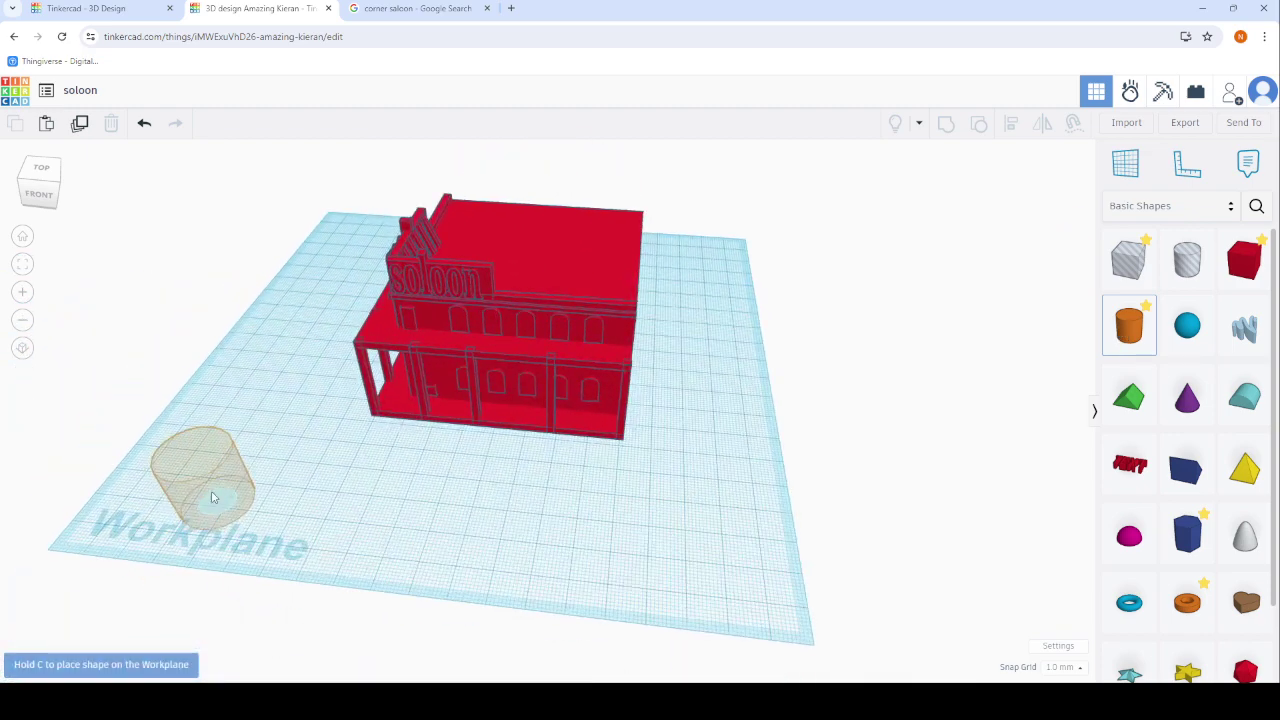
scroll(212, 497, "up", 3)
left_click(257, 514)
scroll(347, 470, "up", 2)
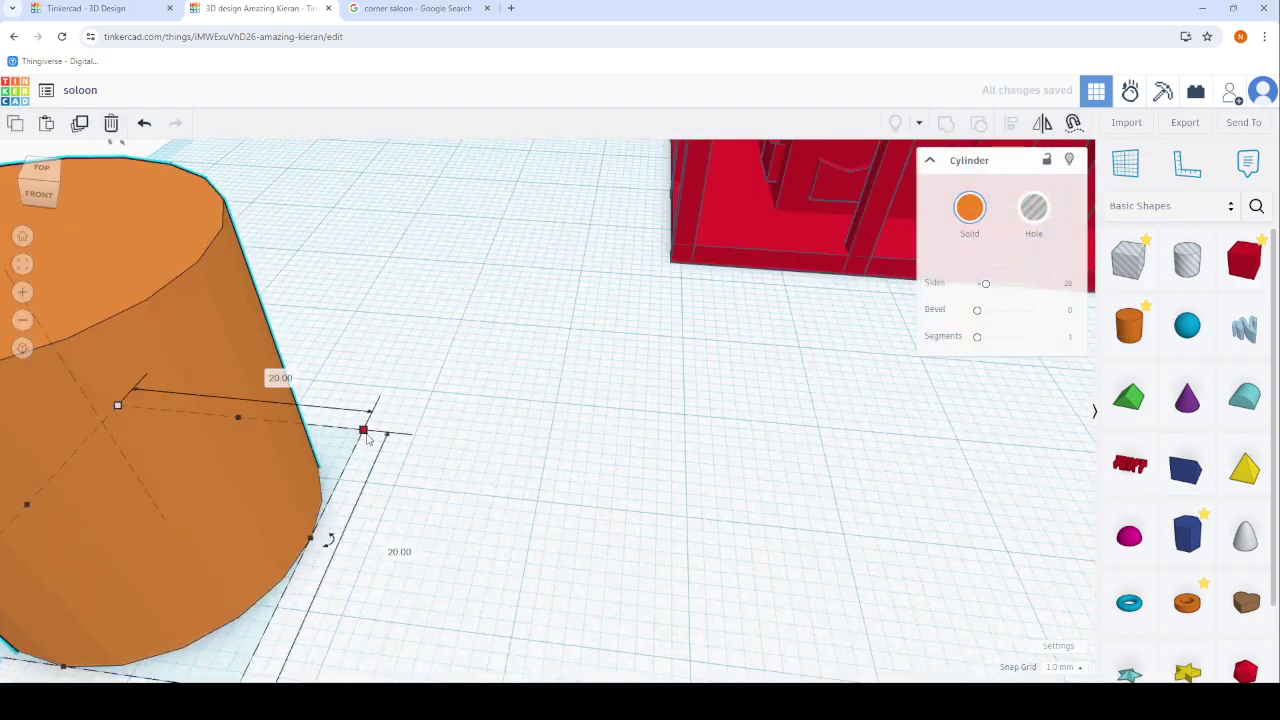
mouse_move(366, 437)
left_mouse_down()
mouse_move(71, 523)
mouse_move(51, 563)
left_mouse_up()
scroll(333, 457, "down", 3)
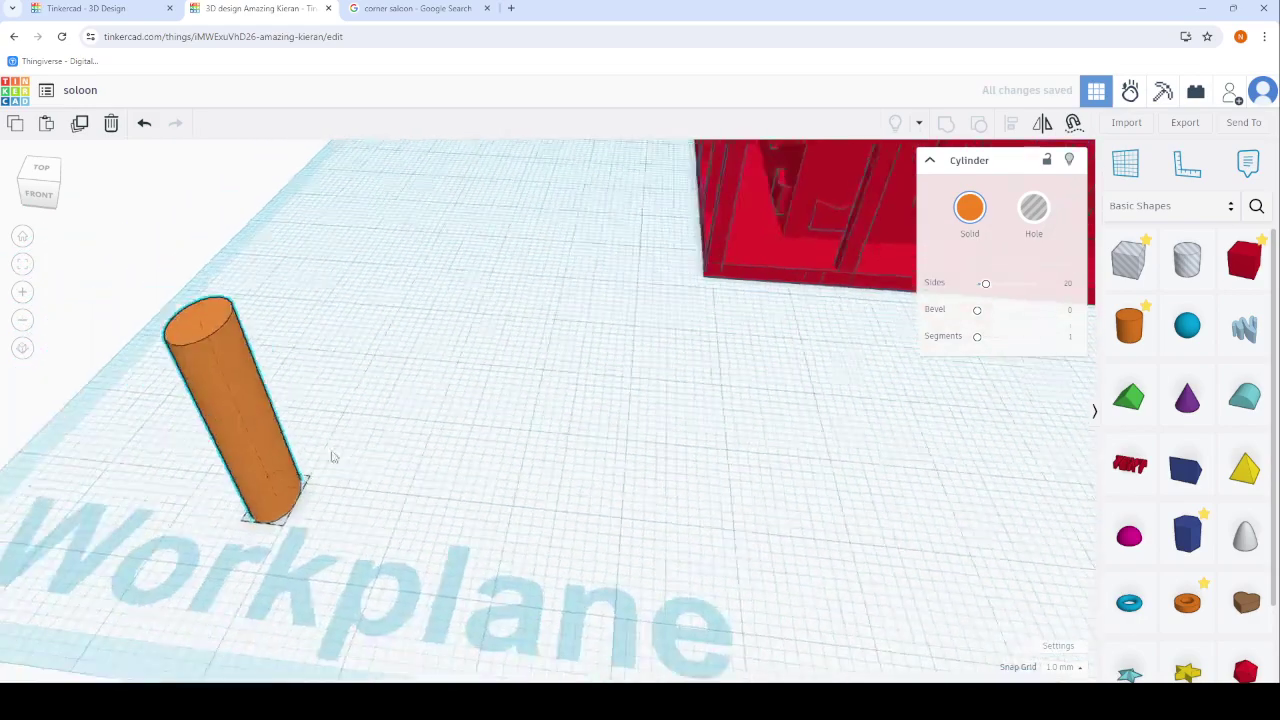
right_click_drag(333, 457, 338, 336)
left_click_drag(352, 331, 364, 455)
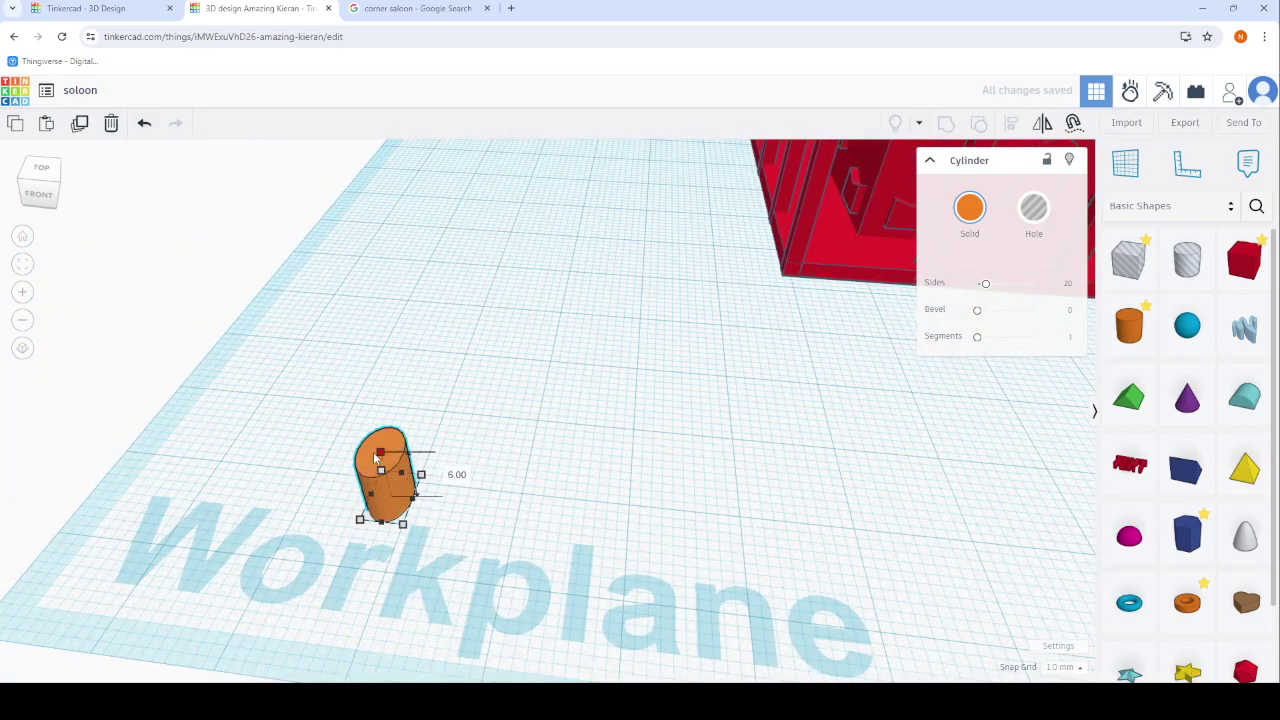
scroll(405, 483, "up", 3)
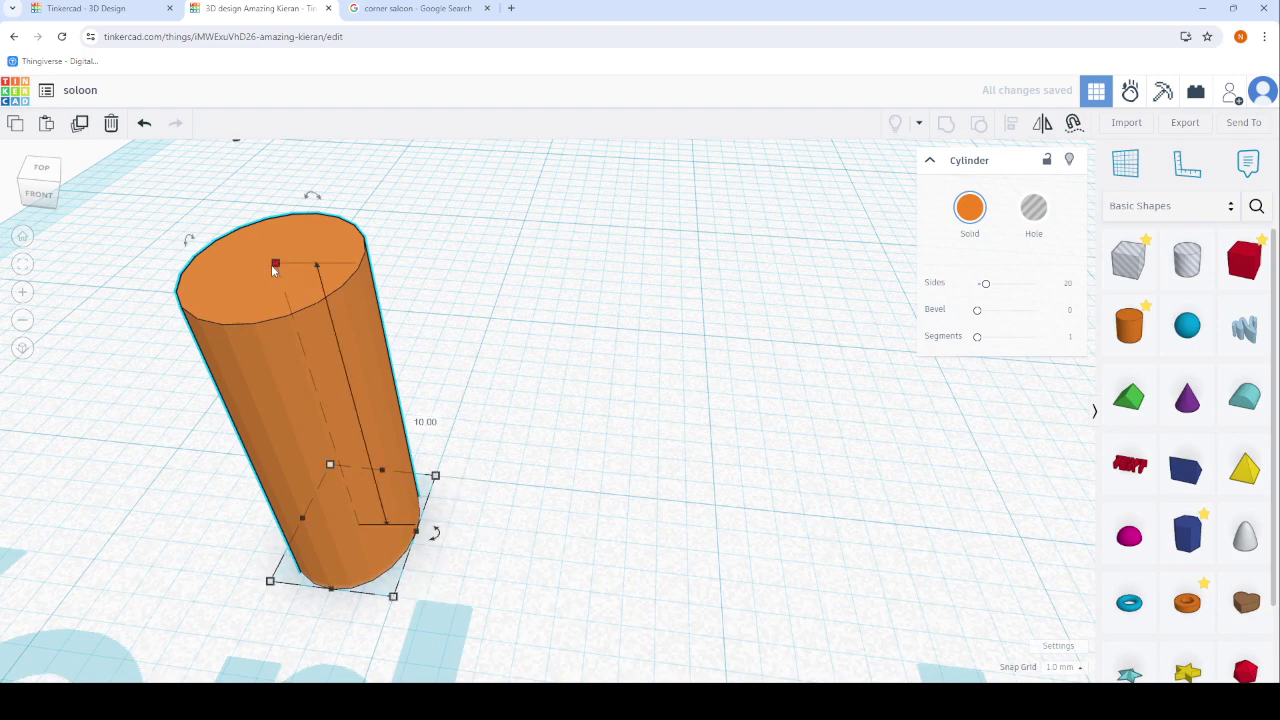
left_click_drag(274, 264, 287, 366)
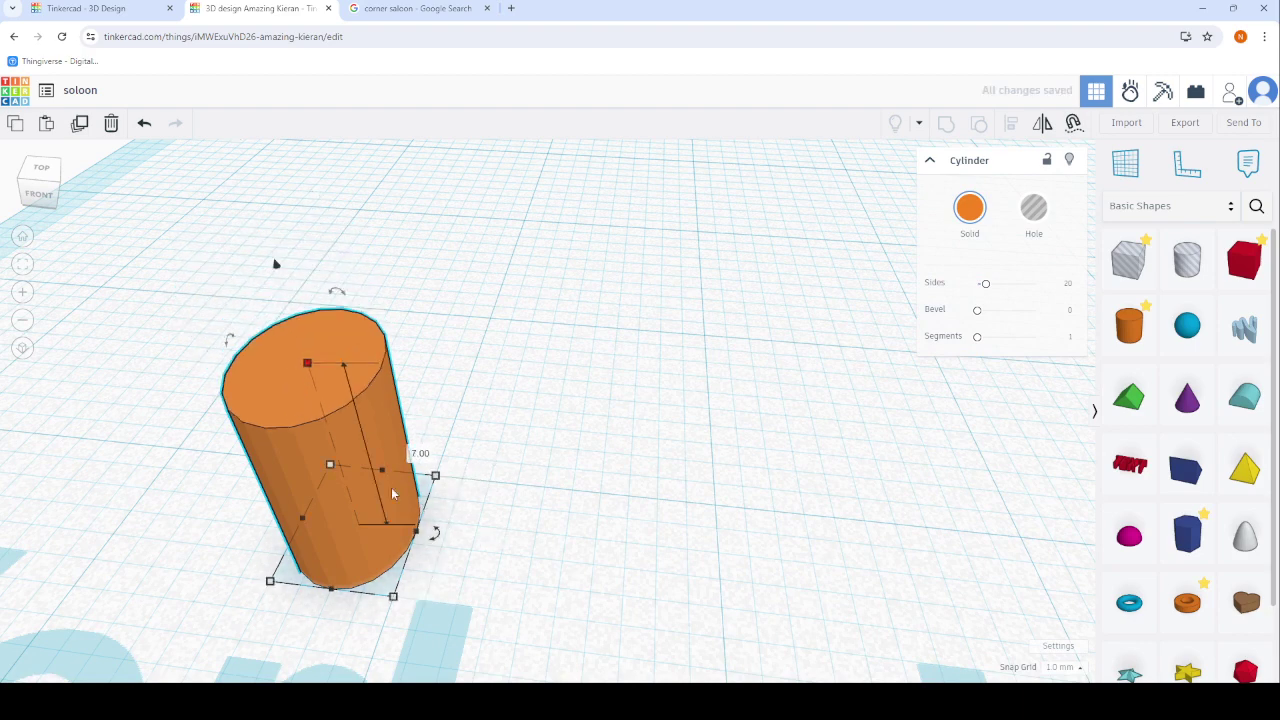
left_click_drag(382, 470, 381, 495)
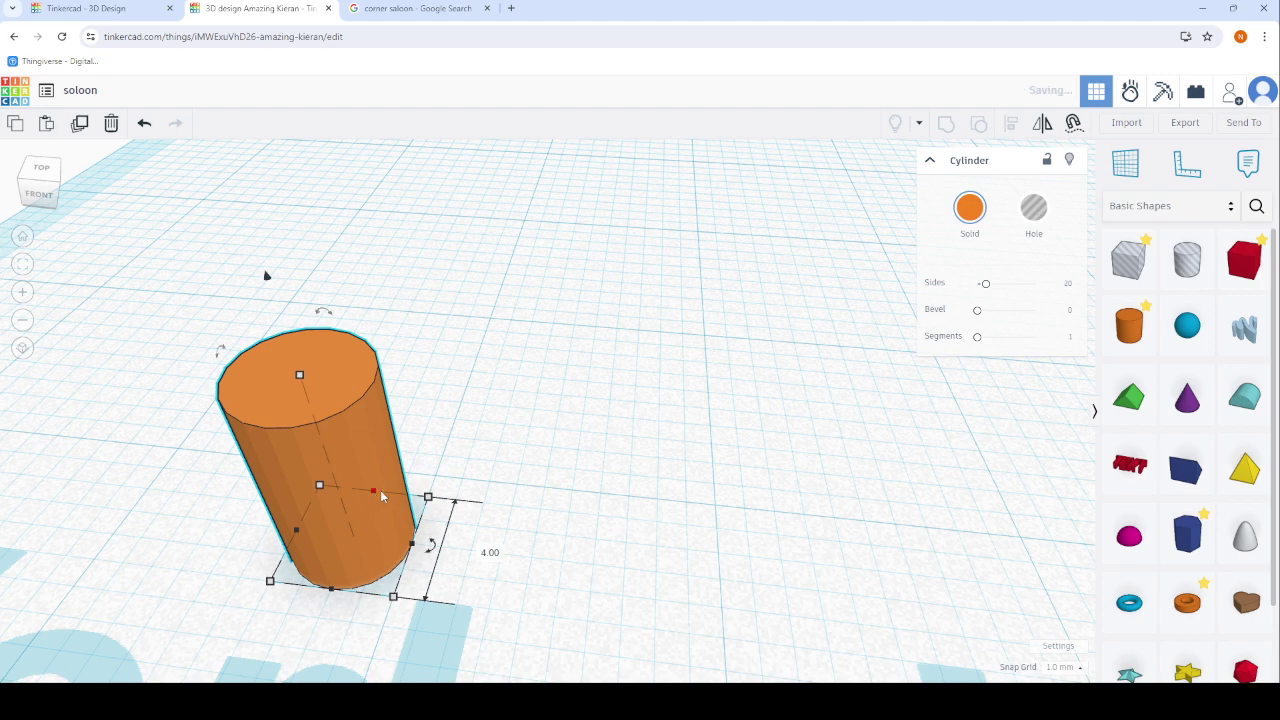
Duplicate the cylinder twice, setting the copies touching side by side in a row.
left_click(614, 503)
left_click(340, 476)
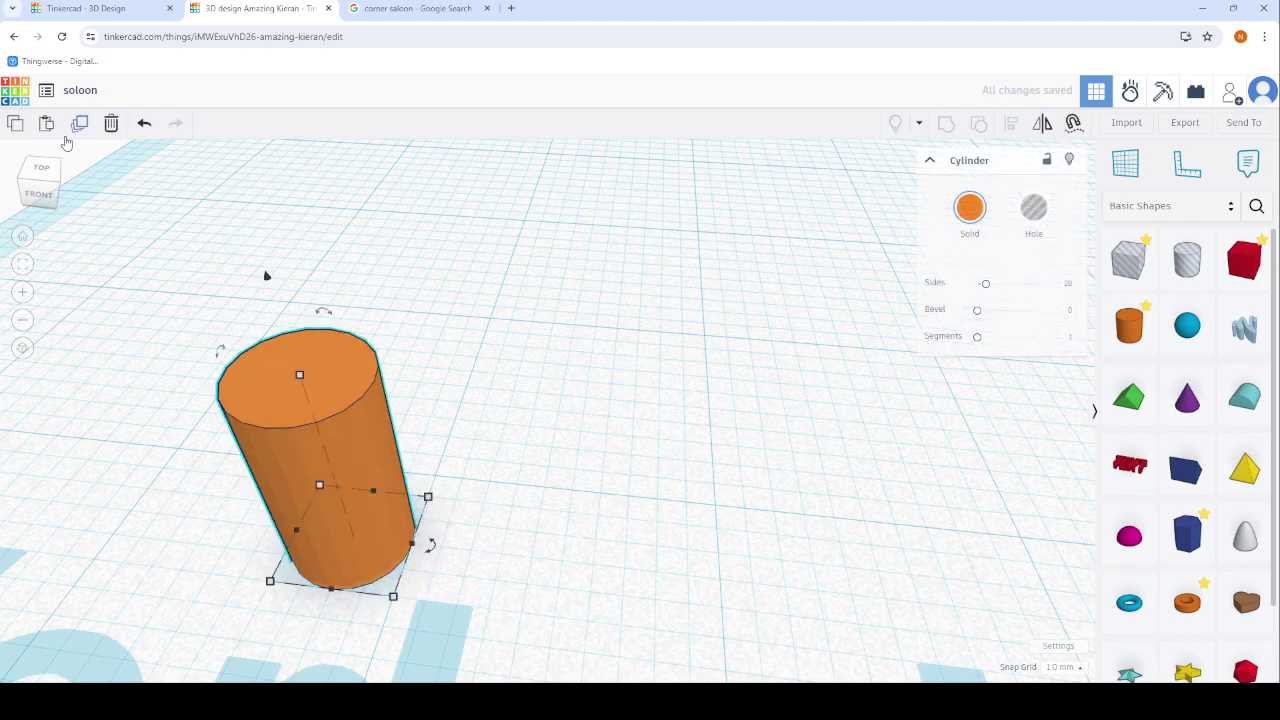
left_click(79, 122)
mouse_move(306, 459)
left_mouse_down()
mouse_move(460, 487)
mouse_move(423, 476)
left_mouse_up()
left_click(587, 443)
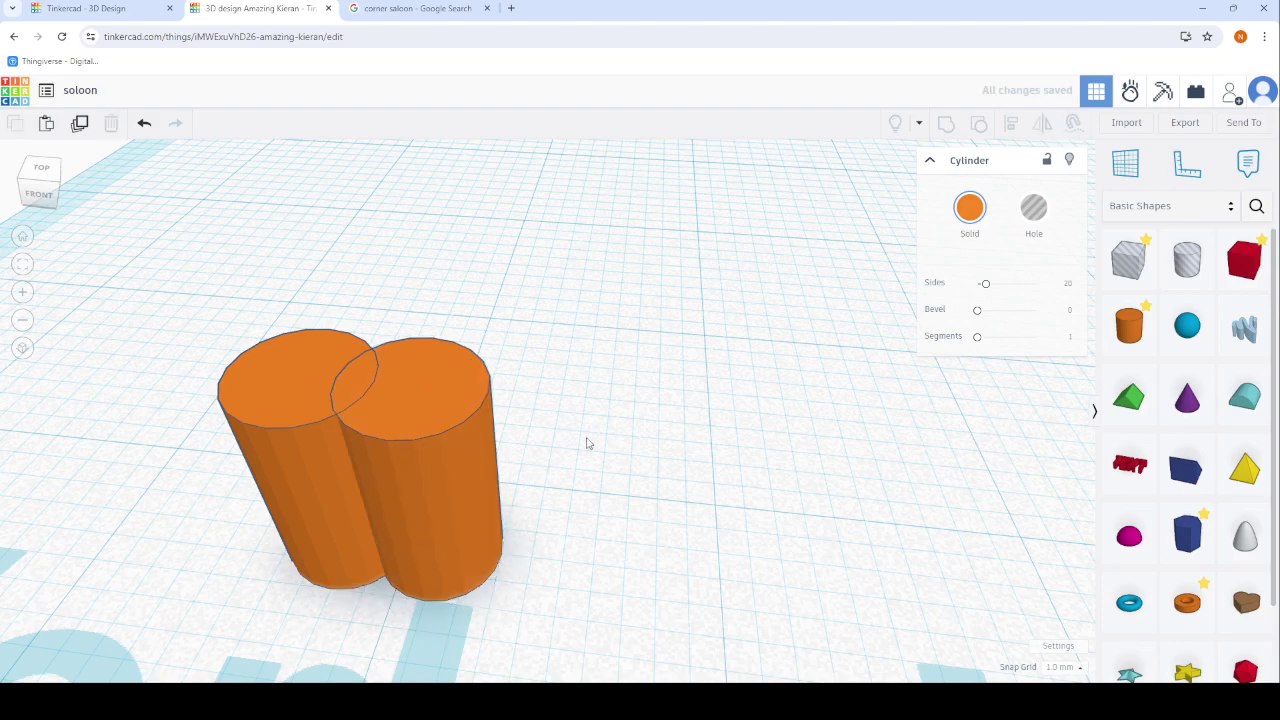
right_click_drag(508, 443, 491, 457)
left_click(525, 459)
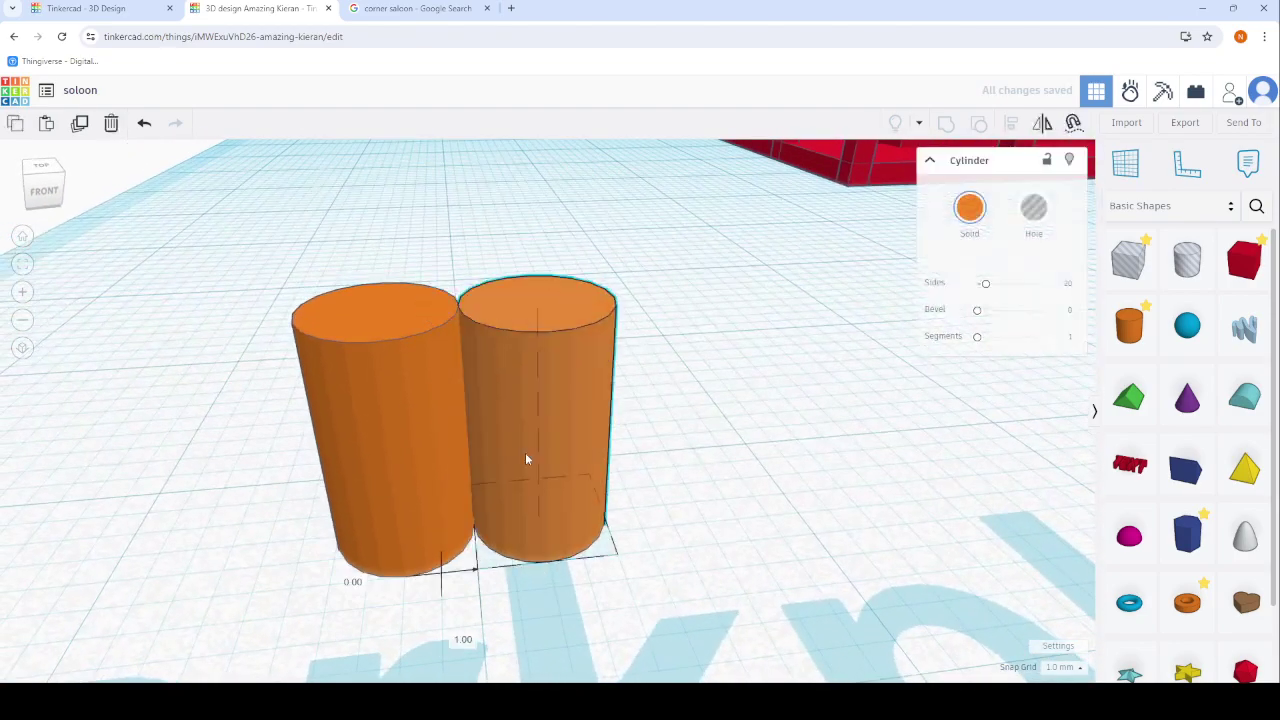
mouse_move(526, 459)
left_mouse_down()
mouse_move(586, 459)
mouse_move(531, 460)
left_mouse_up()
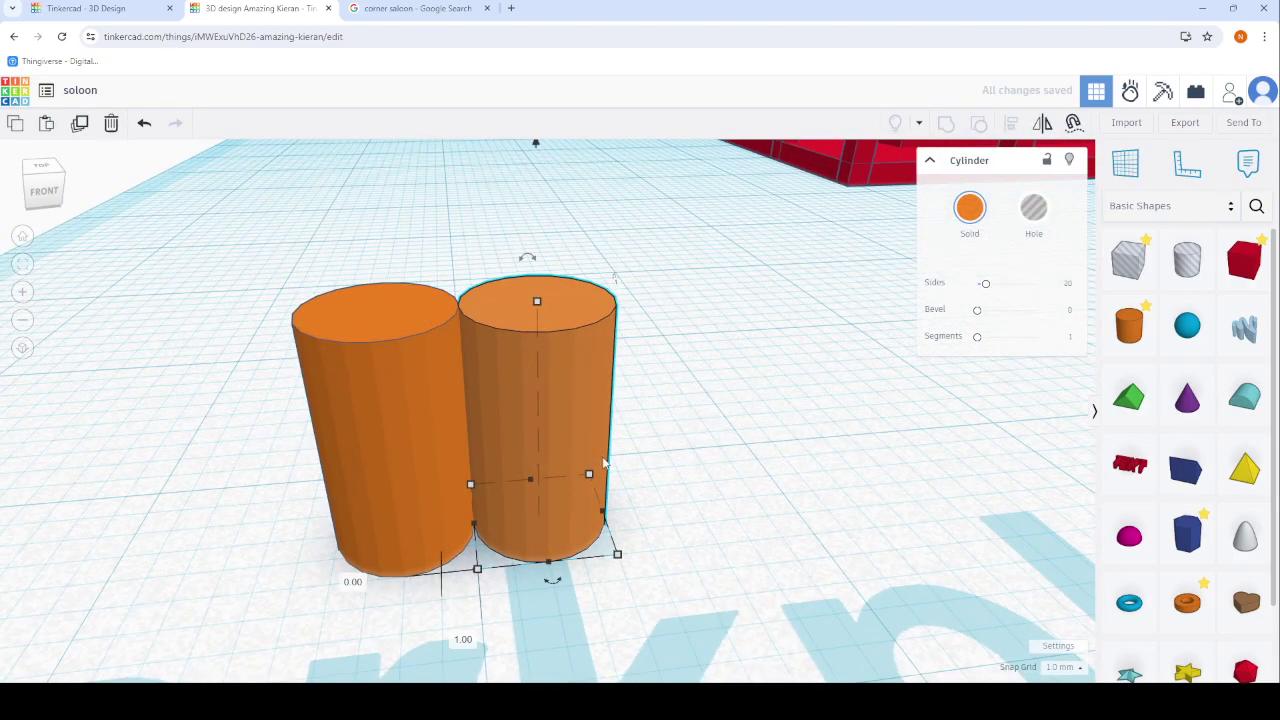
right_click_drag(604, 462, 560, 400)
left_click(78, 126)
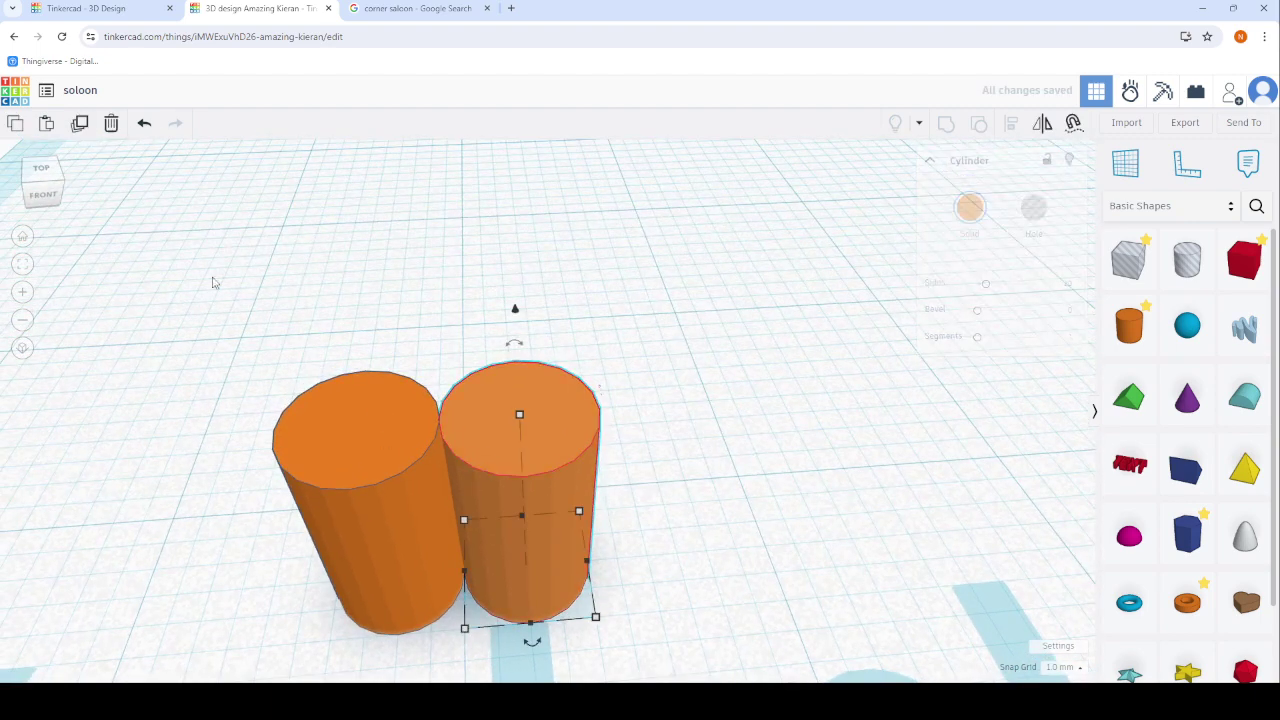
mouse_move(567, 476)
left_mouse_down()
mouse_move(676, 478)
mouse_move(718, 464)
left_mouse_up()
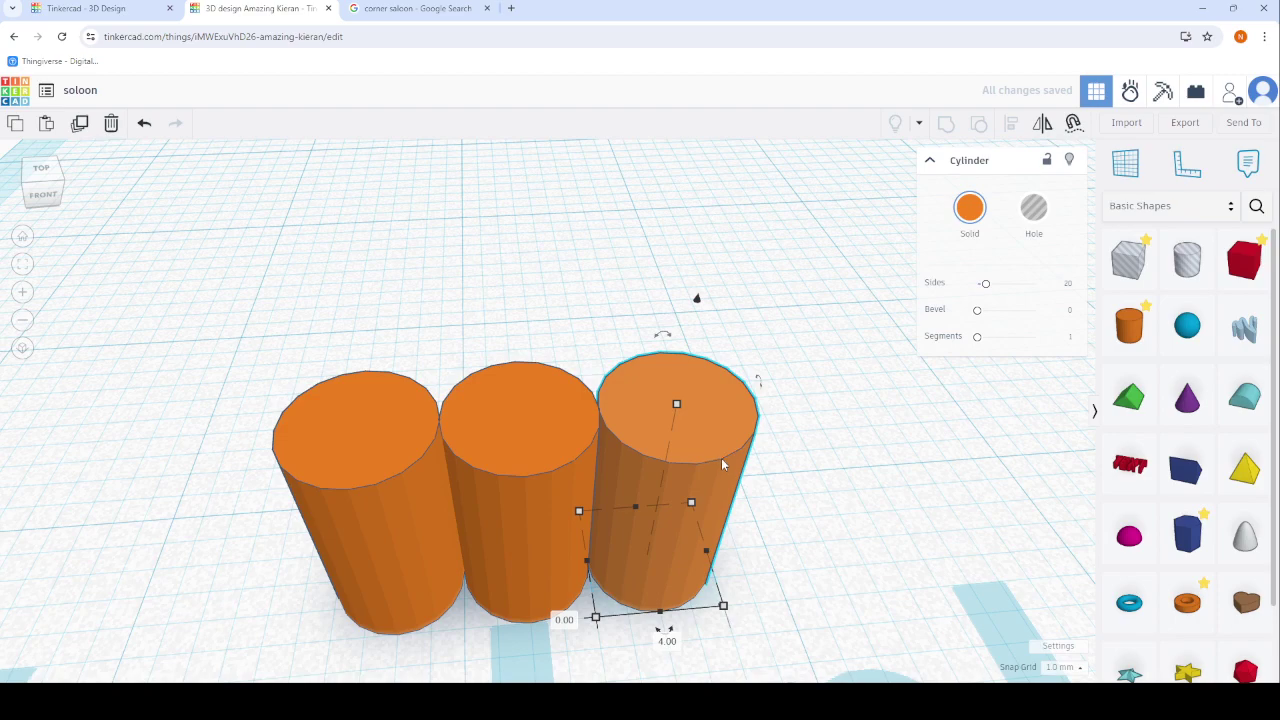
left_click(496, 304)
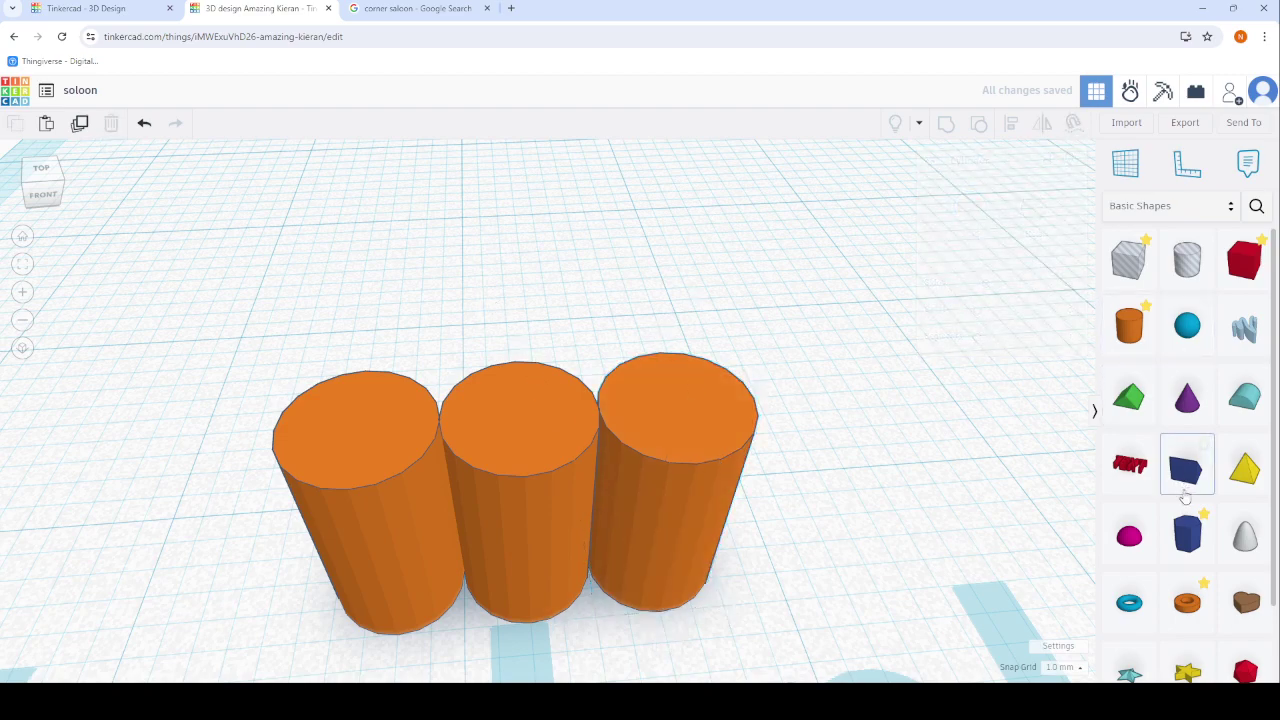
Add a half sphere, shrink it to 3.00 by 3.00 and set it atop a cylinder.
left_click(1129, 555)
scroll(471, 429, "down", 3)
left_click(524, 467)
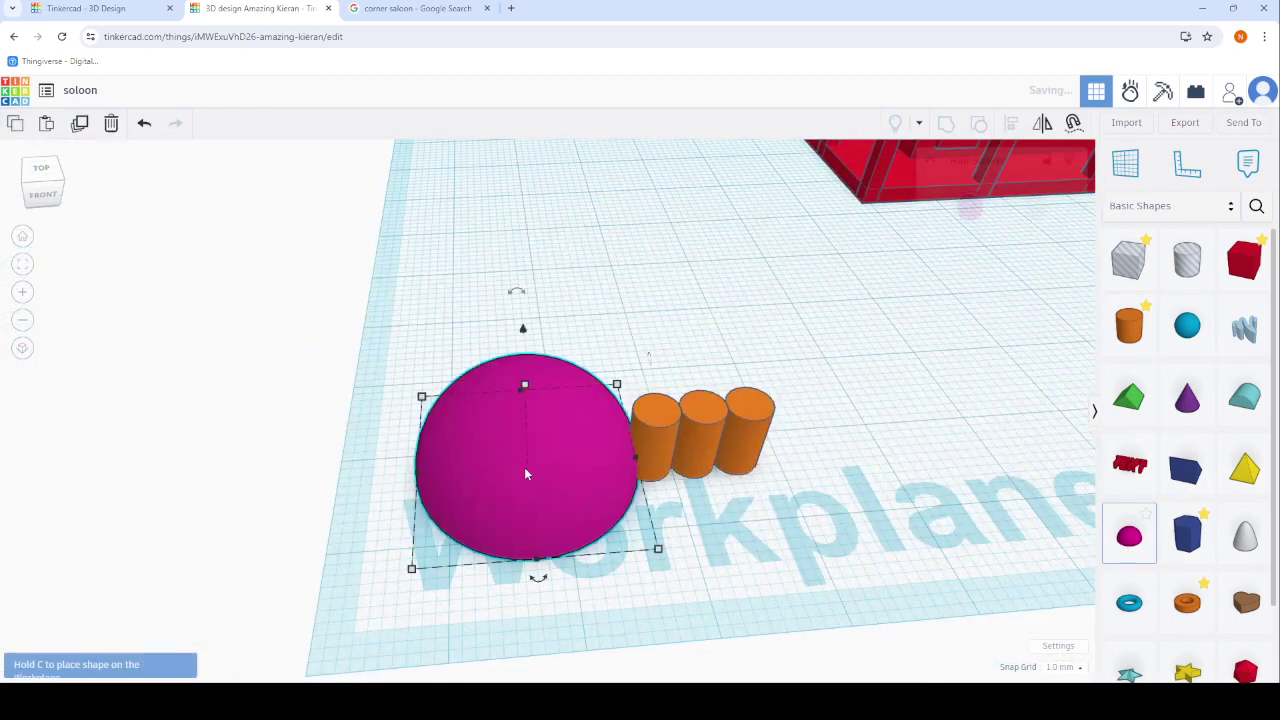
scroll(654, 582, "up", 5)
left_click_drag(727, 645, 347, 405)
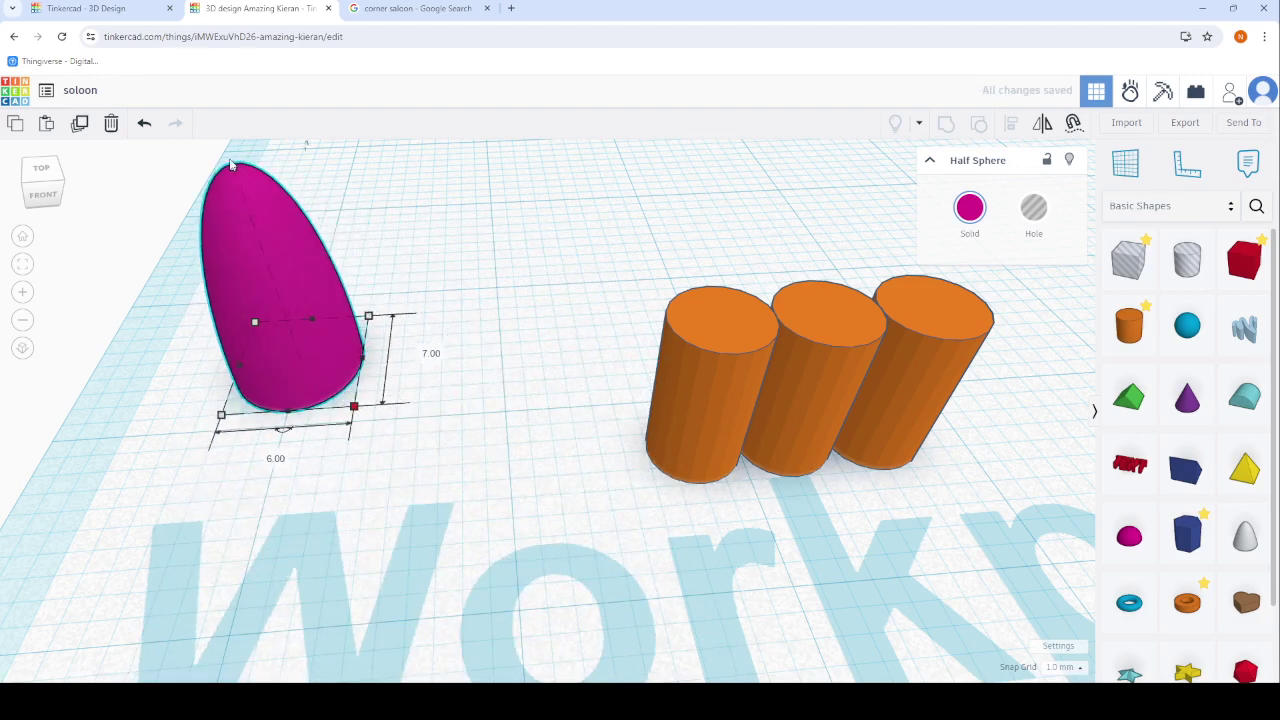
mouse_move(238, 170)
left_mouse_down()
mouse_move(263, 308)
mouse_move(560, 478)
left_mouse_up()
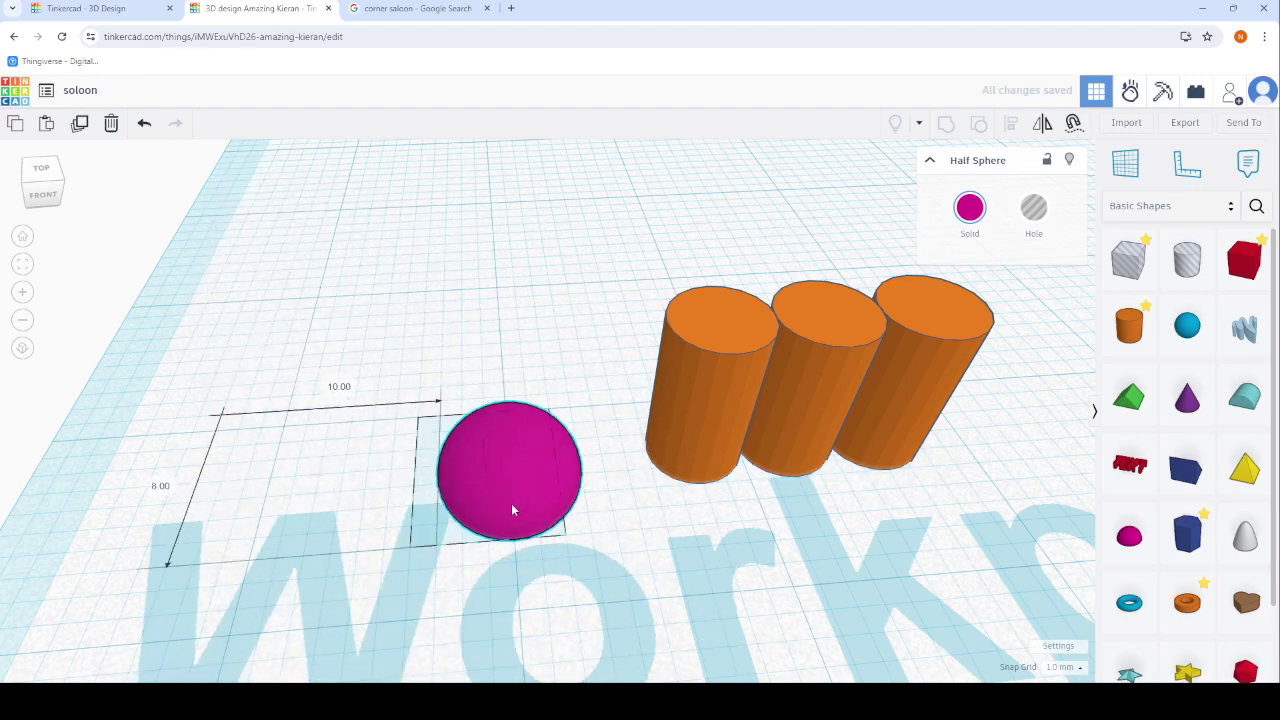
left_click_drag(560, 376, 560, 232)
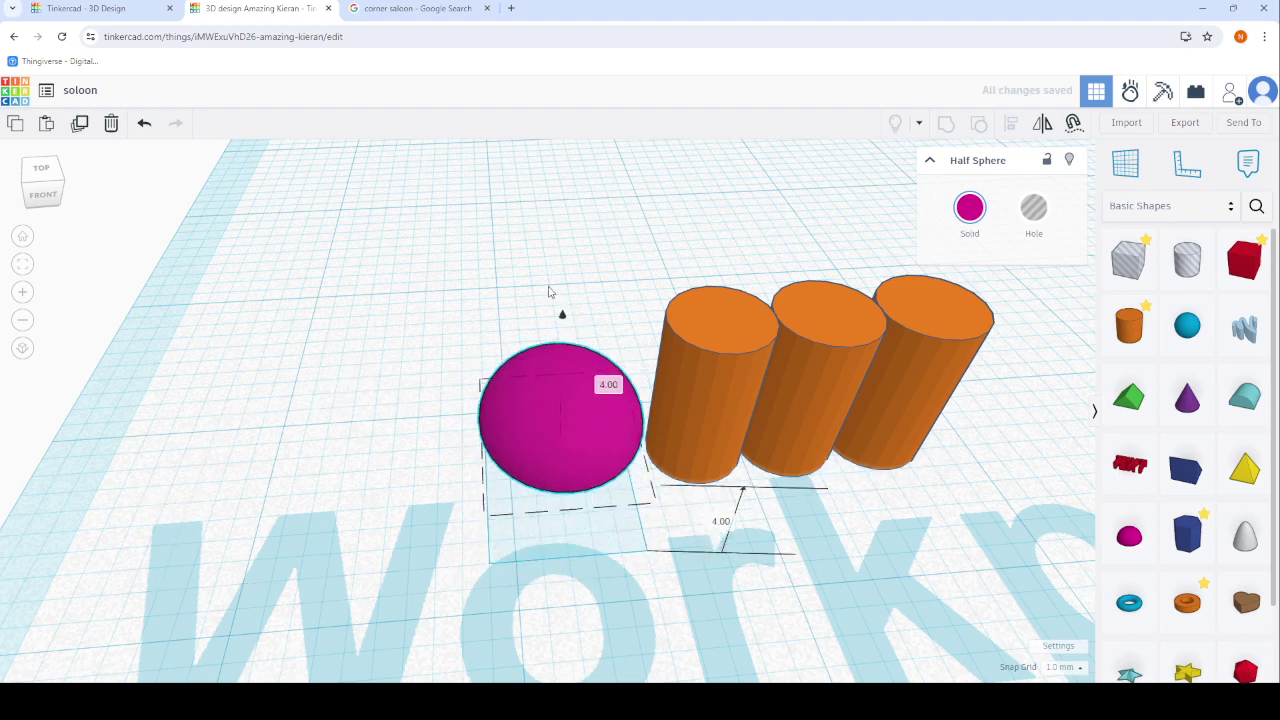
right_click_drag(728, 311, 565, 374)
left_click_drag(564, 374, 666, 366)
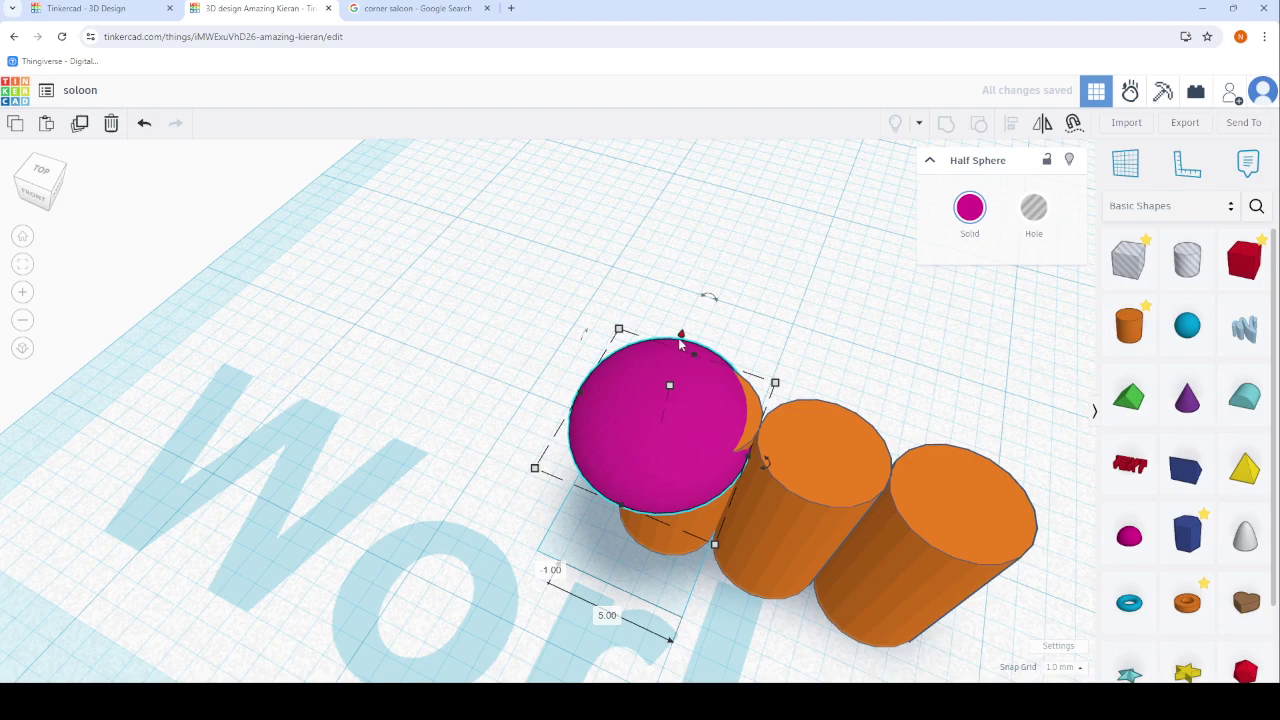
right_click_drag(680, 345, 443, 462)
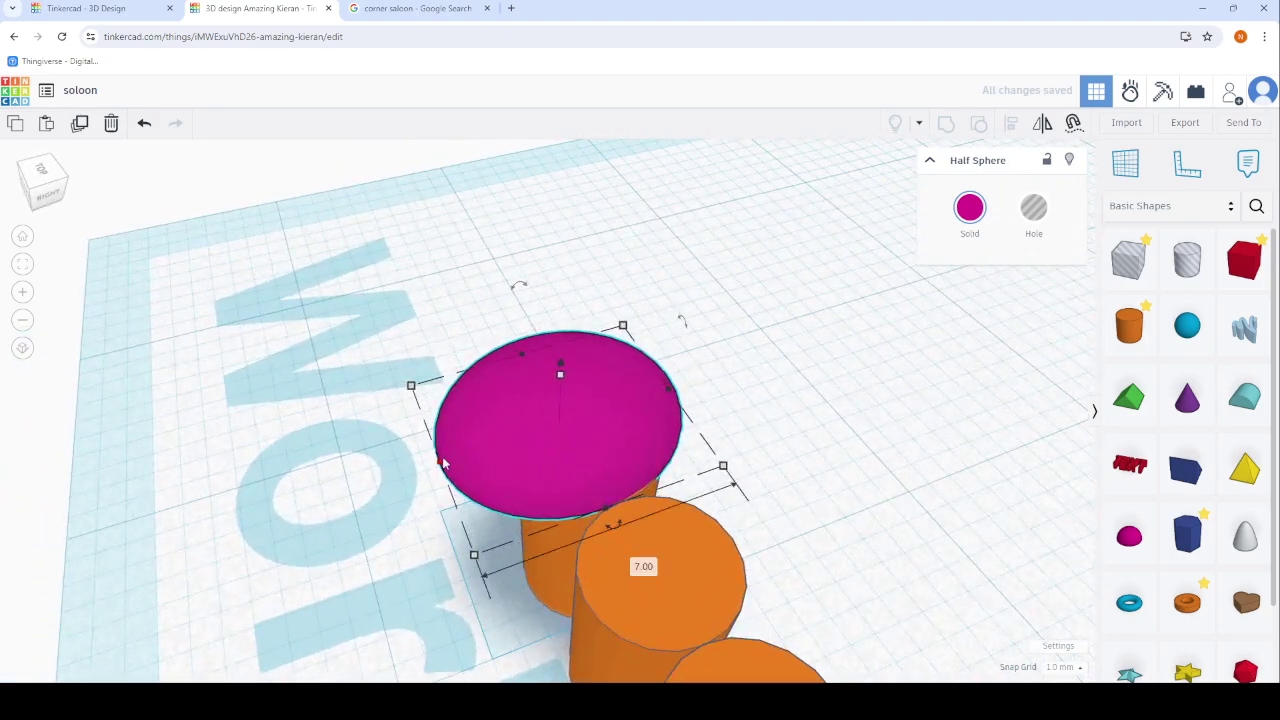
left_click_drag(443, 462, 499, 453)
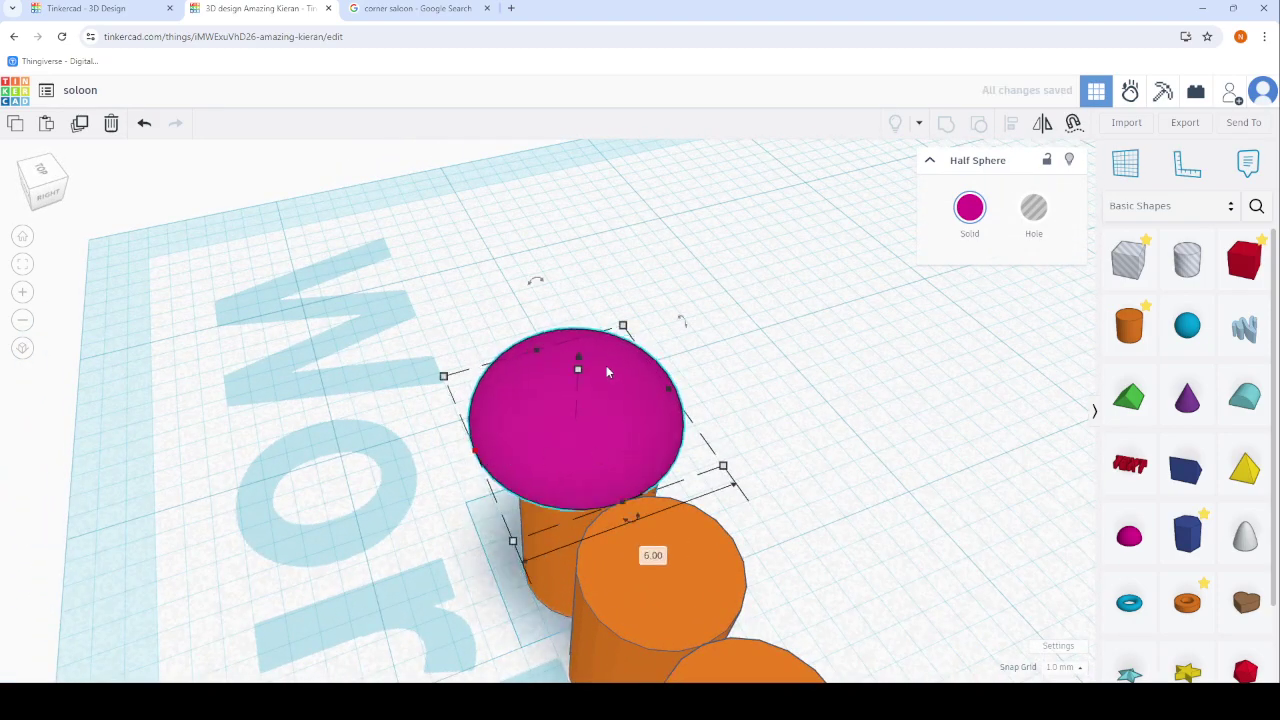
left_click_drag(624, 322, 582, 407)
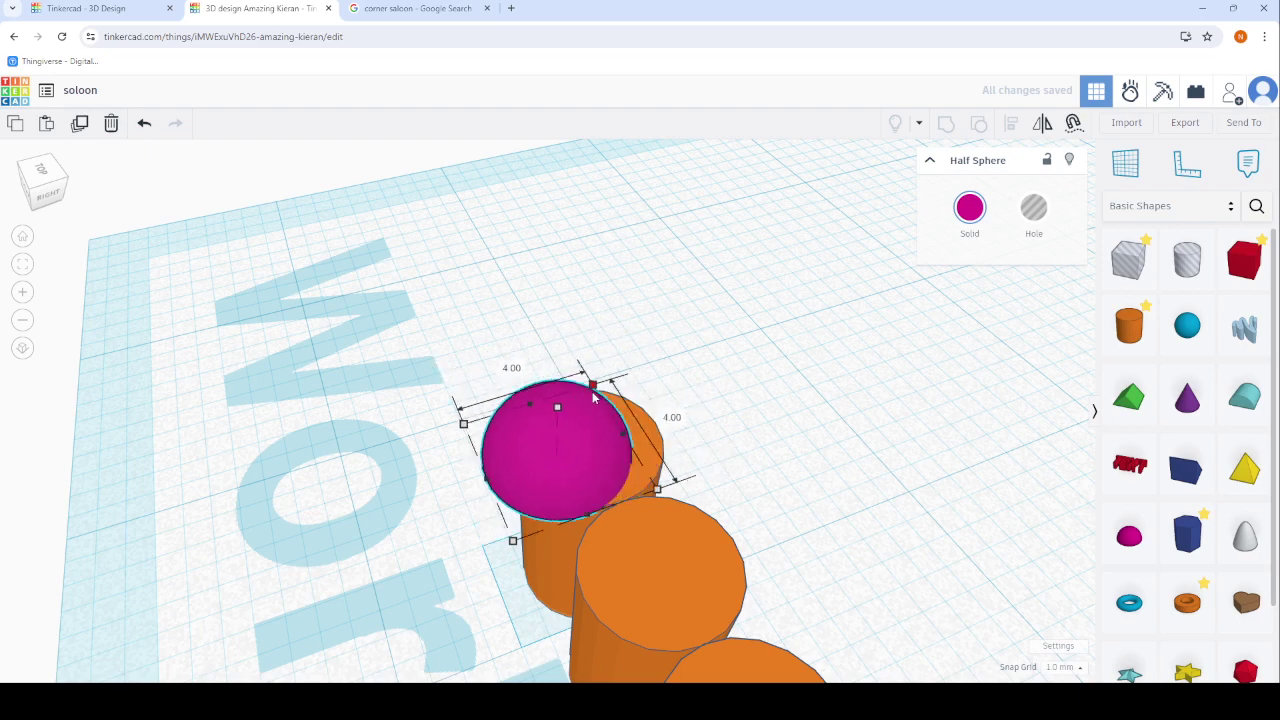
left_click_drag(545, 470, 616, 458)
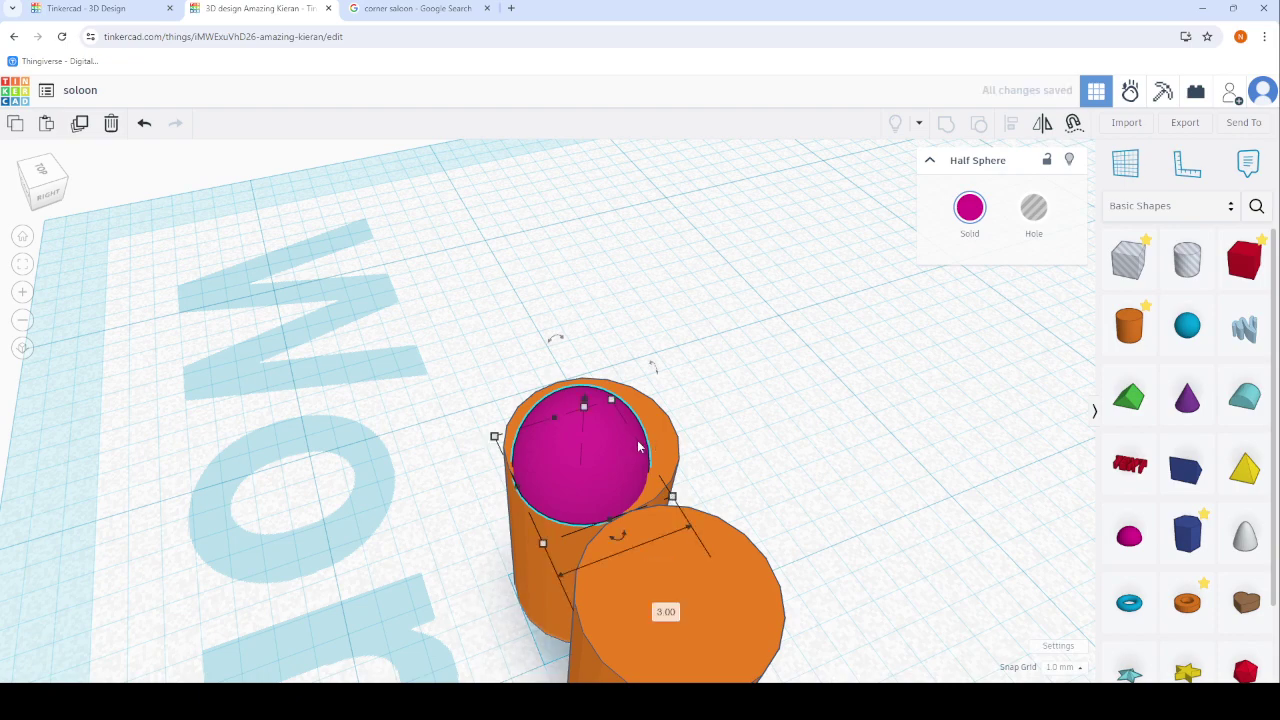
Center the cap on the first cylinder, copy it onto the other two, and select all six shapes.
right_click_drag(660, 445, 583, 343)
scroll(583, 343, "up", 2)
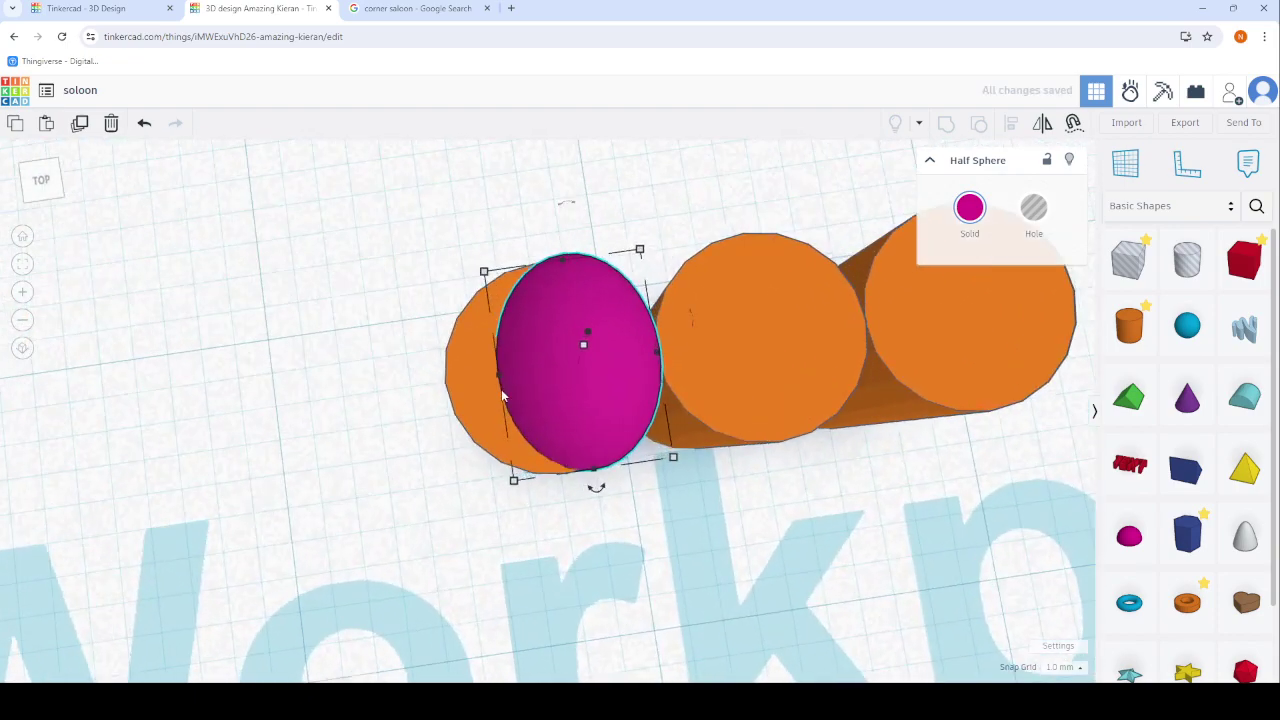
left_click_drag(502, 390, 452, 374)
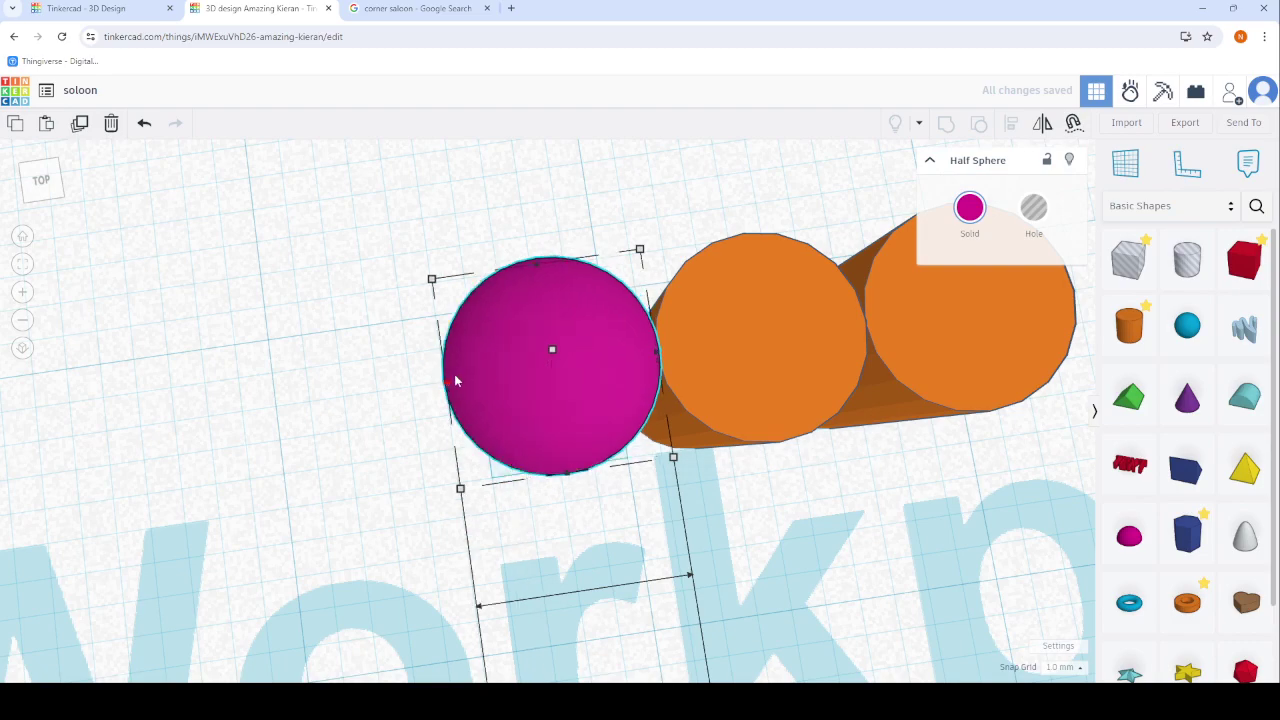
mouse_move(452, 374)
right_mouse_down()
mouse_move(486, 211)
mouse_move(263, 251)
right_mouse_up()
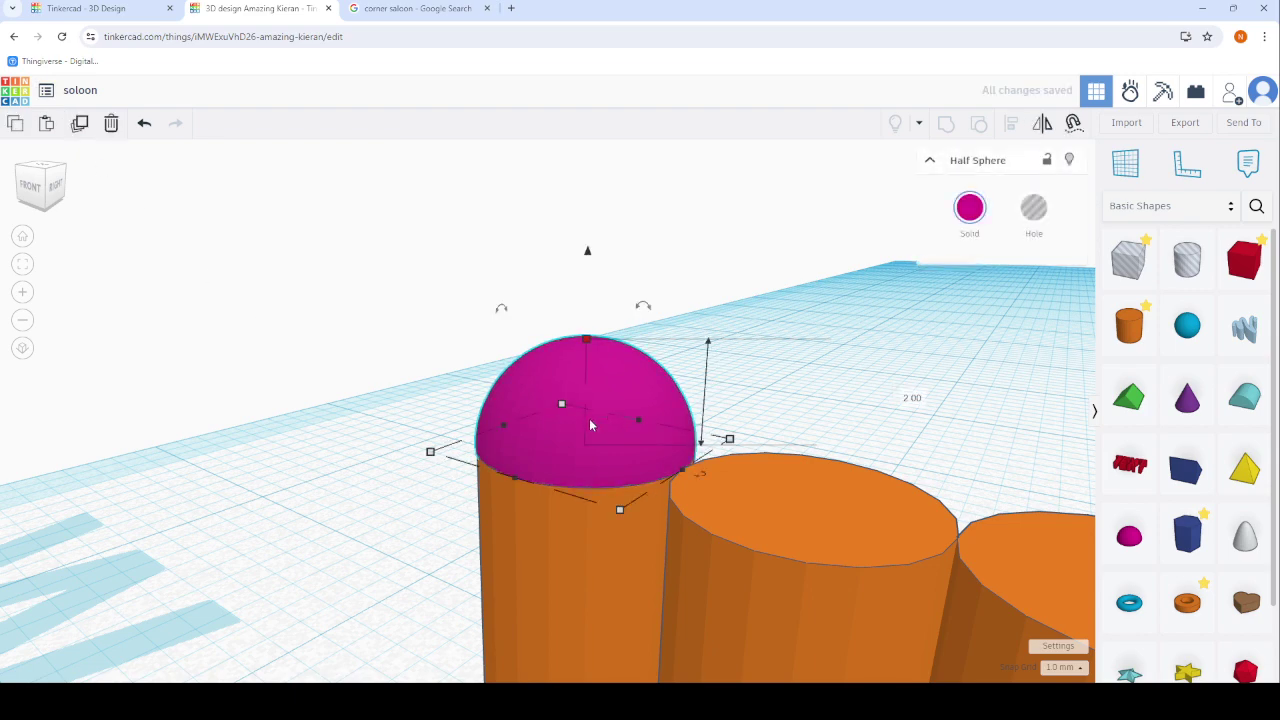
key("ctrl+d")
left_click_drag(589, 442, 840, 493)
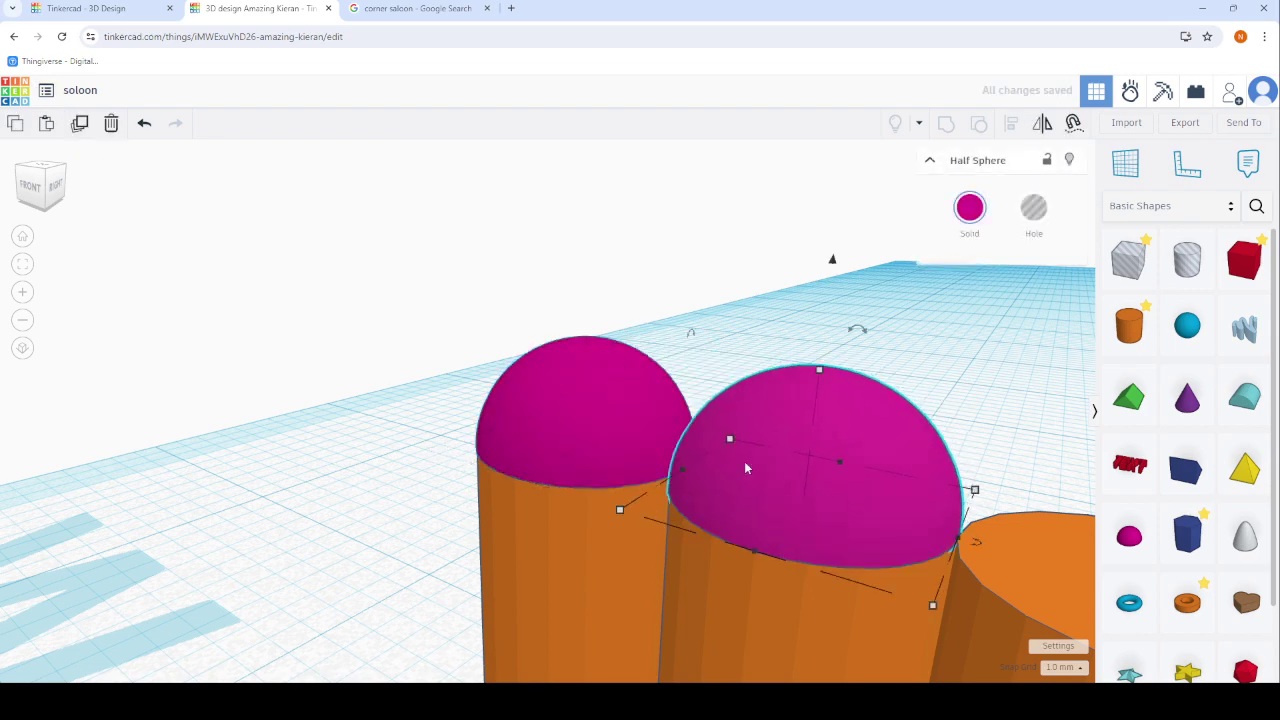
scroll(744, 467, "down", 5)
left_click(84, 127)
left_click(845, 470)
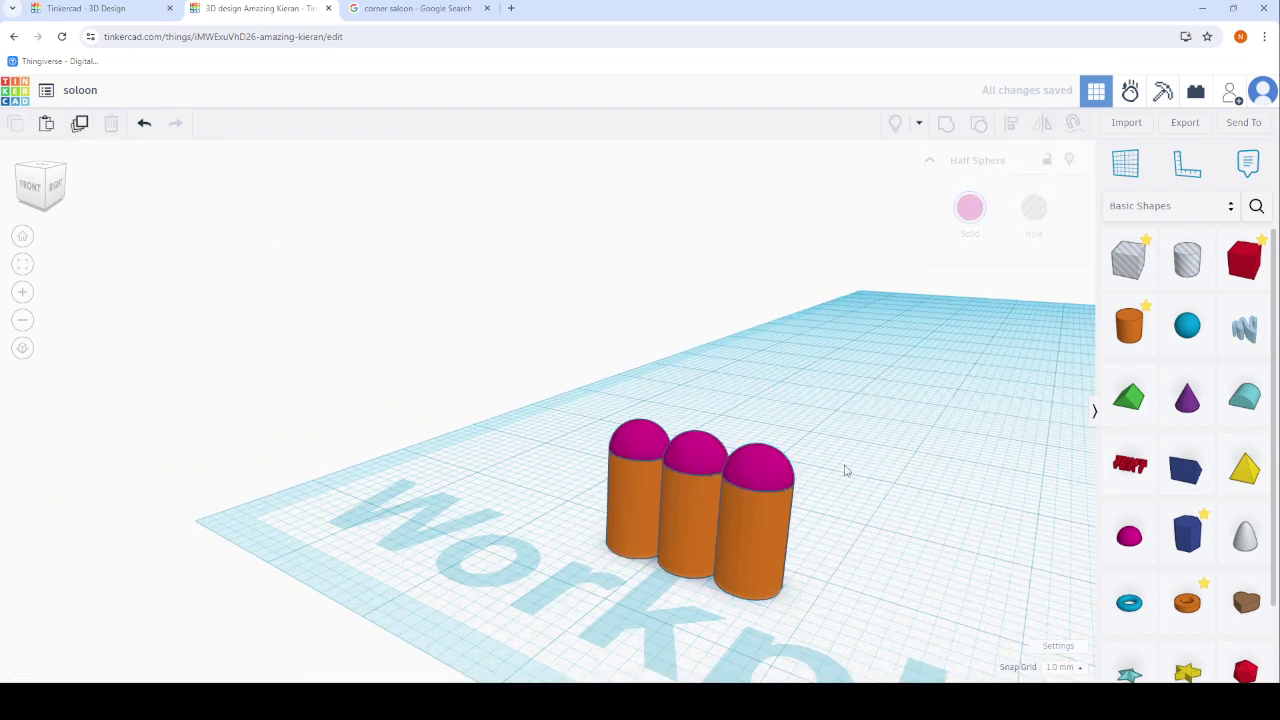
left_click_drag(608, 527, 566, 544)
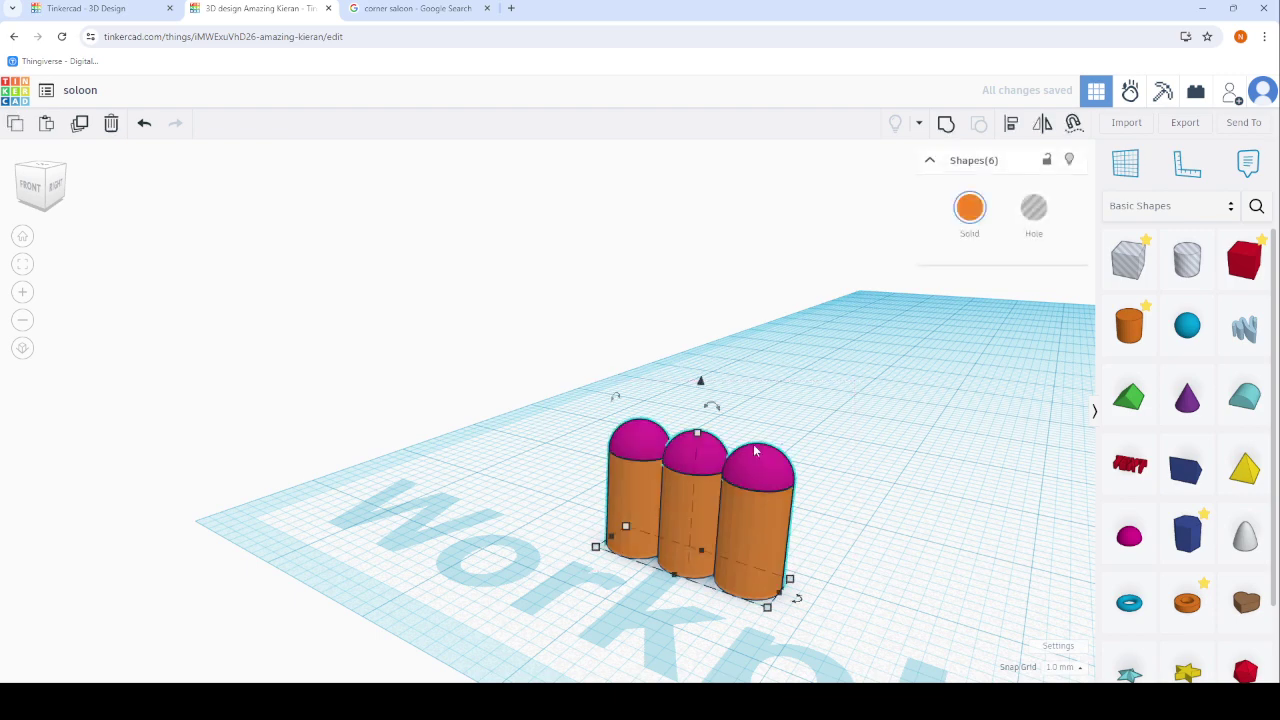
Group the six shapes into one stool set and move it onto the saloon's upper floor.
left_click(945, 127)
left_click(465, 448)
right_click_drag(465, 448, 420, 410)
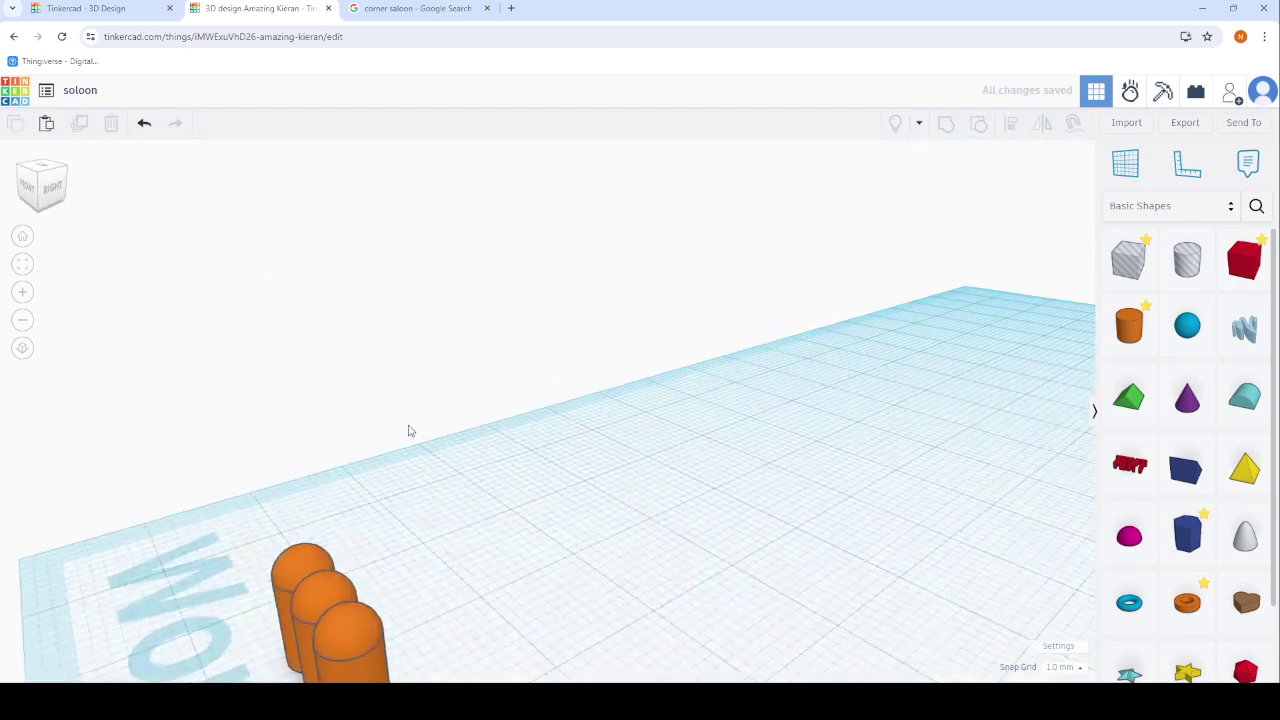
scroll(420, 412, "down", 5)
scroll(434, 423, "down", 3)
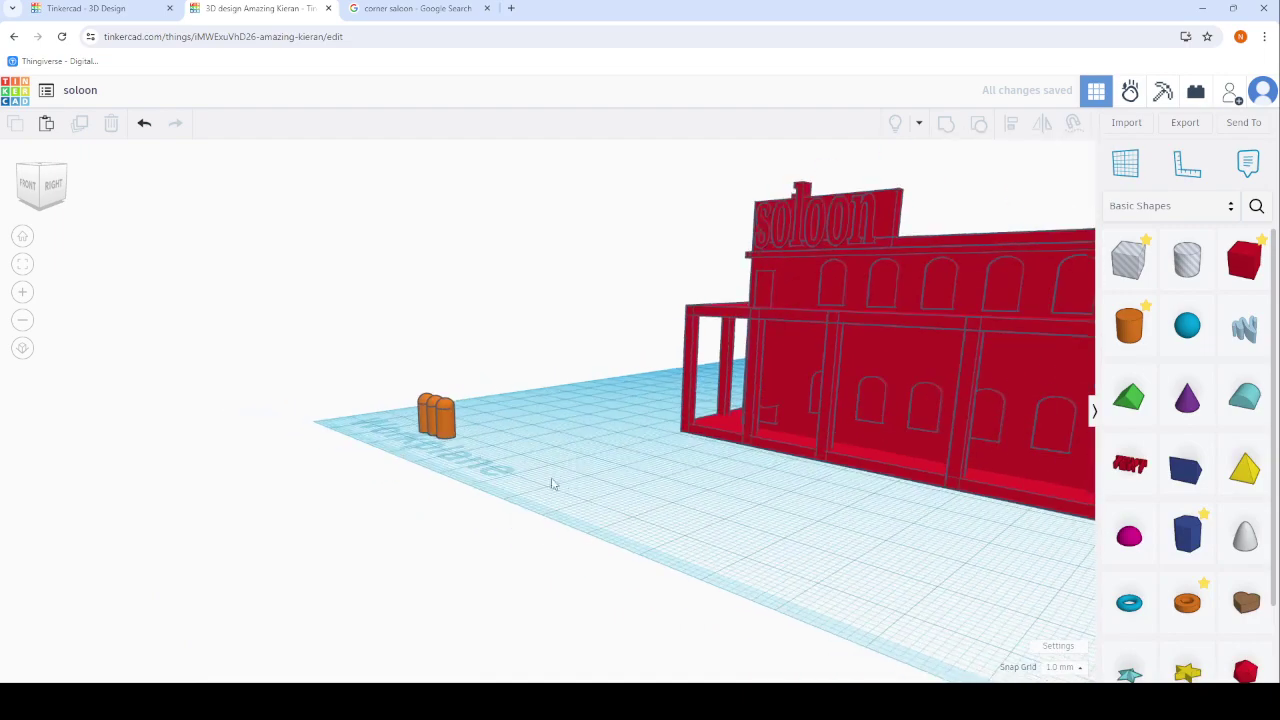
mouse_move(551, 483)
right_mouse_down()
mouse_move(374, 523)
mouse_move(454, 379)
right_mouse_up()
left_click(444, 374)
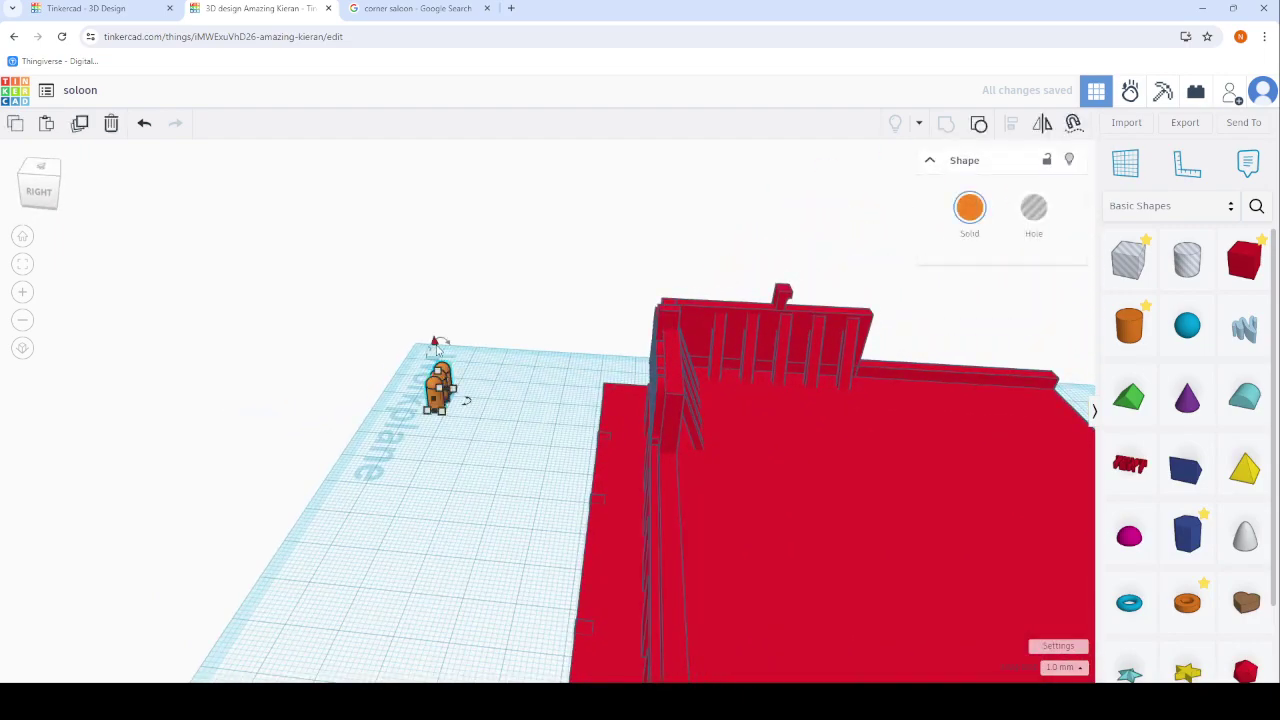
right_click_drag(428, 230, 330, 347)
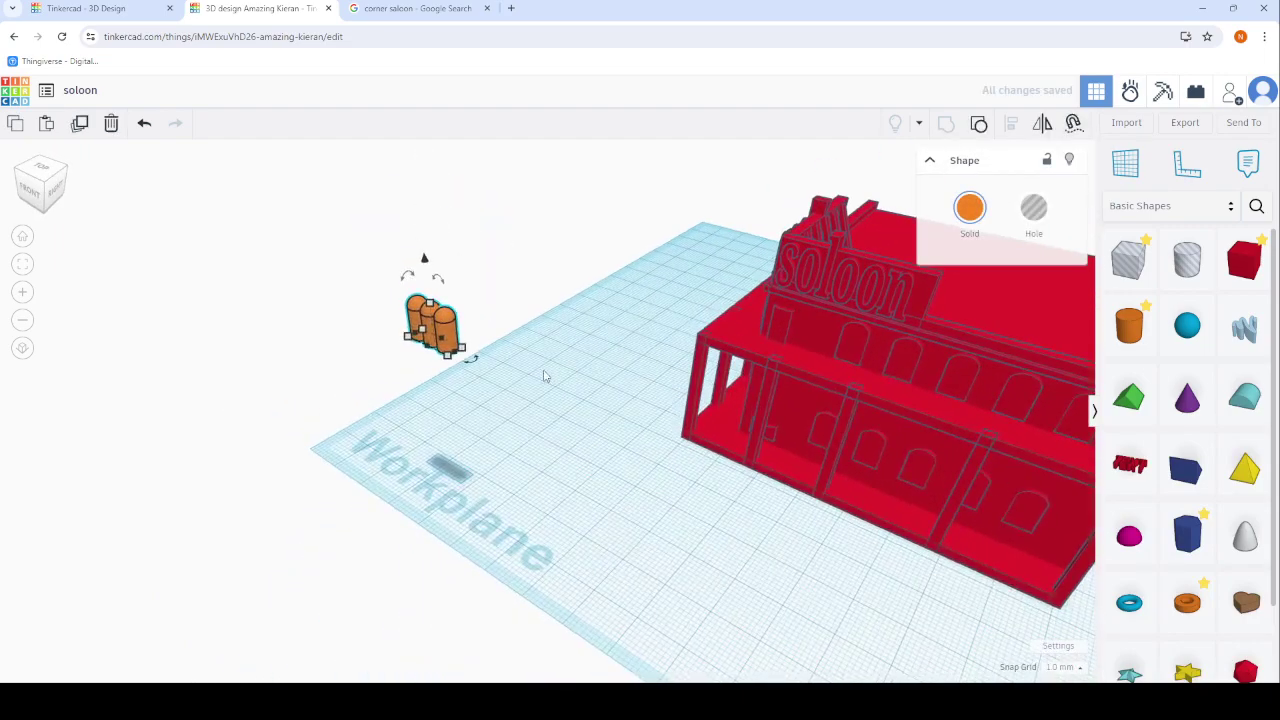
left_click_drag(279, 320, 806, 252)
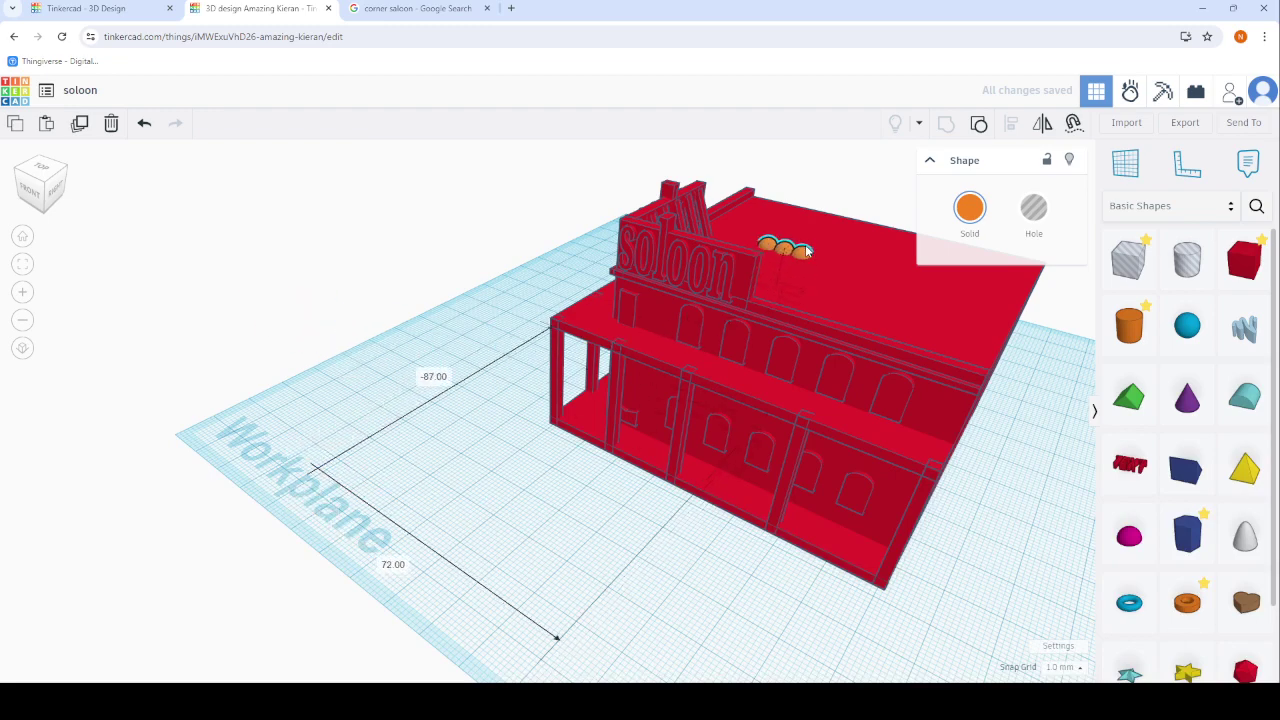
Make the stools taller, widen them to 5.00 and position them near the back wall.
mouse_move(790, 253)
right_mouse_down()
mouse_move(657, 245)
mouse_move(550, 270)
right_mouse_up()
scroll(550, 330, "up", 5)
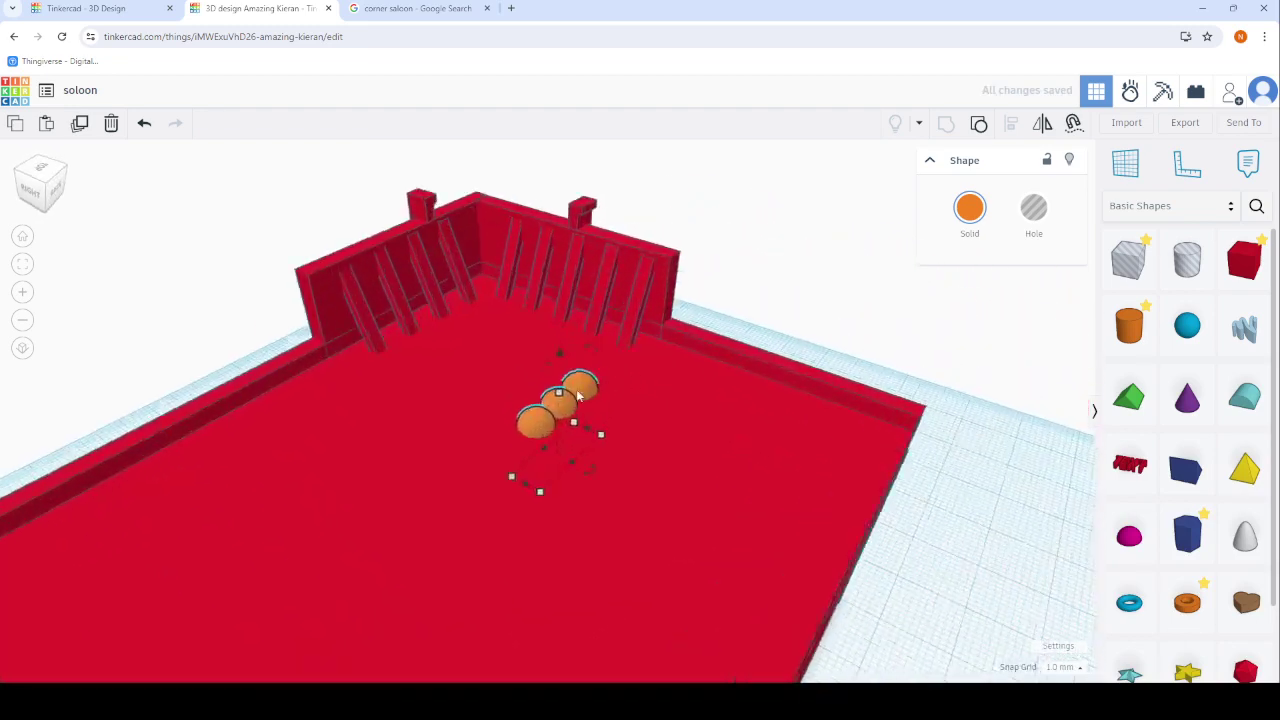
mouse_move(547, 357)
left_mouse_down()
mouse_move(465, 207)
mouse_move(478, 250)
left_mouse_up()
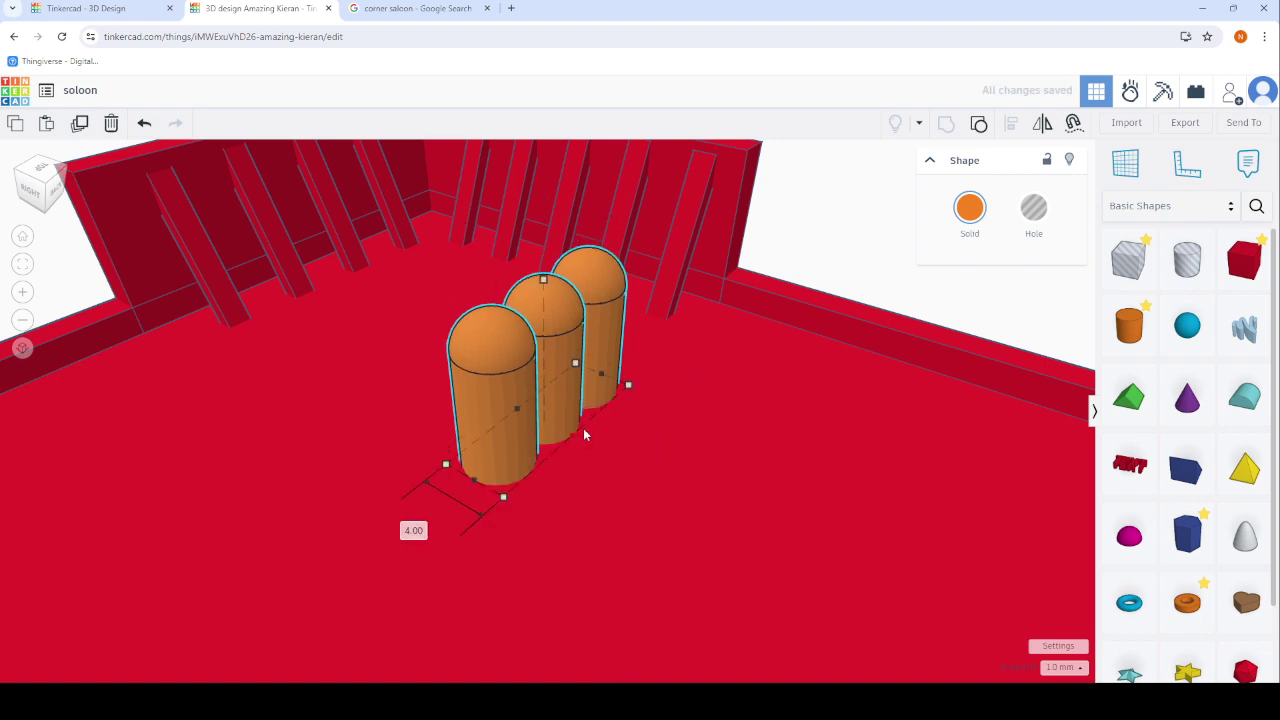
left_click_drag(585, 435, 601, 440)
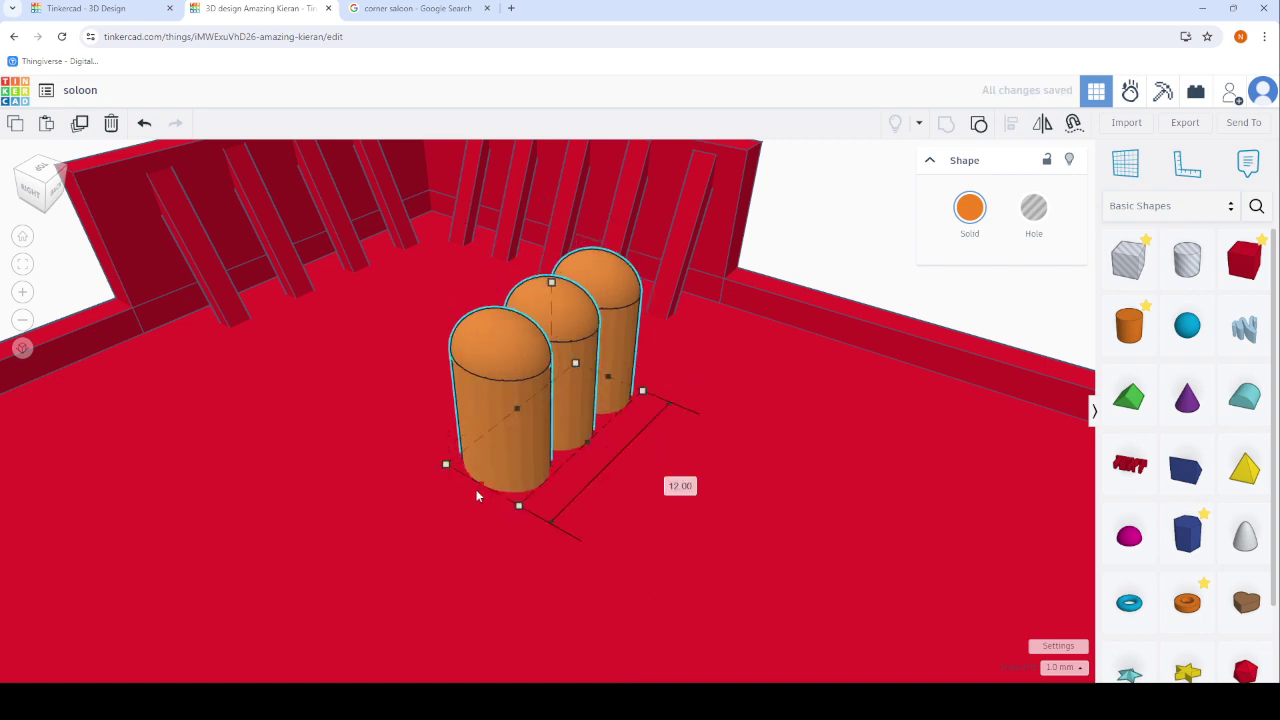
scroll(596, 463, "down", 3)
key("f")
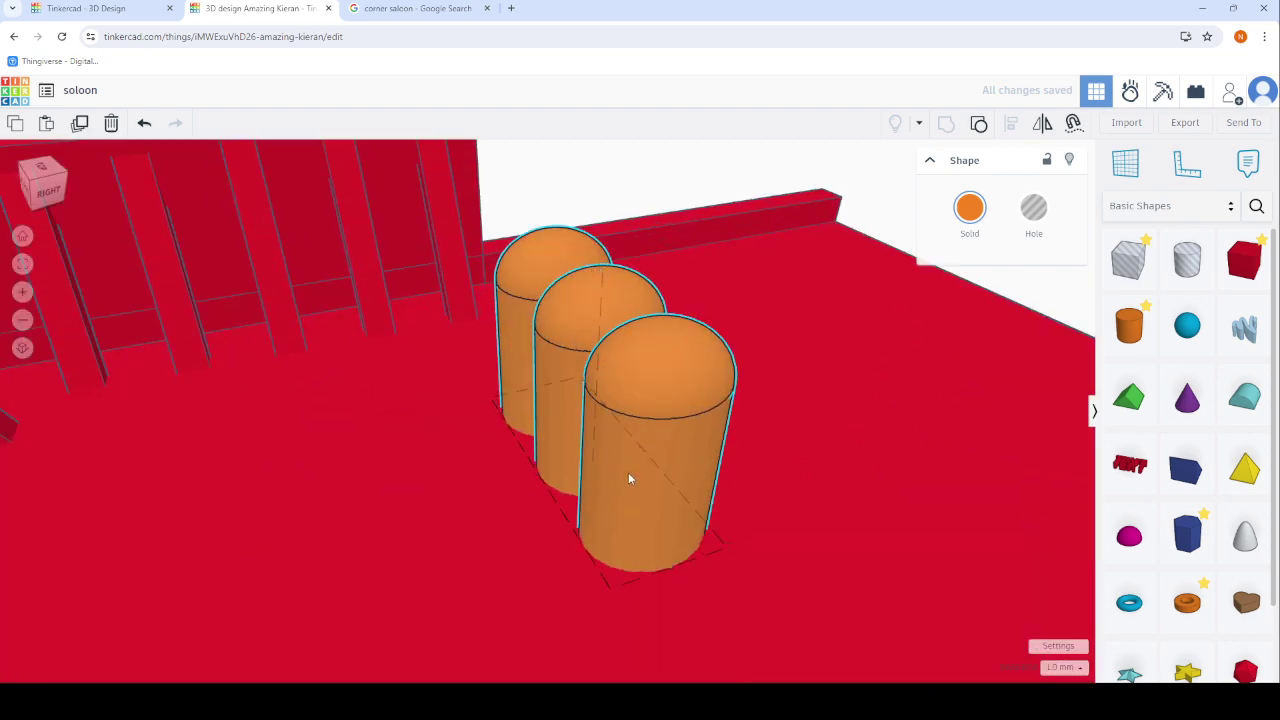
left_click_drag(628, 479, 192, 498)
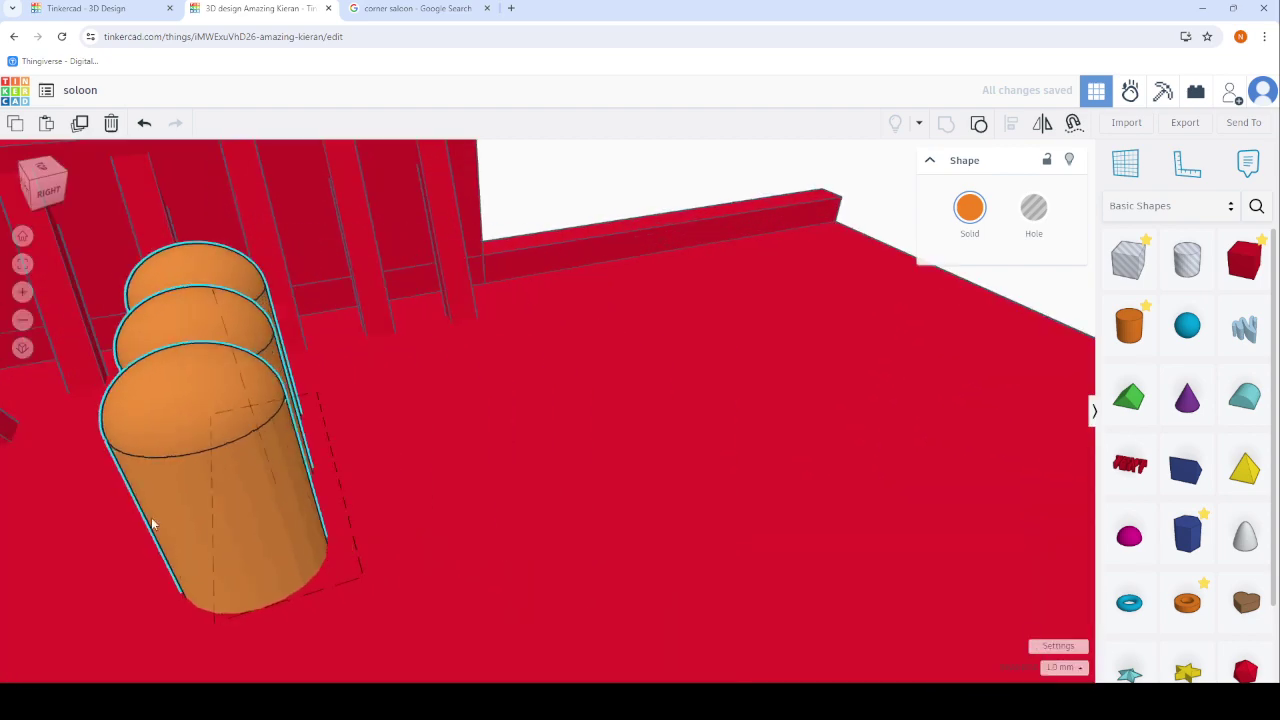
scroll(250, 560, "down", 2)
scroll(314, 584, "down", 2)
scroll(285, 530, "up", 3)
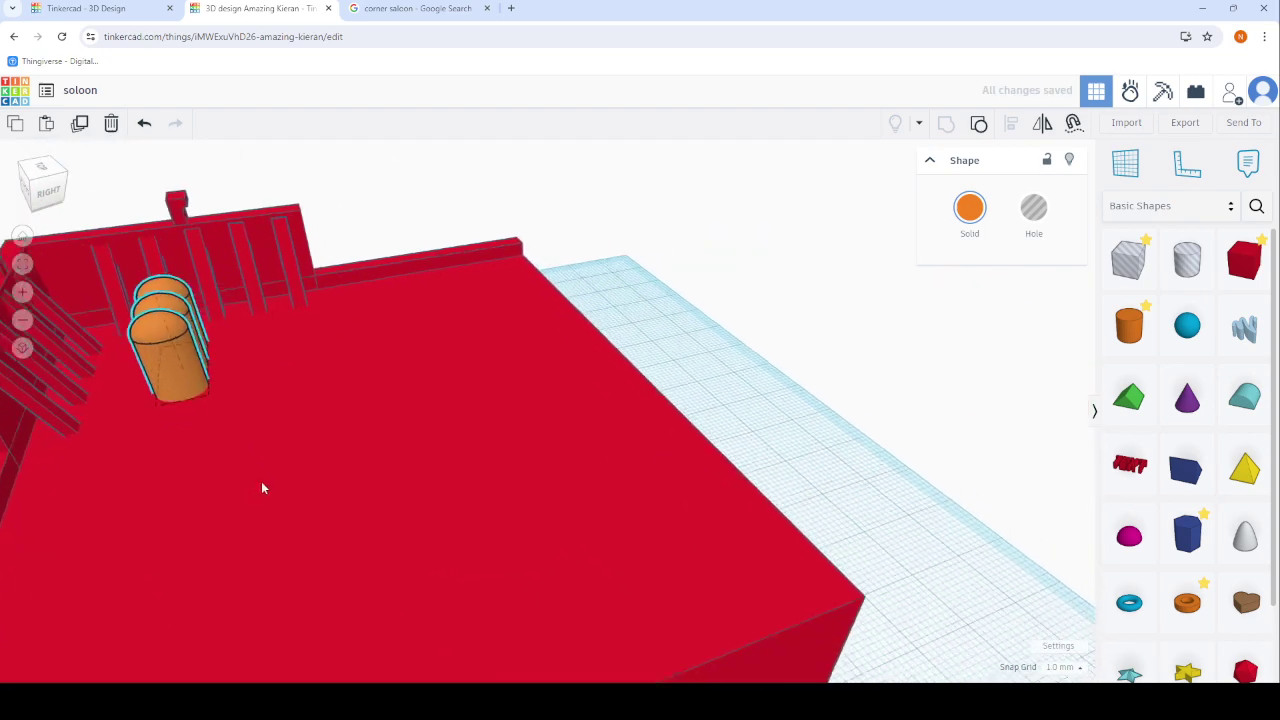
left_click_drag(180, 425, 328, 481)
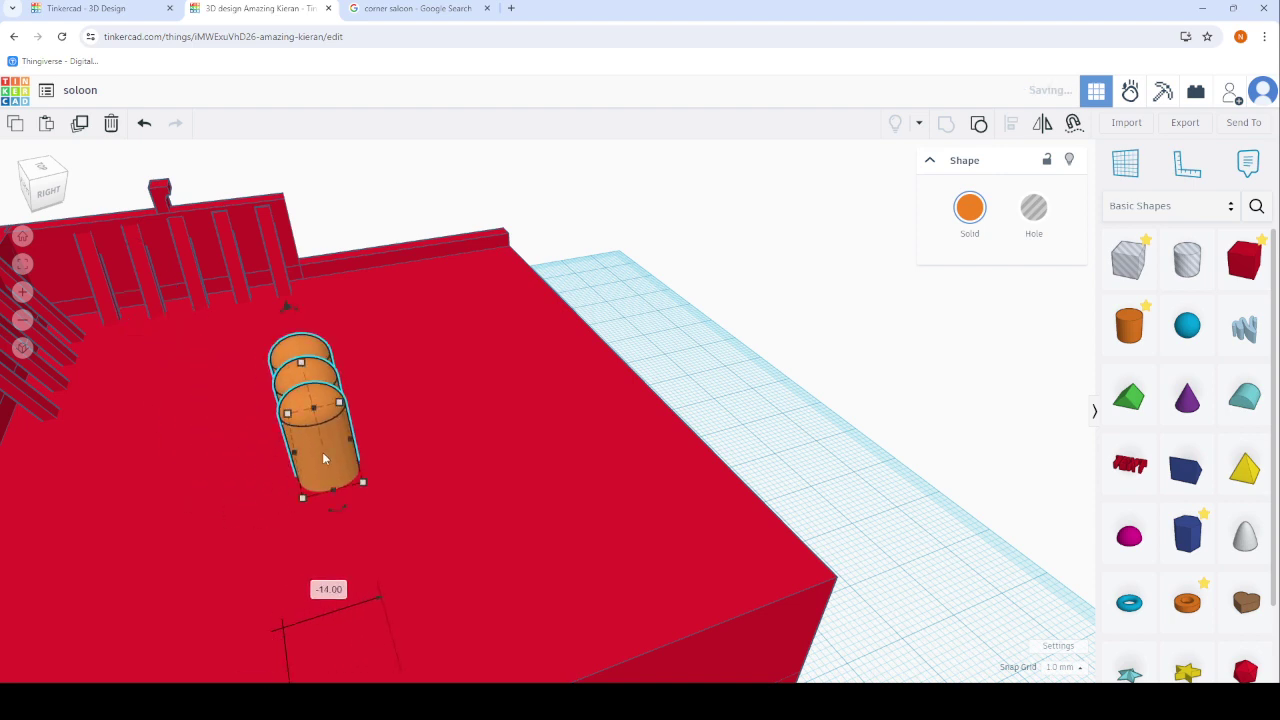
Duplicate the stool group and place the copy to the right of the original.
left_click(80, 122)
scroll(304, 466, "up", 3)
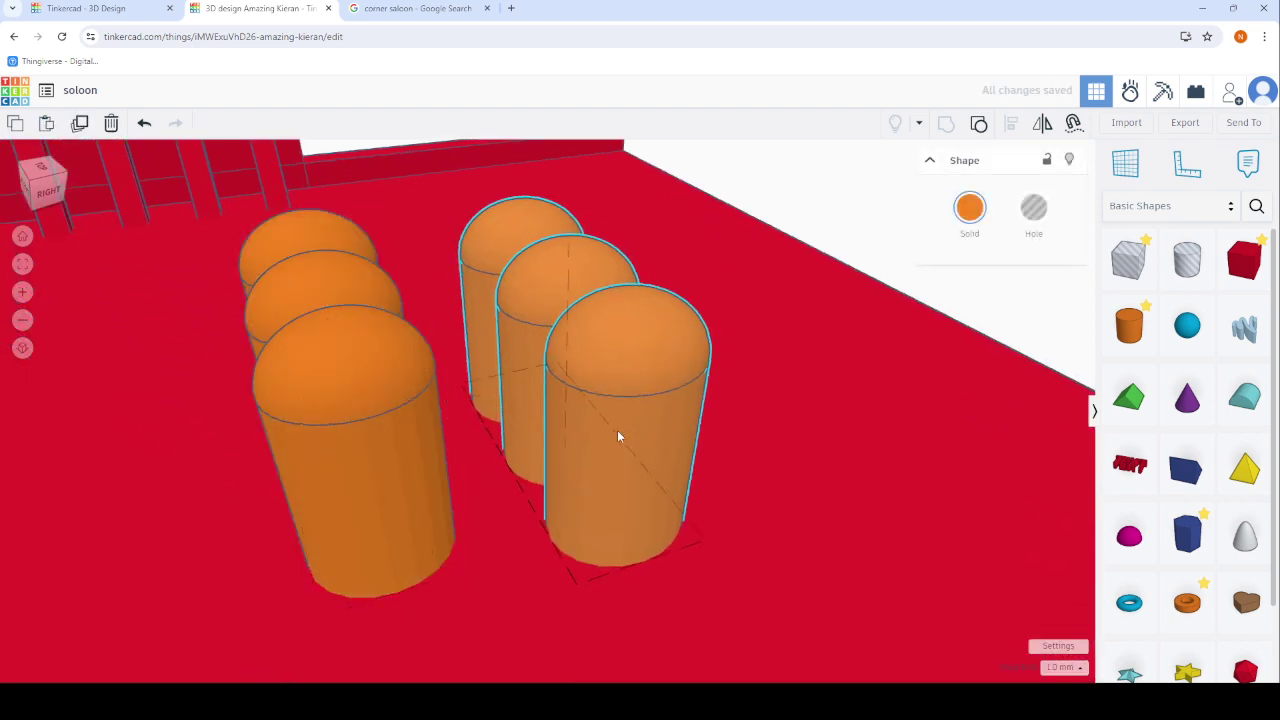
left_click_drag(304, 466, 648, 374)
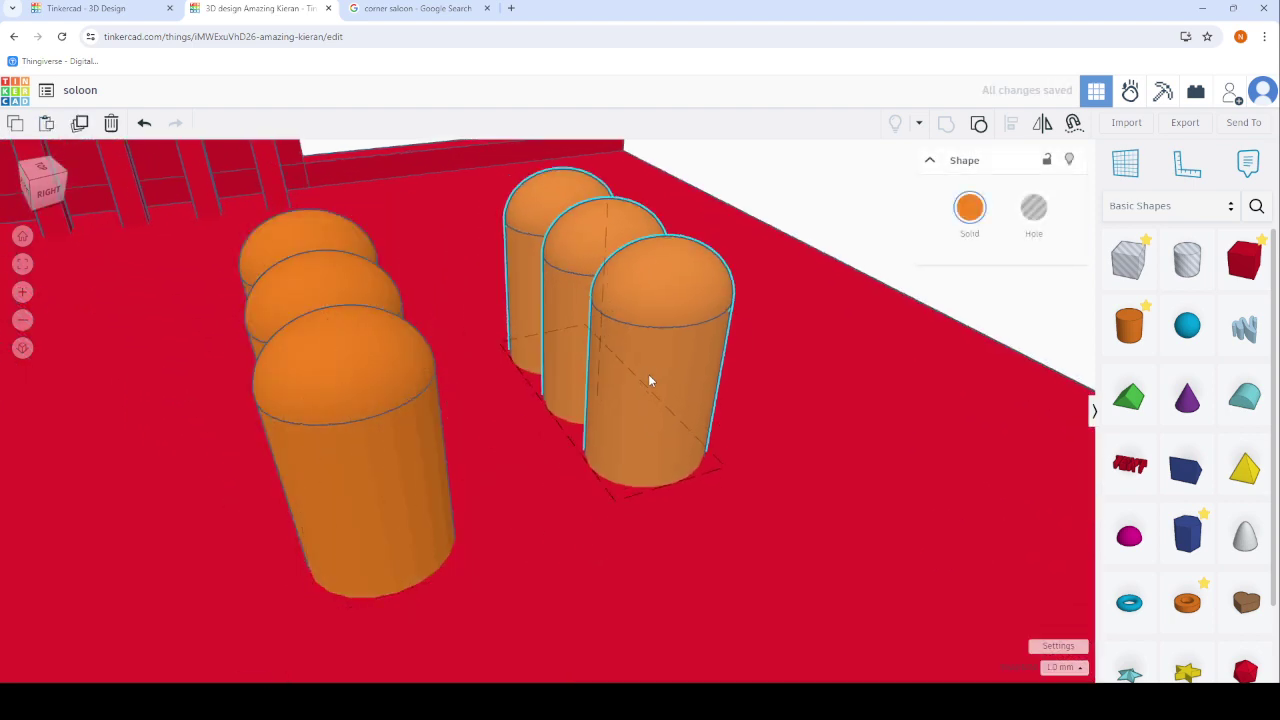
scroll(860, 369, "down", 3)
key("Escape")
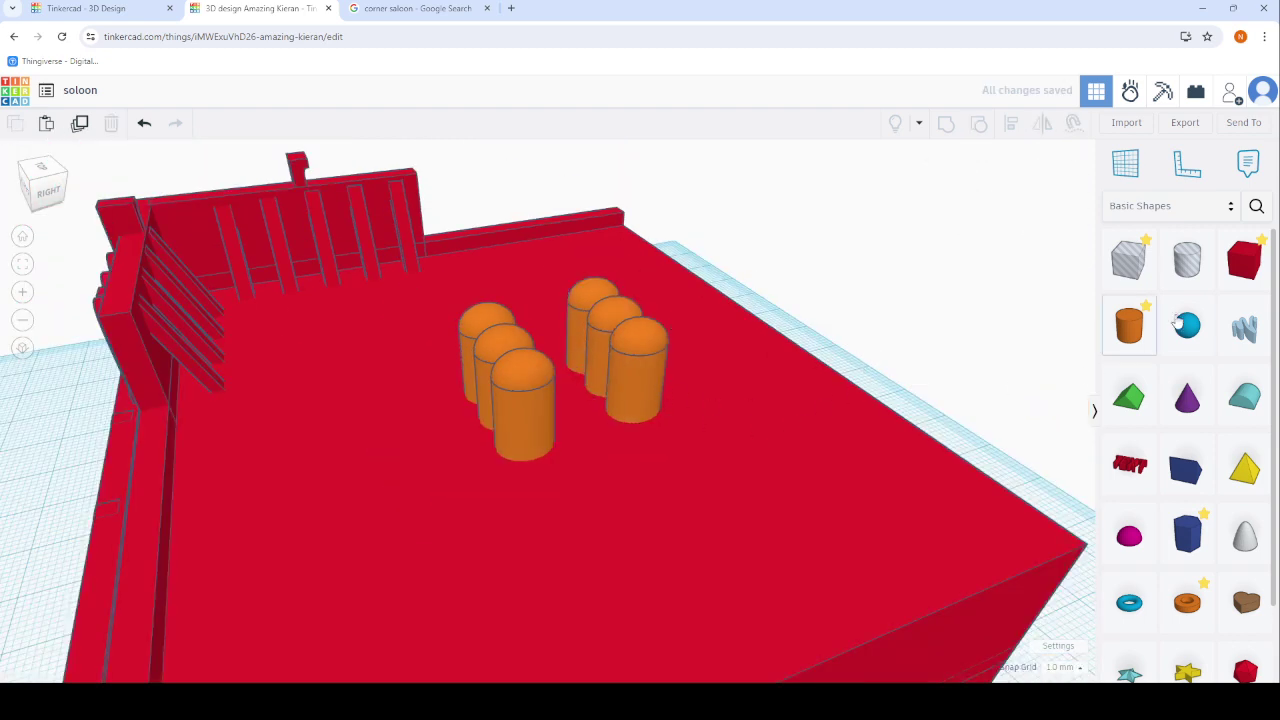
Add a red box on the upper floor and flatten it into a thin slab.
left_click(1240, 265)
scroll(710, 420, "down", 2)
left_click(698, 473)
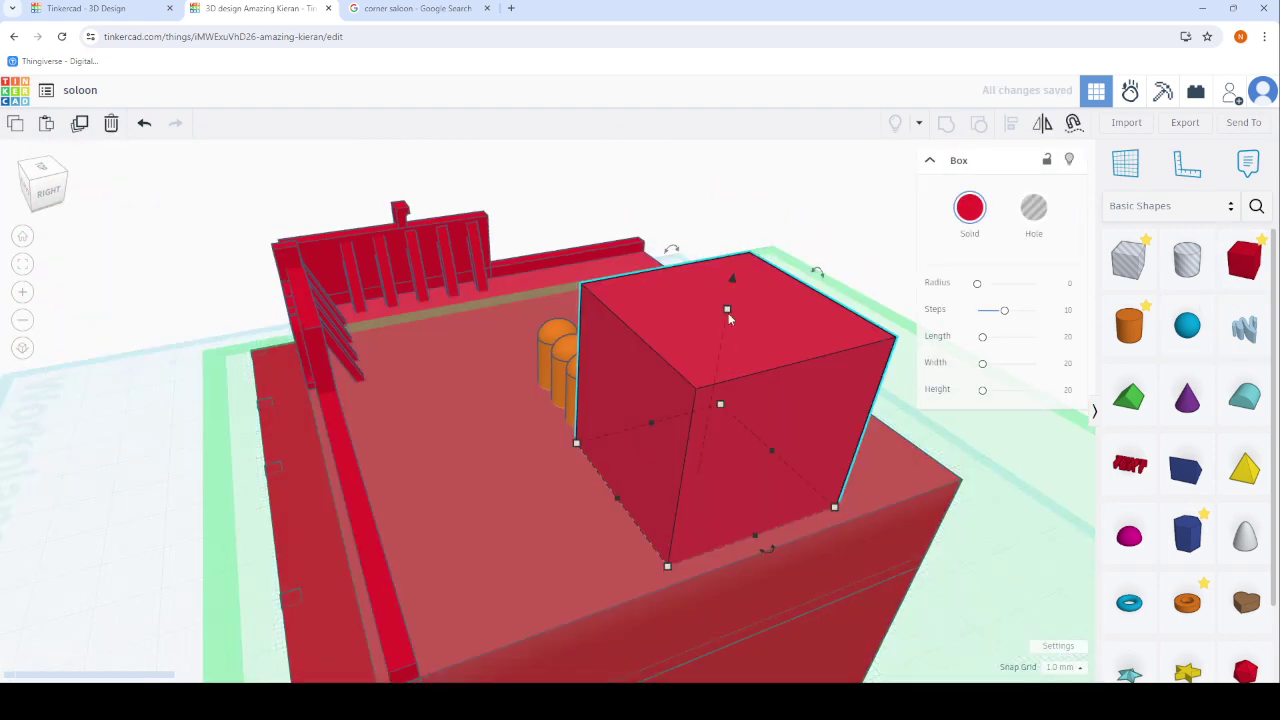
mouse_move(727, 310)
left_mouse_down()
mouse_move(810, 460)
mouse_move(533, 476)
mouse_move(531, 518)
mouse_move(545, 417)
left_mouse_up()
scroll(810, 462, "up", 1)
scroll(780, 462, "up", 1)
scroll(545, 417, "up", 3)
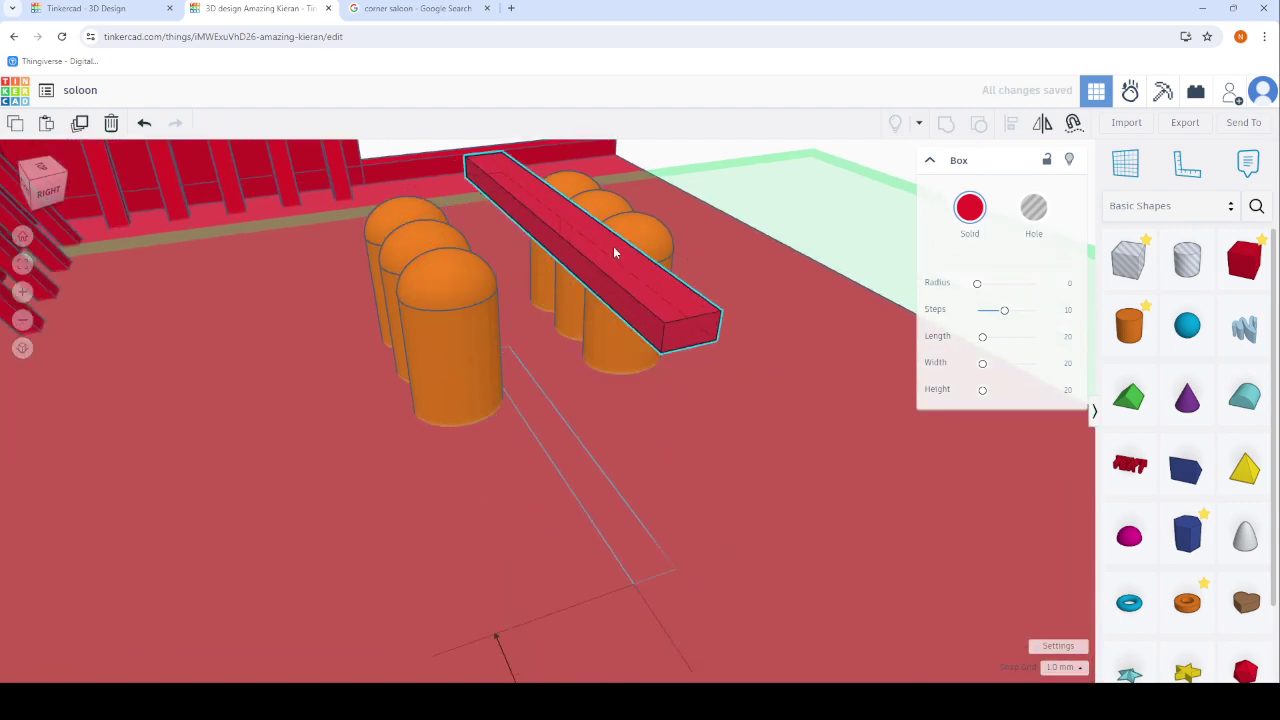
Move the red slab over the stools as a table top, undoing an accidental stool move.
right_click_drag(574, 207, 646, 560)
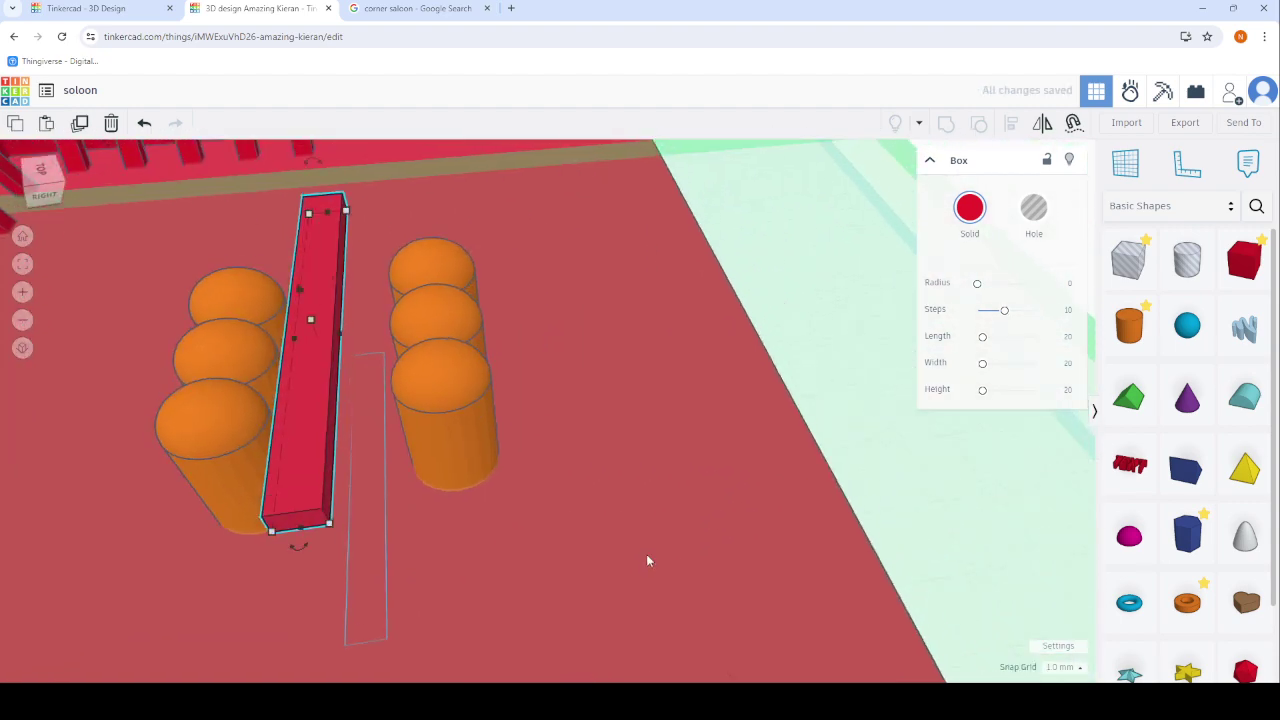
mouse_move(291, 428)
left_mouse_down()
mouse_move(348, 293)
mouse_move(348, 311)
left_mouse_up()
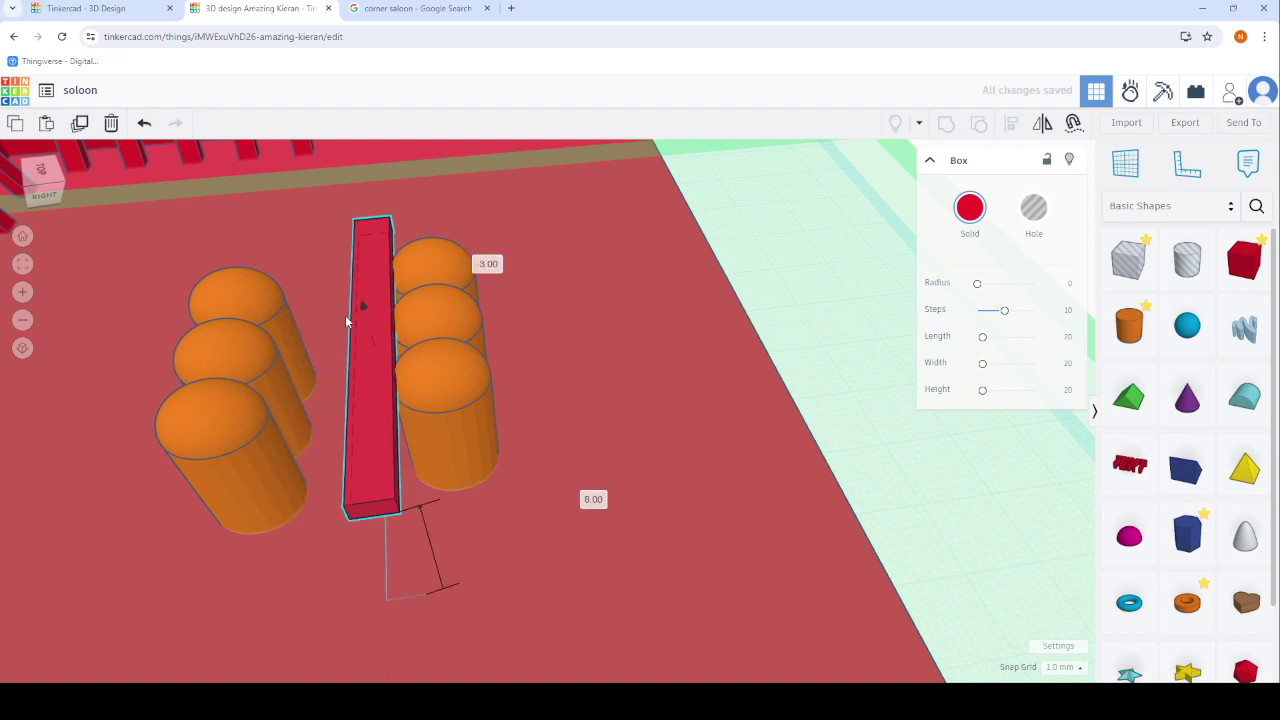
right_click_drag(342, 325, 483, 383)
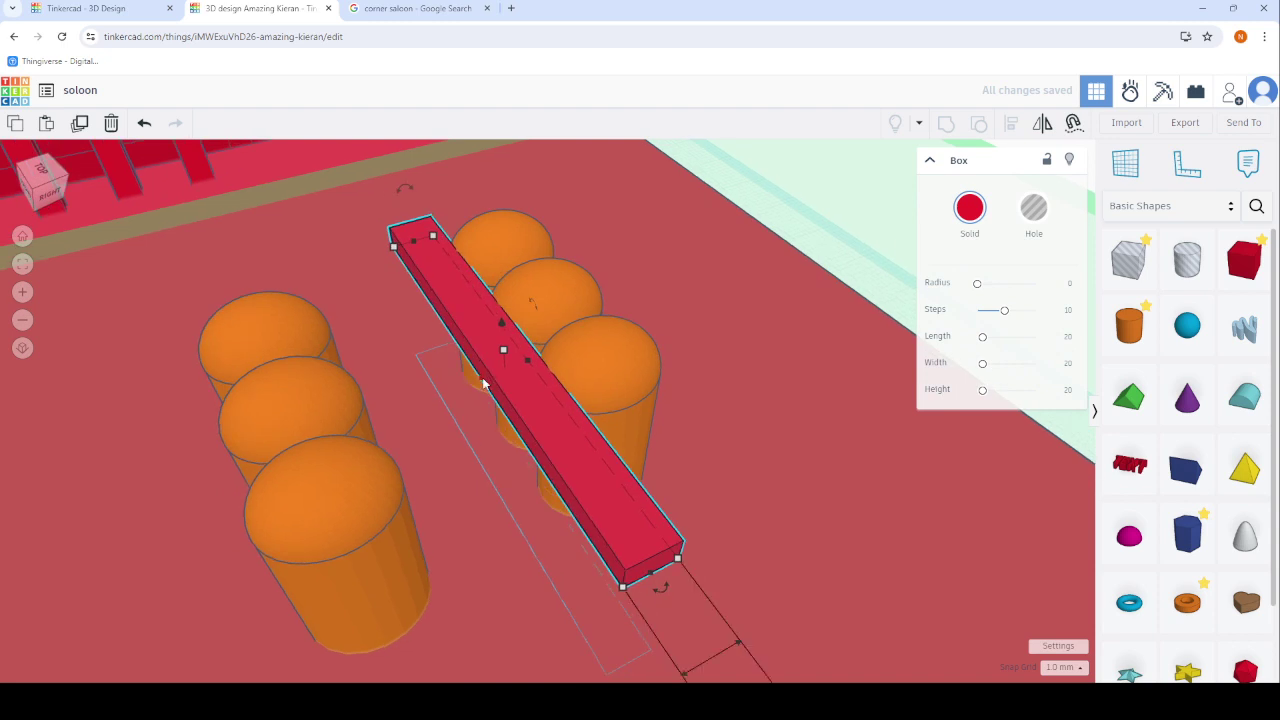
left_click_drag(483, 383, 467, 399)
left_click(137, 128)
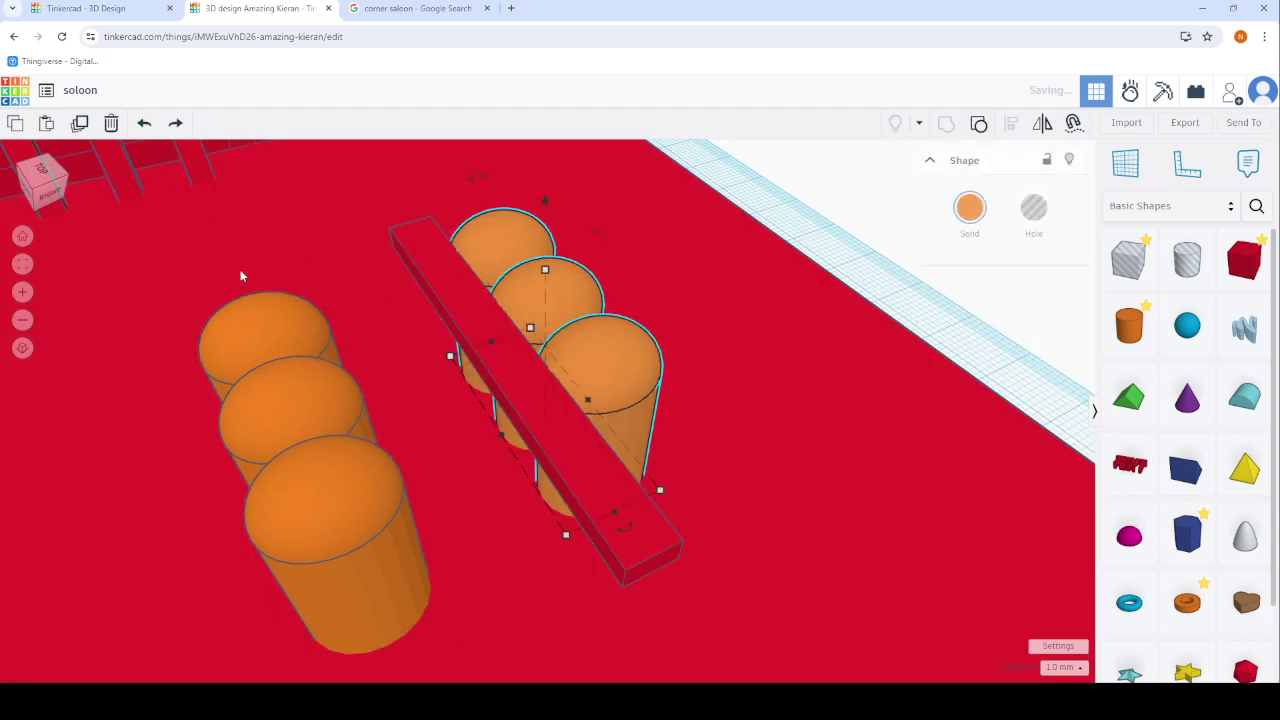
mouse_move(525, 462)
right_mouse_down()
mouse_move(416, 391)
mouse_move(392, 220)
right_mouse_up()
left_click_drag(392, 220, 261, 232)
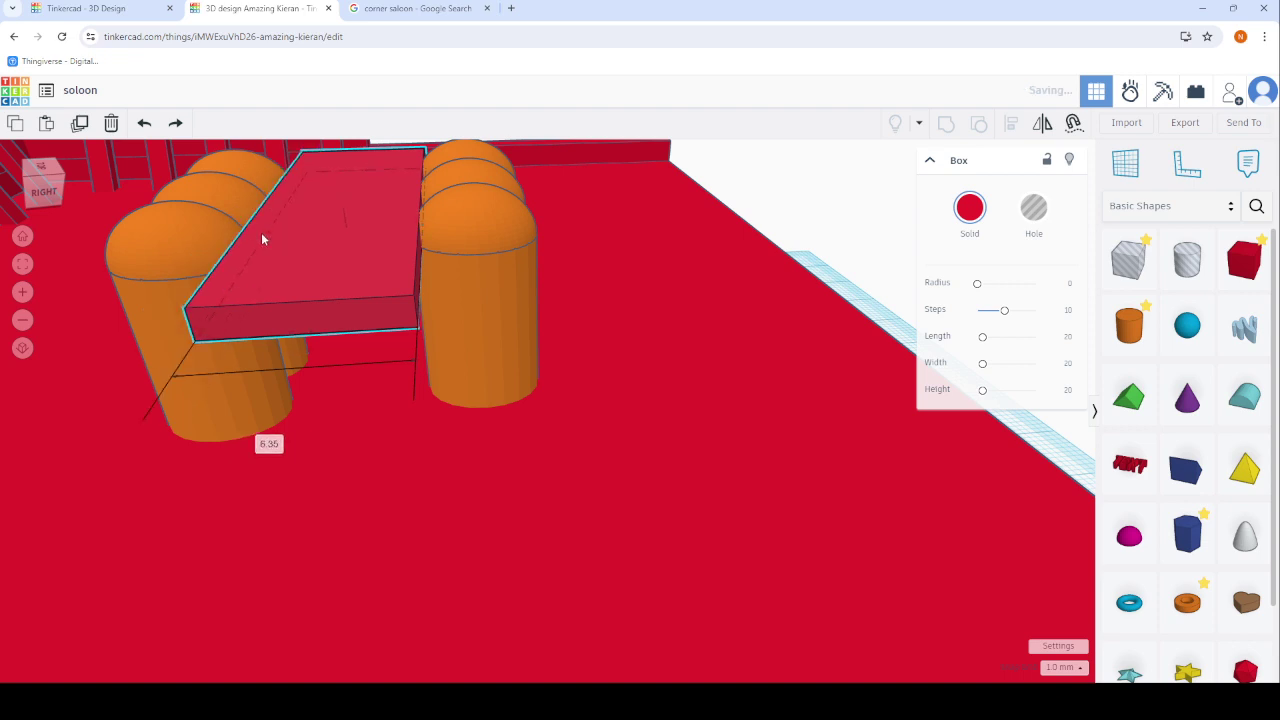
mouse_move(261, 232)
right_mouse_down()
mouse_move(336, 224)
mouse_move(291, 234)
mouse_move(336, 270)
right_mouse_up()
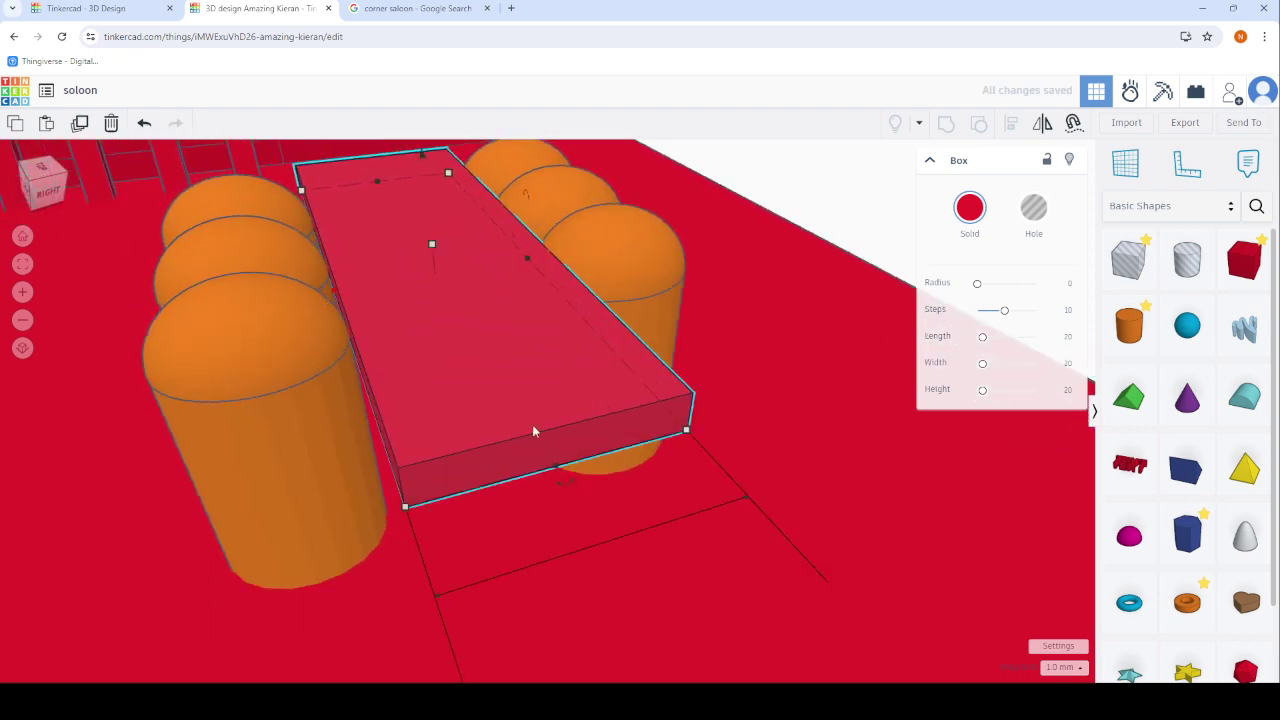
Shorten the table top from its left end and shift the near stool row slightly left.
mouse_move(551, 467)
right_mouse_down()
mouse_move(818, 453)
mouse_move(704, 488)
right_mouse_up()
left_click_drag(225, 485, 305, 488)
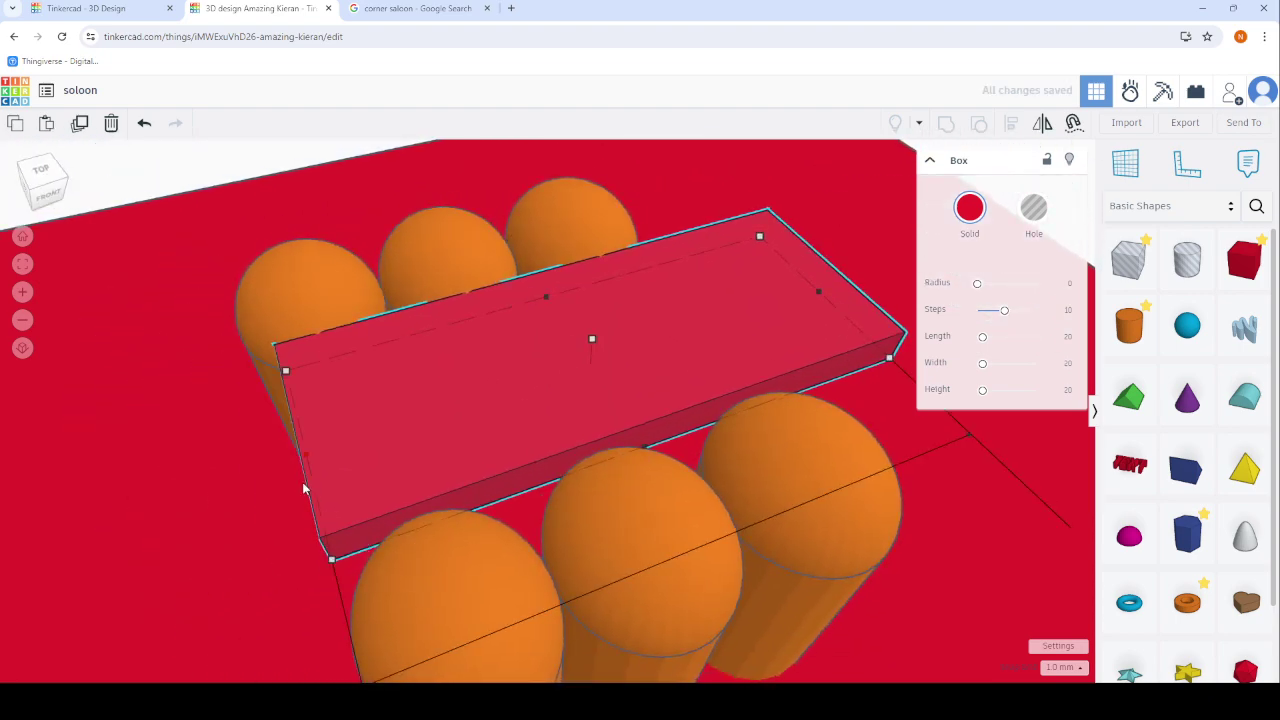
scroll(333, 494, "down", 5)
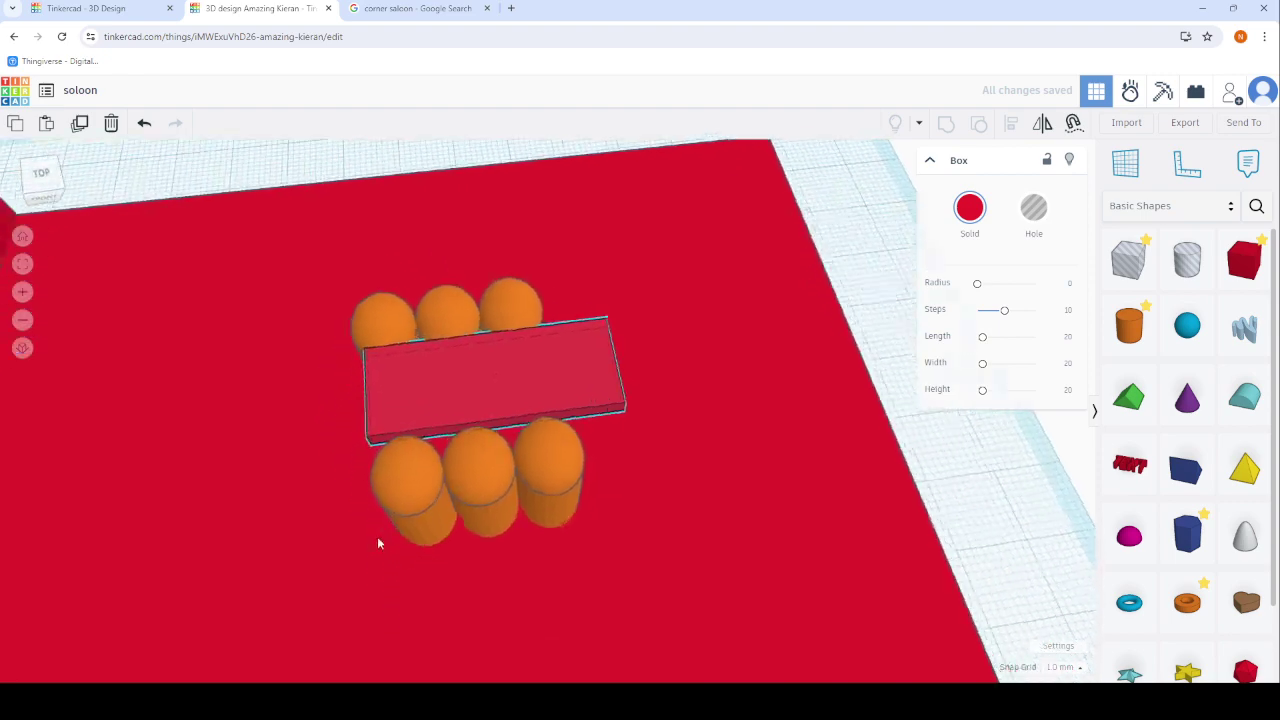
right_click_drag(451, 502, 478, 475)
scroll(431, 490, "up", 5)
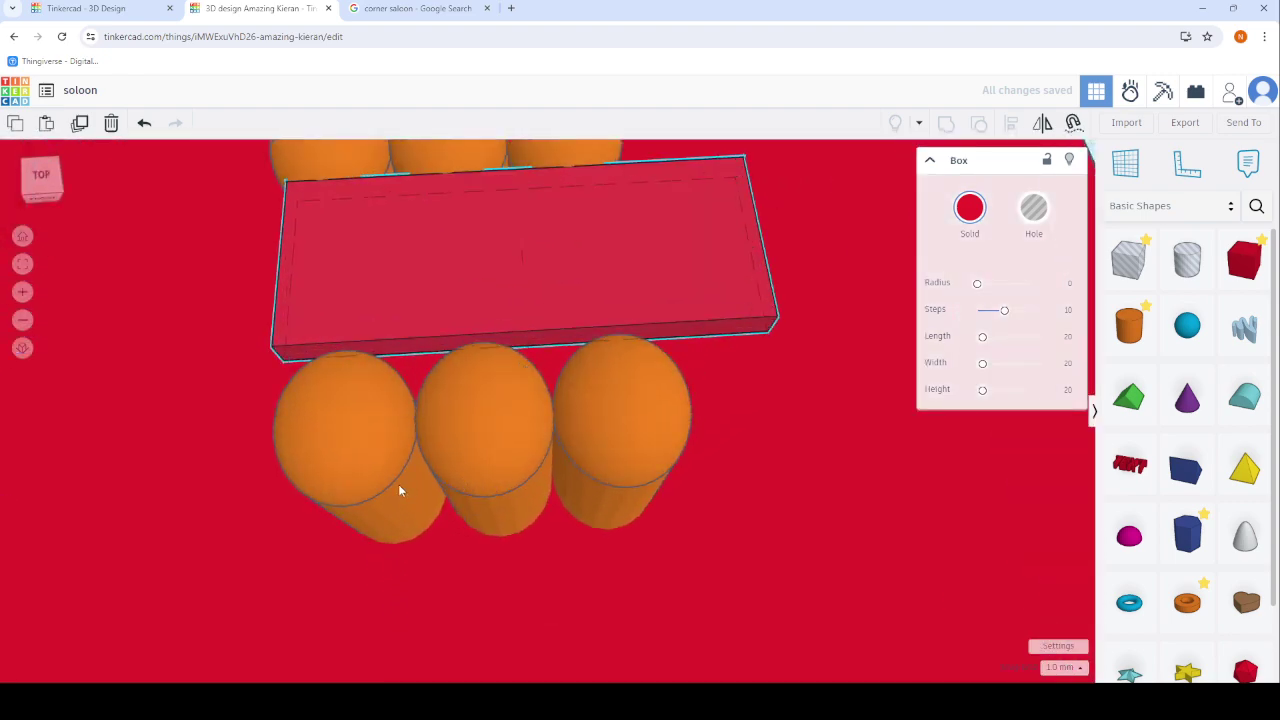
left_click_drag(419, 493, 382, 487)
scroll(384, 487, "down", 3)
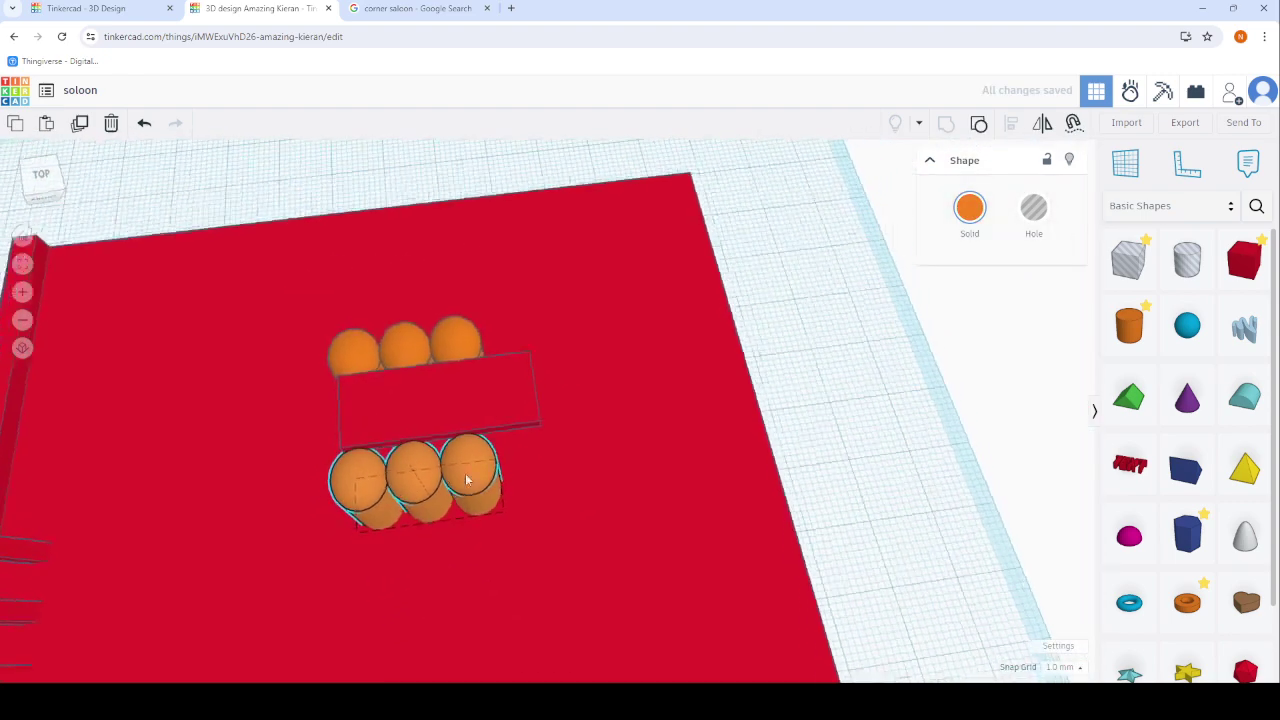
mouse_move(466, 477)
right_mouse_down()
mouse_move(588, 406)
mouse_move(614, 333)
mouse_move(729, 343)
mouse_move(554, 397)
mouse_move(97, 417)
mouse_move(597, 446)
mouse_move(480, 453)
right_mouse_up()
Duplicate the table top and select the copy.
left_click(598, 447)
scroll(598, 447, "down", 3)
scroll(590, 447, "up", 4)
scroll(480, 453, "down", 5)
scroll(729, 509, "up", 2)
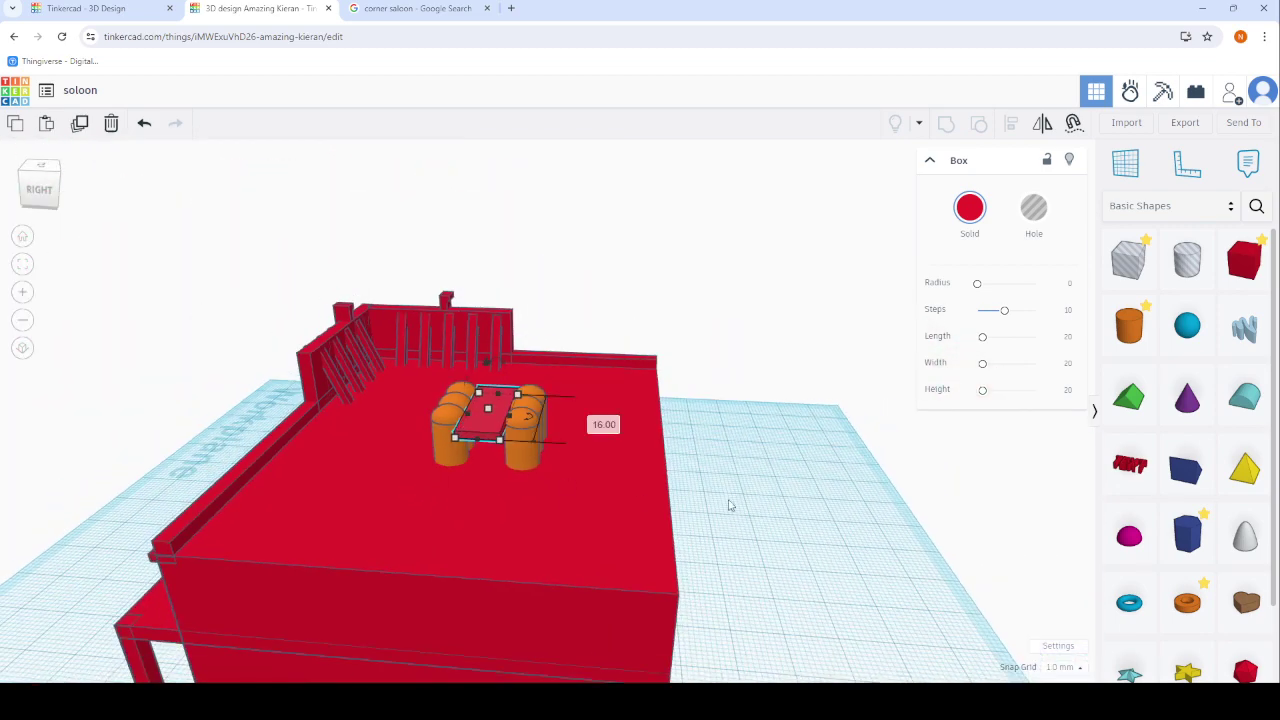
key("Escape")
scroll(493, 425, "up", 2)
left_click(493, 425)
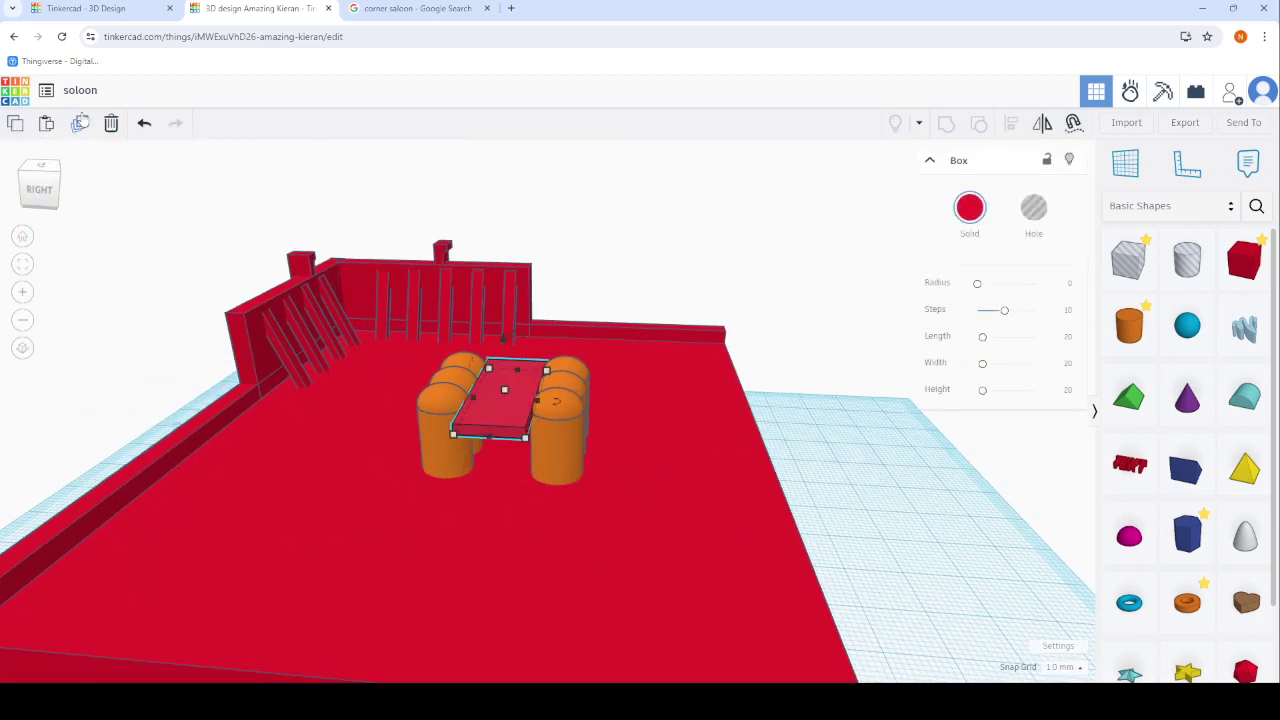
Rotate the copied slab onto its end toward upright.
right_click_drag(195, 200, 470, 340)
scroll(497, 320, "up", 4)
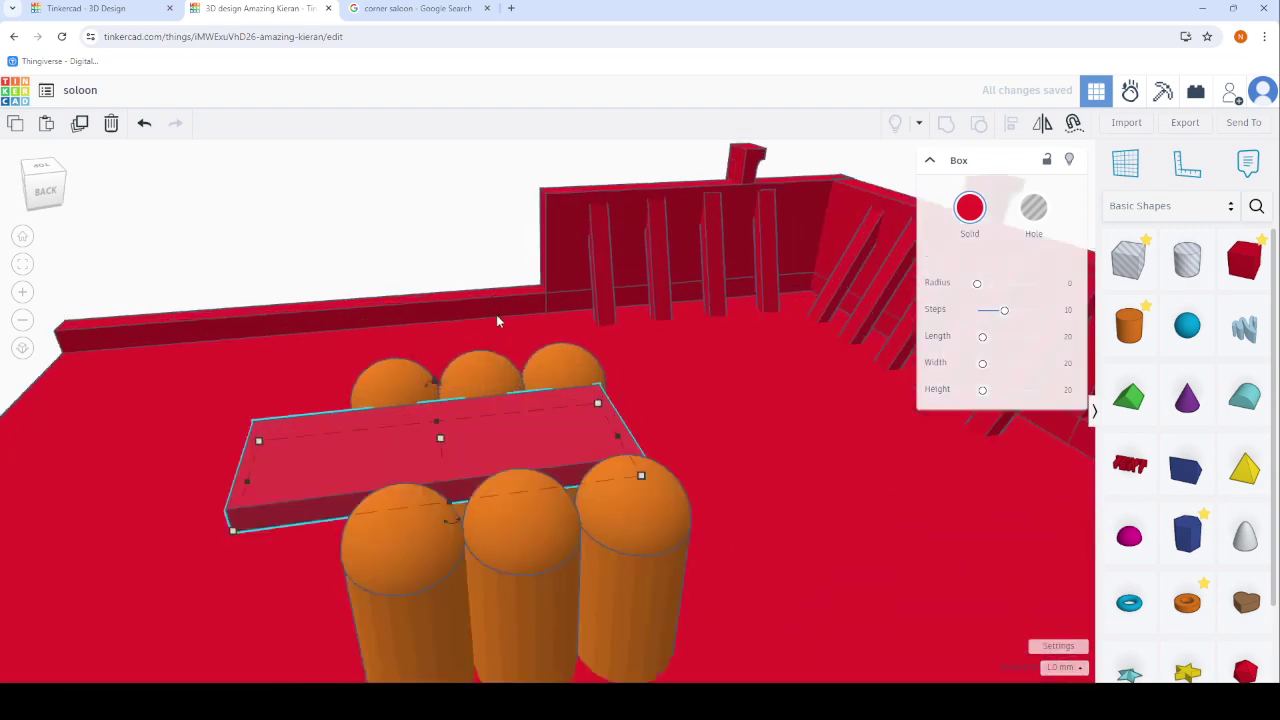
scroll(448, 383, "up", 3)
scroll(448, 383, "down", 2)
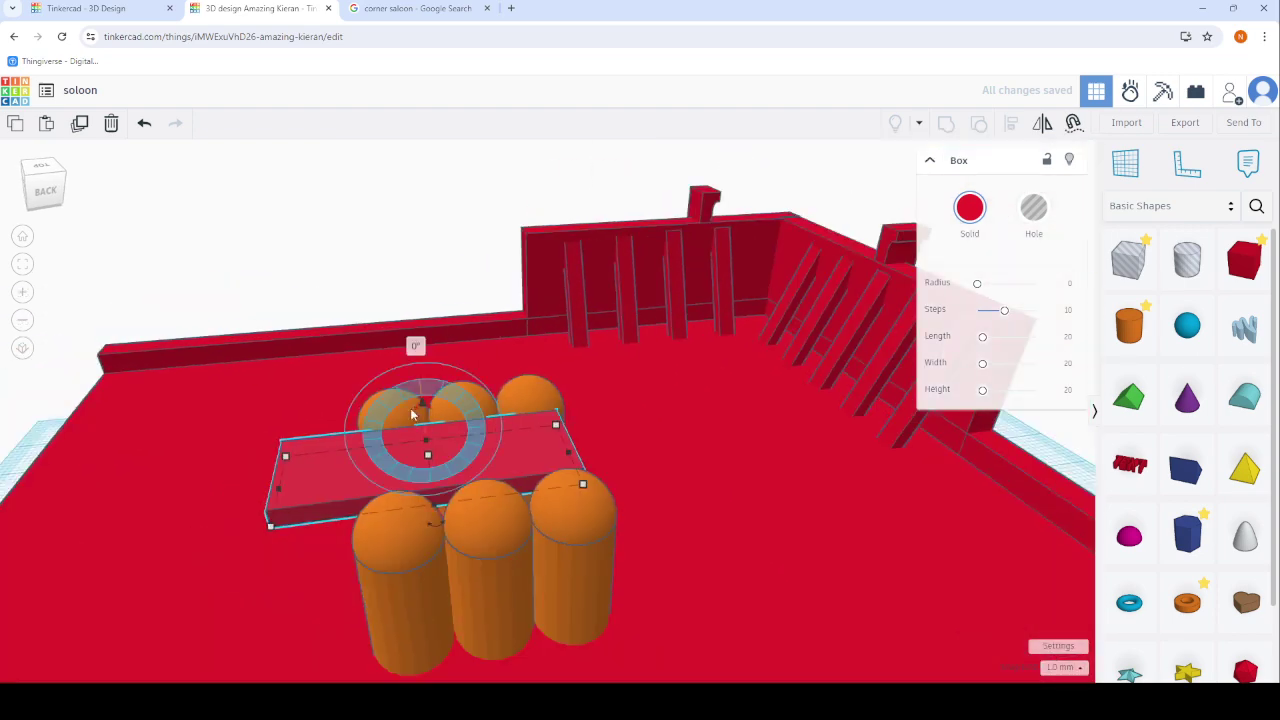
mouse_move(412, 414)
left_mouse_down()
mouse_move(494, 441)
mouse_move(386, 457)
mouse_move(237, 506)
left_mouse_up()
scroll(294, 467, "down", 2)
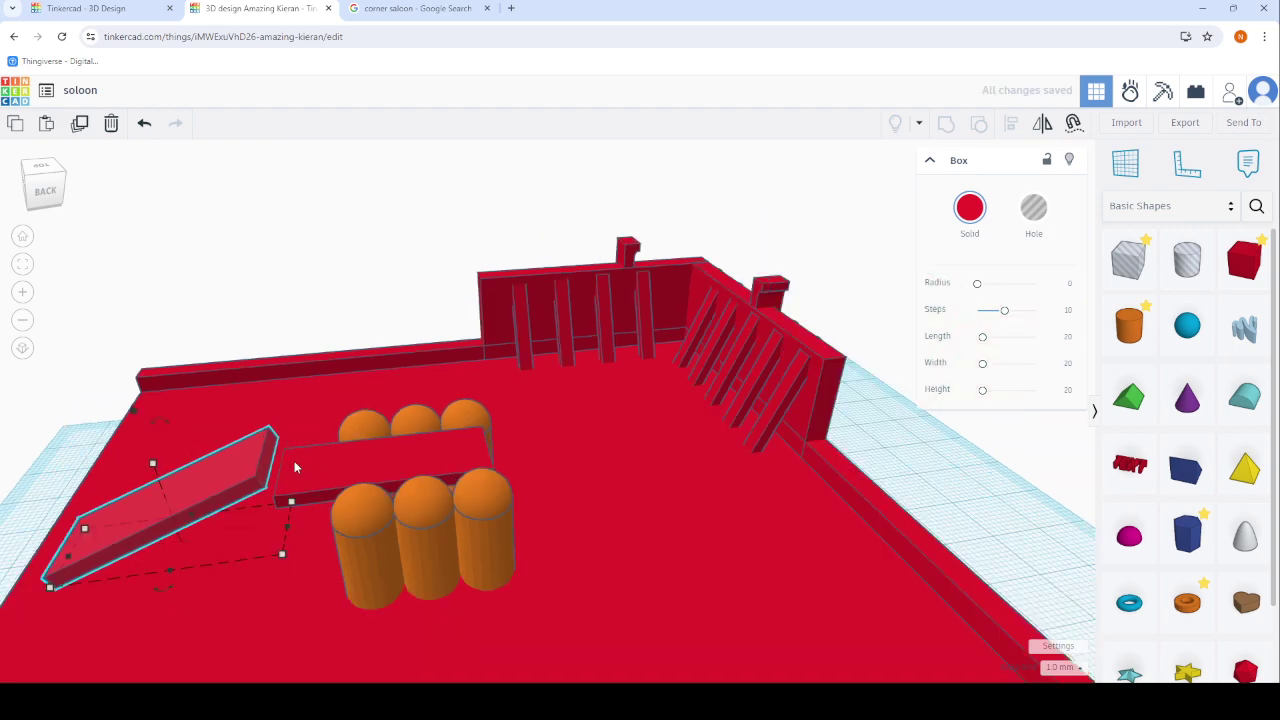
right_click_drag(295, 467, 500, 377)
mouse_move(554, 277)
left_mouse_down()
mouse_move(393, 318)
mouse_move(457, 349)
mouse_move(488, 265)
left_mouse_up()
Stand the copied slab upright as a post, undoing a failed reshape attempt.
left_click(263, 223)
scroll(453, 450, "up", 3)
scroll(457, 470, "down", 2)
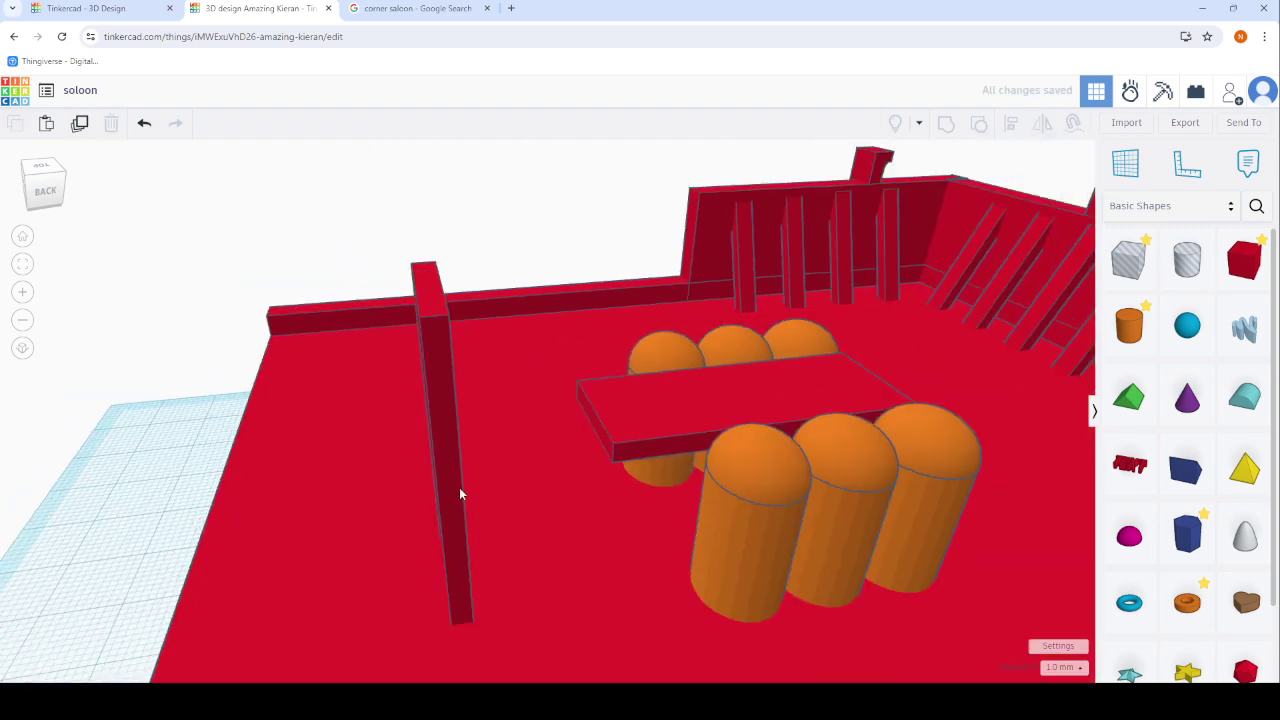
left_click(460, 493)
mouse_move(440, 562)
right_mouse_down()
mouse_move(760, 563)
mouse_move(618, 484)
mouse_move(543, 277)
right_mouse_up()
scroll(543, 277, "down", 3)
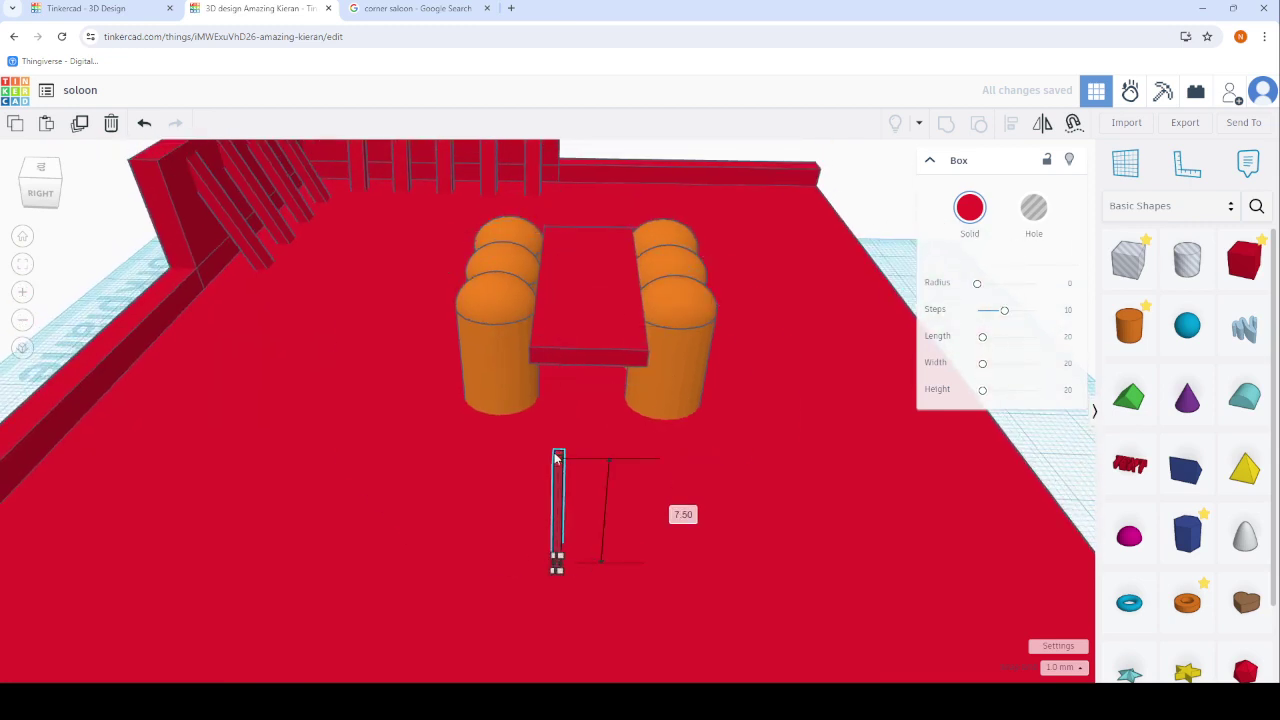
scroll(558, 457, "up", 5)
left_click_drag(584, 509, 552, 350)
scroll(552, 350, "down", 5)
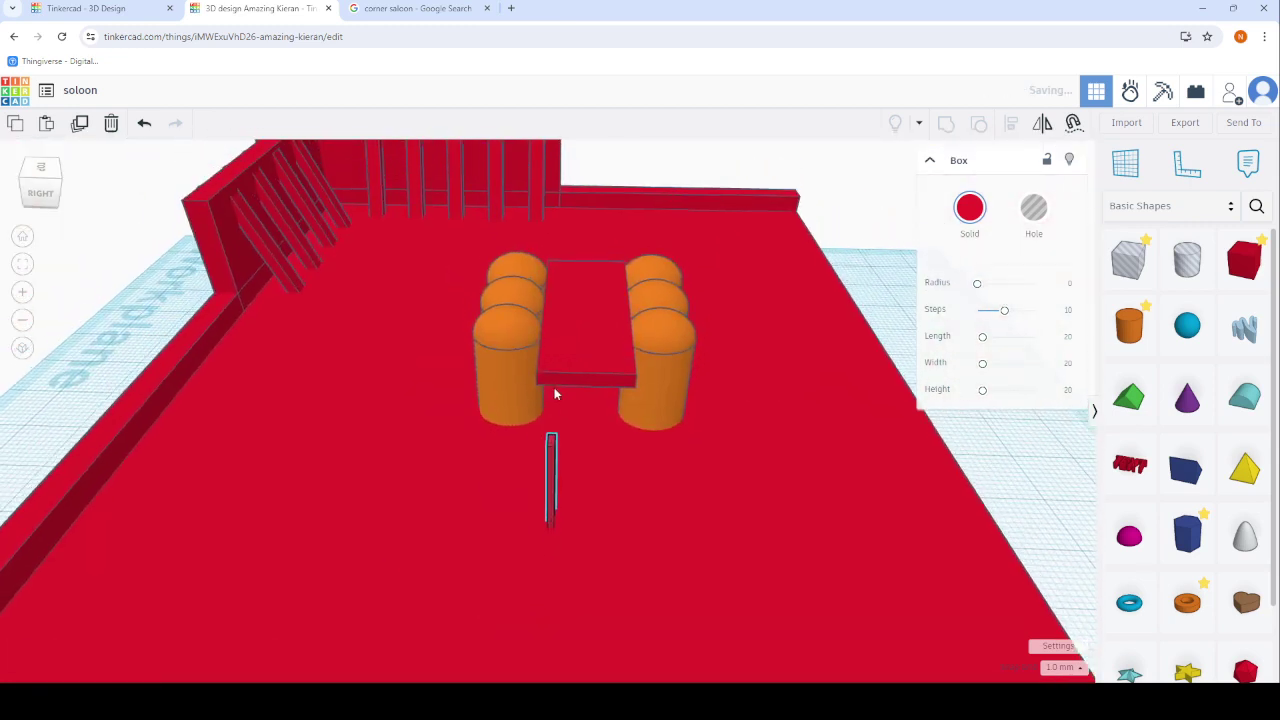
scroll(554, 394, "up", 3)
scroll(533, 450, "down", 3)
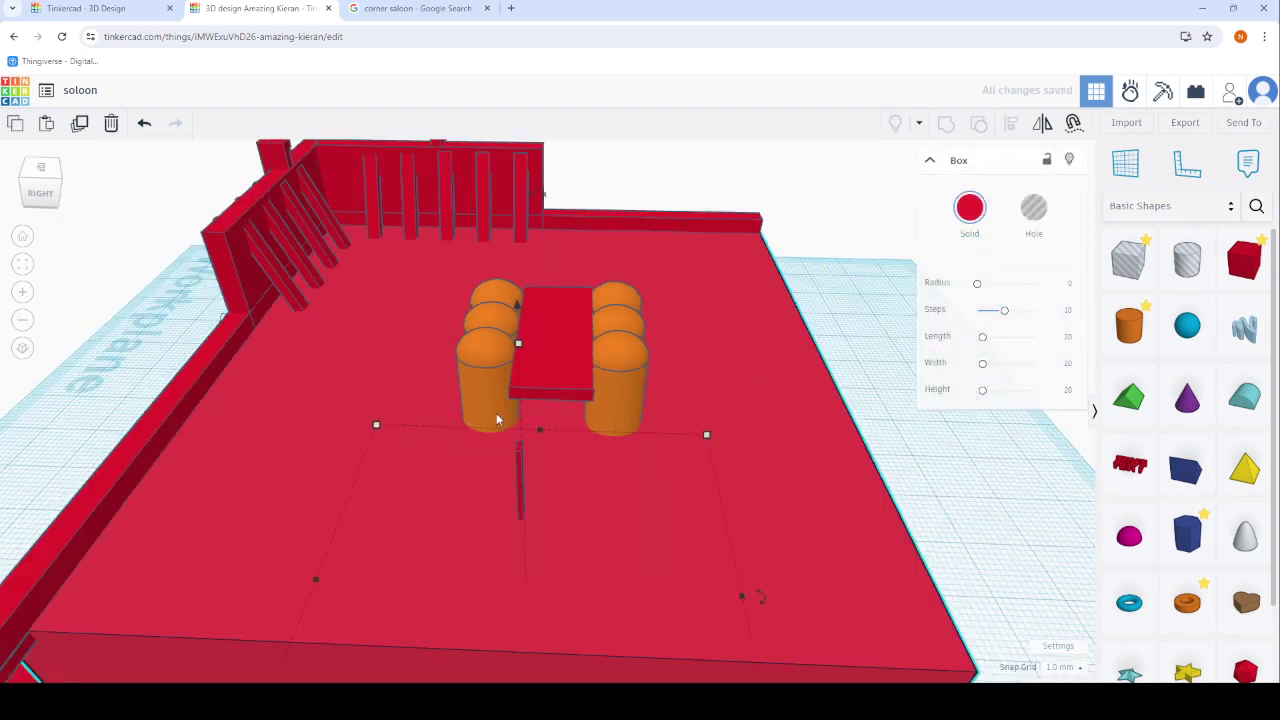
scroll(496, 418, "down", 5)
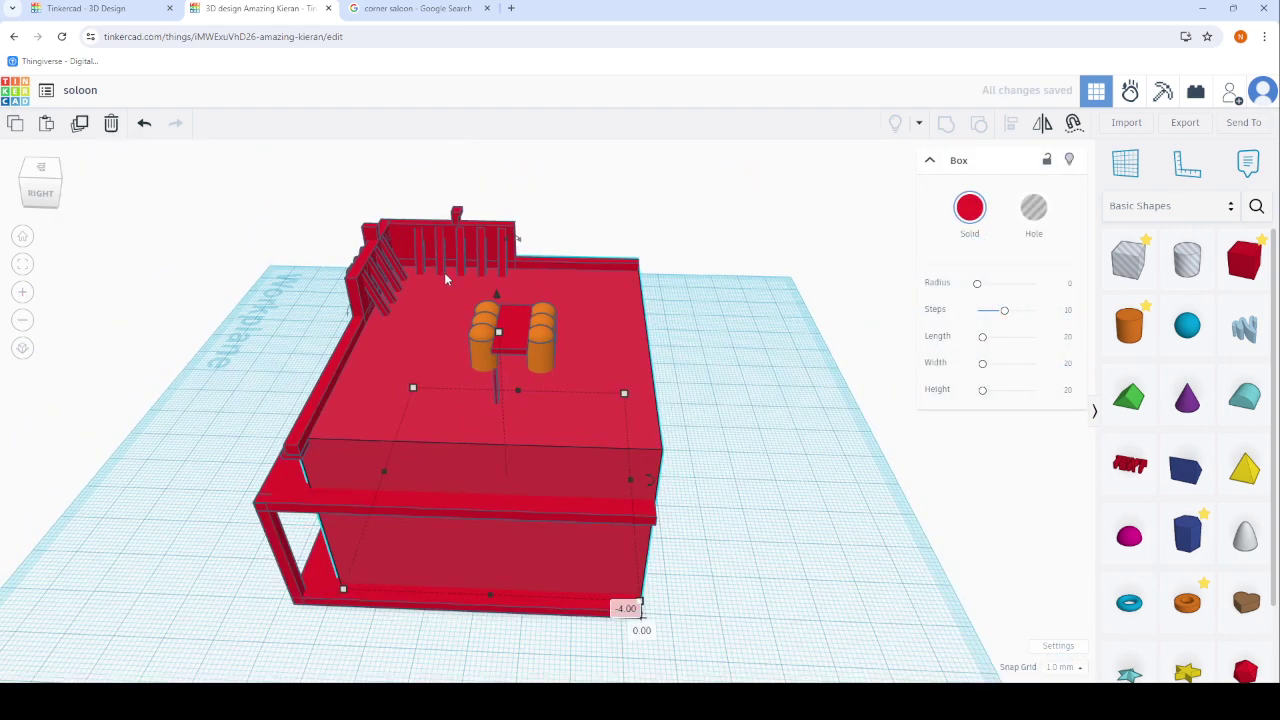
left_click(137, 128)
scroll(512, 406, "up", 2)
scroll(646, 462, "up", 4)
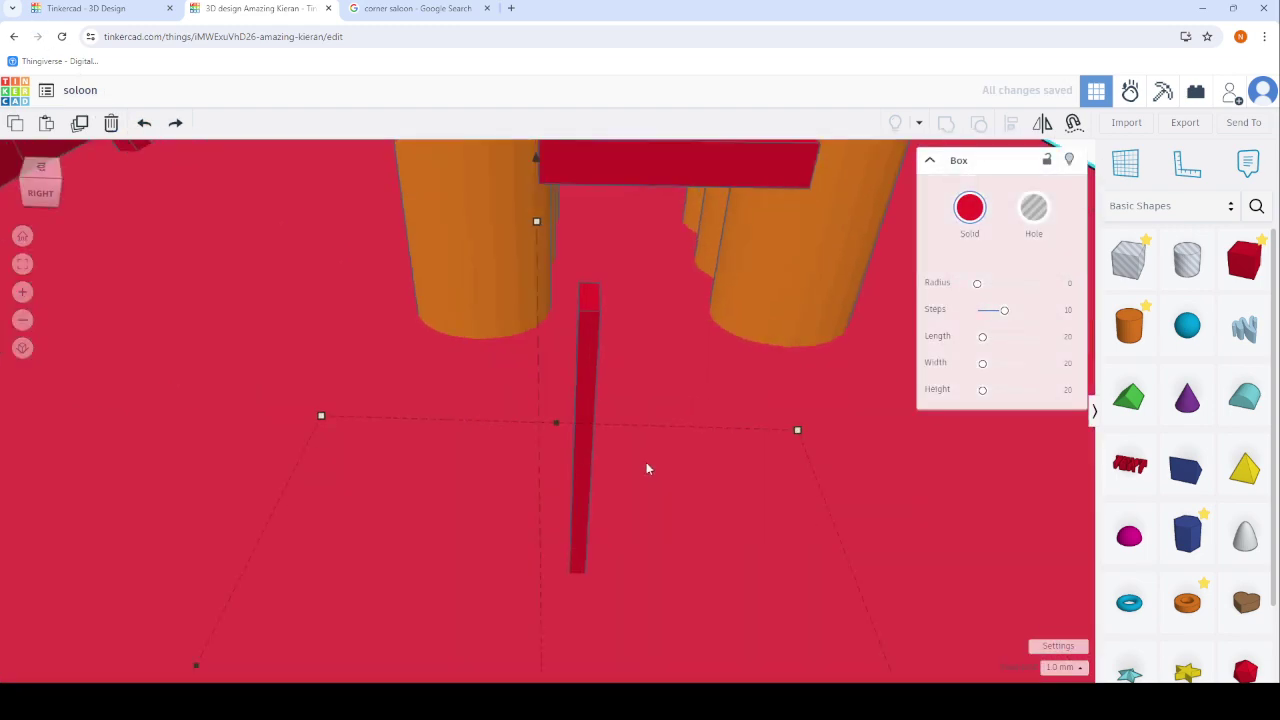
Set the post width to 2.00 and move it beside the table's front edge.
left_click(574, 458)
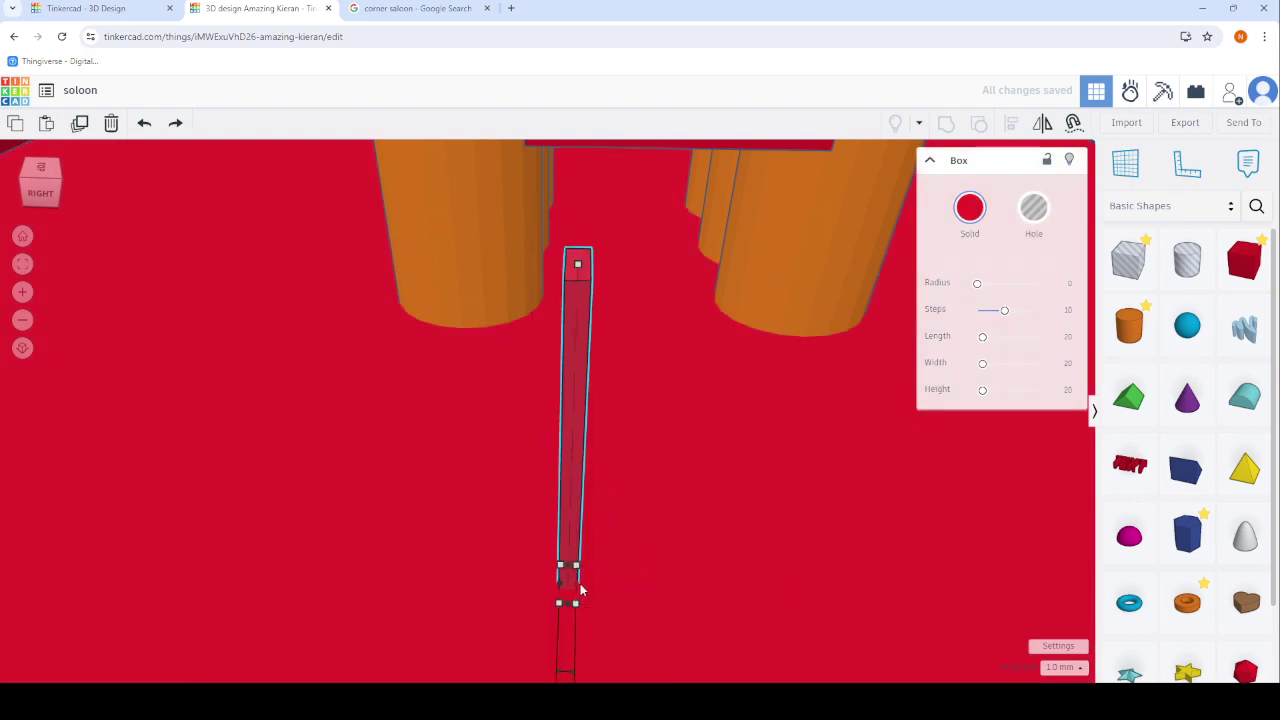
right_click_drag(581, 590, 673, 582)
scroll(673, 582, "down", 5)
mouse_move(600, 560)
right_mouse_down()
mouse_move(435, 520)
mouse_move(240, 497)
mouse_move(474, 516)
right_mouse_up()
scroll(474, 516, "up", 3)
scroll(563, 623, "down", 3)
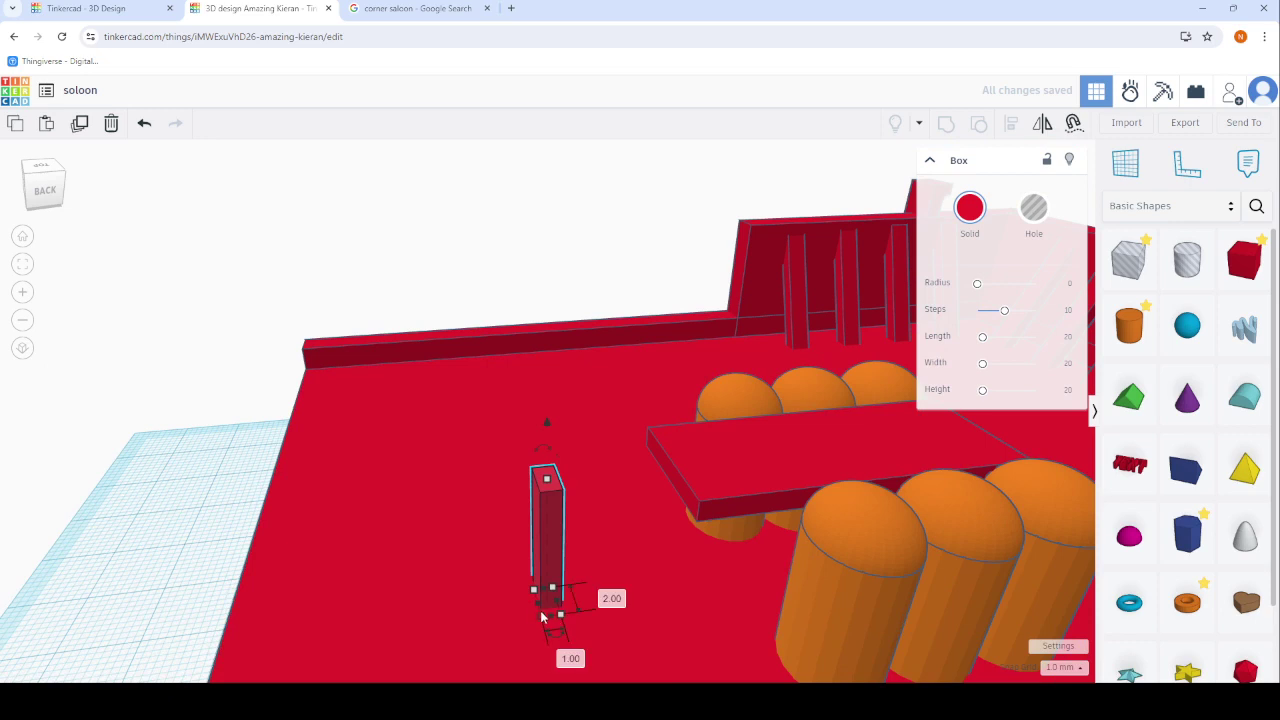
left_click_drag(559, 612, 519, 617)
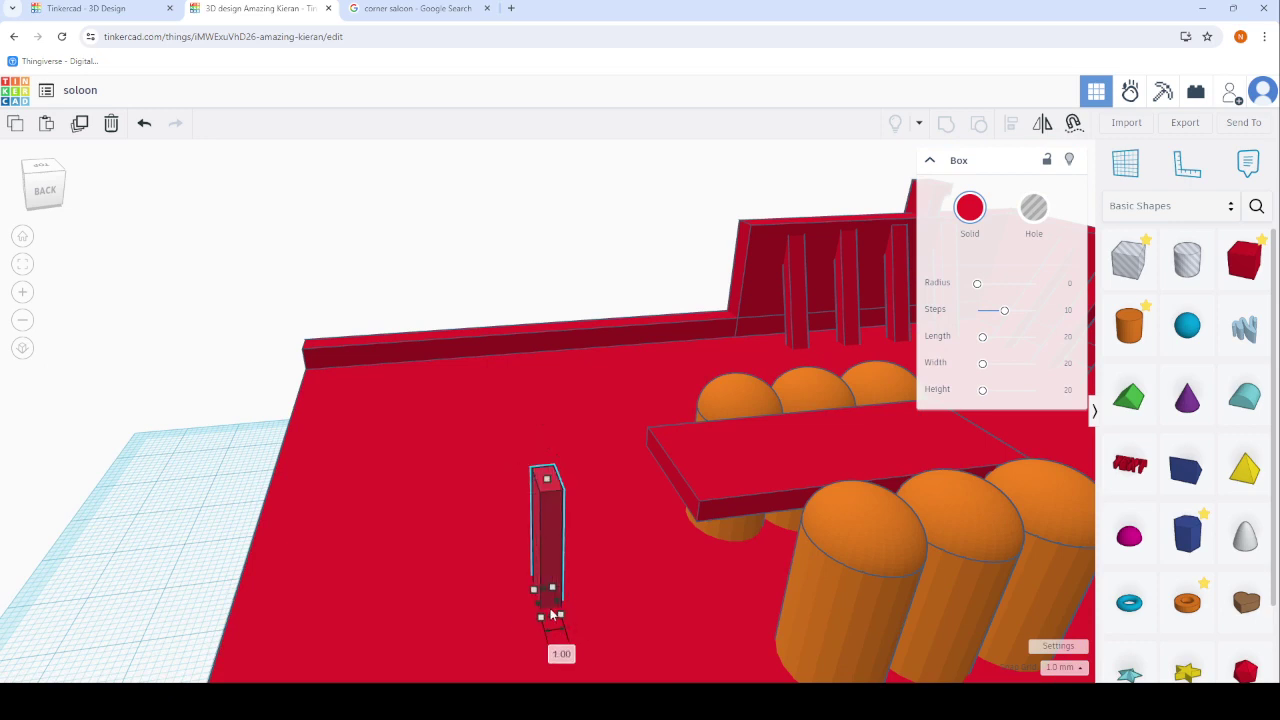
left_click_drag(548, 540, 640, 541)
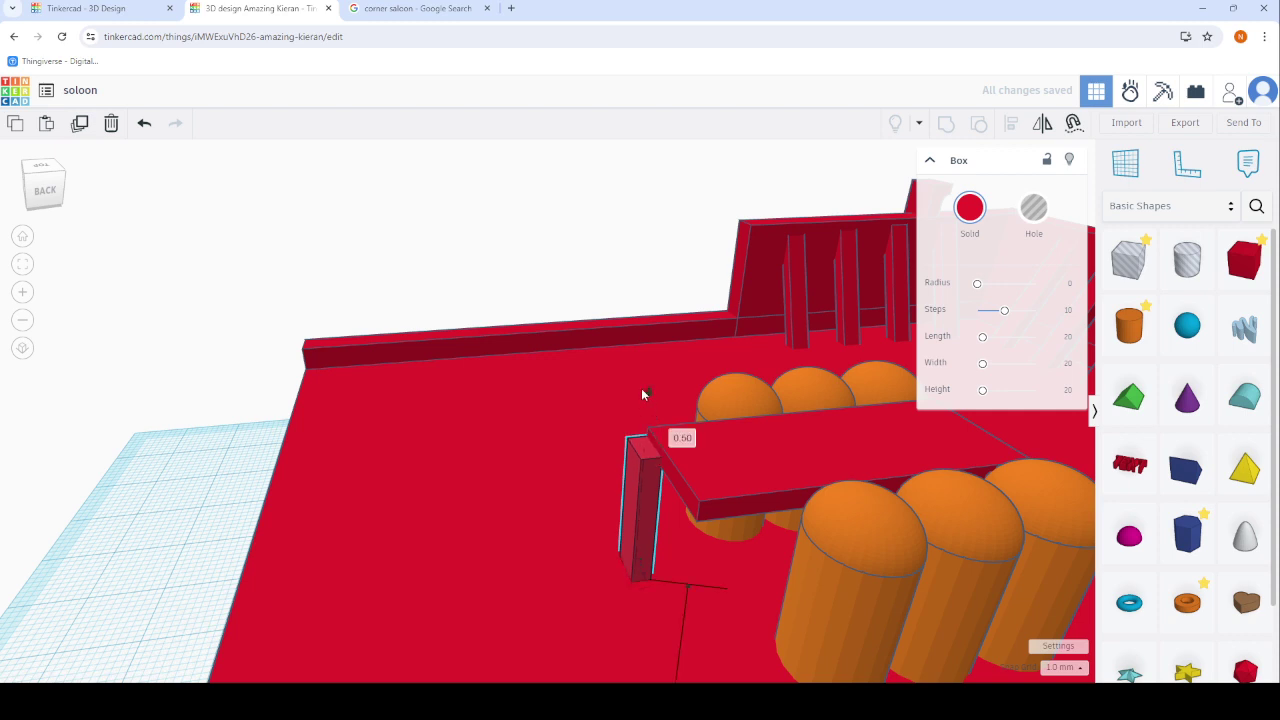
Tilt the post about -13° so it leans up under the table edge.
scroll(640, 396, "up", 2)
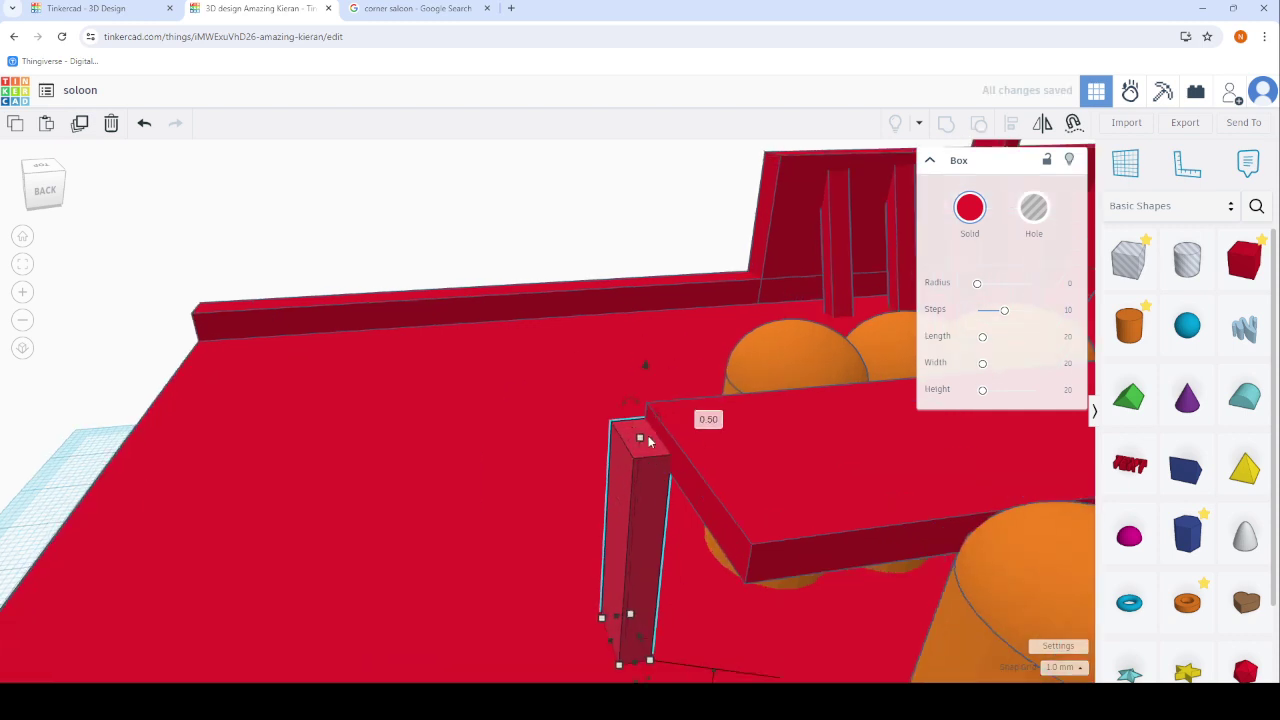
mouse_move(646, 346)
left_mouse_down()
mouse_move(636, 396)
mouse_move(644, 349)
mouse_move(678, 370)
left_mouse_up()
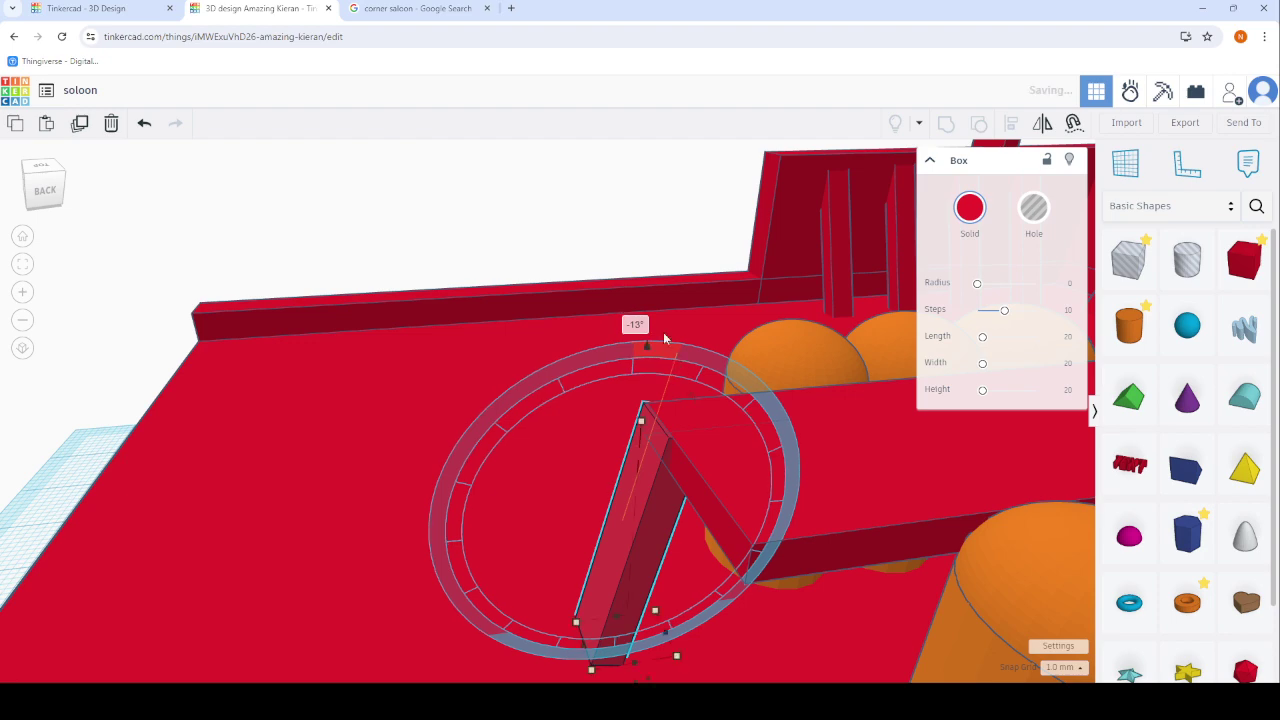
right_click_drag(663, 338, 690, 357)
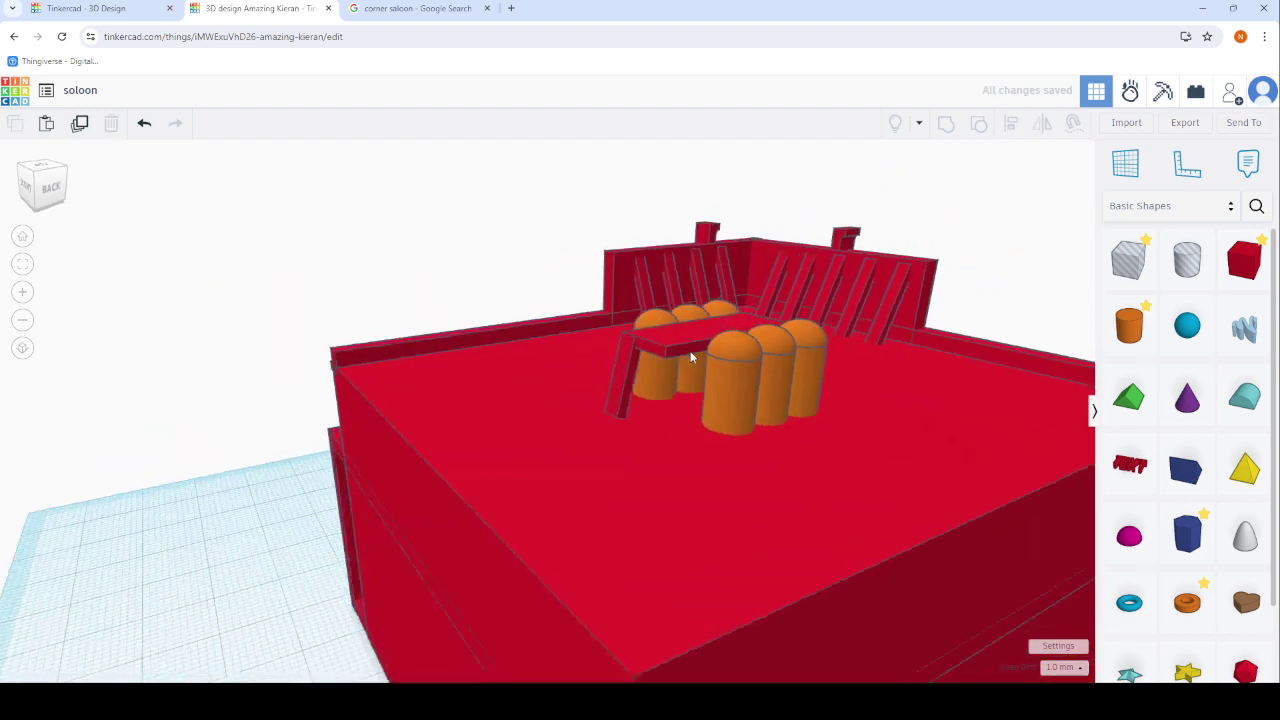
scroll(700, 340, "up", 5)
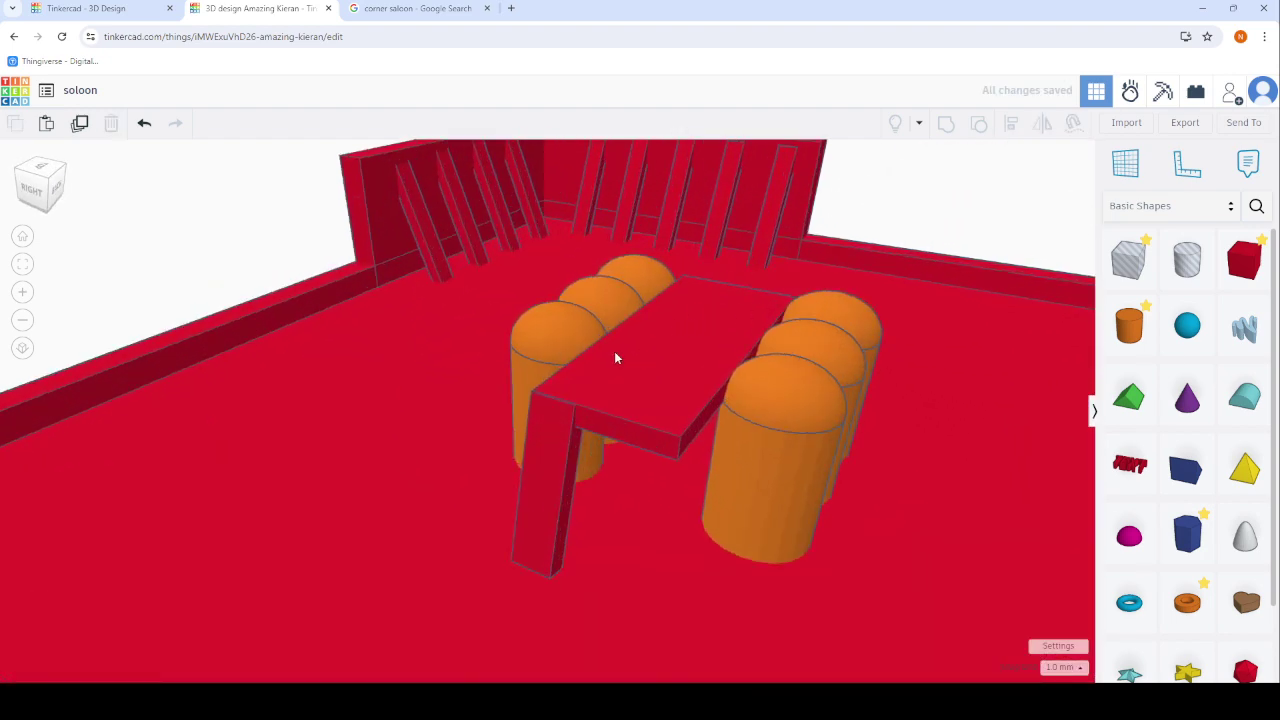
scroll(615, 358, "down", 5)
scroll(640, 410, "up", 8)
scroll(549, 403, "down", 5)
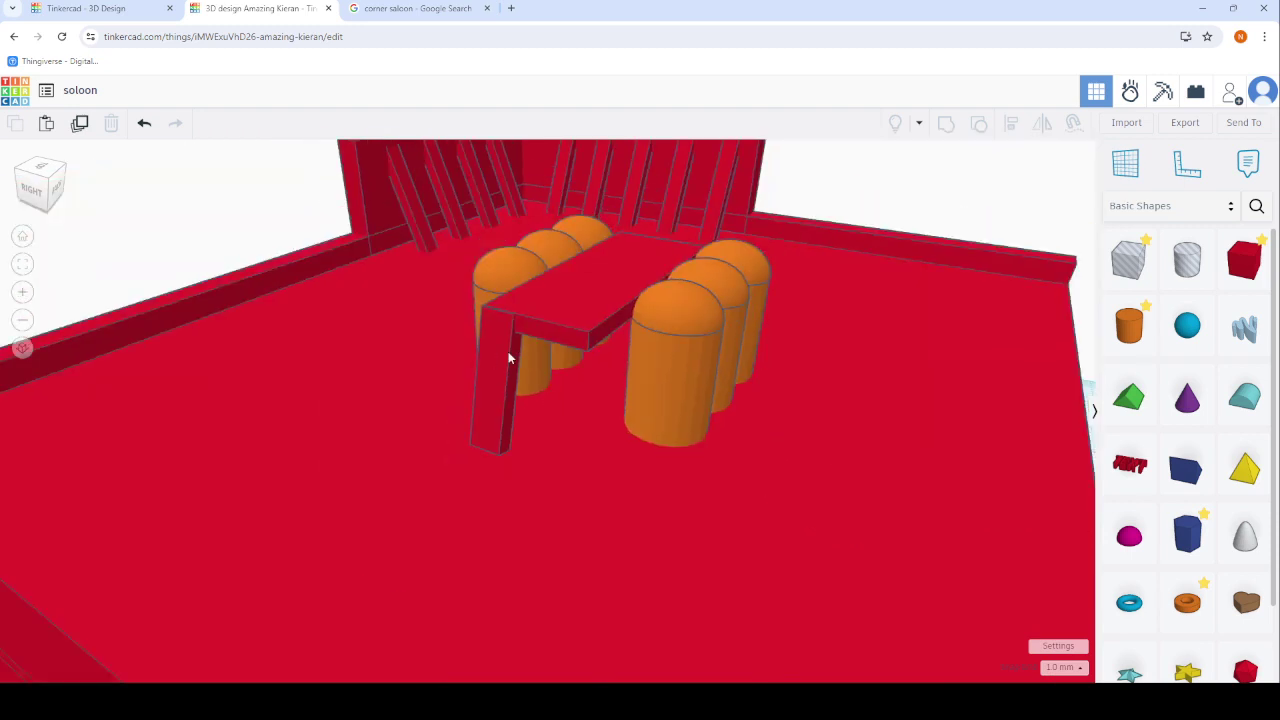
Duplicate the table leg and tilt the copy to a slant.
left_click(508, 357)
left_click(80, 123)
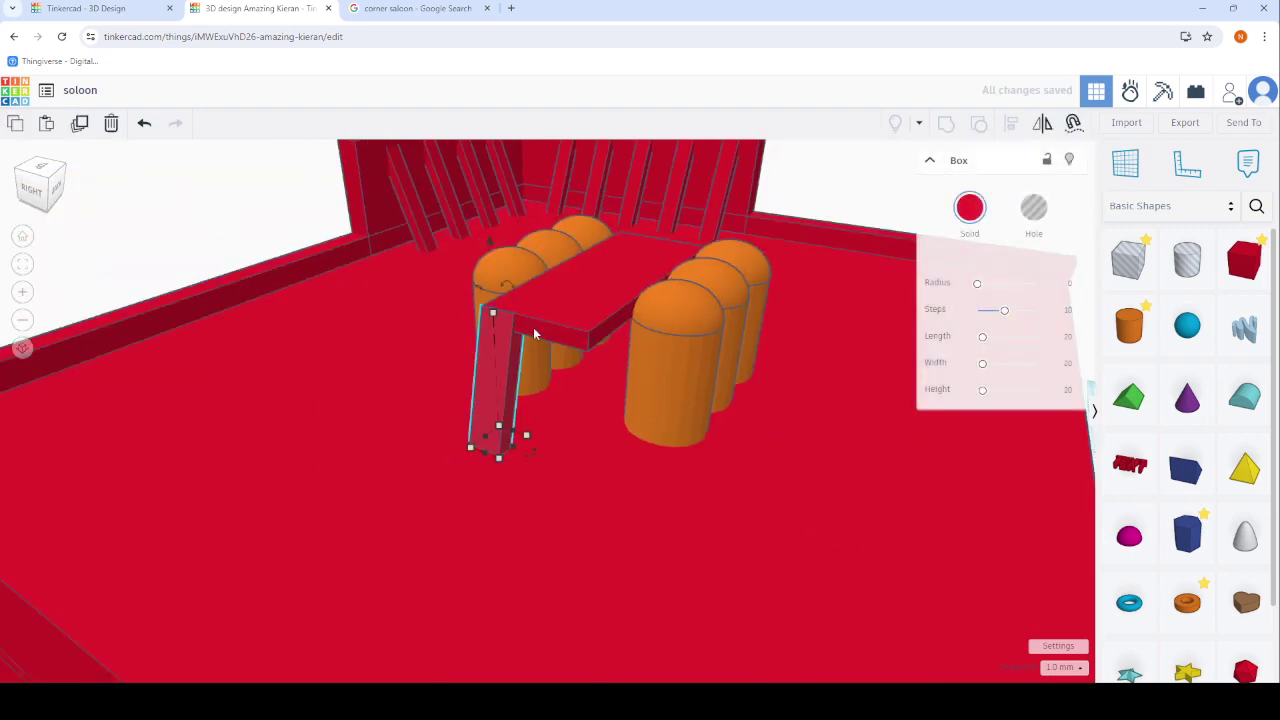
mouse_move(380, 326)
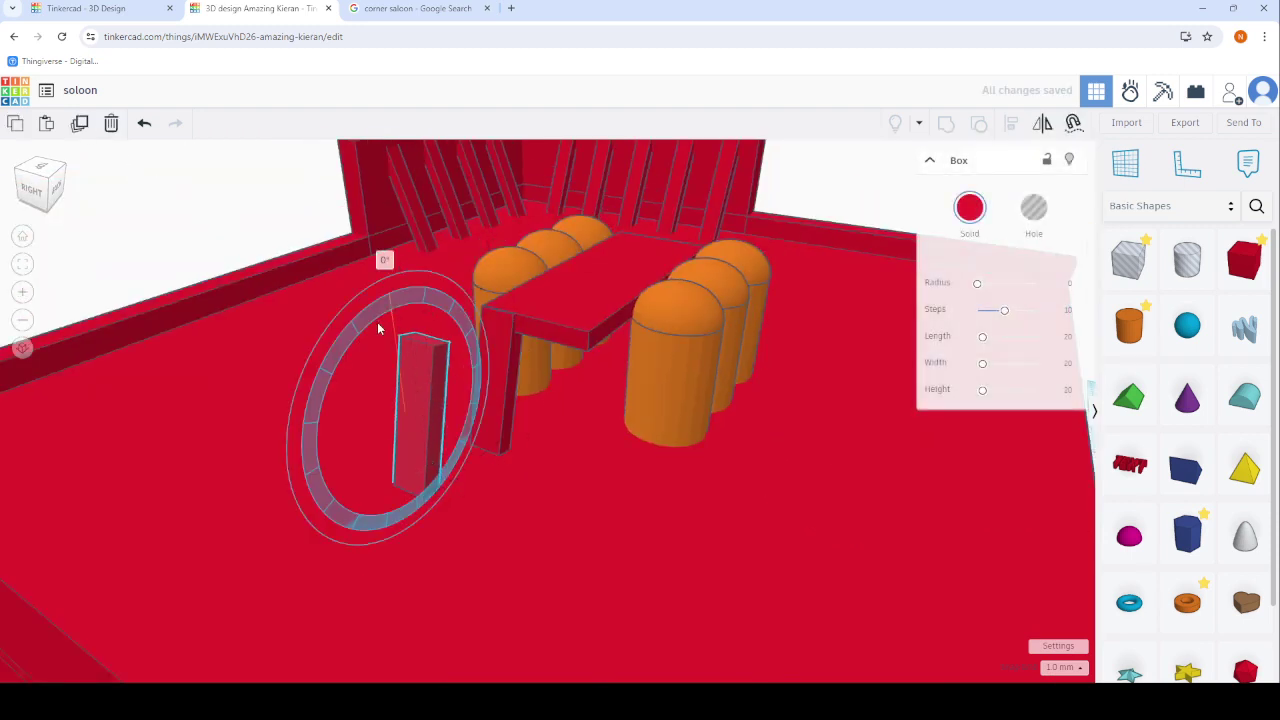
left_click_drag(376, 341, 370, 330)
mouse_move(370, 330)
right_mouse_down()
mouse_move(288, 330)
mouse_move(435, 322)
right_mouse_up()
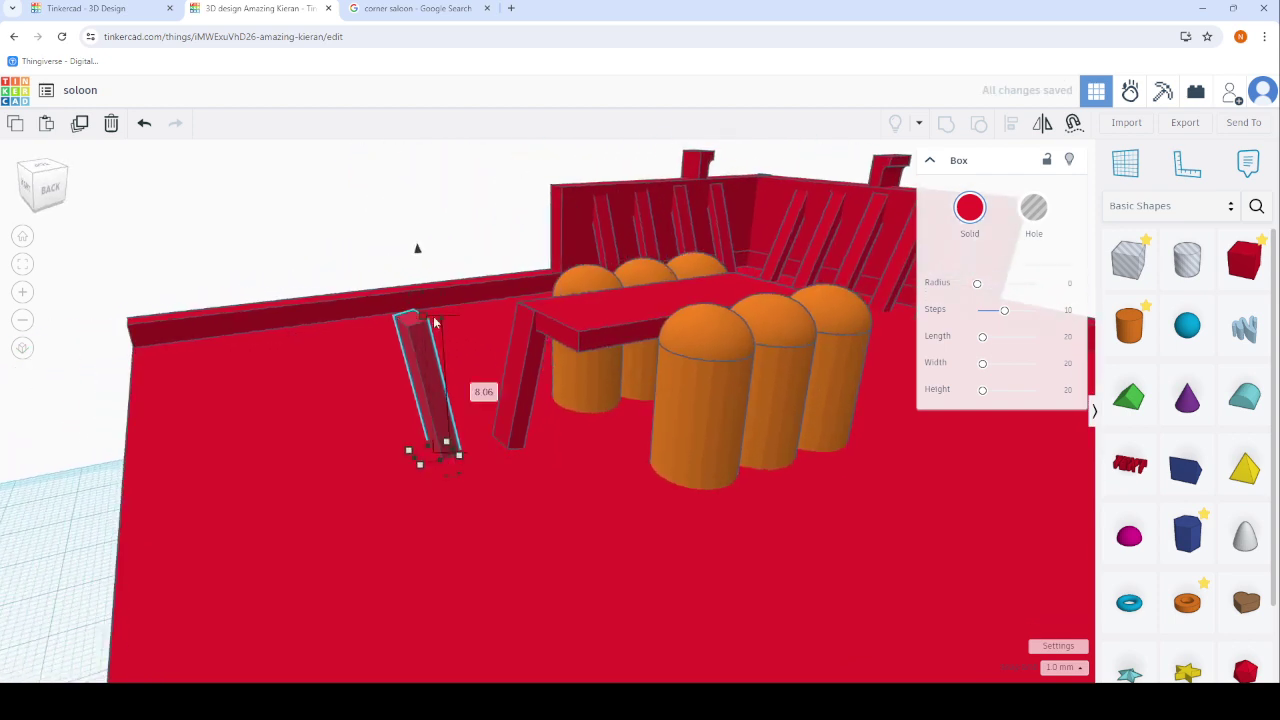
scroll(821, 378, "up", 4)
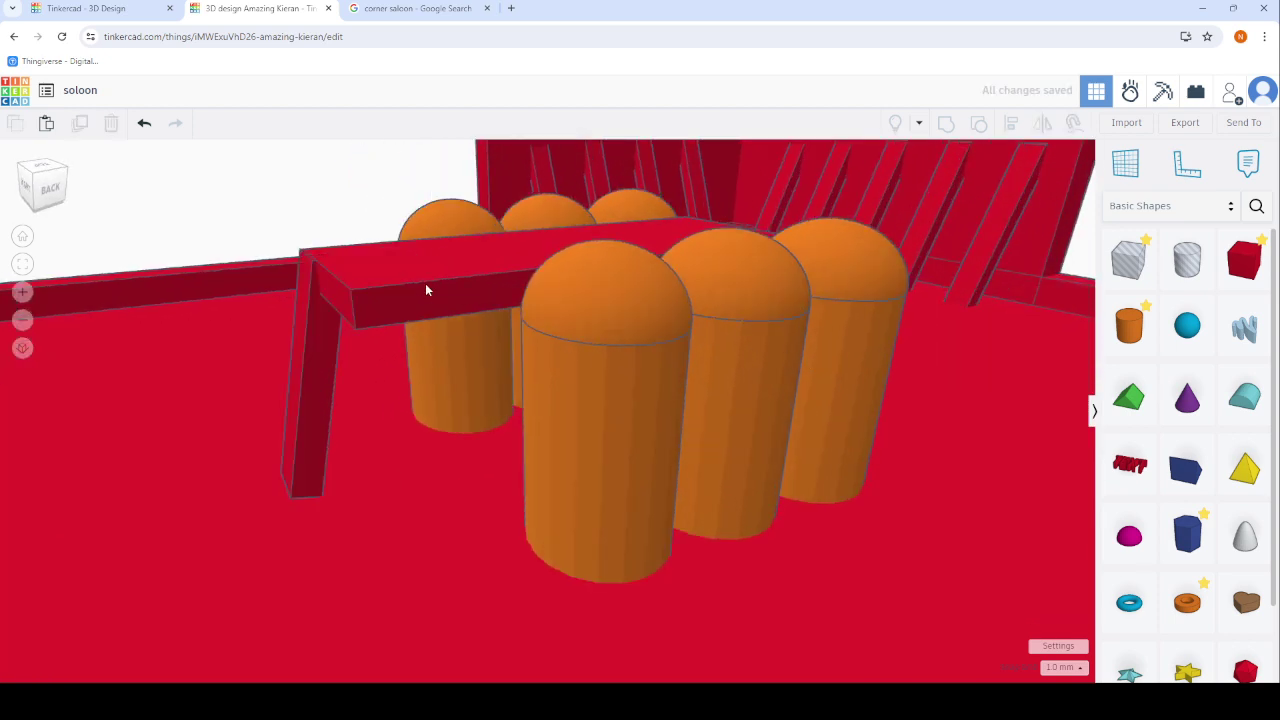
Rotate the long table-top box about 87° so it stands nearly upright.
left_click(425, 283)
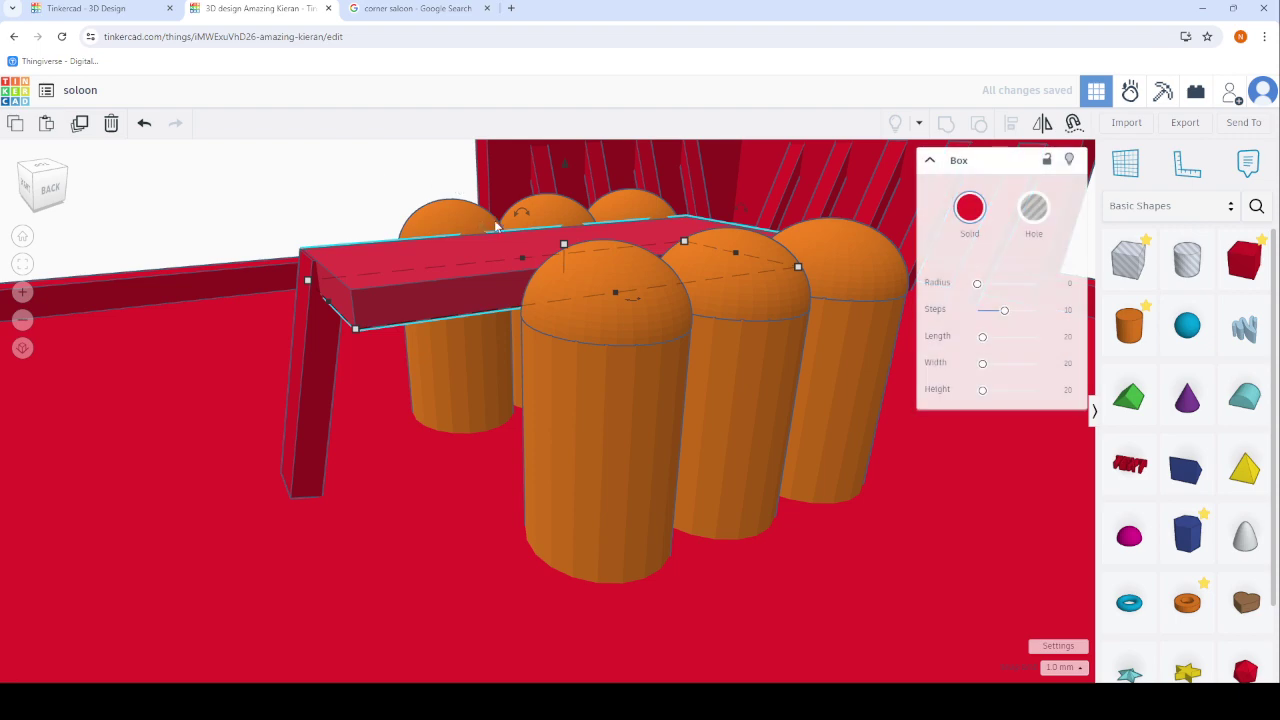
mouse_move(530, 218)
left_mouse_down()
mouse_move(424, 216)
mouse_move(406, 258)
mouse_move(480, 257)
left_mouse_up()
mouse_move(480, 257)
right_mouse_down()
mouse_move(771, 392)
mouse_move(851, 486)
mouse_move(456, 231)
right_mouse_up()
Narrow the upright panel to 1.00 thick and move it to the table's right side.
left_click(851, 486)
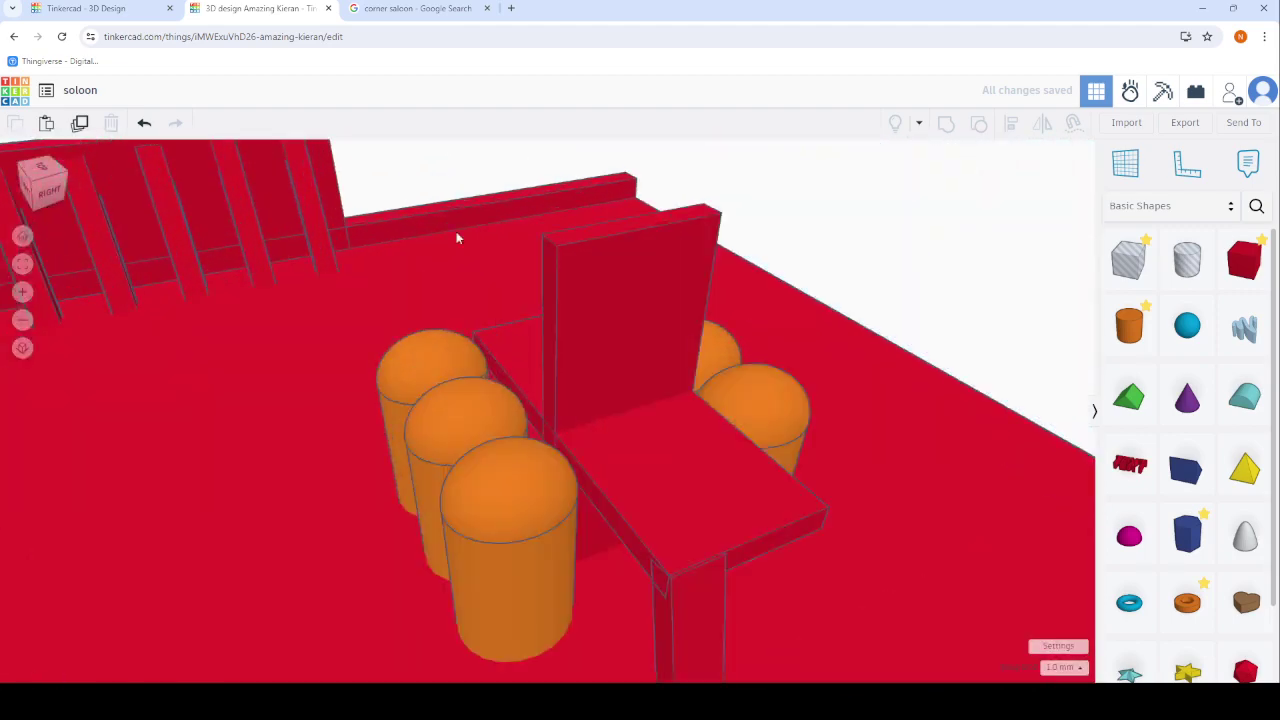
scroll(643, 380, "up", 2)
left_click(643, 380)
scroll(660, 402, "down", 5)
mouse_move(660, 402)
right_mouse_down()
mouse_move(420, 340)
mouse_move(314, 283)
right_mouse_up()
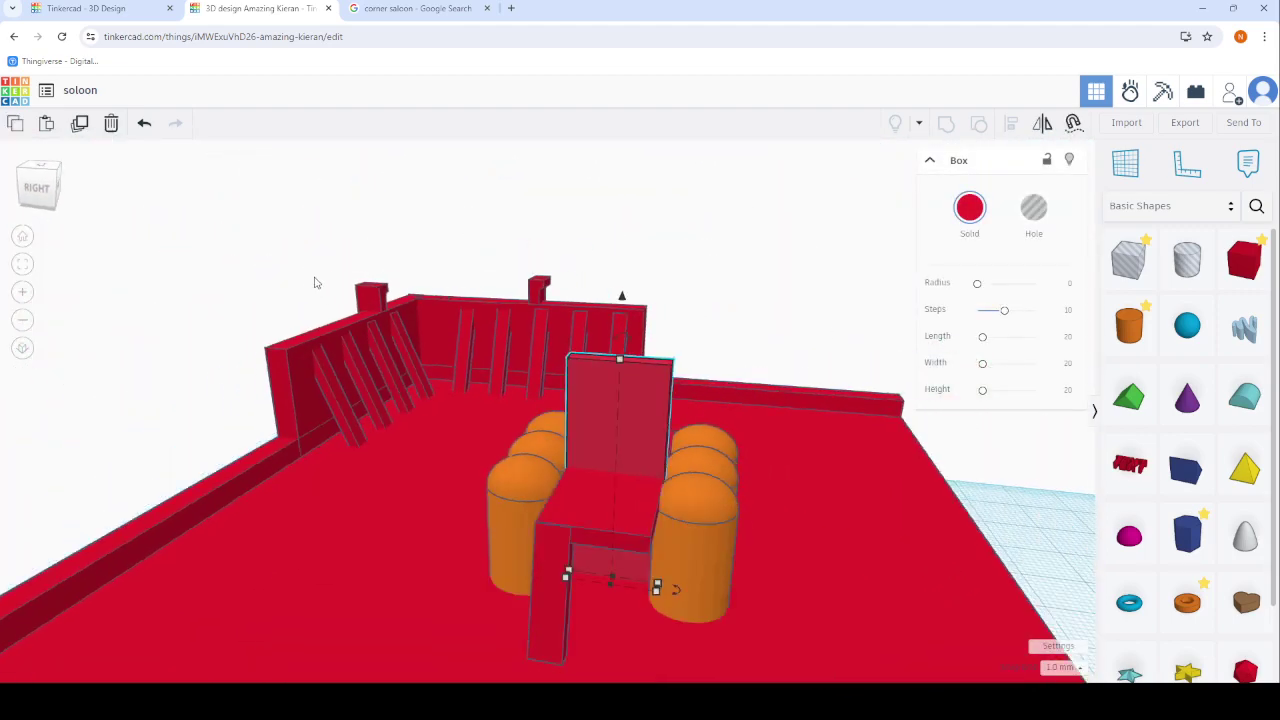
scroll(710, 566, "up", 3)
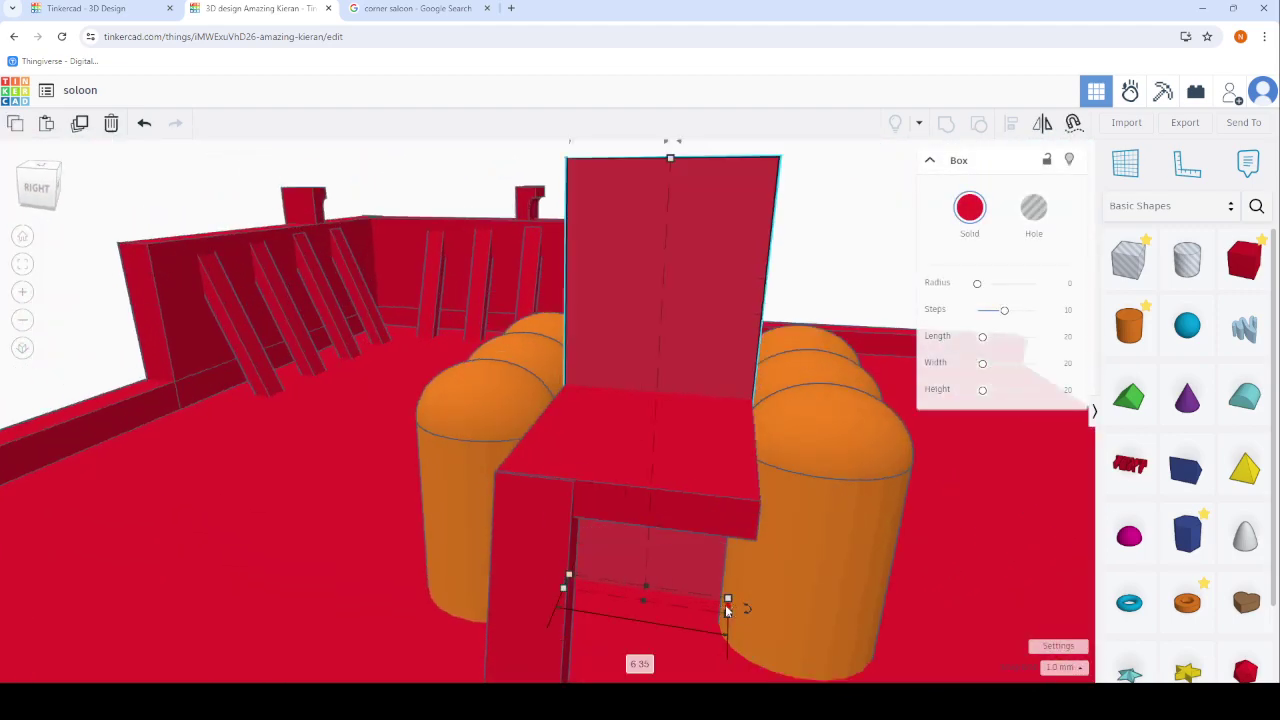
left_click_drag(727, 604, 589, 578)
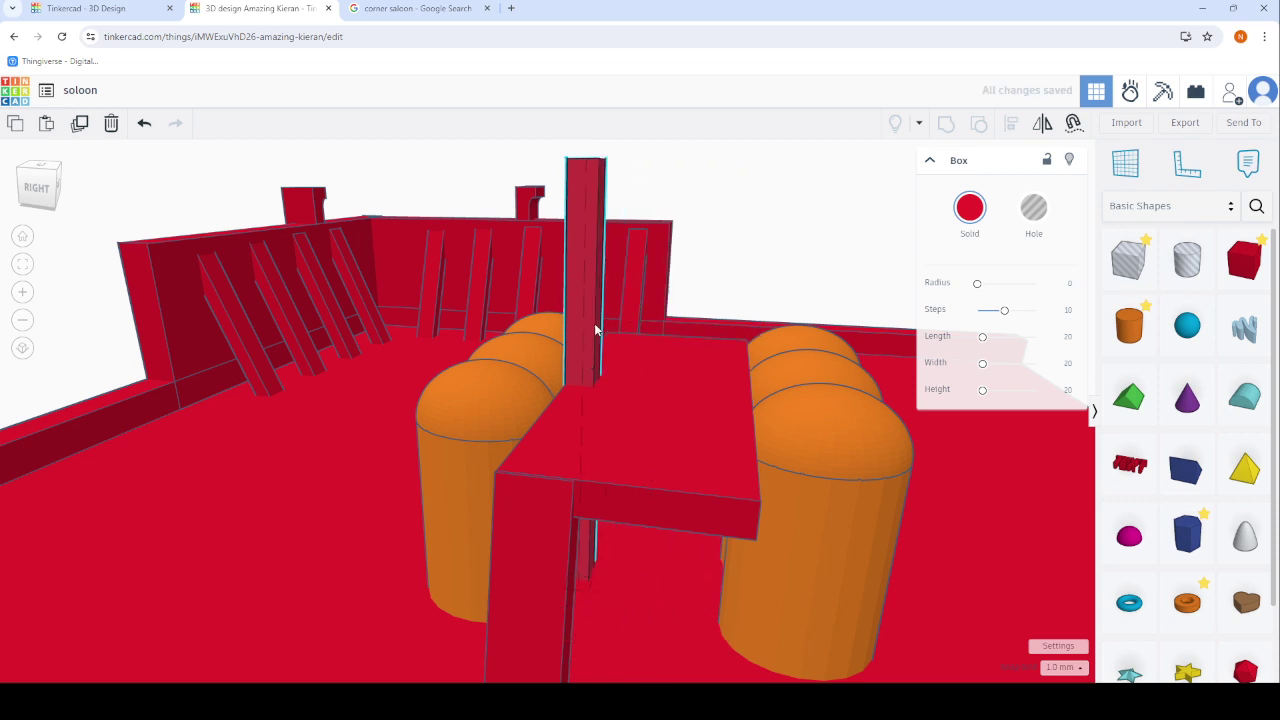
mouse_move(595, 330)
left_mouse_down()
mouse_move(734, 403)
mouse_move(760, 400)
left_mouse_up()
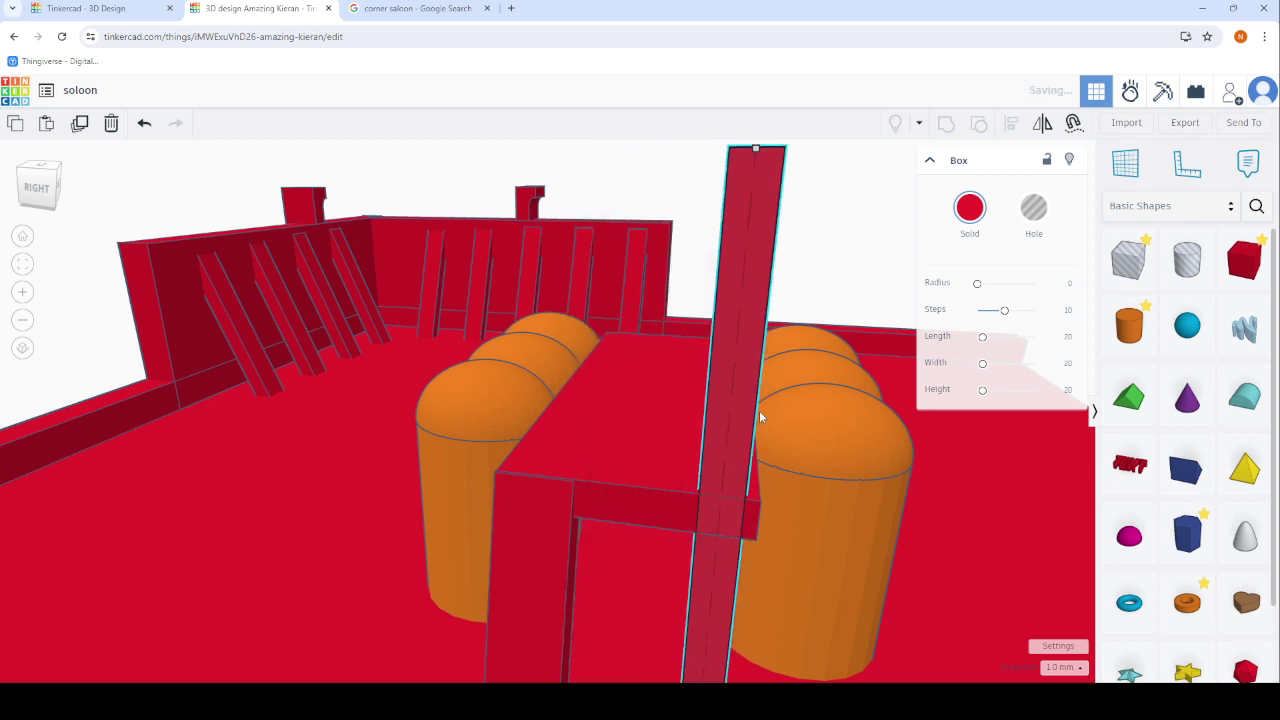
scroll(760, 418, "down", 3)
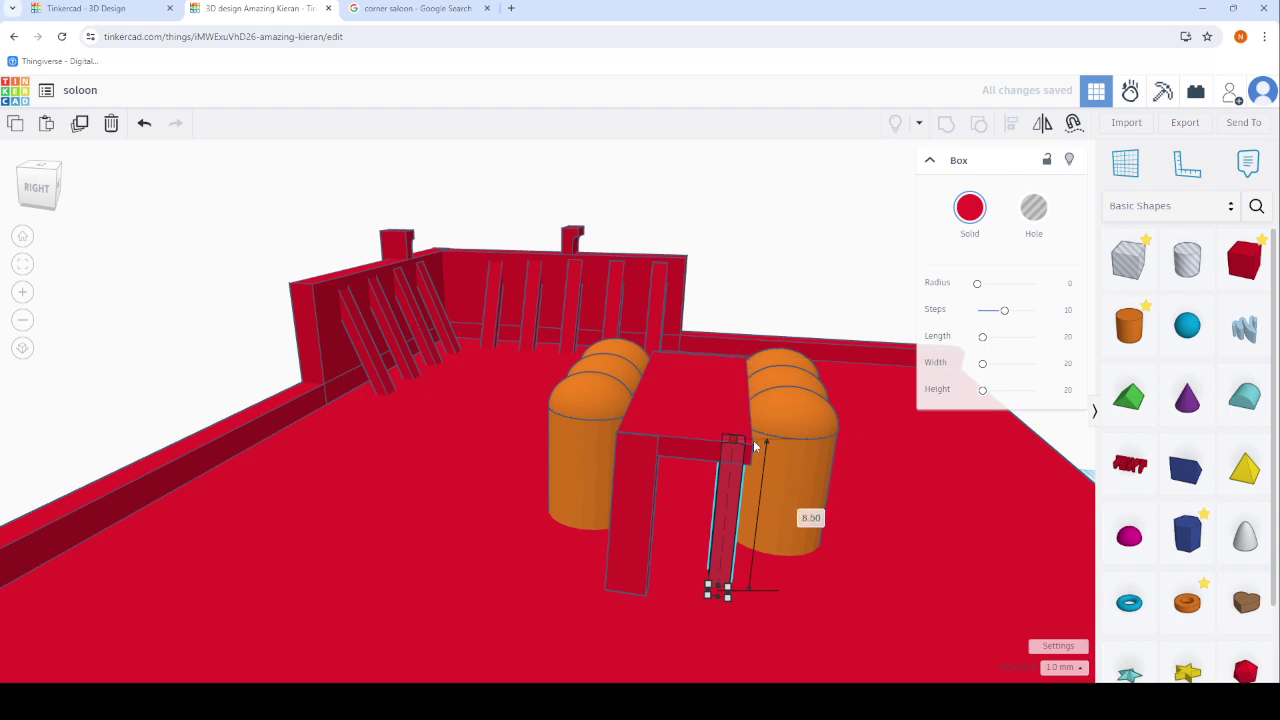
scroll(722, 494, "up", 2)
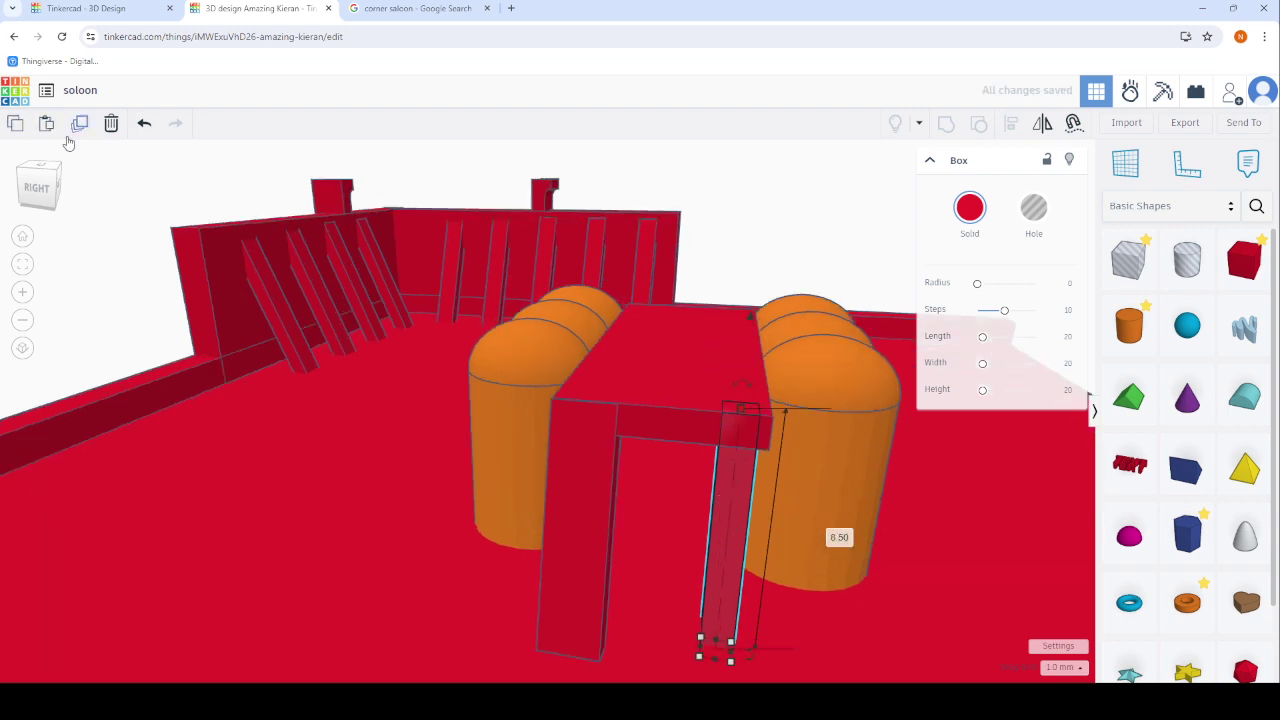
scroll(867, 510, "up", 3)
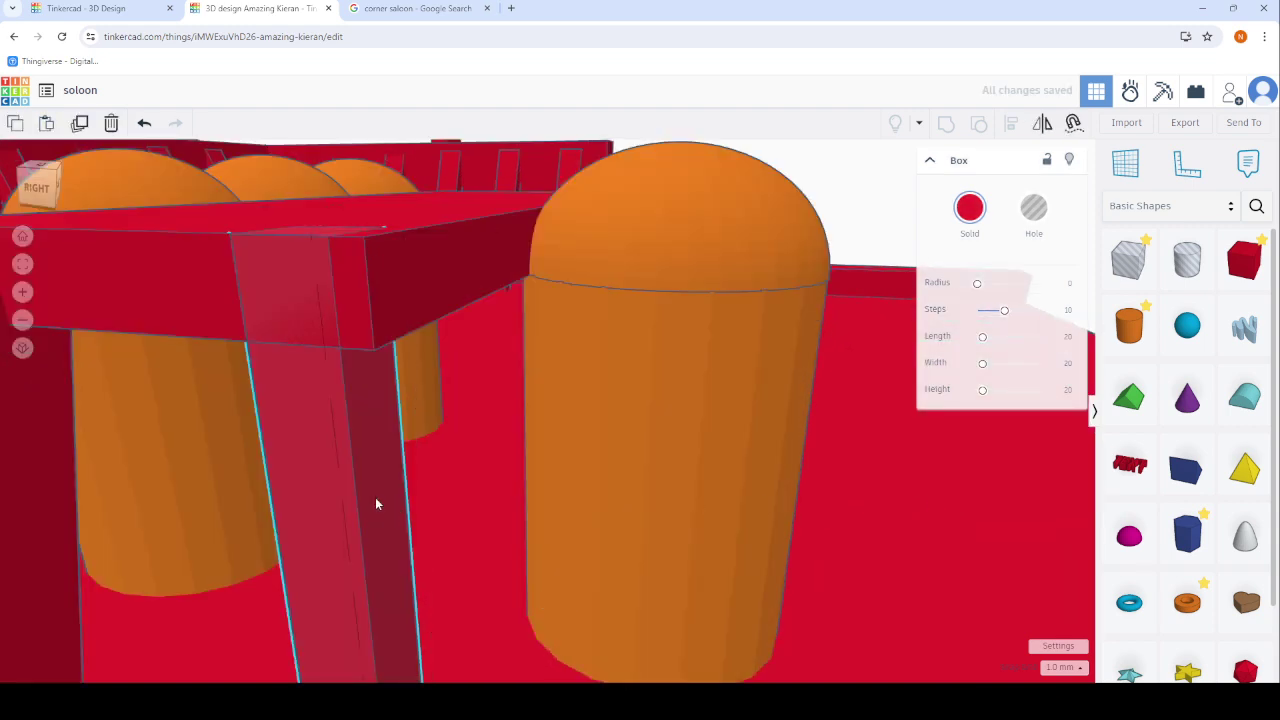
Slide the thin leg along the table edge.
right_click_drag(375, 497, 66, 442)
scroll(165, 416, "down", 3)
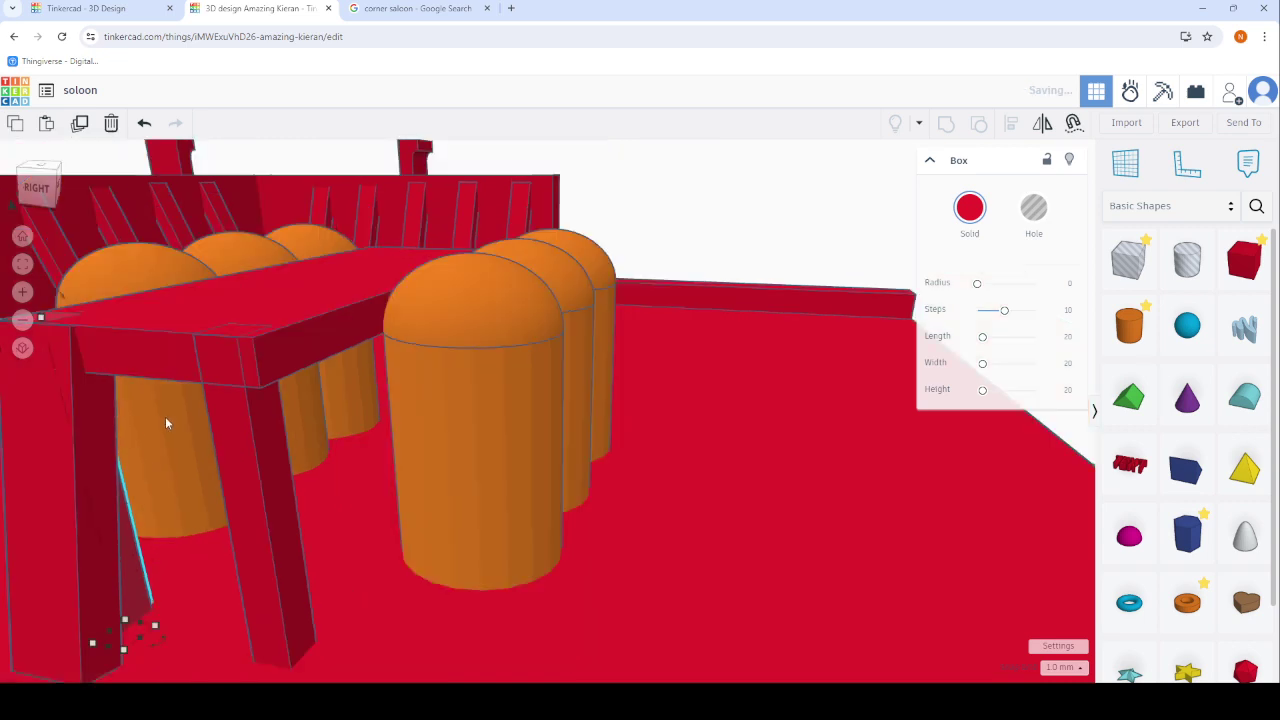
scroll(165, 424, "down", 3)
right_click_drag(218, 418, 308, 428)
left_click(120, 183)
scroll(403, 506, "up", 3)
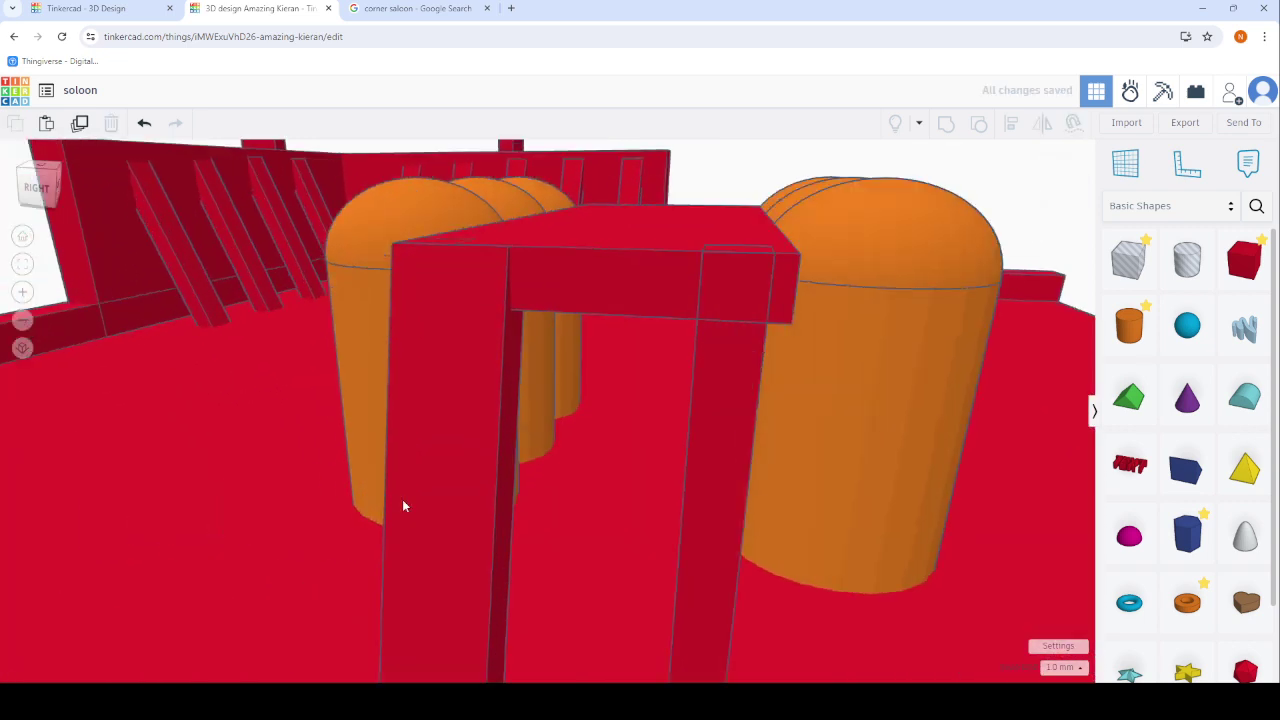
left_click(723, 548)
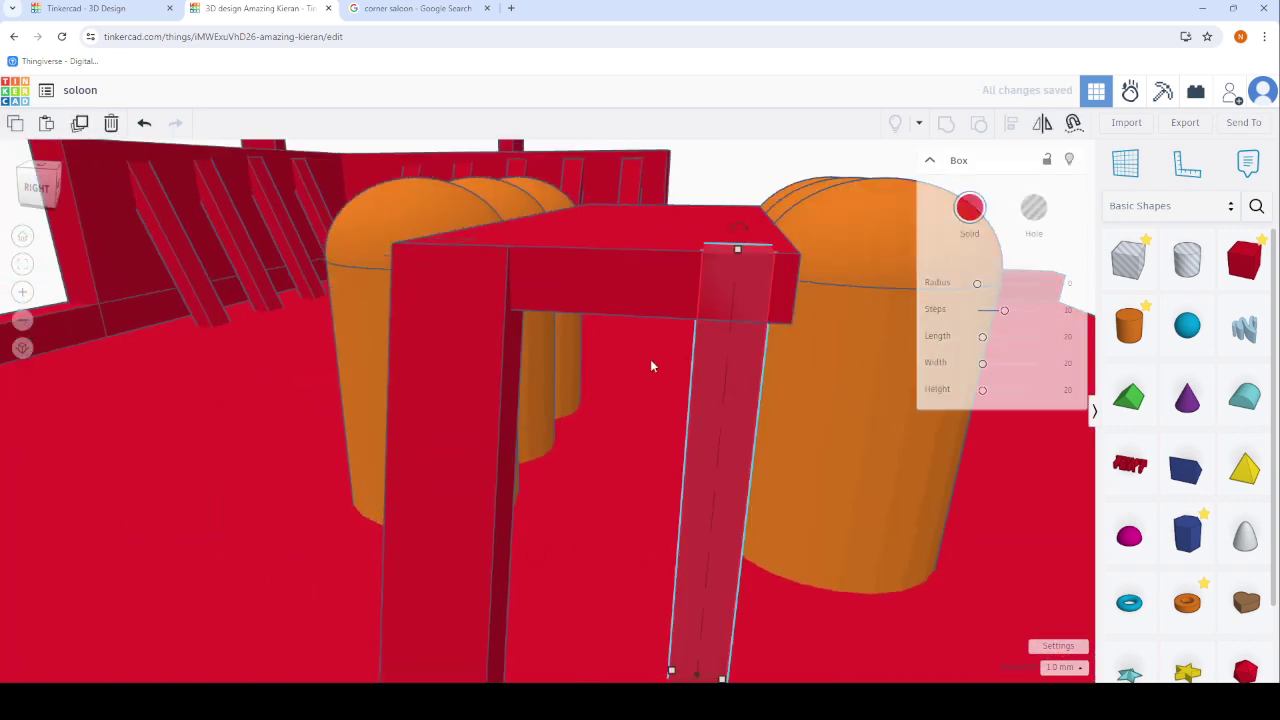
right_click_drag(650, 359, 576, 361)
left_click_drag(465, 492, 492, 457)
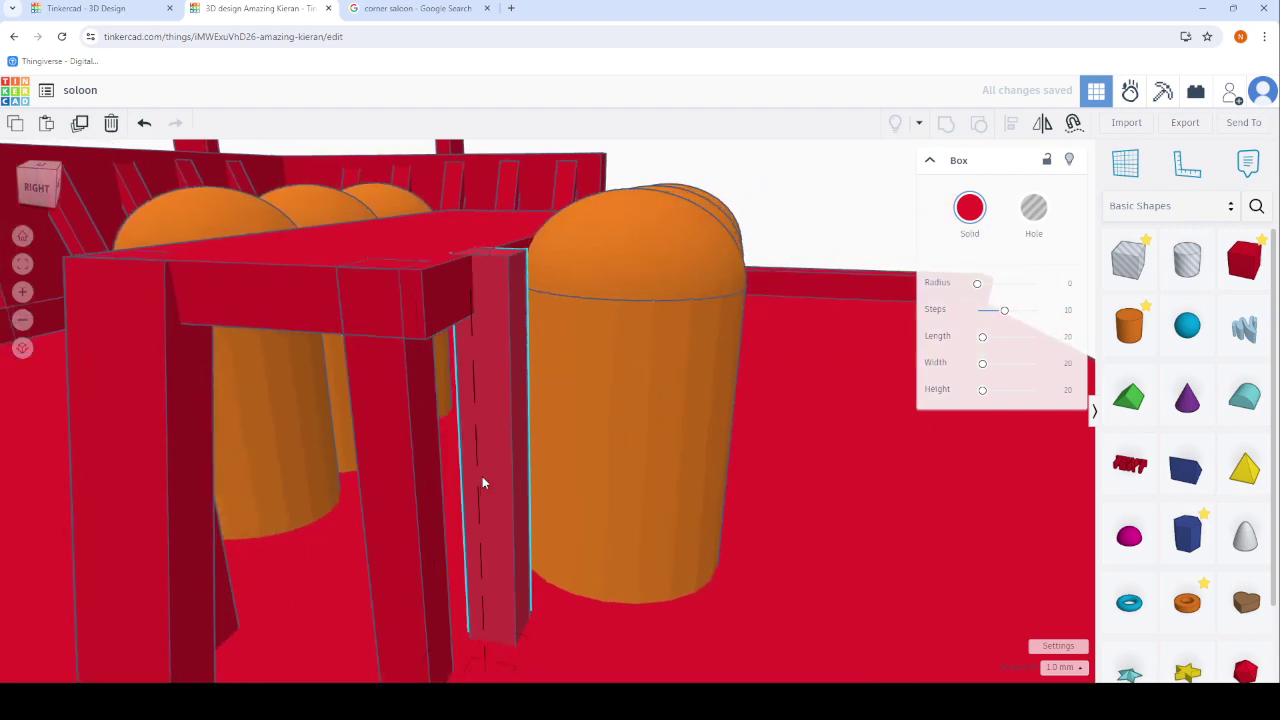
right_click_drag(492, 457, 620, 455)
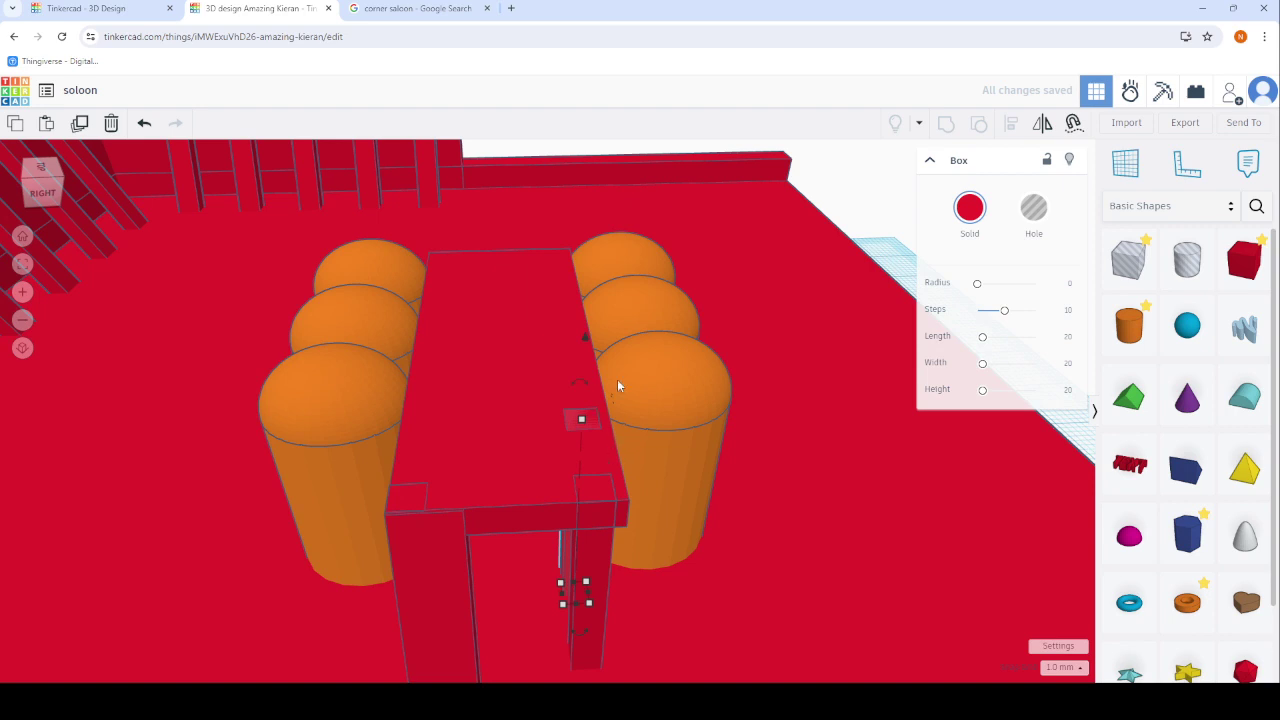
Make two duplicates of the thin leg box.
left_click(80, 123)
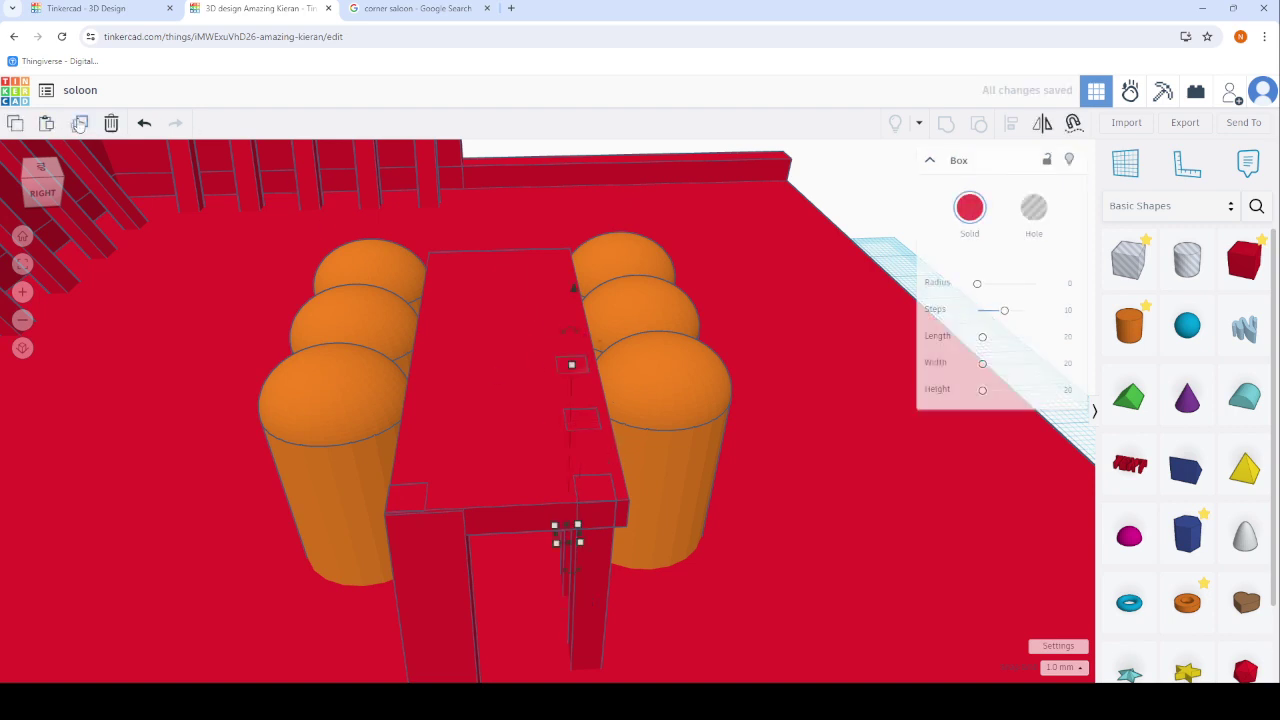
left_click(80, 123)
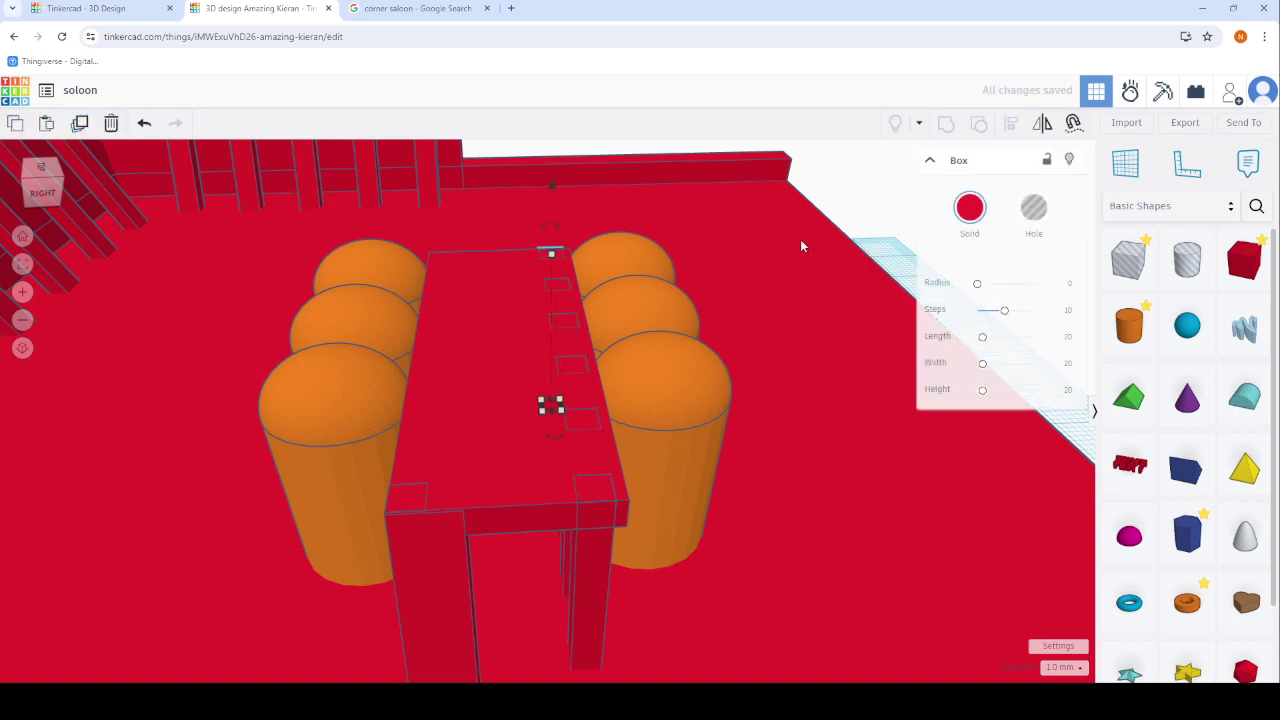
left_click(895, 218)
right_click_drag(368, 577, 658, 524)
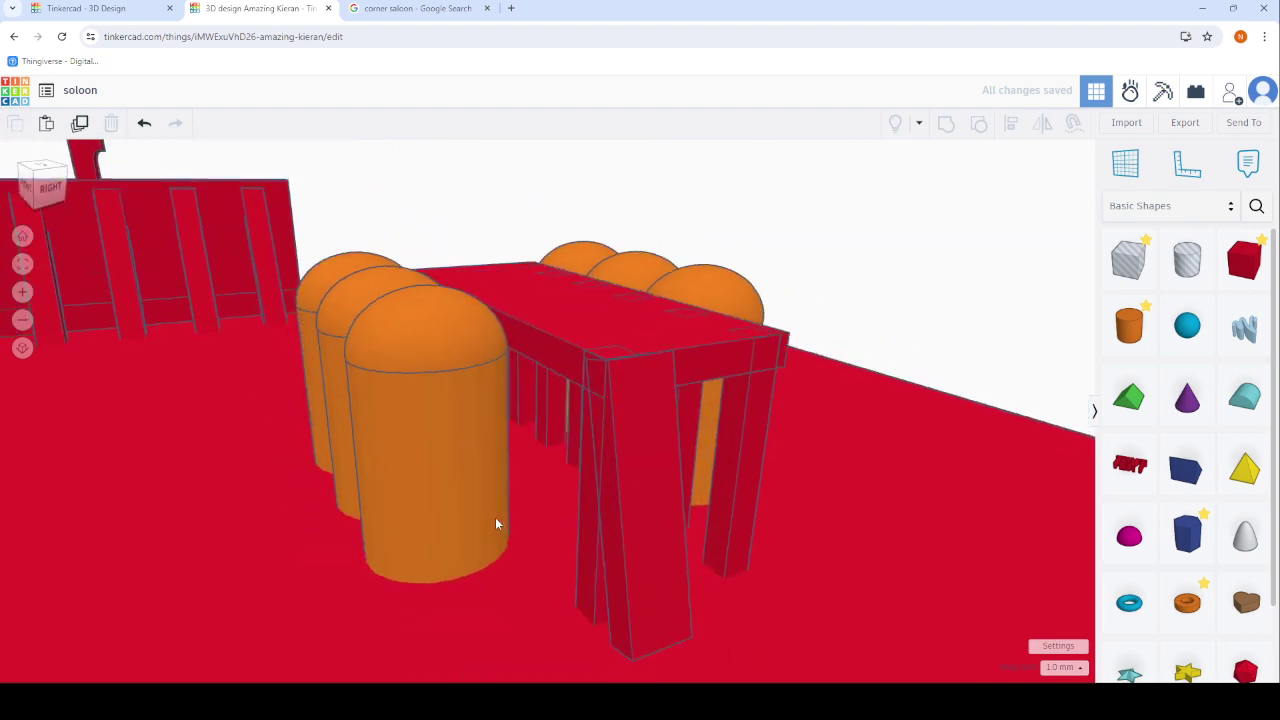
left_click(658, 530)
right_click_drag(571, 516, 400, 500)
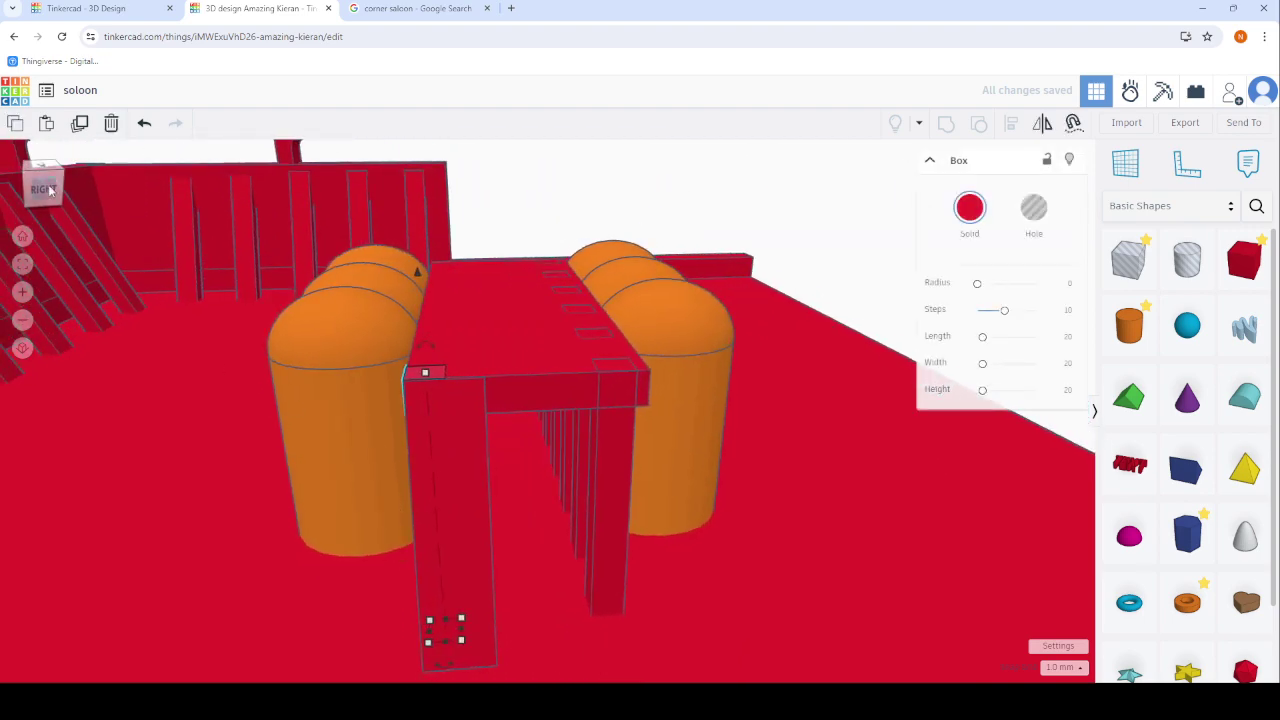
mouse_move(382, 545)
right_mouse_down()
mouse_move(570, 617)
mouse_move(637, 600)
right_mouse_up()
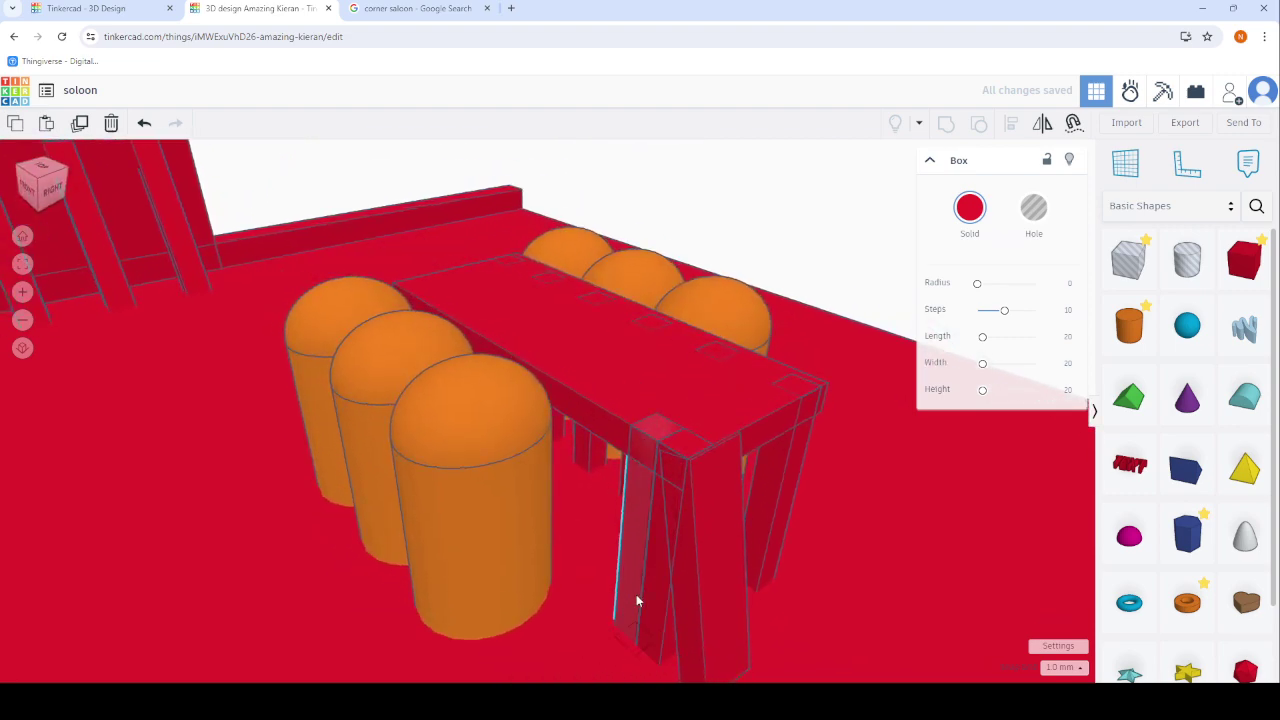
Paste another copy of the leg box while viewing the table from above.
left_click(591, 568)
right_click_drag(591, 568, 710, 582)
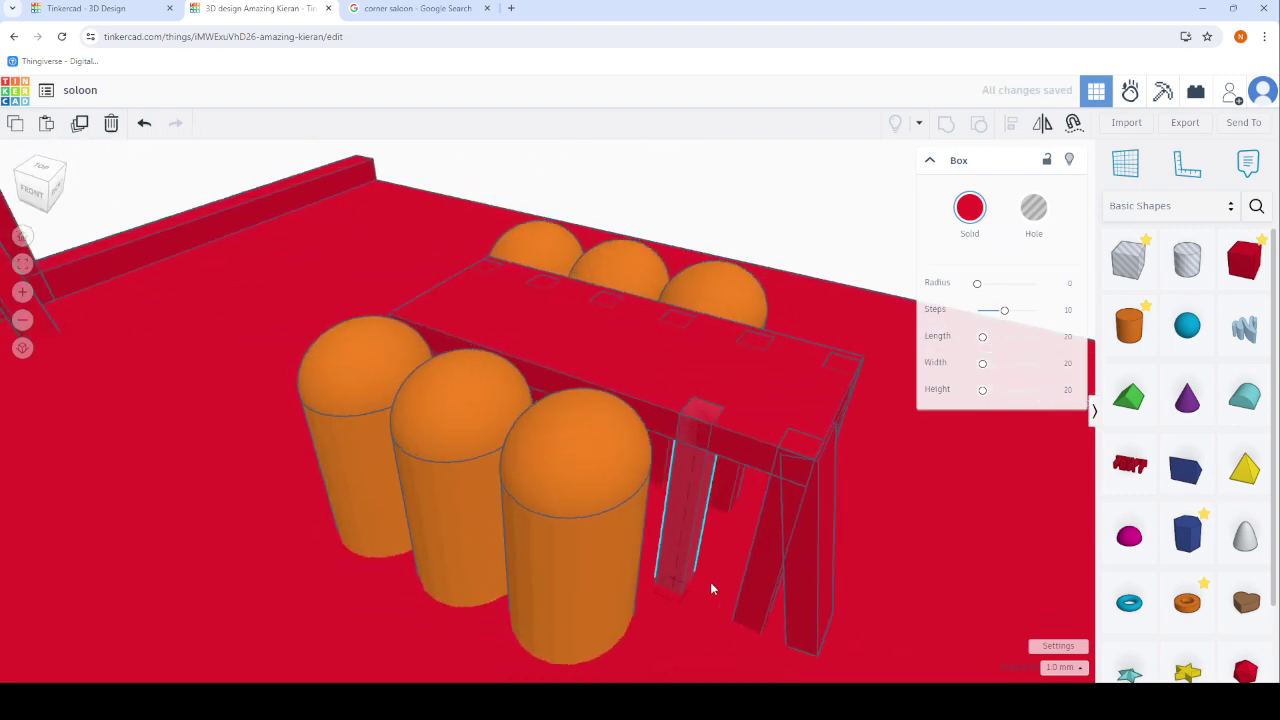
scroll(757, 559, "up", 5)
scroll(754, 531, "down", 5)
right_click_drag(643, 514, 377, 497)
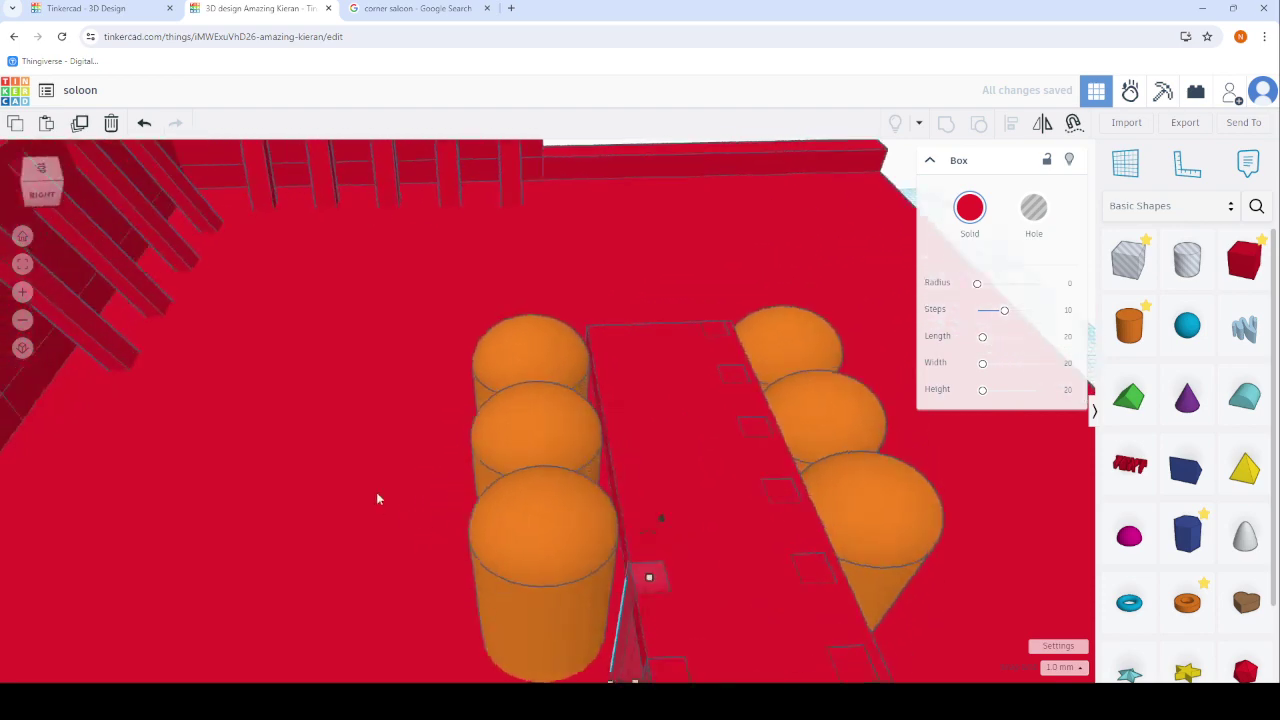
left_click(111, 122)
key("ctrl+v")
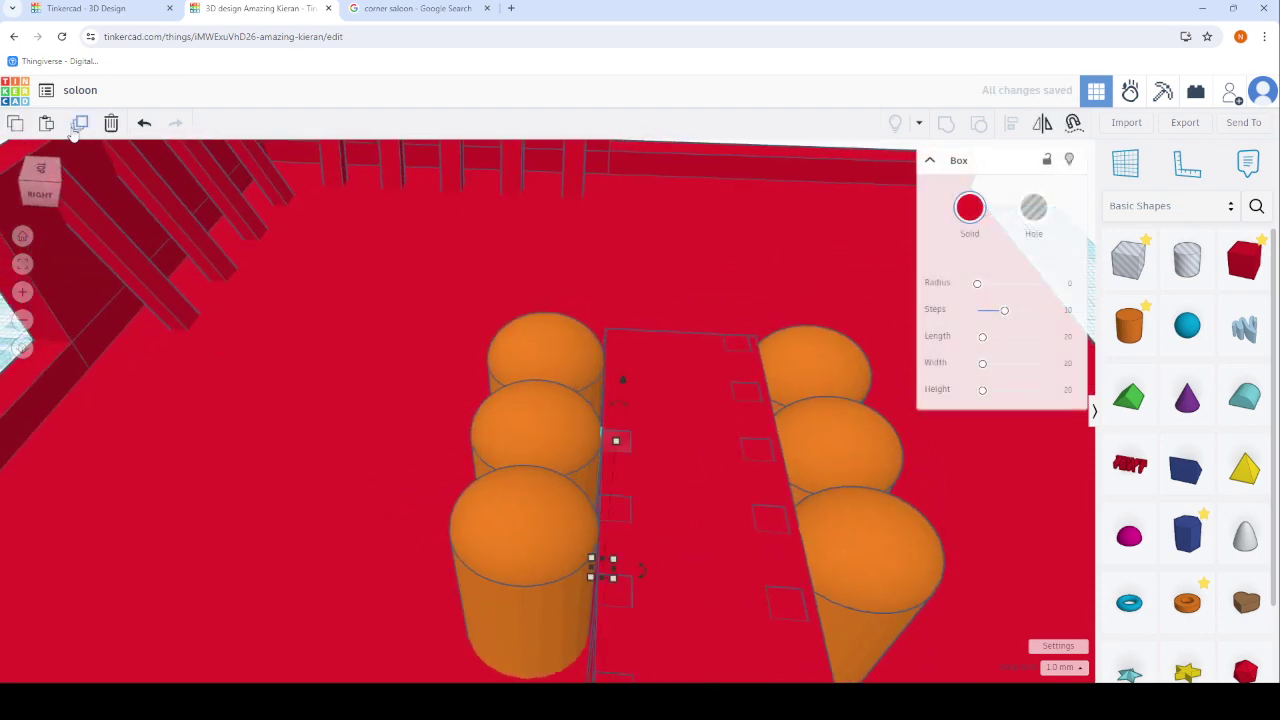
scroll(618, 230, "down", 2)
scroll(756, 295, "down", 3)
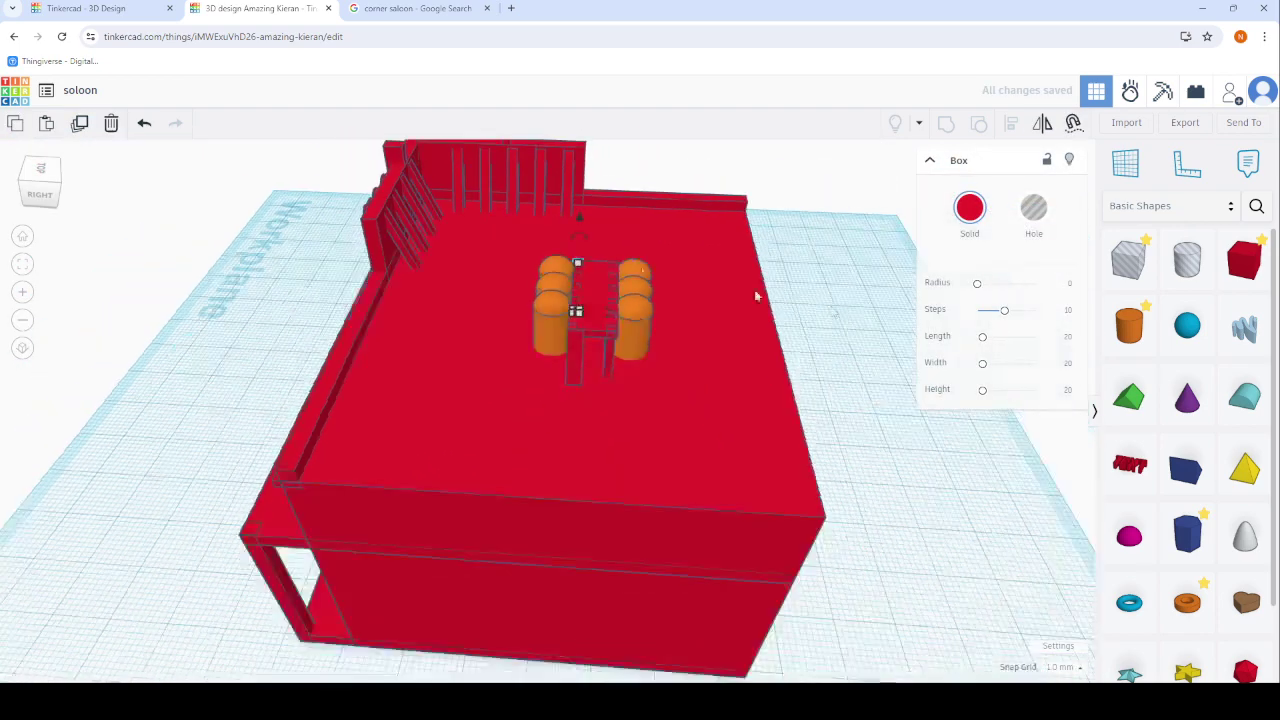
Shorten the porch's front corner post from 30 to 5 mm tall.
left_click(840, 241)
mouse_move(669, 194)
right_mouse_down()
mouse_move(510, 250)
mouse_move(452, 298)
mouse_move(651, 315)
mouse_move(568, 431)
mouse_move(586, 557)
right_mouse_up()
scroll(576, 401, "down", 3)
scroll(541, 511, "up", 3)
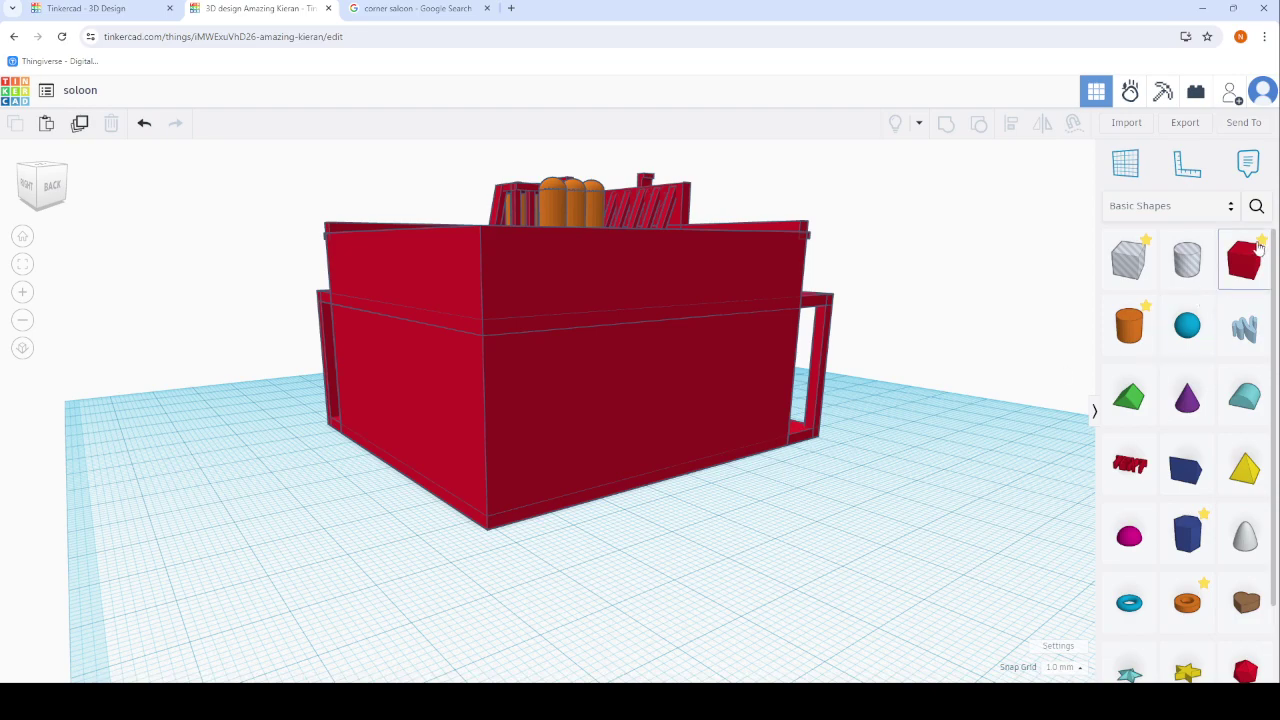
mouse_move(1049, 319)
right_mouse_down()
mouse_move(637, 363)
mouse_move(645, 345)
right_mouse_up()
scroll(645, 345, "up", 3)
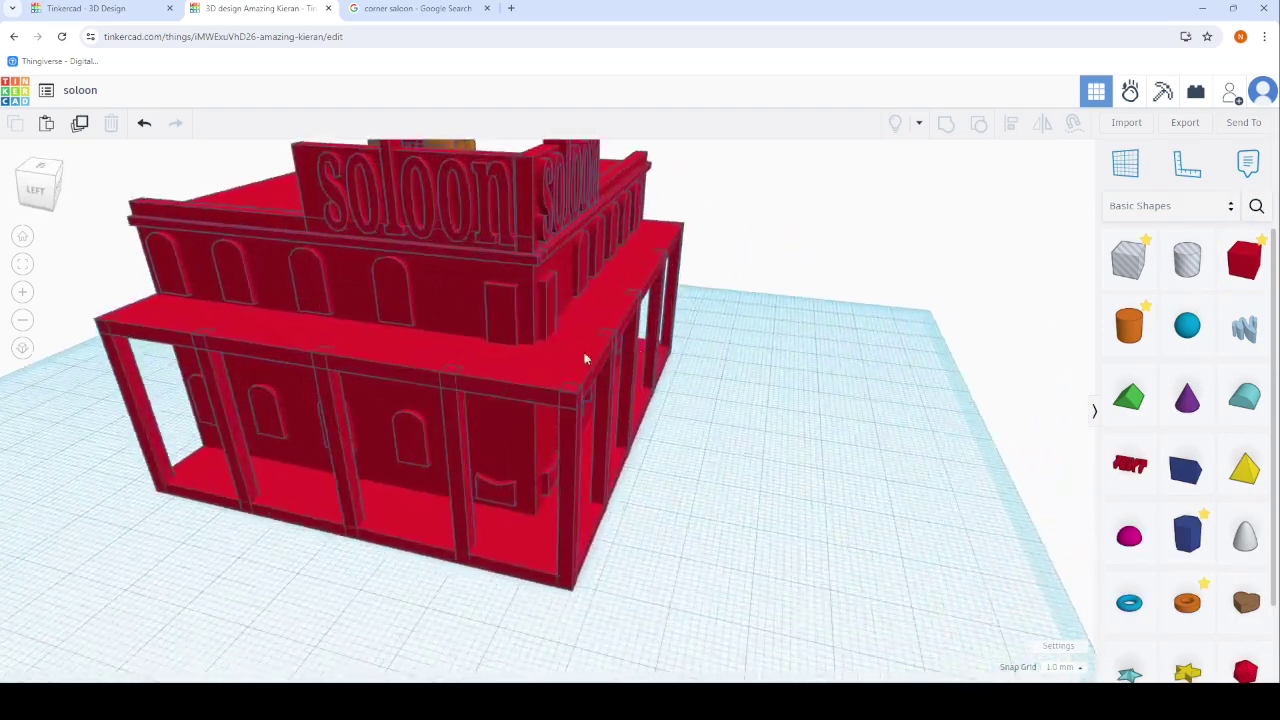
scroll(644, 511, "up", 2)
left_click(568, 513)
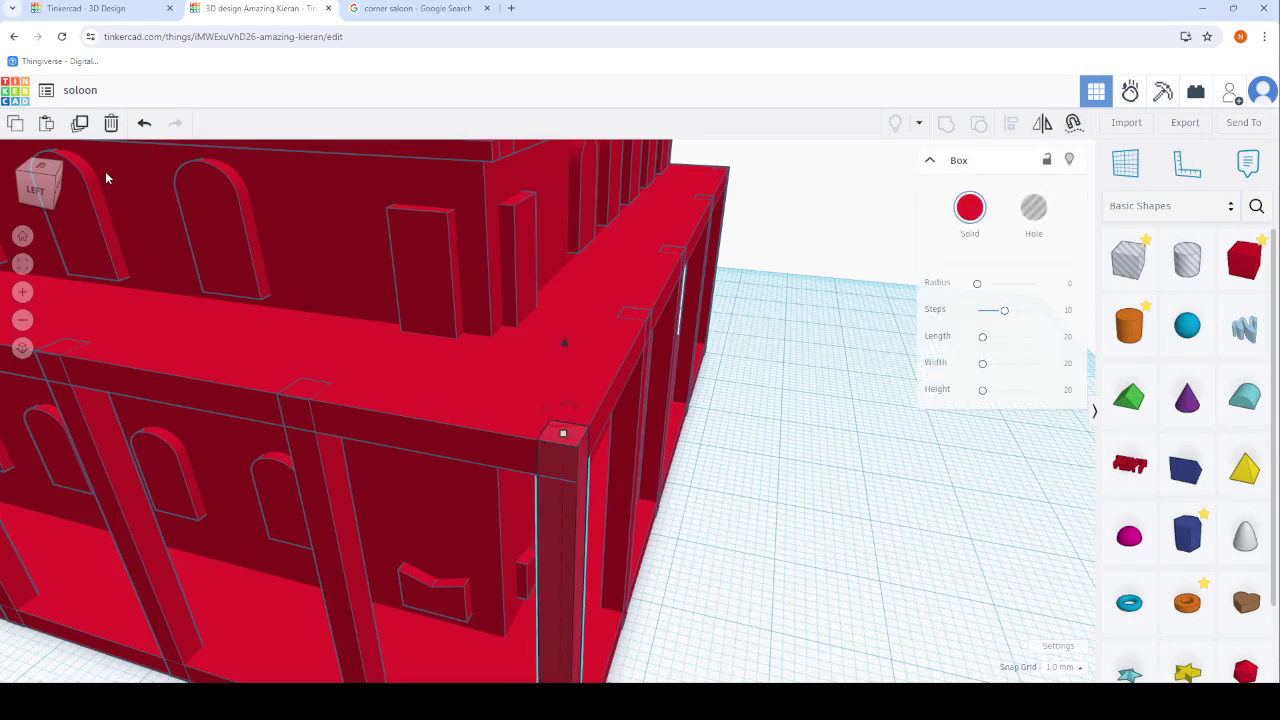
left_click(80, 123)
scroll(397, 443, "down", 2)
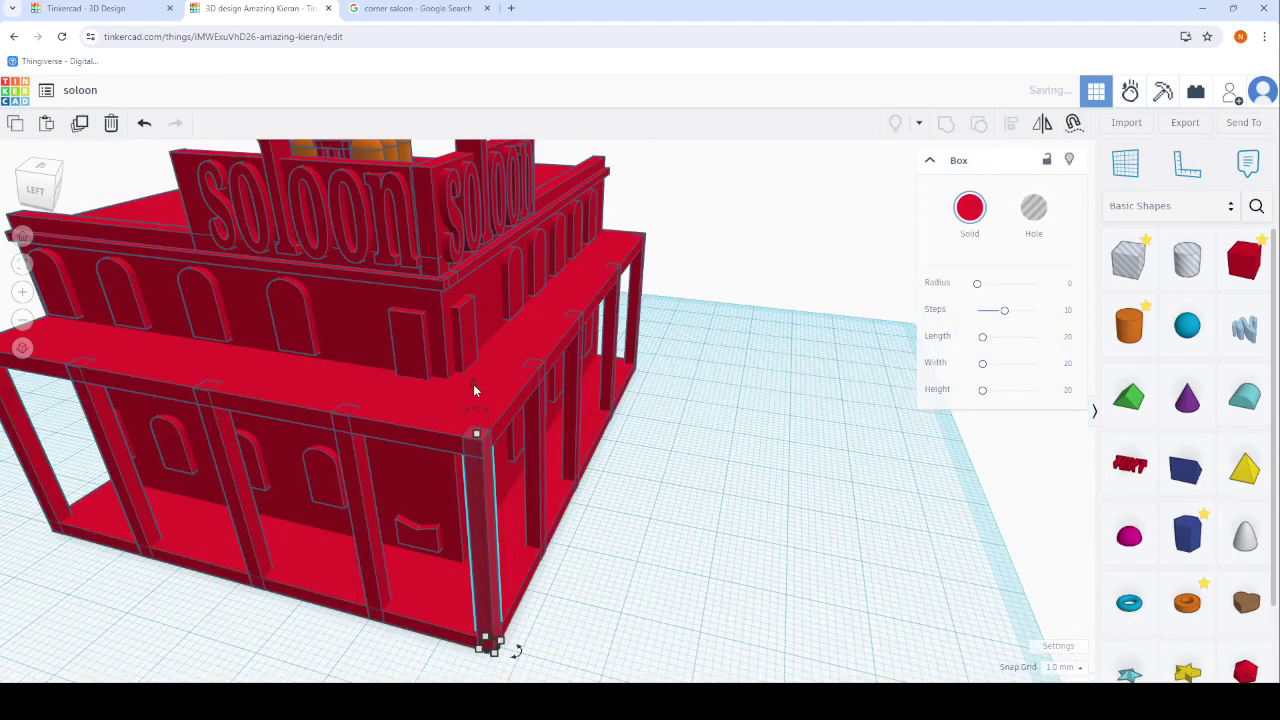
left_click_drag(476, 434, 381, 48)
scroll(541, 305, "down", 3)
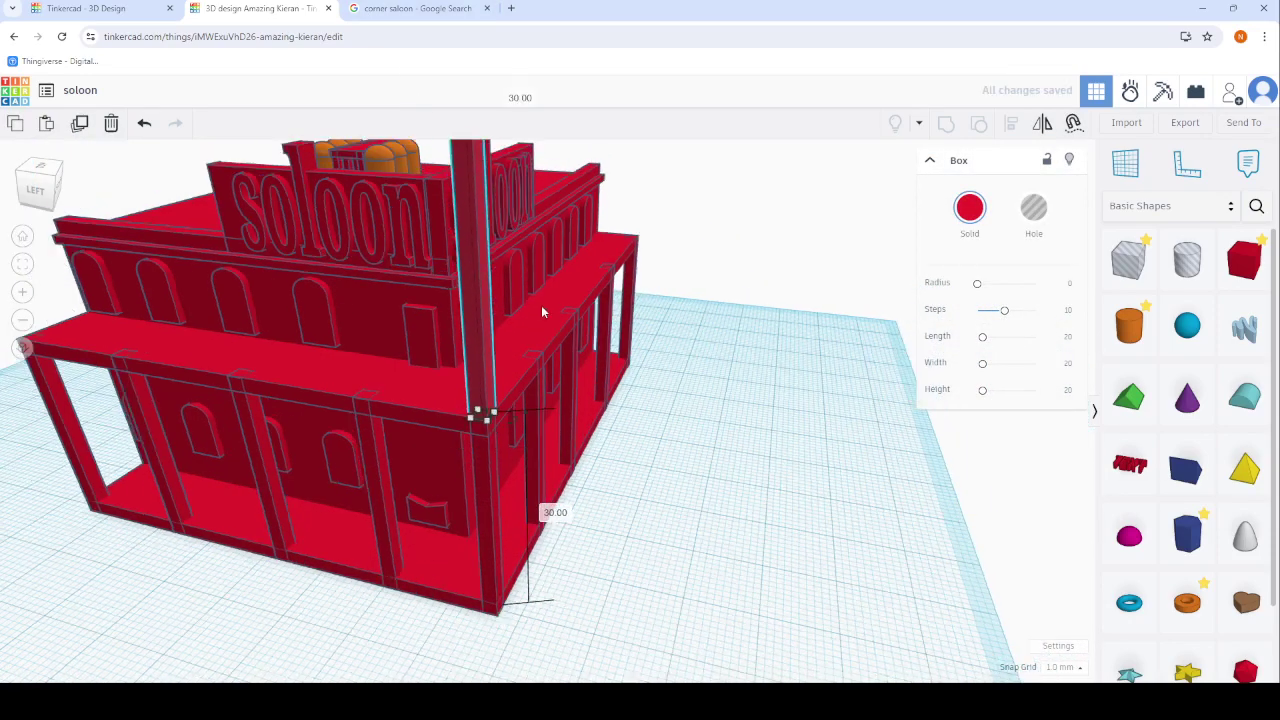
right_click_drag(541, 305, 522, 290)
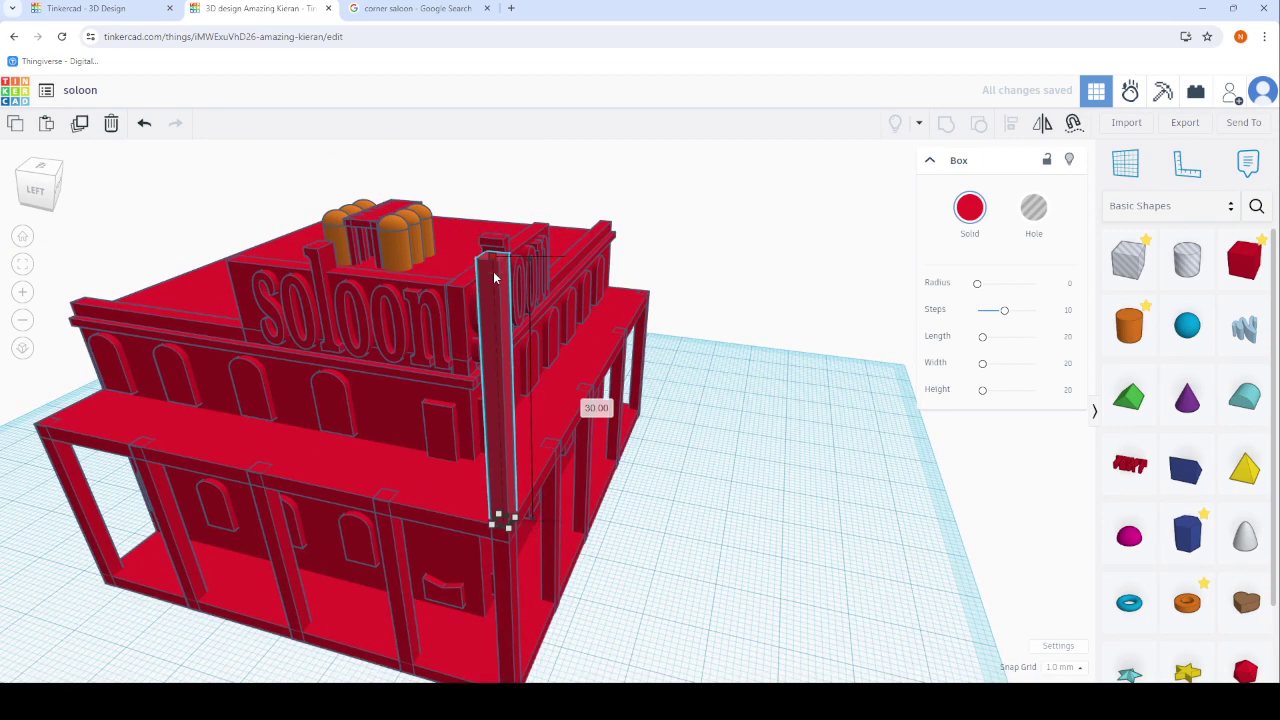
mouse_move(494, 277)
left_mouse_down()
mouse_move(531, 489)
mouse_move(672, 226)
left_mouse_up()
scroll(531, 511, "up", 2)
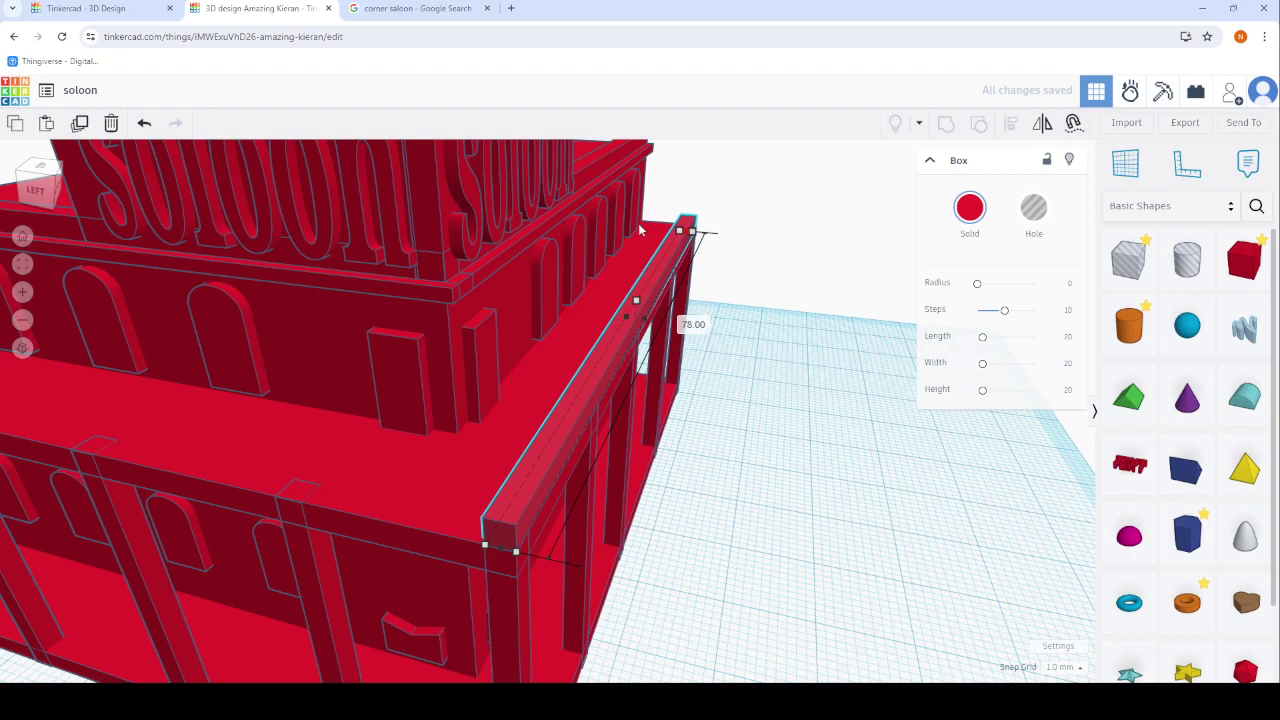
Duplicate the deck-edge railing beam and rotate the copy 90 degrees.
mouse_move(640, 229)
right_mouse_down()
mouse_move(846, 366)
mouse_move(551, 370)
right_mouse_up()
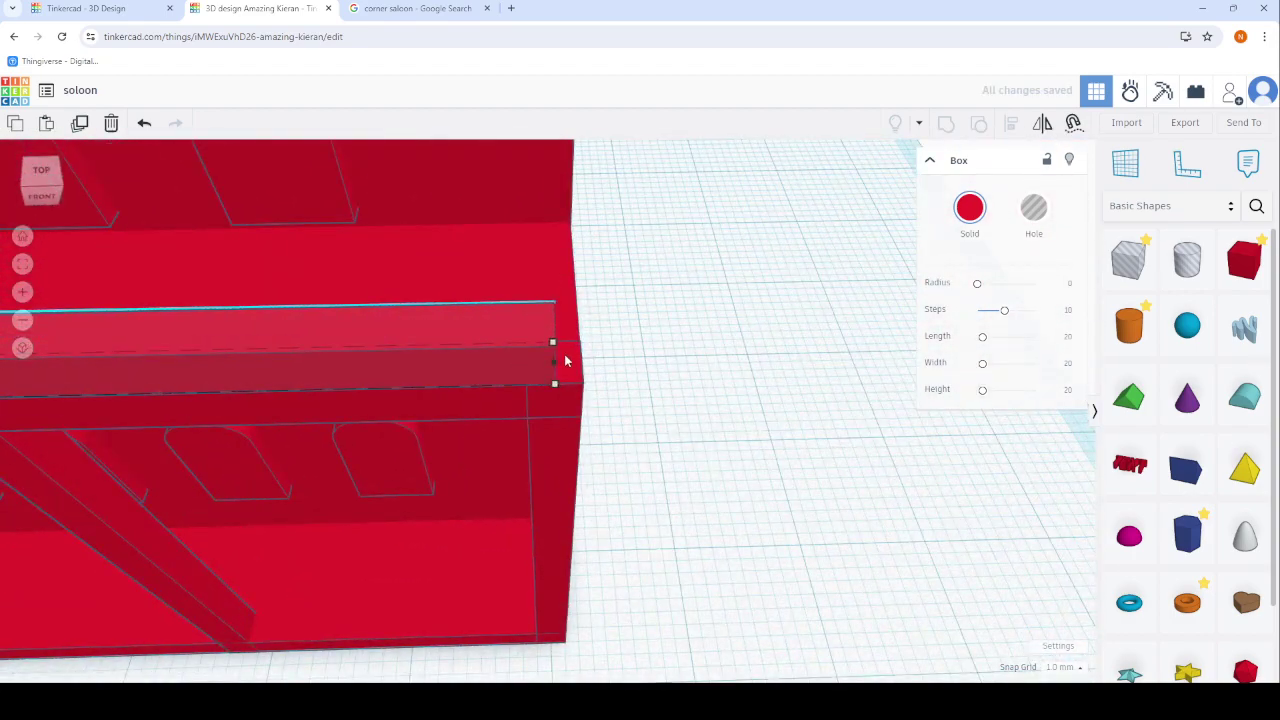
scroll(580, 368, "down", 2)
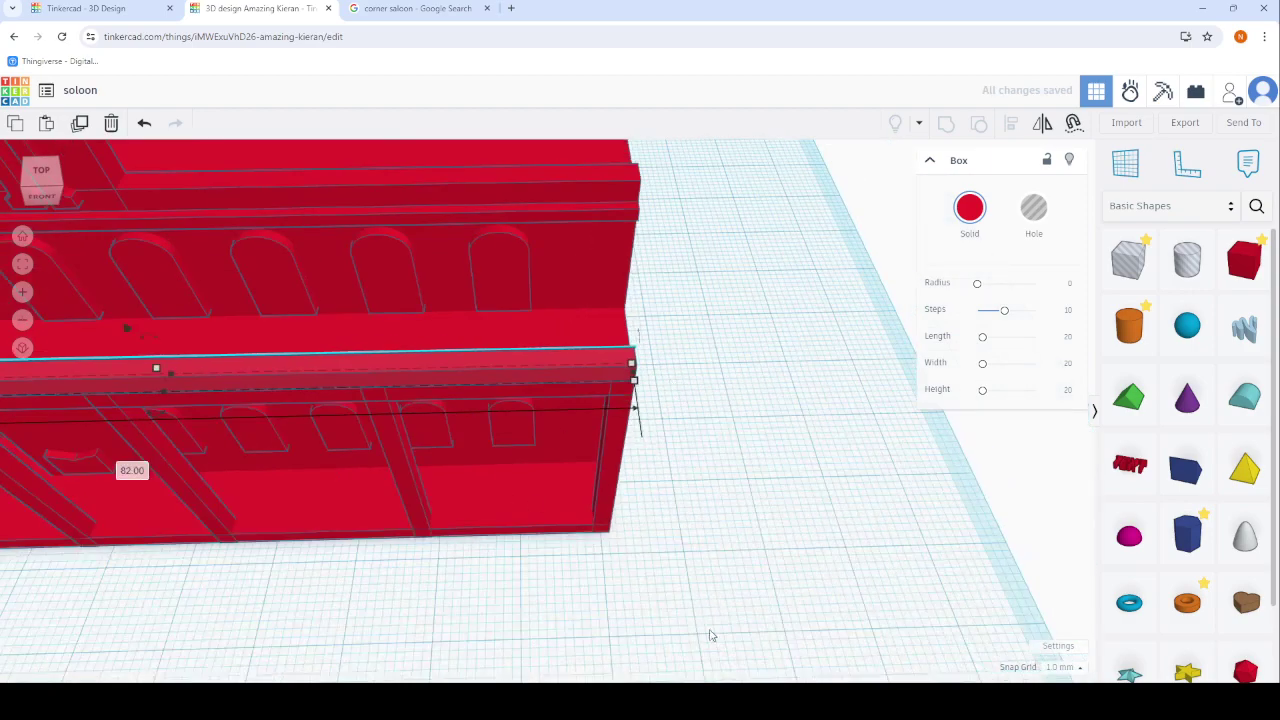
left_click(643, 599)
mouse_move(366, 549)
right_mouse_down()
mouse_move(309, 523)
mouse_move(666, 449)
mouse_move(532, 400)
right_mouse_up()
scroll(708, 455, "up", 3)
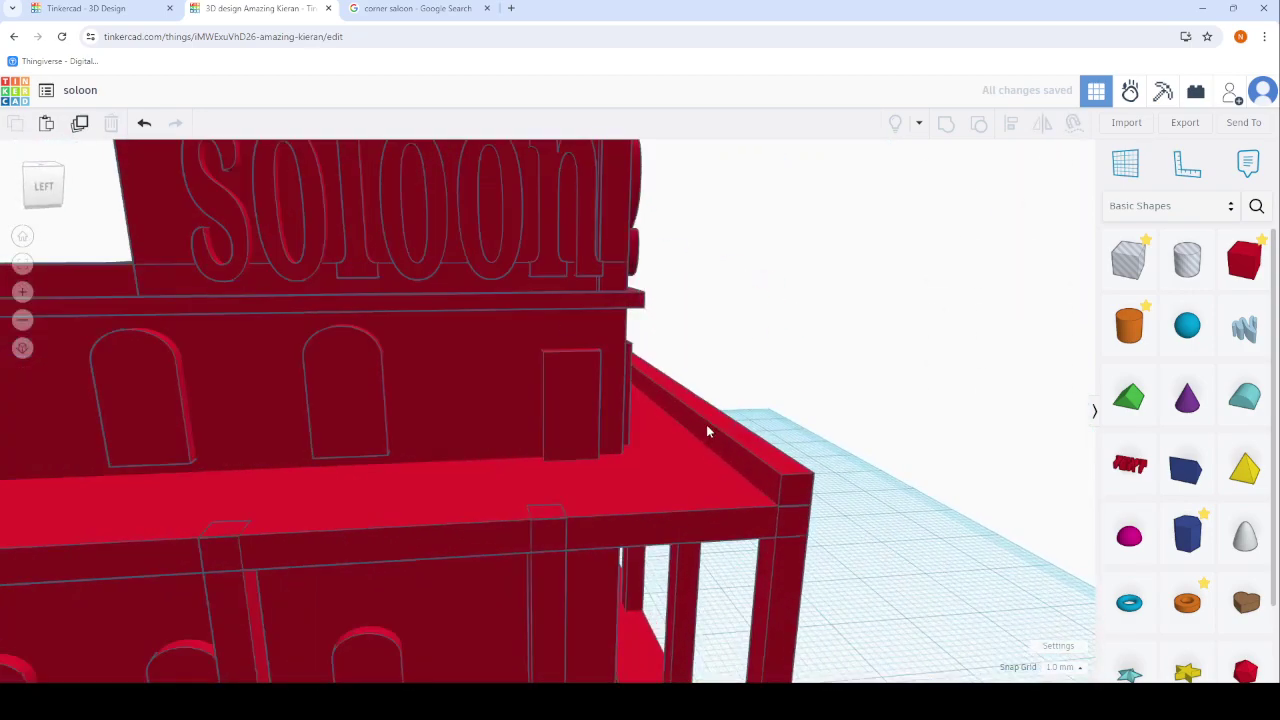
left_click(706, 431)
left_click(80, 124)
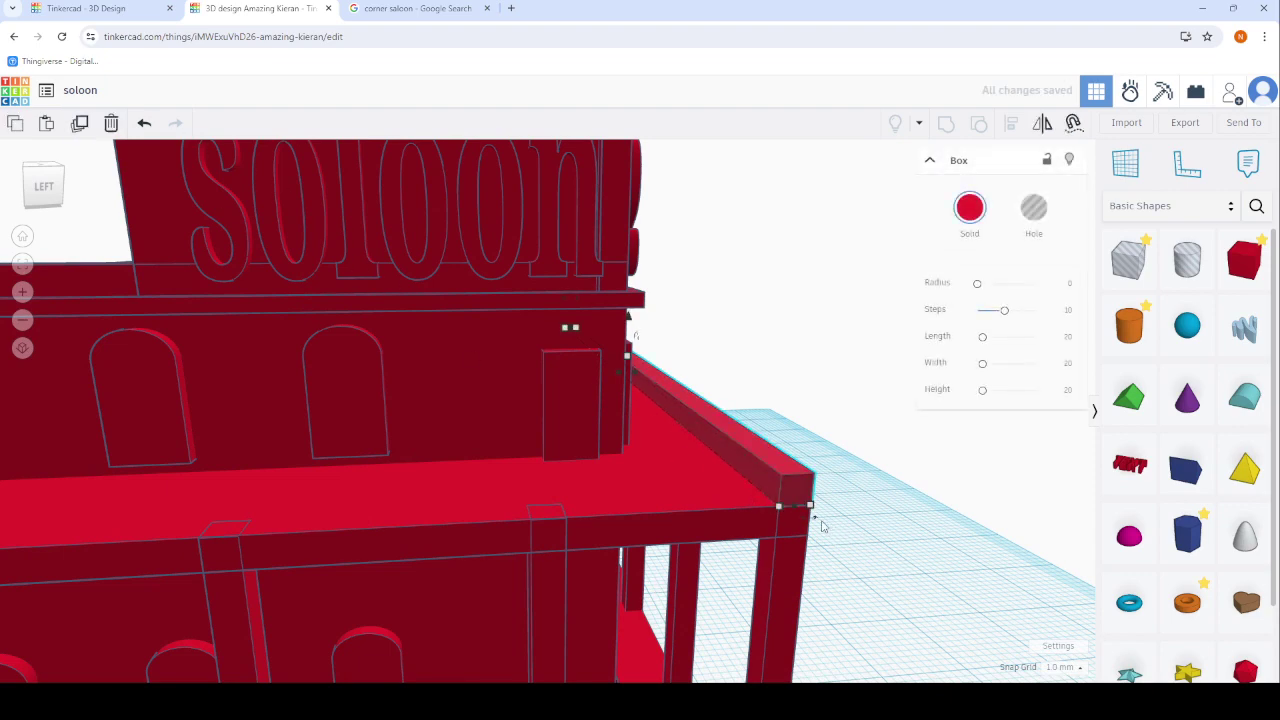
left_click_drag(820, 518, 876, 374)
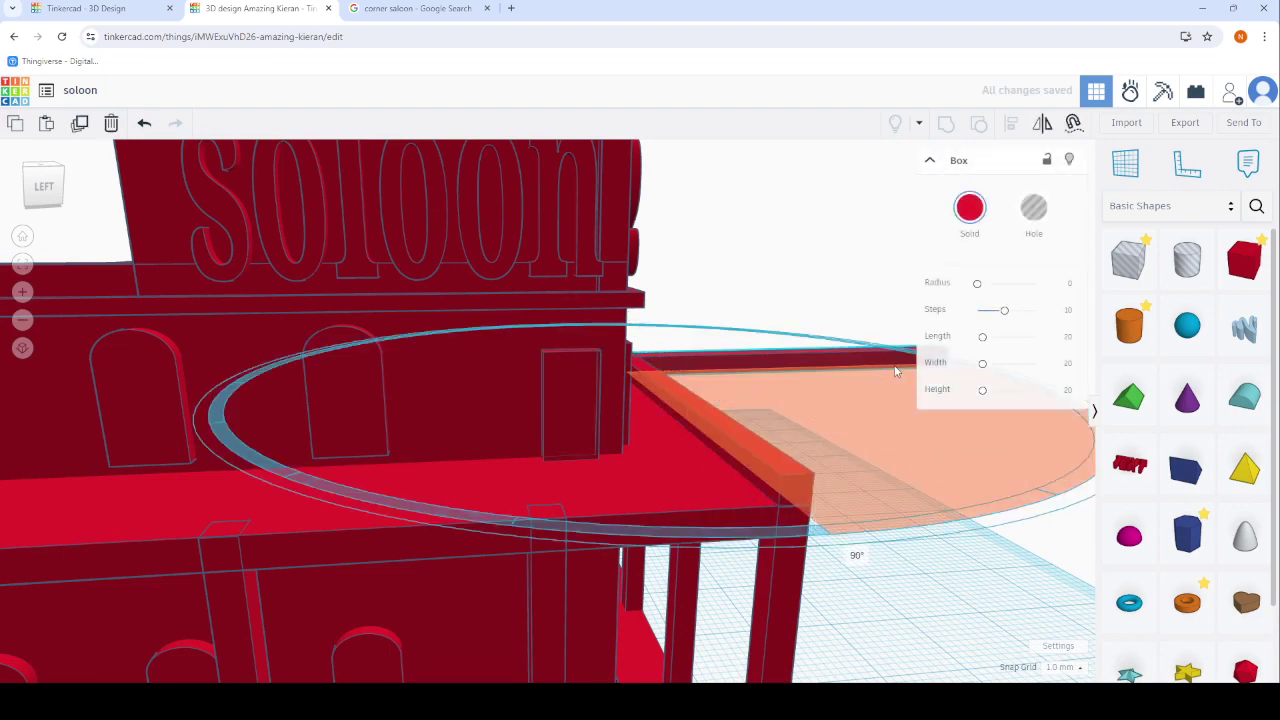
right_click_drag(895, 371, 791, 434)
Place the rotated beam on the deck's front edge and shorten it from 82 to 70.
scroll(891, 297, "down", 5)
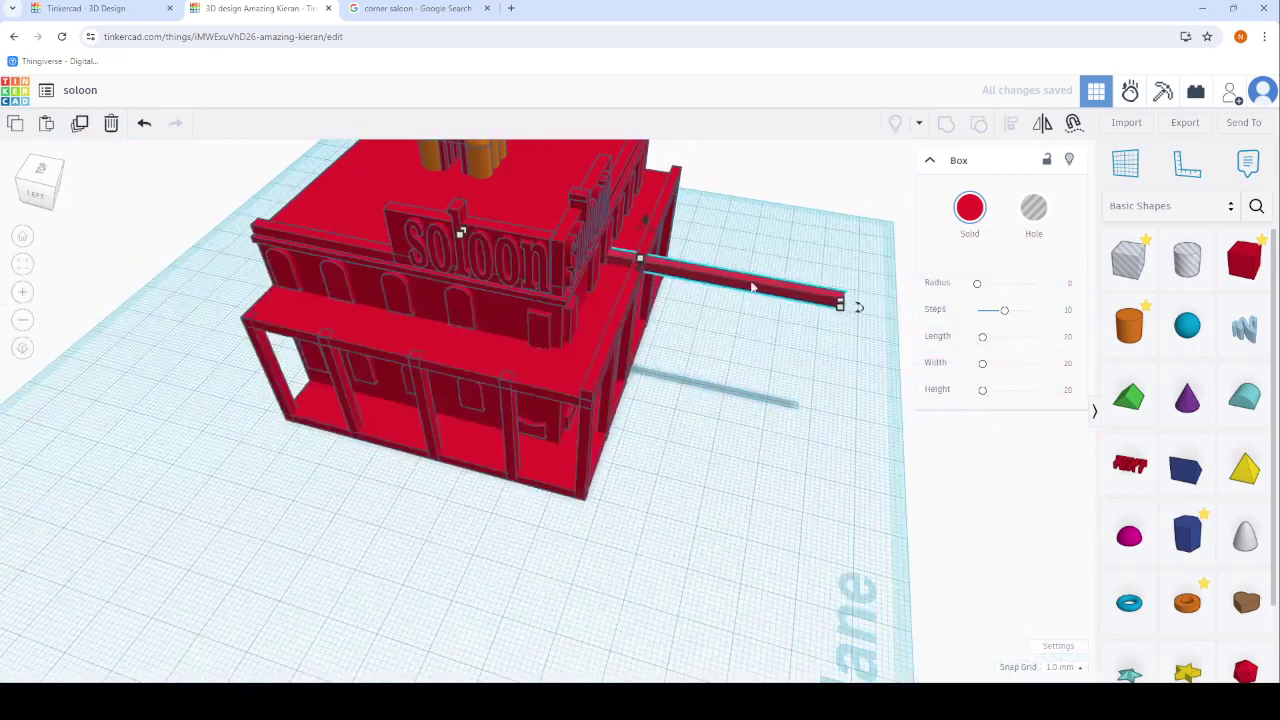
left_click_drag(752, 288, 496, 376)
scroll(180, 307, "up", 3)
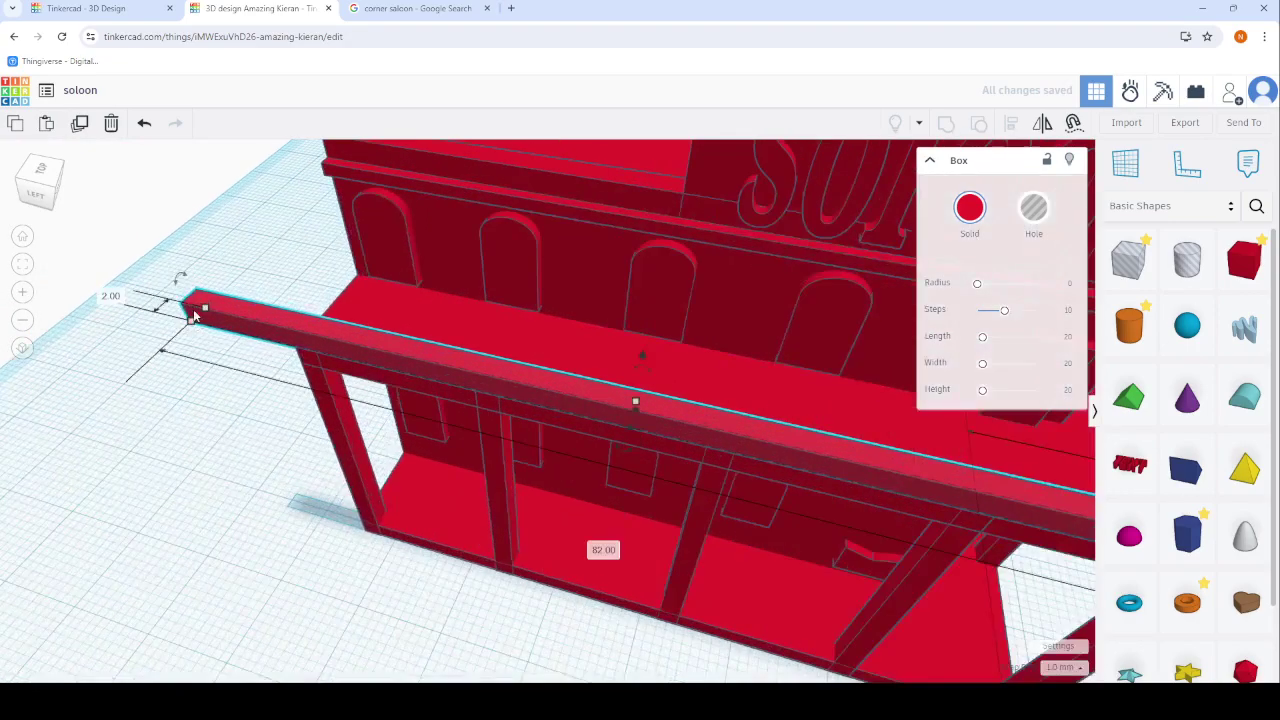
left_click_drag(195, 315, 313, 340)
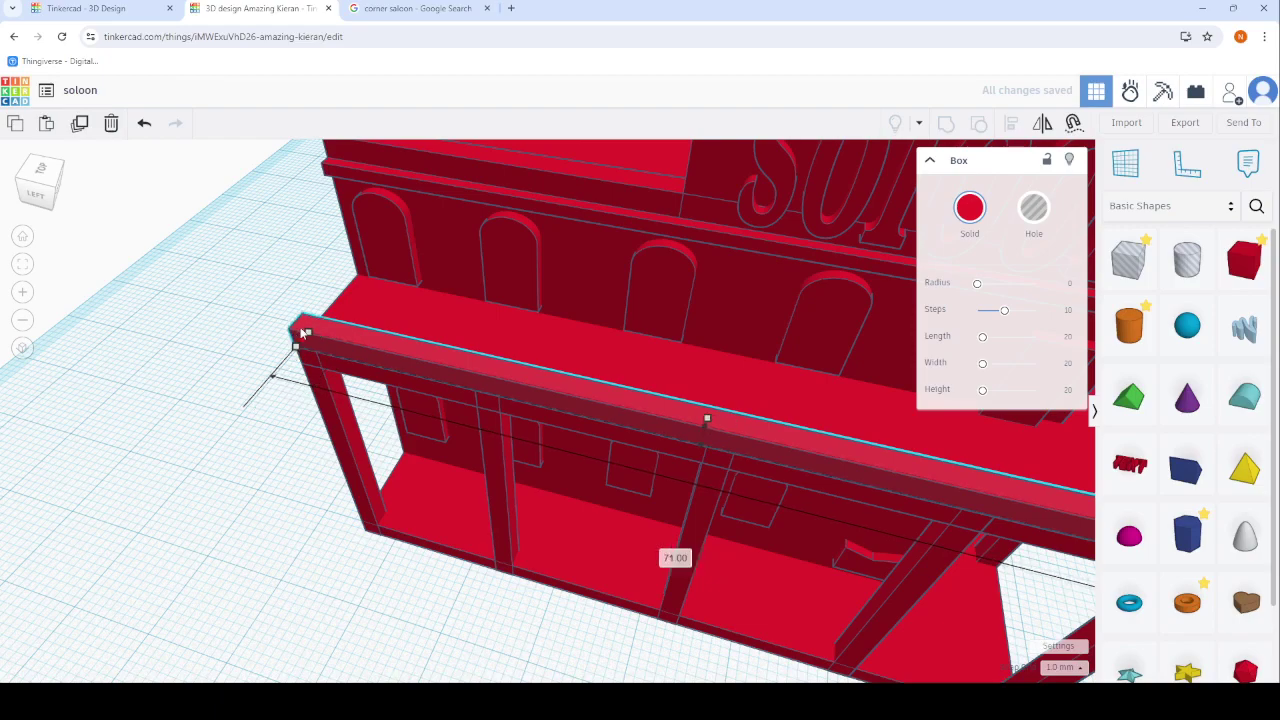
left_click(237, 315)
scroll(237, 315, "down", 5)
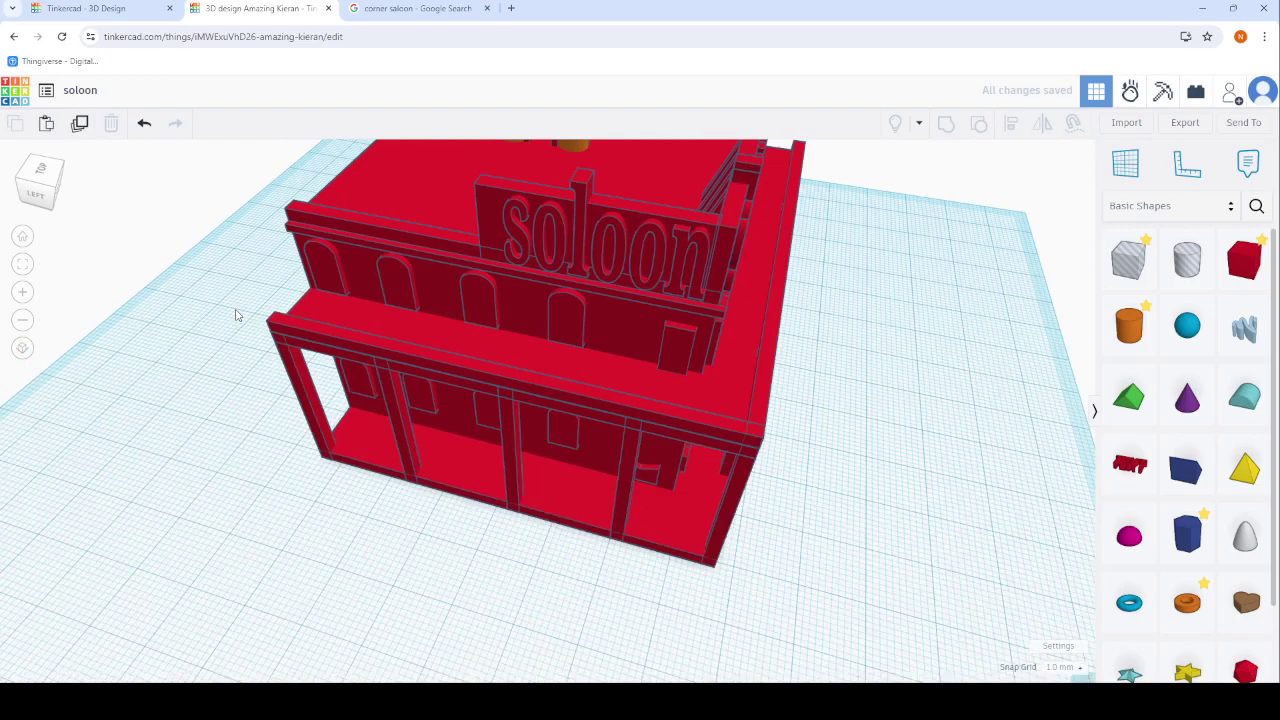
mouse_move(240, 314)
right_mouse_down()
mouse_move(447, 380)
mouse_move(585, 402)
mouse_move(354, 377)
mouse_move(634, 414)
mouse_move(666, 434)
mouse_move(634, 448)
right_mouse_up()
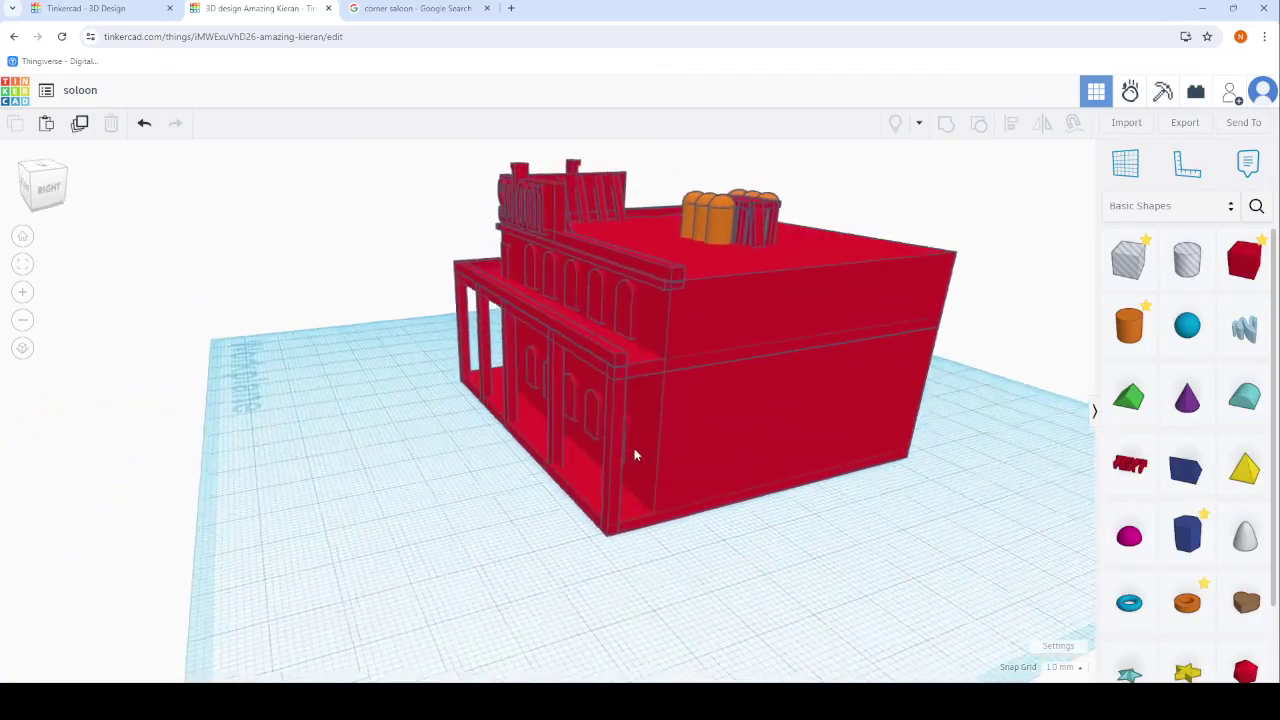
Lower the awning beam from the porch top down to the porch's front base.
scroll(634, 448, "up", 2)
scroll(677, 367, "up", 2)
mouse_move(360, 484)
right_mouse_down()
mouse_move(466, 430)
mouse_move(529, 346)
mouse_move(522, 330)
right_mouse_up()
left_click(522, 330)
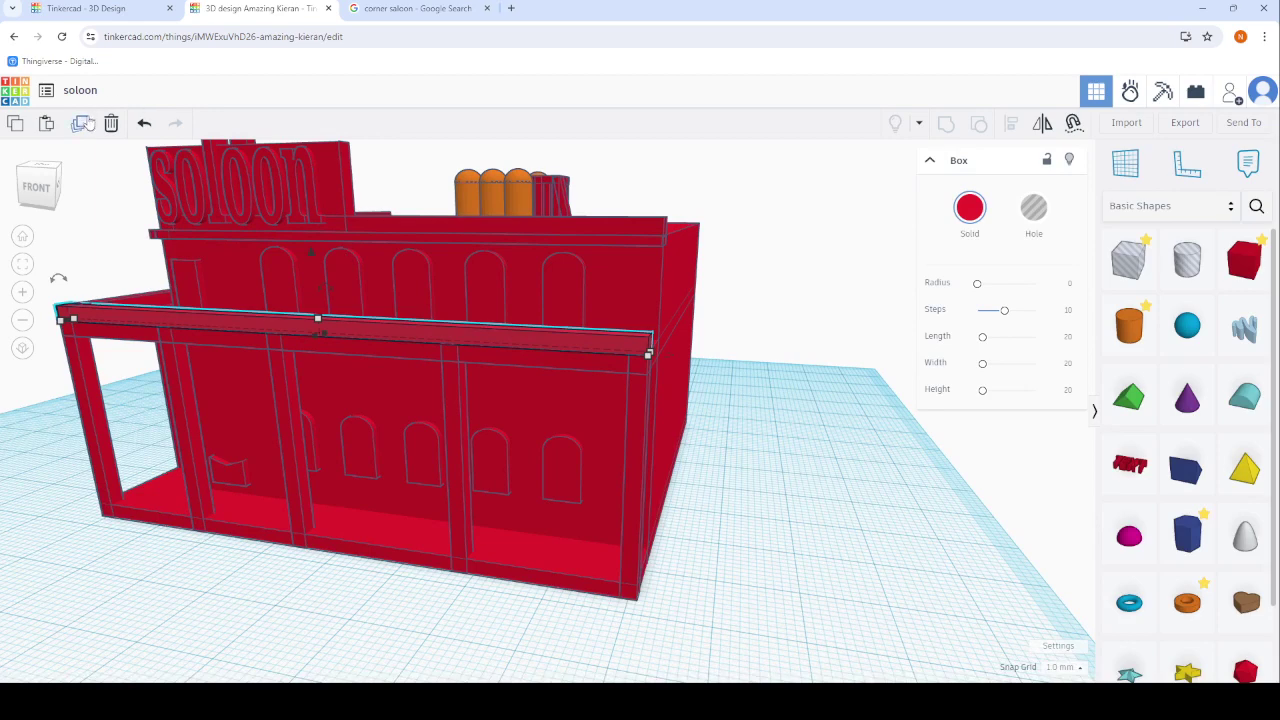
left_click(308, 269)
left_click(273, 309)
left_click_drag(314, 328, 318, 480)
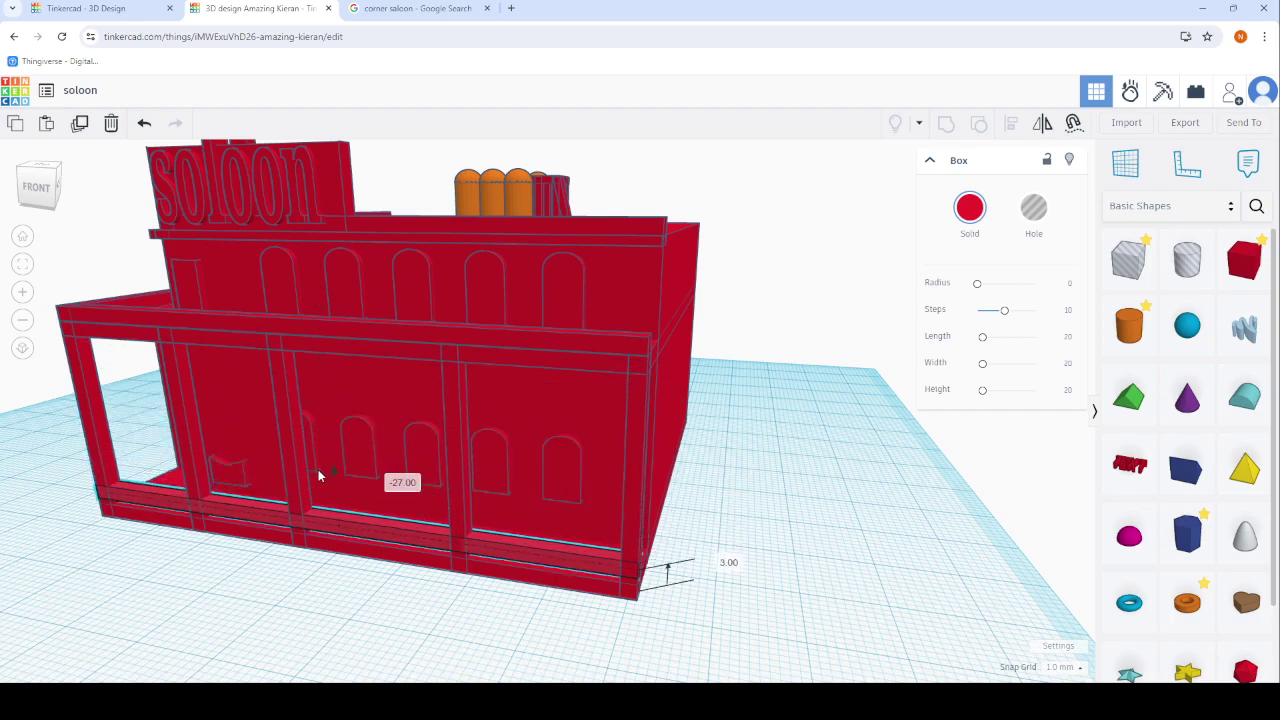
left_click(770, 577)
Raise the upper deck's top front rail from 2 to 3 mm tall.
right_click_drag(770, 577, 470, 600)
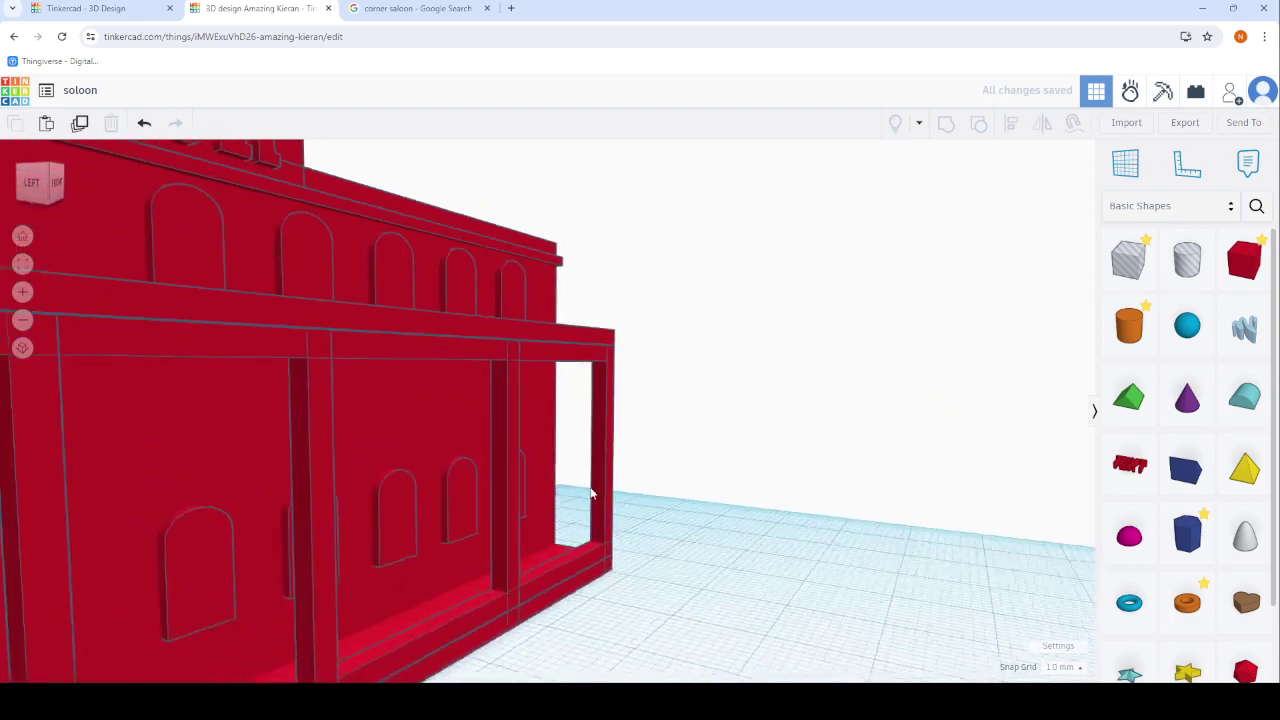
scroll(514, 550, "up", 5)
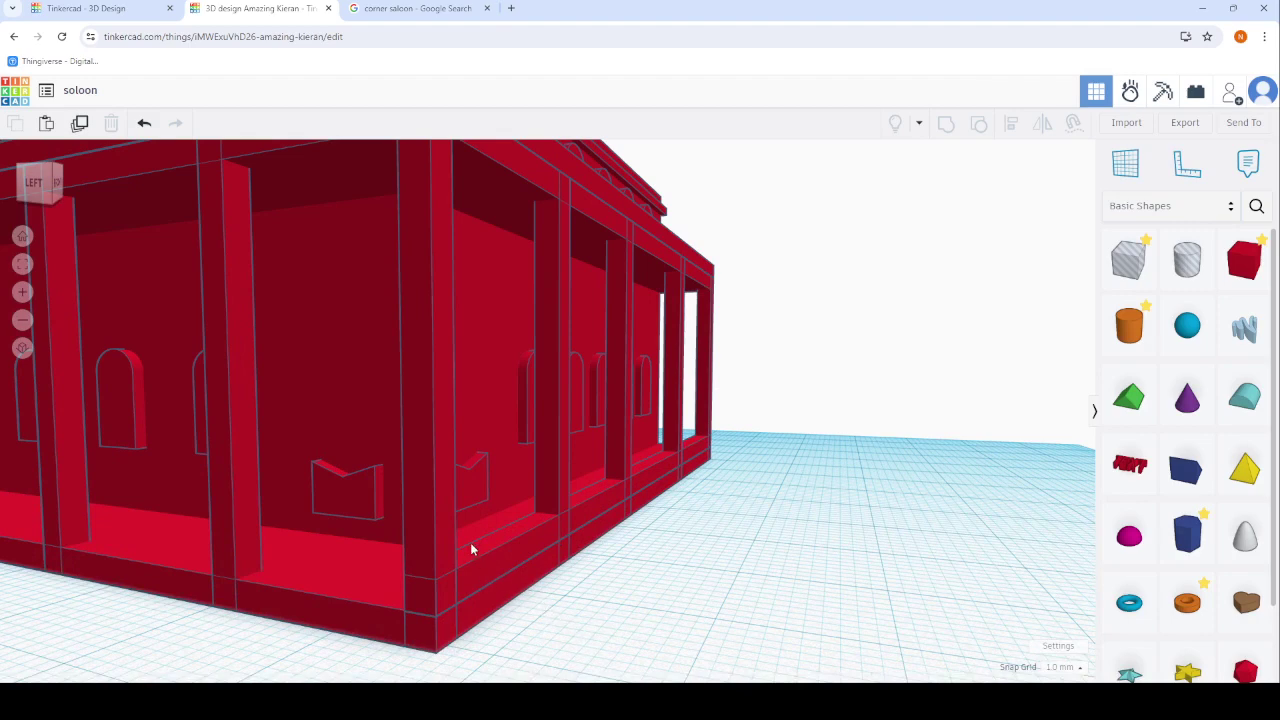
left_click(483, 552)
scroll(483, 555, "up", 5)
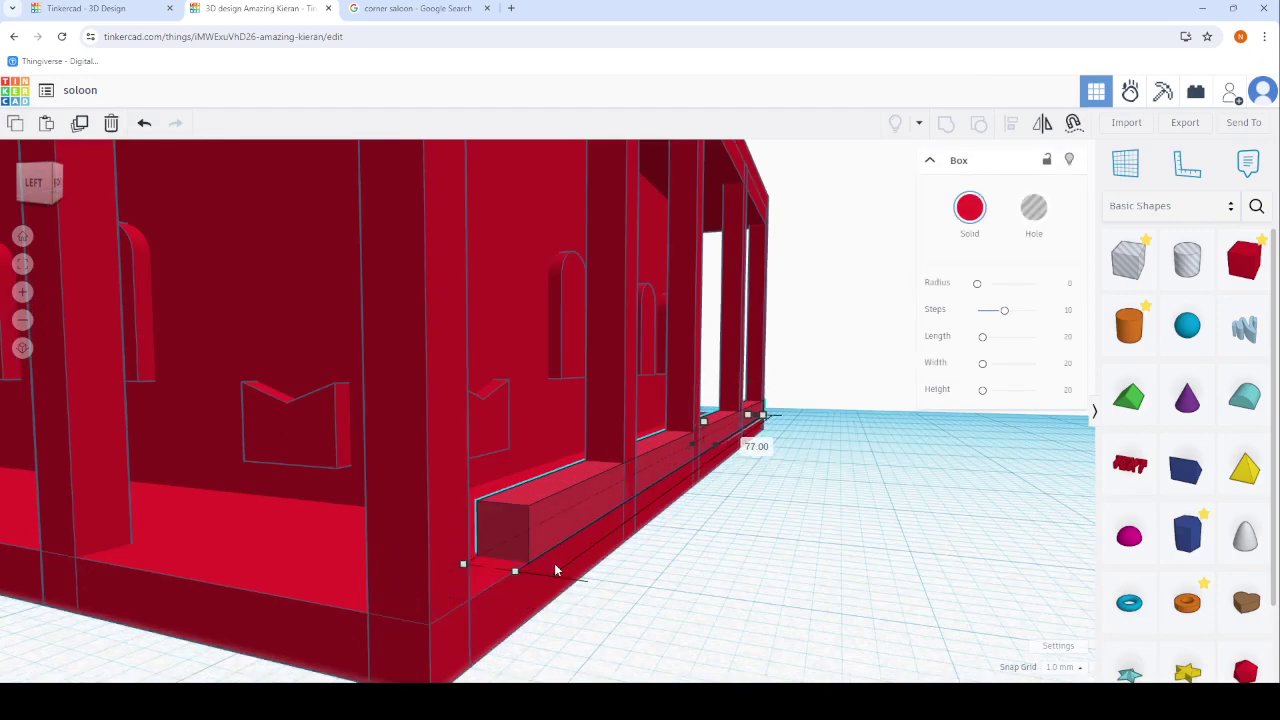
scroll(557, 570, "down", 5)
mouse_move(720, 529)
right_mouse_down()
mouse_move(737, 569)
mouse_move(699, 550)
right_mouse_up()
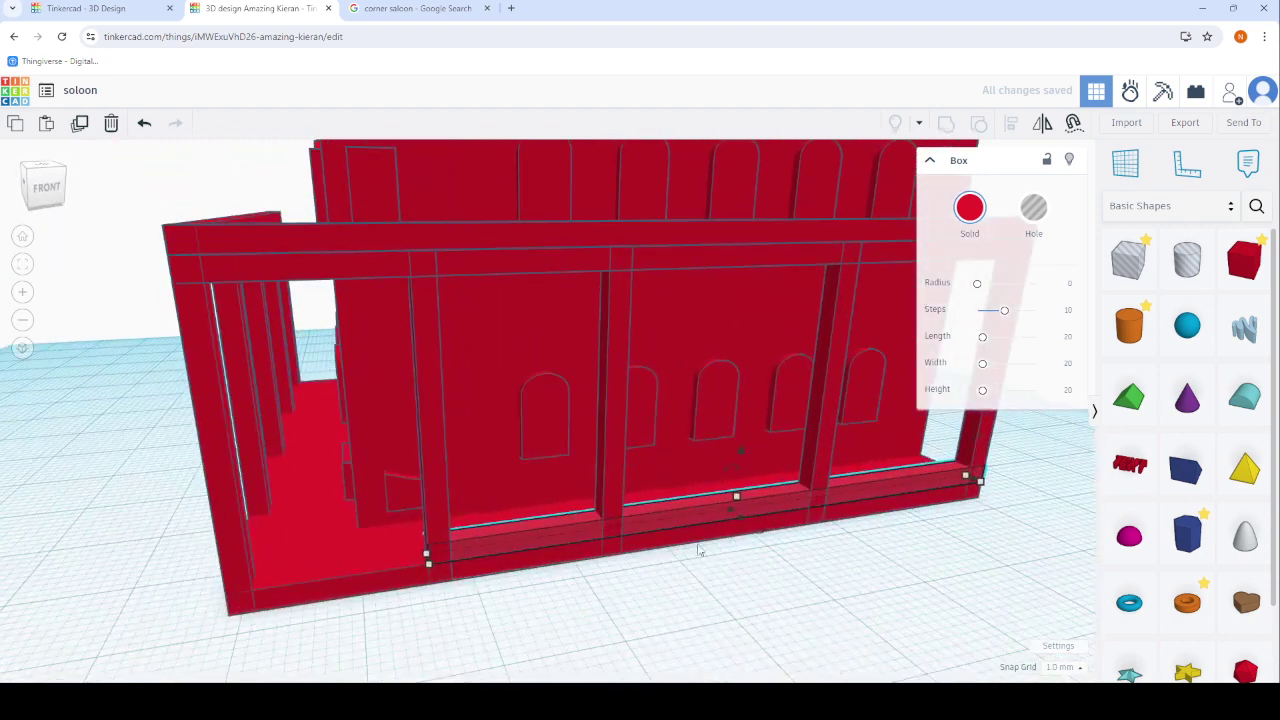
scroll(720, 525, "up", 2)
scroll(739, 490, "up", 2)
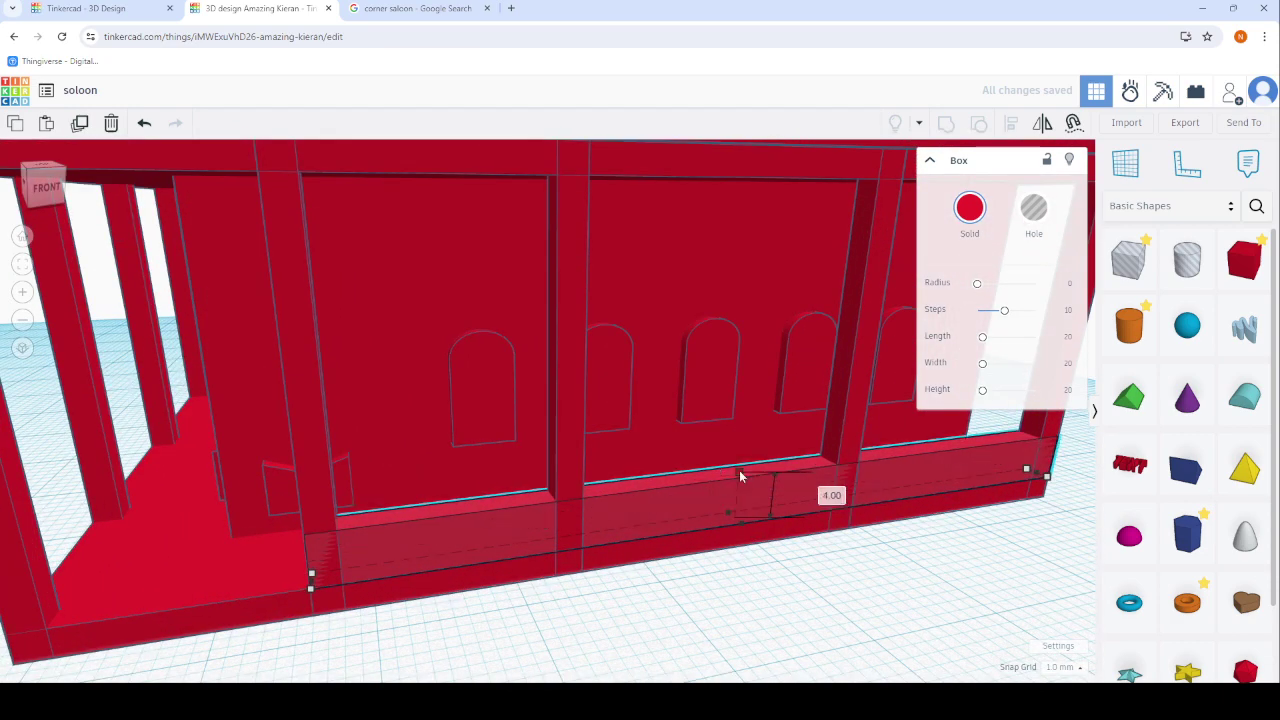
scroll(767, 588, "down", 3)
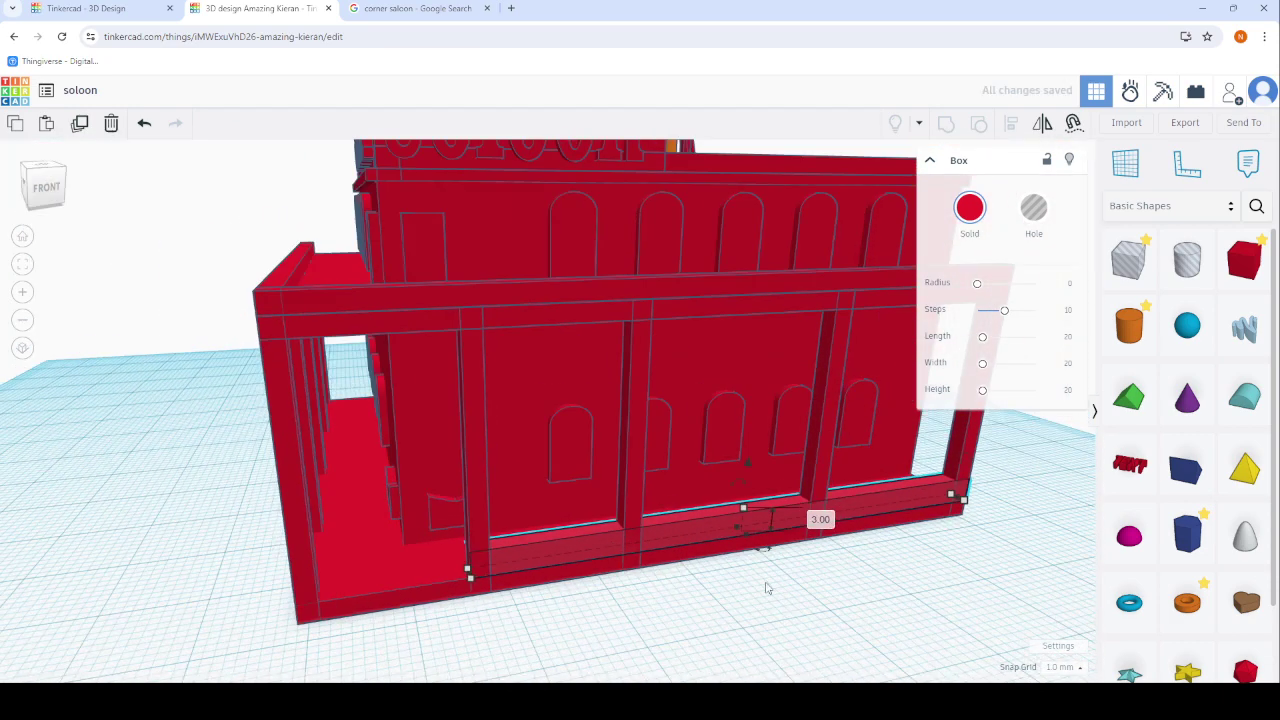
left_click(793, 624)
left_click(600, 276)
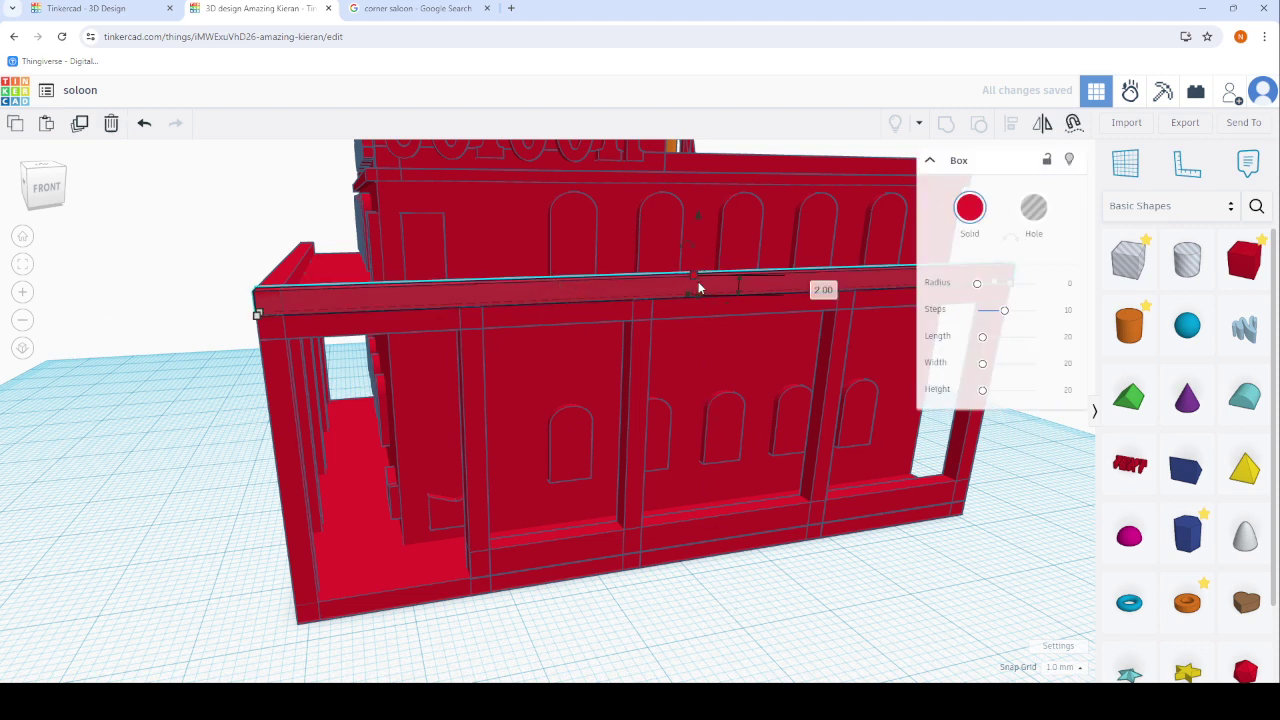
left_click_drag(698, 283, 695, 275)
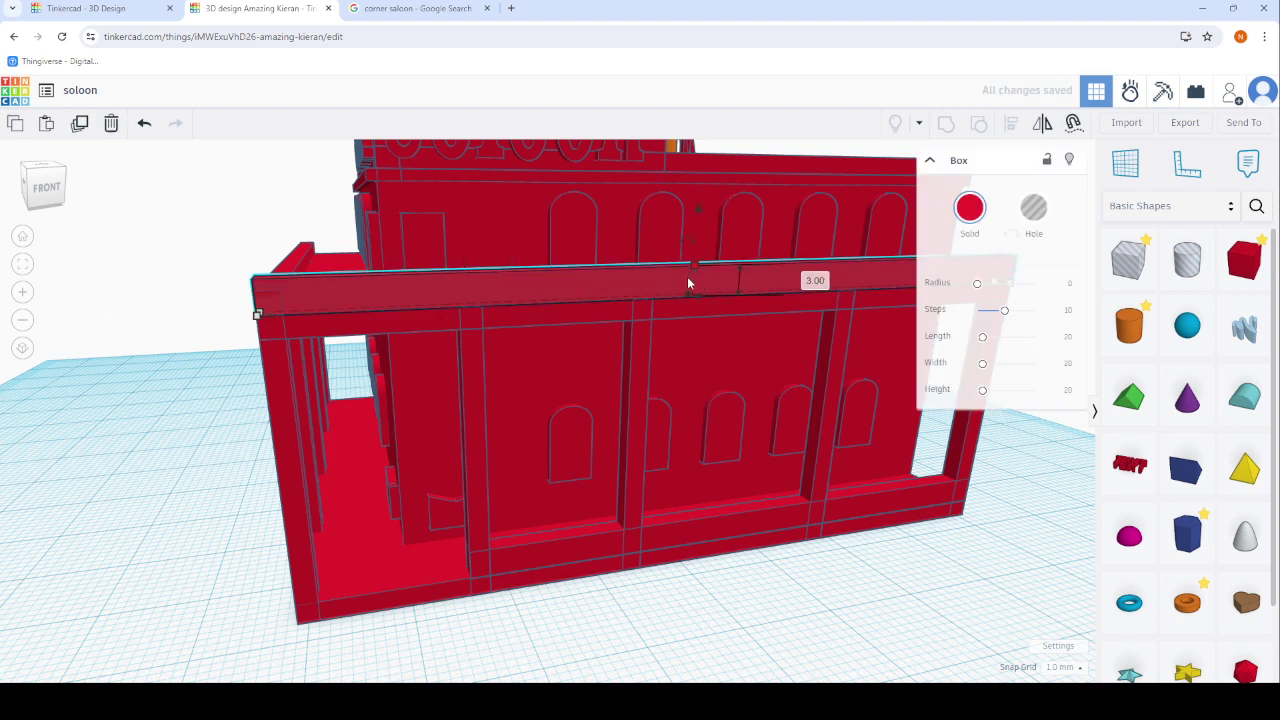
Move a beam to the deck's right corner and shorten it into a short corner block.
mouse_move(687, 276)
right_mouse_down()
mouse_move(611, 339)
mouse_move(520, 376)
right_mouse_up()
scroll(205, 387, "up", 1)
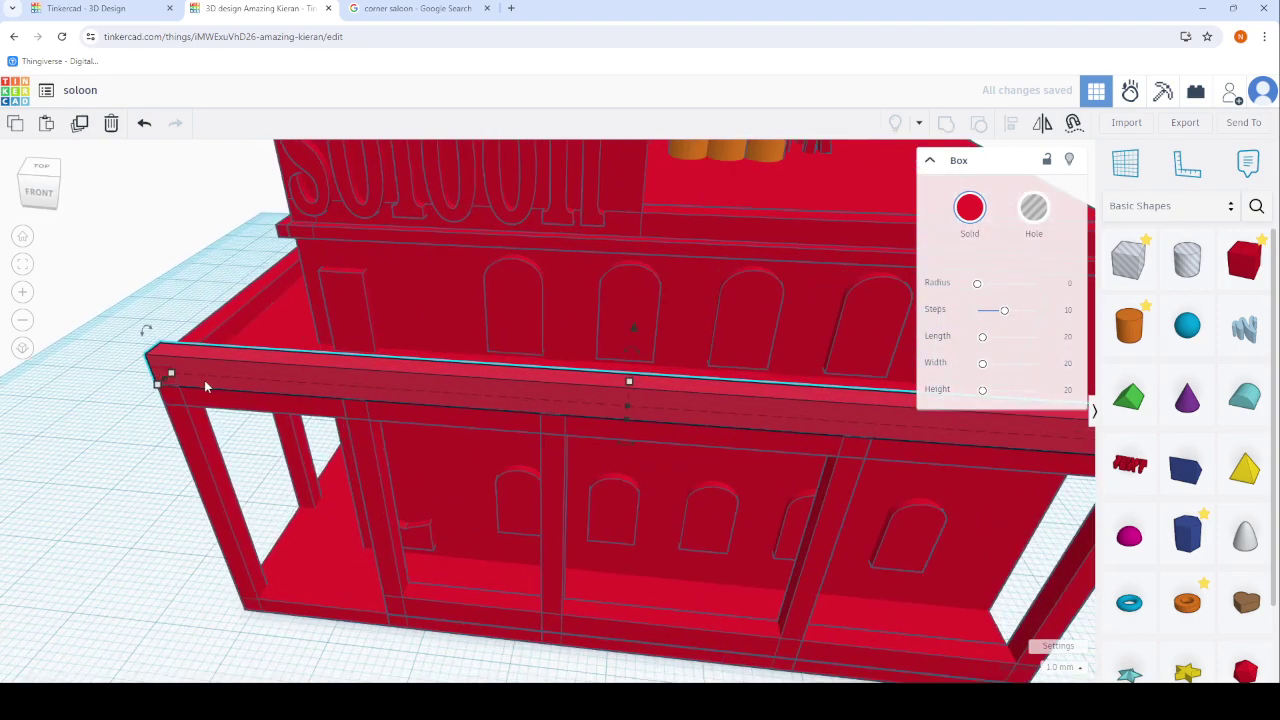
left_click_drag(173, 384, 743, 441)
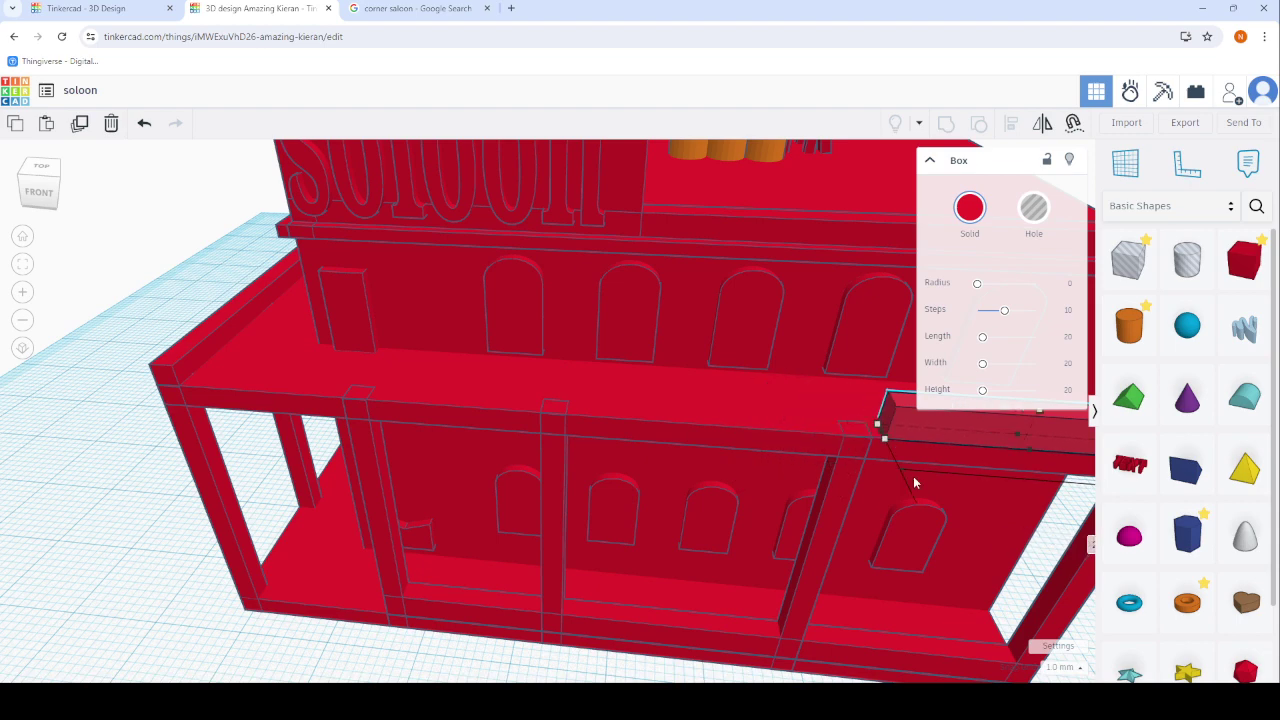
key("f")
left_click_drag(190, 470, 854, 558)
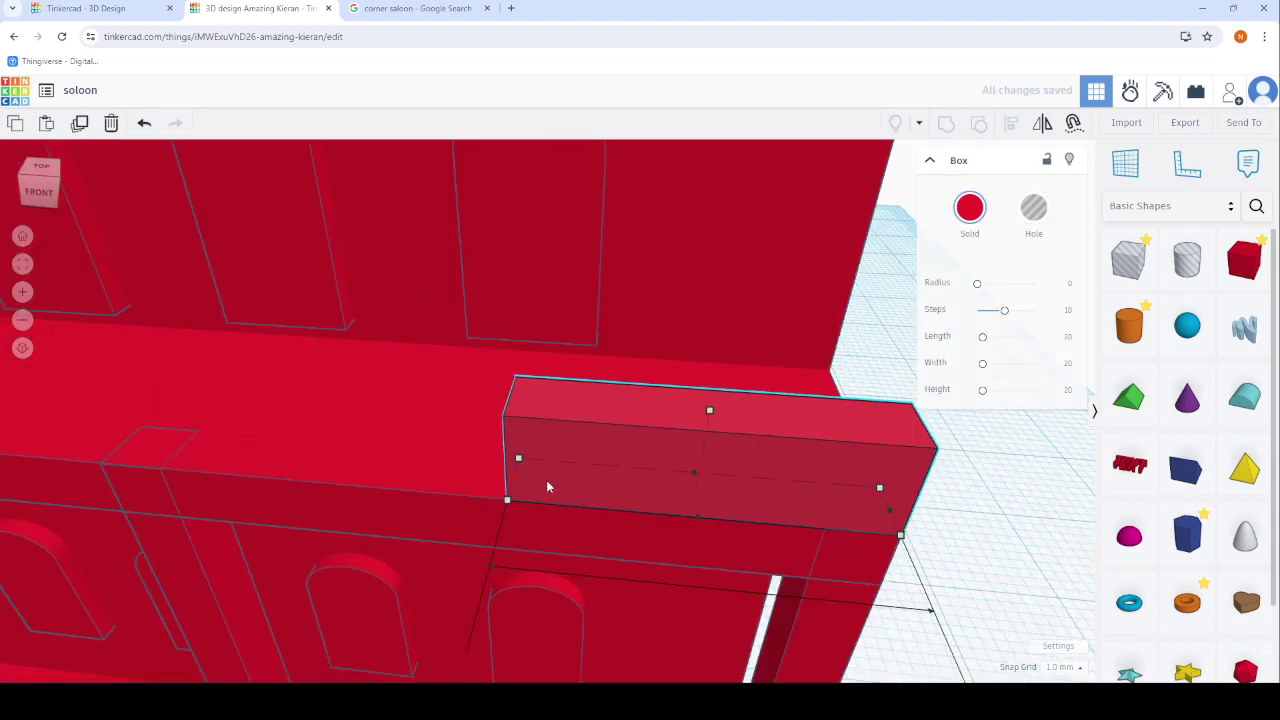
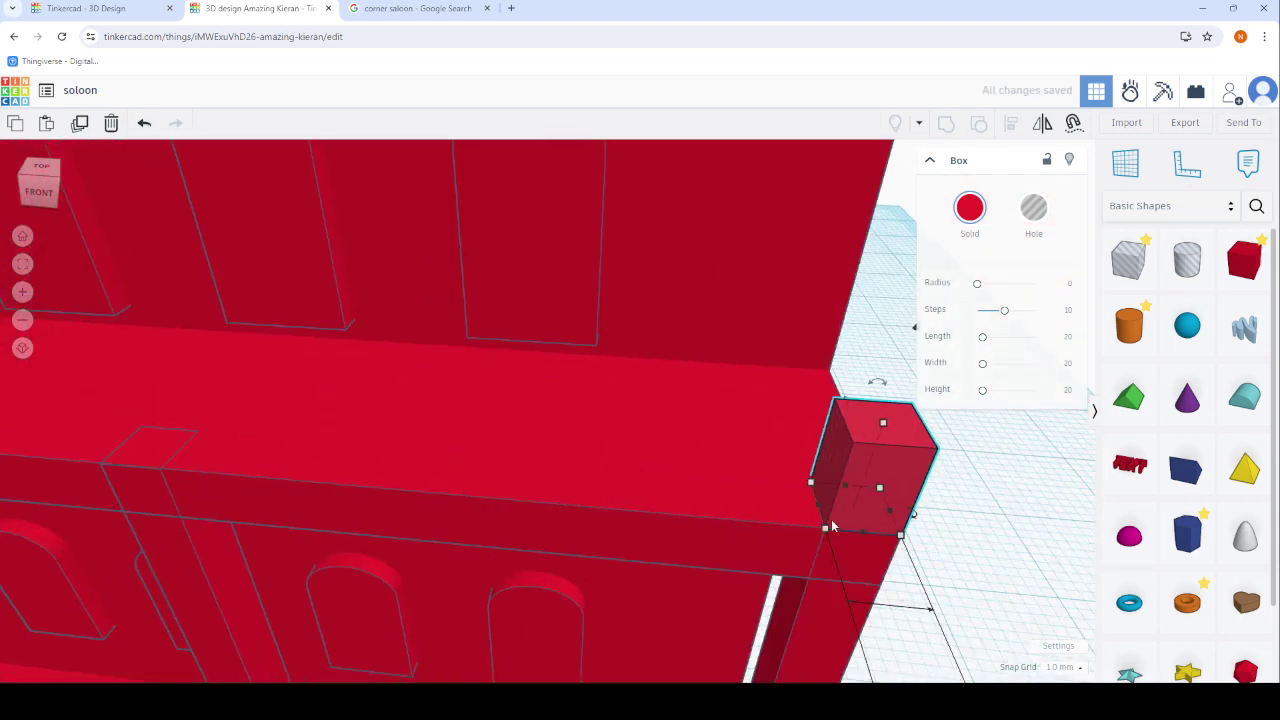
Duplicate the beam-end box, shift the copy left, and add two more copies along the beam.
left_click(85, 125)
left_click_drag(865, 474, 734, 448)
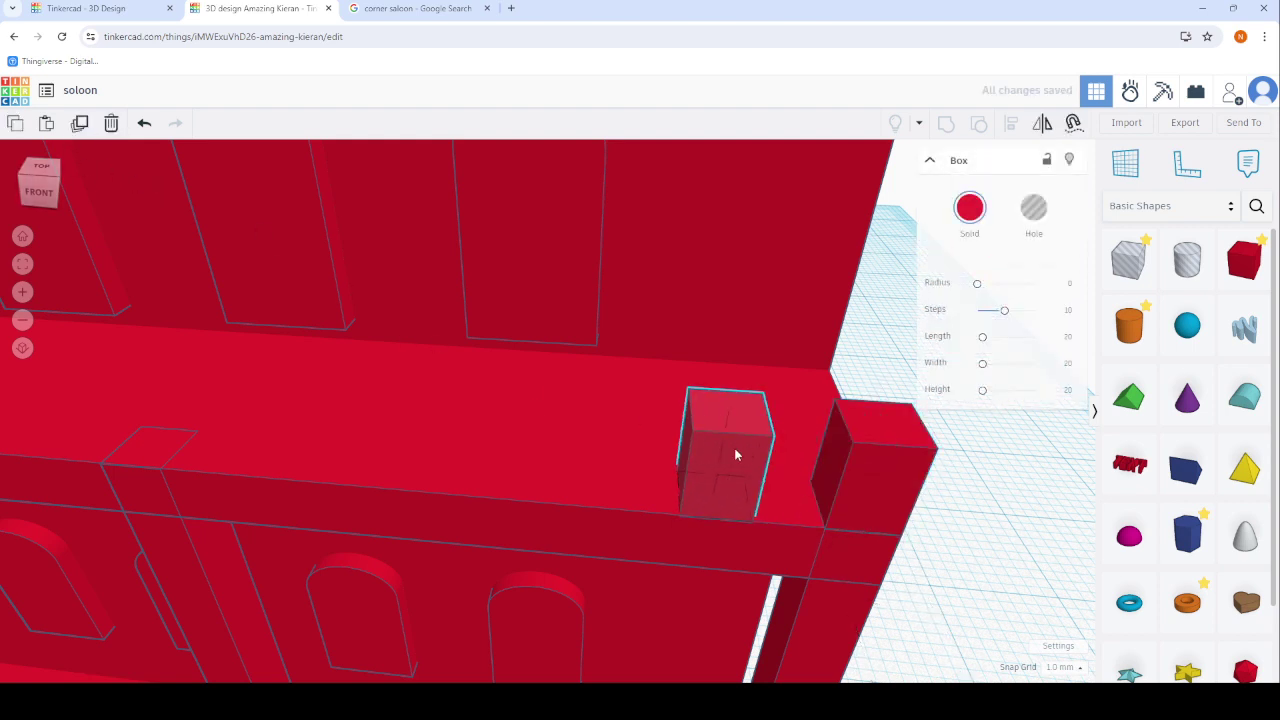
key("ctrl+d")
key("ctrl+d")
key("ctrl+d")
key("ctrl+d")
key("ctrl+d")
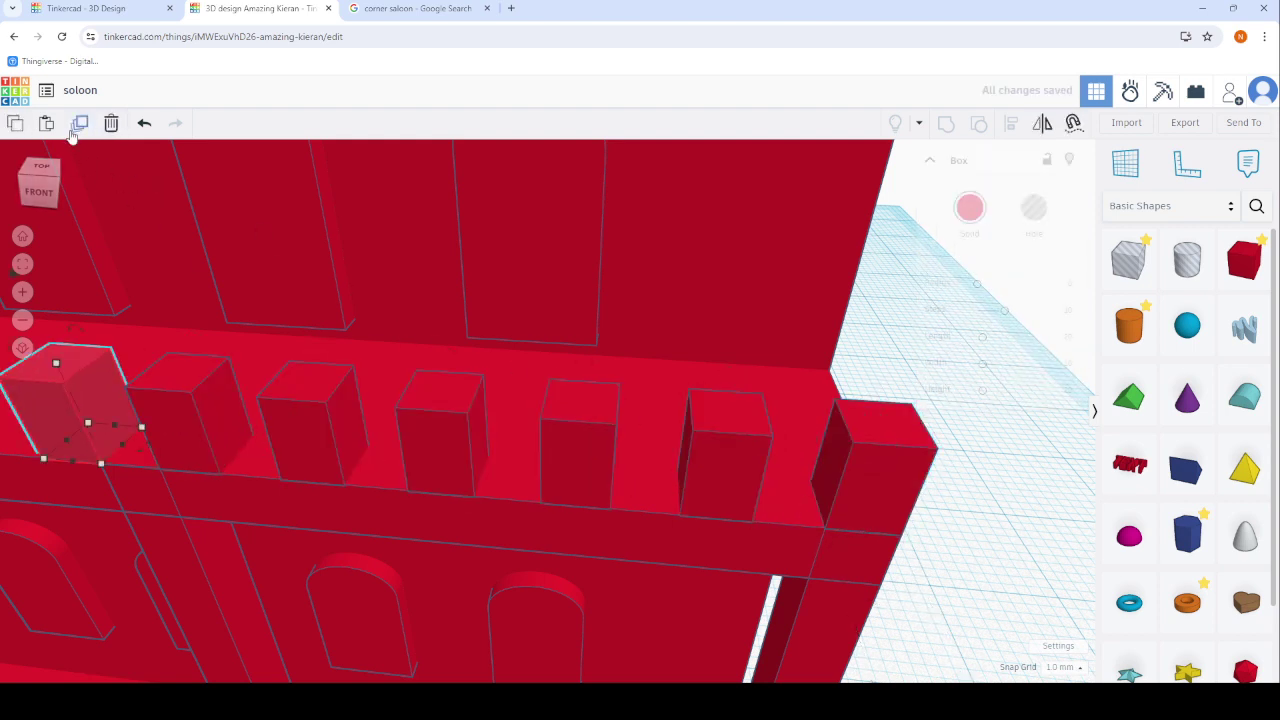
key("ctrl+d")
key("ctrl+d")
scroll(357, 457, "down", 3)
scroll(567, 402, "down", 3)
right_click_drag(567, 402, 297, 218)
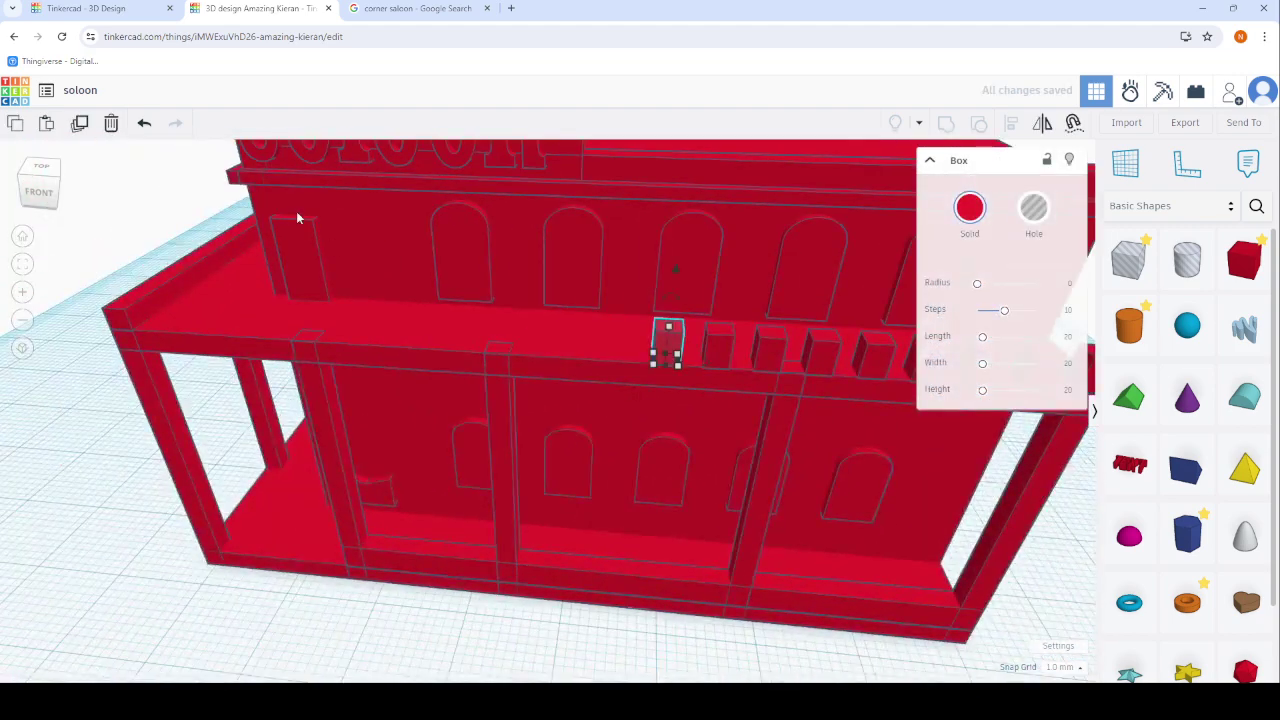
Add seven more post copies to continue the row along the balcony beam.
left_click(80, 122)
left_click(80, 122)
left_click(80, 122)
left_click(80, 122)
left_click(80, 122)
left_click(80, 122)
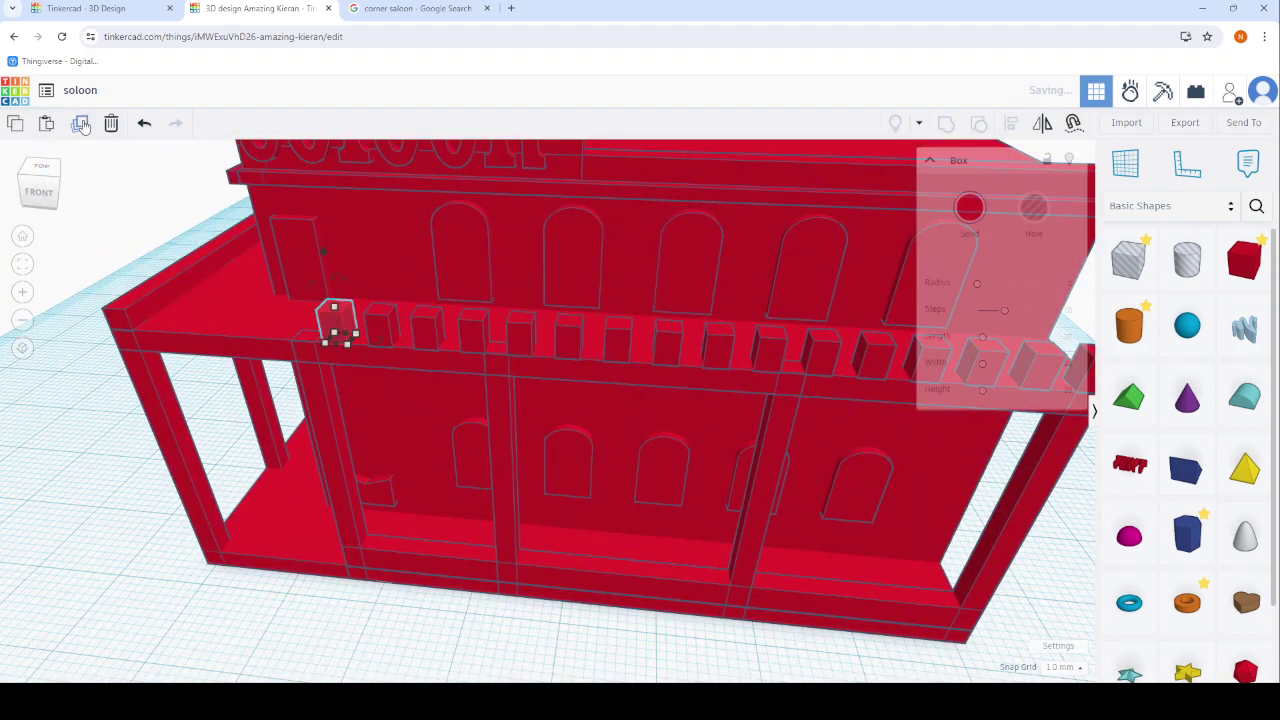
left_click(80, 122)
left_click(80, 122)
left_click(80, 122)
left_click(80, 122)
left_click(80, 122)
mouse_move(89, 237)
right_mouse_down()
mouse_move(290, 205)
mouse_move(517, 429)
mouse_move(323, 520)
mouse_move(451, 529)
mouse_move(615, 447)
right_mouse_up()
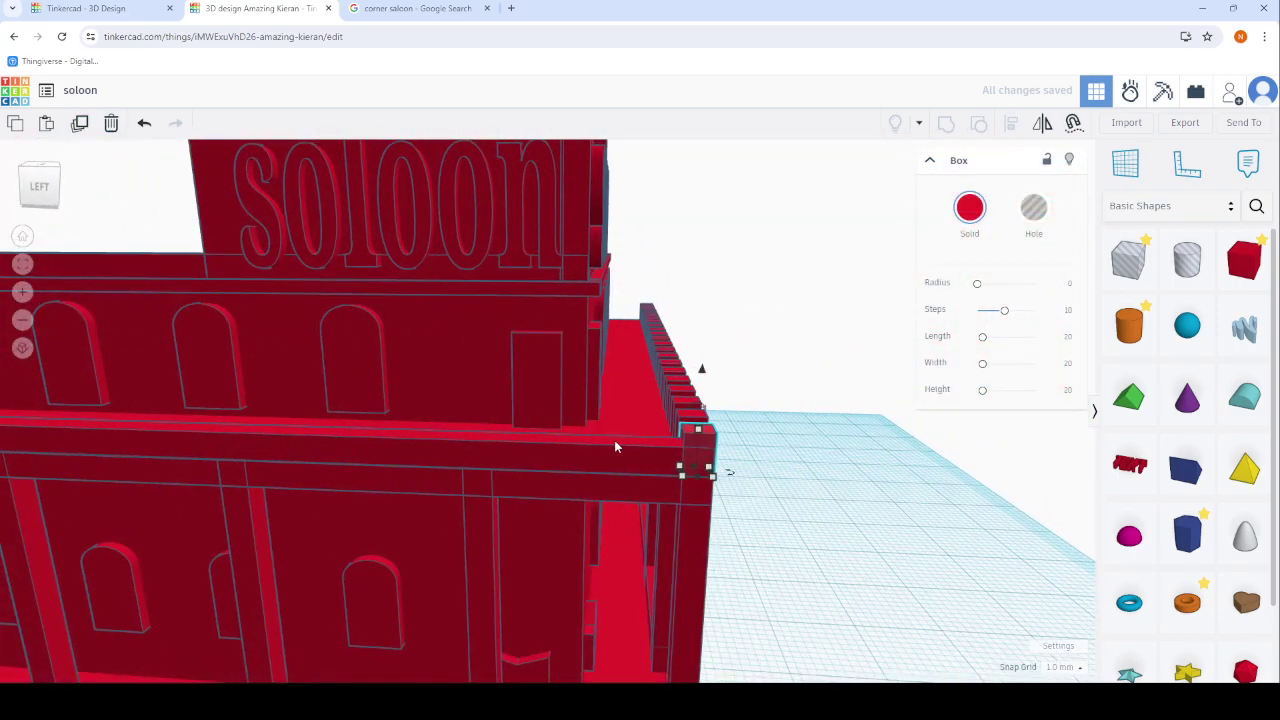
Stretch the box along the side balcony beam.
scroll(658, 476, "down", 3)
scroll(658, 476, "up", 3)
scroll(660, 478, "up", 3)
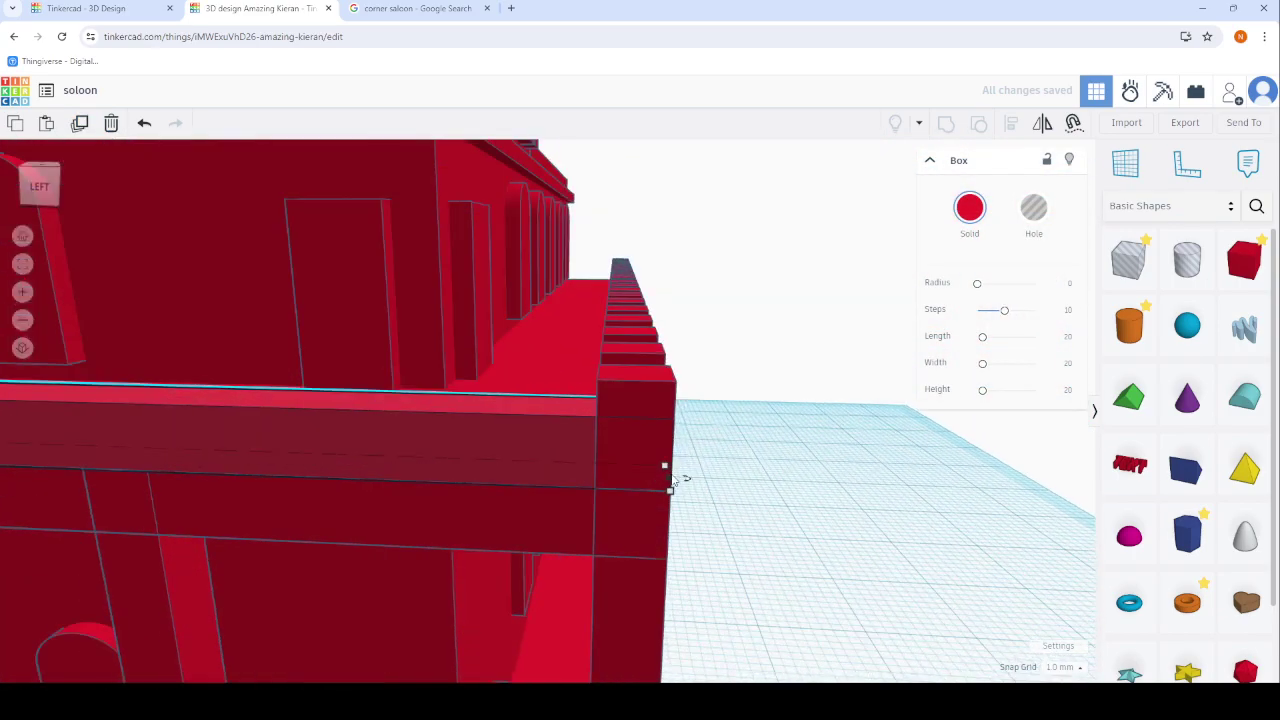
mouse_move(593, 476)
right_mouse_down()
mouse_move(677, 443)
mouse_move(846, 434)
mouse_move(658, 443)
right_mouse_up()
scroll(871, 500, "up", 3)
scroll(880, 500, "up", 2)
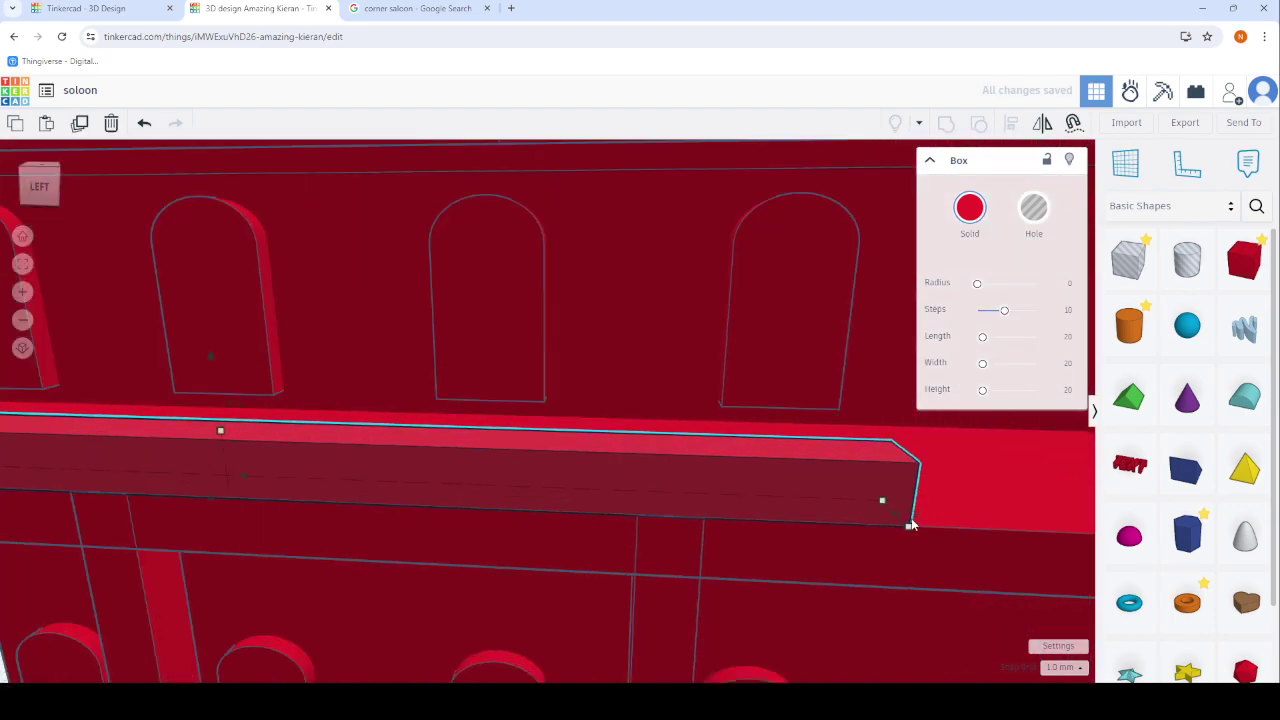
left_click_drag(893, 511, 80, 476)
Shorten the box to a 2 mm post at the beam's end.
scroll(354, 472, "down", 3)
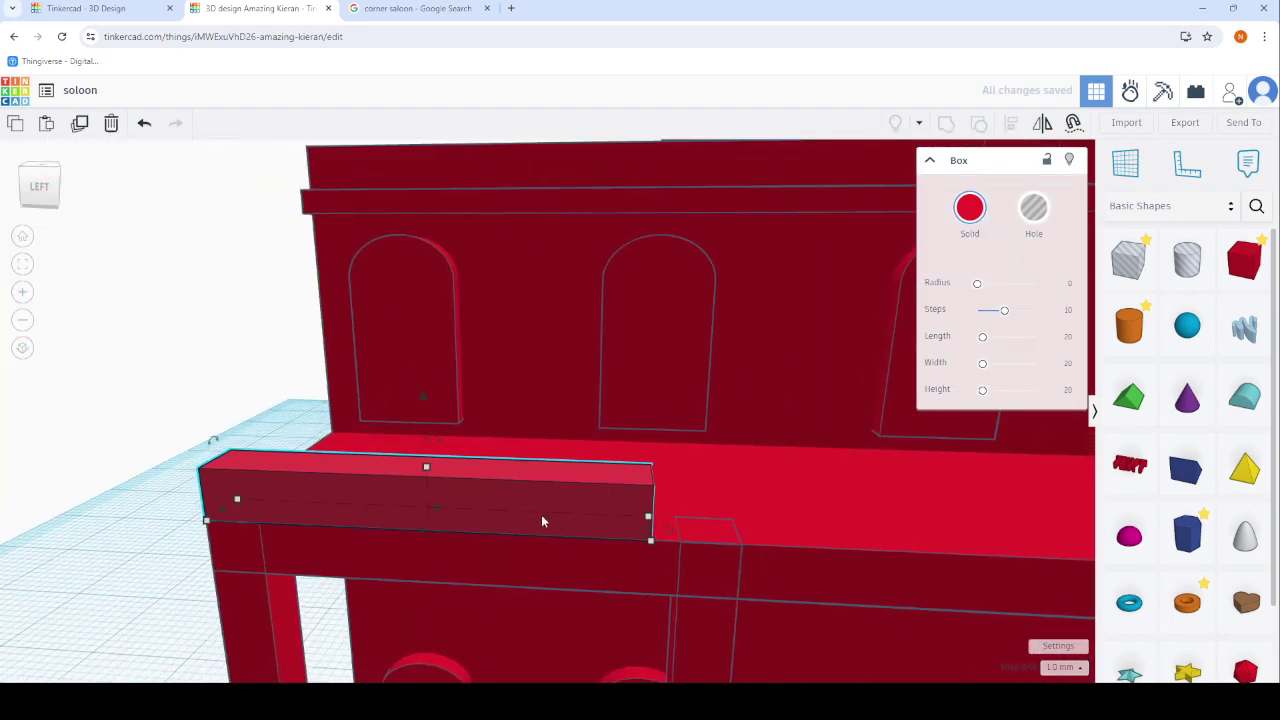
left_click_drag(641, 529, 279, 508)
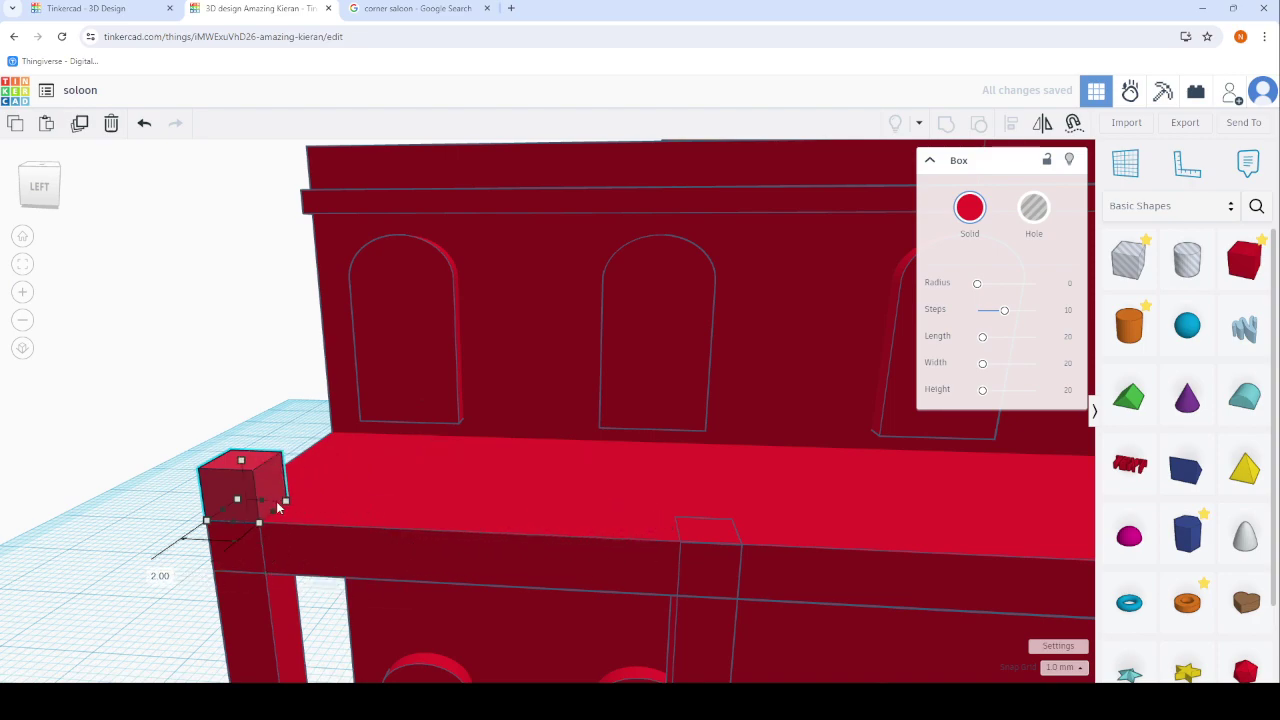
scroll(771, 490, "down", 5)
mouse_move(771, 490)
right_mouse_down()
mouse_move(510, 483)
mouse_move(497, 628)
right_mouse_up()
scroll(497, 628, "up", 5)
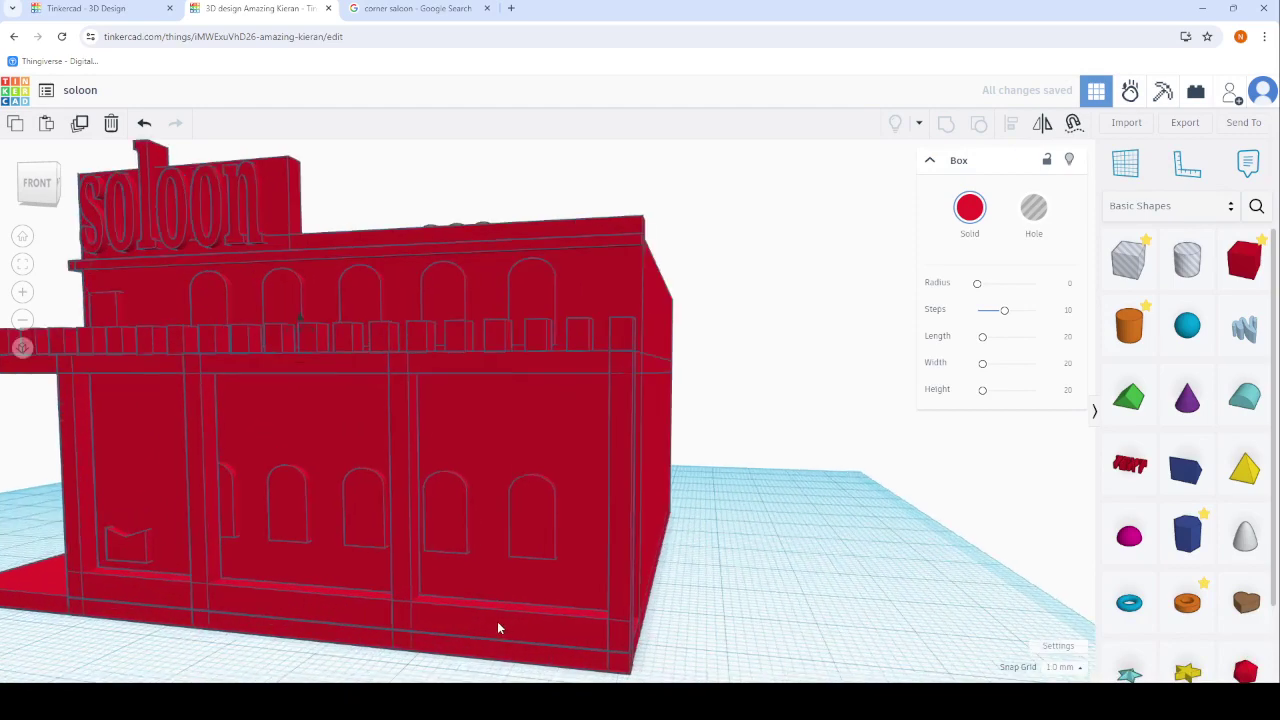
scroll(602, 578, "up", 2)
scroll(600, 608, "up", 2)
Lower the first three arched windows on the facade to -2 mm elevation.
scroll(536, 546, "up", 2)
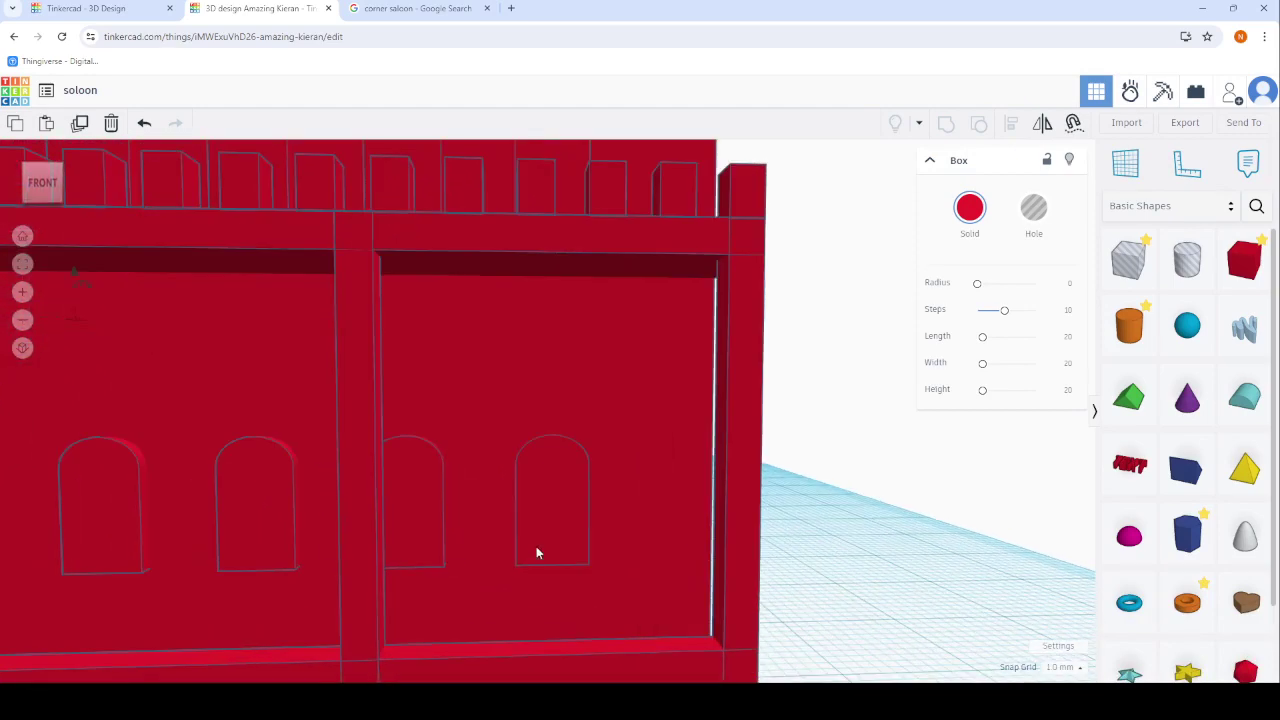
left_click(536, 553)
left_click_drag(551, 352, 547, 386)
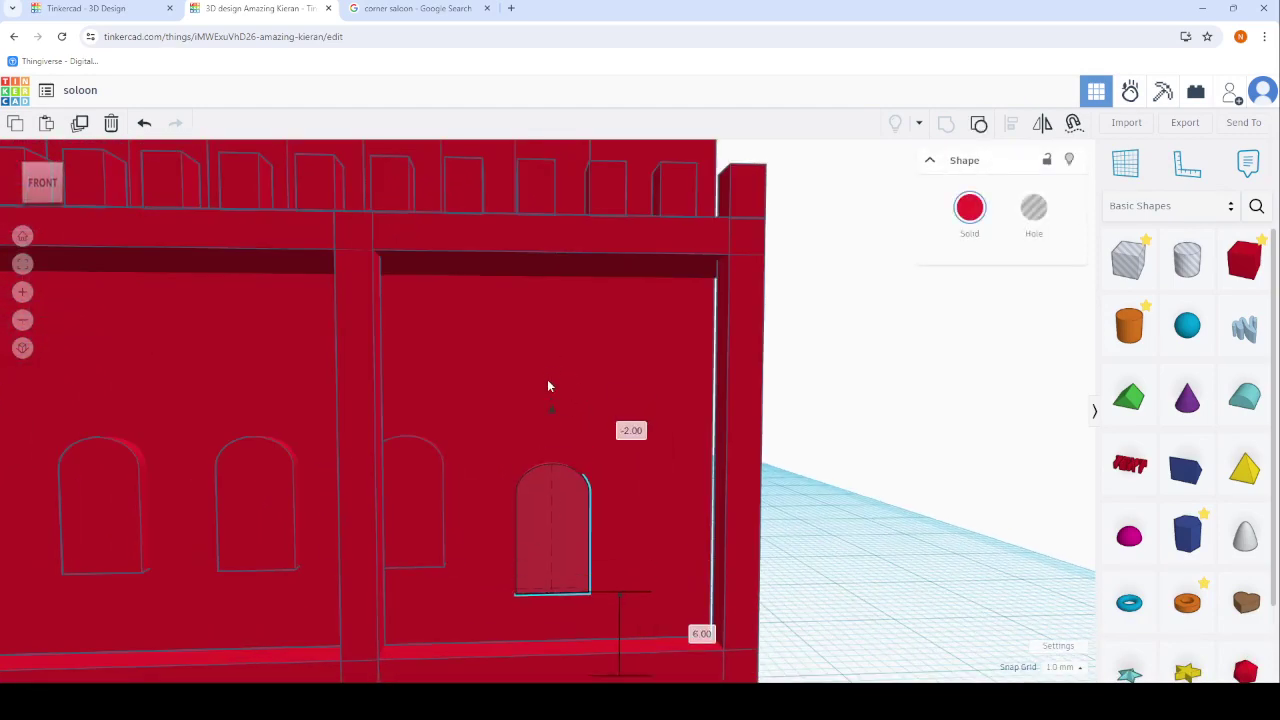
left_click(407, 450)
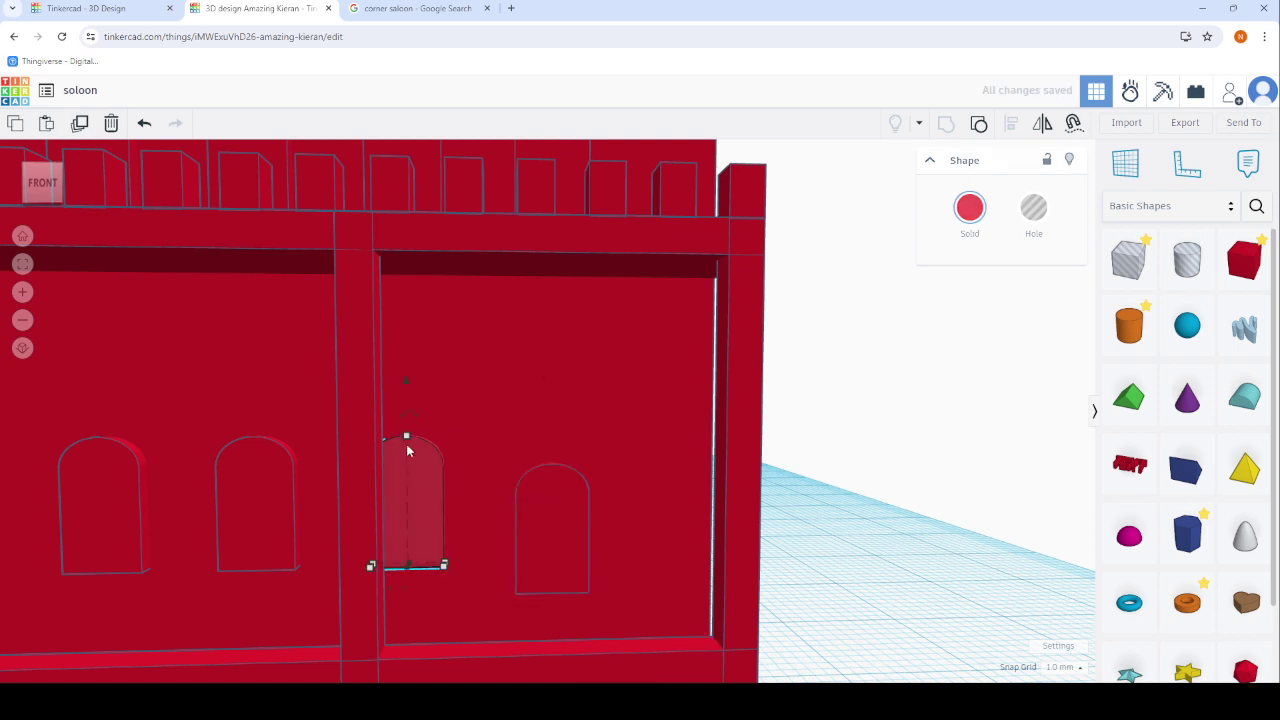
left_click_drag(405, 385, 400, 412)
mouse_move(400, 412)
right_mouse_down()
mouse_move(500, 423)
mouse_move(307, 434)
right_mouse_up()
left_click(308, 435)
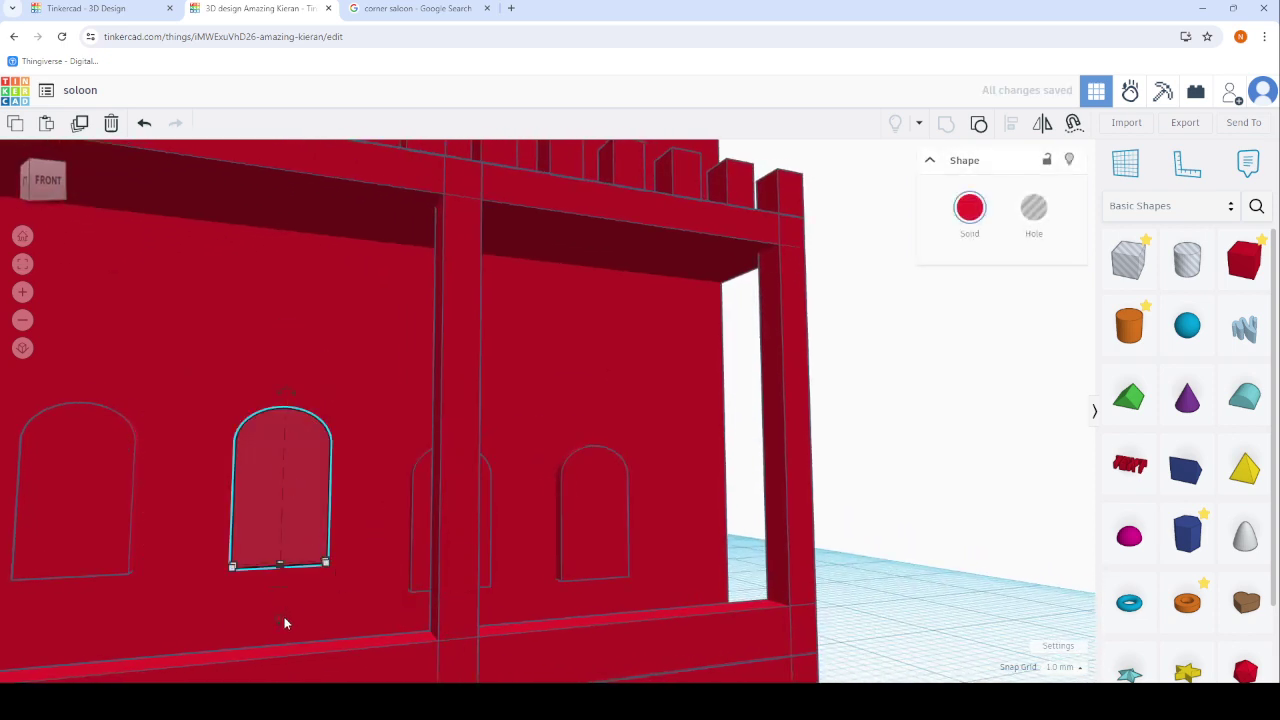
left_click_drag(284, 623, 295, 648)
Lower two more front arched windows to -2 mm.
scroll(385, 615, "down", 2)
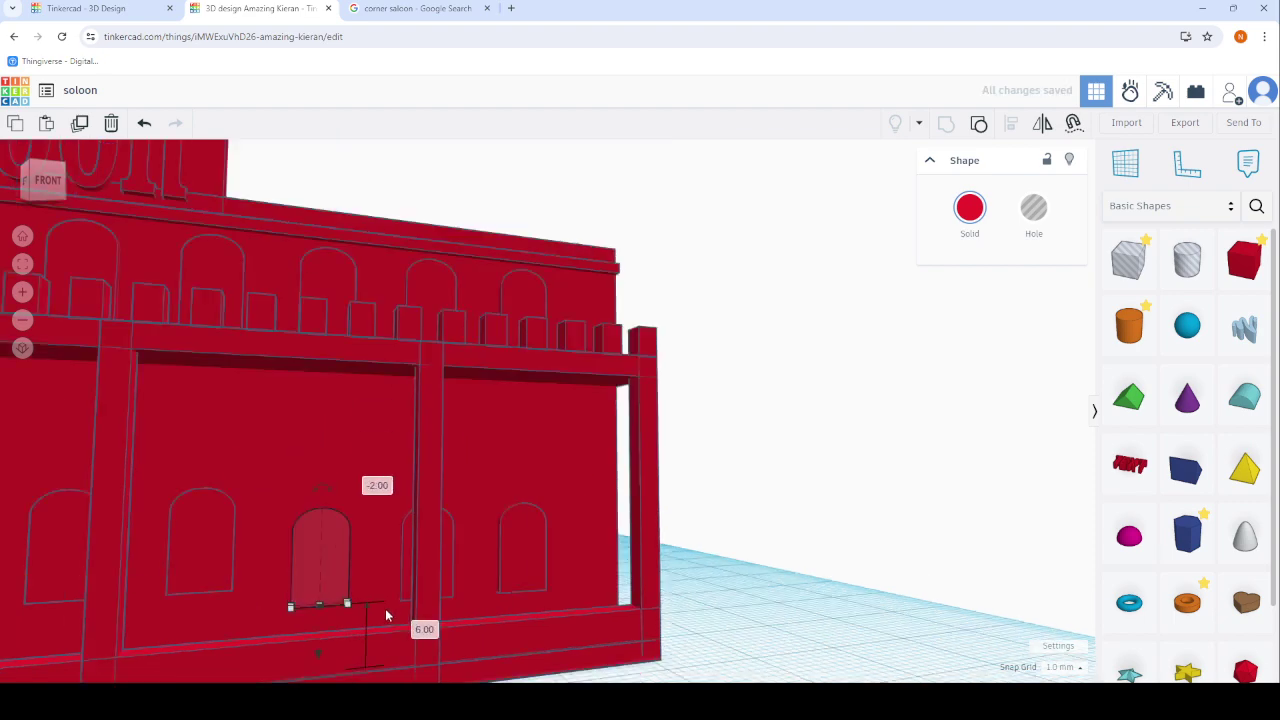
scroll(504, 566, "down", 1)
scroll(381, 520, "up", 3)
scroll(377, 614, "up", 1)
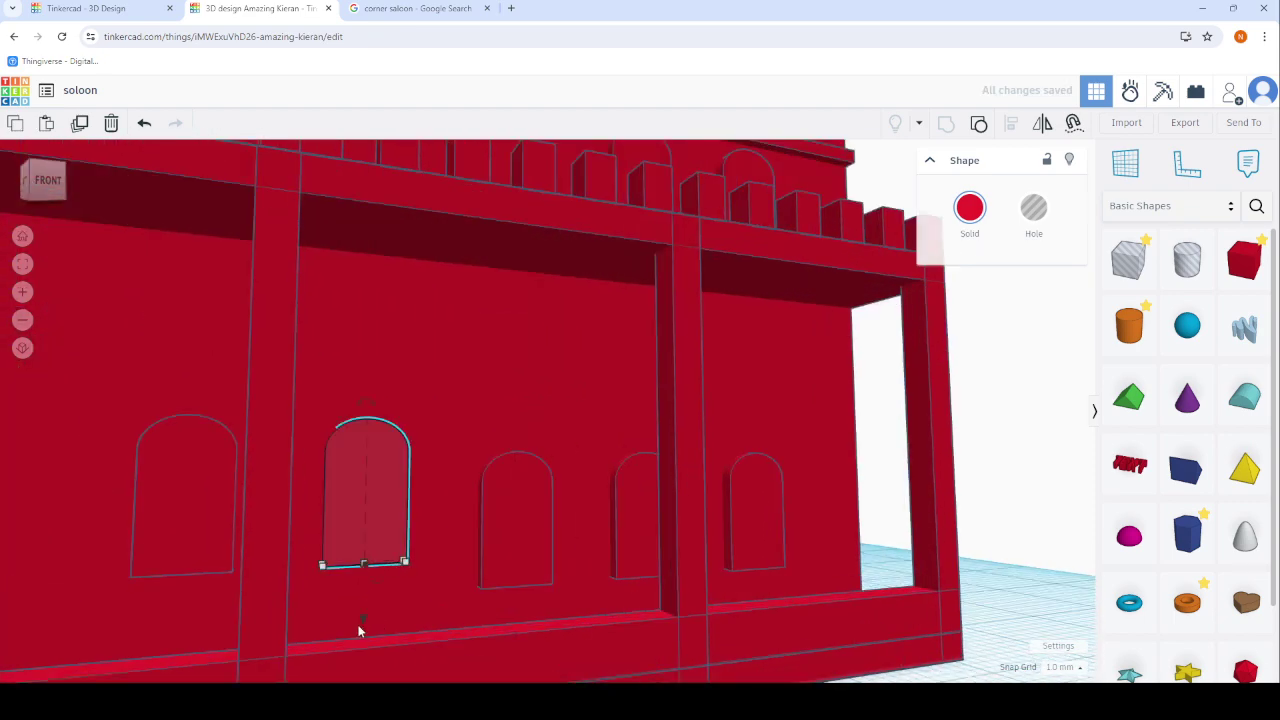
left_click_drag(360, 630, 364, 656)
scroll(468, 585, "down", 2)
scroll(382, 525, "up", 2)
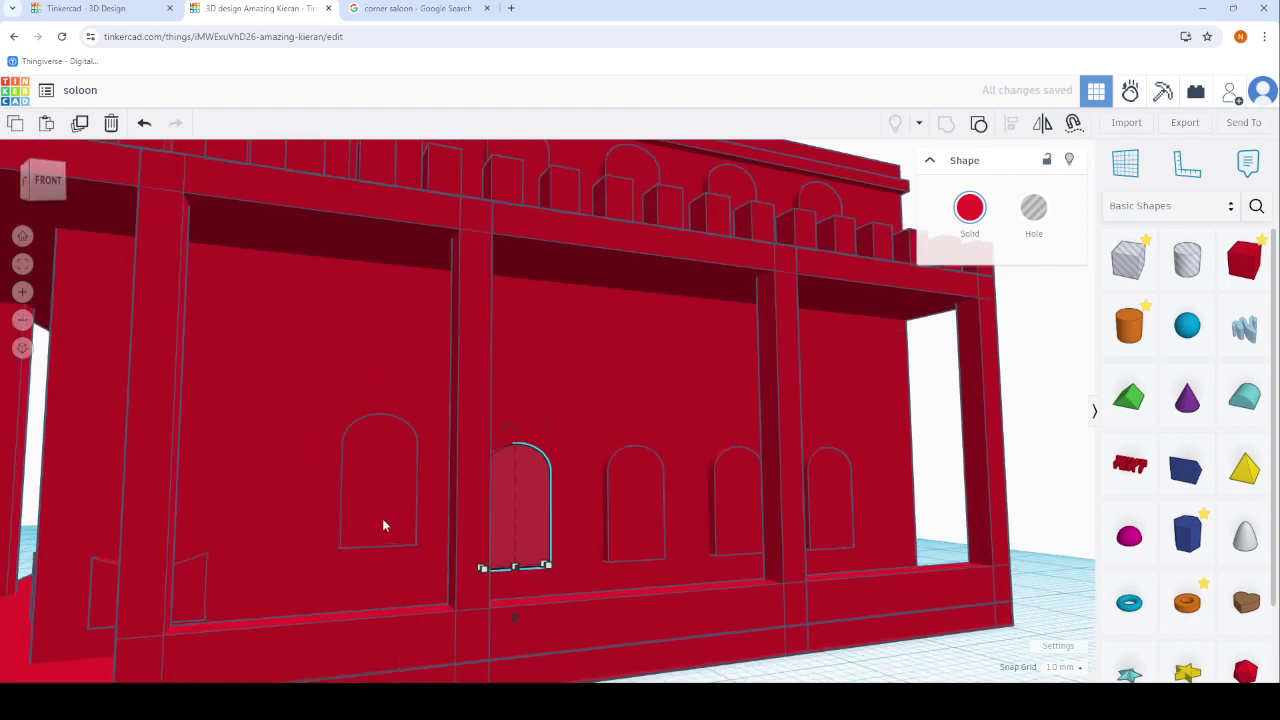
left_click(383, 525)
left_click_drag(374, 611, 378, 655)
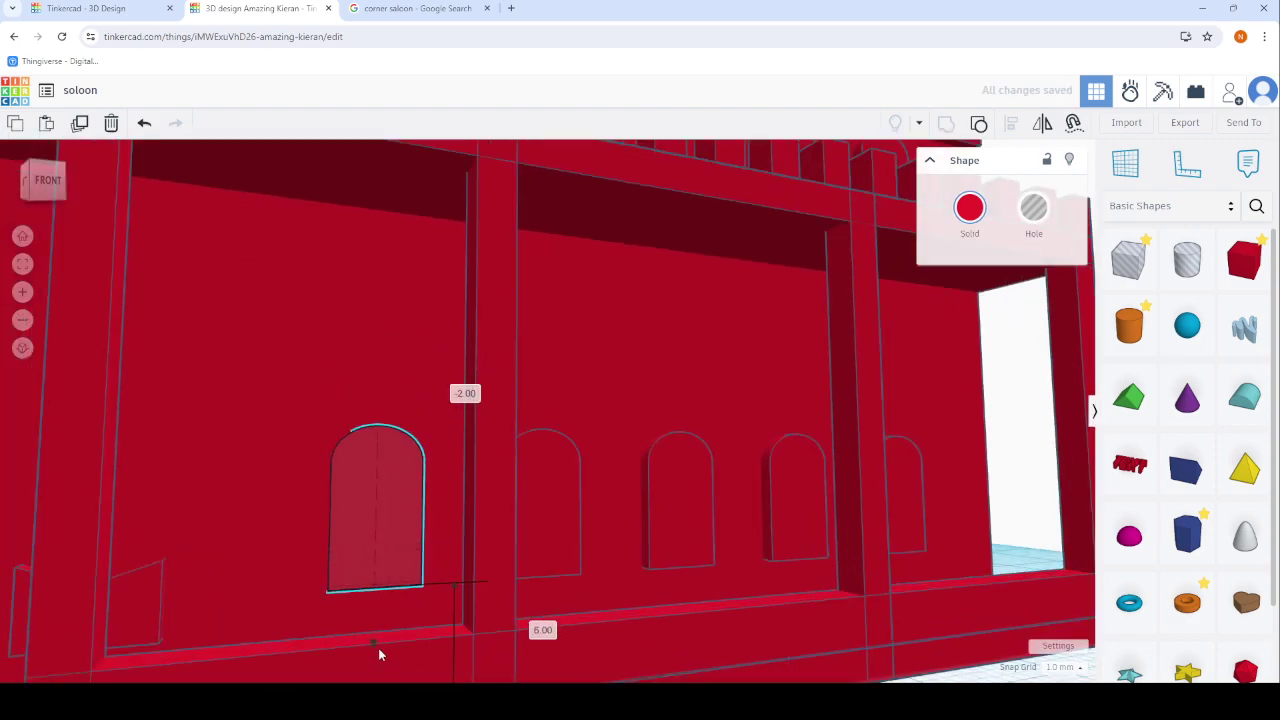
scroll(378, 648, "down", 5)
Lower the middle and left arched windows on the side wall to -2 mm.
right_click_drag(387, 595, 680, 563)
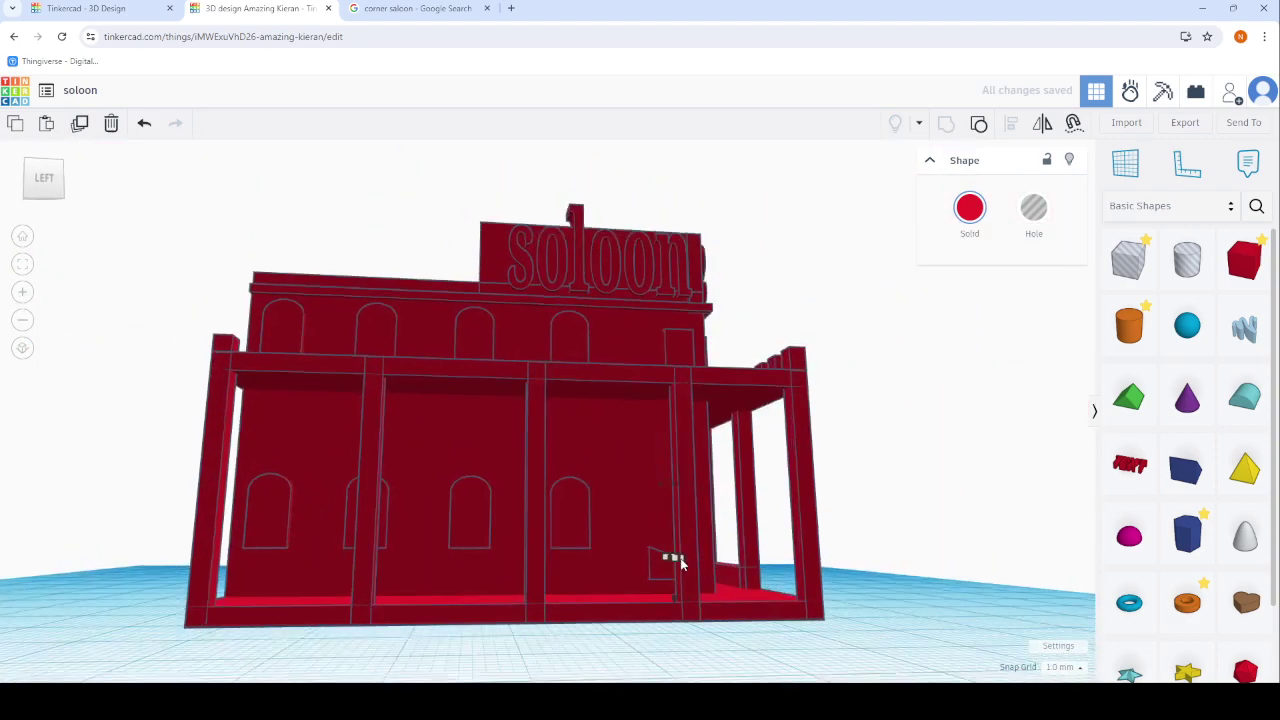
scroll(680, 563, "up", 5)
left_click(545, 620)
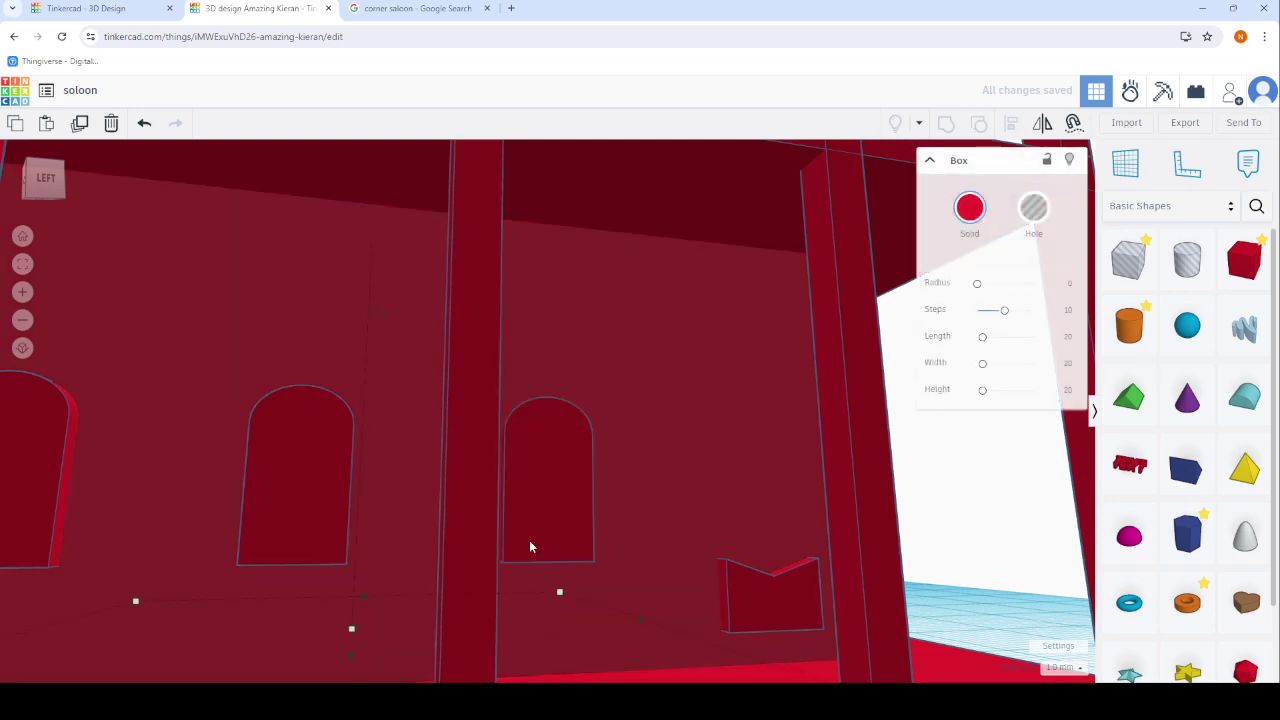
left_click_drag(530, 546, 553, 680)
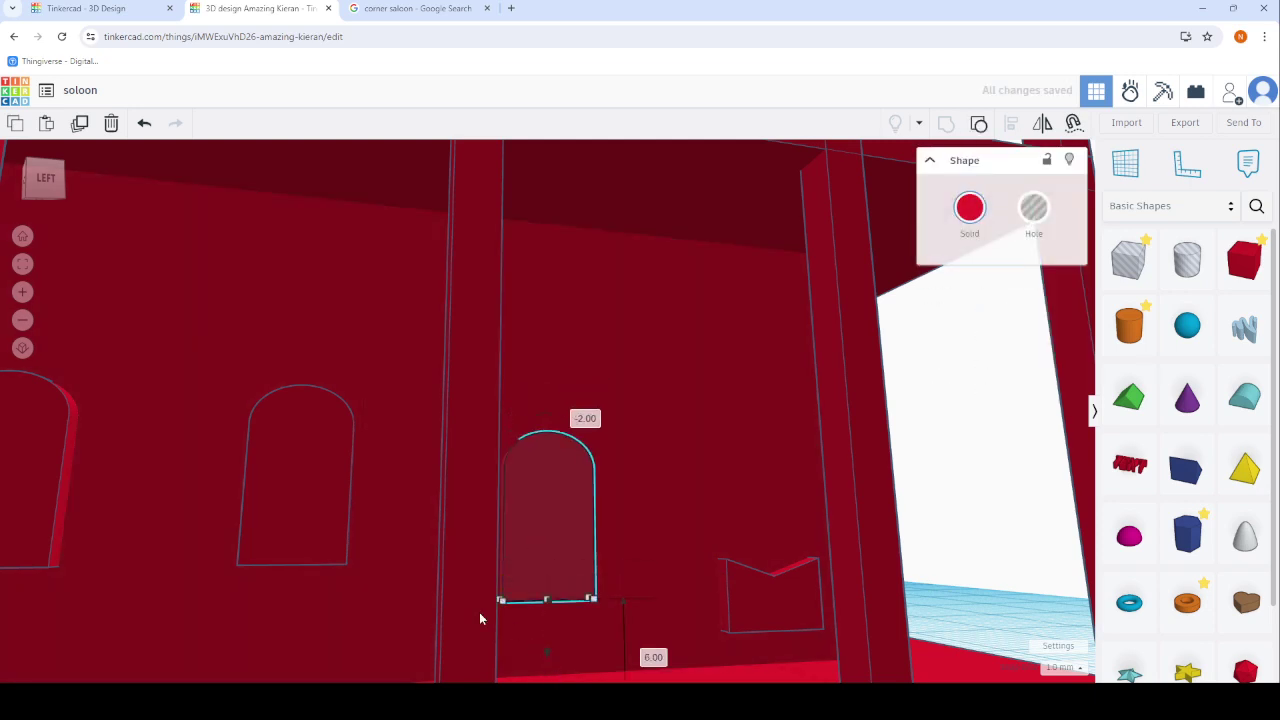
left_click_drag(290, 536, 299, 678)
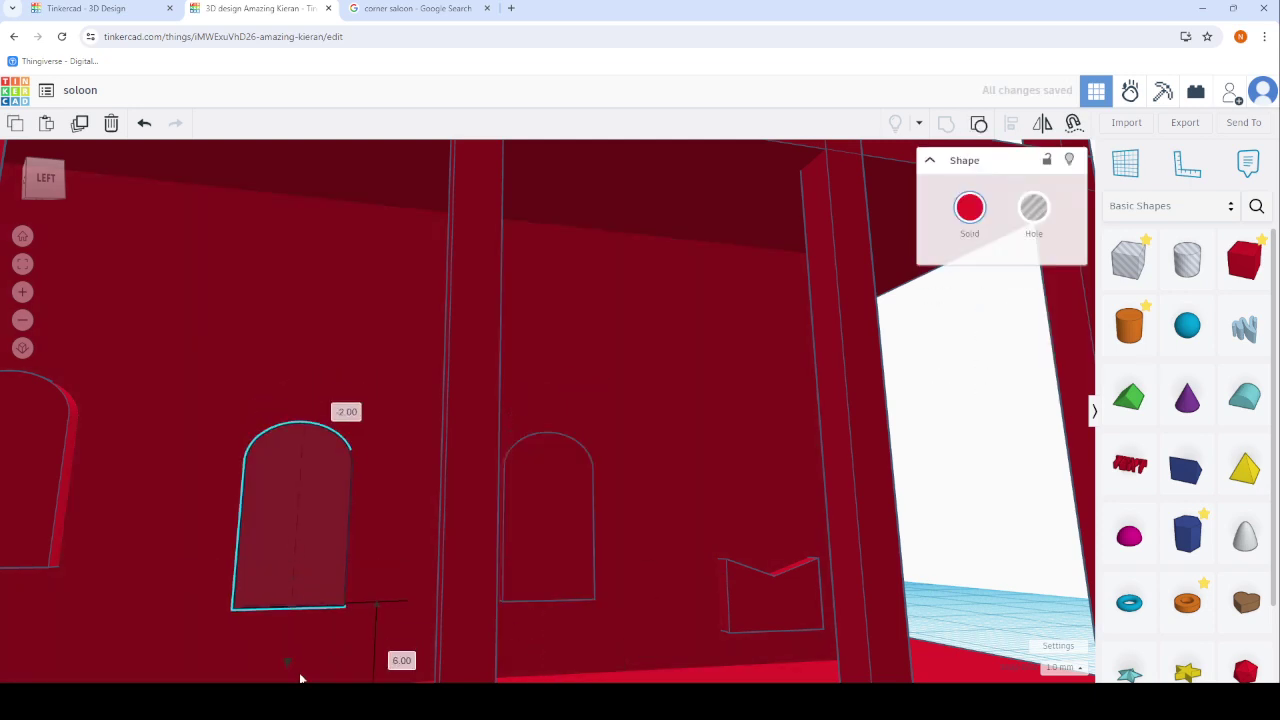
right_click_drag(299, 672, 613, 543)
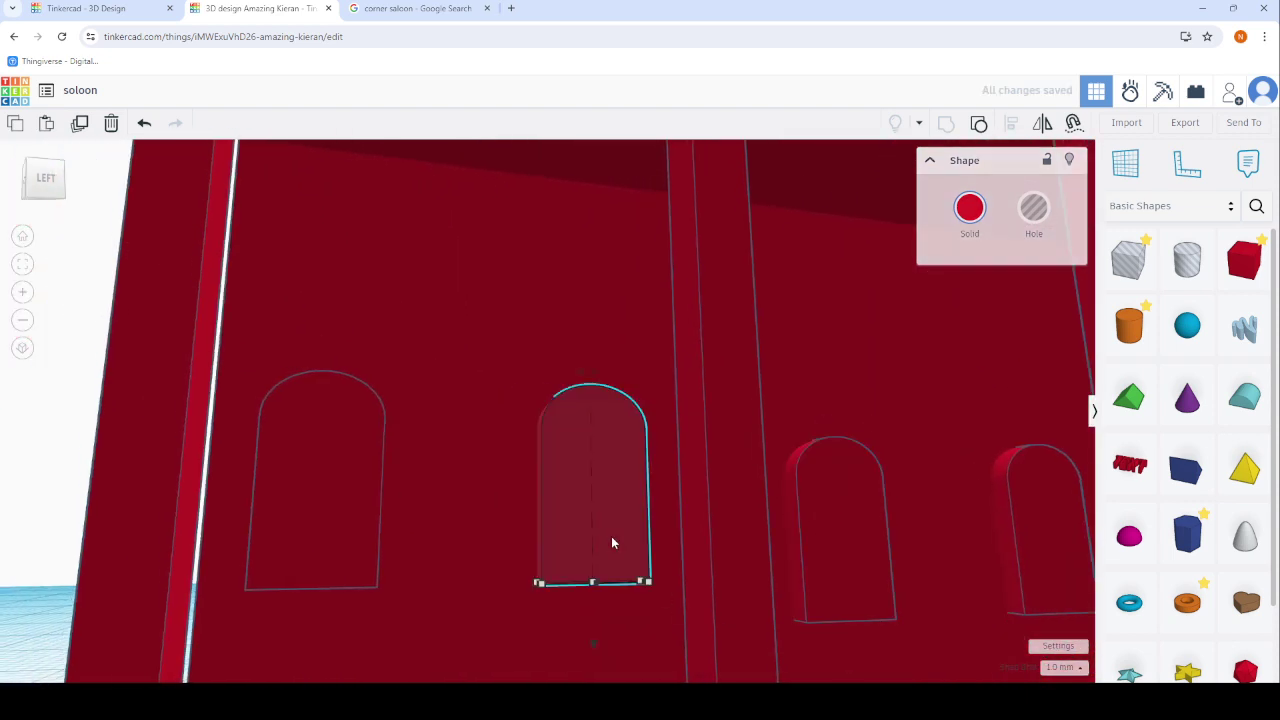
Lower the remaining side-wall arched windows, including the leftmost, to -2 mm and deselect.
scroll(612, 543, "down", 5)
scroll(599, 633, "up", 3)
left_click_drag(600, 628, 602, 657)
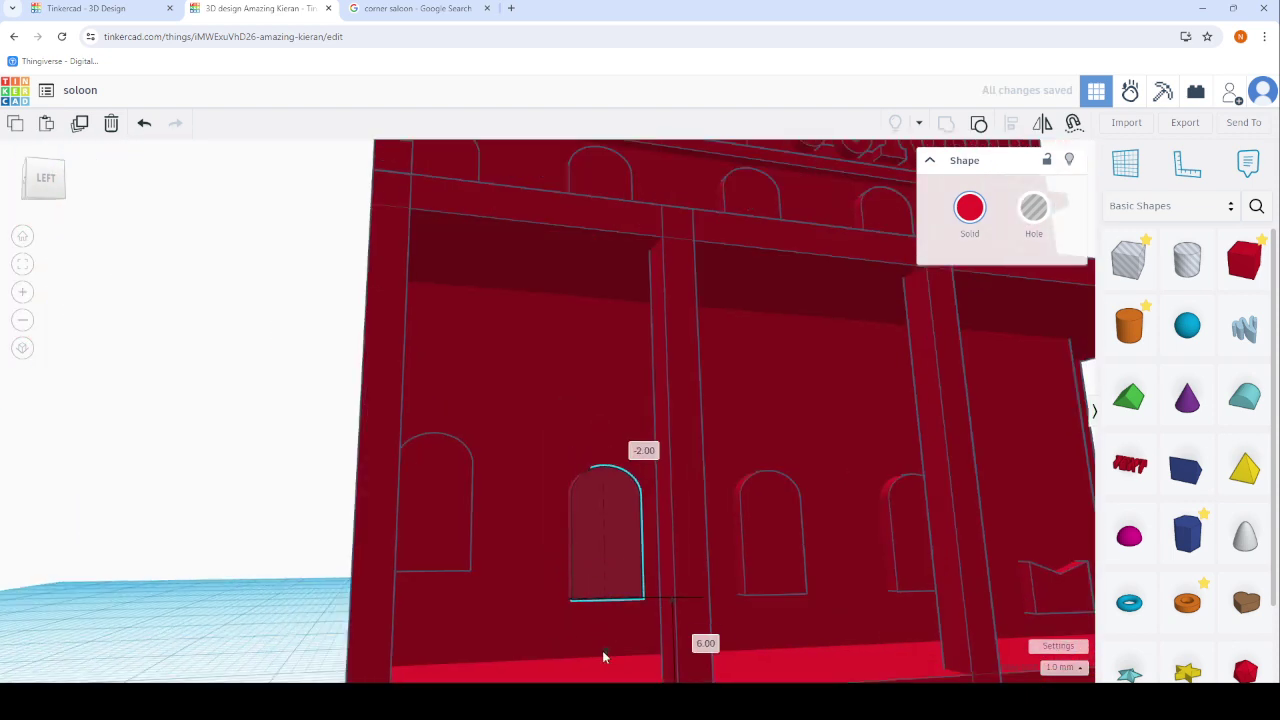
left_click(430, 540)
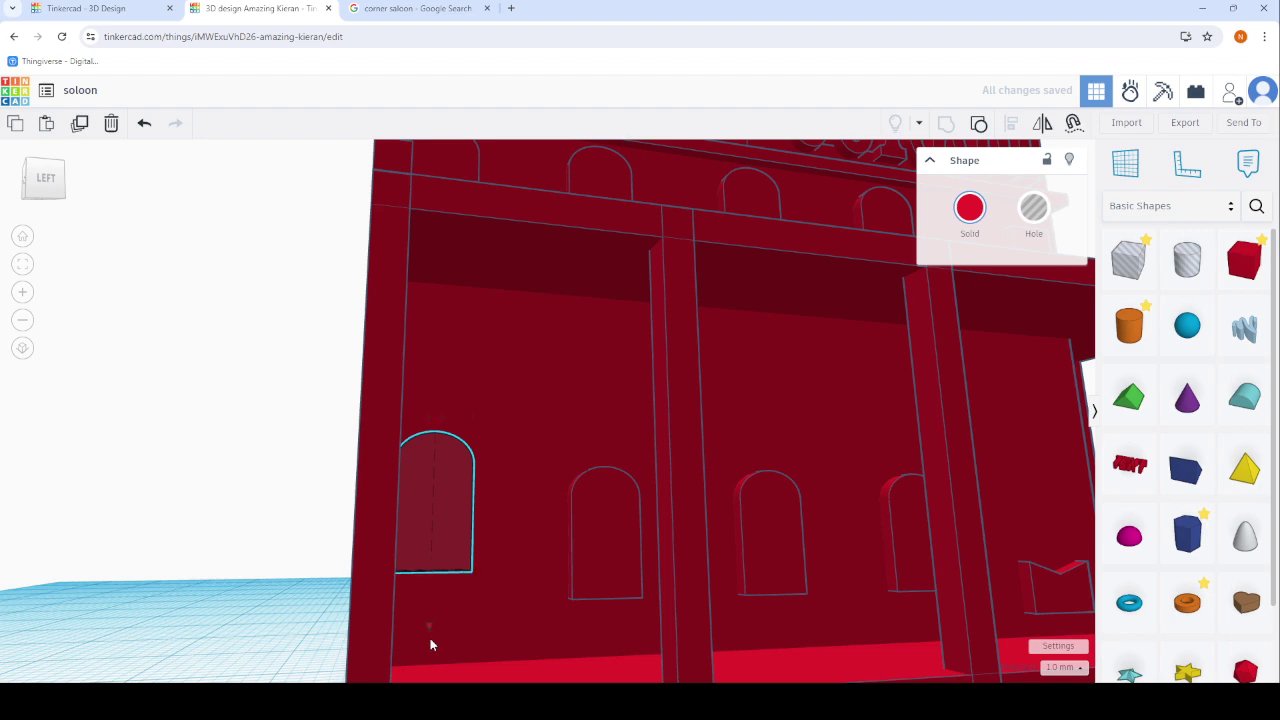
left_click_drag(430, 644, 429, 674)
scroll(429, 660, "down", 5)
scroll(812, 601, "down", 2)
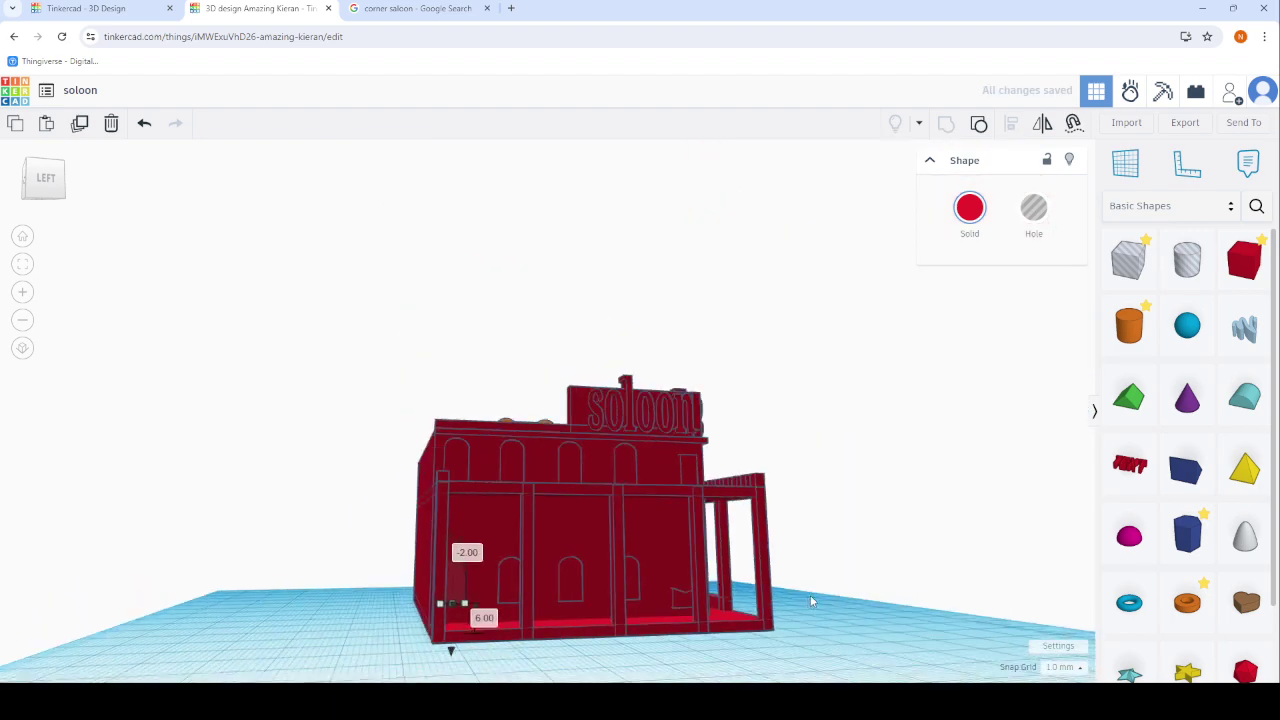
left_click(861, 546)
mouse_move(861, 546)
right_mouse_down()
mouse_move(557, 518)
mouse_move(728, 500)
right_mouse_up()
Raise the end post on the balcony to 4 mm tall.
scroll(560, 520, "up", 3)
scroll(700, 517, "up", 3)
scroll(671, 519, "up", 4)
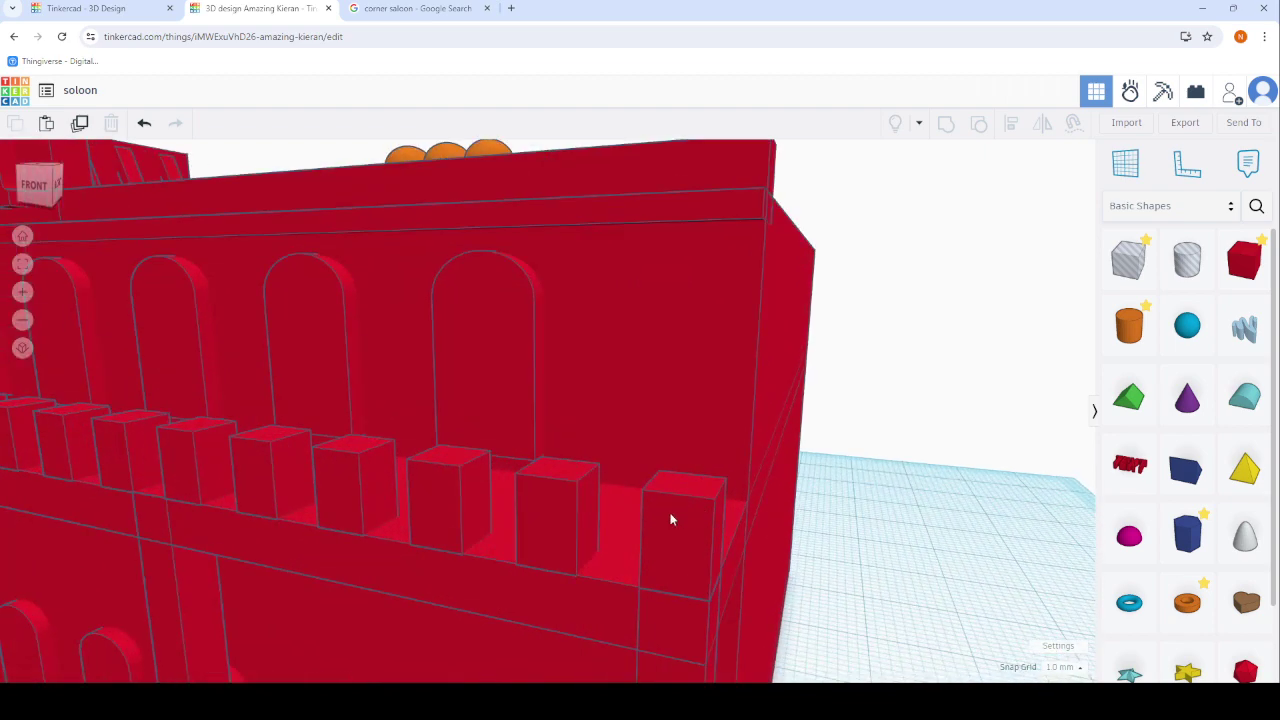
left_click(671, 519)
left_click_drag(674, 481, 667, 470)
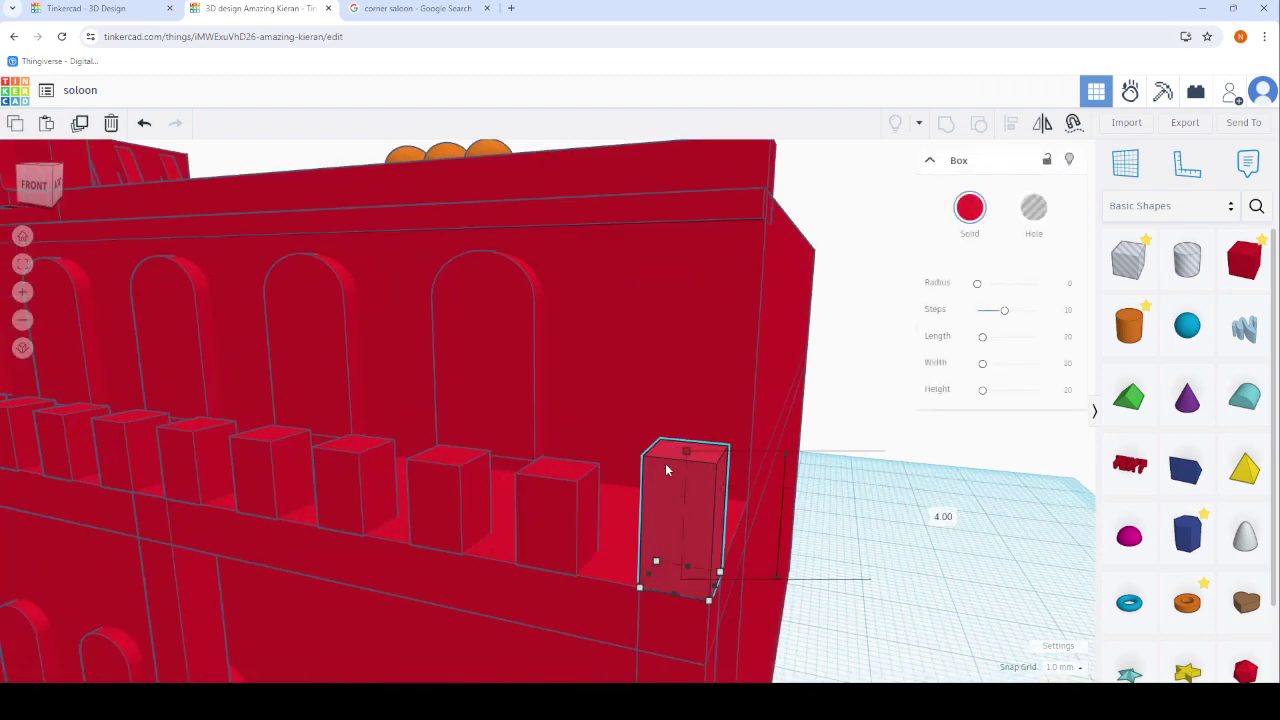
right_click_drag(667, 470, 690, 446)
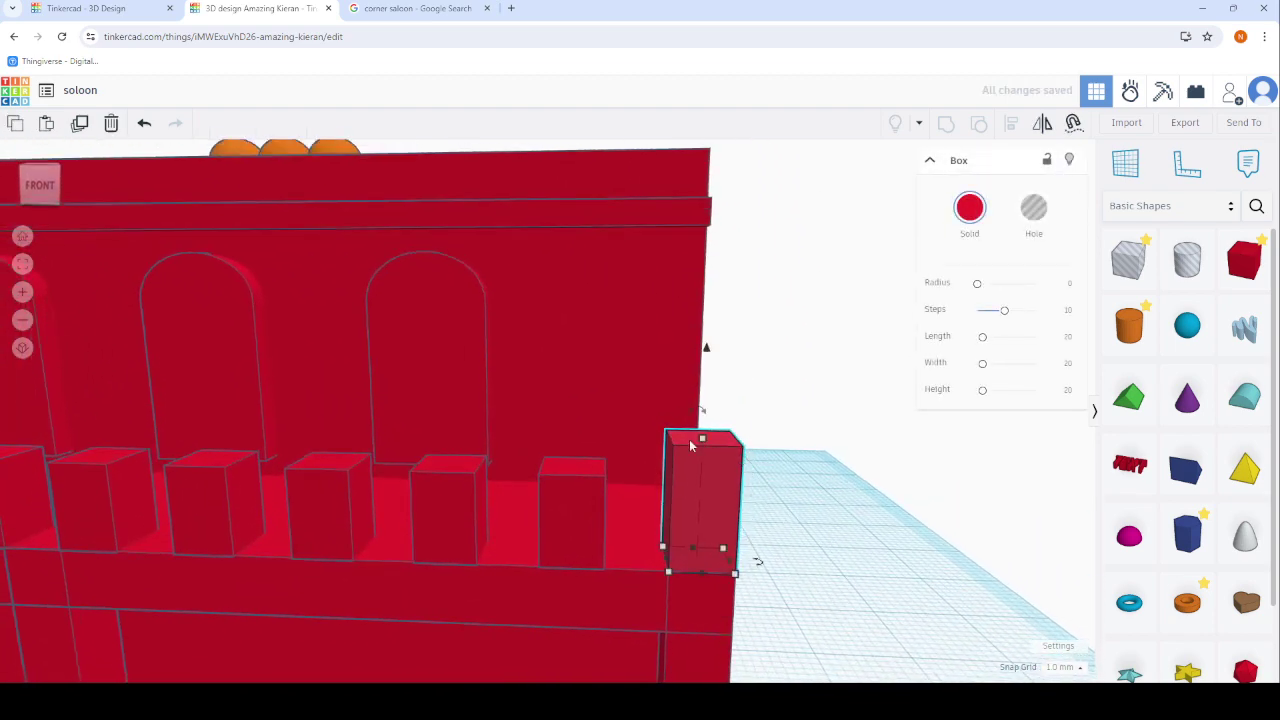
left_click(381, 336)
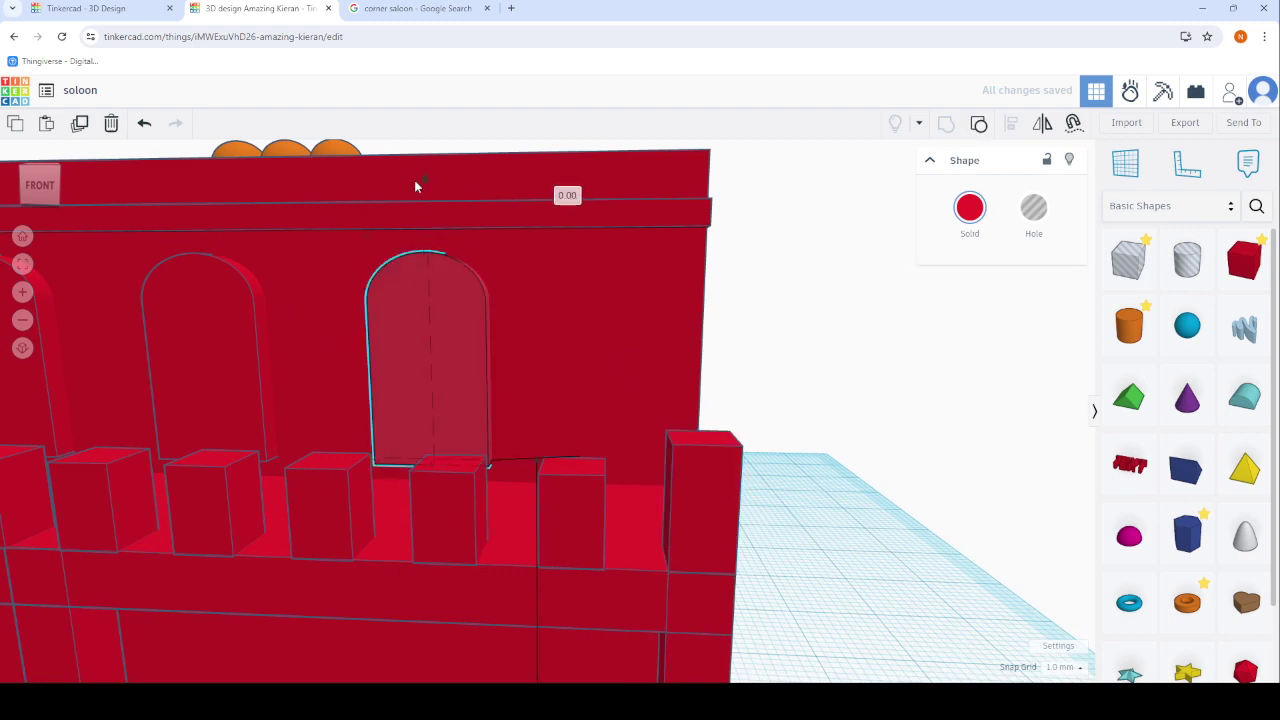
Duplicate the end post and turn the copy into a thin slab resting on the post tops.
left_click(707, 497)
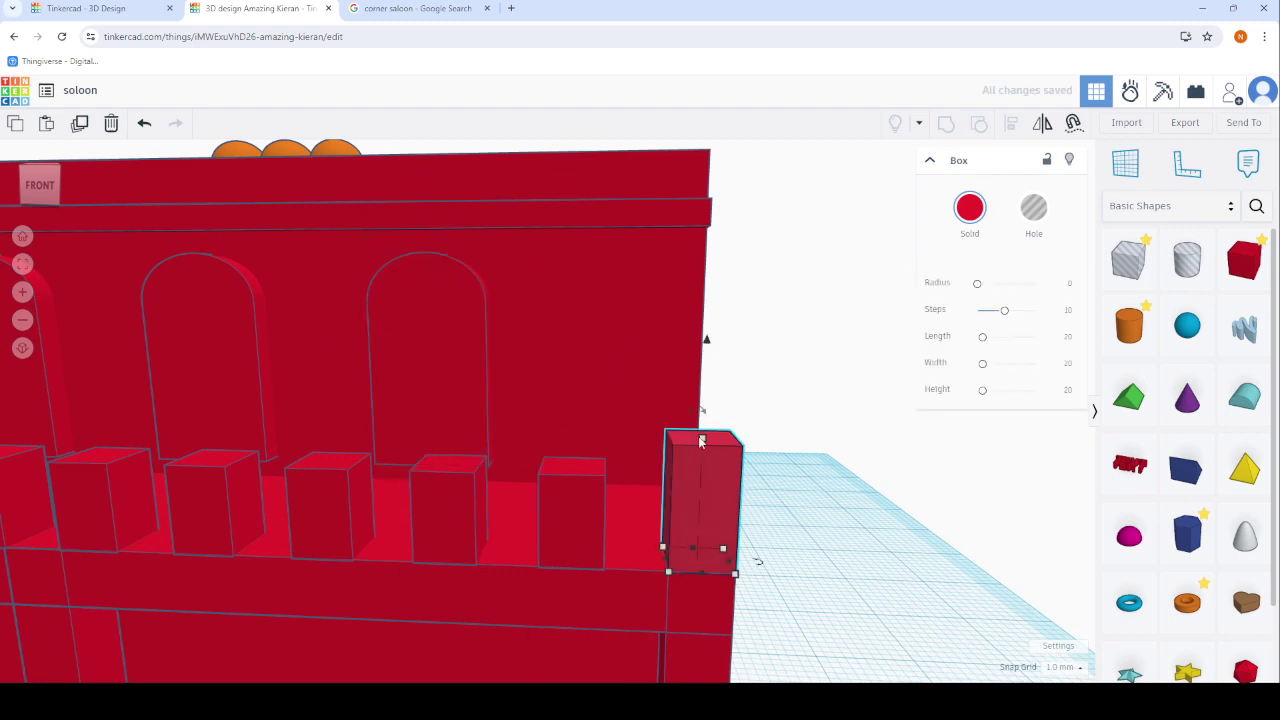
left_click(81, 126)
left_click_drag(667, 562, 597, 532)
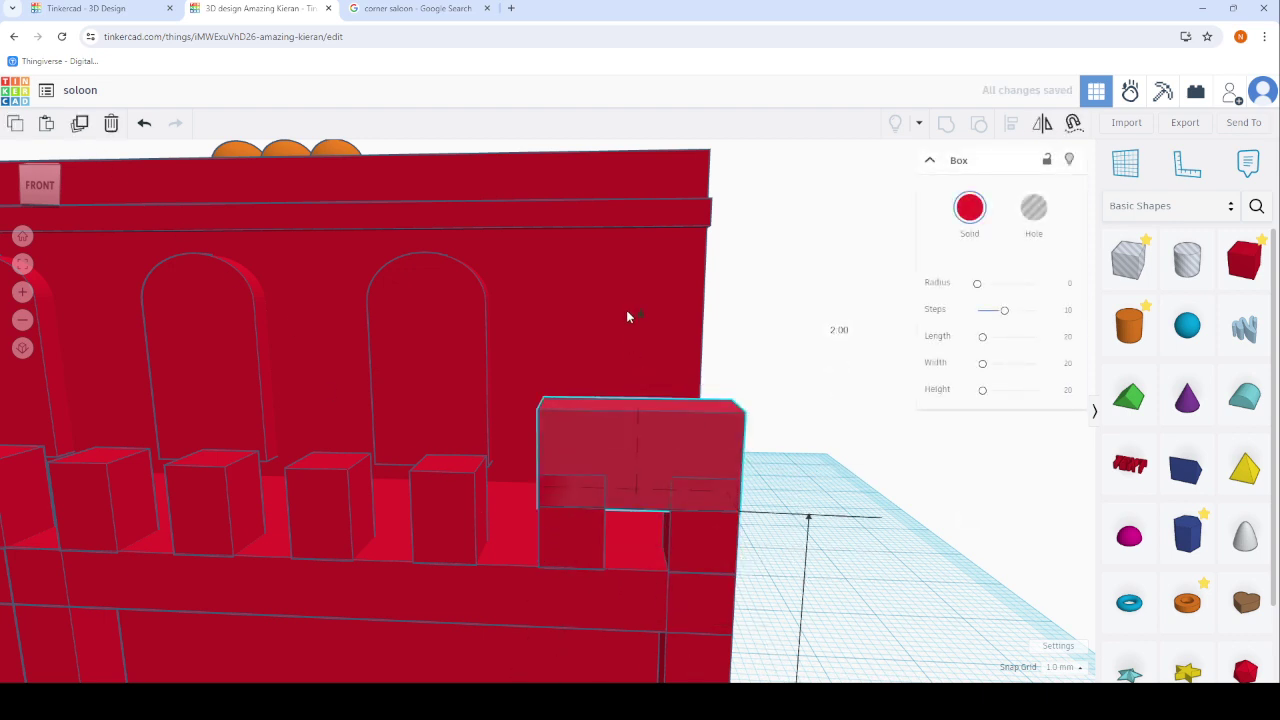
left_click_drag(638, 387, 621, 303)
left_click_drag(639, 373, 640, 435)
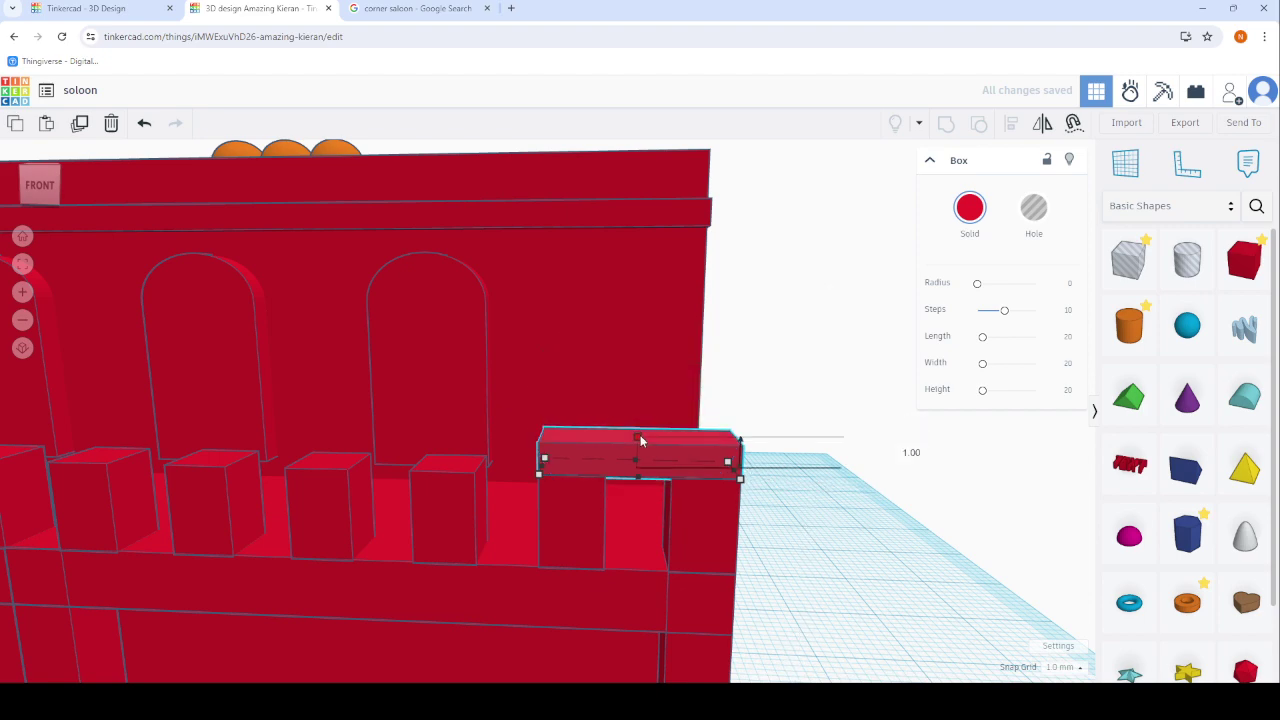
left_click_drag(641, 347, 641, 390)
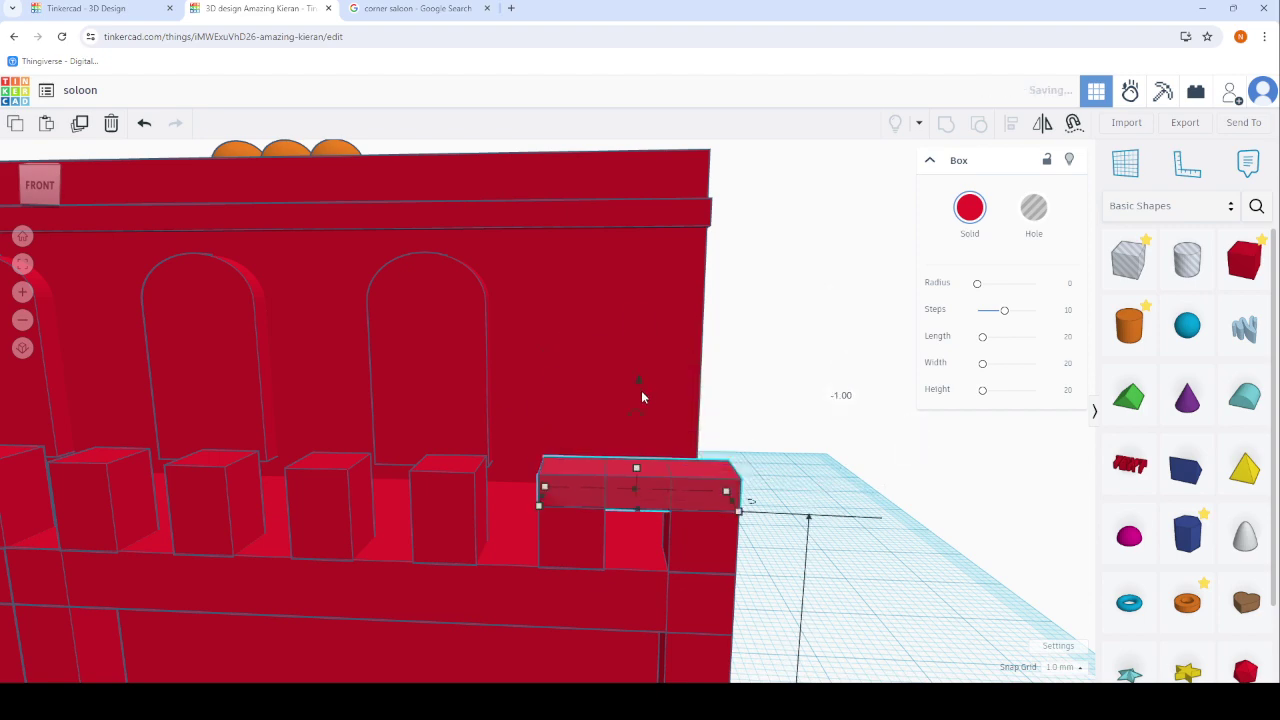
Stretch the slab into a long top rail spanning the whole balcony railing.
scroll(612, 461, "down", 3)
scroll(612, 461, "down", 2)
left_click_drag(584, 462, 4, 474)
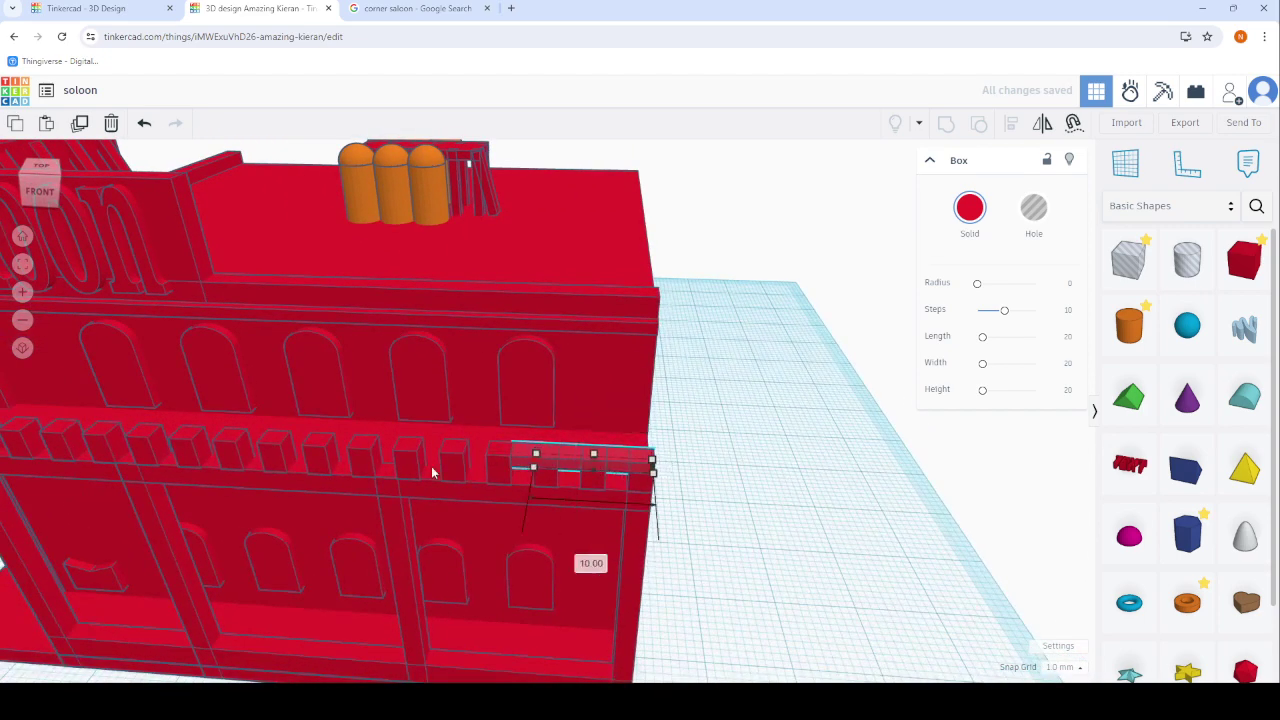
right_click_drag(4, 474, 560, 520)
scroll(568, 520, "up", 3)
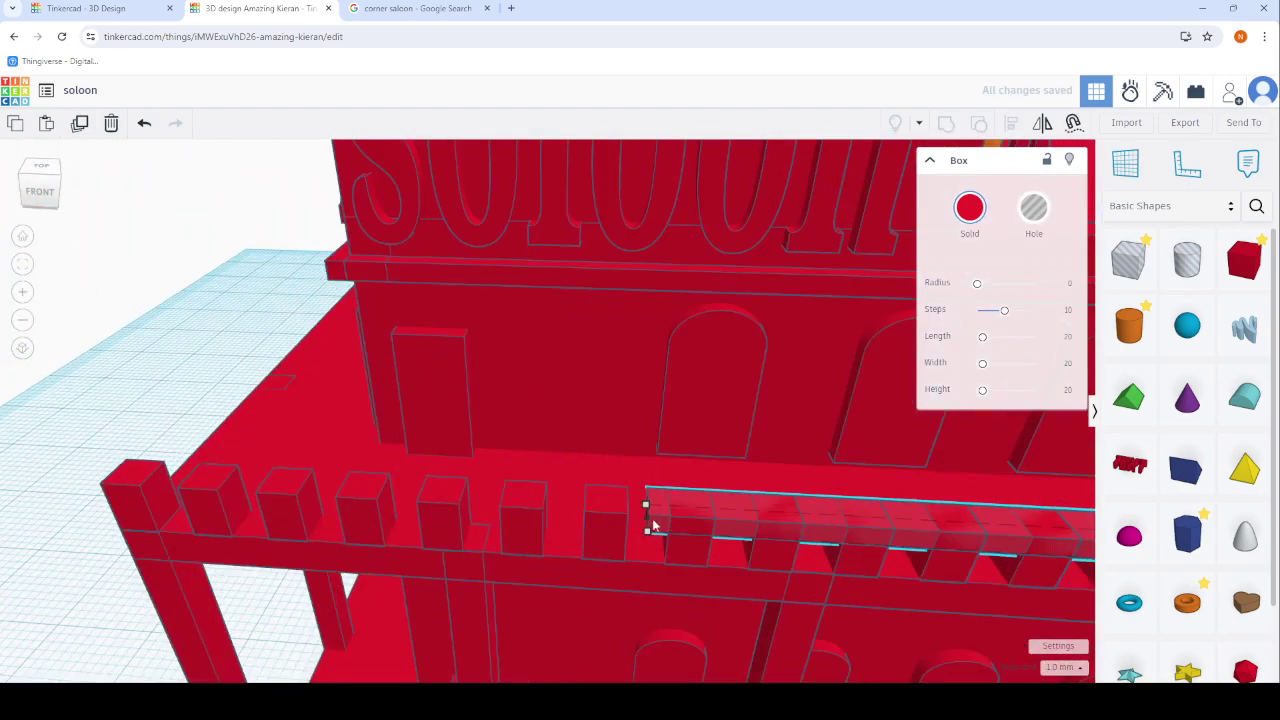
left_click_drag(605, 528, 90, 495)
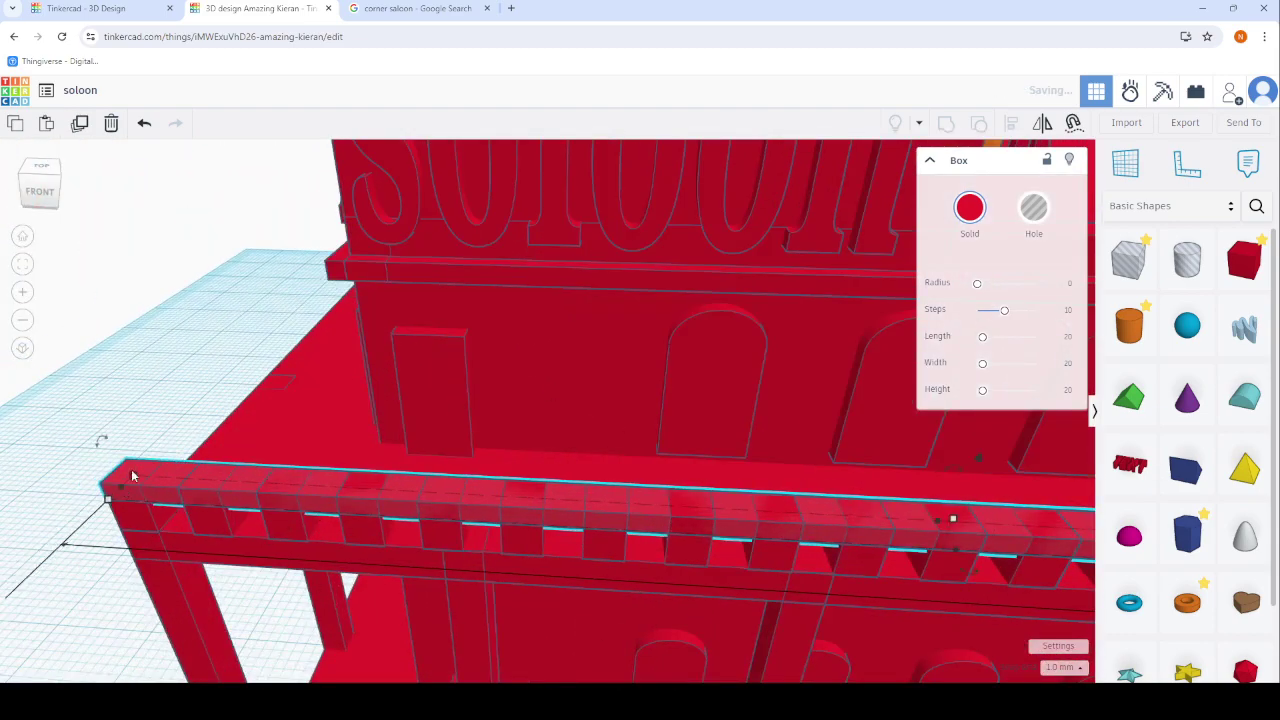
scroll(132, 476, "down", 3)
right_click_drag(132, 476, 92, 626)
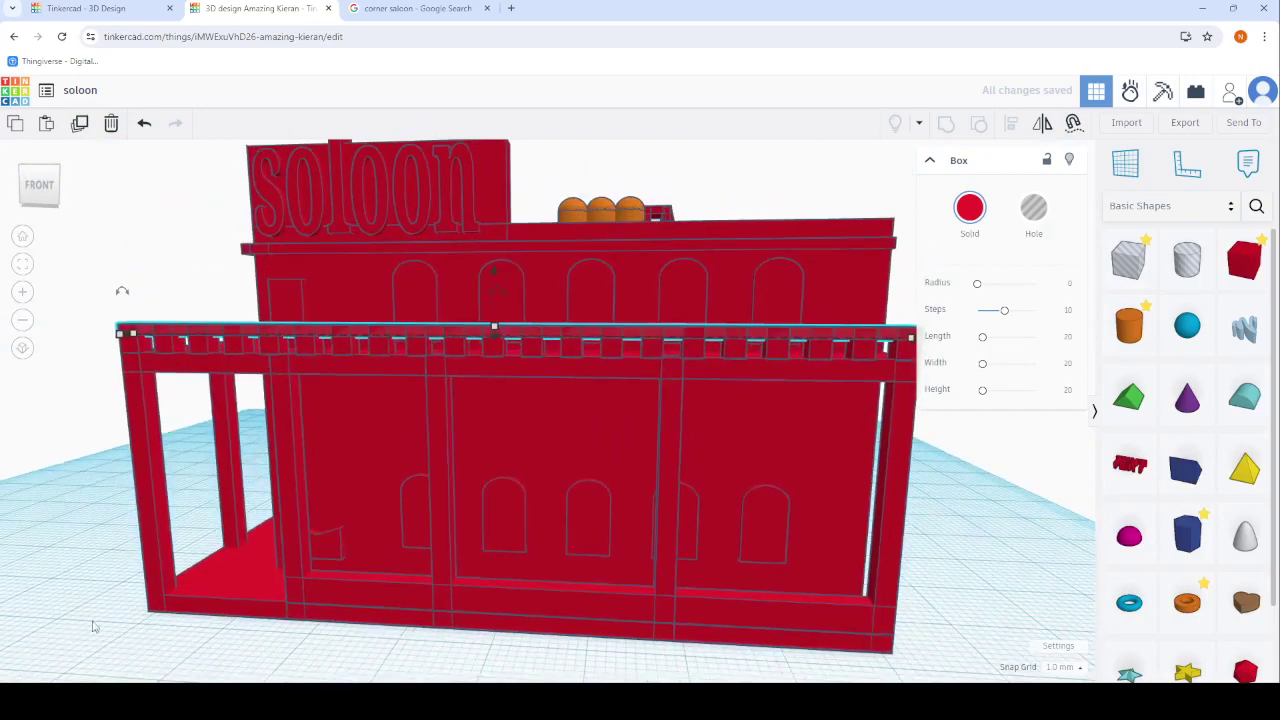
Pick the small corner post and slide it along the railing to set the spacing.
left_click(20, 548)
right_click_drag(43, 528, 531, 508)
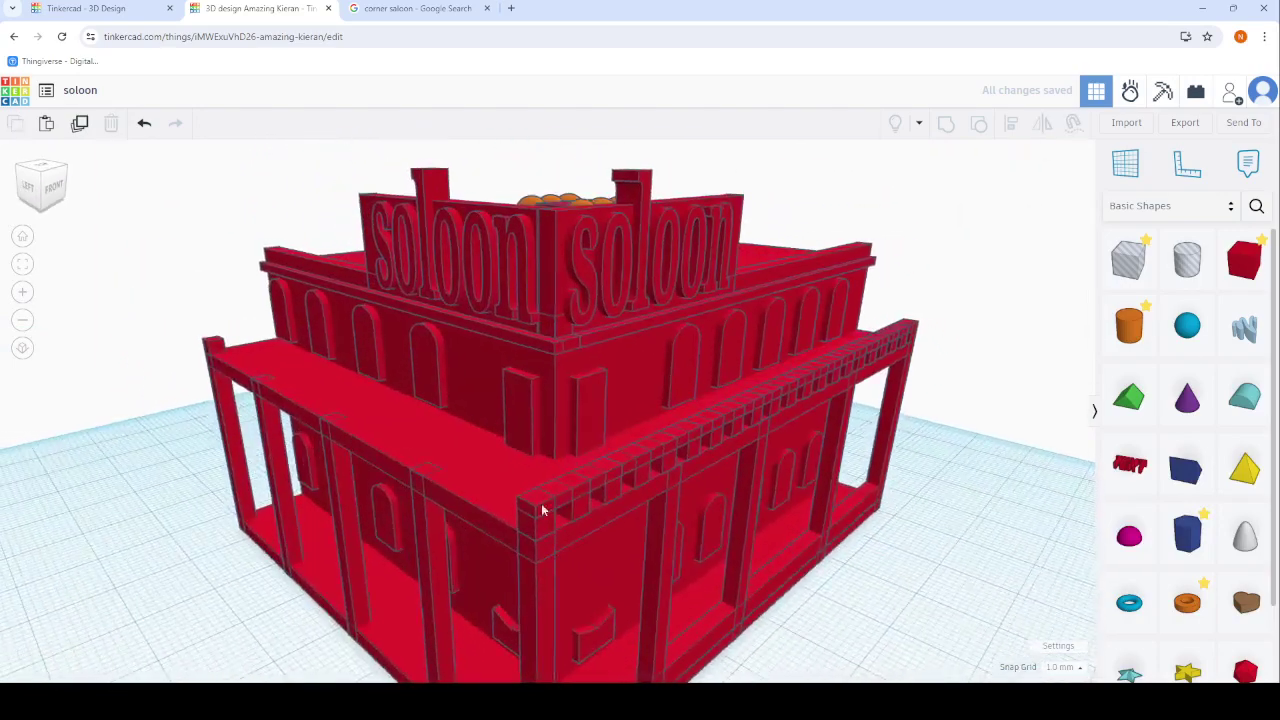
scroll(543, 523, "up", 2)
left_click(534, 536)
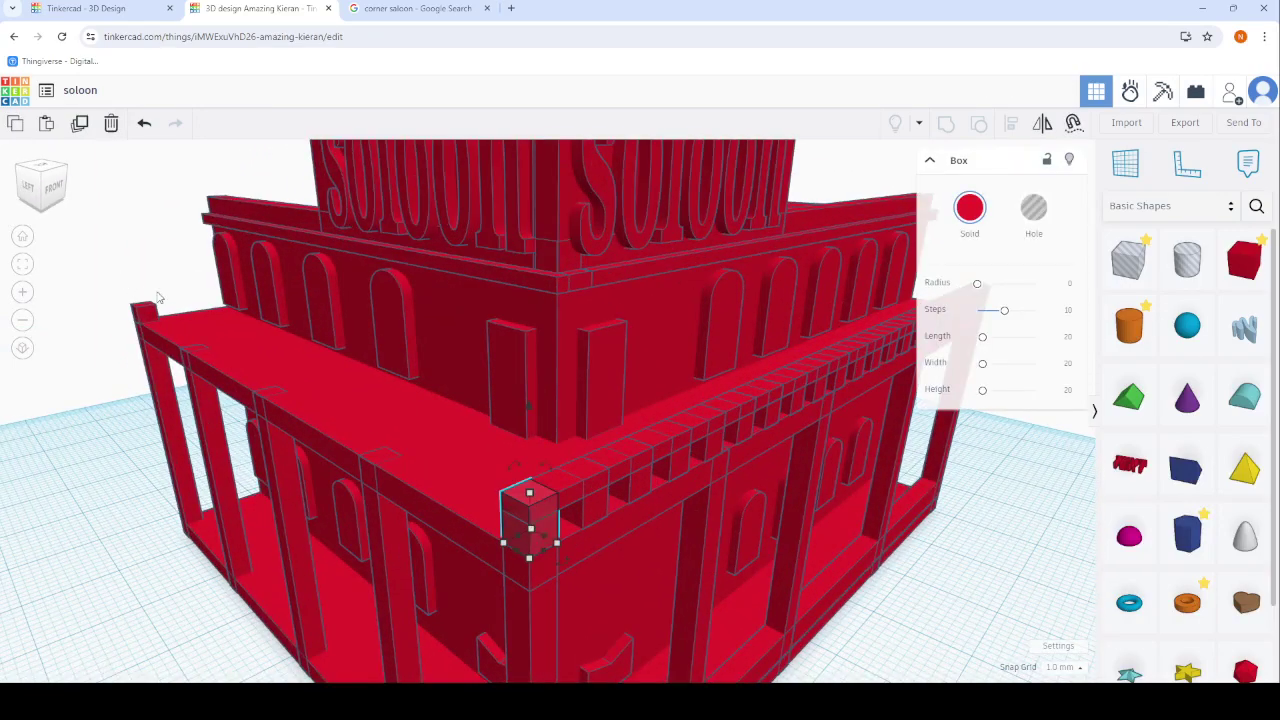
scroll(461, 543, "down", 2)
scroll(461, 543, "up", 5)
mouse_move(461, 543)
right_mouse_down()
mouse_move(427, 605)
mouse_move(618, 628)
right_mouse_up()
scroll(440, 590, "down", 3)
scroll(490, 600, "down", 2)
scroll(590, 600, "up", 5)
scroll(574, 593, "up", 3)
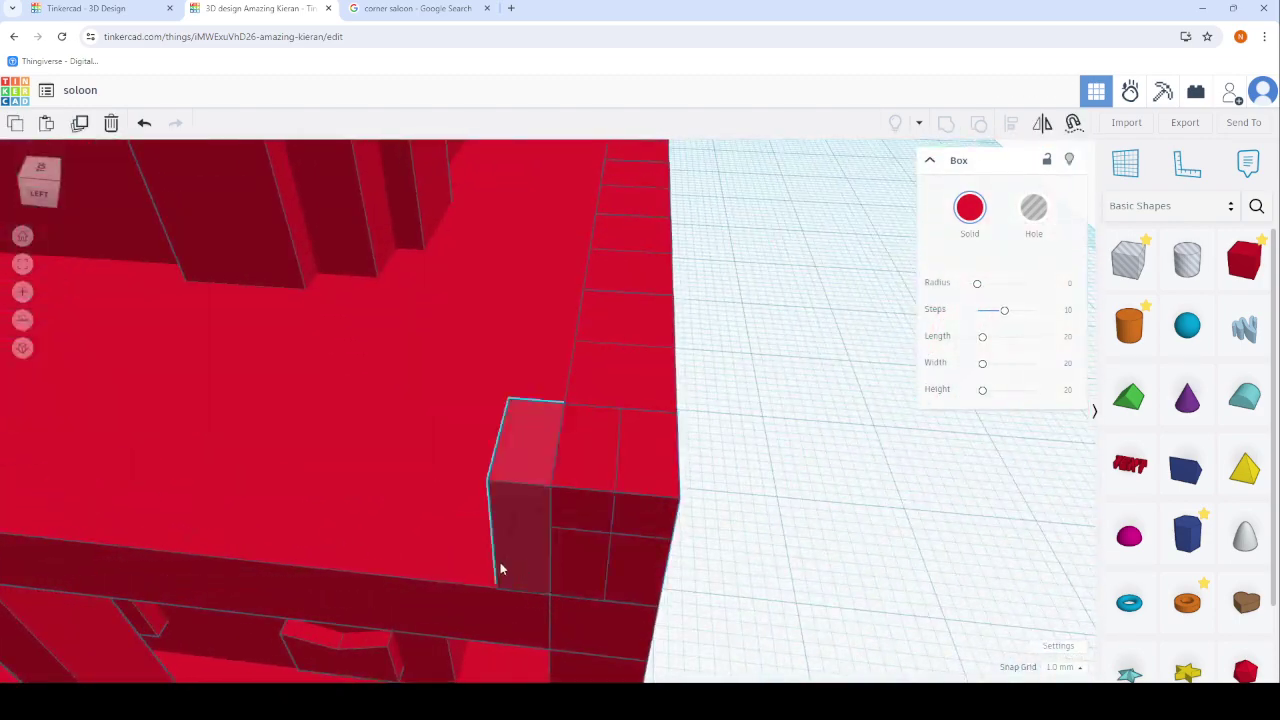
left_click_drag(500, 566, 366, 562)
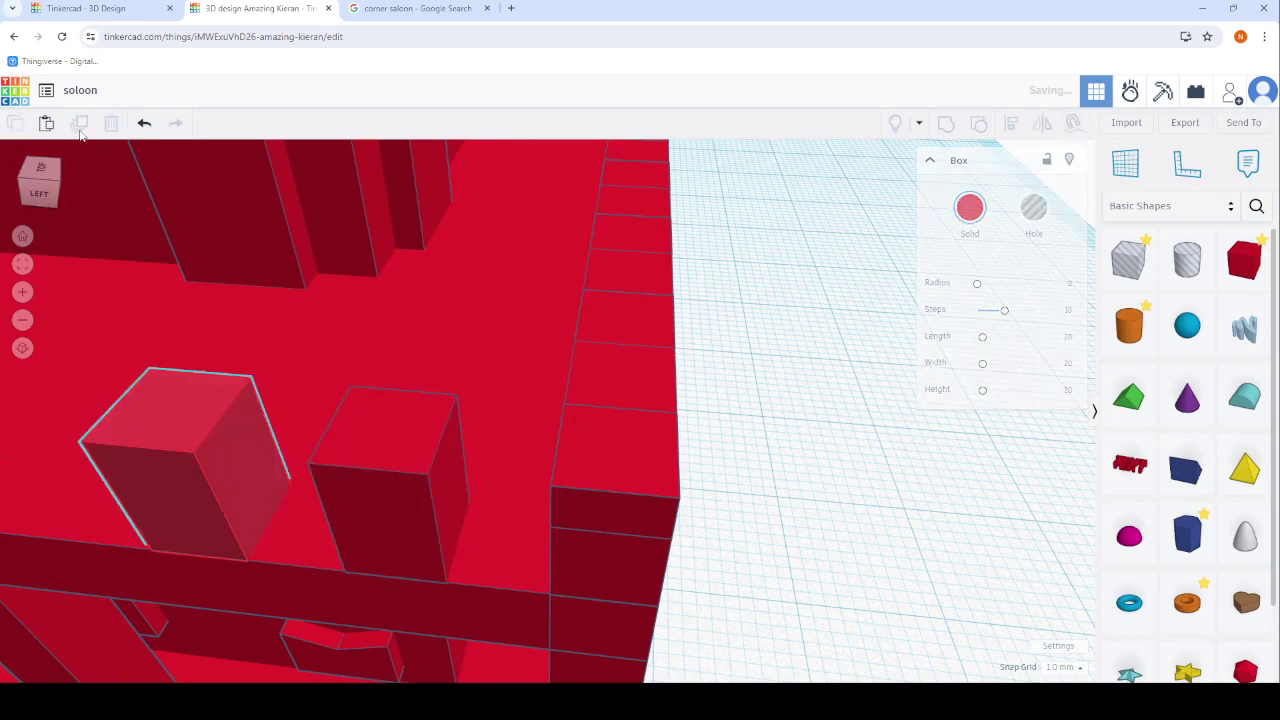
scroll(100, 190, "down", 5)
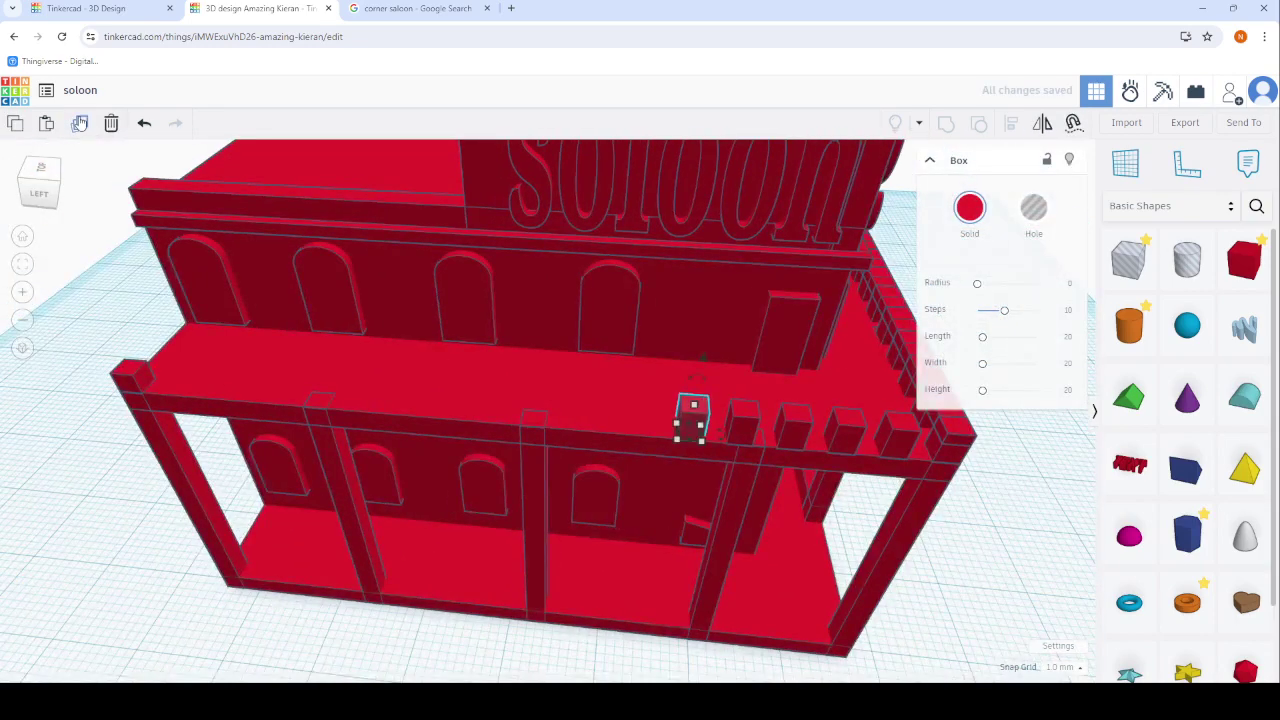
Add six evenly spaced post copies continuing leftward along the railing.
left_click(80, 122)
left_click(80, 122)
left_click(80, 122)
left_click(80, 122)
left_click(80, 122)
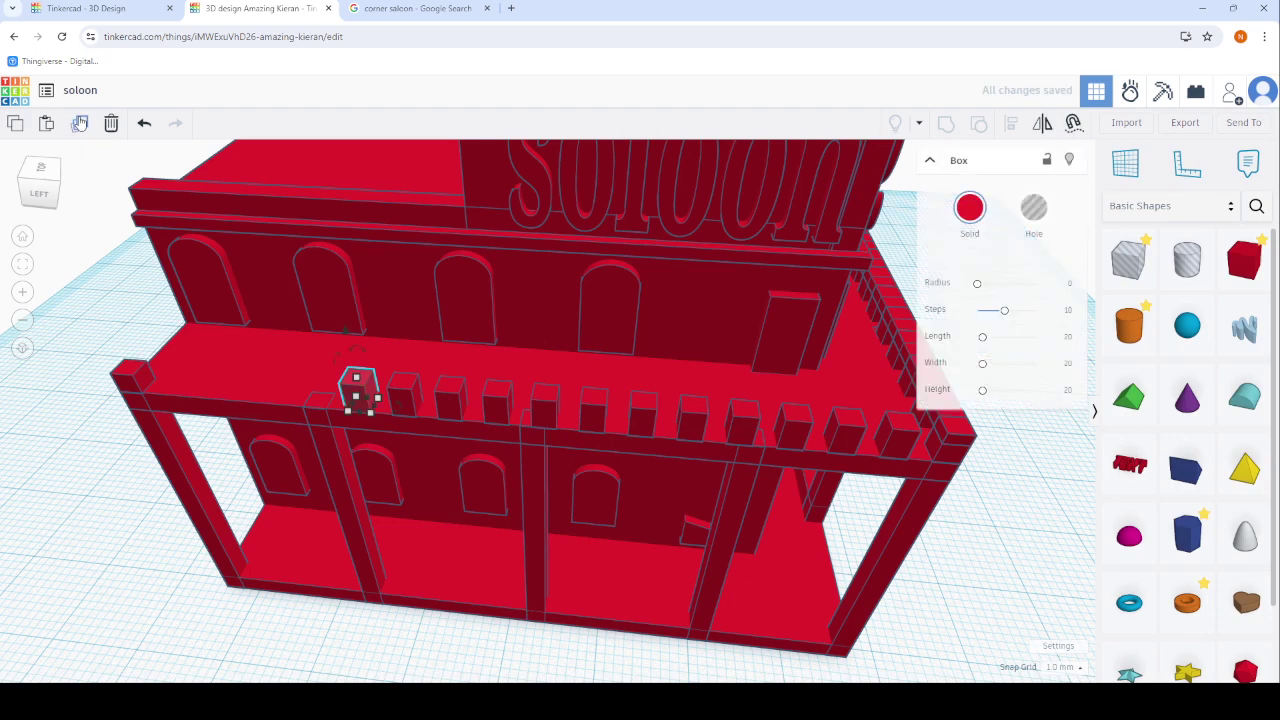
left_click(80, 122)
left_click(80, 122)
left_click(80, 122)
left_click(80, 122)
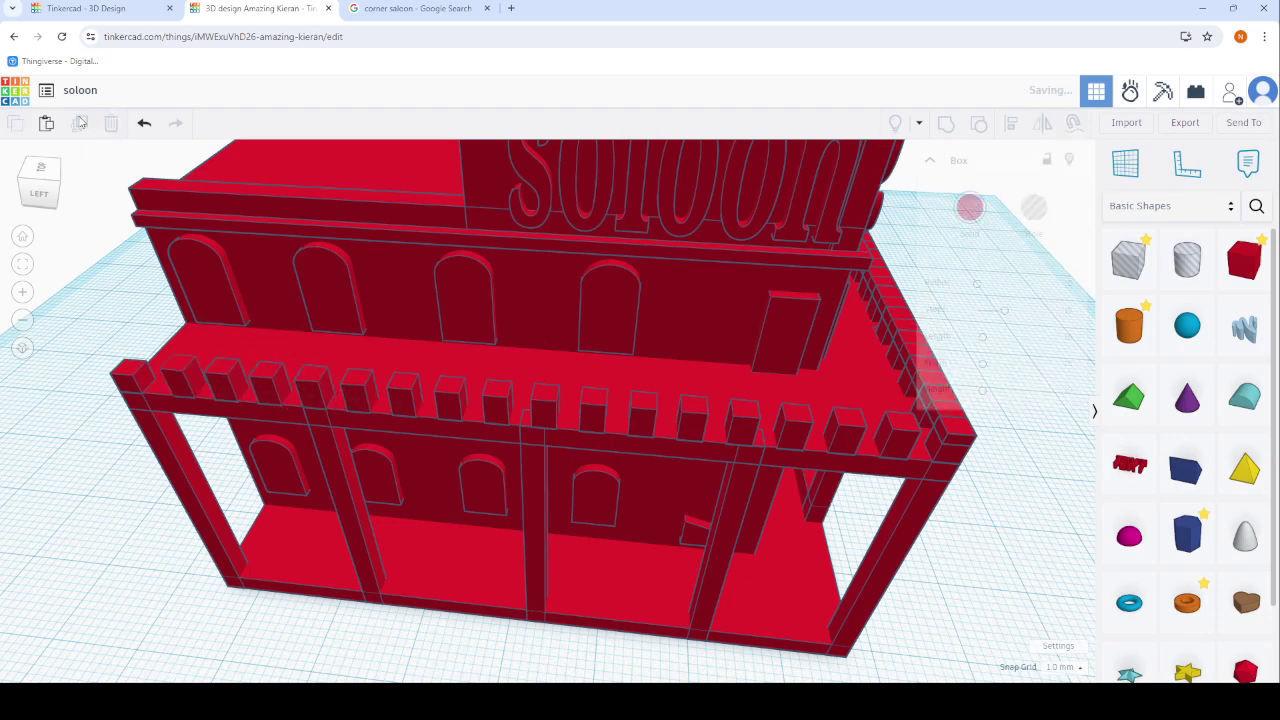
left_click(80, 122)
left_click(80, 122)
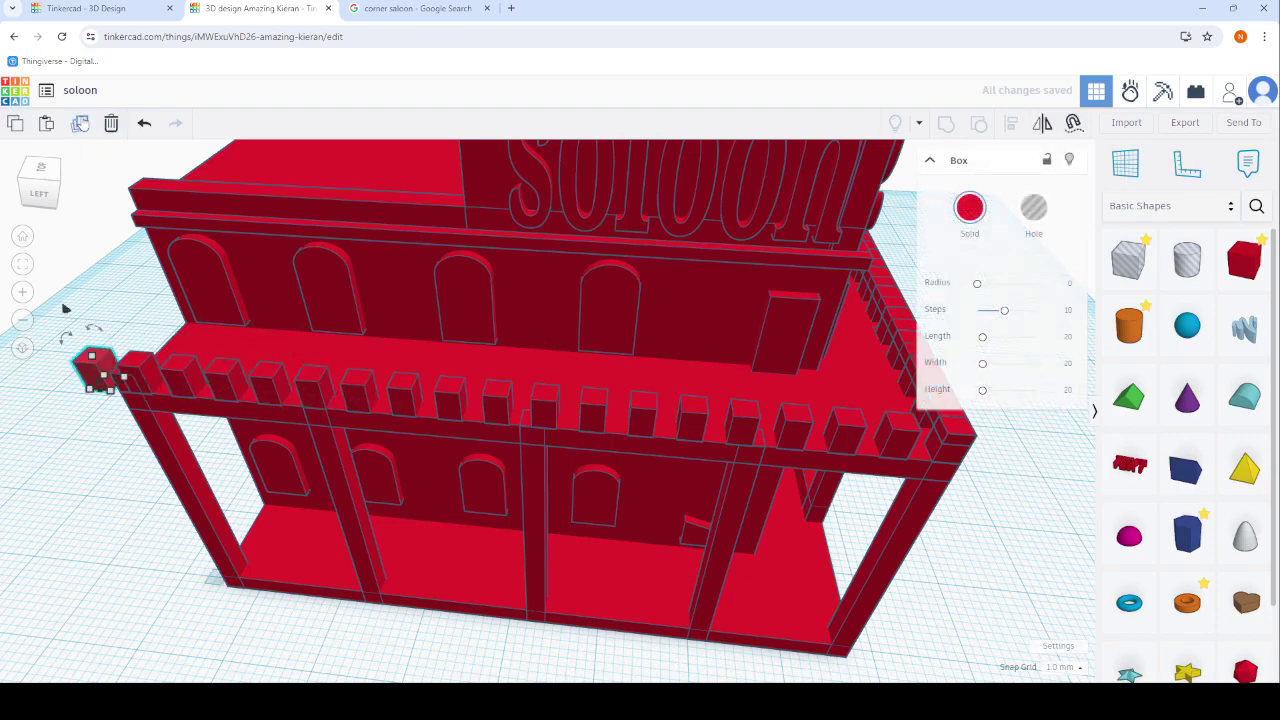
Delete the extra post past the balcony corner.
left_click(140, 123)
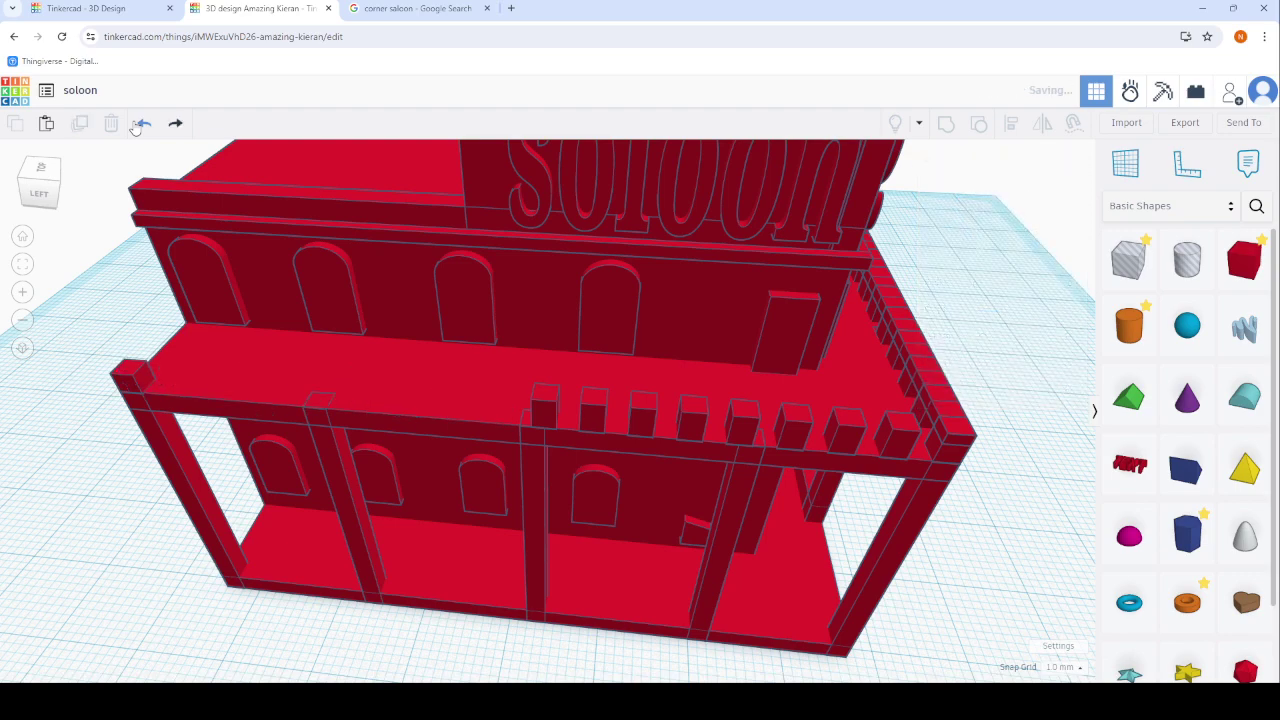
mouse_move(137, 128)
right_mouse_down()
mouse_move(443, 286)
mouse_move(211, 323)
mouse_move(131, 257)
mouse_move(335, 415)
mouse_move(257, 420)
mouse_move(517, 449)
mouse_move(168, 267)
right_mouse_up()
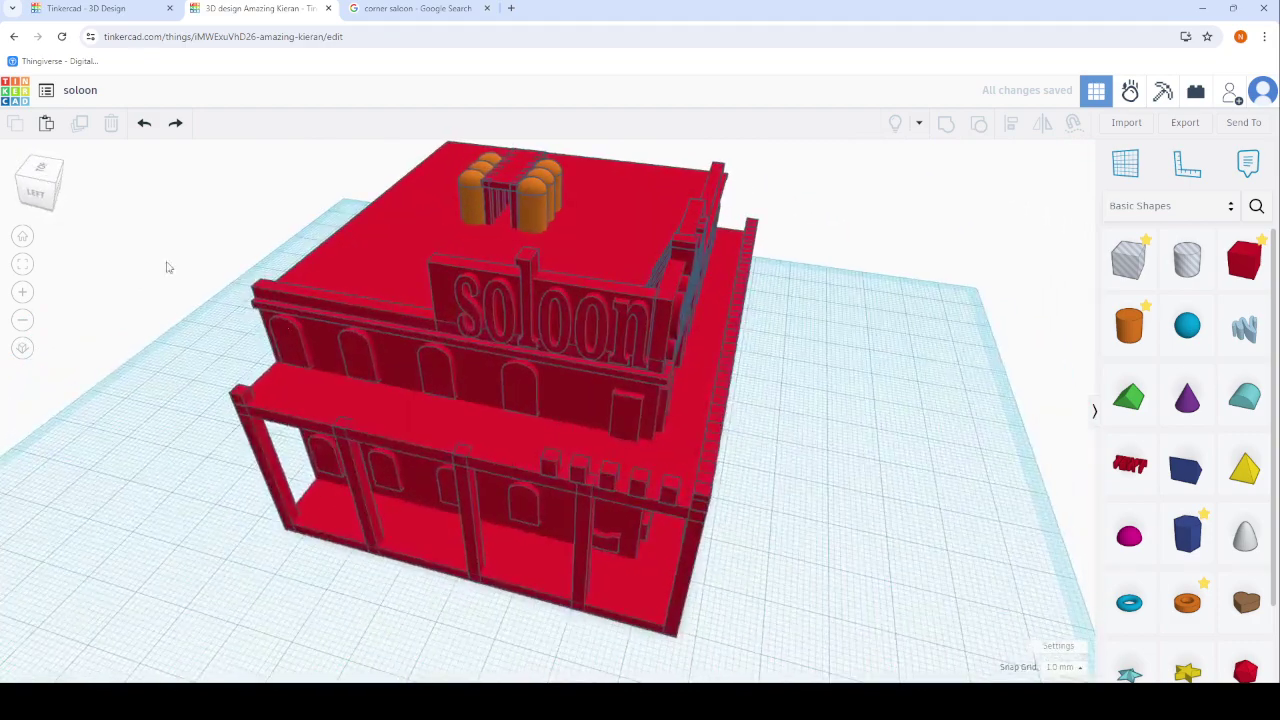
scroll(513, 470, "up", 3)
scroll(530, 465, "up", 3)
scroll(565, 454, "down", 2)
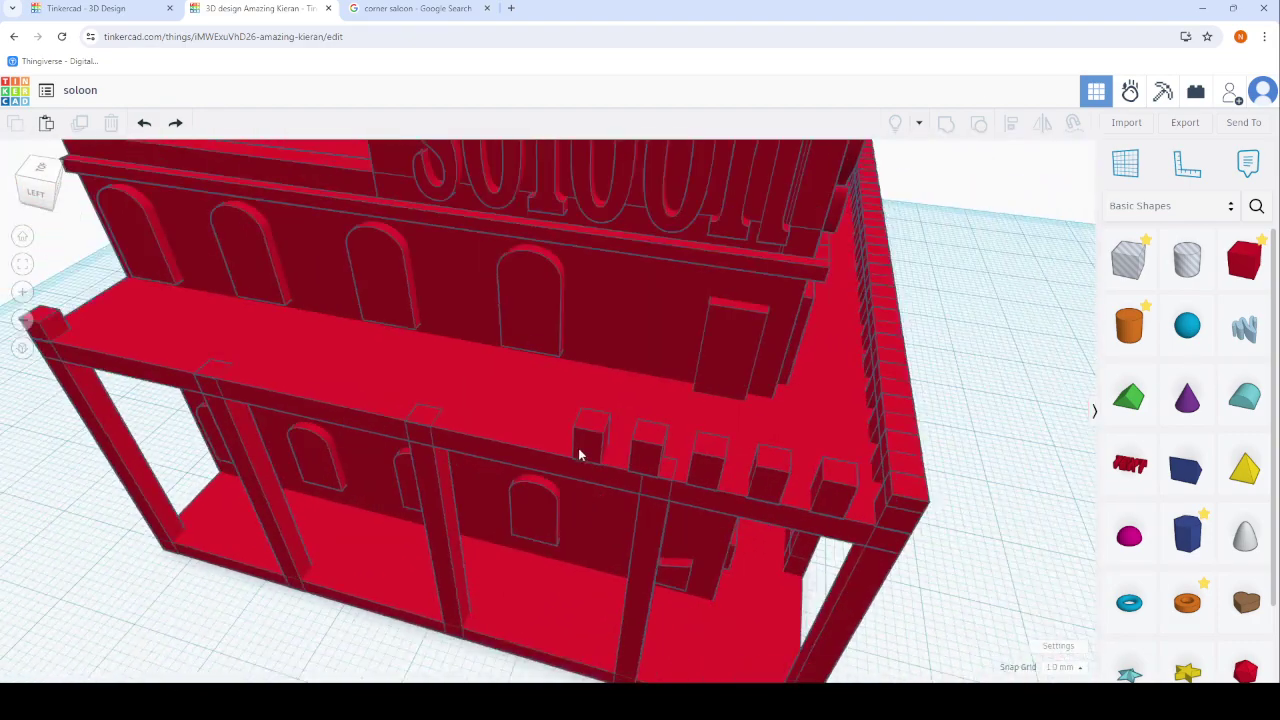
Duplicate a small front-balcony post several times, moving the first copy left along the railing.
left_click(580, 452)
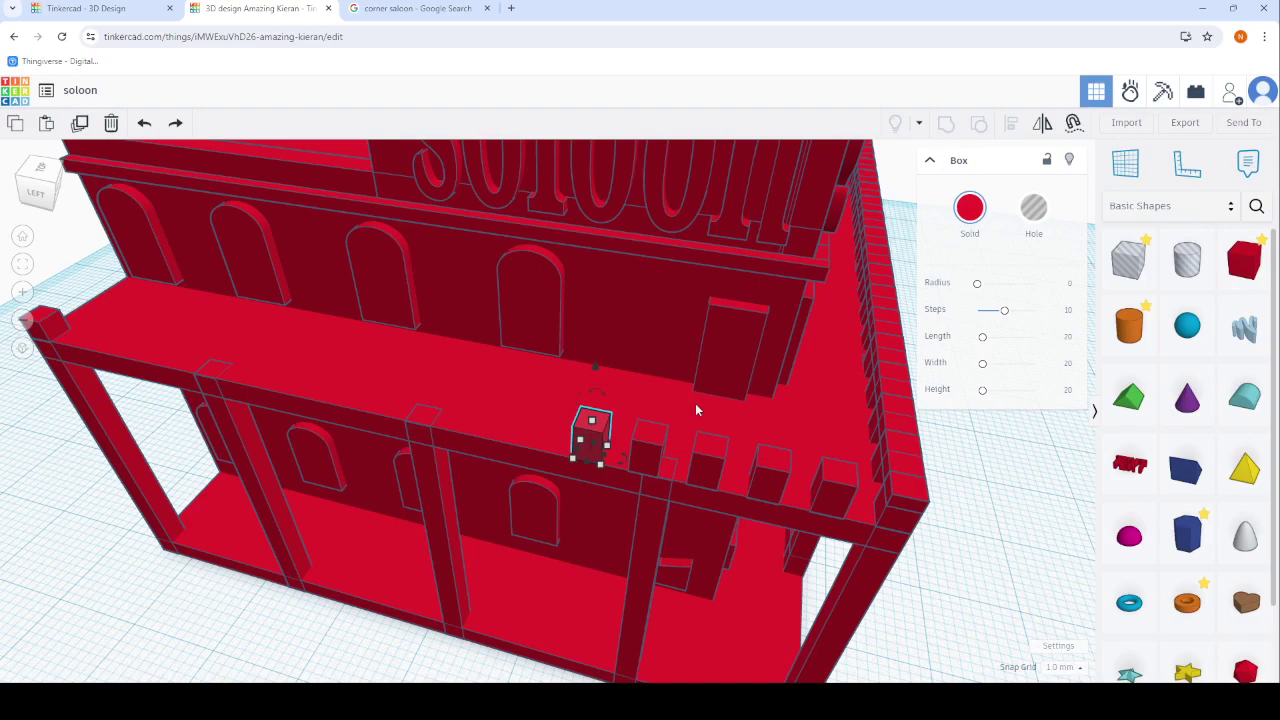
mouse_move(697, 410)
right_mouse_down()
mouse_move(480, 337)
mouse_move(528, 446)
mouse_move(557, 455)
mouse_move(16, 122)
right_mouse_up()
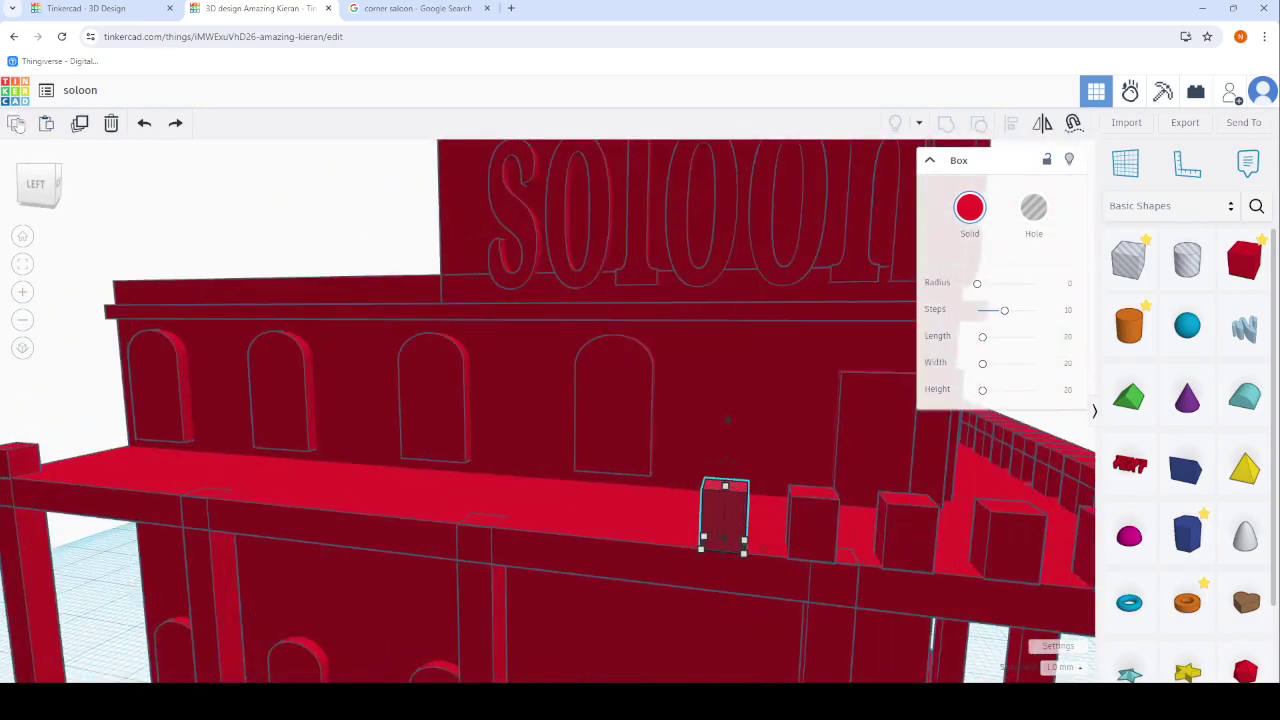
left_click(80, 123)
scroll(655, 490, "up", 4)
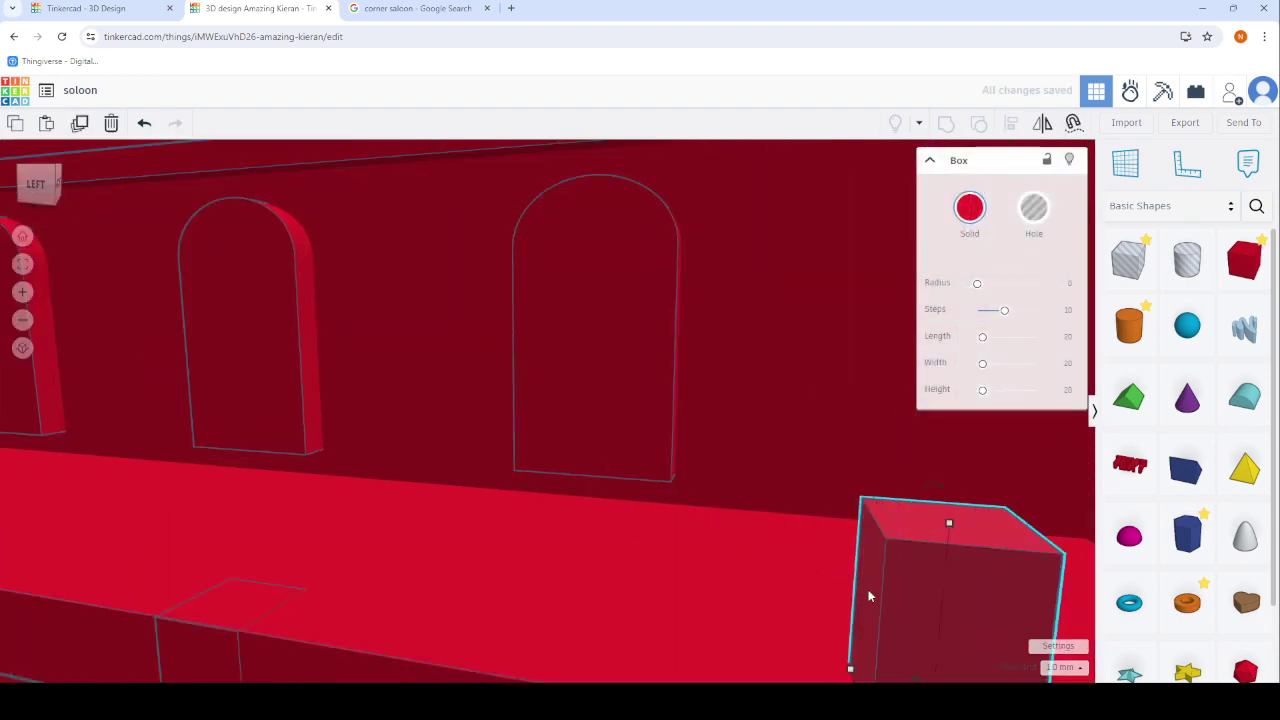
left_click_drag(869, 597, 614, 599)
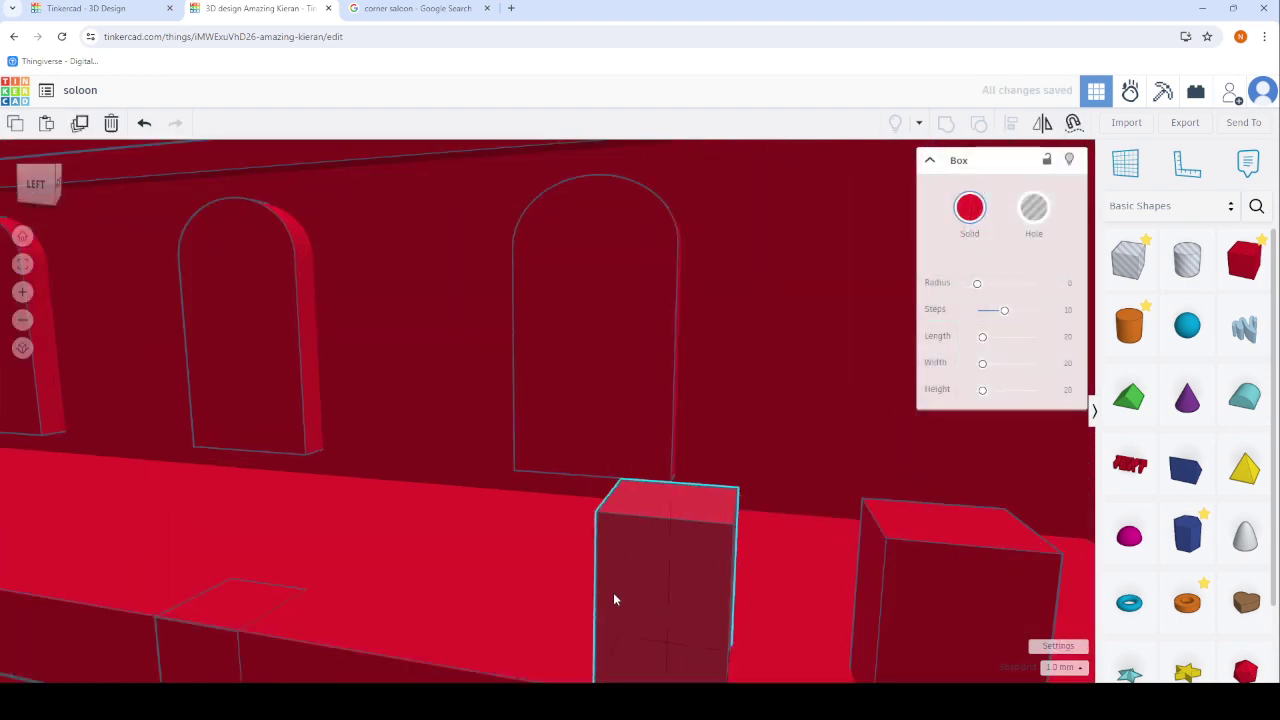
left_click(80, 123)
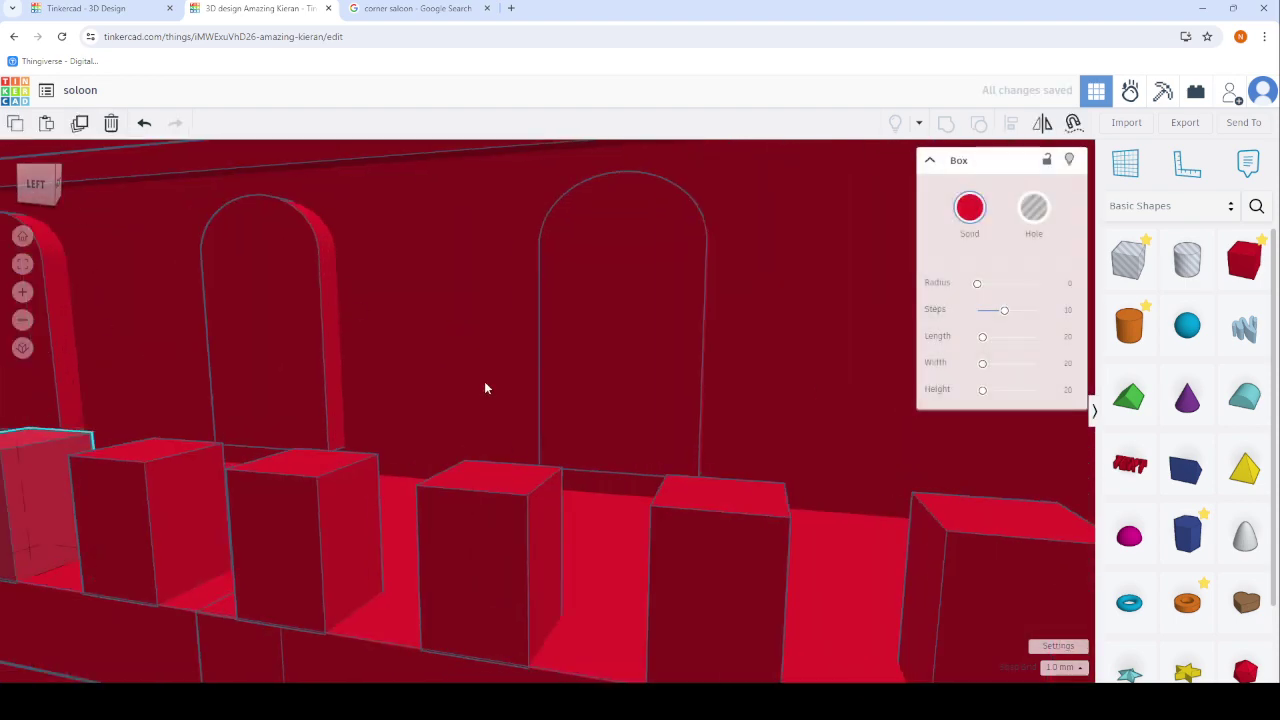
scroll(486, 386, "down", 2)
left_click(80, 123)
left_click(80, 123)
left_click(80, 123)
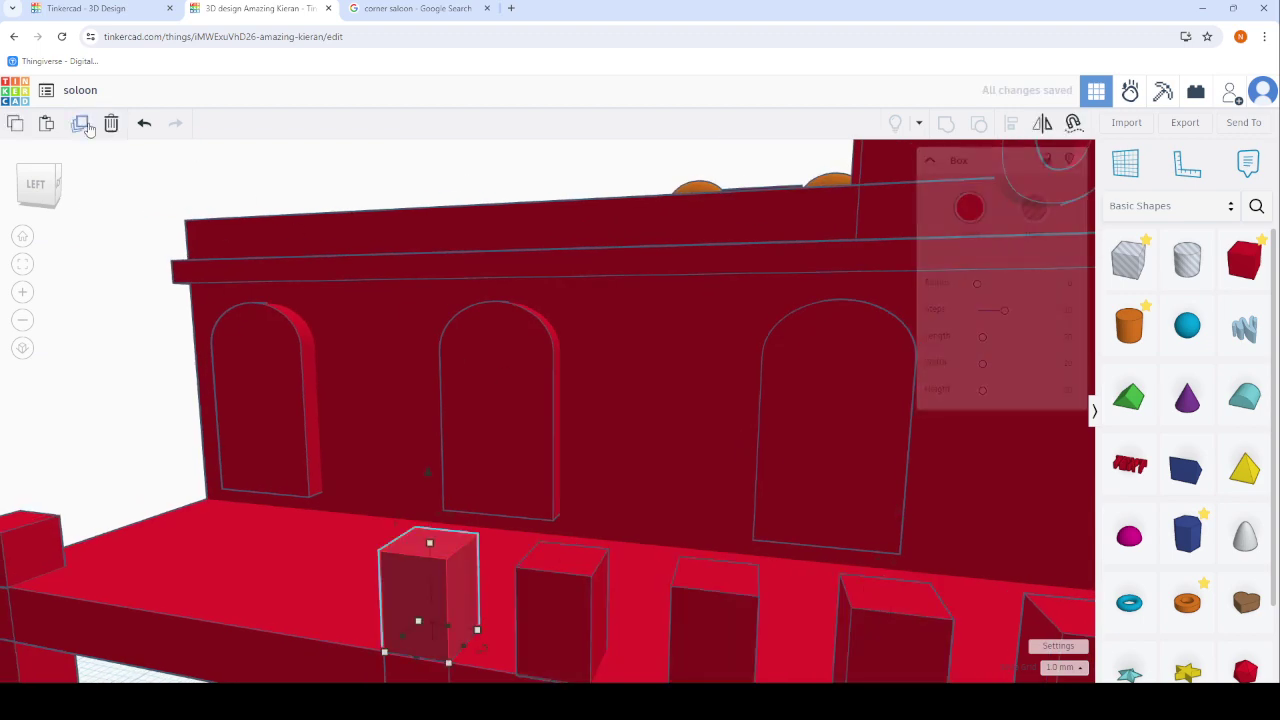
left_click(80, 123)
left_click(80, 123)
left_click(80, 123)
scroll(340, 297, "down", 3)
scroll(340, 297, "down", 2)
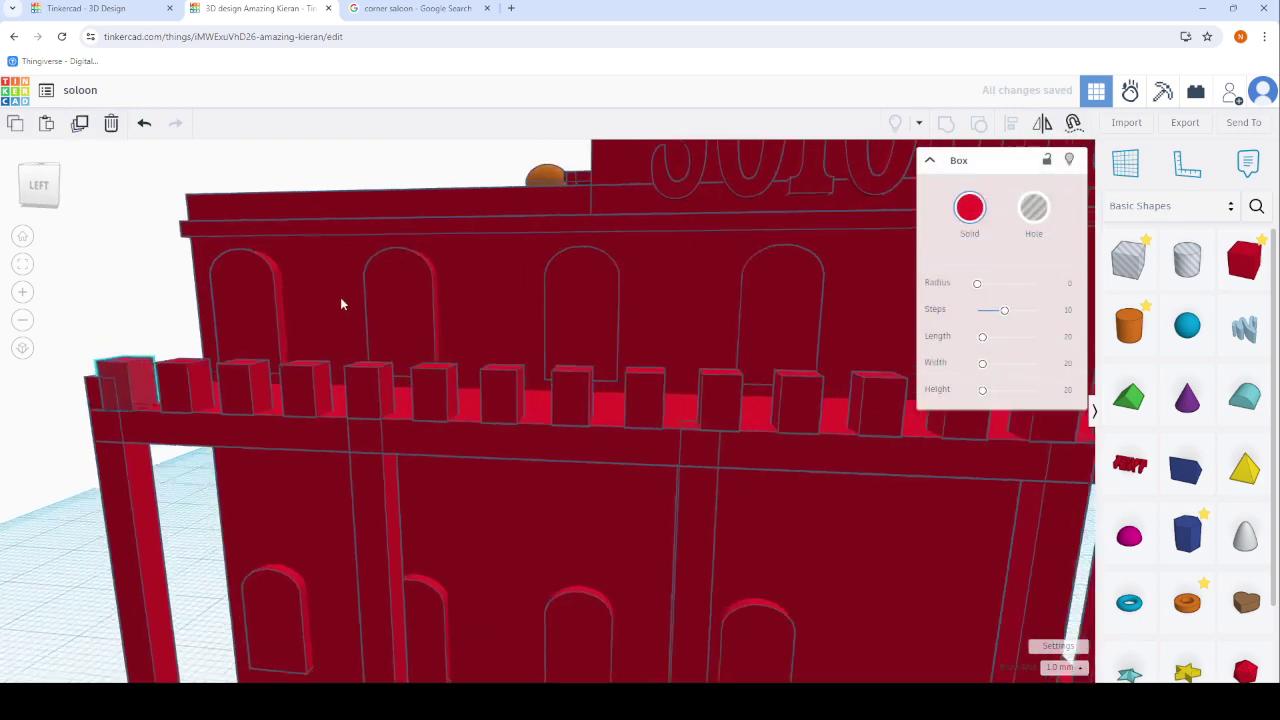
right_click_drag(340, 297, 408, 547)
scroll(408, 547, "up", 4)
Move the leftmost post to the wall corner and shift the next posts left to close gaps.
left_click_drag(408, 547, 393, 518)
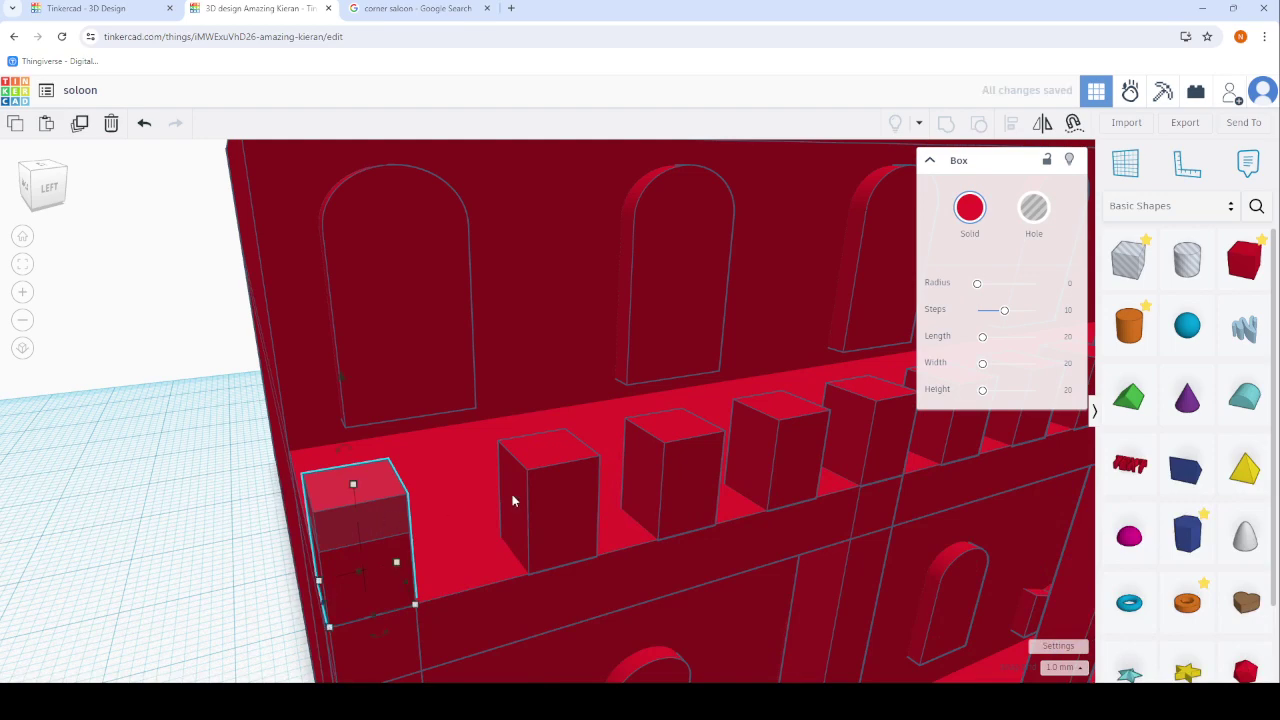
left_click_drag(512, 500, 510, 508)
left_click_drag(667, 497, 644, 496)
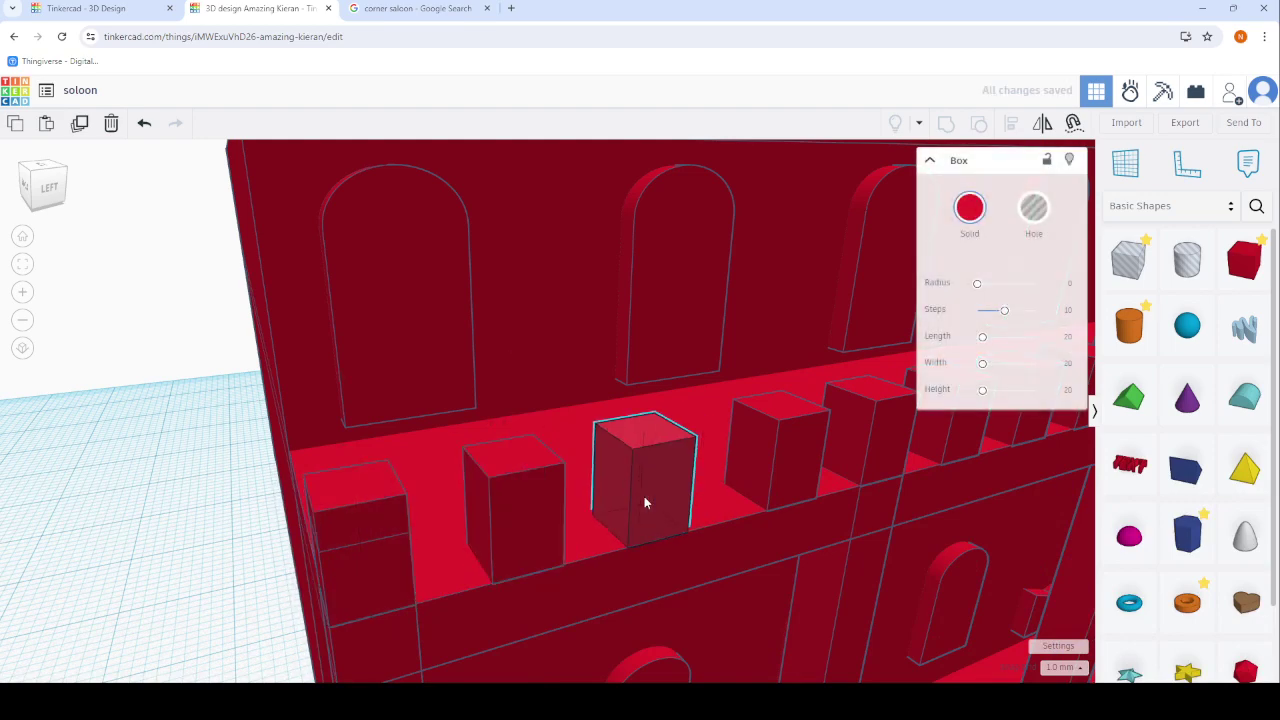
mouse_move(644, 496)
right_mouse_down()
mouse_move(555, 484)
mouse_move(433, 517)
right_mouse_up()
left_click_drag(629, 521, 581, 521)
right_click_drag(581, 521, 500, 529)
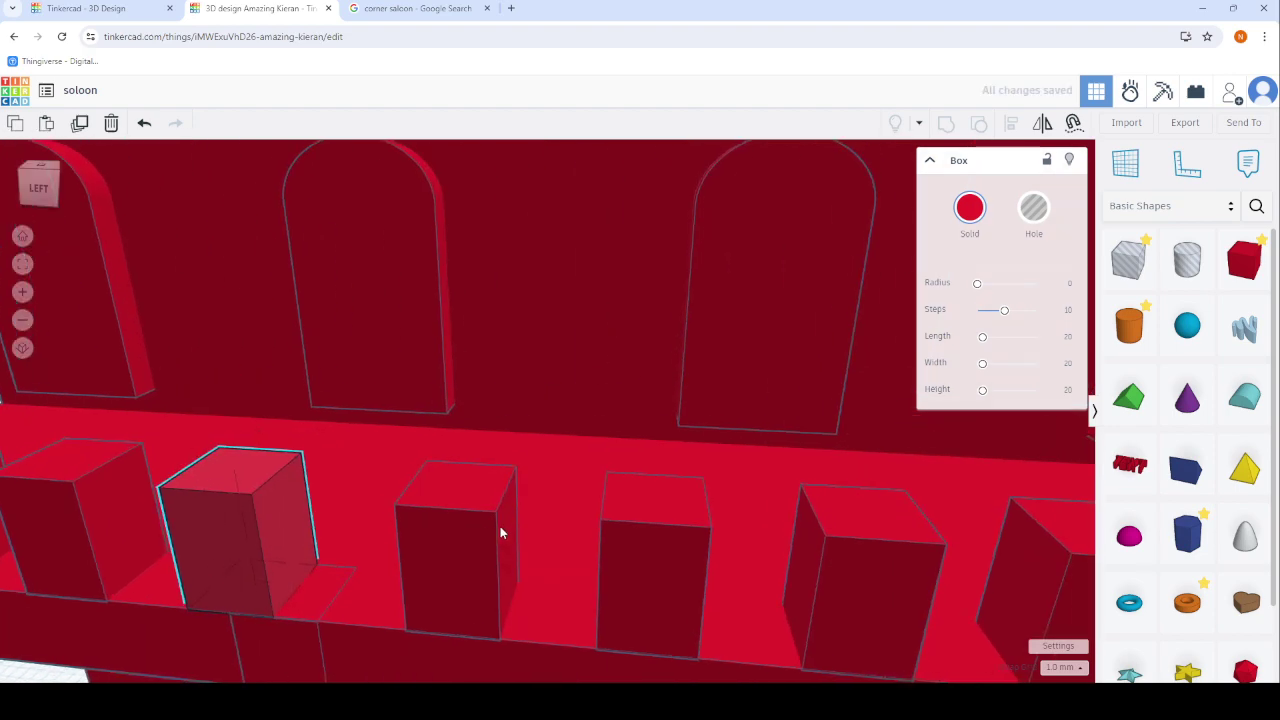
left_click_drag(474, 542, 438, 549)
left_click_drag(610, 635, 602, 628)
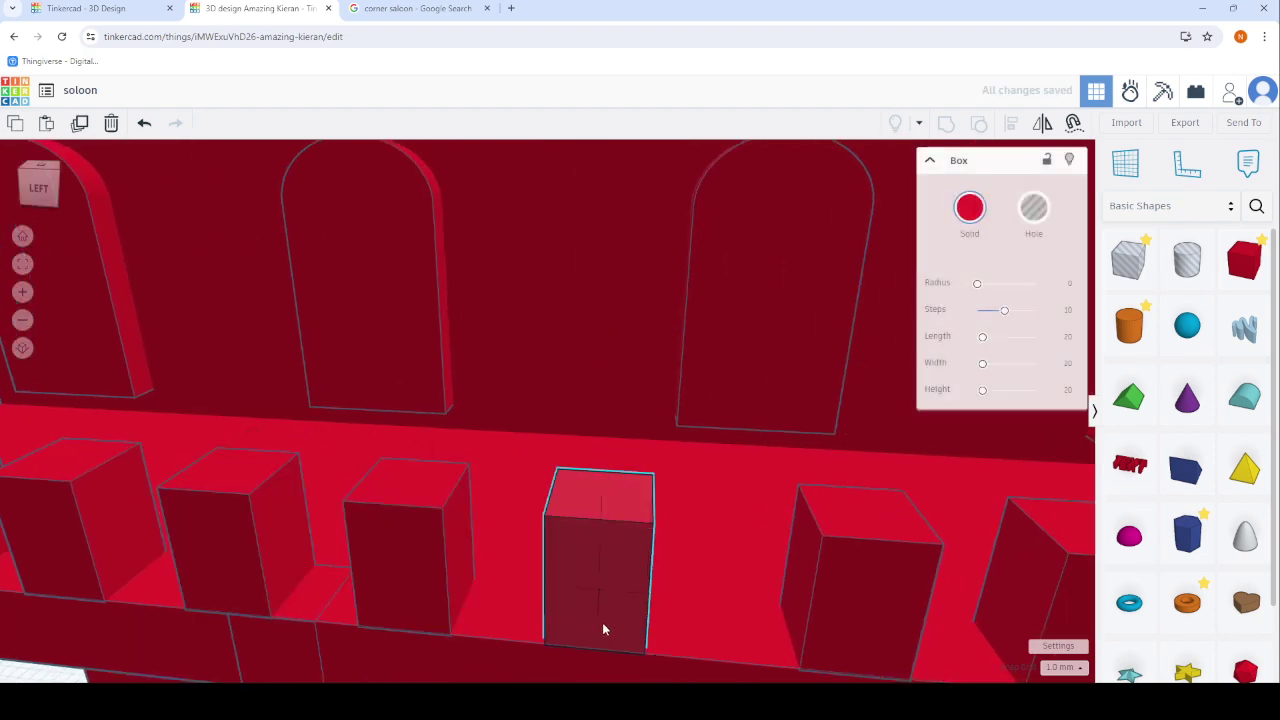
right_click_drag(602, 628, 323, 532)
left_click_drag(186, 512, 136, 514)
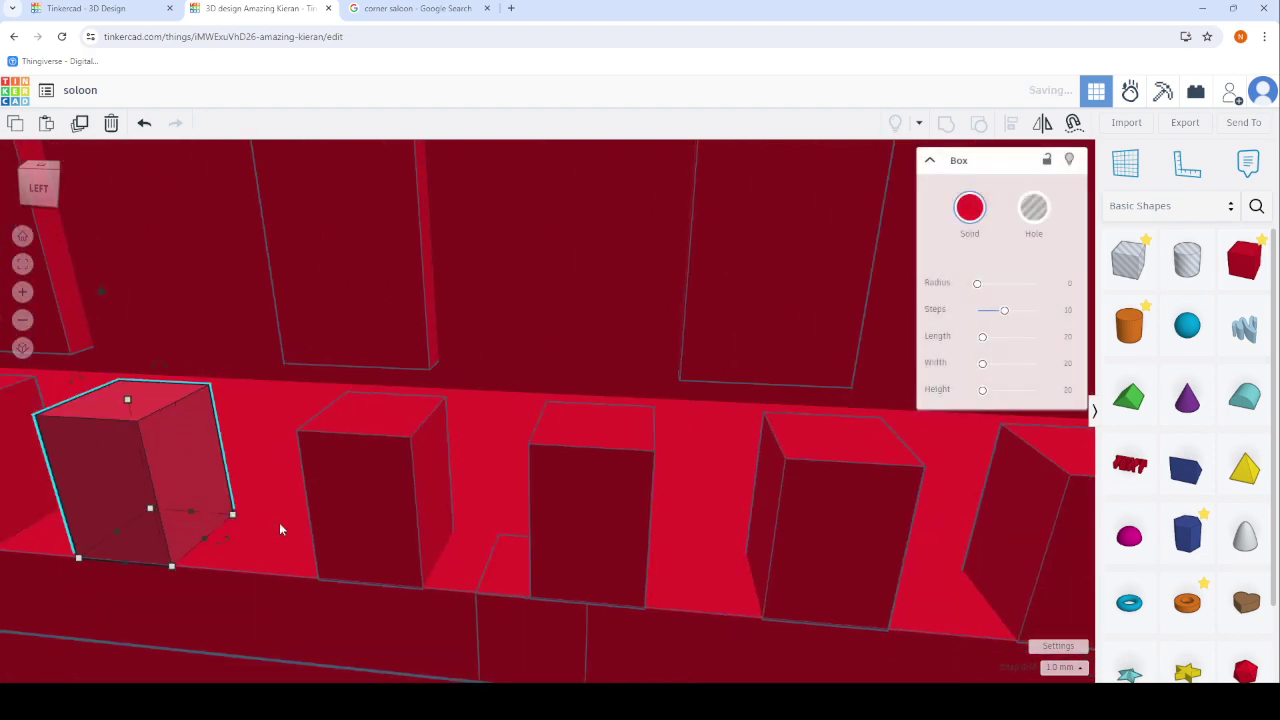
left_click_drag(378, 527, 323, 531)
Slide the remaining railing blocks toward the right corner left until evenly spaced.
left_click_drag(628, 548, 583, 544)
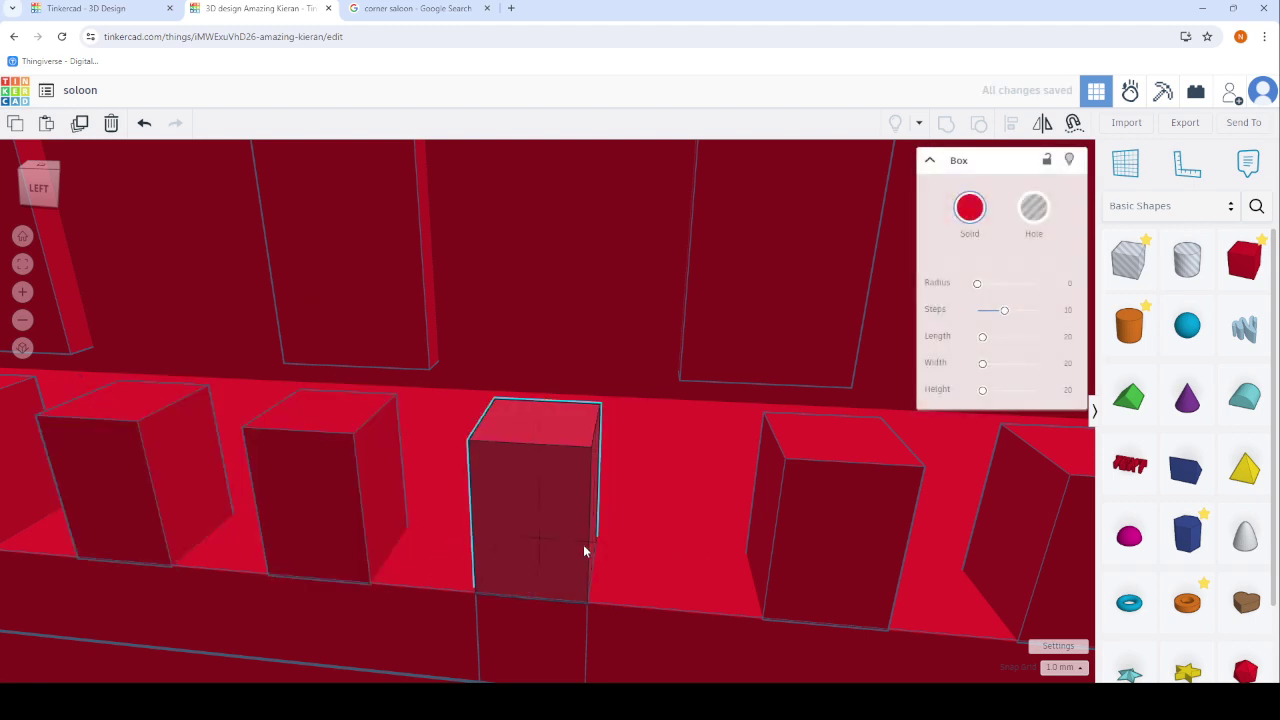
right_click_drag(583, 544, 527, 536)
left_click_drag(503, 537, 467, 526)
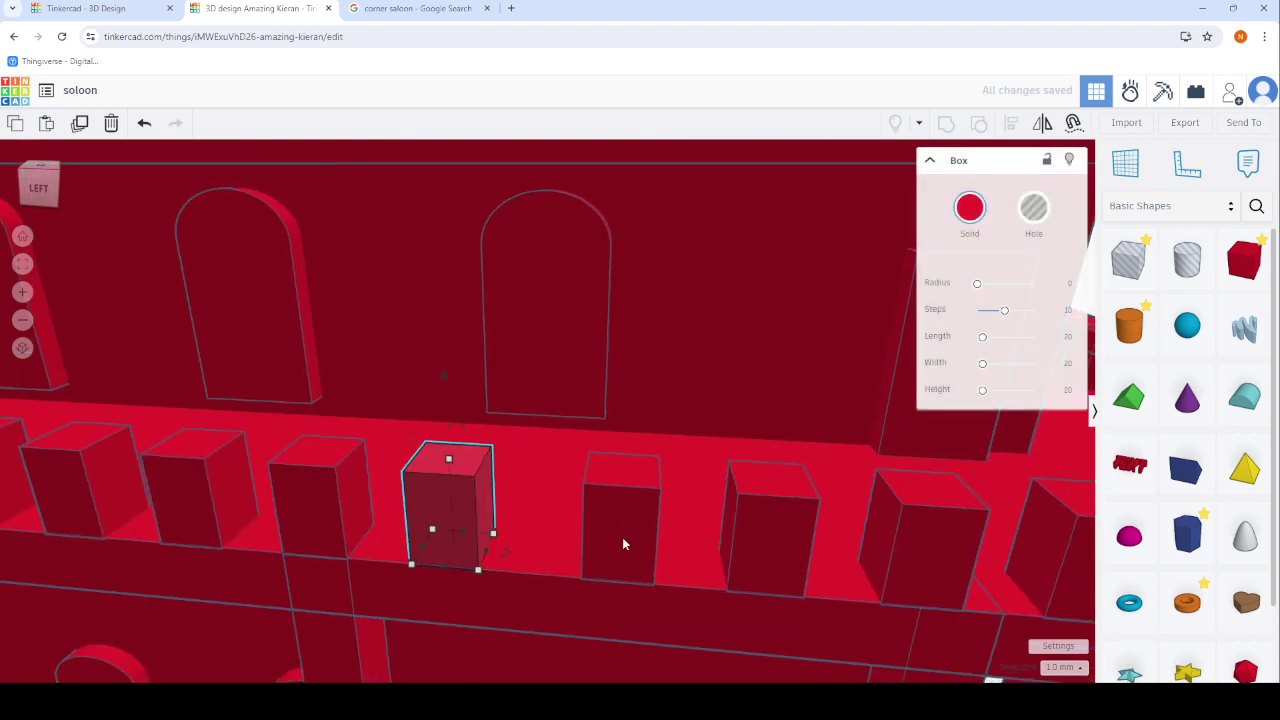
left_click_drag(622, 540, 598, 536)
left_click_drag(784, 545, 753, 542)
right_click_drag(753, 542, 612, 524)
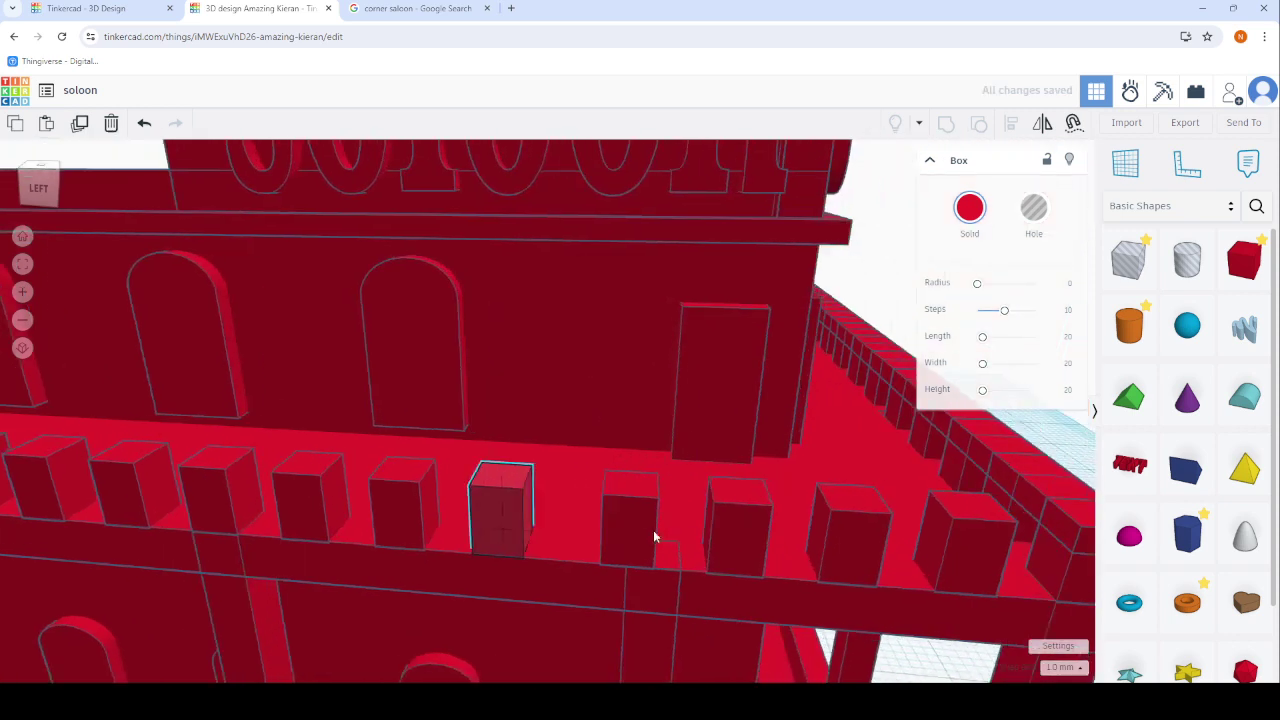
left_click_drag(707, 530, 678, 531)
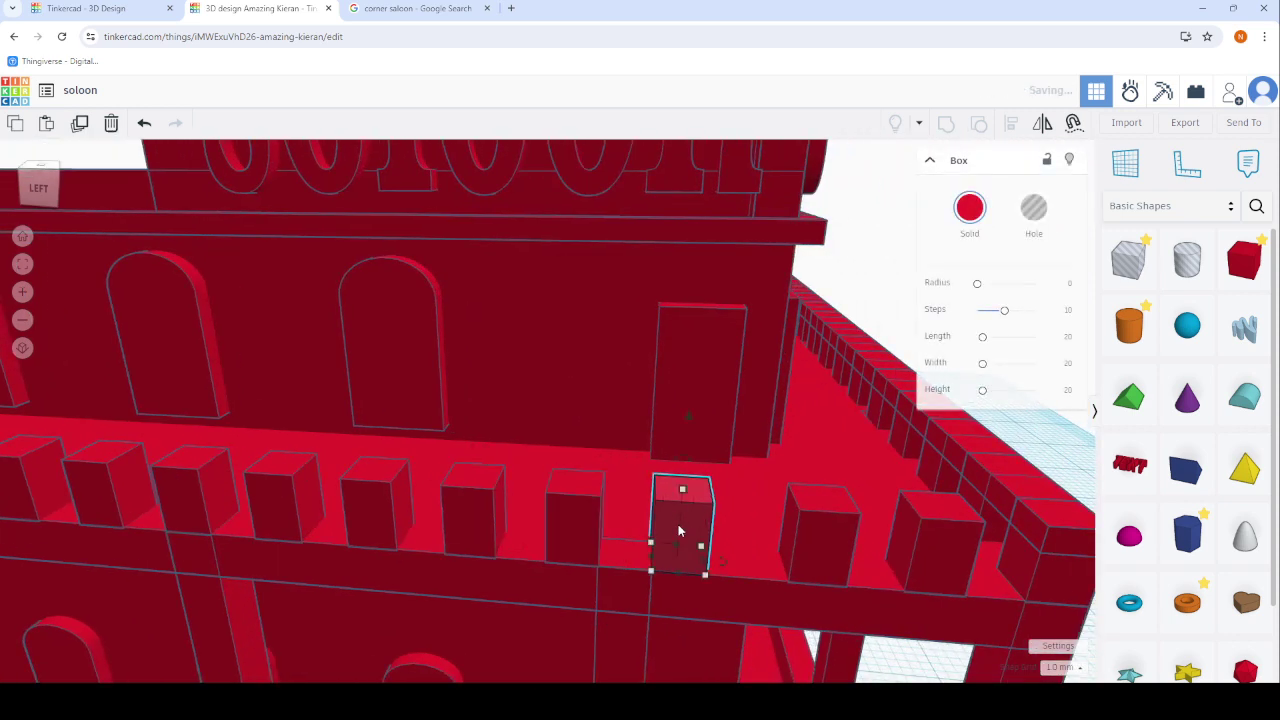
left_click_drag(850, 542, 826, 552)
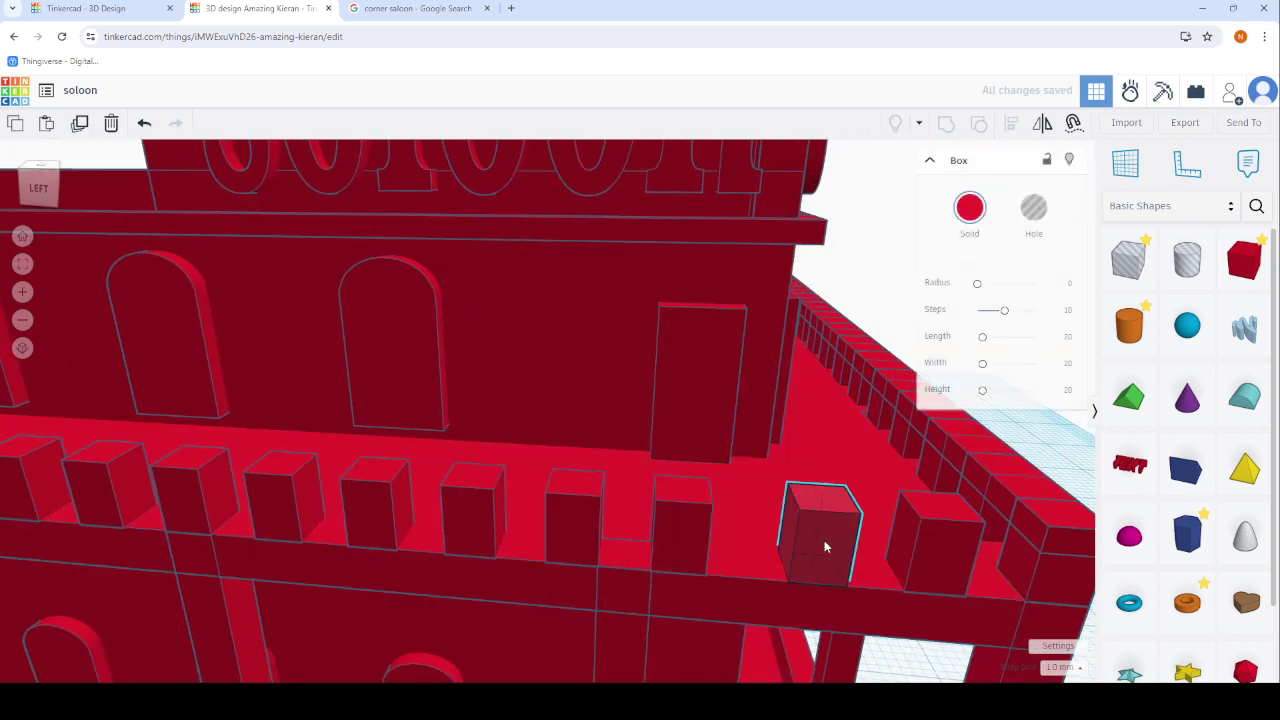
left_click_drag(919, 548, 890, 546)
right_click_drag(890, 546, 770, 557)
Select the long crenellated side wall and duplicate it.
scroll(800, 573, "down", 5)
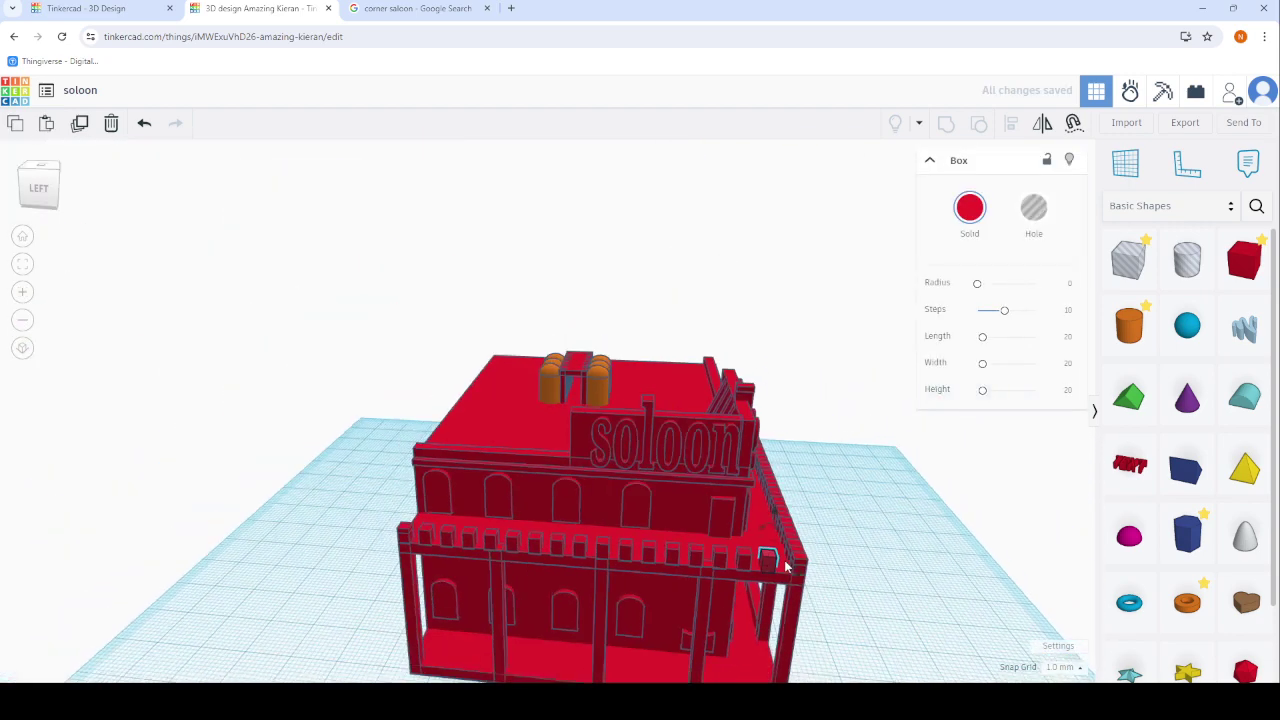
scroll(843, 576, "up", 1)
scroll(843, 576, "up", 2)
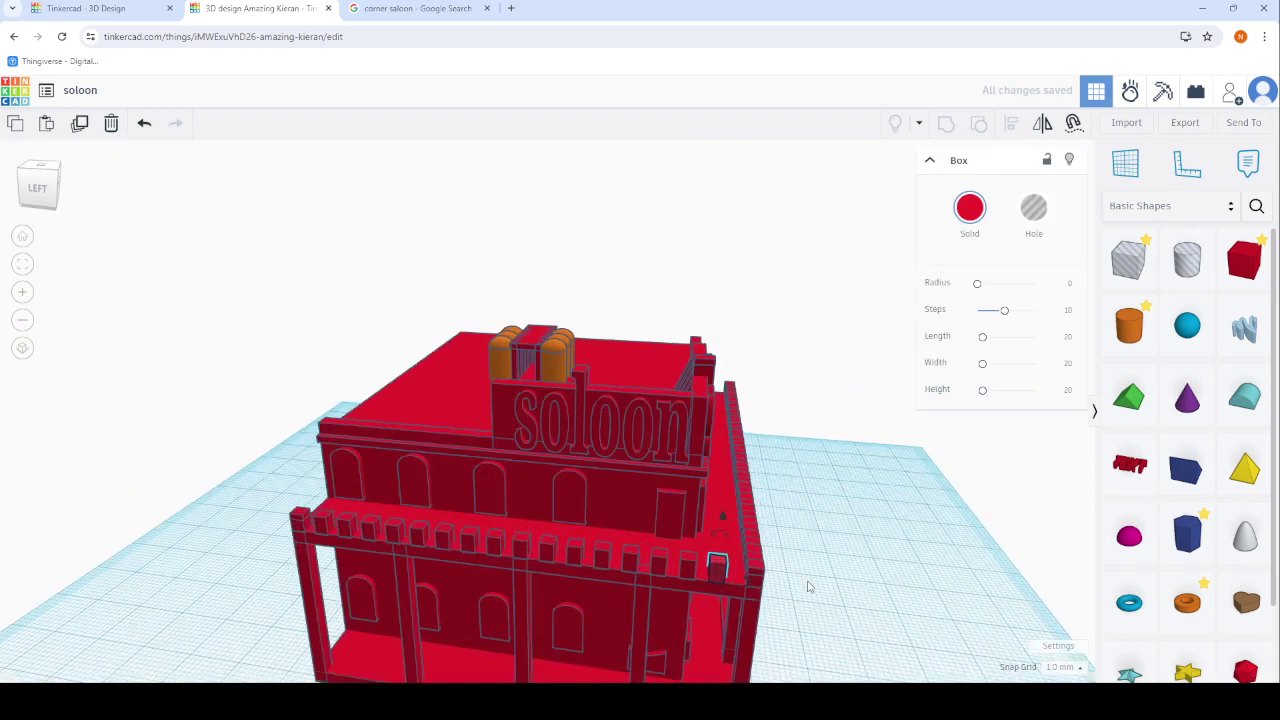
left_click(806, 586)
scroll(806, 586, "up", 3)
scroll(723, 577, "up", 3)
left_click(629, 523)
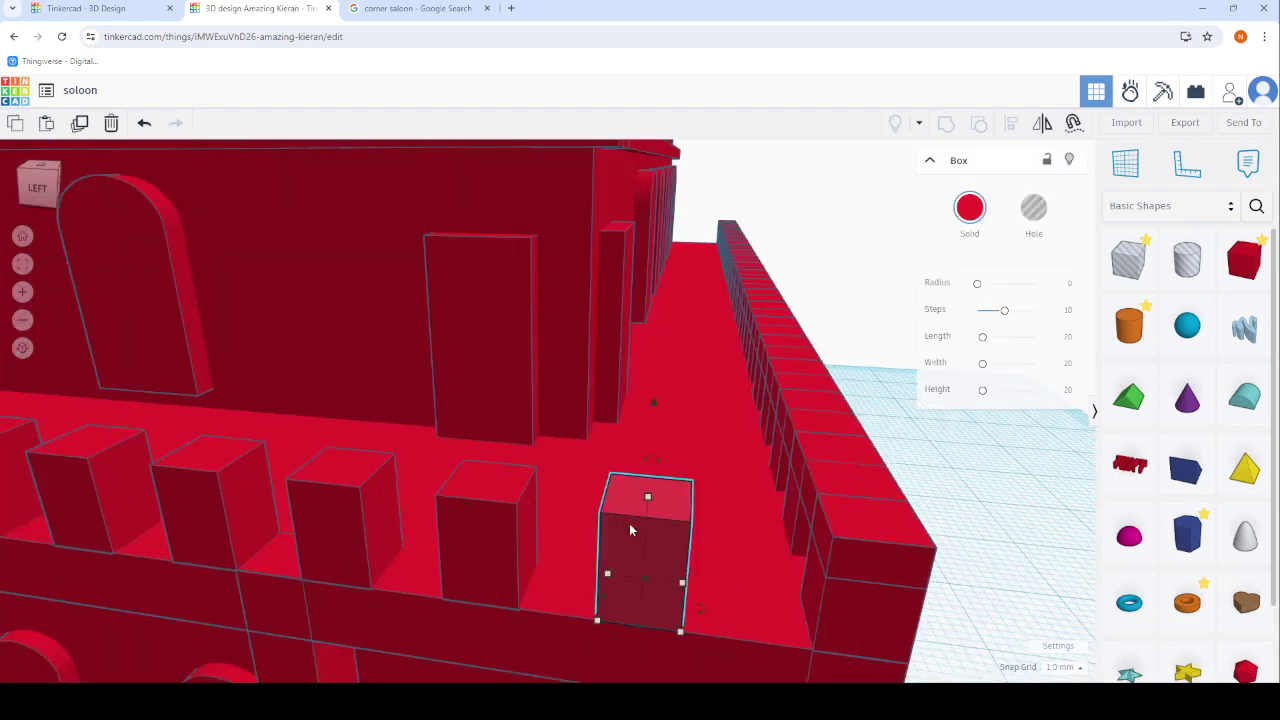
left_click(788, 500)
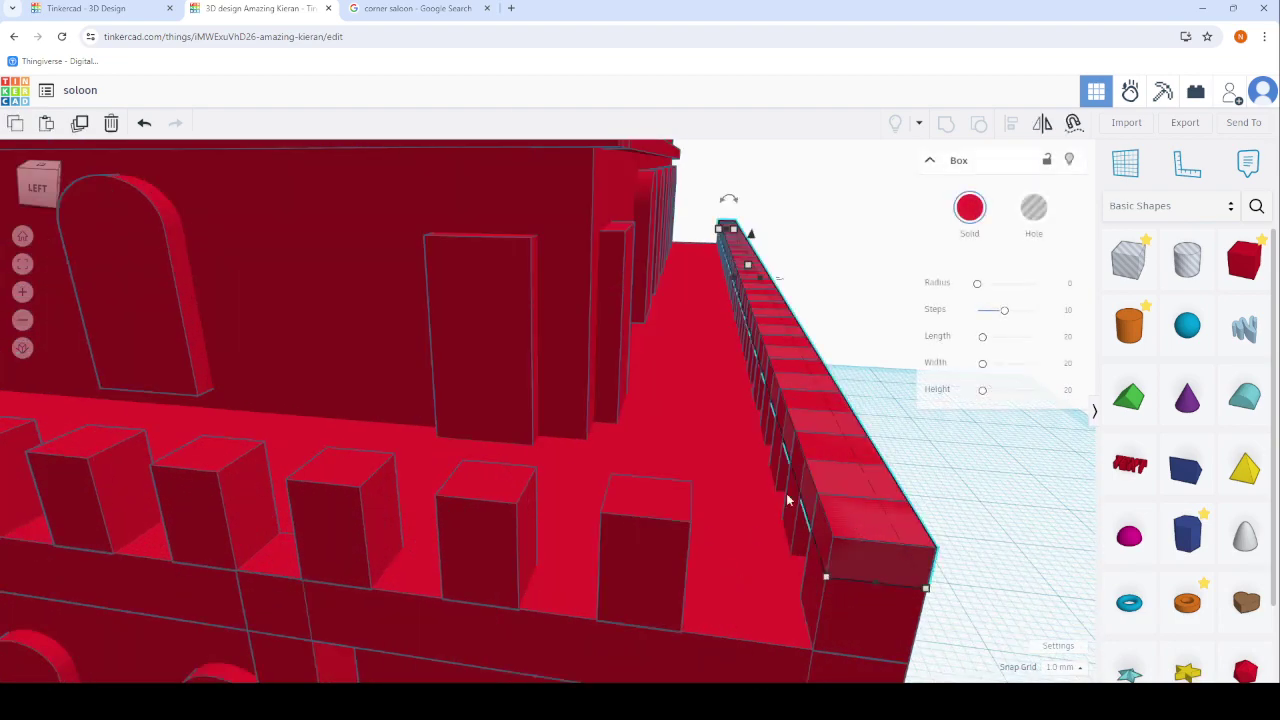
left_click(80, 122)
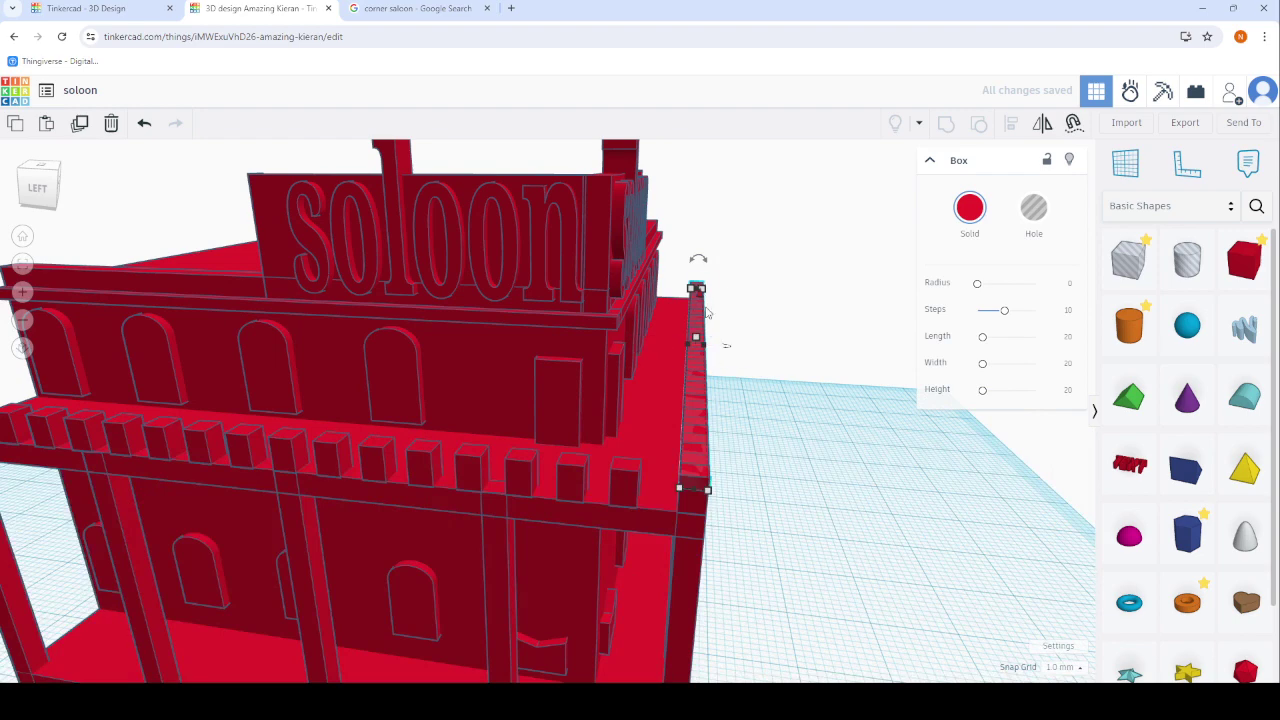
scroll(723, 435, "down", 2)
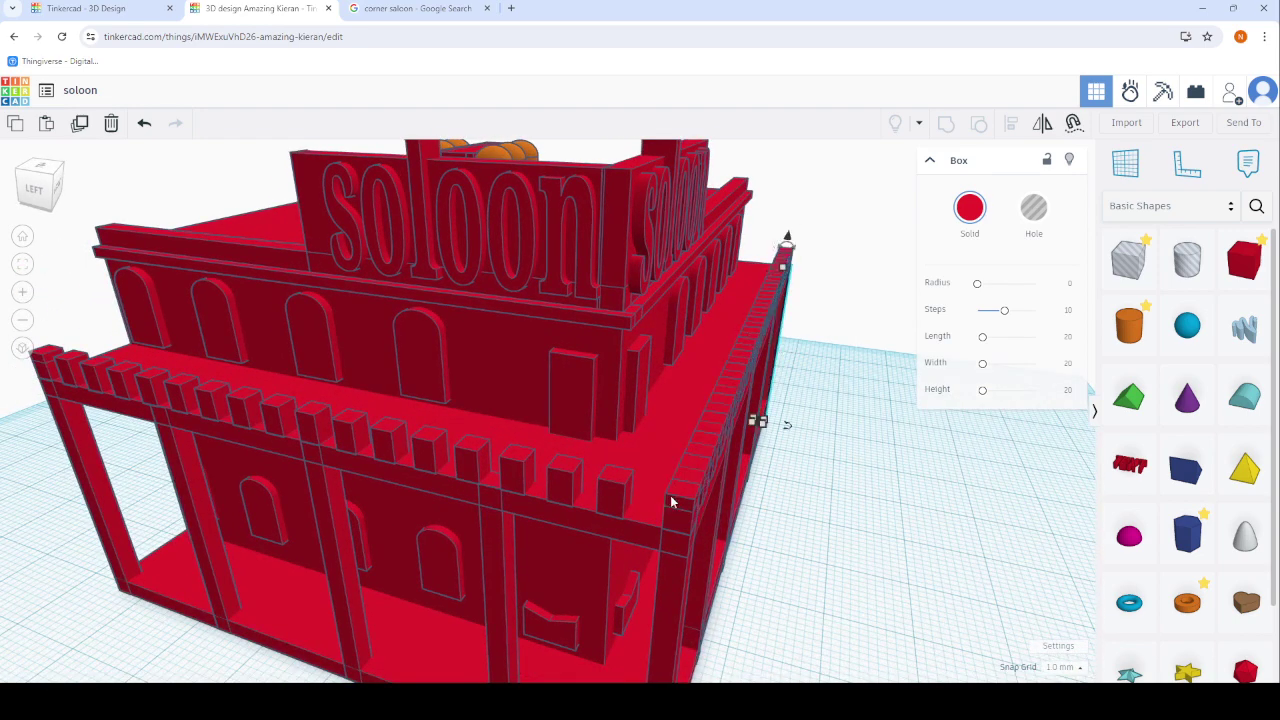
Rotate the wall copy to run across the front and move it to the building's front.
left_click(760, 422)
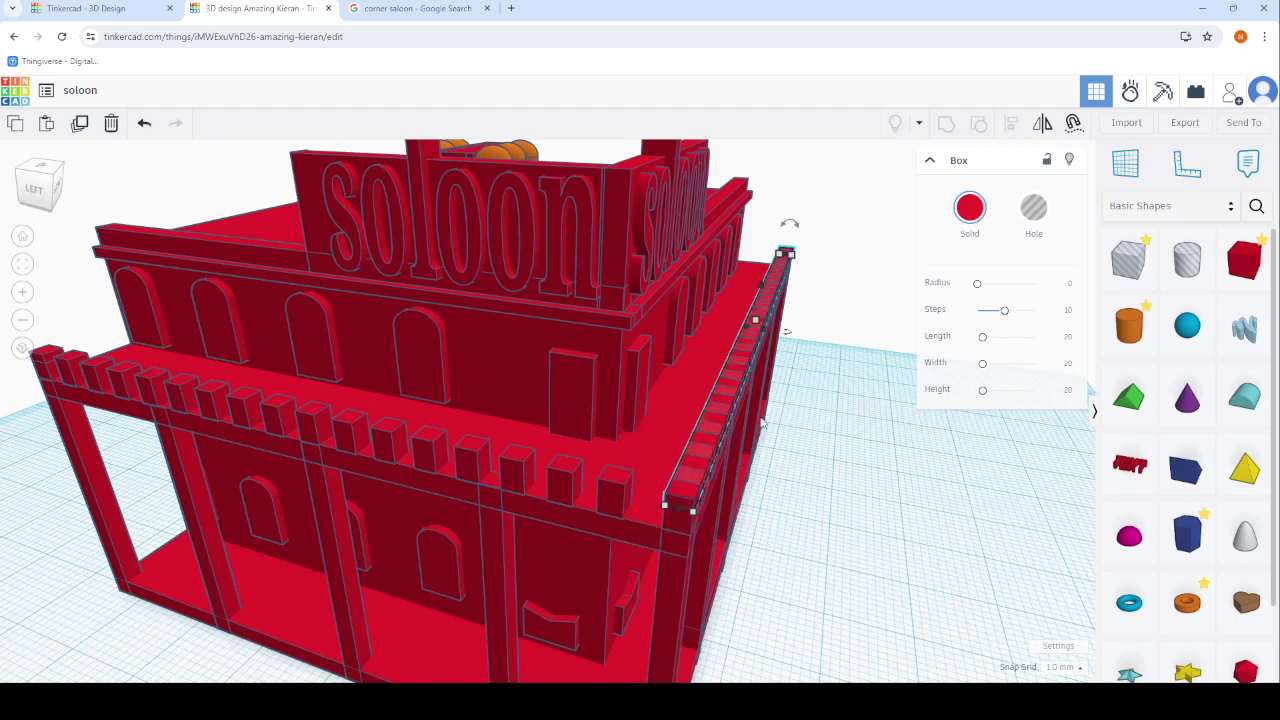
left_click_drag(785, 332, 753, 345)
left_click(854, 545)
scroll(886, 427, "down", 3)
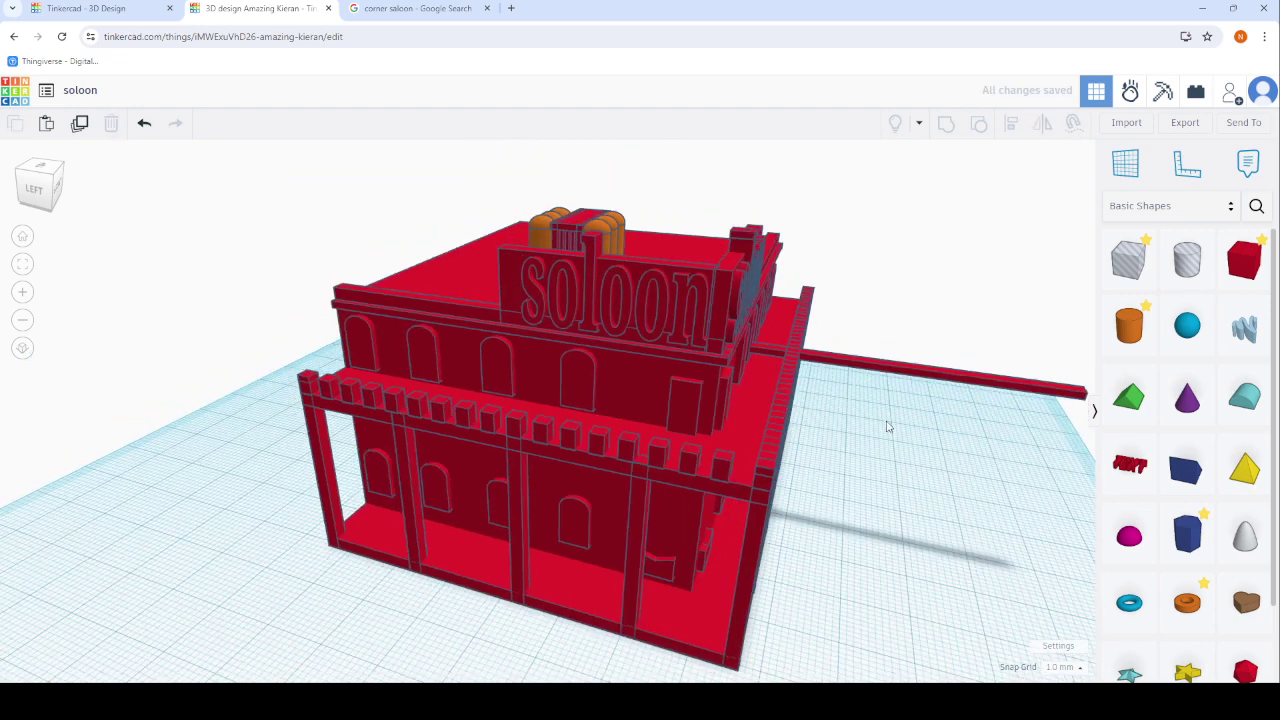
mouse_move(898, 370)
left_mouse_down()
mouse_move(577, 443)
mouse_move(557, 428)
left_mouse_up()
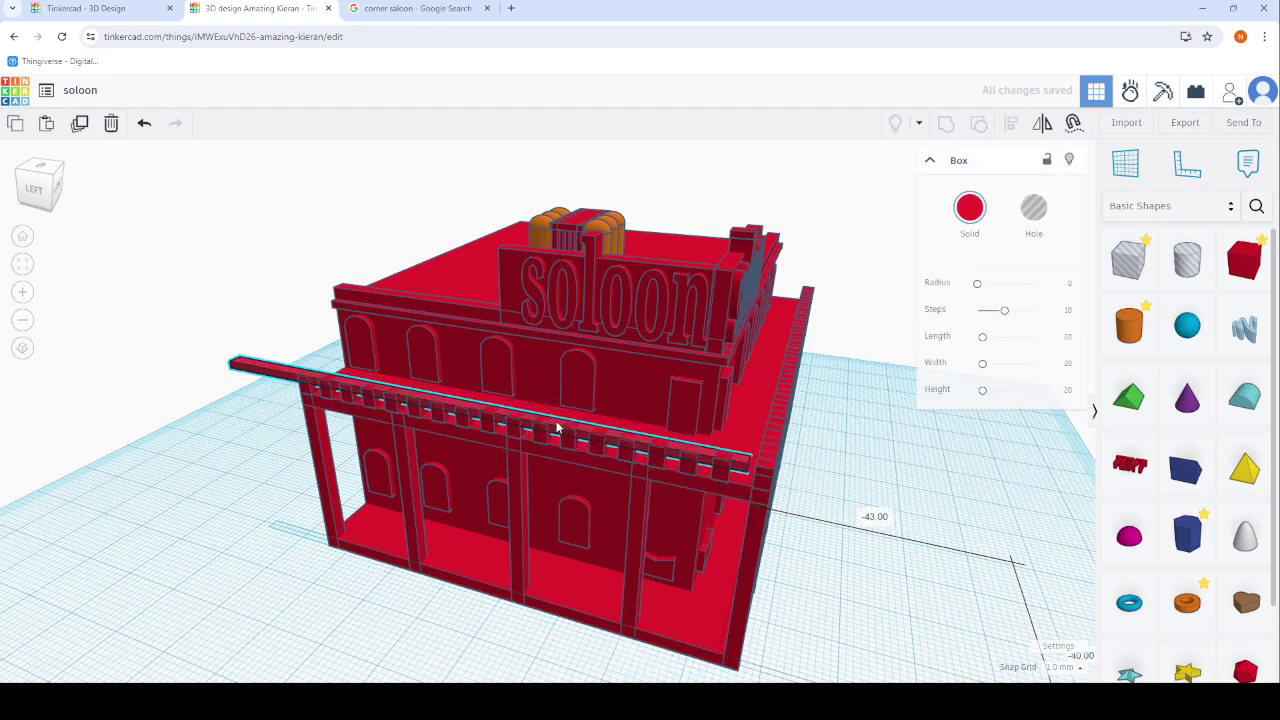
scroll(220, 358, "up", 4)
Shorten the front rail beam to 67 so it reaches the corner.
left_click_drag(226, 372, 335, 421)
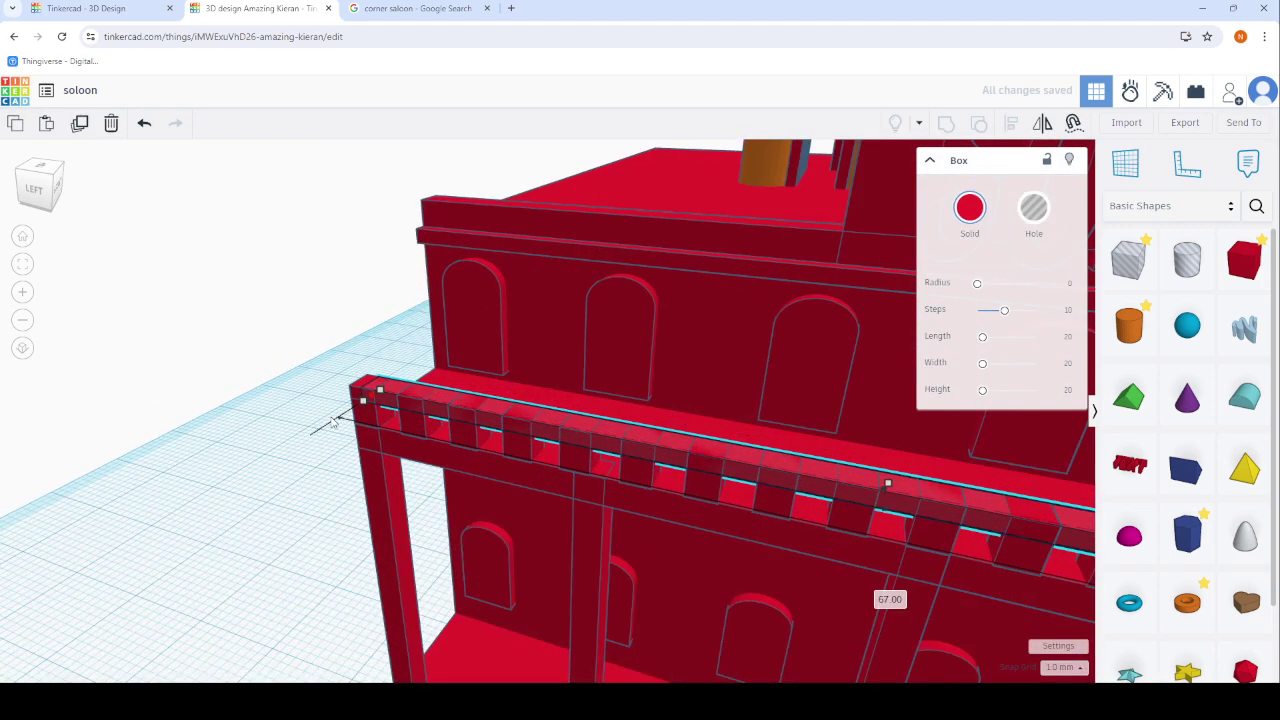
scroll(323, 421, "down", 5)
scroll(836, 540, "up", 5)
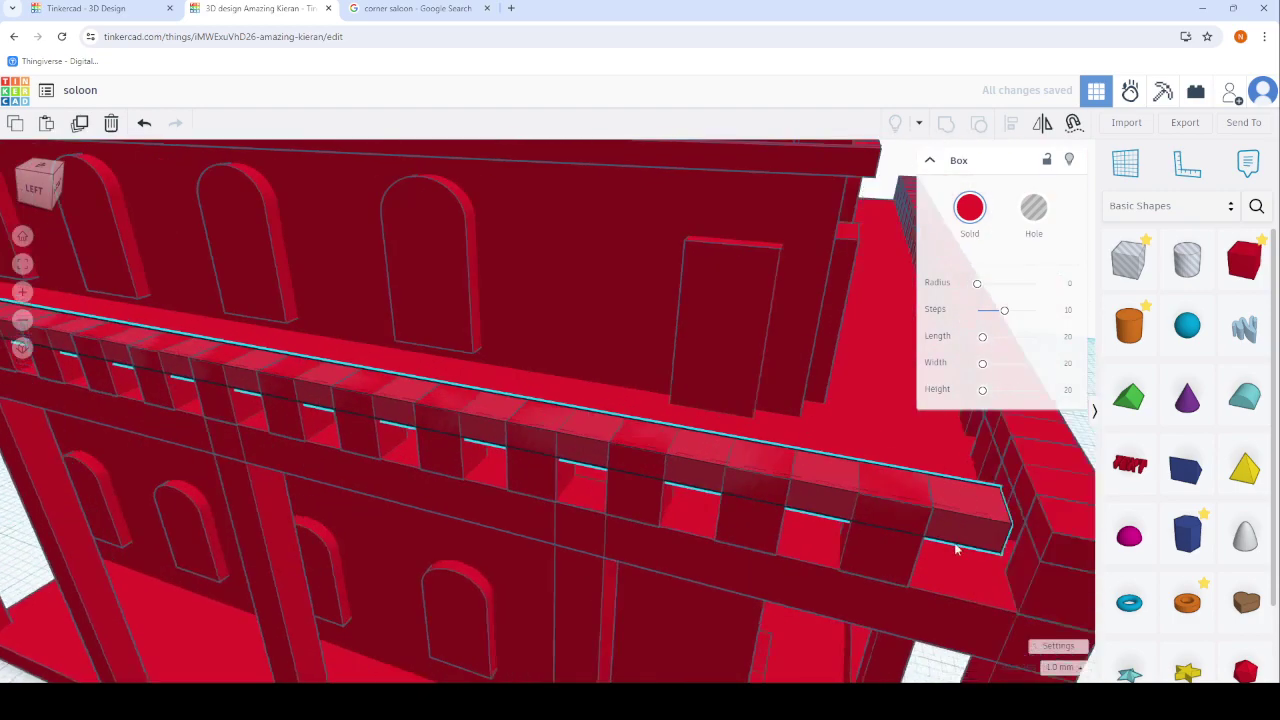
scroll(836, 540, "up", 2)
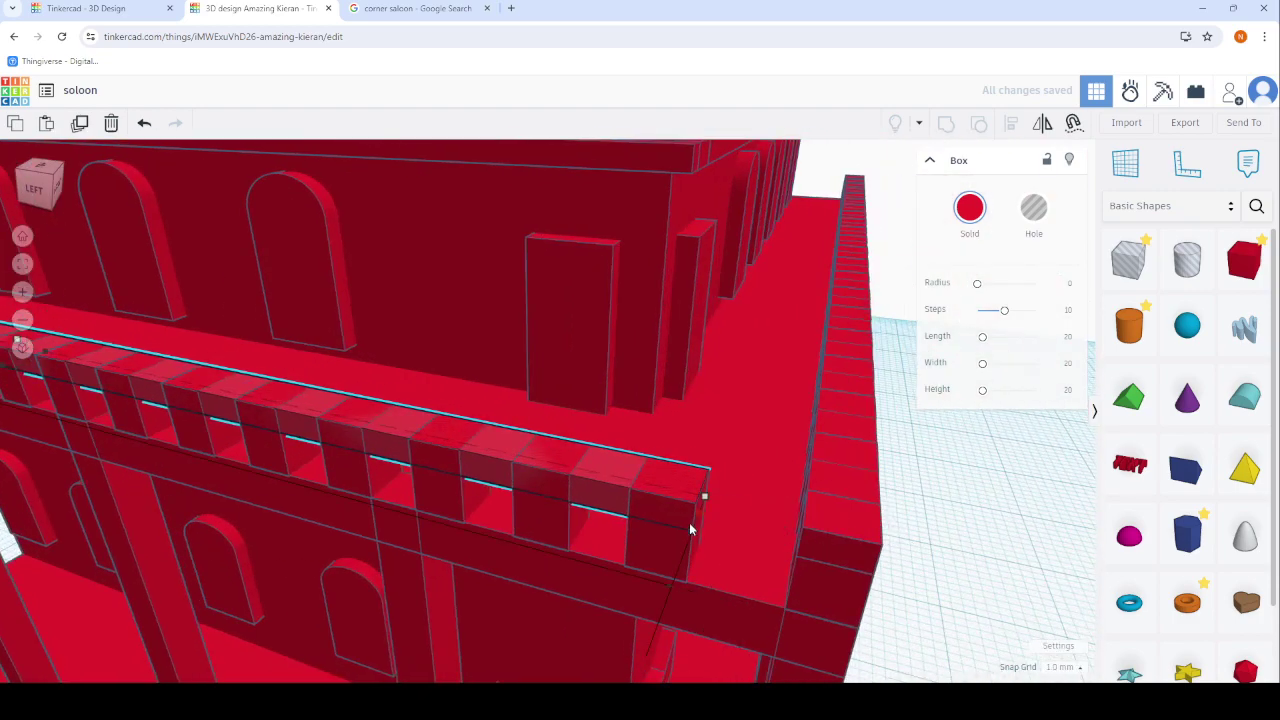
scroll(690, 530, "down", 5)
key("Escape")
scroll(395, 440, "up", 5)
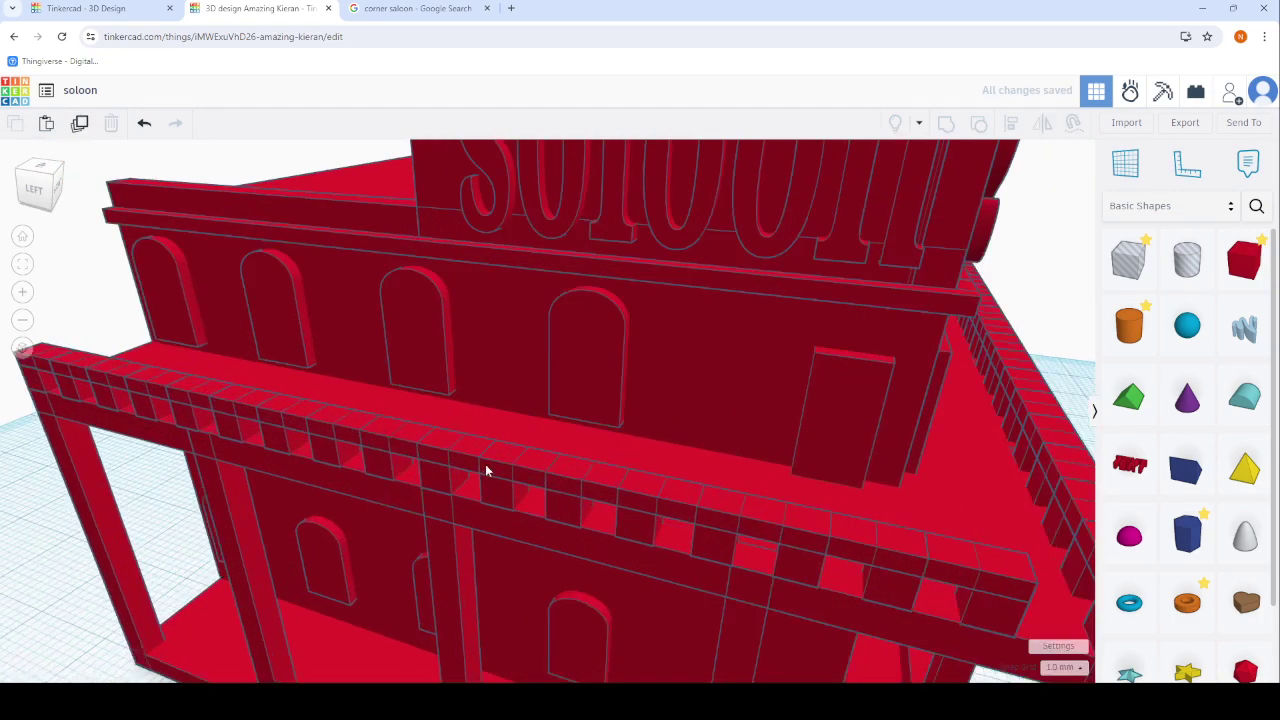
Duplicate the front rail beam and shrink the copy to a small block at the right end.
left_click(454, 464)
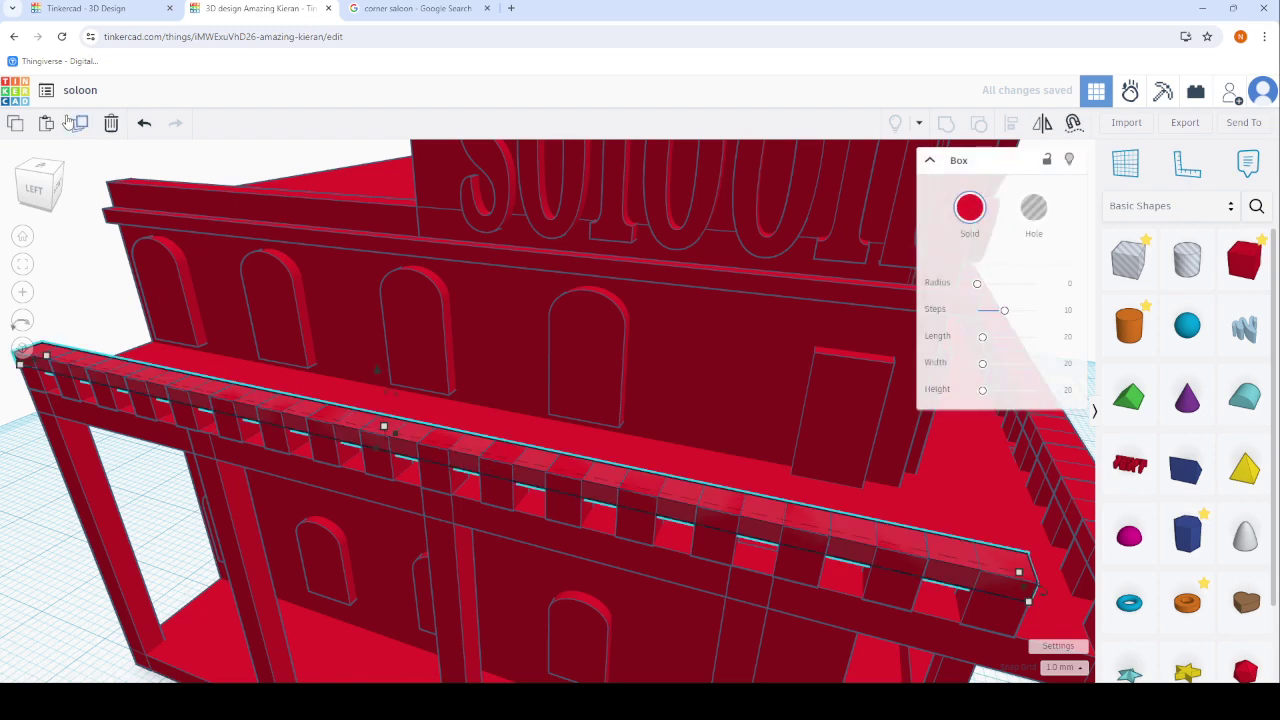
left_click(72, 122)
left_click_drag(33, 367, 1050, 605)
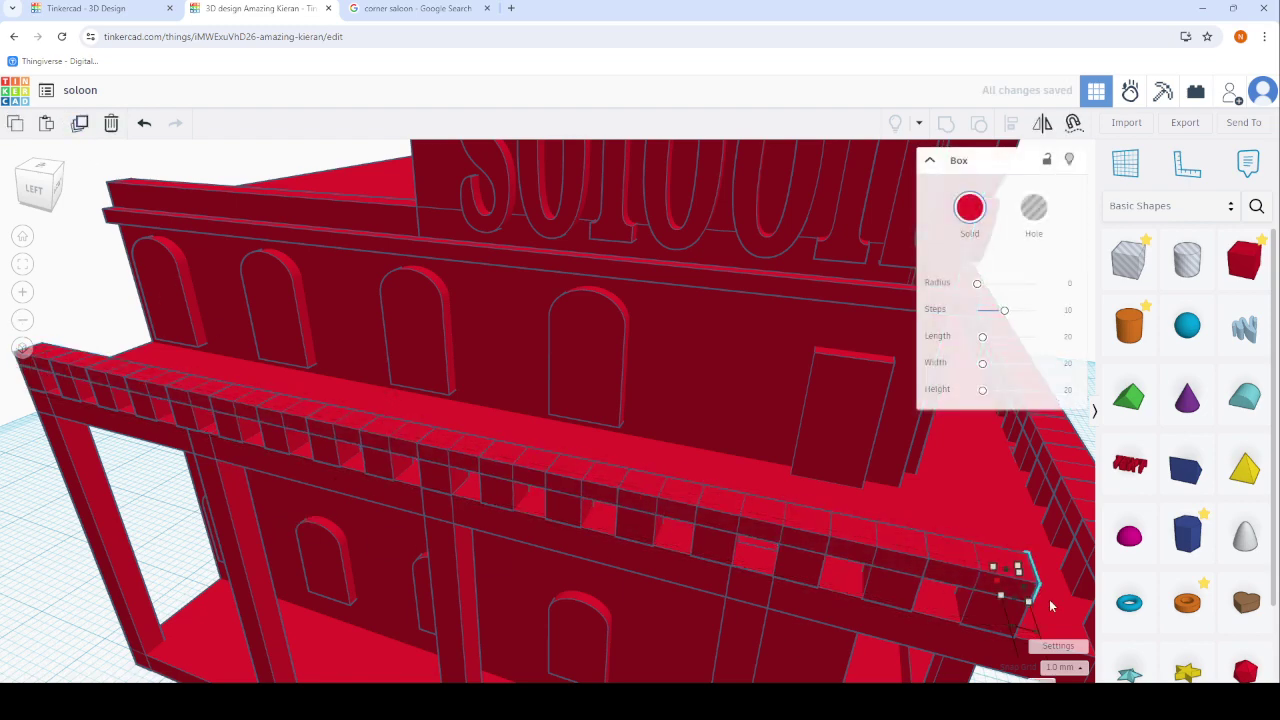
key("f")
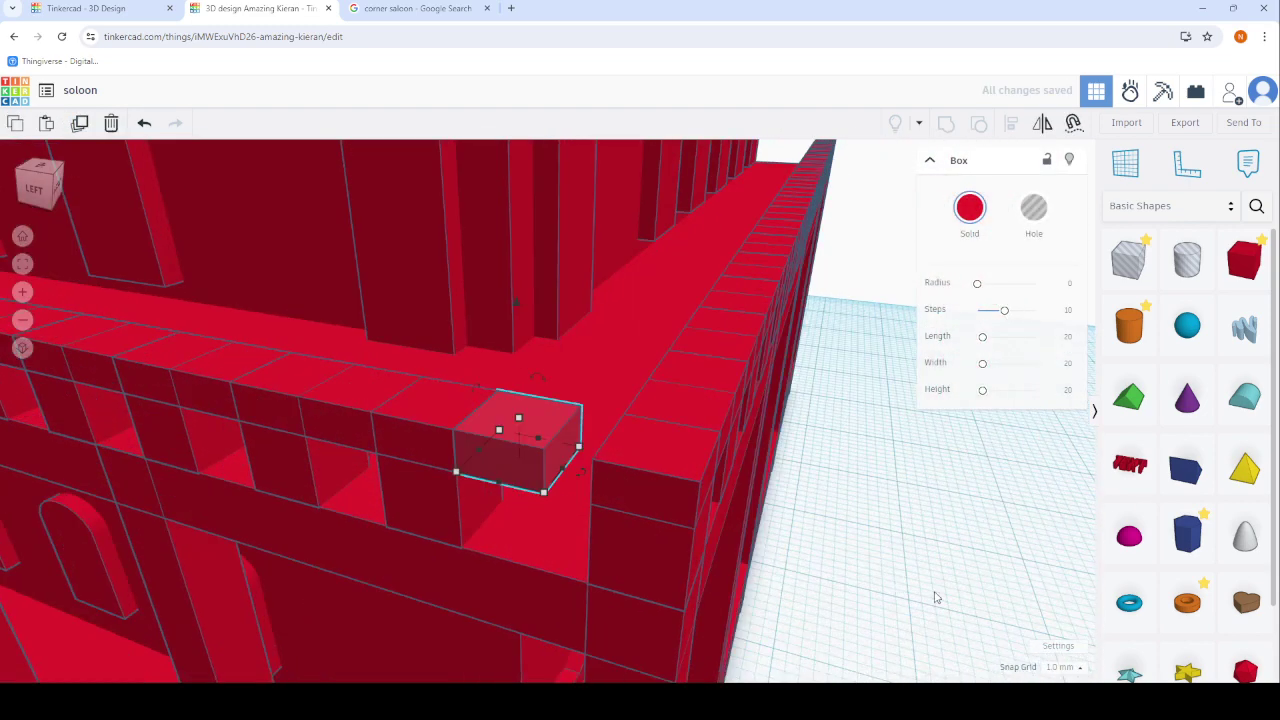
right_click_drag(623, 491, 700, 394)
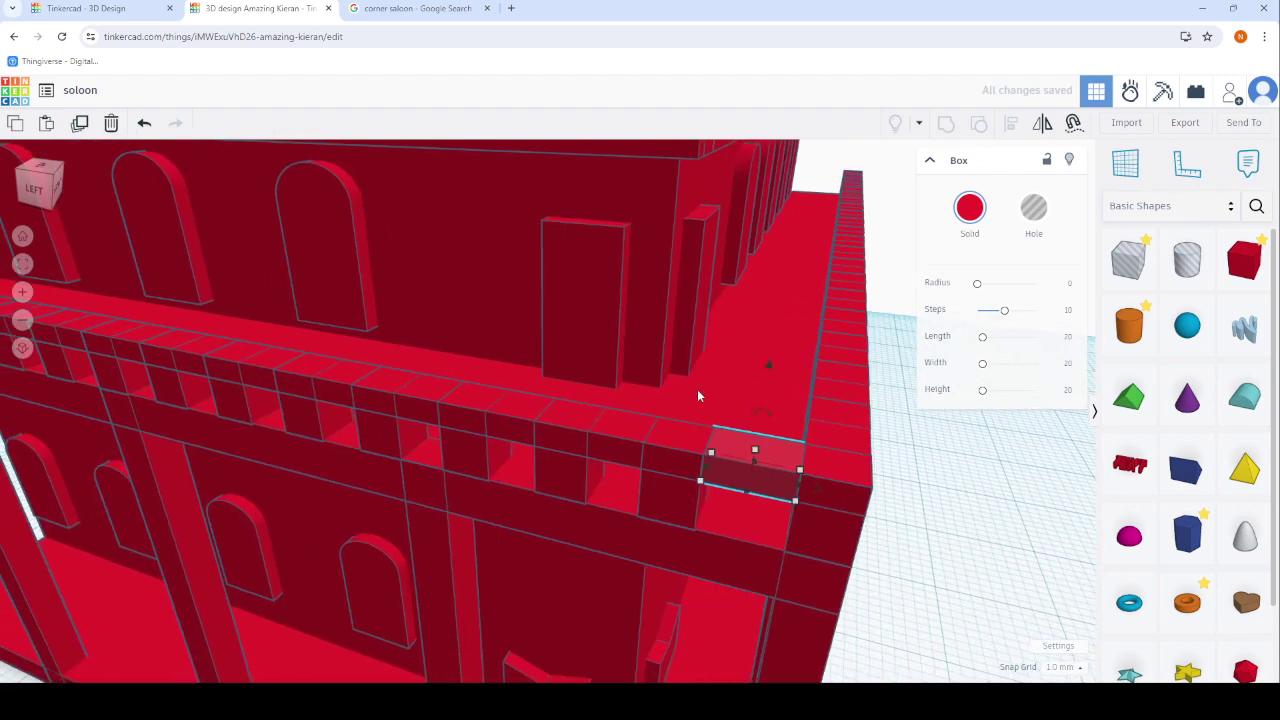
Tilt the small block 45 degrees and try repositioning it, undoing the stray slab change and moves.
left_click_drag(775, 430, 769, 402)
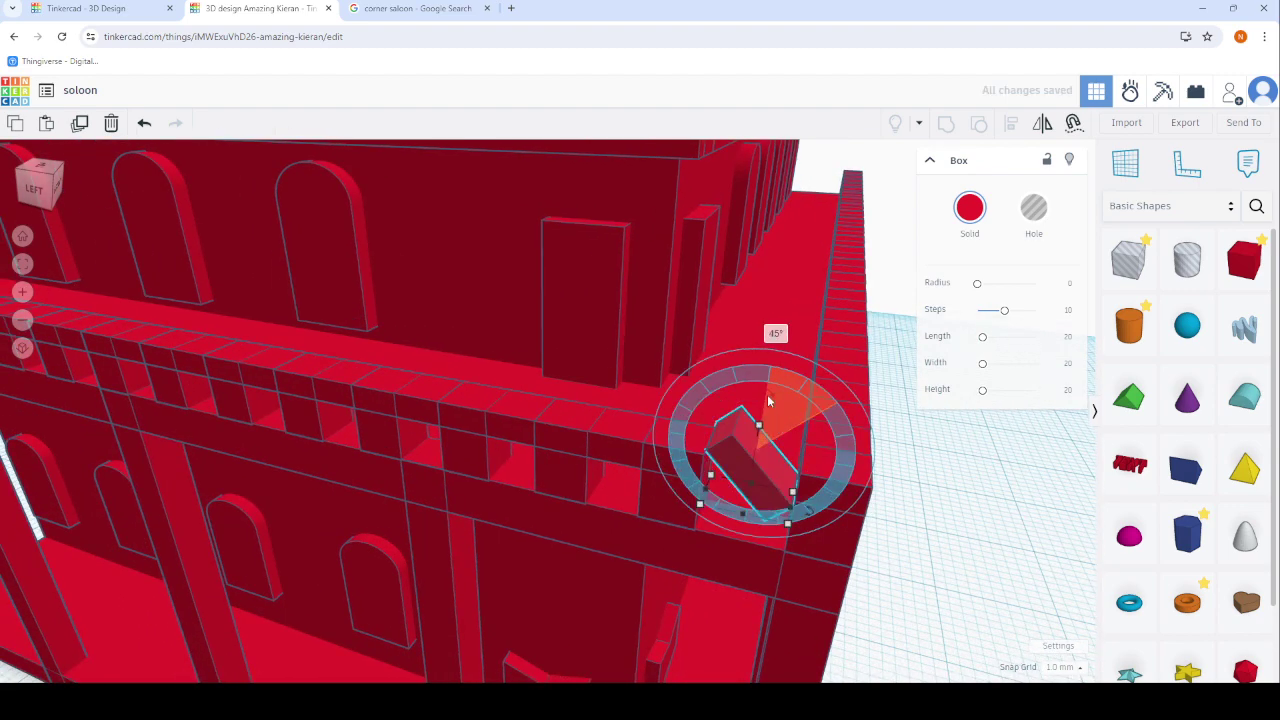
left_click(963, 517)
left_click(726, 477)
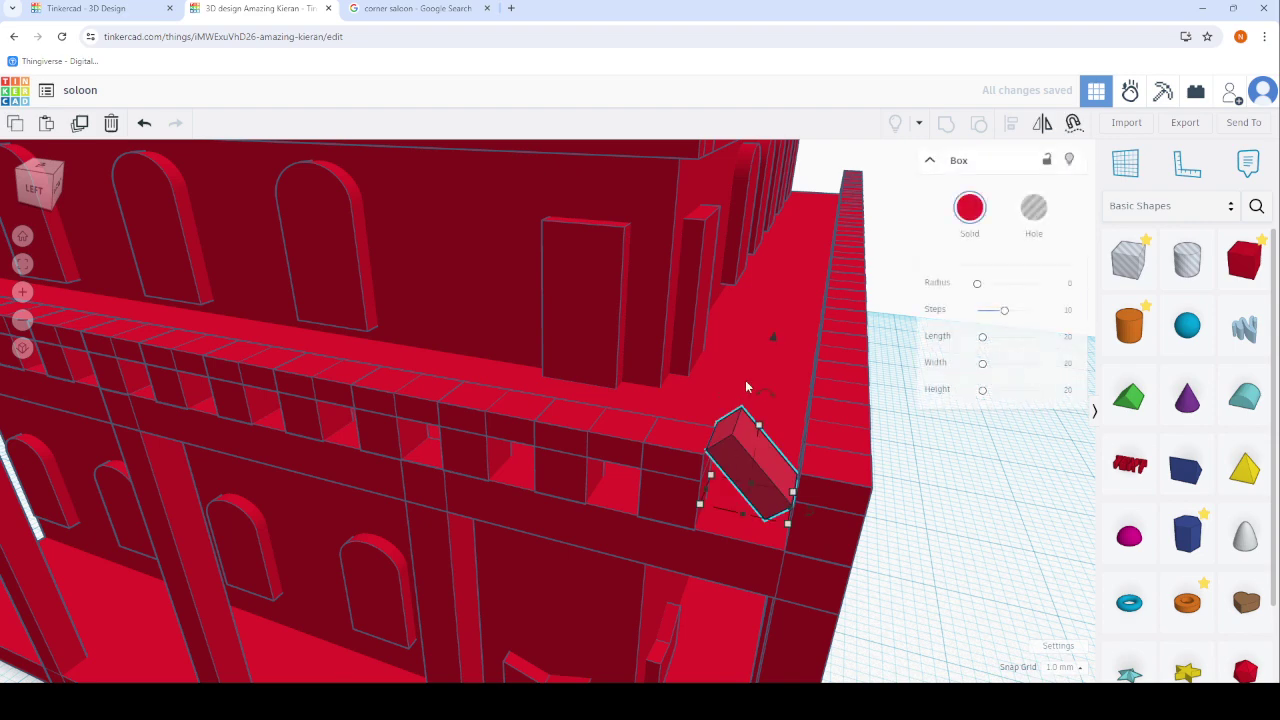
left_click(767, 344)
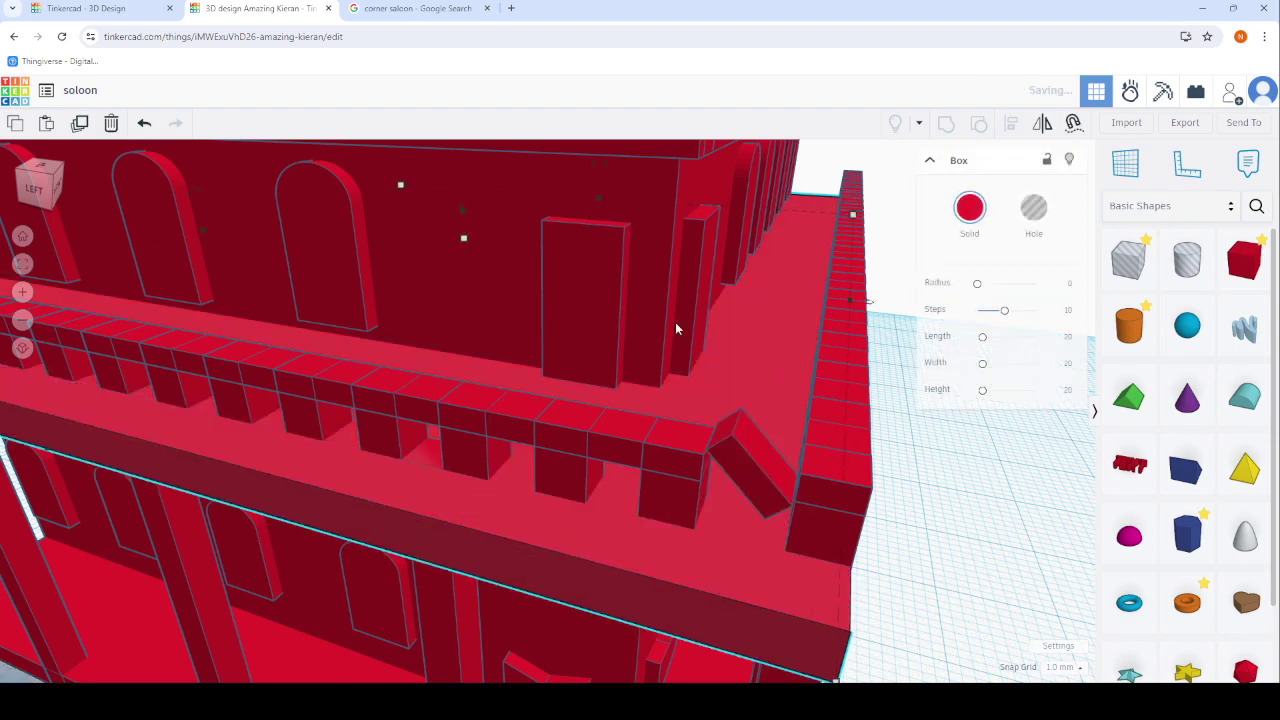
left_click(141, 124)
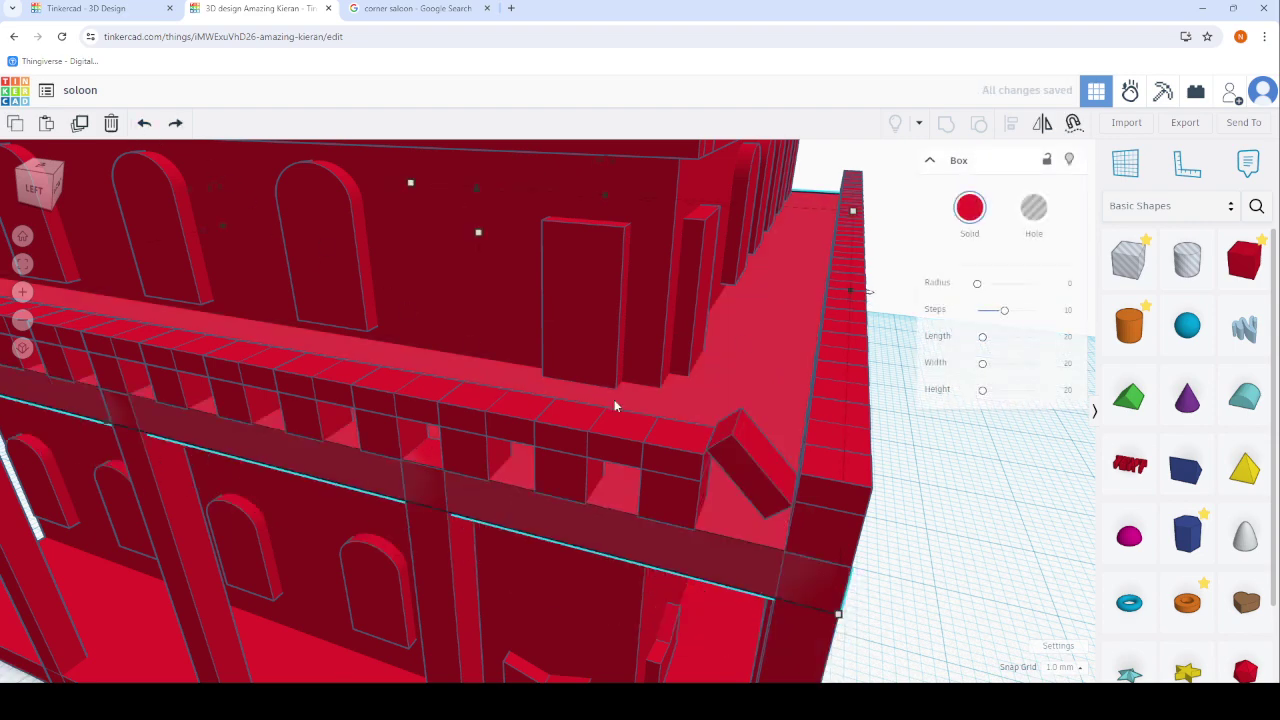
left_click(757, 463)
left_click(749, 491)
key("ctrl+Down")
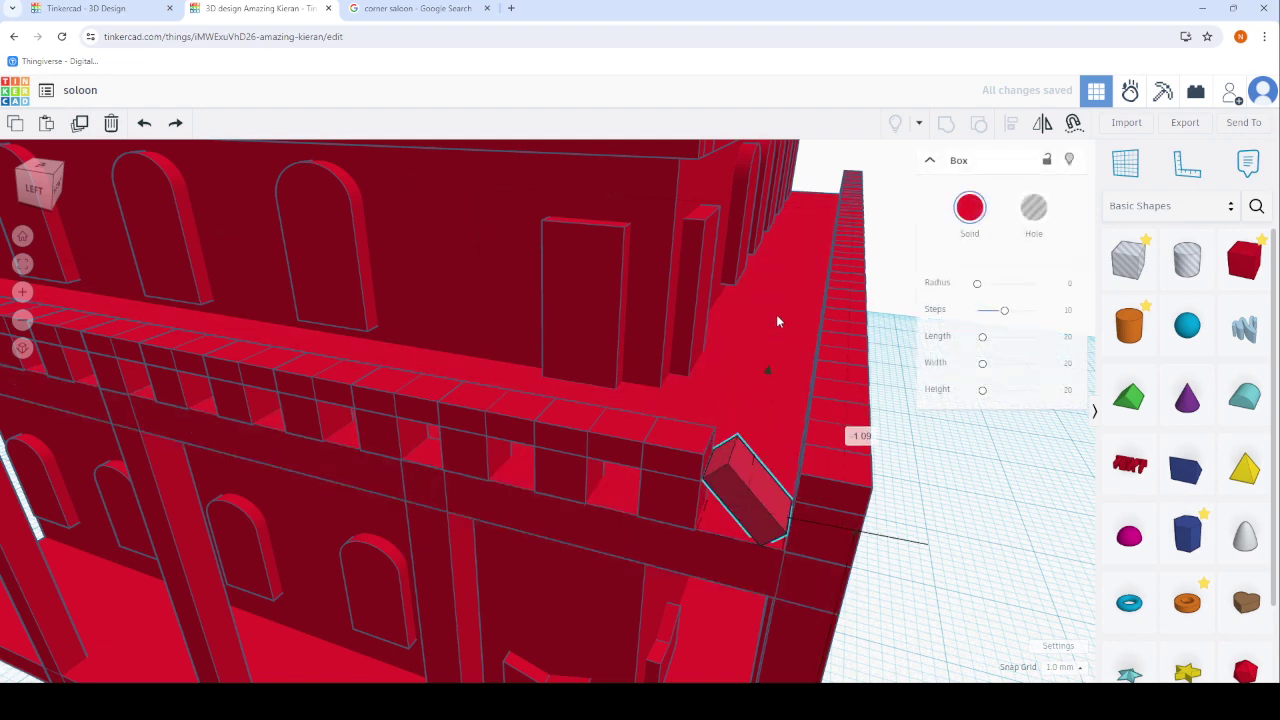
scroll(768, 380, "up", 2)
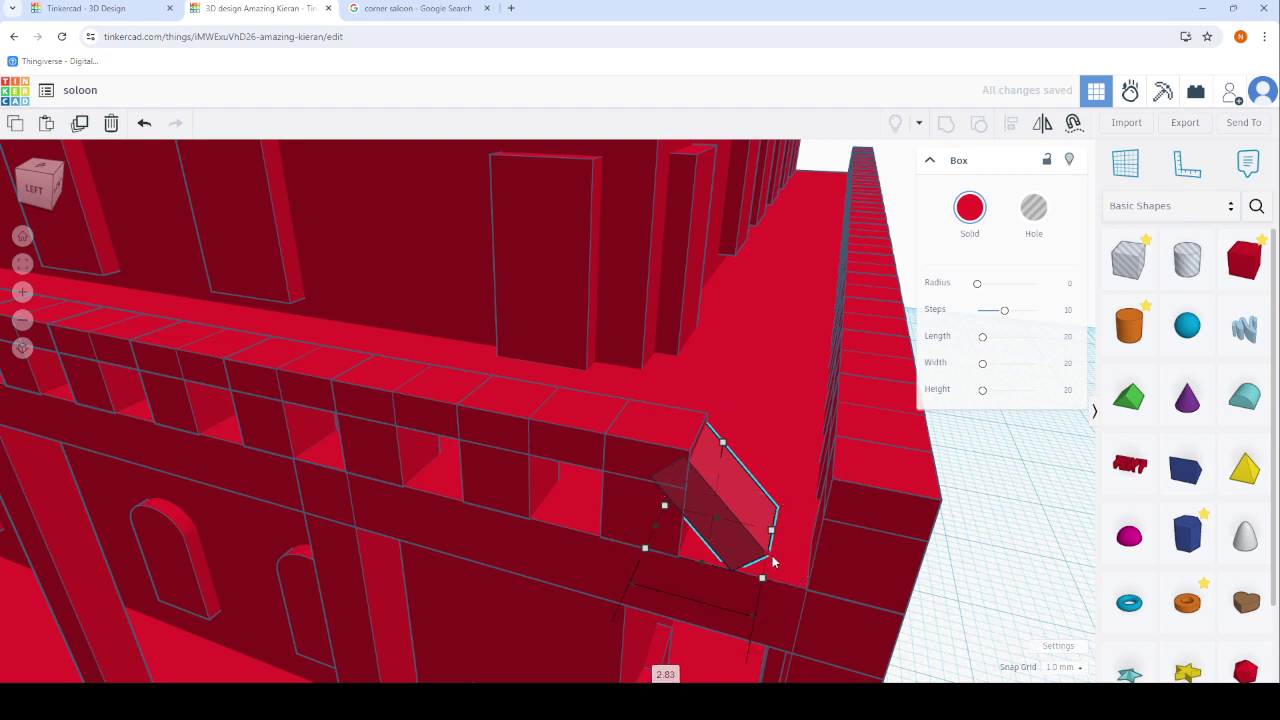
mouse_move(772, 562)
left_mouse_down()
mouse_move(791, 578)
mouse_move(548, 435)
left_mouse_up()
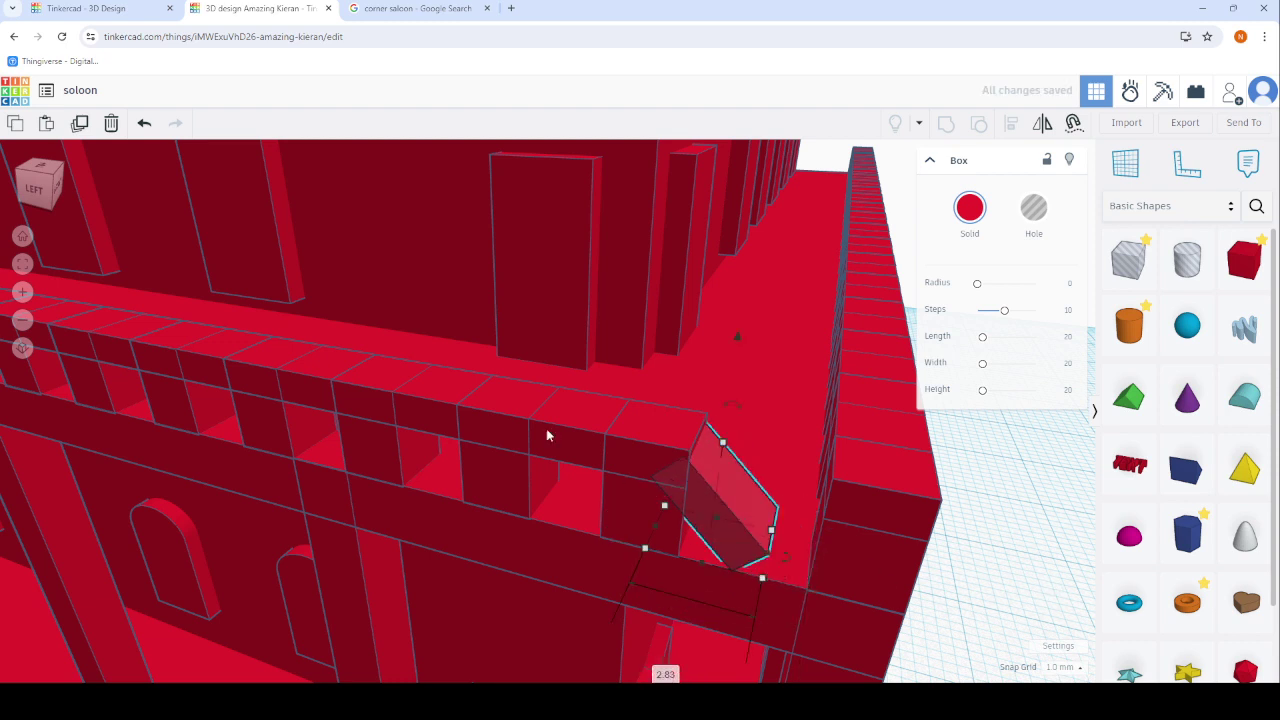
left_click(144, 123)
left_click(144, 123)
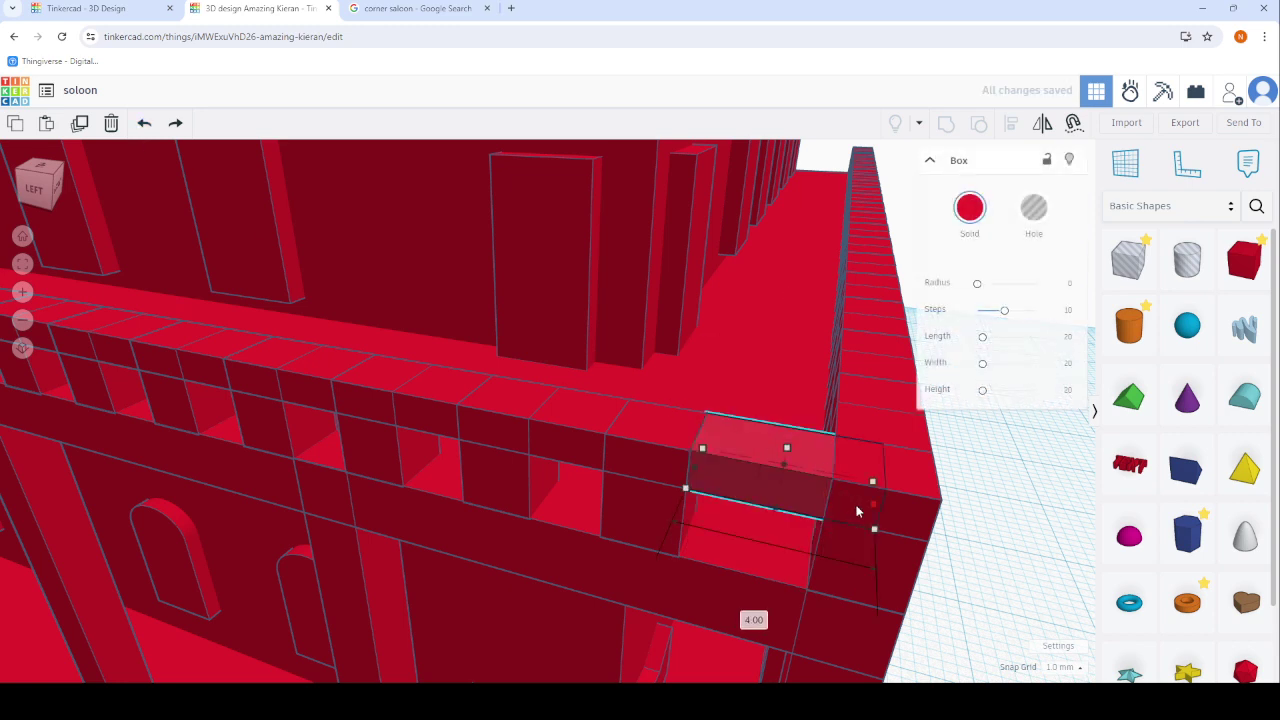
Tilt the block against the railing corner and lower it to about -1.27 into the wall.
mouse_move(857, 511)
left_mouse_down()
mouse_move(803, 411)
mouse_move(823, 428)
mouse_move(812, 362)
left_mouse_up()
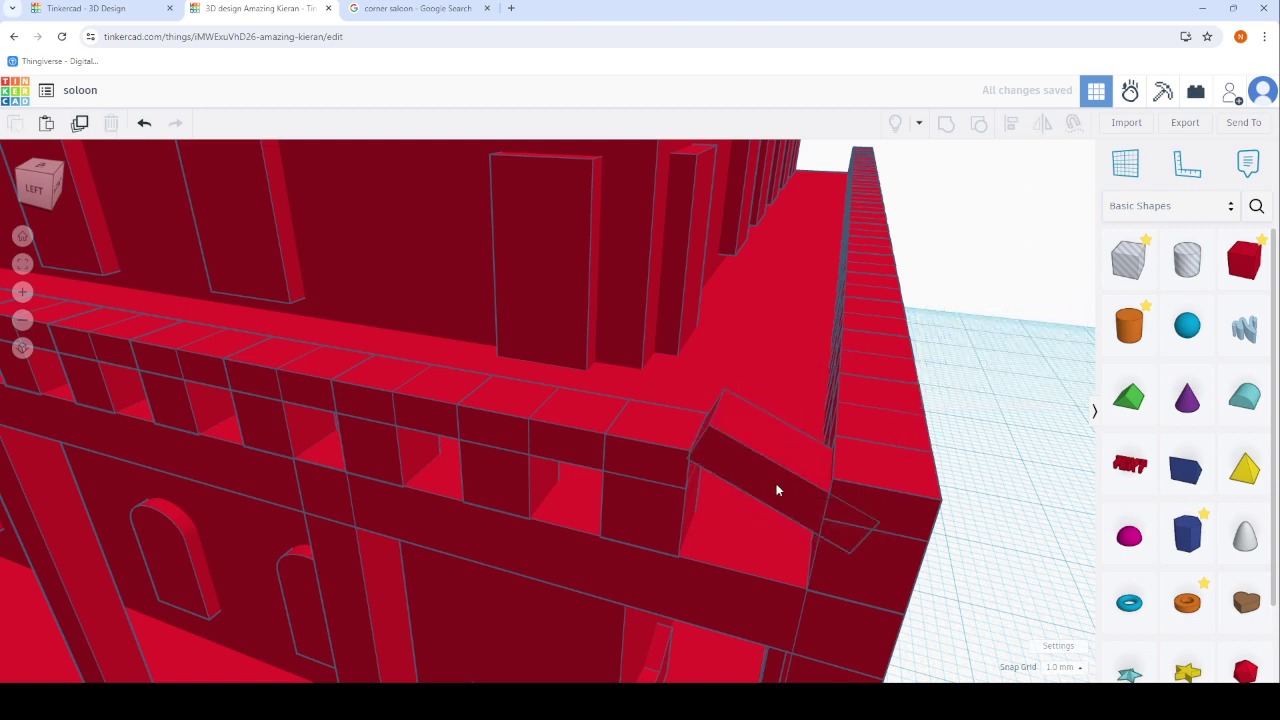
left_click_drag(790, 488, 749, 480)
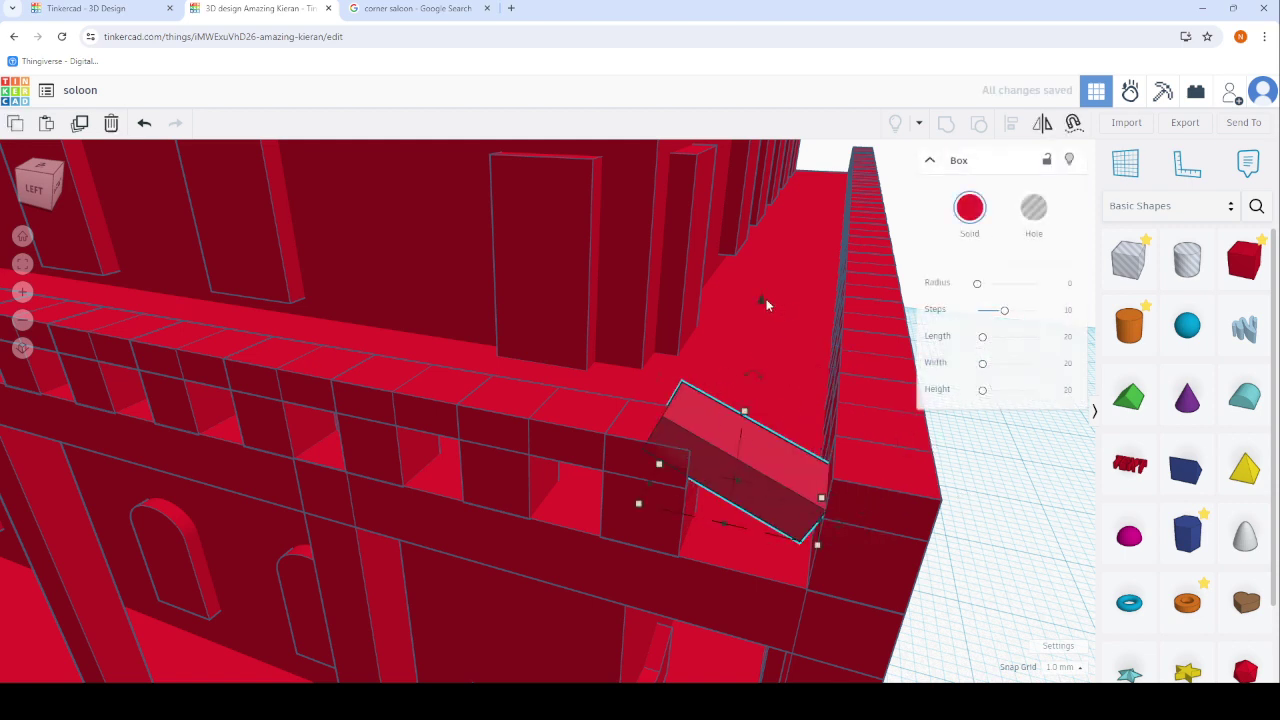
left_click_drag(763, 305, 758, 362)
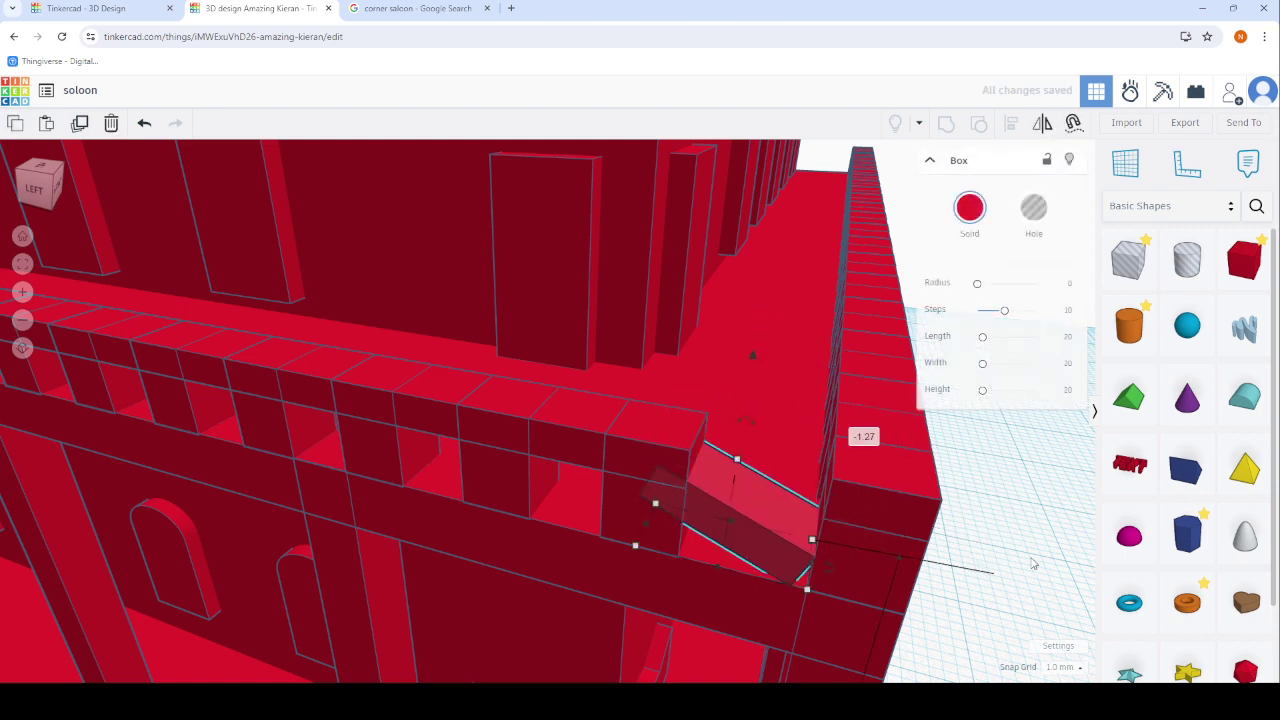
scroll(1037, 557, "down", 5)
mouse_move(1037, 557)
right_mouse_down()
mouse_move(812, 468)
mouse_move(527, 466)
right_mouse_up()
scroll(457, 423, "down", 5)
scroll(471, 409, "down", 3)
Orbit and zoom around the saloon to its front-left corner, then select the long bottom front box.
scroll(475, 420, "down", 2)
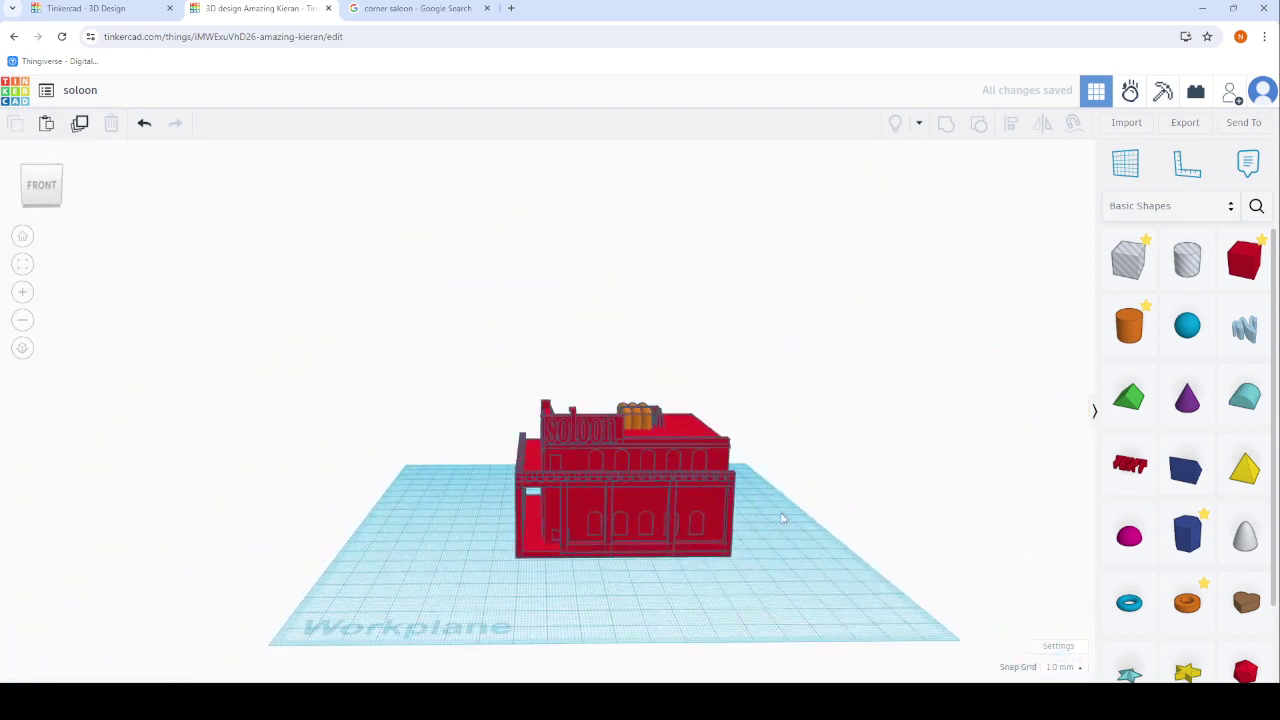
right_click_drag(480, 420, 498, 552)
scroll(355, 465, "up", 5)
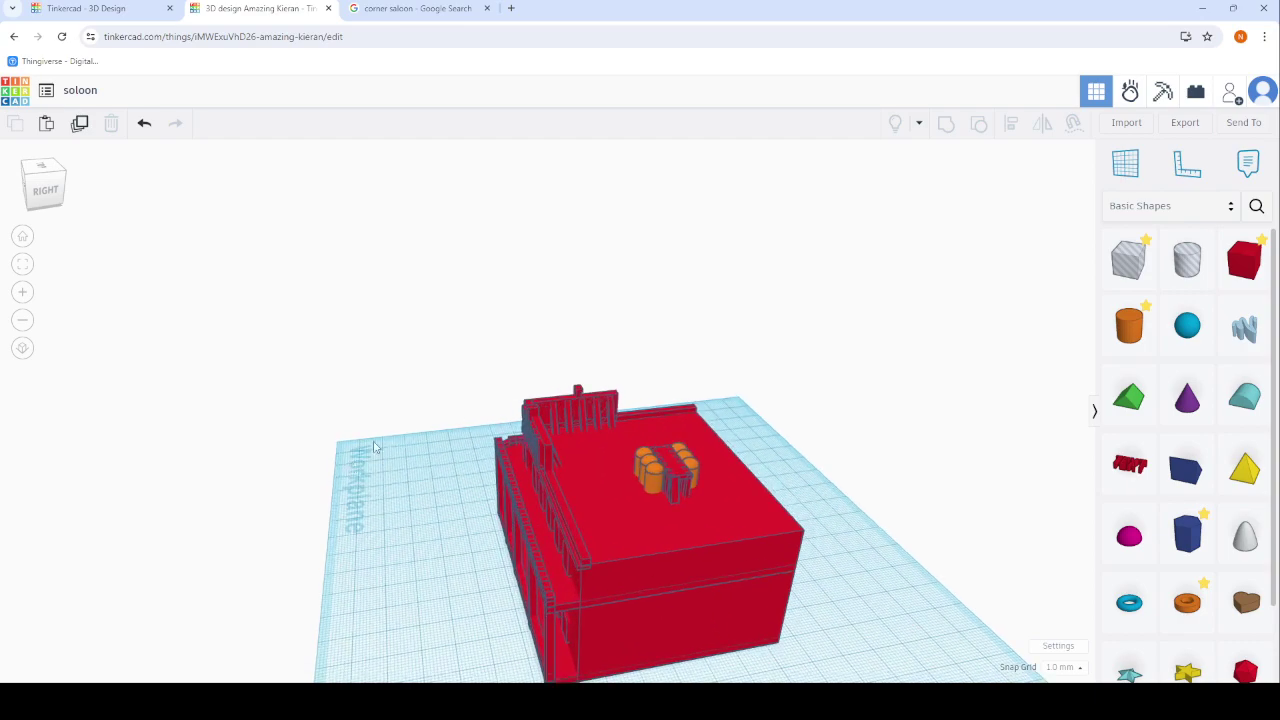
scroll(407, 451, "up", 3)
mouse_move(420, 446)
right_mouse_down()
mouse_move(870, 585)
mouse_move(563, 449)
mouse_move(603, 491)
mouse_move(687, 394)
right_mouse_up()
scroll(687, 394, "down", 5)
mouse_move(646, 291)
right_mouse_down()
mouse_move(609, 283)
mouse_move(823, 311)
mouse_move(400, 428)
mouse_move(328, 302)
right_mouse_up()
scroll(530, 345, "up", 2)
scroll(532, 350, "up", 3)
scroll(557, 342, "up", 2)
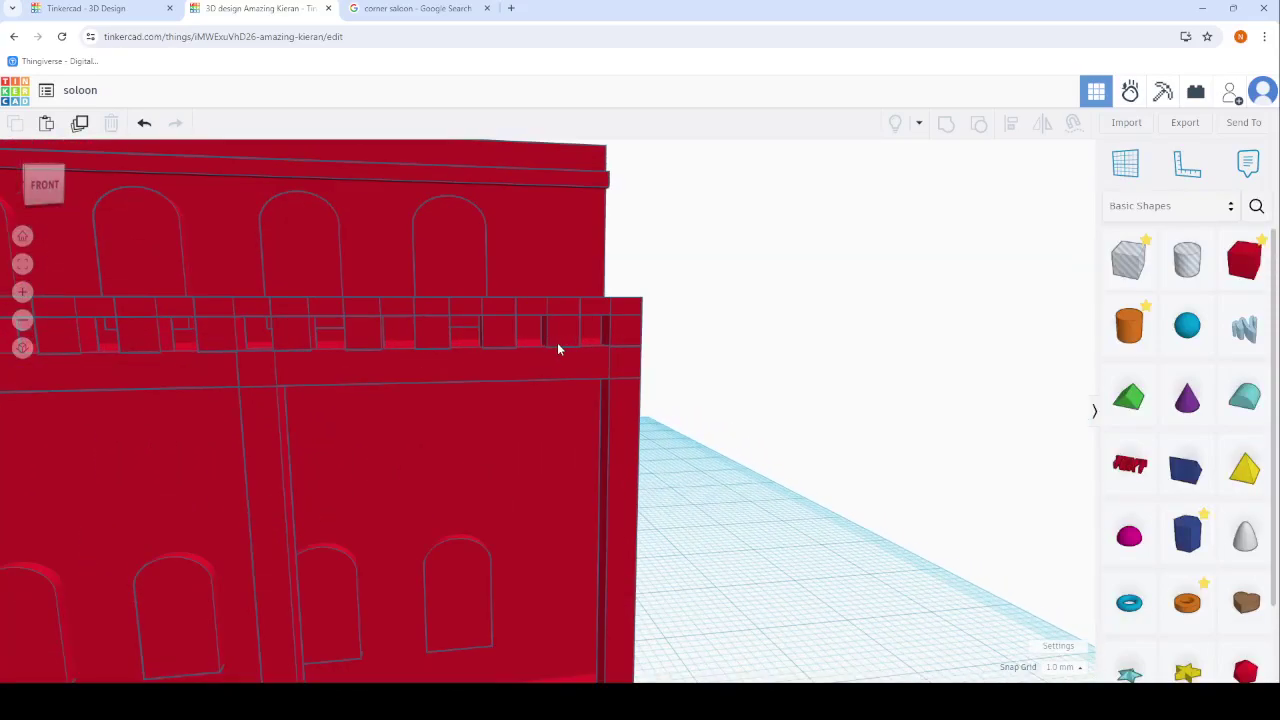
scroll(566, 348, "up", 1)
scroll(566, 348, "down", 3)
scroll(591, 347, "down", 3)
scroll(563, 334, "up", 2)
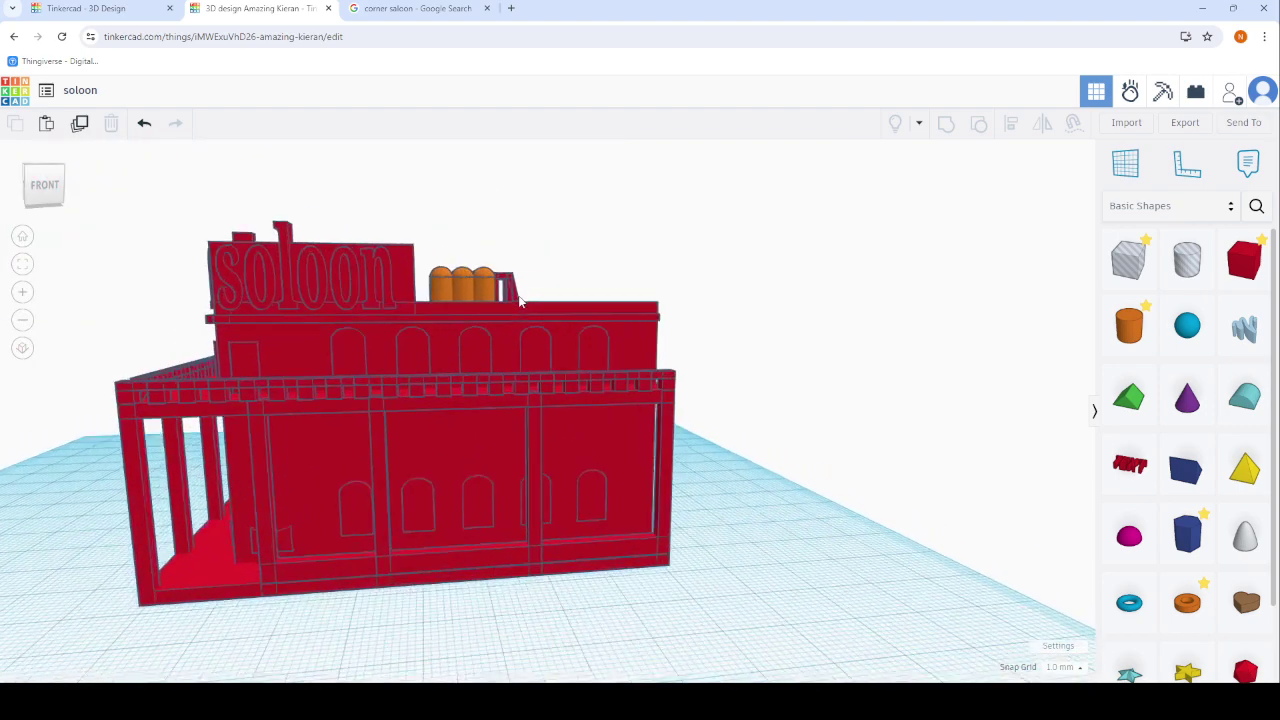
scroll(540, 325, "up", 2)
scroll(552, 345, "down", 3)
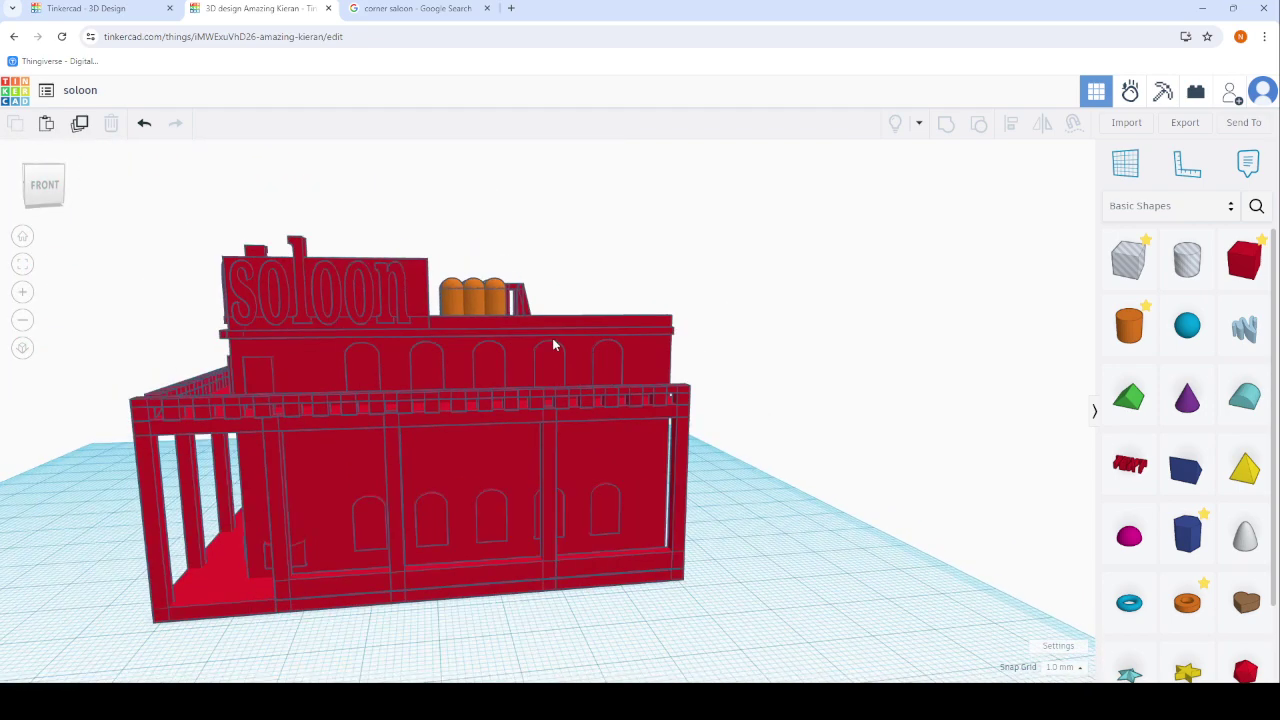
scroll(551, 343, "down", 2)
scroll(548, 357, "down", 2)
mouse_move(548, 357)
right_mouse_down()
mouse_move(891, 423)
mouse_move(666, 369)
mouse_move(448, 398)
right_mouse_up()
scroll(443, 503, "up", 3)
scroll(443, 600, "up", 2)
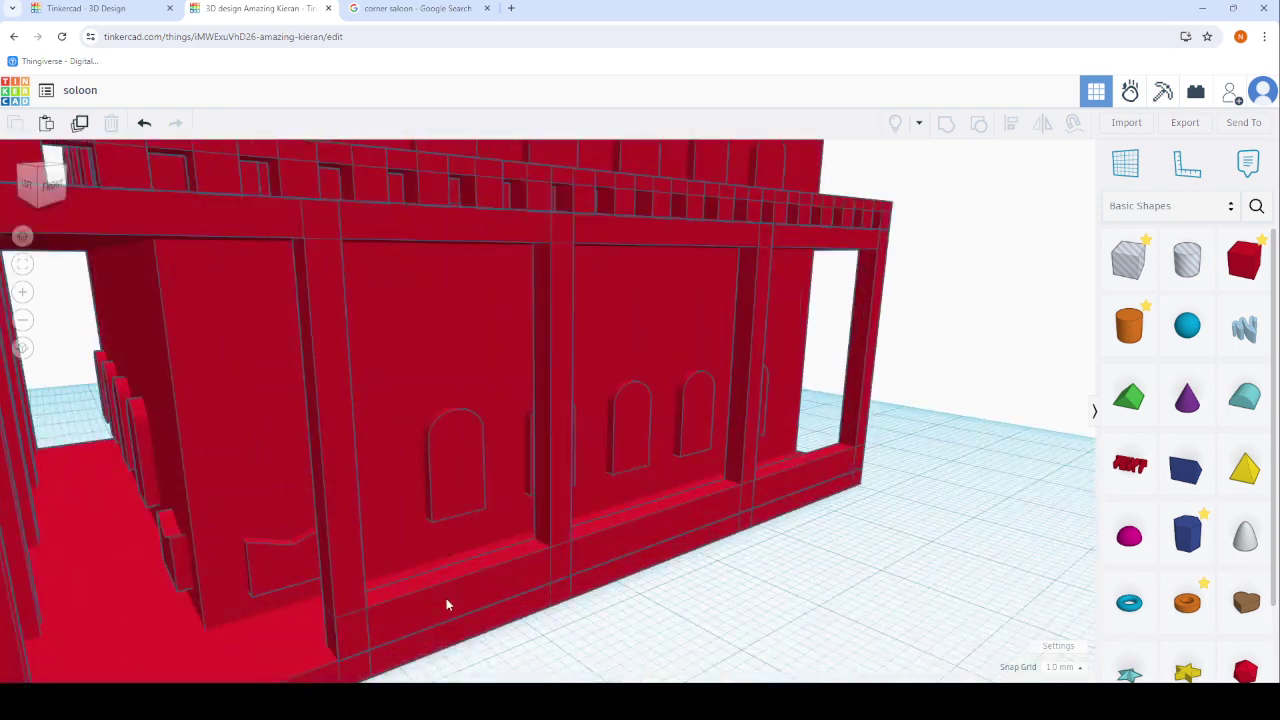
scroll(418, 600, "down", 2)
left_click(407, 596)
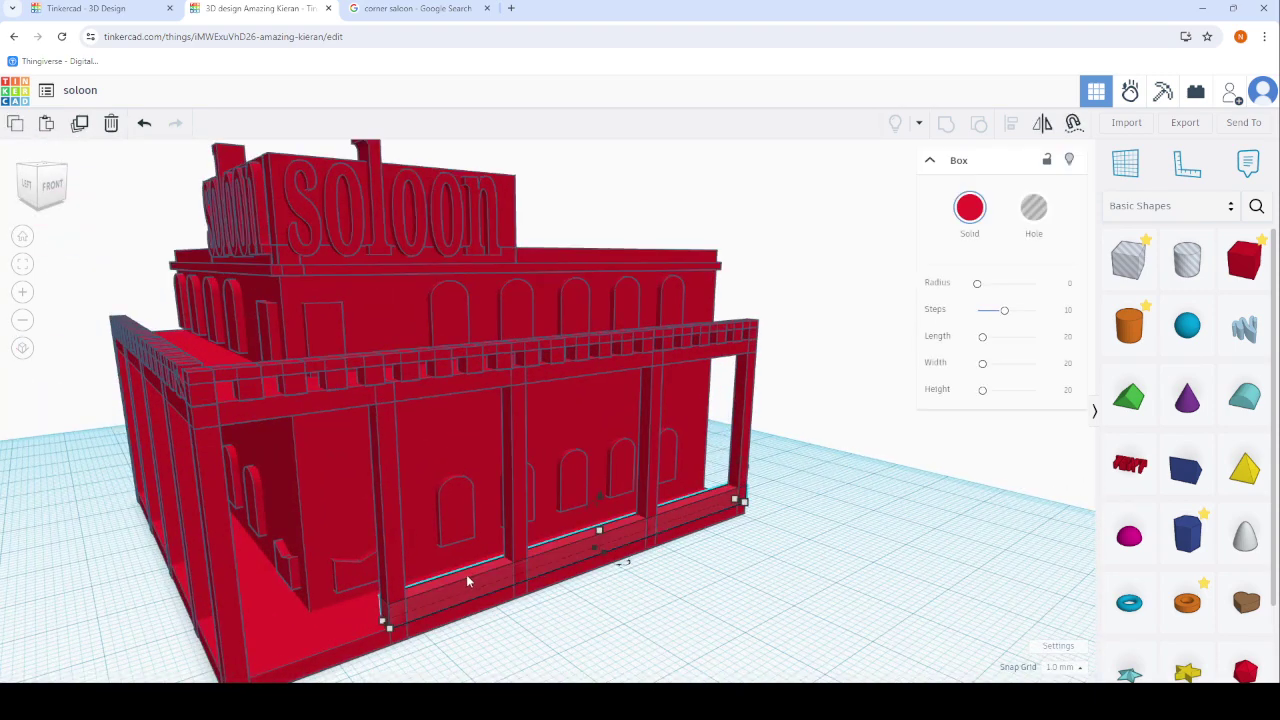
scroll(401, 622, "up", 1)
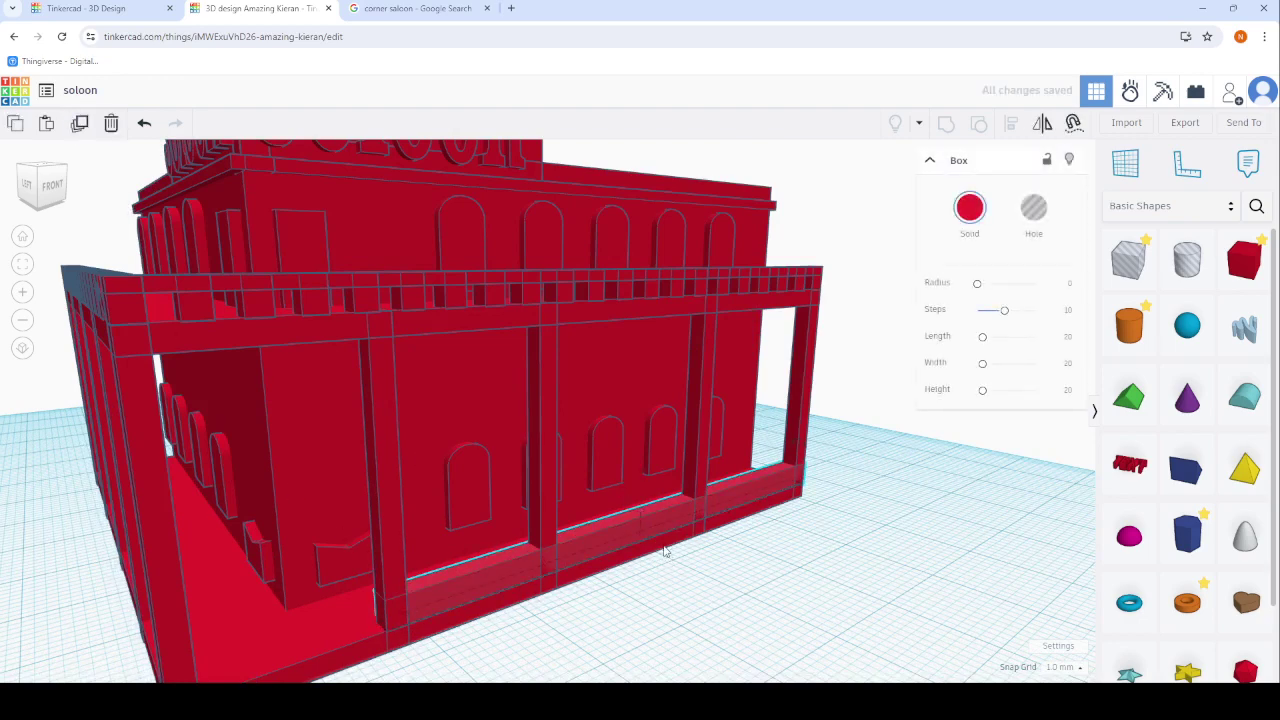
Undo the bottom box move and pull the floor strip out to the left of the saloon.
left_click_drag(664, 550, 603, 571)
left_click(145, 124)
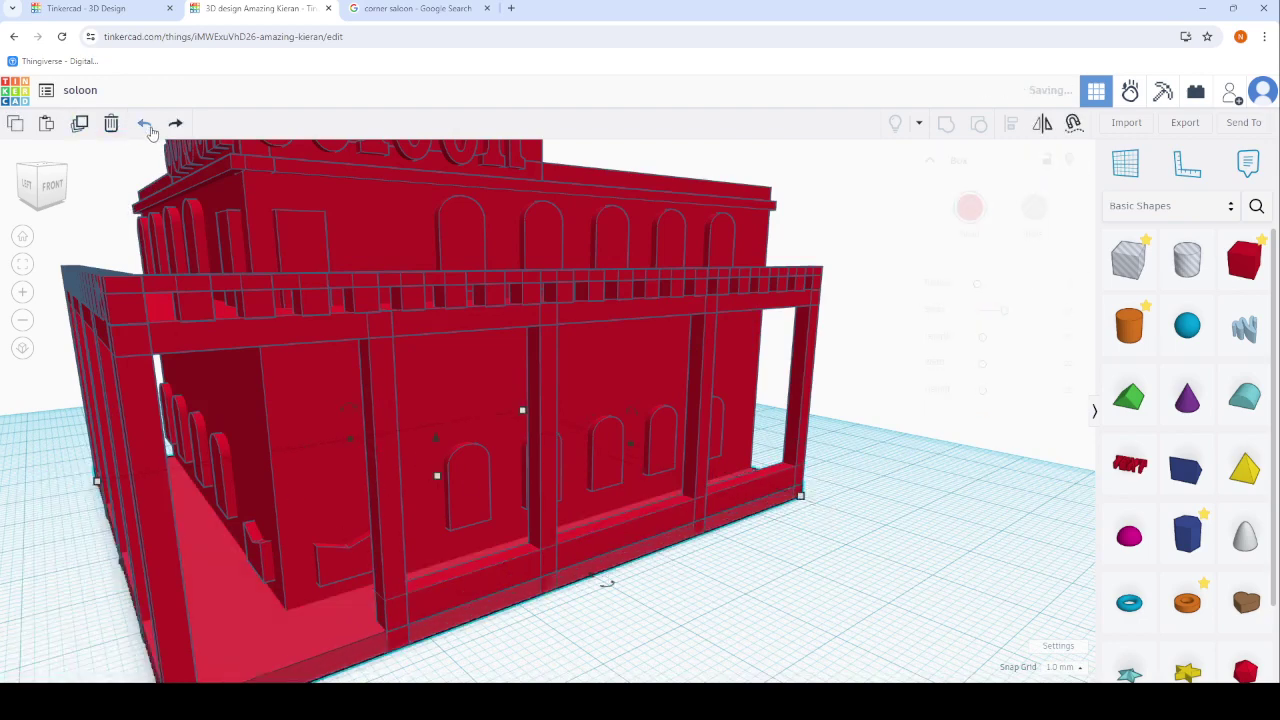
left_click(641, 527)
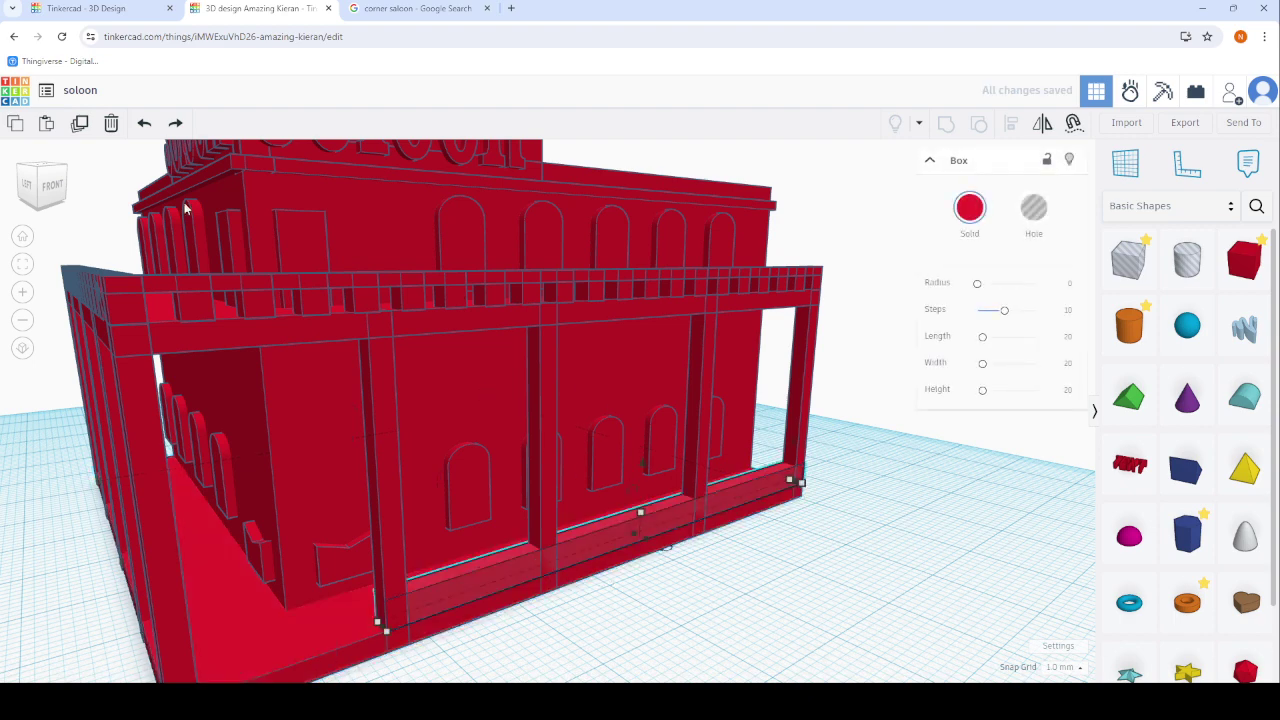
left_click_drag(608, 552, 2, 541)
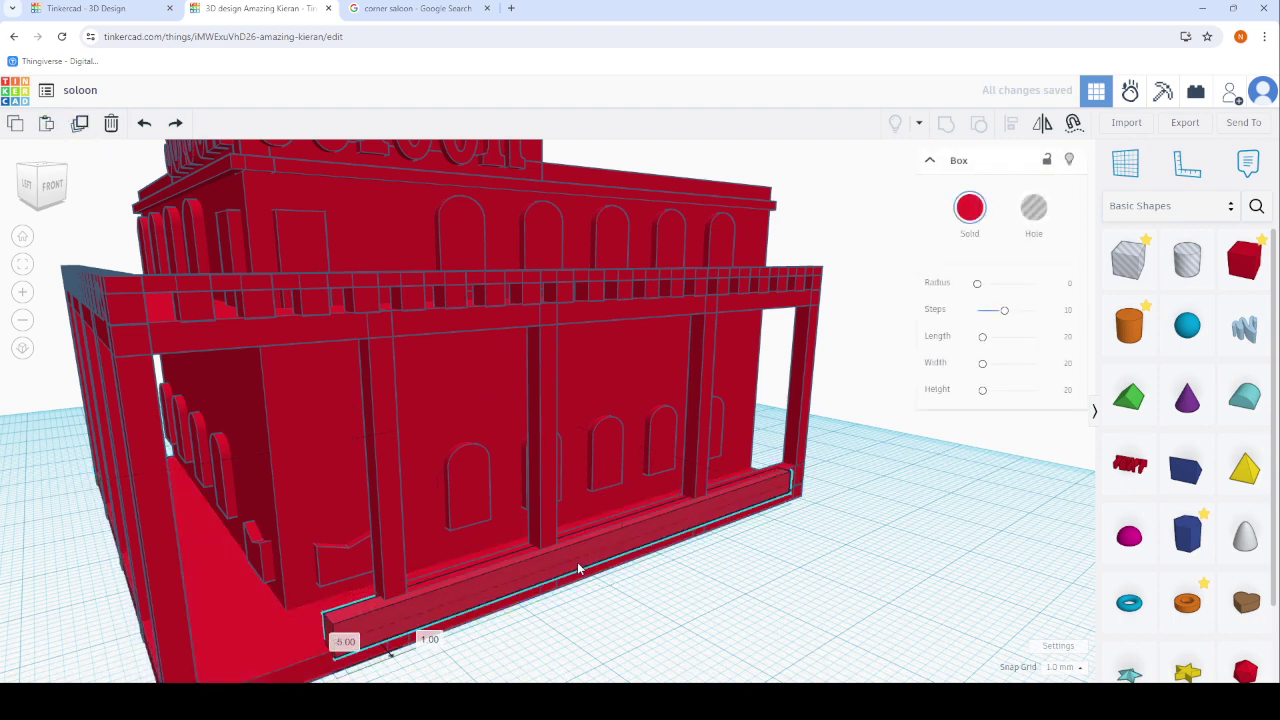
right_click_drag(2, 541, 386, 402)
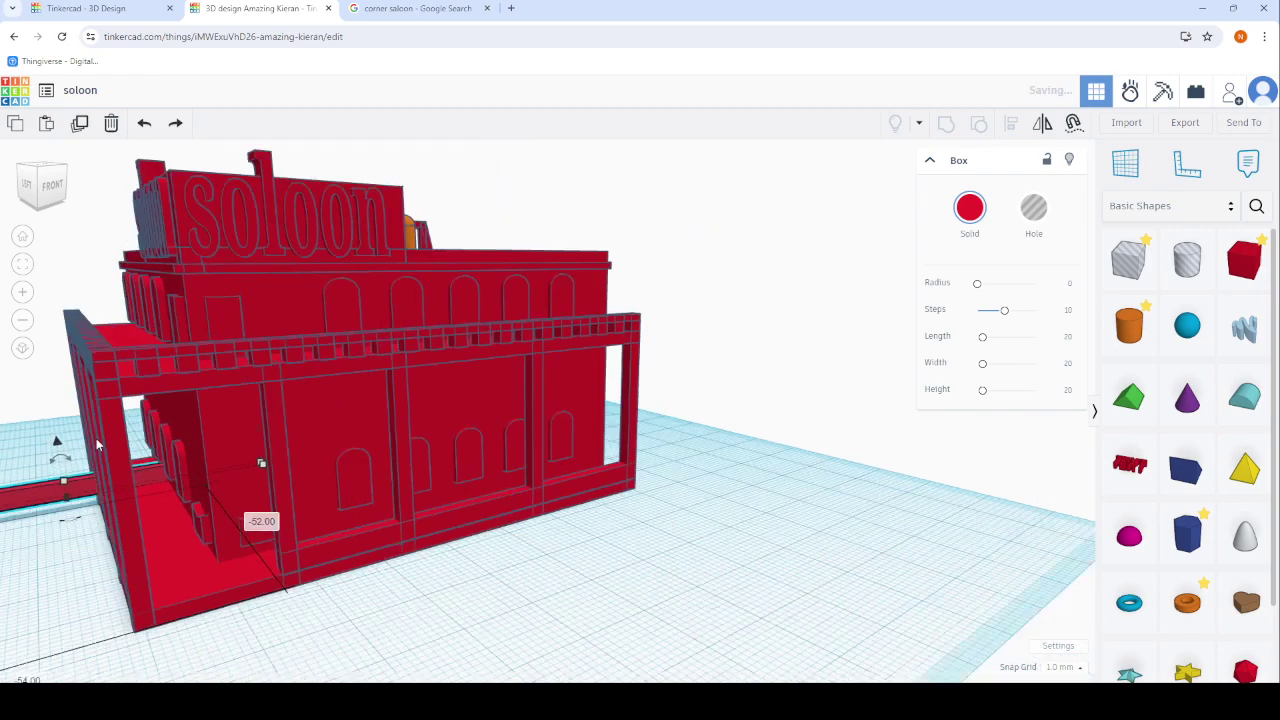
scroll(352, 600, "down", 5)
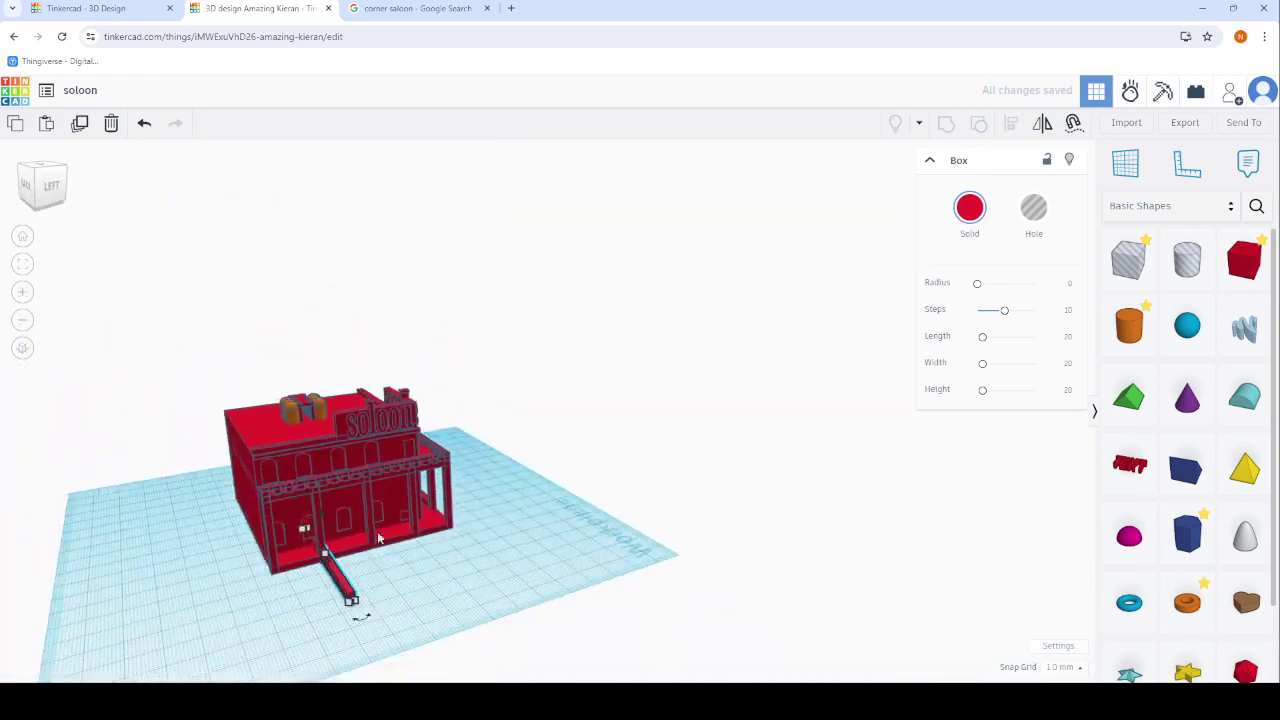
right_click_drag(351, 600, 337, 608)
left_click(333, 608)
Rotate the beam 90° and place it against the porch floor's front edge.
left_click(333, 604)
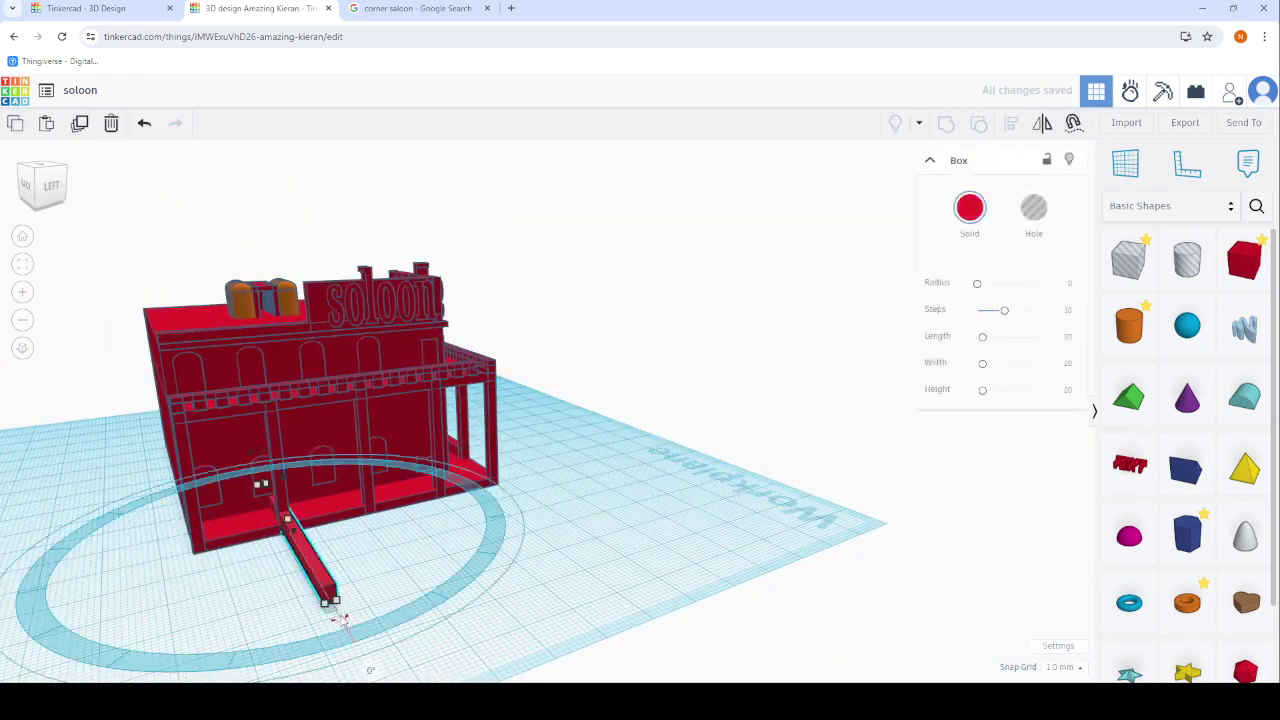
scroll(341, 622, "up", 2)
left_click_drag(366, 606, 300, 537)
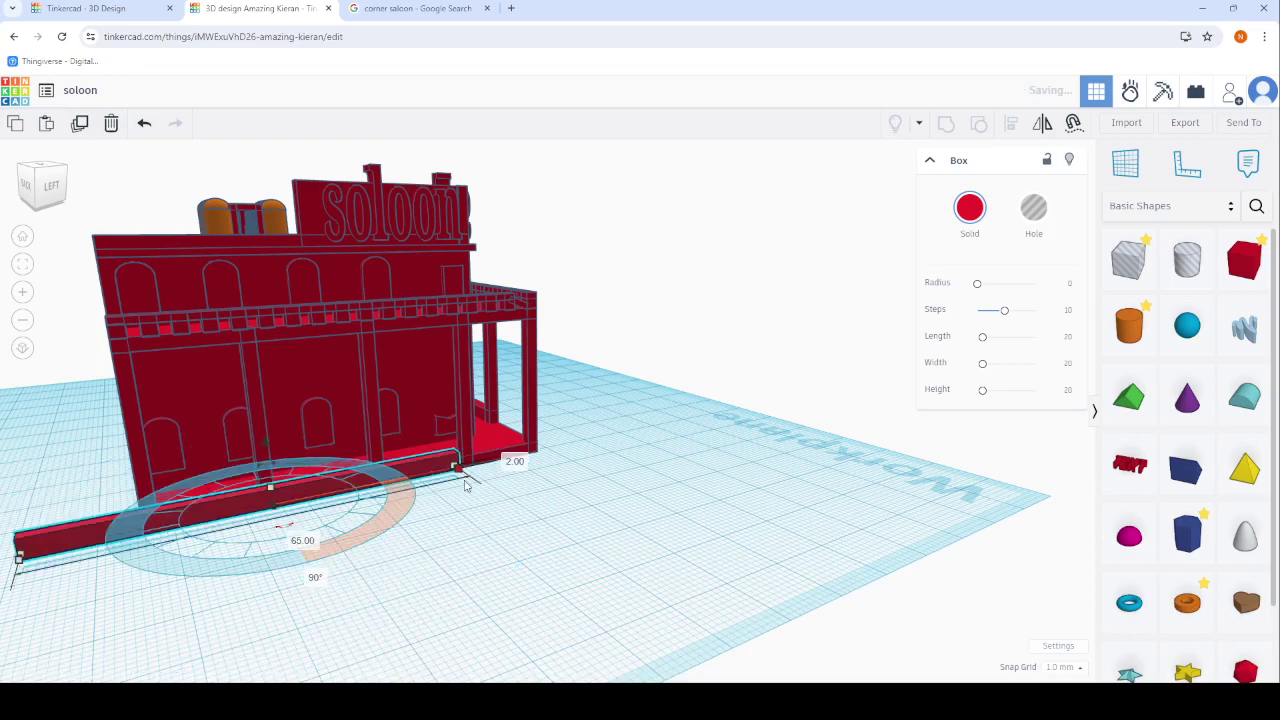
left_click(463, 526)
right_click_drag(463, 526, 298, 585)
scroll(298, 585, "up", 3)
scroll(400, 500, "up", 3)
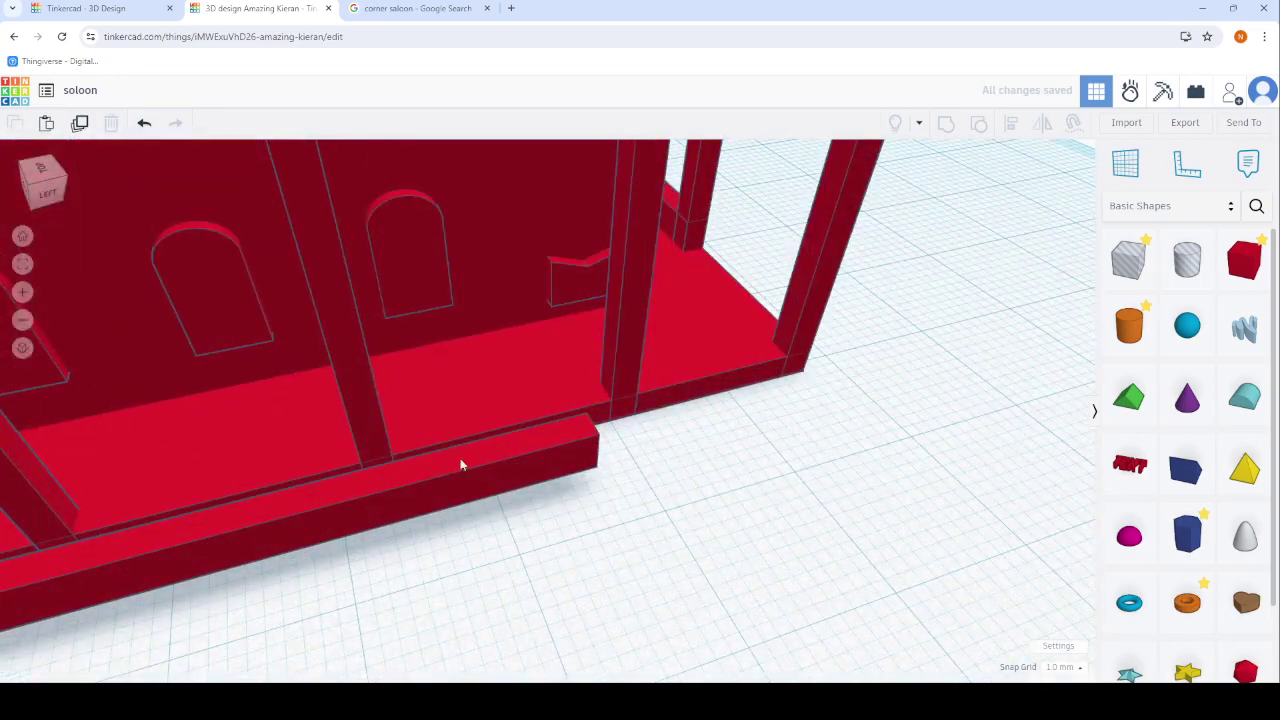
left_click(500, 408)
left_click_drag(534, 378, 508, 399)
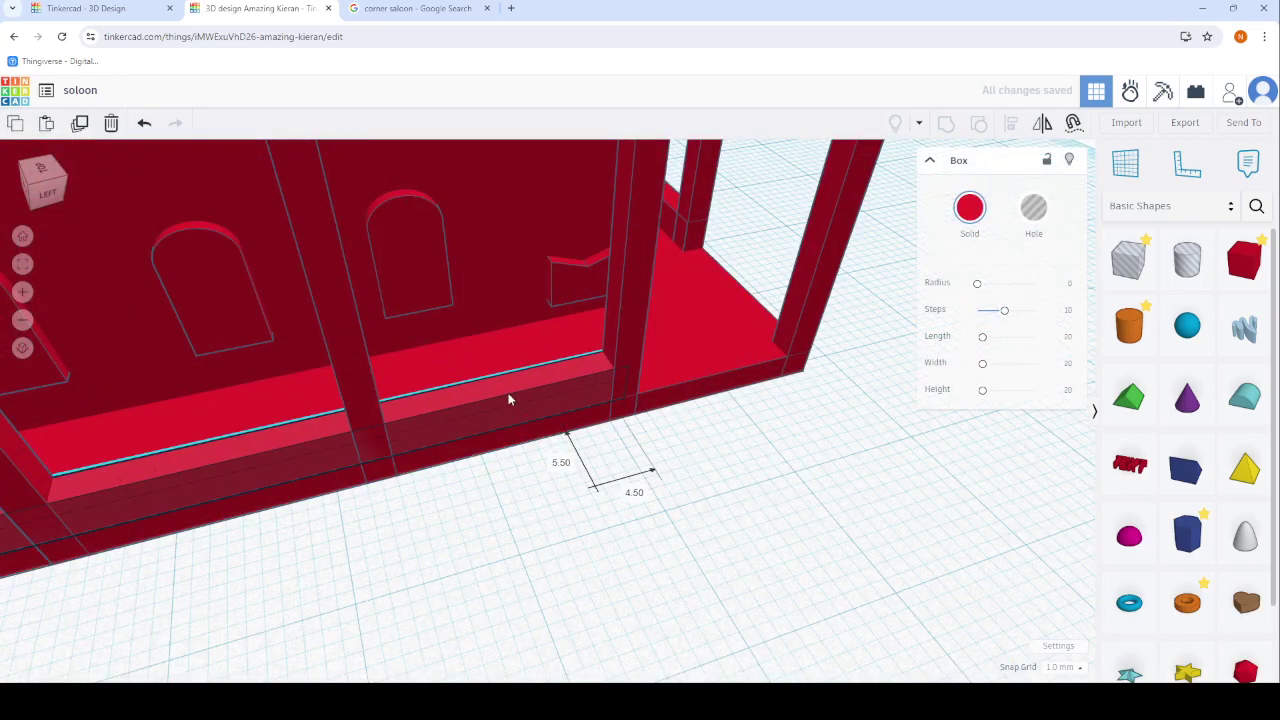
Shorten the porch beam from 65 to 57 mm.
scroll(520, 397, "down", 5)
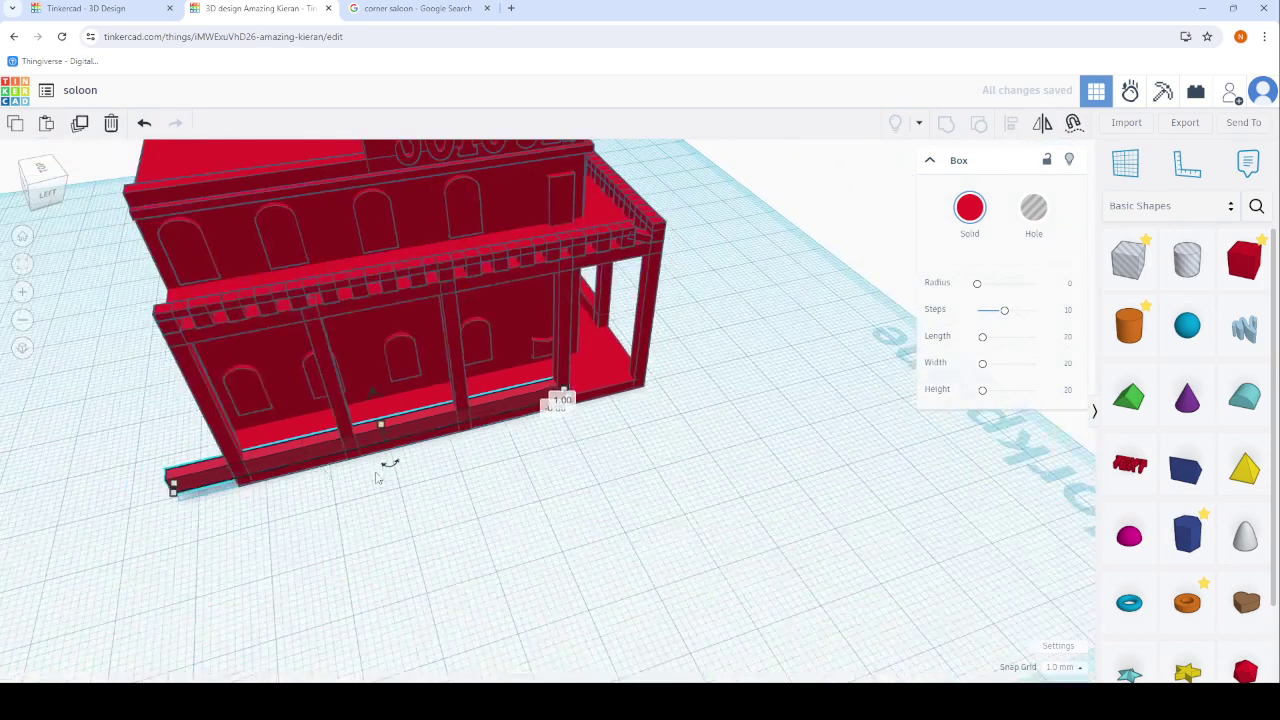
scroll(386, 463, "up", 3)
scroll(184, 462, "up", 3)
left_click_drag(33, 540, 213, 518)
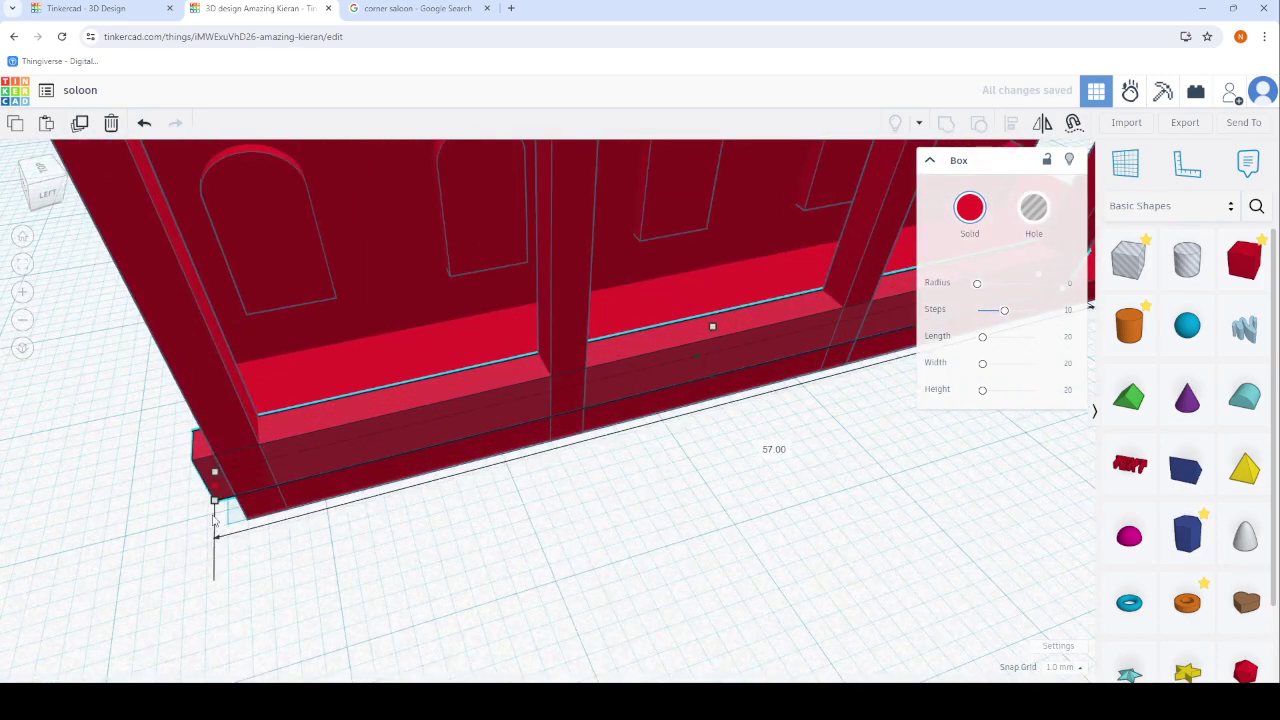
left_click(116, 546)
scroll(191, 551, "down", 5)
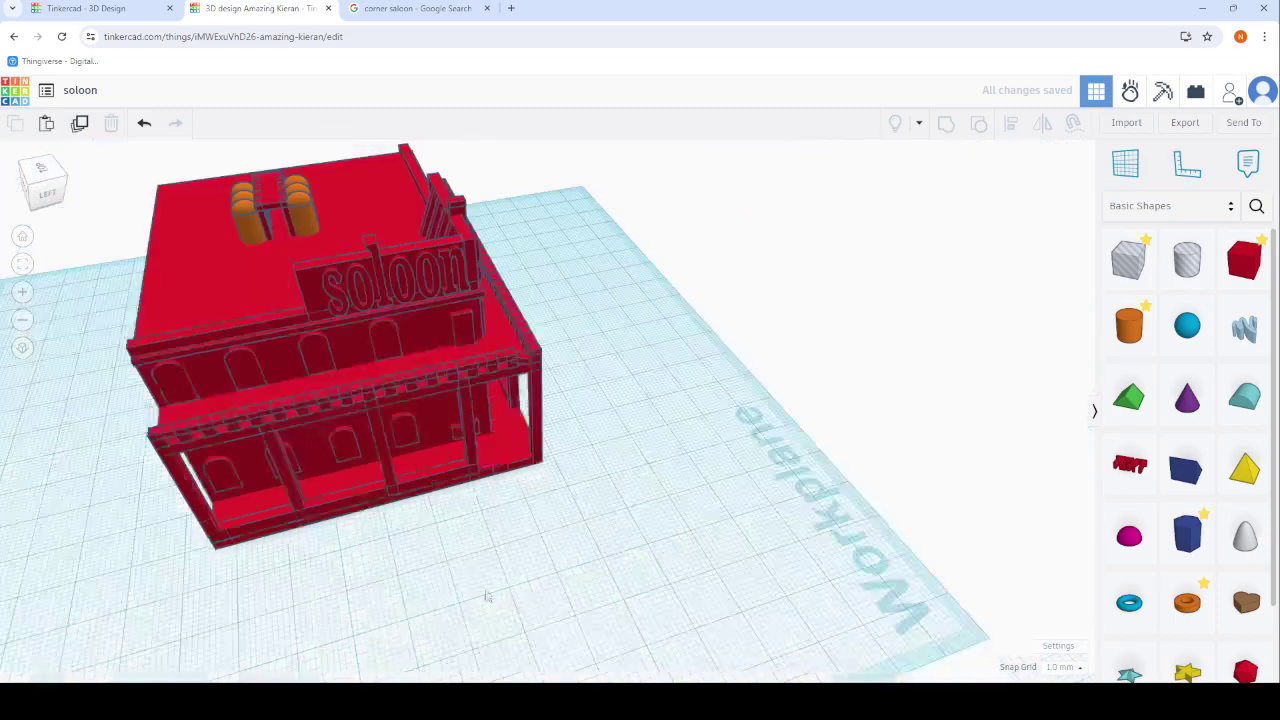
right_click_drag(191, 551, 263, 517)
mouse_move(26, 531)
right_mouse_down()
mouse_move(657, 398)
mouse_move(536, 376)
mouse_move(254, 391)
mouse_move(849, 374)
mouse_move(643, 387)
mouse_move(529, 337)
mouse_move(517, 228)
right_mouse_up()
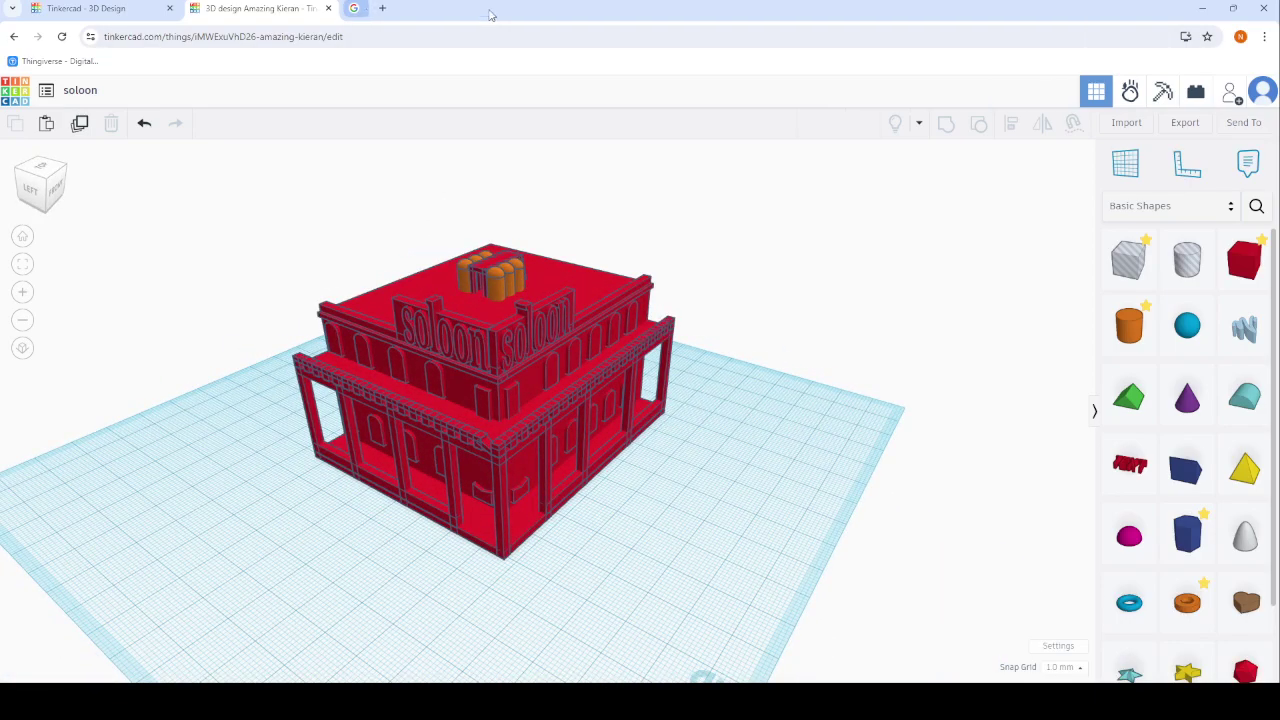
scroll(592, 240, "up", 3)
mouse_move(560, 263)
right_mouse_down()
mouse_move(314, 309)
mouse_move(434, 245)
mouse_move(206, 395)
mouse_move(651, 294)
mouse_move(535, 241)
right_mouse_up()
scroll(535, 241, "up", 2)
scroll(533, 260, "down", 5)
scroll(600, 420, "down", 3)
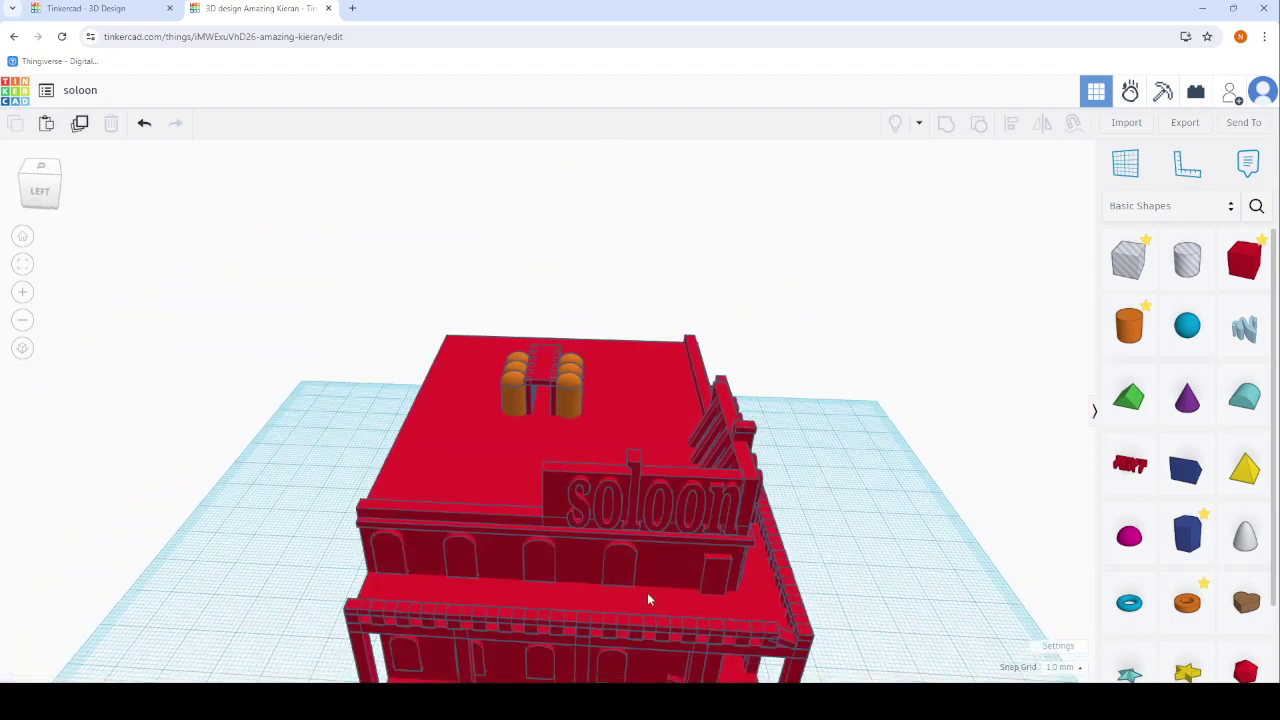
scroll(633, 501, "up", 2)
mouse_move(633, 507)
right_mouse_down()
mouse_move(457, 486)
mouse_move(243, 489)
mouse_move(374, 491)
mouse_move(373, 420)
mouse_move(425, 460)
mouse_move(685, 541)
mouse_move(515, 470)
mouse_move(599, 540)
mouse_move(586, 514)
mouse_move(654, 520)
mouse_move(695, 555)
mouse_move(450, 525)
right_mouse_up()
scroll(297, 517, "up", 5)
scroll(366, 471, "up", 2)
scroll(390, 472, "down", 2)
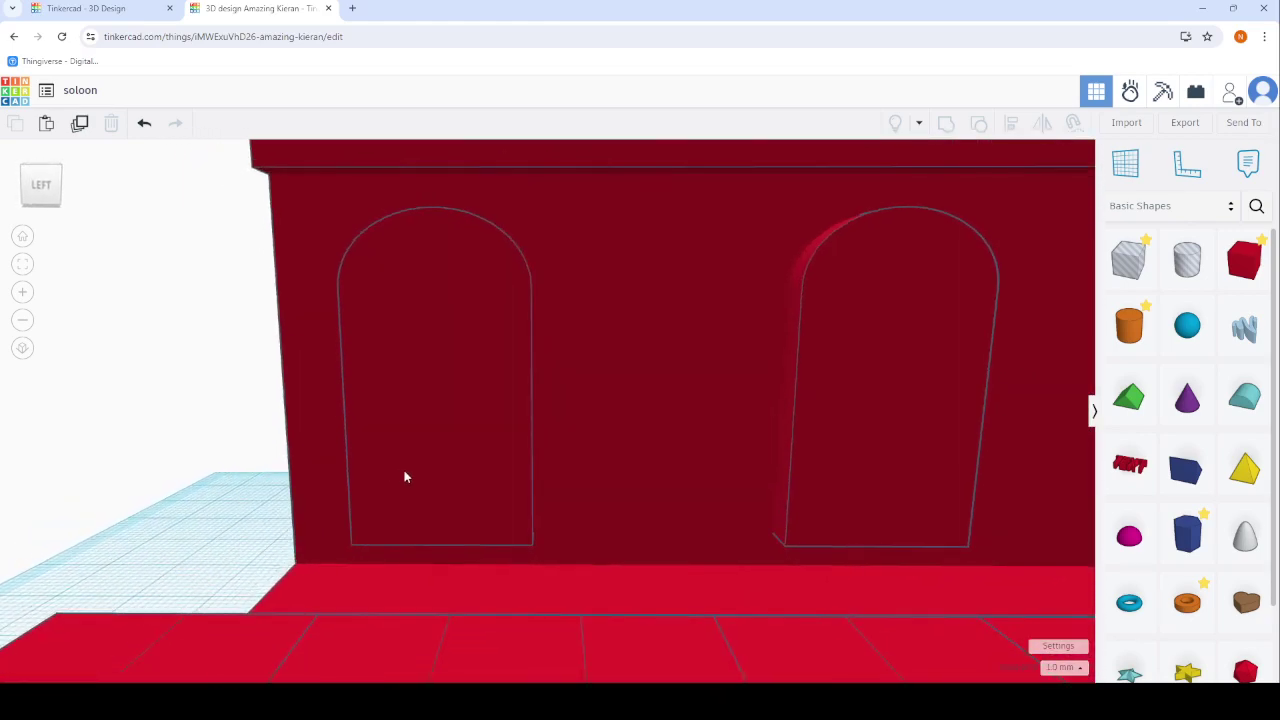
scroll(408, 408, "down", 3)
scroll(400, 440, "up", 2)
scroll(480, 495, "up", 1)
right_click_drag(479, 495, 498, 493)
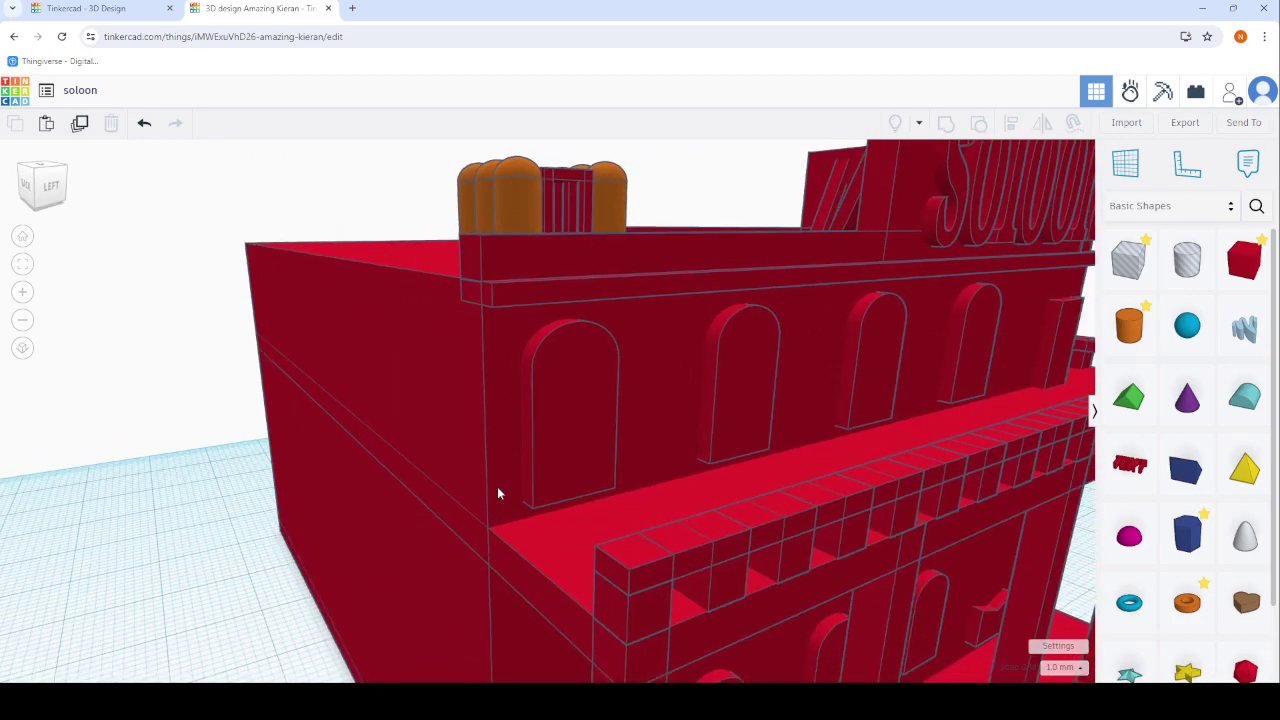
right_click_drag(294, 351, 417, 363)
scroll(404, 429, "down", 3)
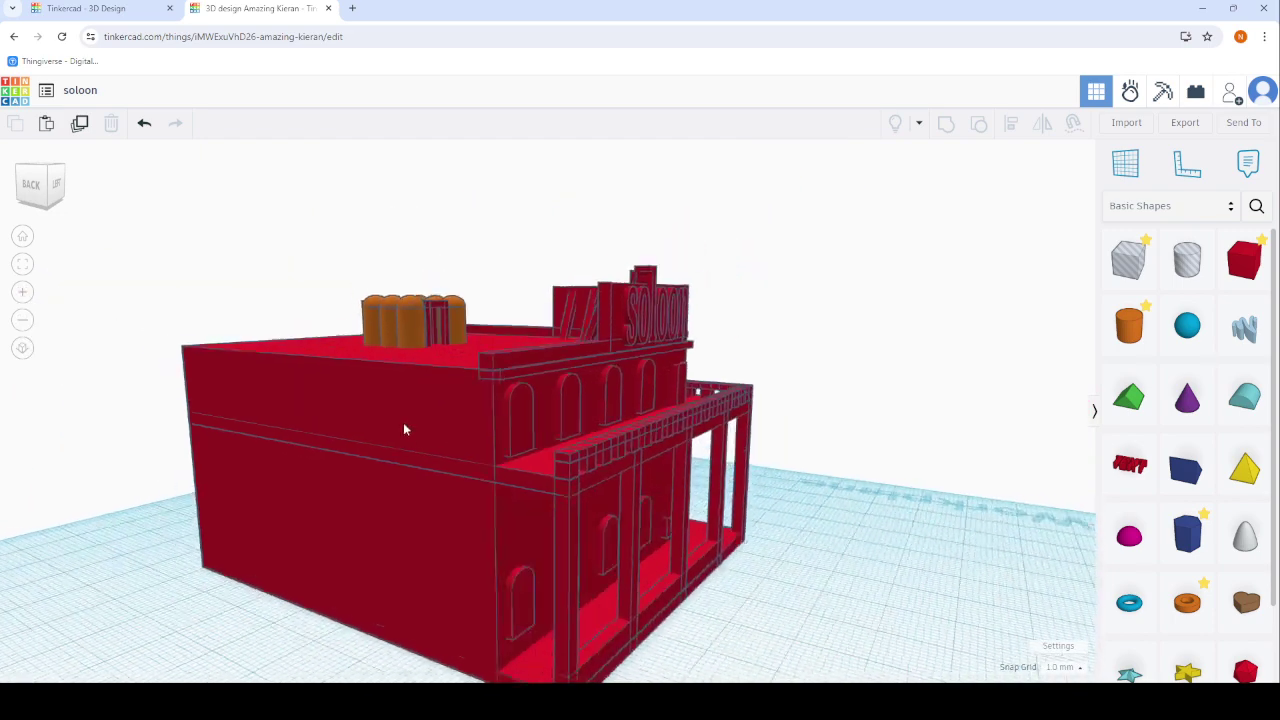
scroll(404, 429, "down", 3)
mouse_move(223, 437)
right_mouse_down()
mouse_move(474, 466)
mouse_move(440, 432)
mouse_move(388, 480)
right_mouse_up()
scroll(903, 473, "up", 2)
scroll(903, 473, "up", 2)
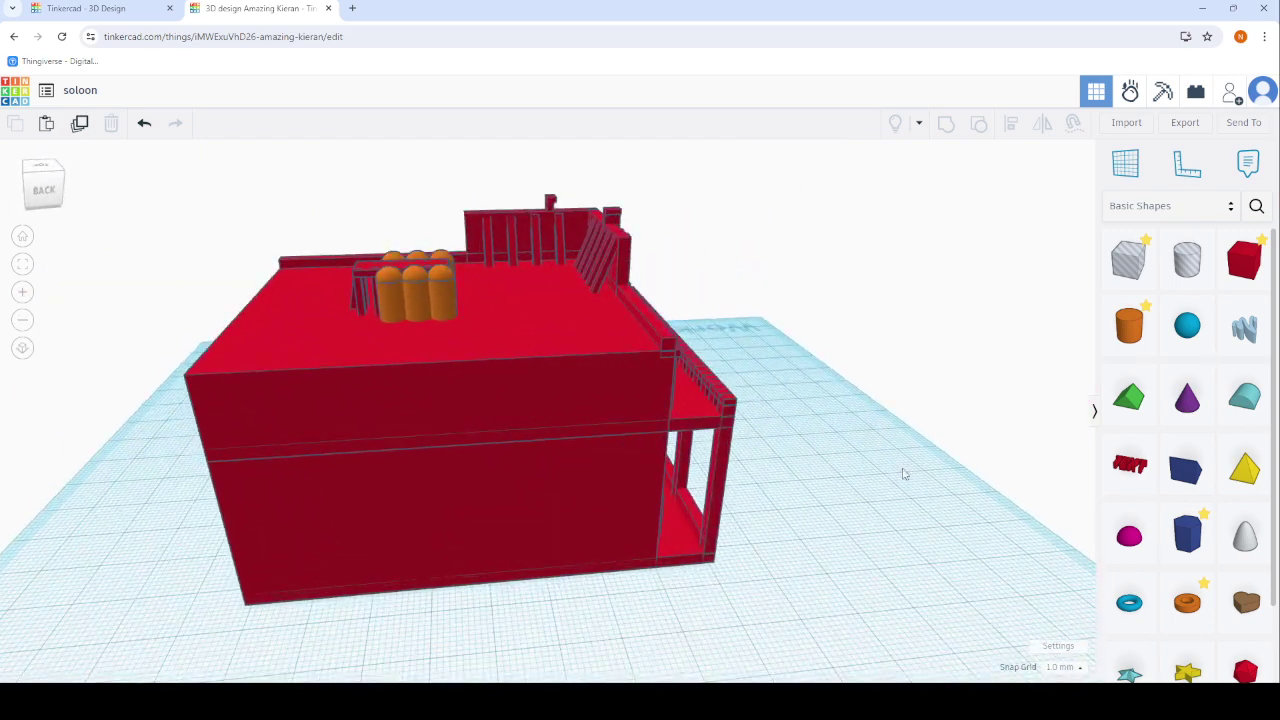
Add a new box behind the saloon, flatten it into a thin slab and push it against the back wall.
left_click_drag(1245, 248, 549, 616)
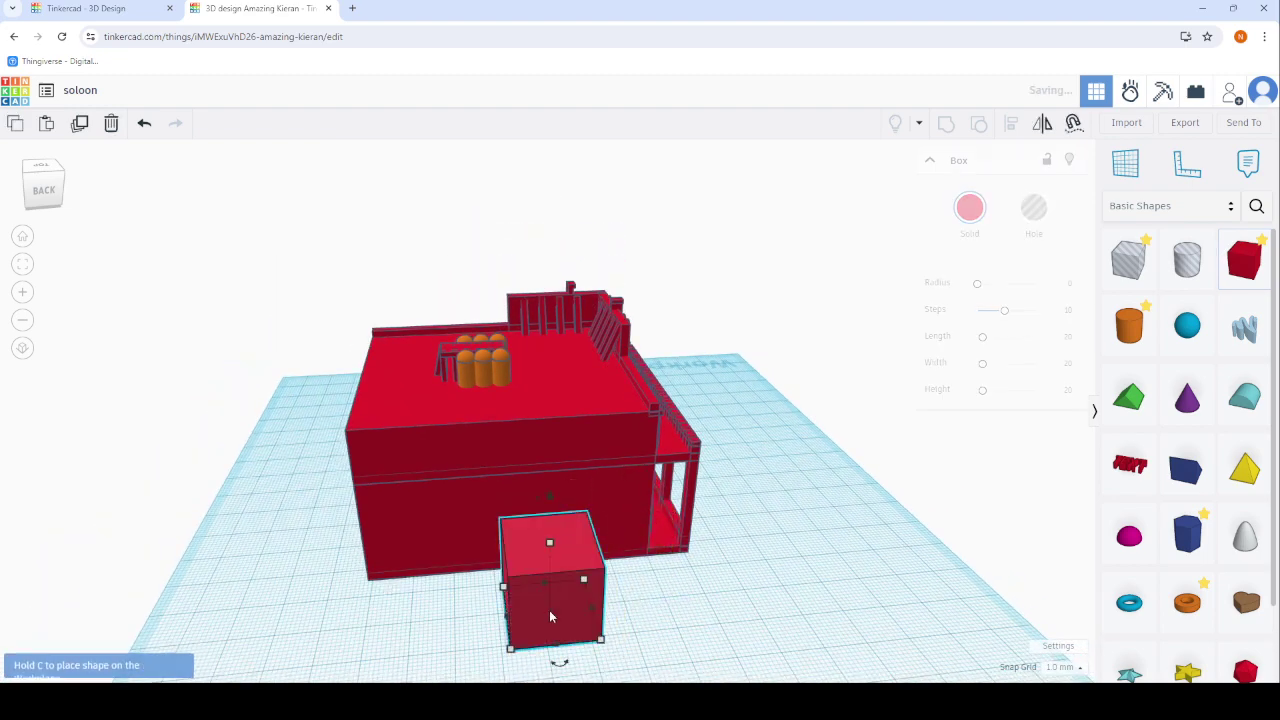
left_click_drag(554, 545, 552, 590)
scroll(552, 604, "up", 5)
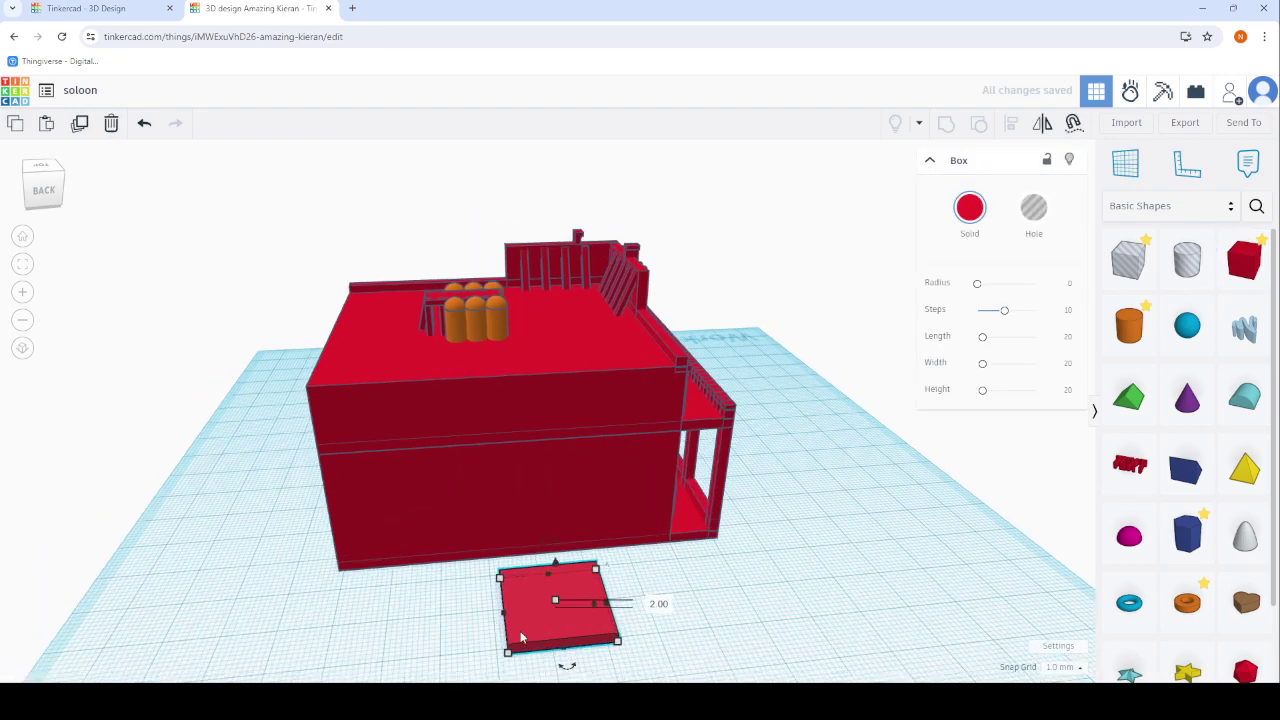
left_click_drag(520, 625, 503, 568)
mouse_move(504, 575)
right_mouse_down()
mouse_move(582, 578)
mouse_move(665, 550)
right_mouse_up()
Stretch the slab along the back wall to 77 mm long with an 11 mm depth.
left_click_drag(668, 541, 846, 520)
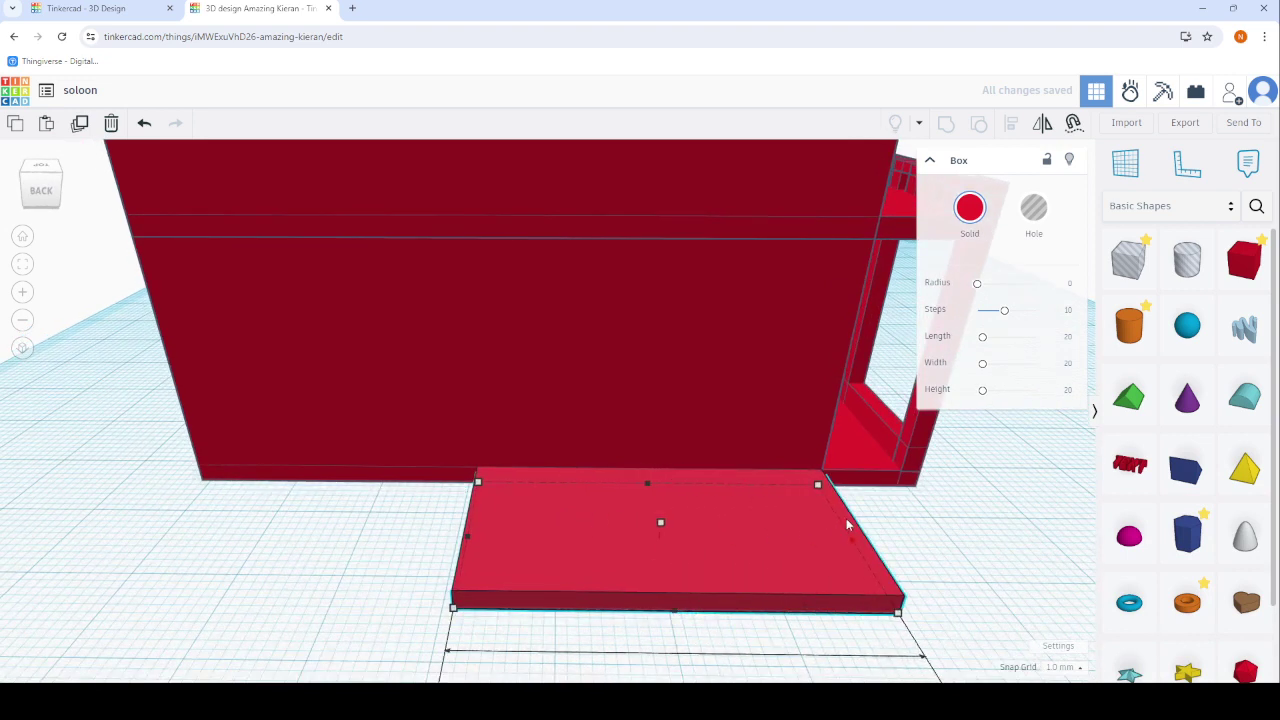
left_click_drag(467, 539, 168, 532)
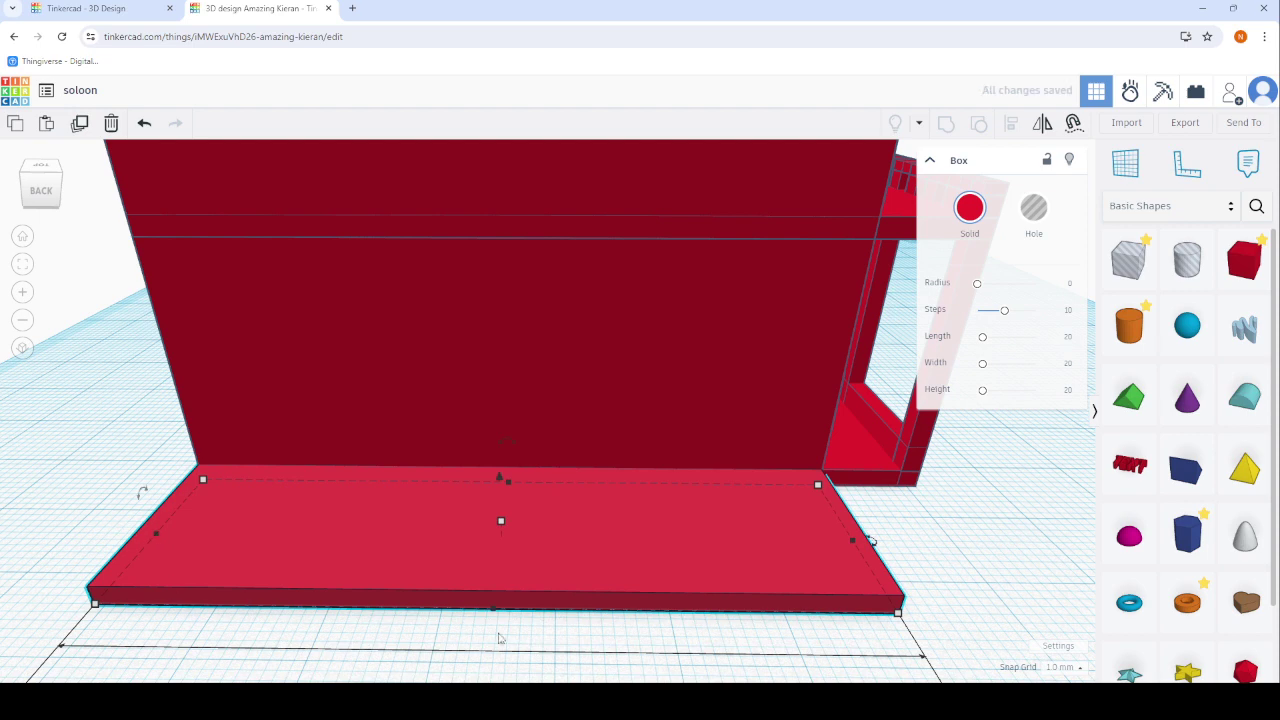
mouse_move(493, 610)
left_mouse_down()
mouse_move(471, 548)
mouse_move(476, 574)
left_mouse_up()
right_click_drag(476, 574, 880, 605)
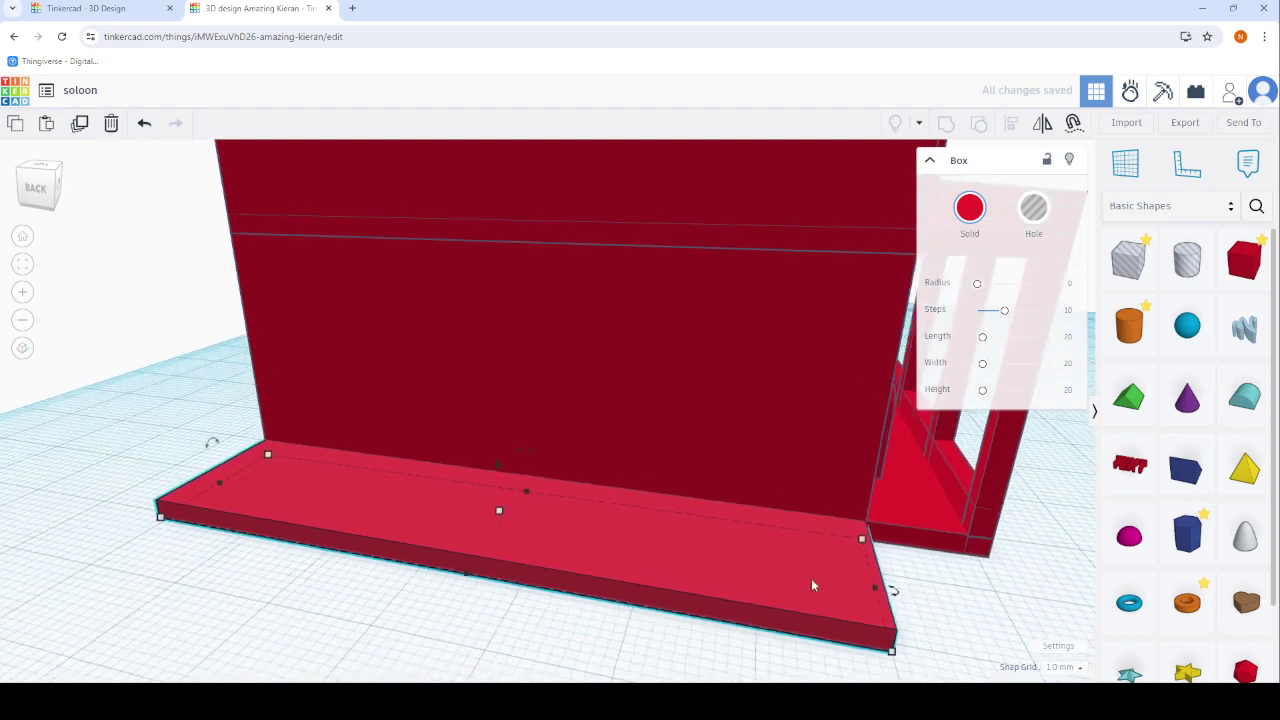
left_click_drag(880, 605, 963, 628)
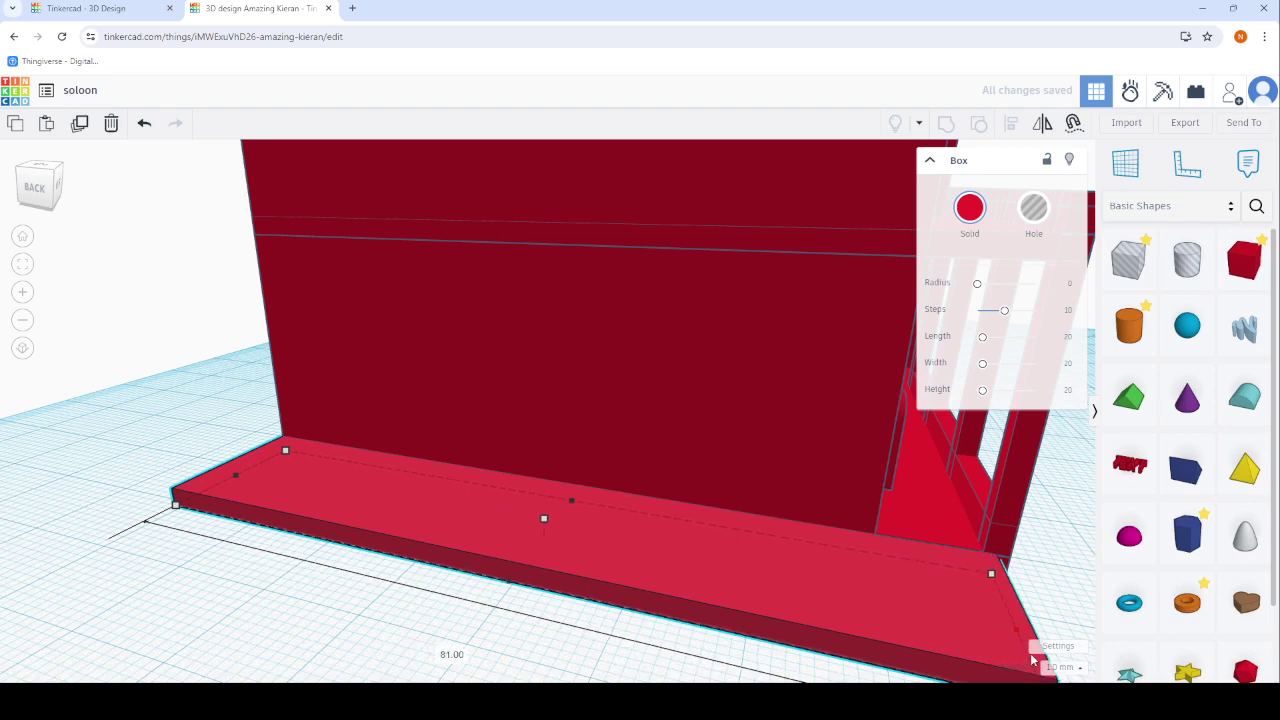
scroll(724, 564, "down", 5)
Drop a cylinder onto the base slab and size it about 13 mm wide and 12 mm tall.
left_click(452, 617)
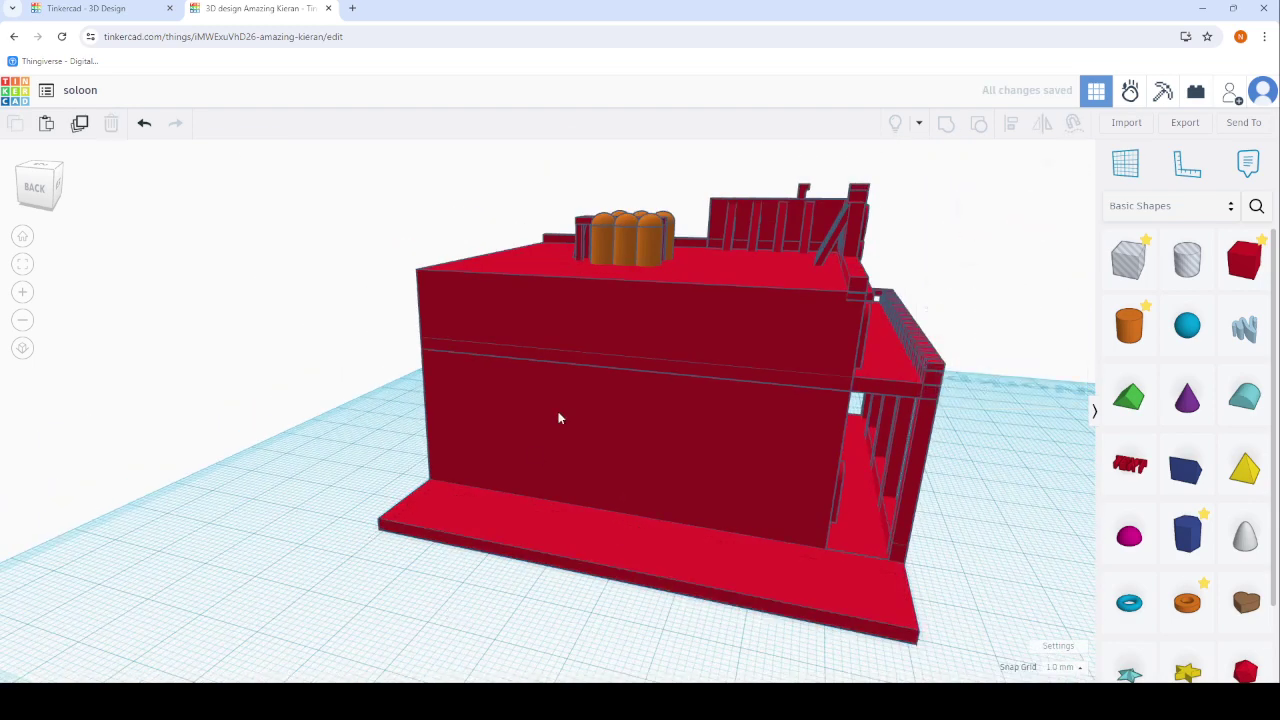
left_click(1129, 328)
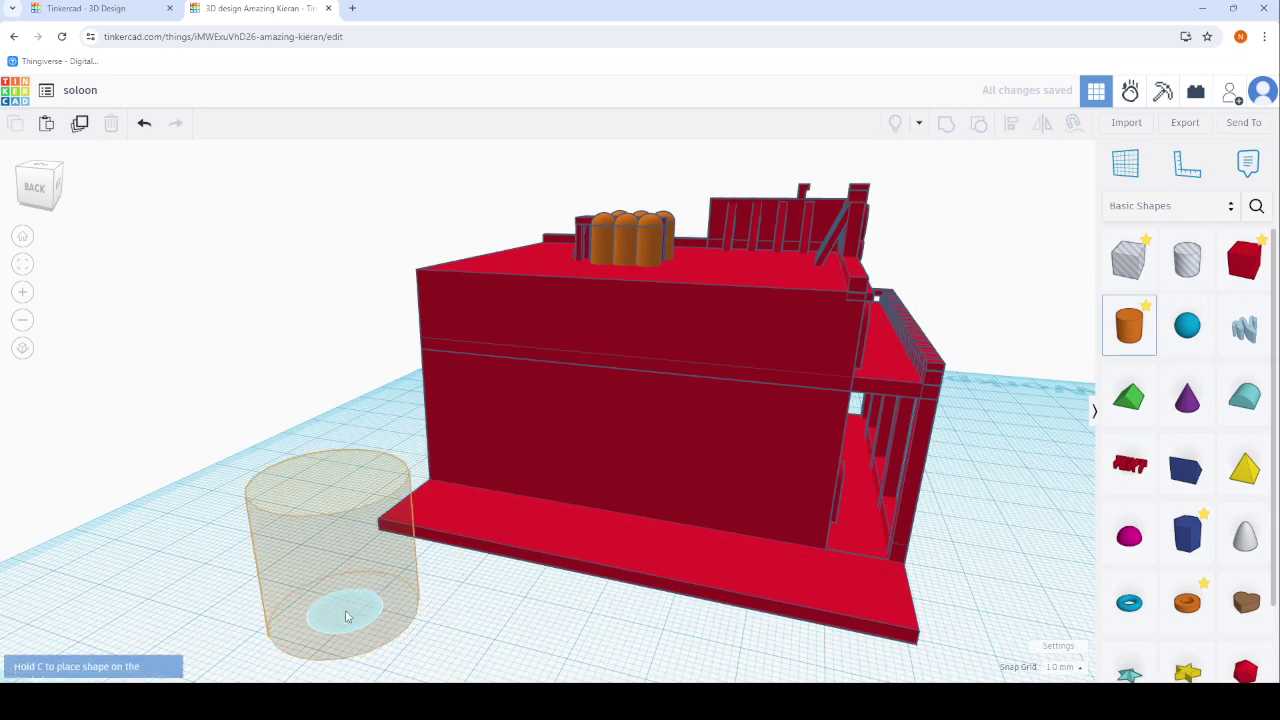
scroll(457, 528, "up", 3)
scroll(414, 471, "up", 3)
scroll(522, 515, "up", 2)
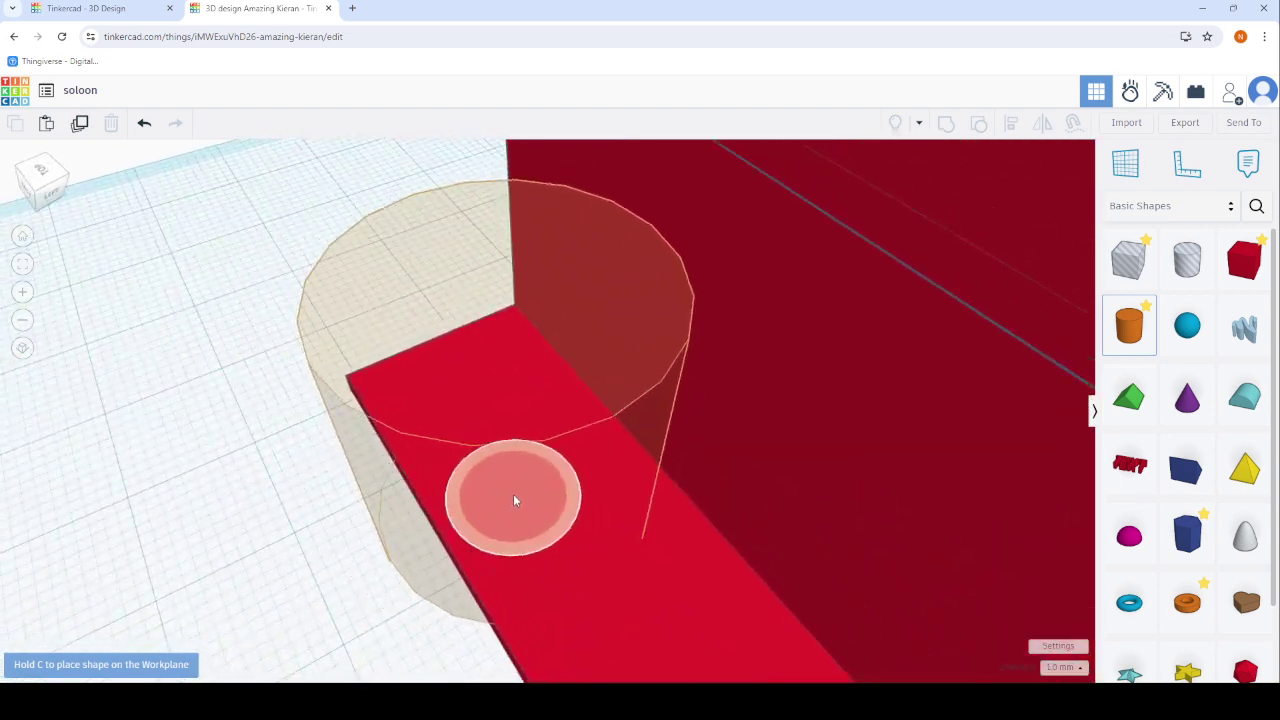
left_click(513, 494)
left_click_drag(395, 565, 507, 549)
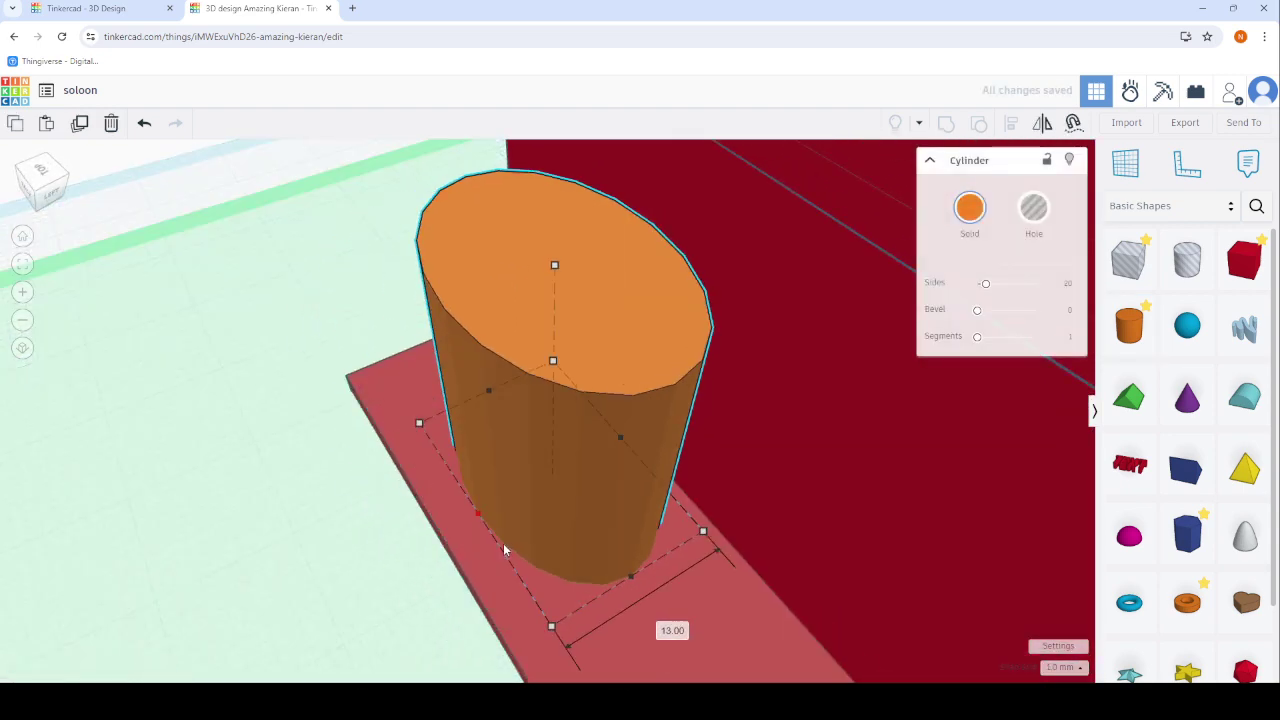
left_click_drag(627, 578, 564, 511)
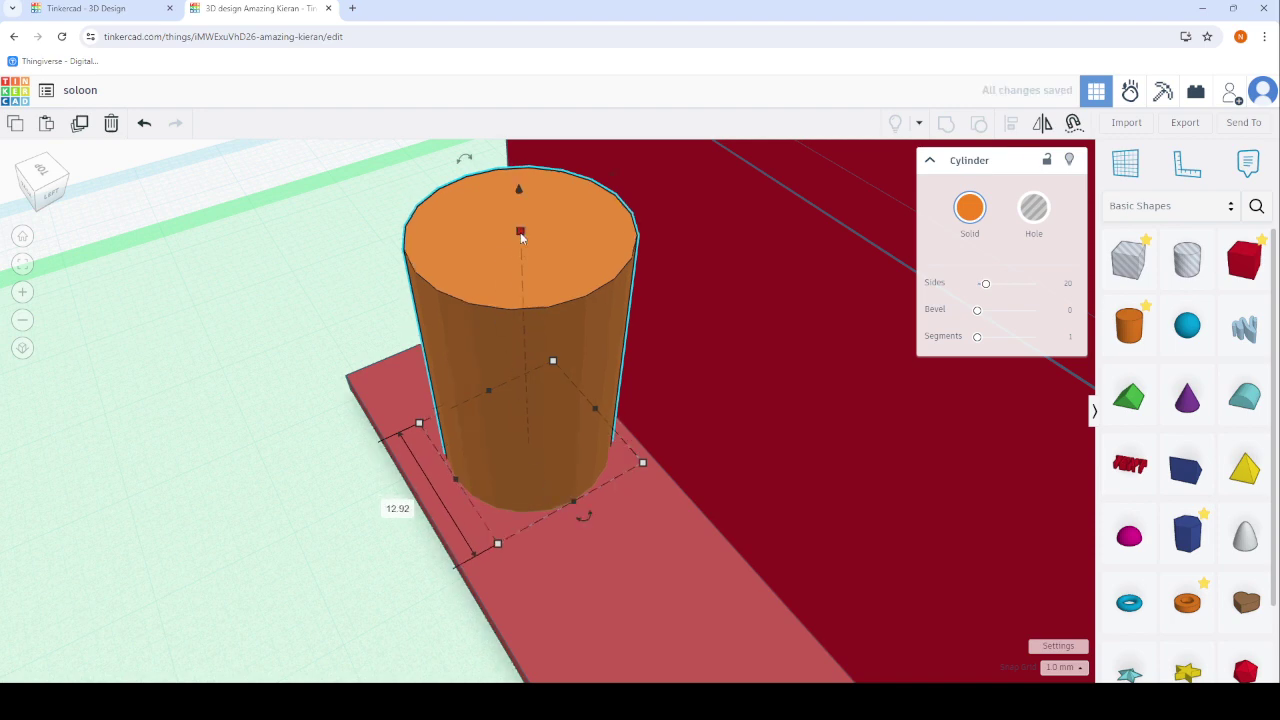
left_click_drag(520, 234, 542, 342)
Duplicate the orange cylinder and place the copy beside the original on the slab.
left_click(208, 355)
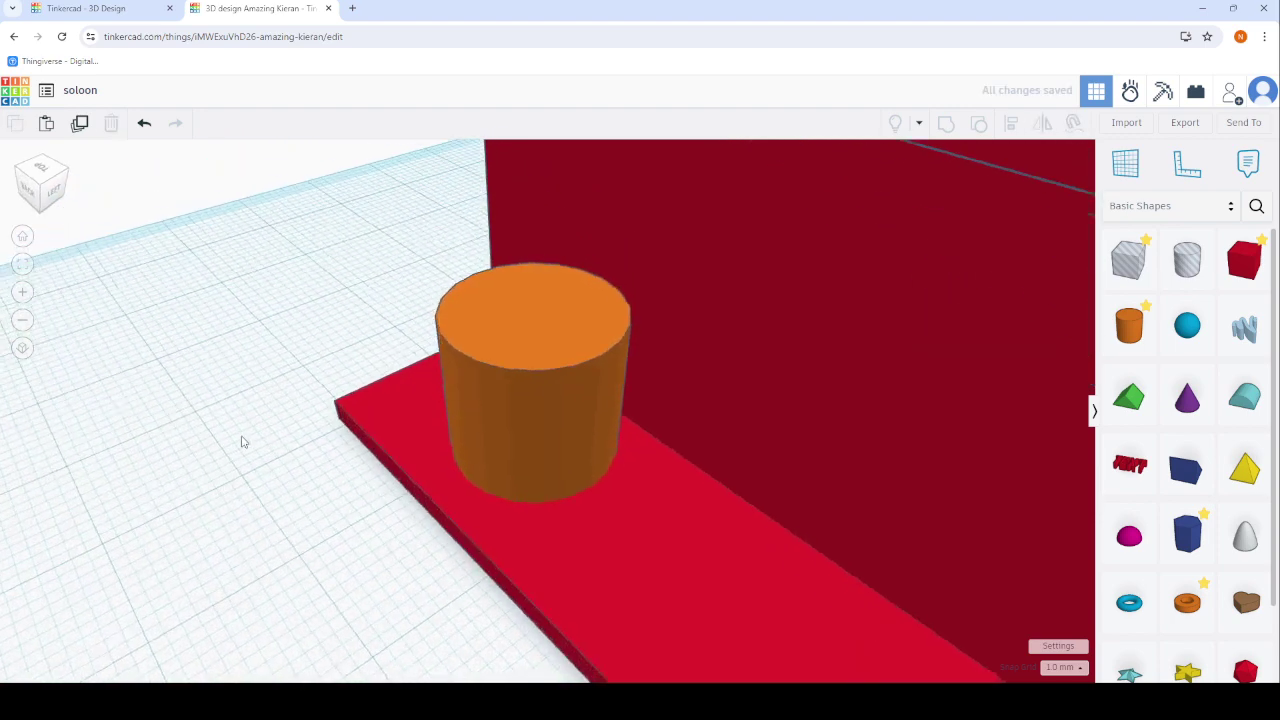
scroll(434, 543, "down", 3)
mouse_move(243, 443)
right_mouse_down()
mouse_move(434, 543)
mouse_move(698, 200)
right_mouse_up()
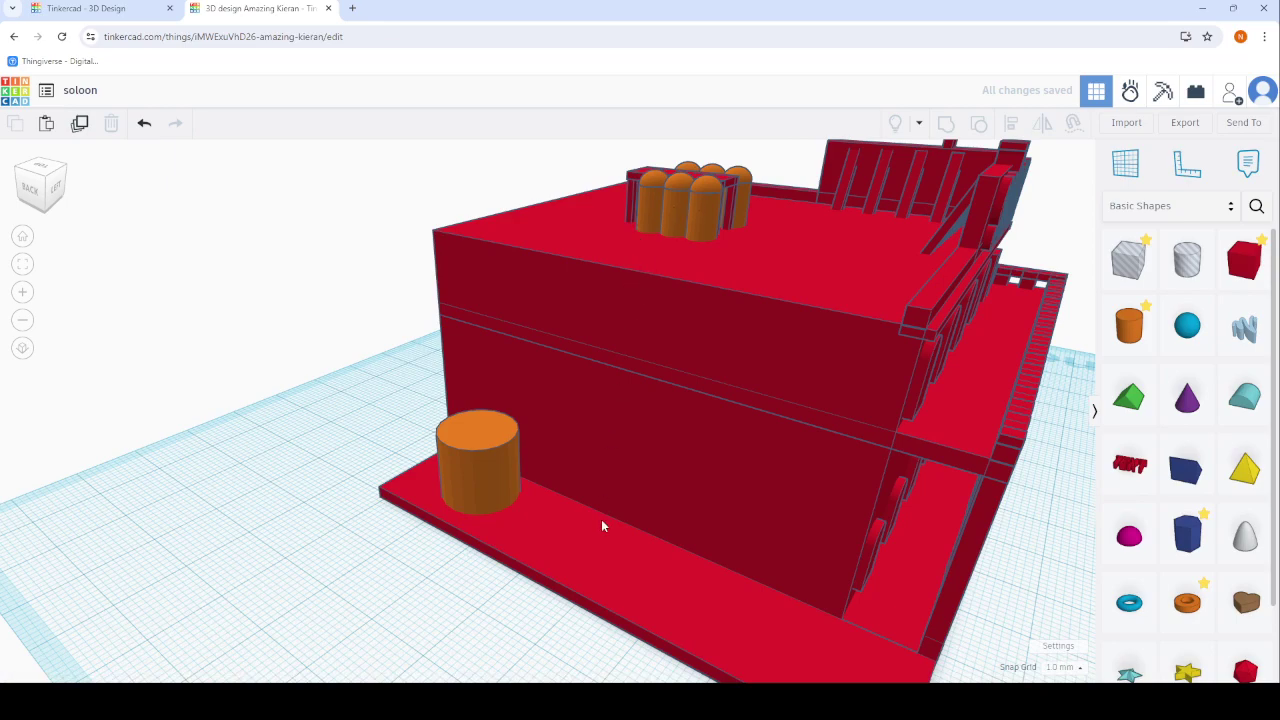
right_click_drag(609, 610, 591, 571)
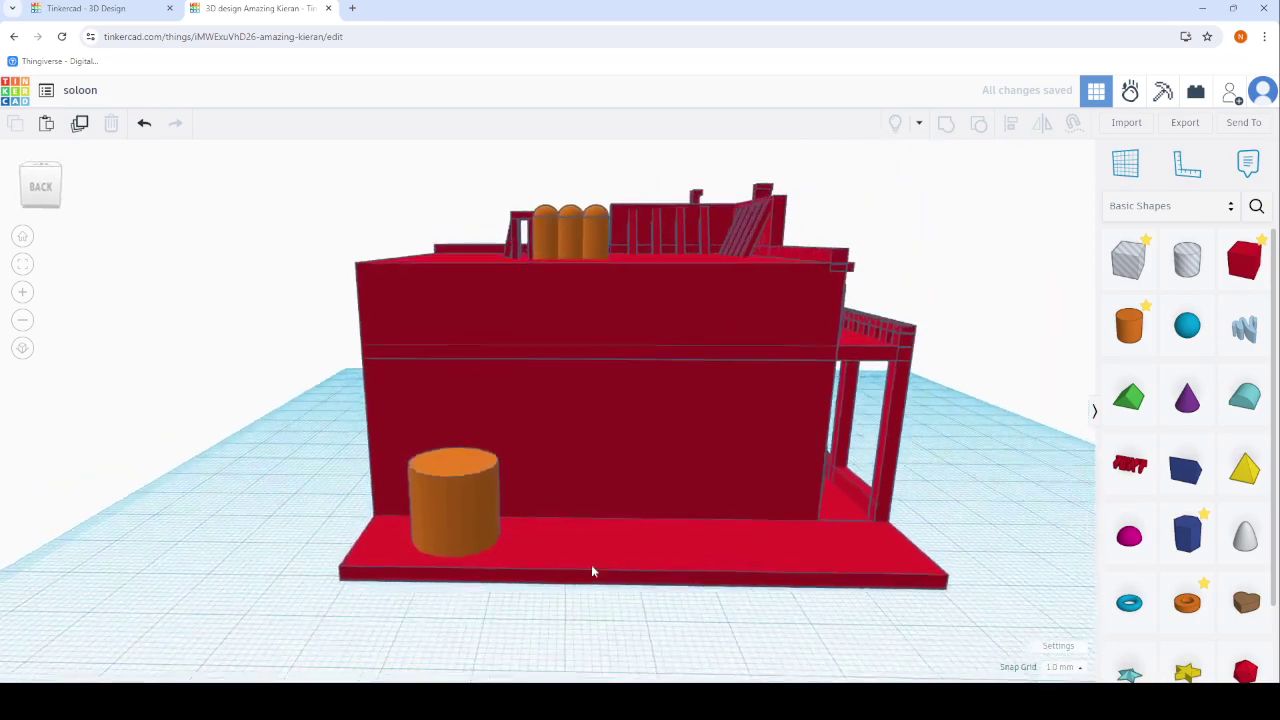
scroll(591, 571, "up", 5)
mouse_move(438, 580)
right_mouse_down()
mouse_move(220, 551)
mouse_move(228, 435)
right_mouse_up()
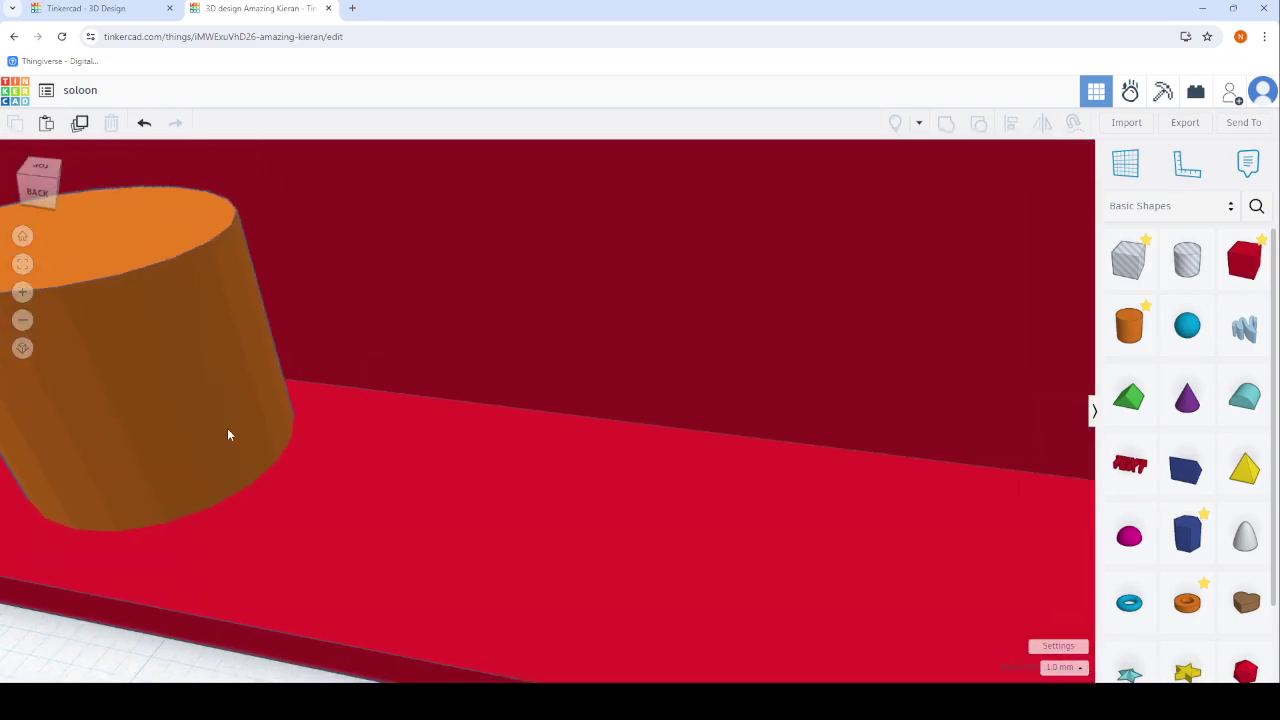
left_click(228, 435)
left_click(80, 122)
mouse_move(240, 440)
left_mouse_down()
mouse_move(460, 448)
mouse_move(504, 462)
left_mouse_up()
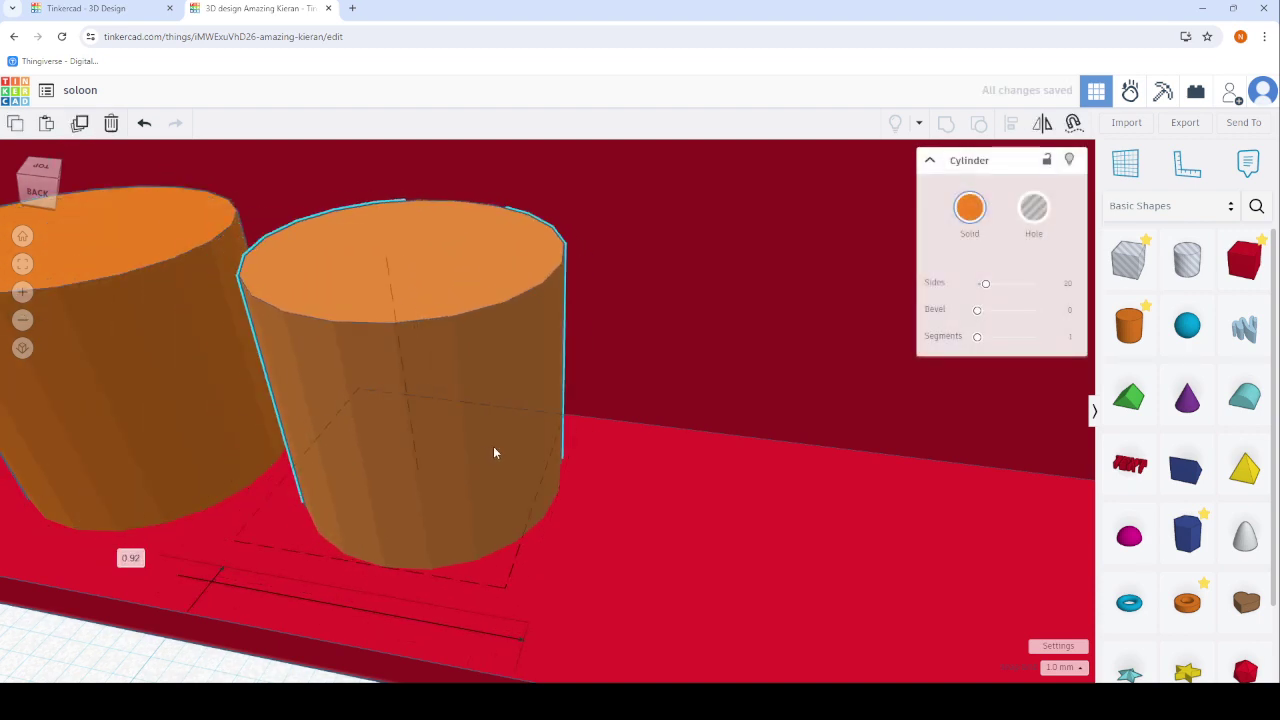
right_click_drag(504, 462, 458, 458)
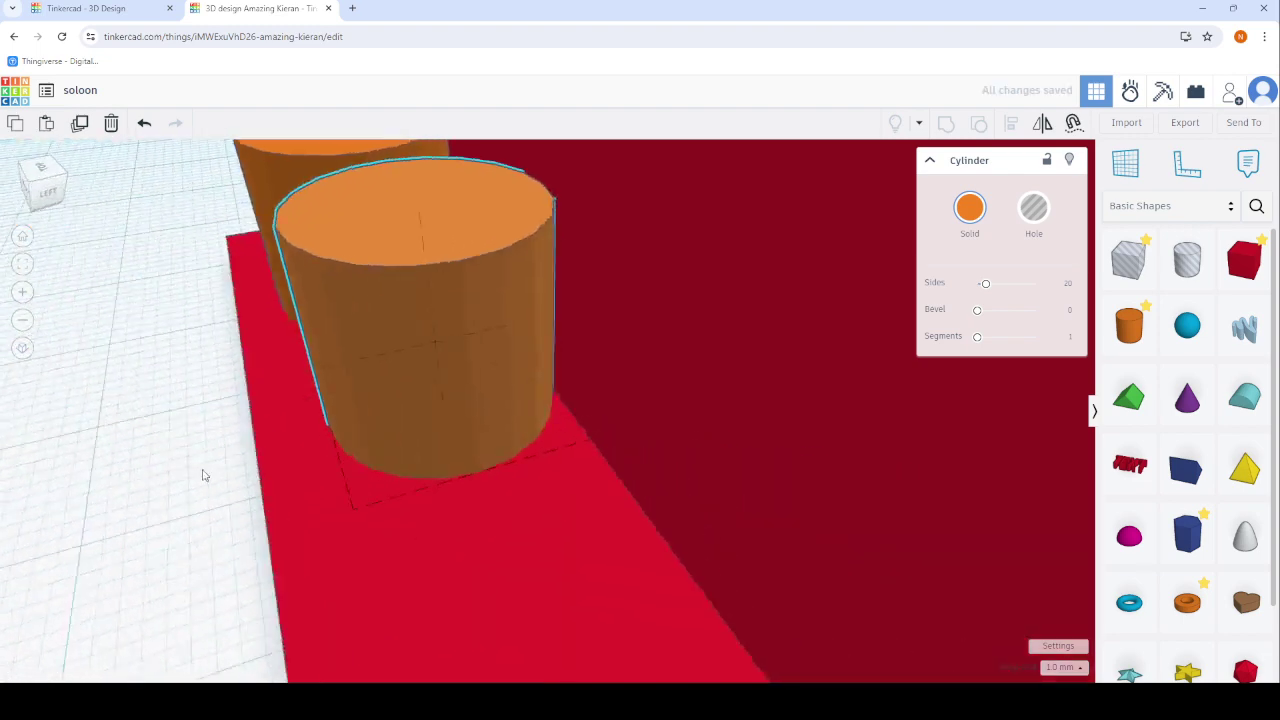
scroll(480, 436, "up", 3)
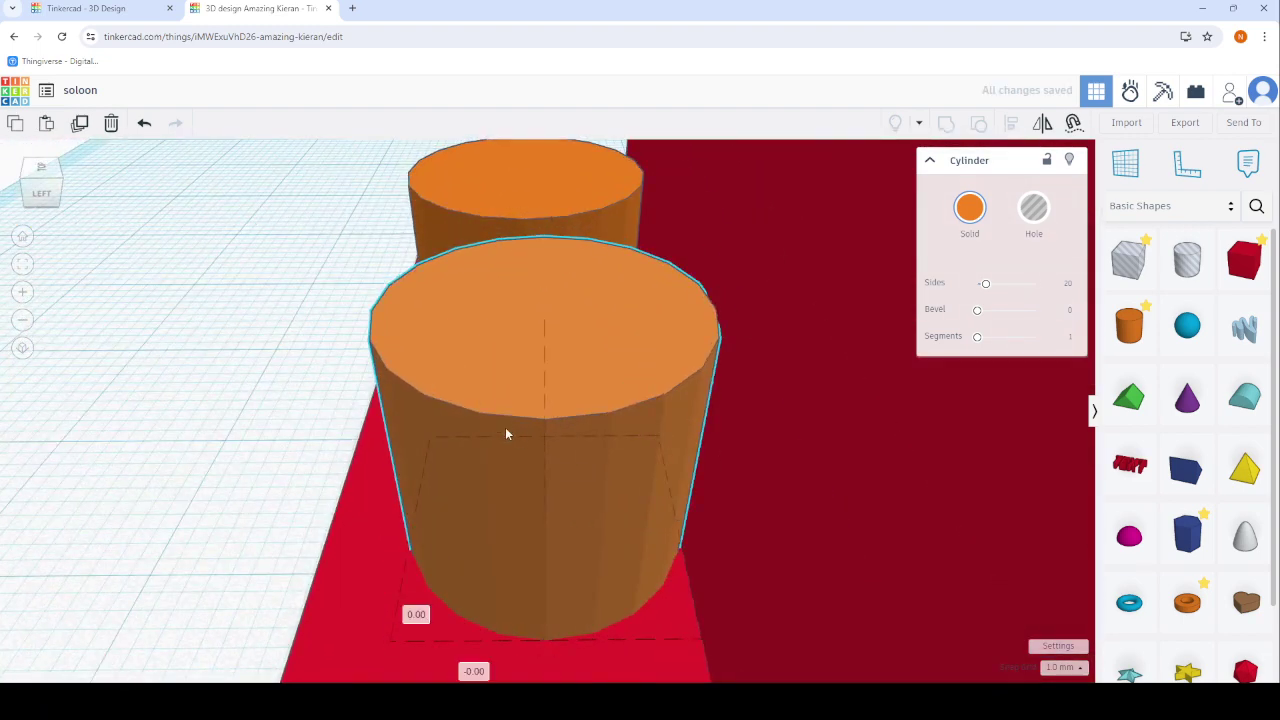
scroll(491, 434, "down", 5)
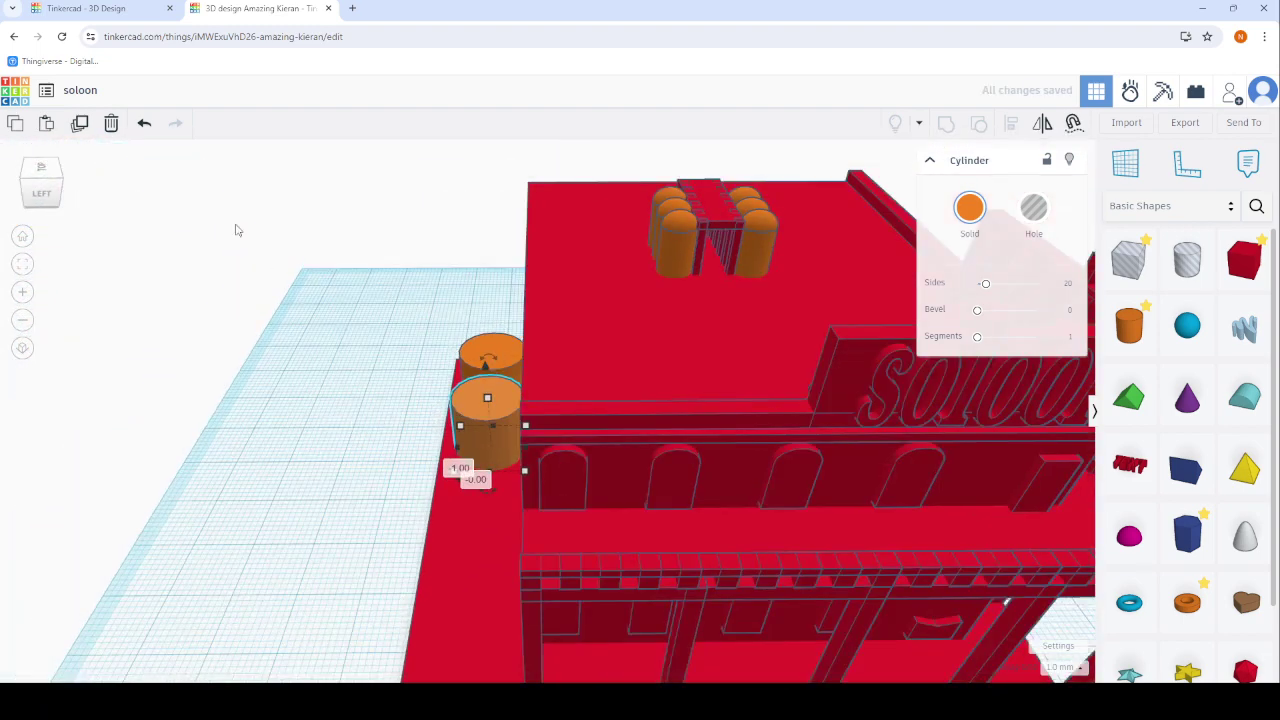
right_click_drag(274, 371, 748, 601)
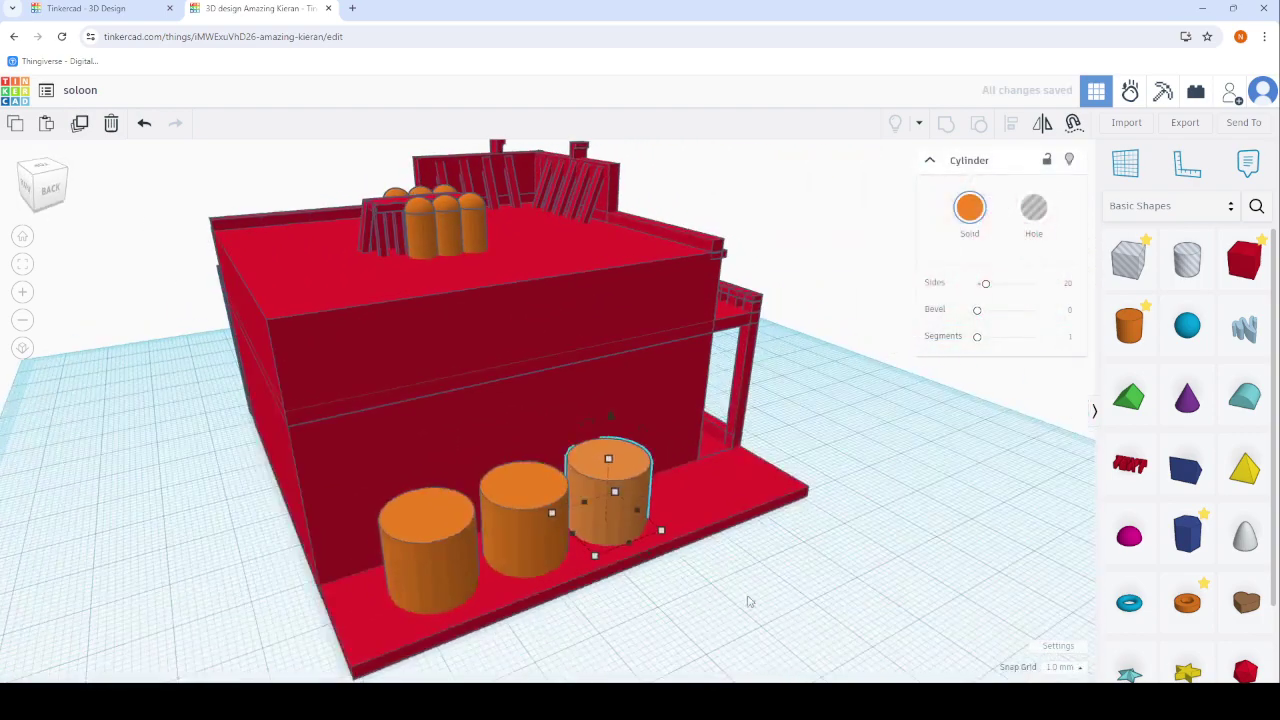
left_click(888, 557)
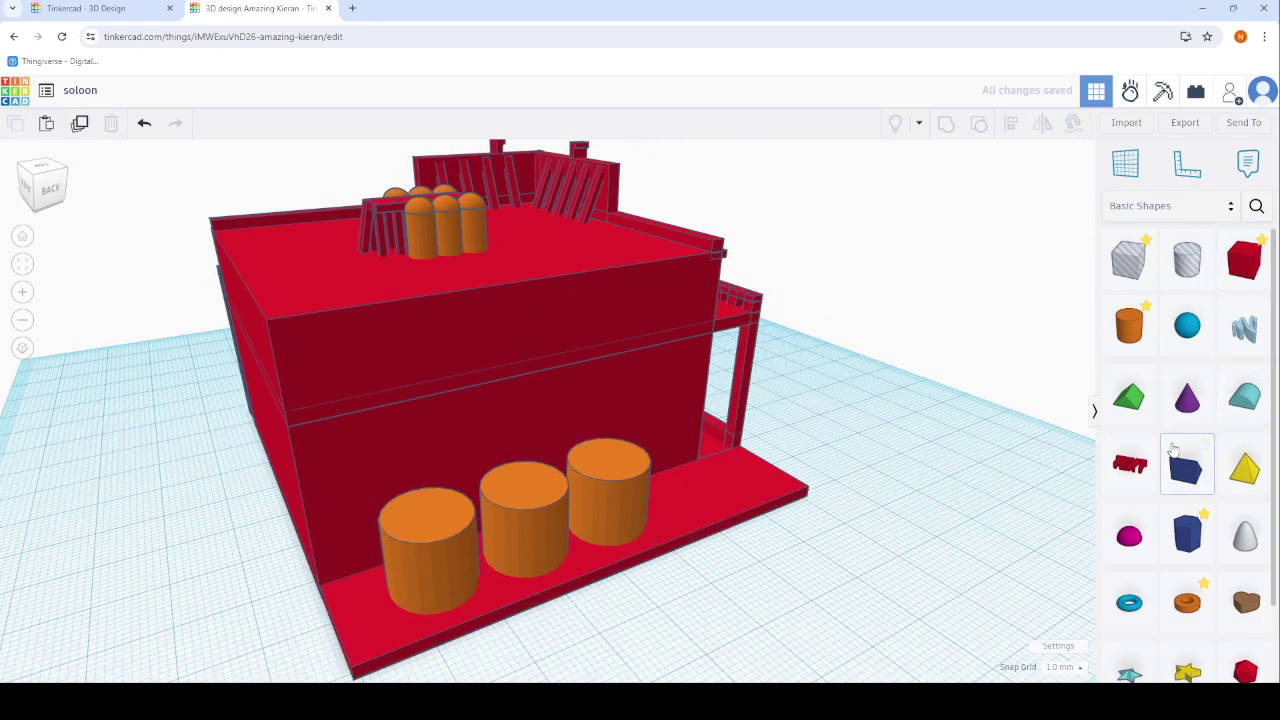
Place a half sphere on one barrel and resize it to 13 mm across and 6 mm tall.
left_click_drag(1136, 540, 567, 433)
scroll(618, 460, "up", 5)
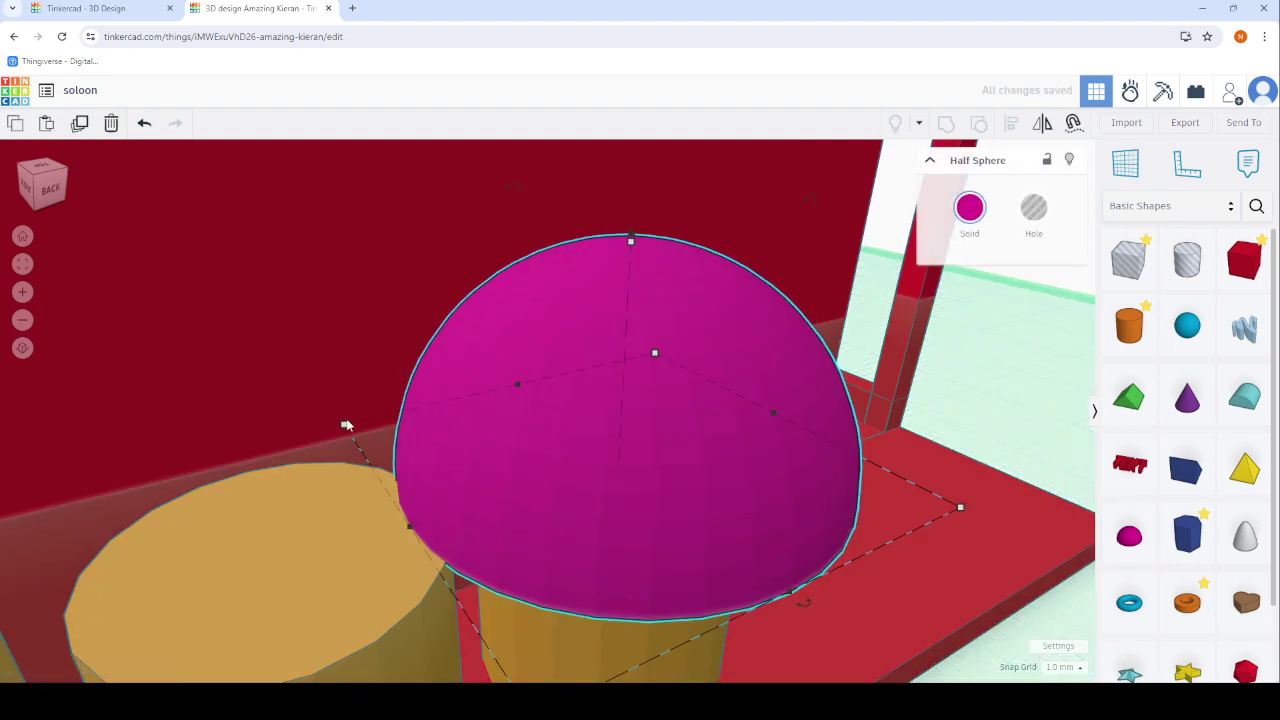
left_click_drag(346, 426, 450, 442)
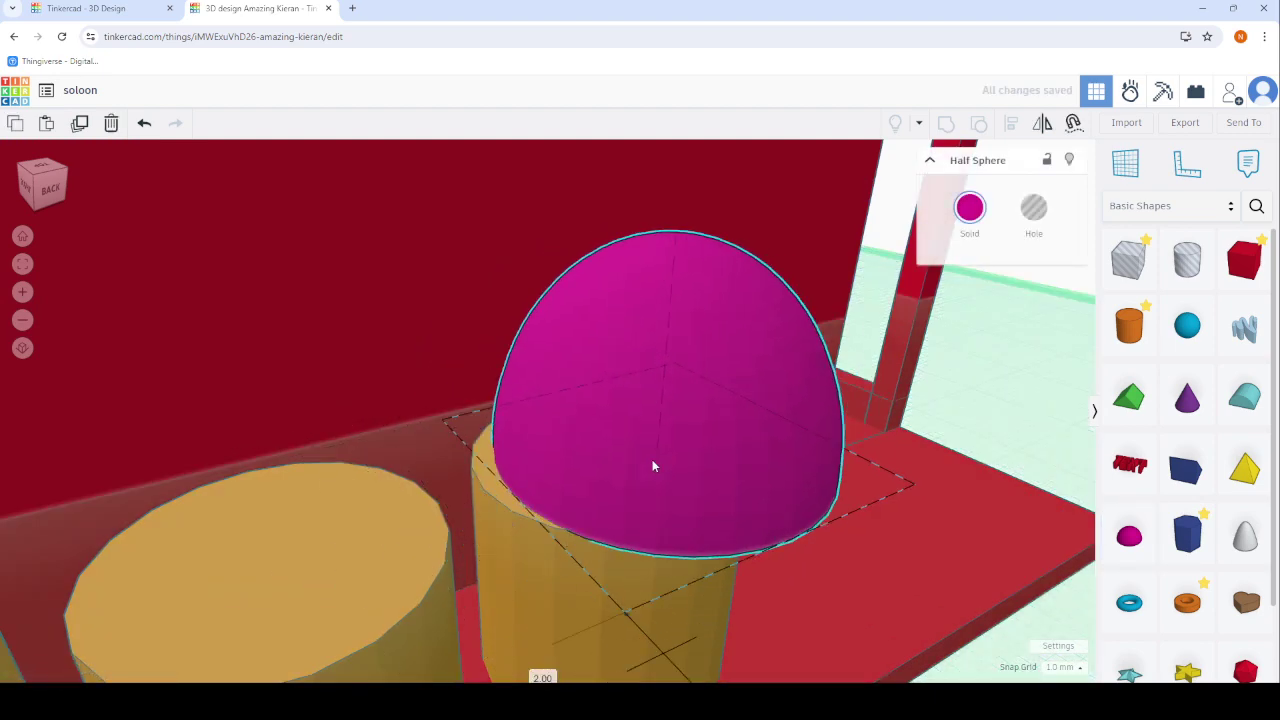
mouse_move(629, 449)
right_mouse_down()
mouse_move(568, 458)
mouse_move(957, 563)
right_mouse_up()
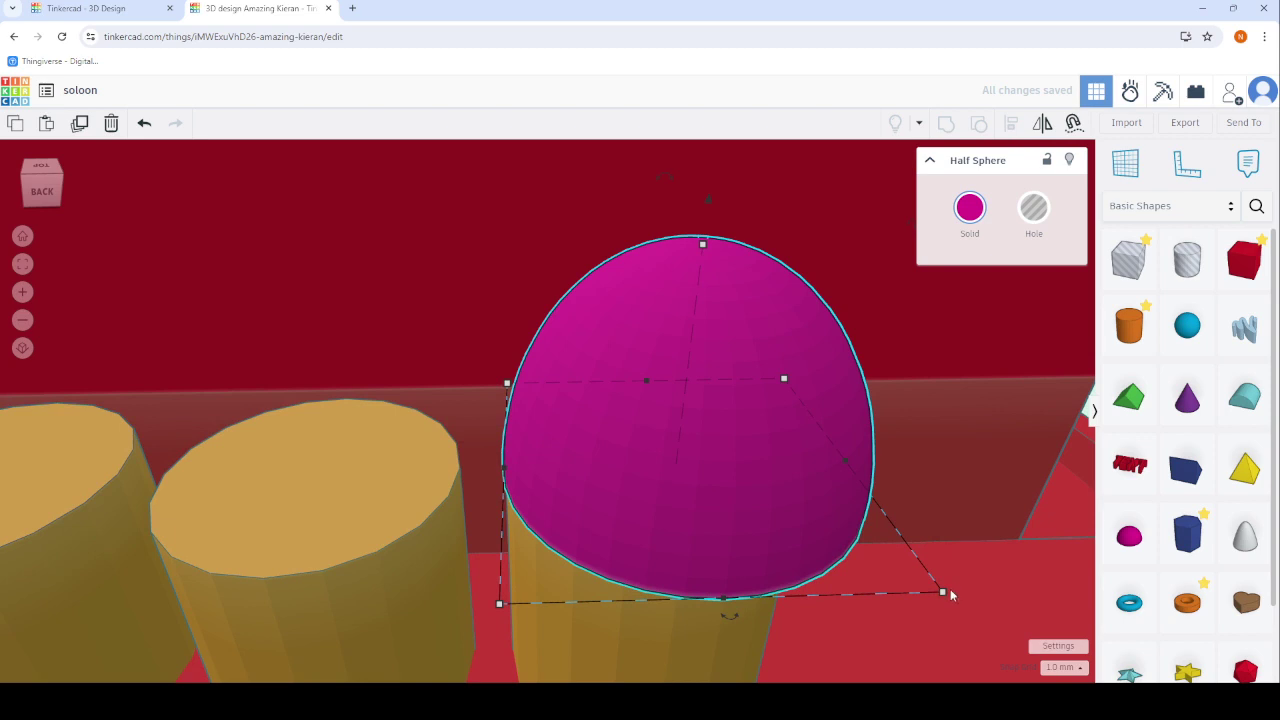
mouse_move(943, 593)
left_mouse_down()
mouse_move(857, 576)
mouse_move(855, 562)
left_mouse_up()
left_click(855, 562)
left_click(714, 477)
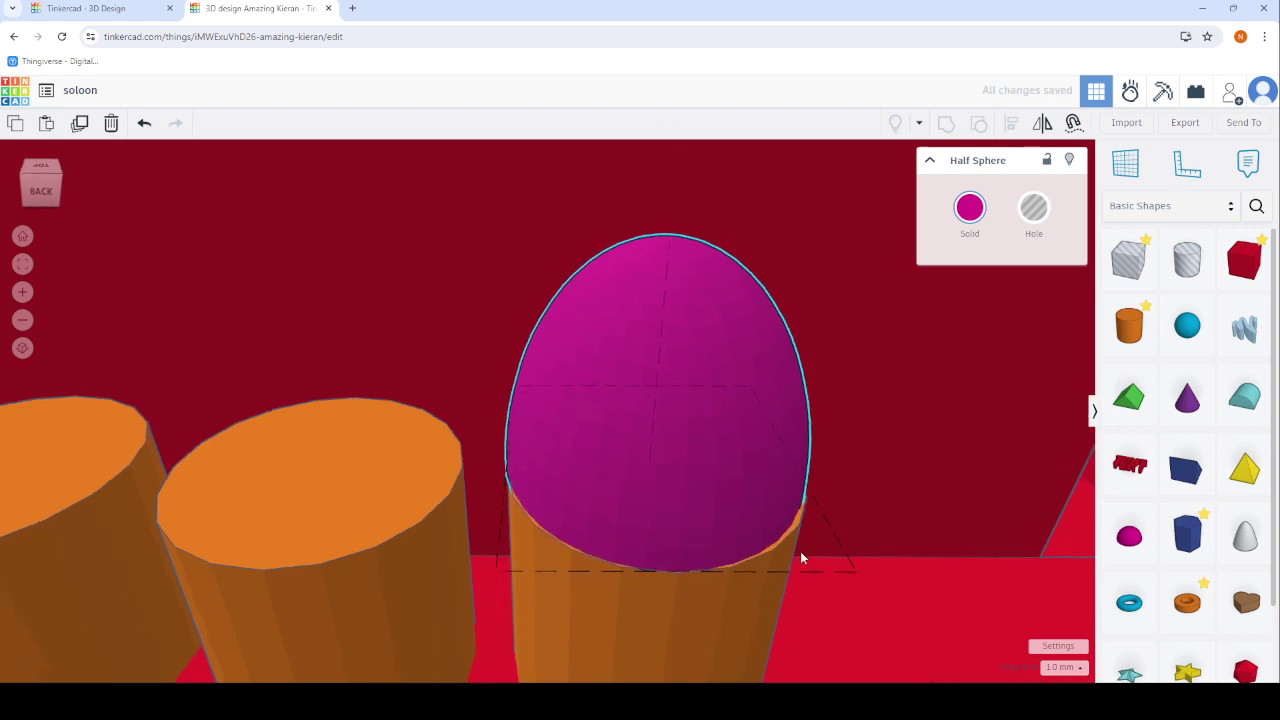
mouse_move(853, 561)
right_mouse_down()
mouse_move(759, 598)
mouse_move(769, 649)
right_mouse_up()
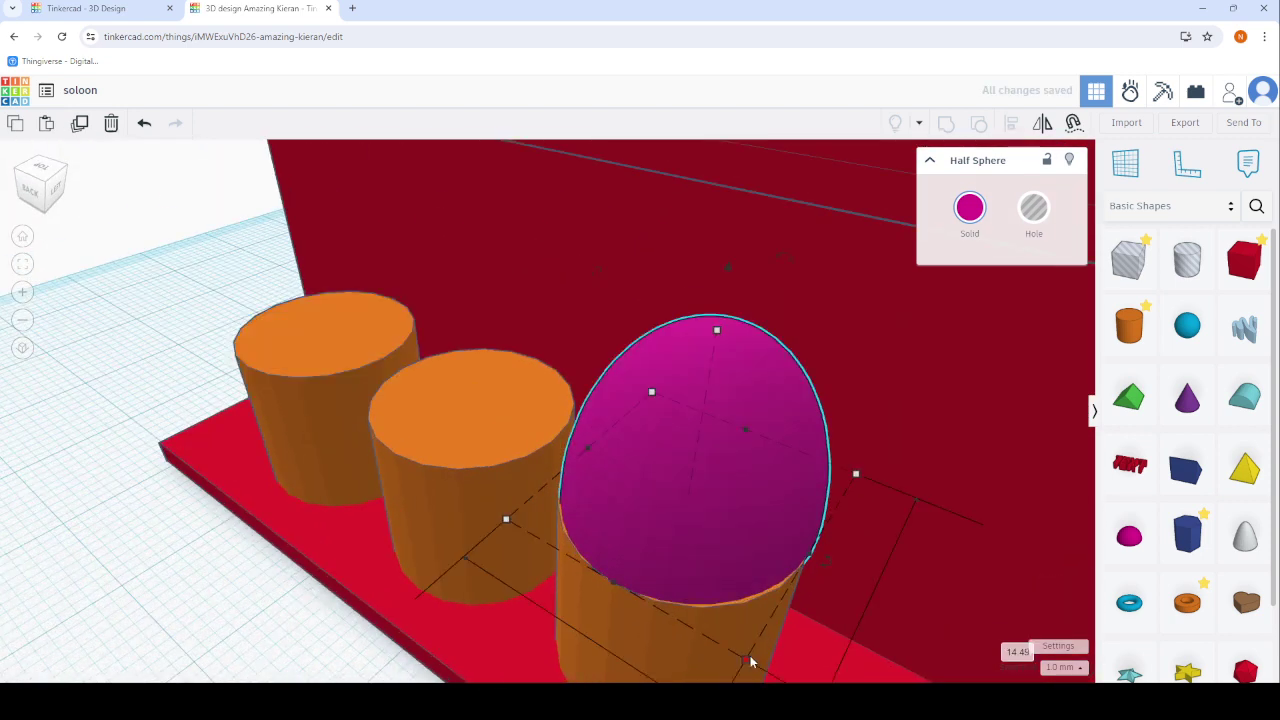
left_click_drag(755, 668, 765, 668)
left_click_drag(707, 343, 722, 420)
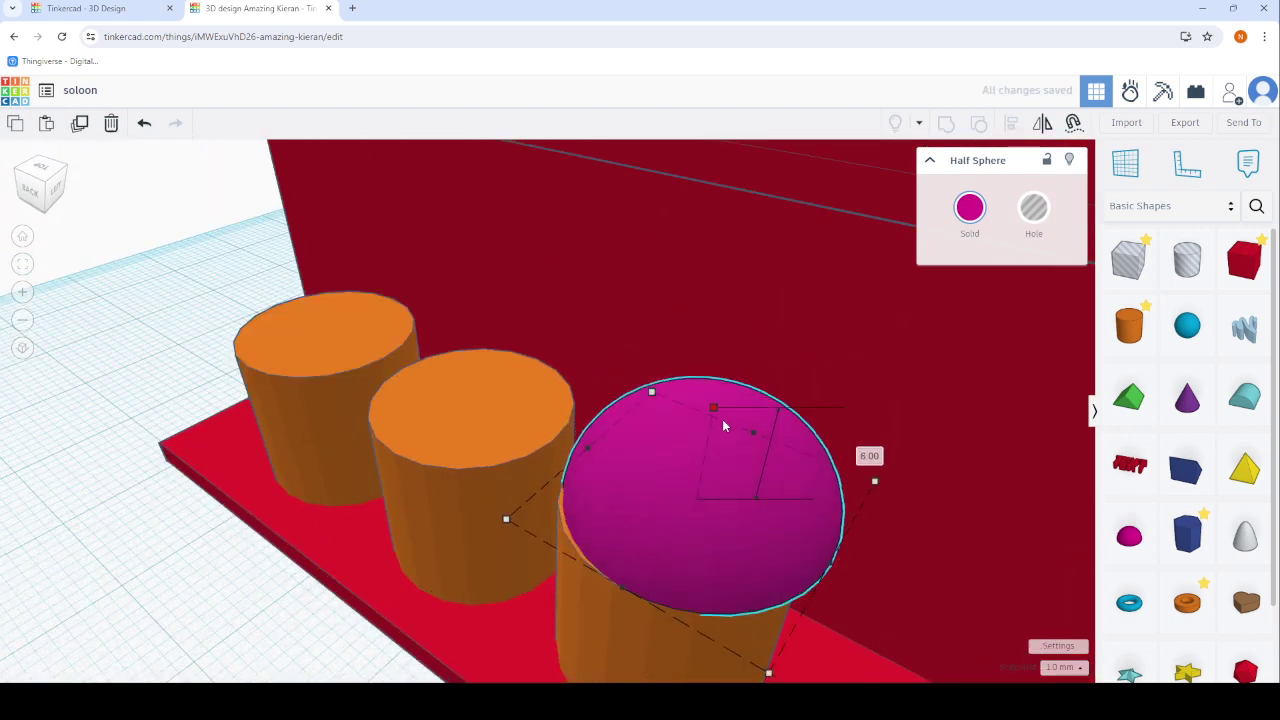
right_click_drag(833, 570, 646, 563)
scroll(630, 570, "up", 5)
left_click_drag(641, 563, 529, 573)
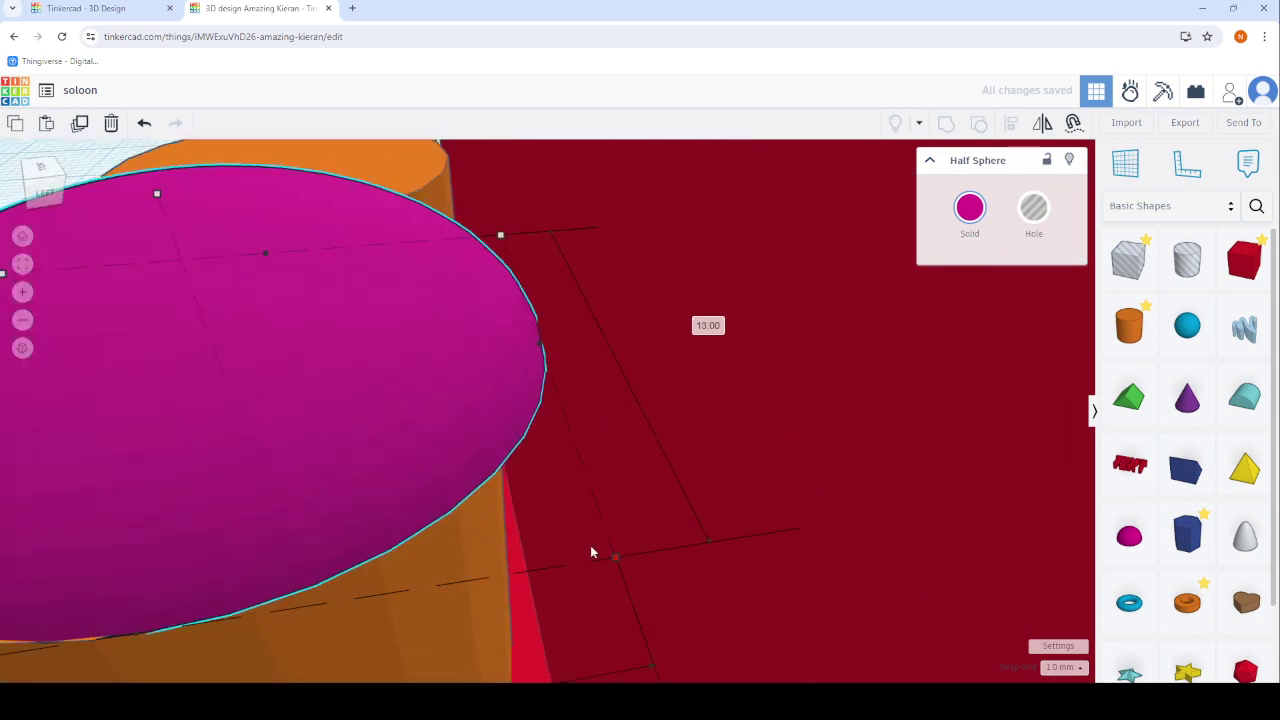
Copy the half-sphere lid onto the second barrel.
scroll(529, 567, "down", 5)
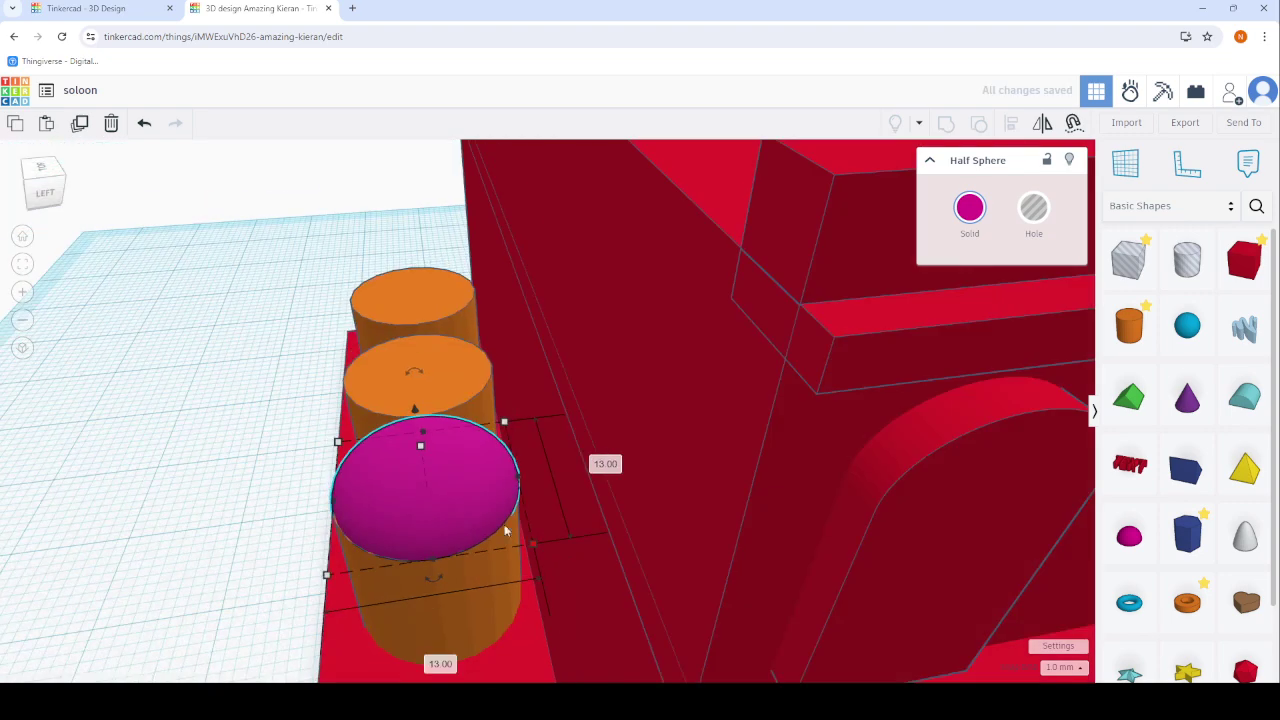
right_click_drag(504, 524, 624, 498)
scroll(447, 500, "down", 5)
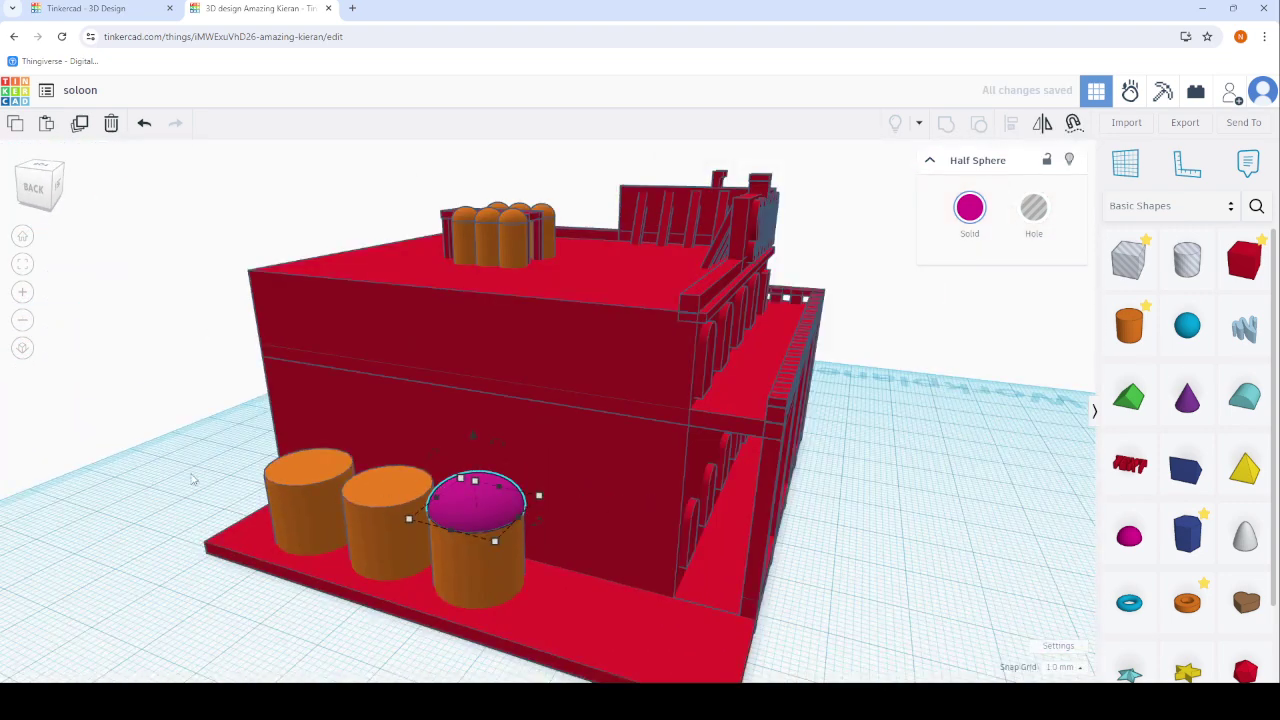
scroll(490, 520, "up", 5)
left_click(542, 488)
right_click_drag(542, 488, 561, 481)
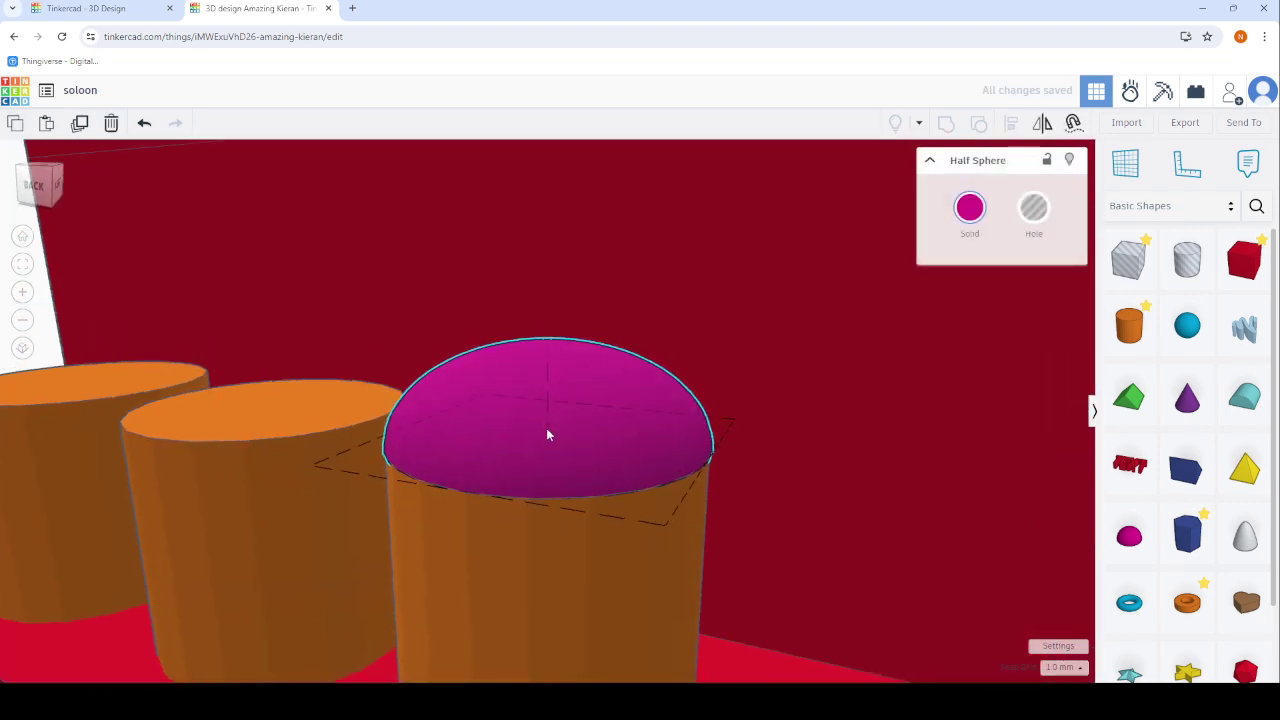
scroll(547, 430, "down", 5)
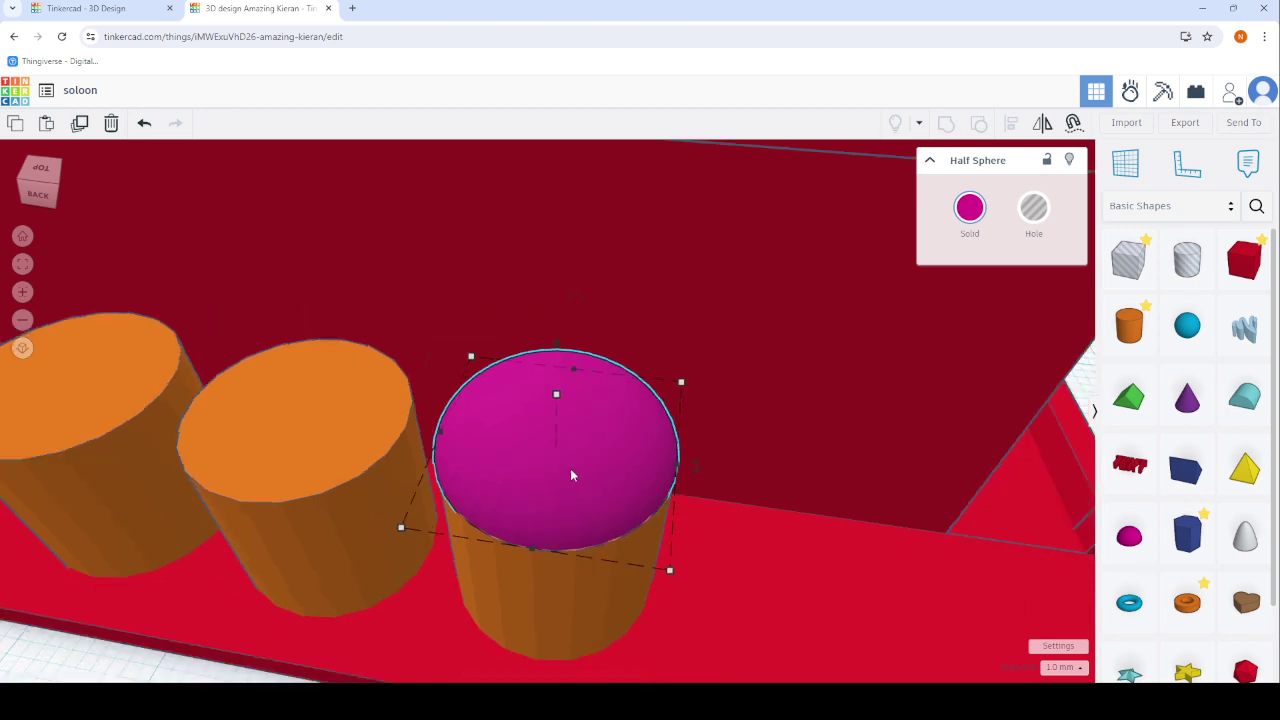
scroll(550, 467, "up", 3)
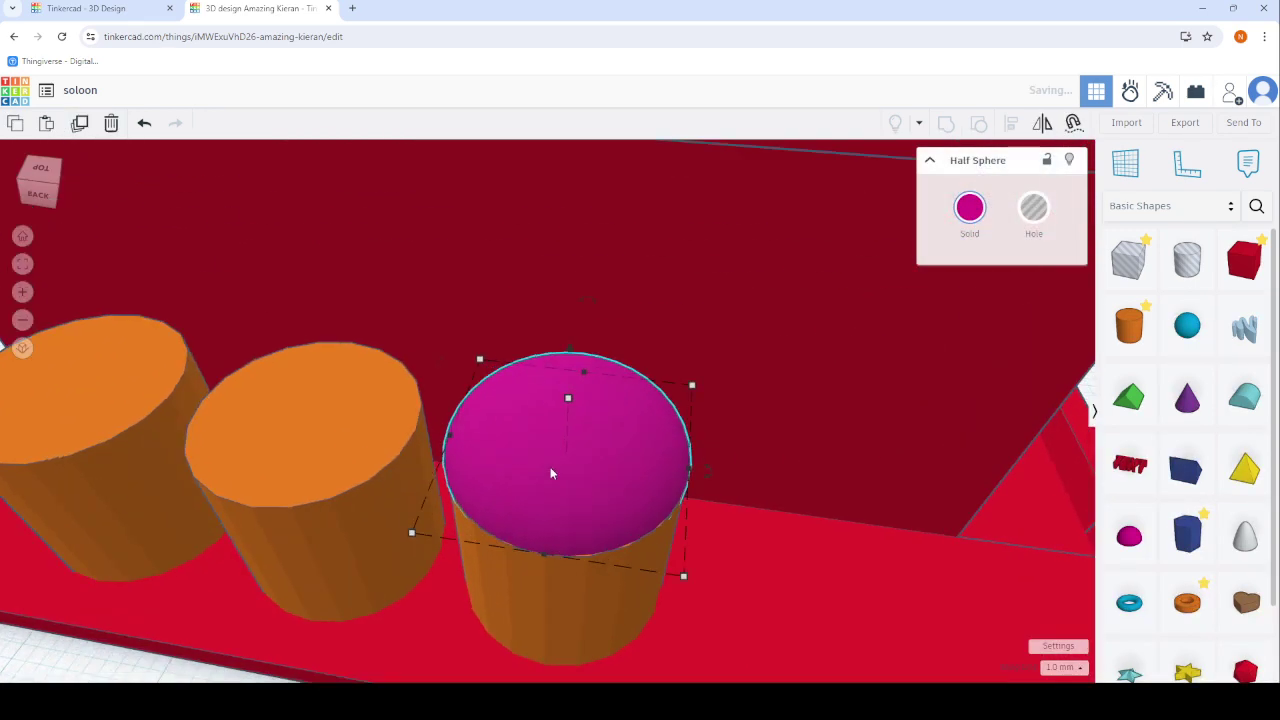
left_click_drag(550, 467, 252, 423)
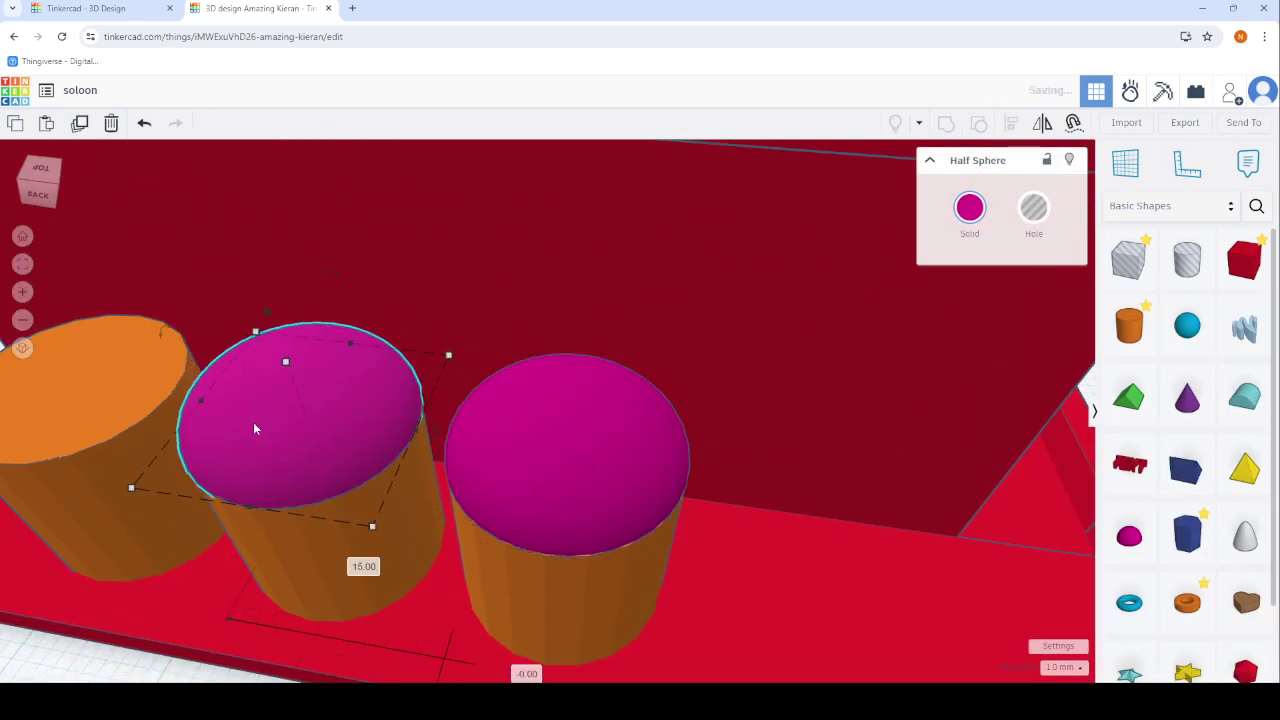
scroll(253, 430, "down", 3)
Put another half-sphere copy on the first barrel, then orbit to face the saloon front.
left_click(79, 123)
left_click_drag(337, 370, 205, 355)
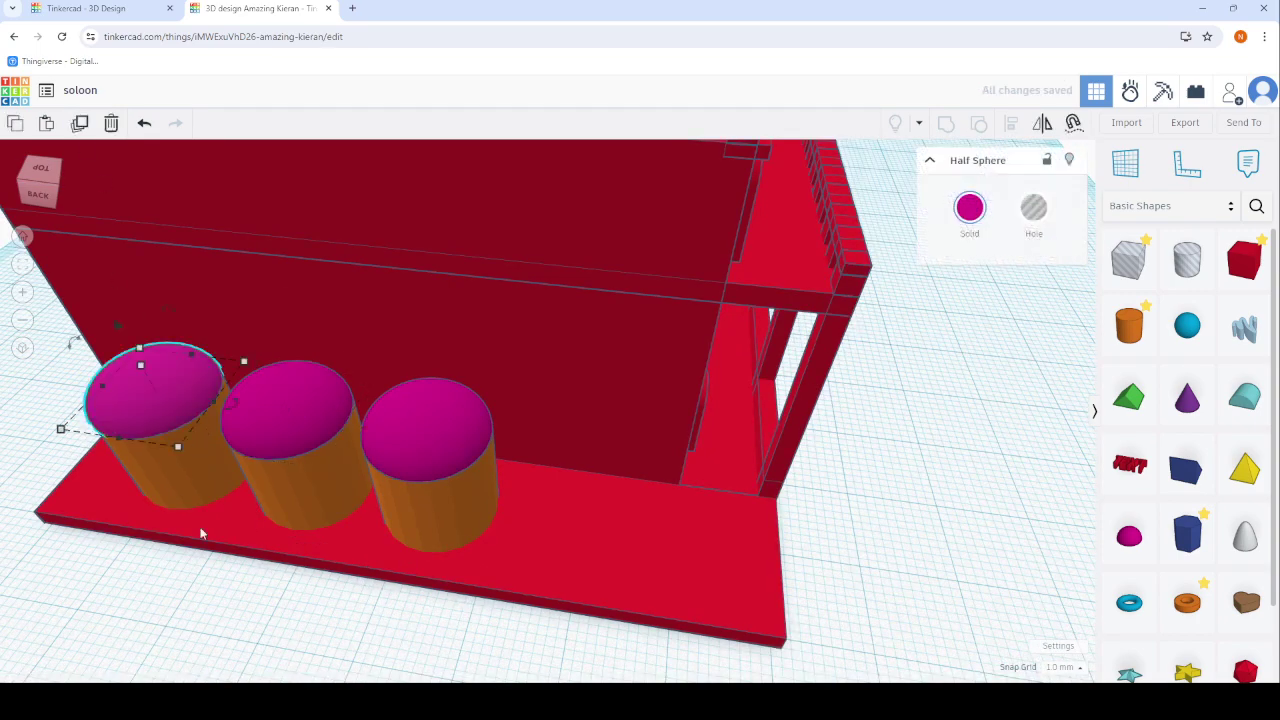
scroll(200, 534, "up", 2)
scroll(250, 550, "down", 3)
scroll(320, 570, "down", 2)
scroll(382, 590, "down", 3)
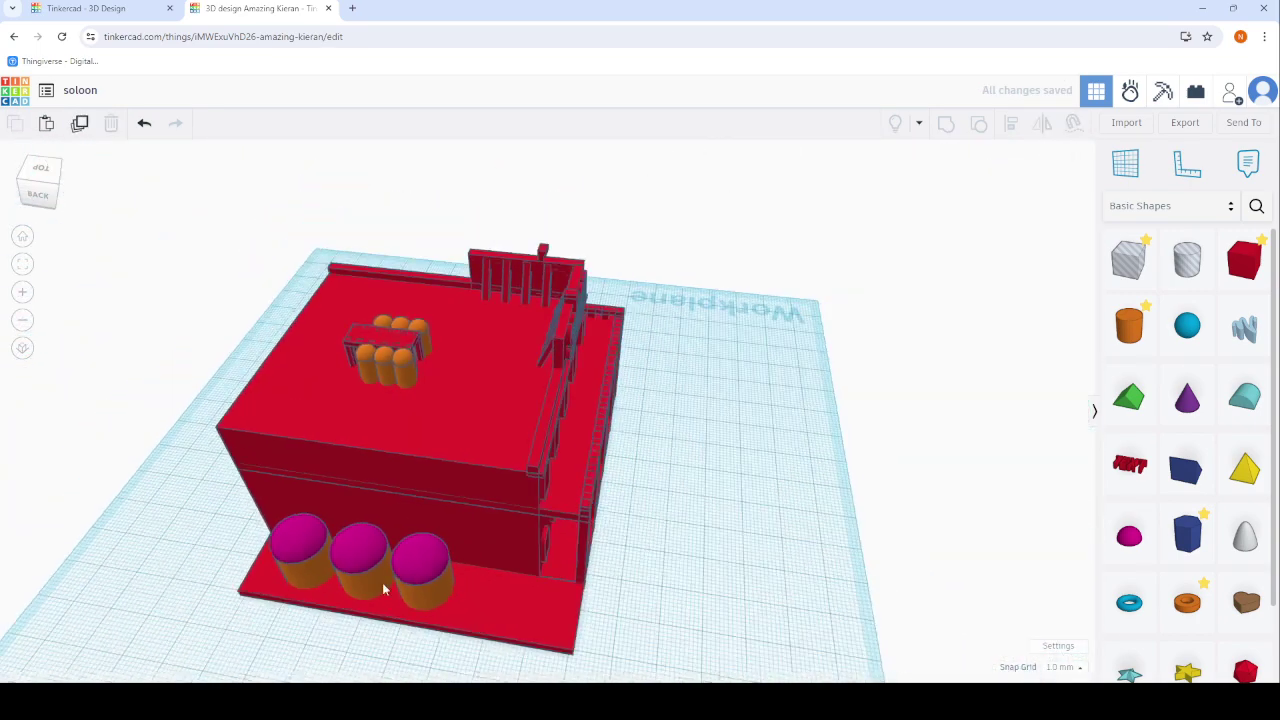
scroll(420, 610, "up", 2)
scroll(443, 603, "up", 2)
mouse_move(443, 603)
right_mouse_down()
mouse_move(240, 617)
mouse_move(333, 551)
right_mouse_up()
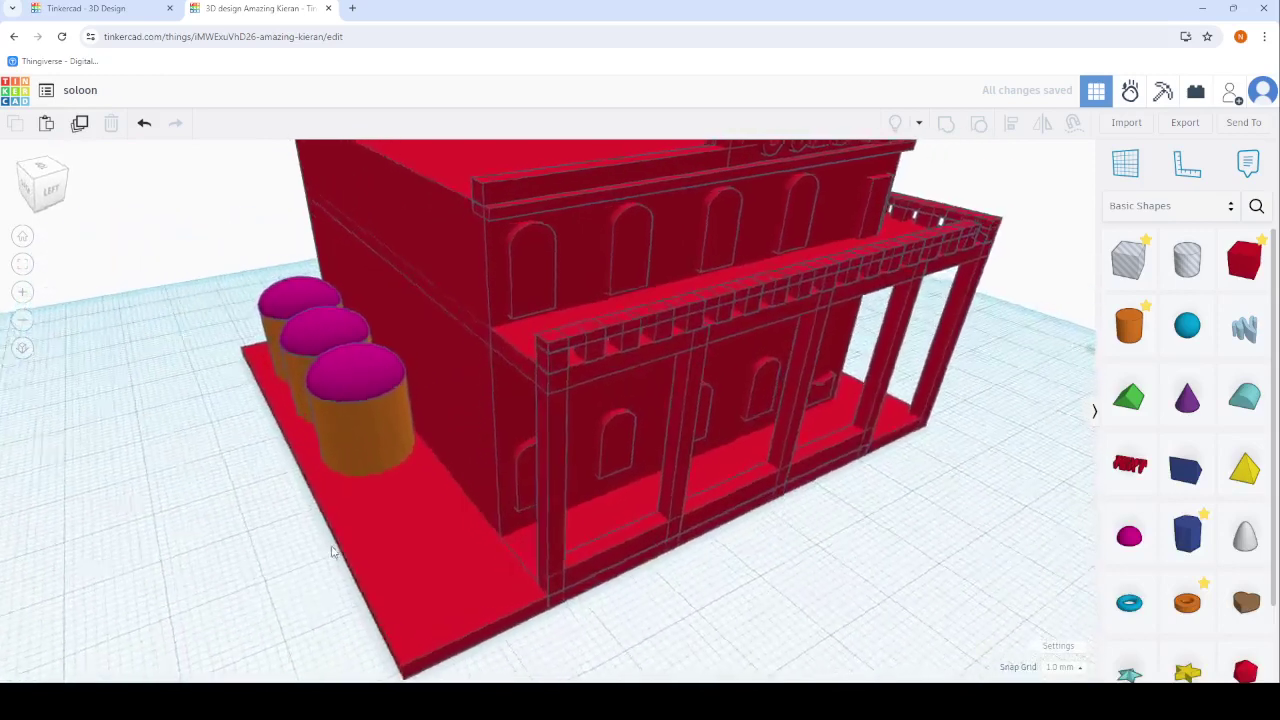
Move a small box beside the barrels and shrink it into a narrow upright fence post.
scroll(350, 552, "up", 2)
left_click(369, 550)
left_click(75, 128)
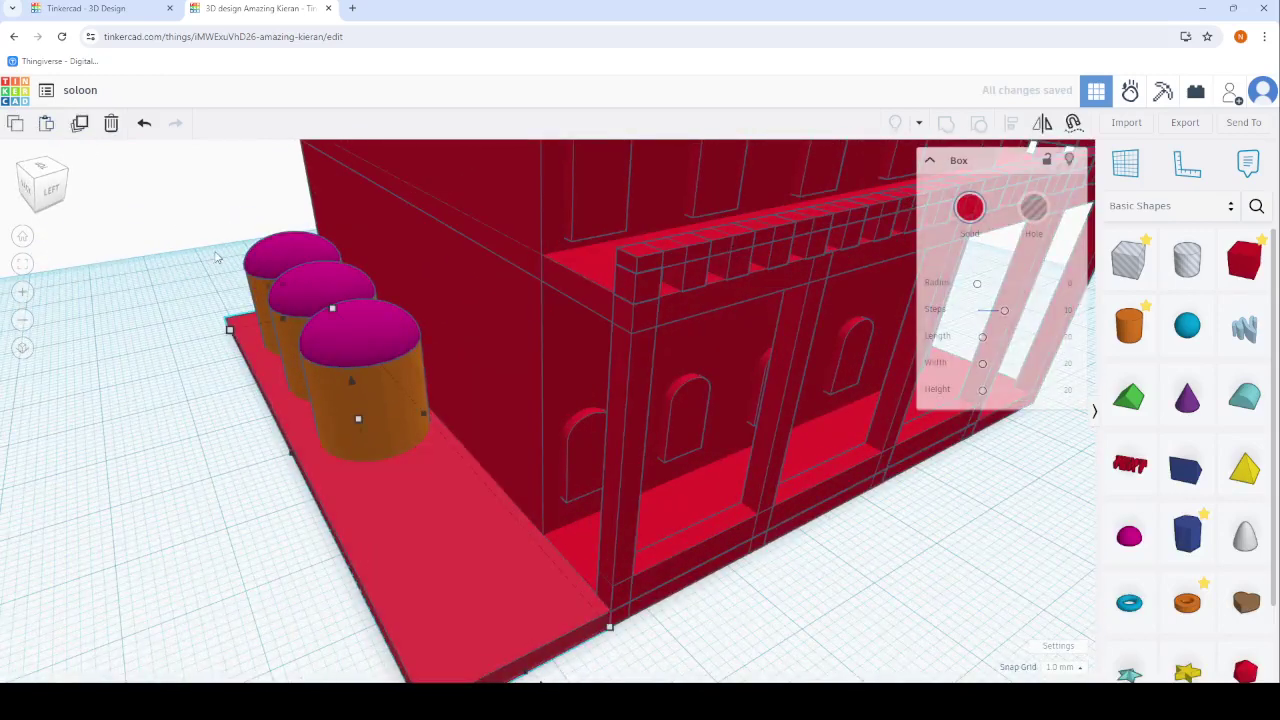
left_click(475, 626)
mouse_move(475, 626)
left_mouse_down()
mouse_move(487, 645)
mouse_move(517, 650)
mouse_move(508, 537)
mouse_move(383, 578)
mouse_move(431, 558)
mouse_move(440, 522)
left_mouse_up()
scroll(370, 612, "up", 2)
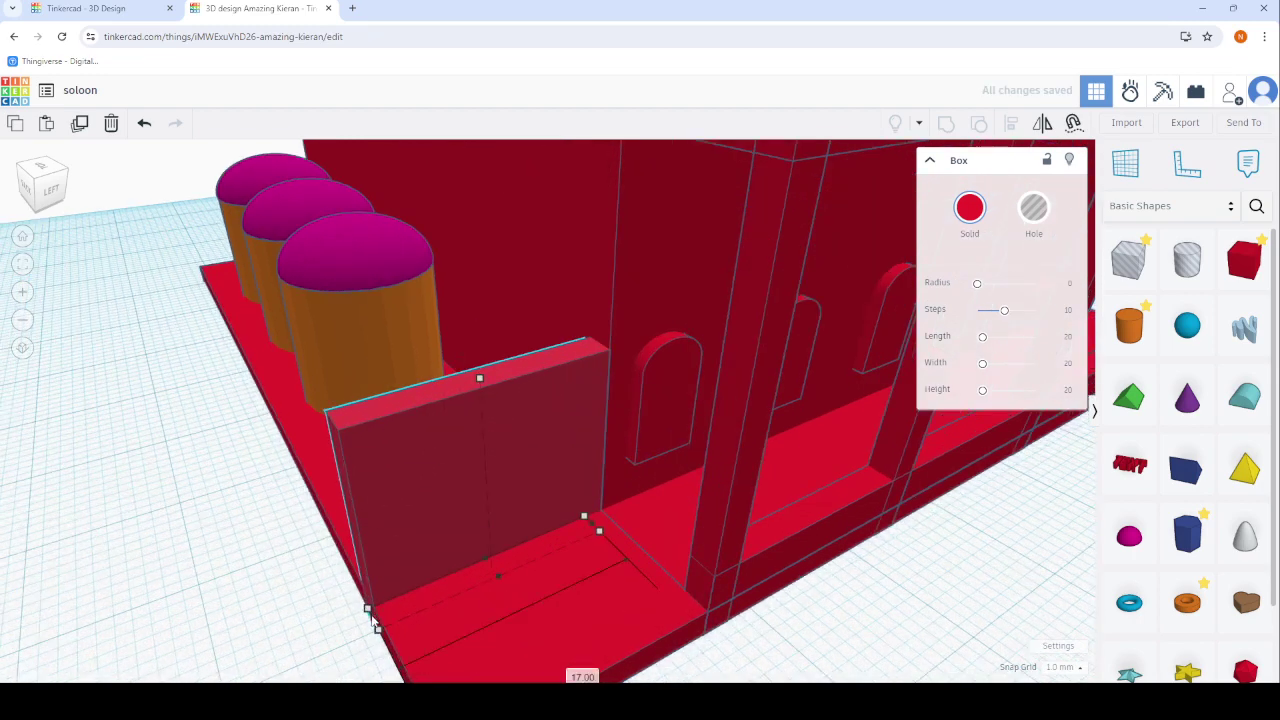
left_click_drag(370, 612, 538, 553)
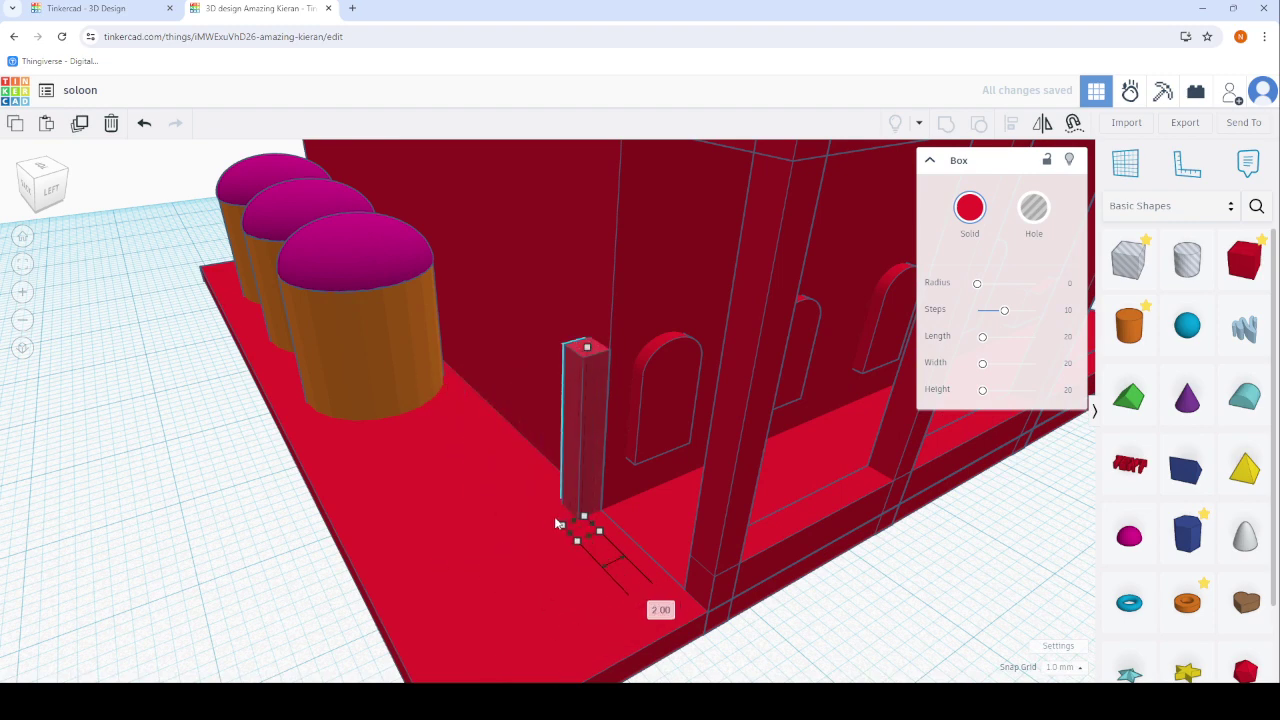
scroll(540, 468, "up", 2)
left_click(80, 123)
left_click_drag(586, 420, 590, 418)
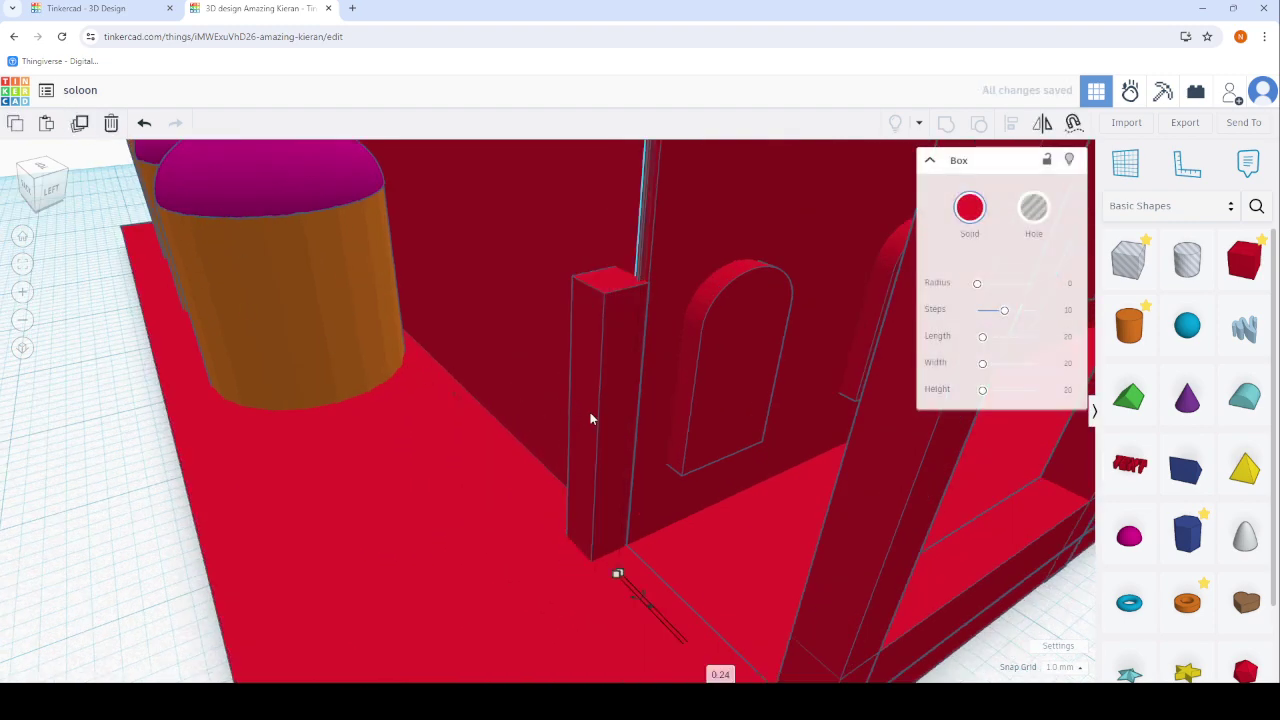
left_click(144, 123)
left_click(591, 434)
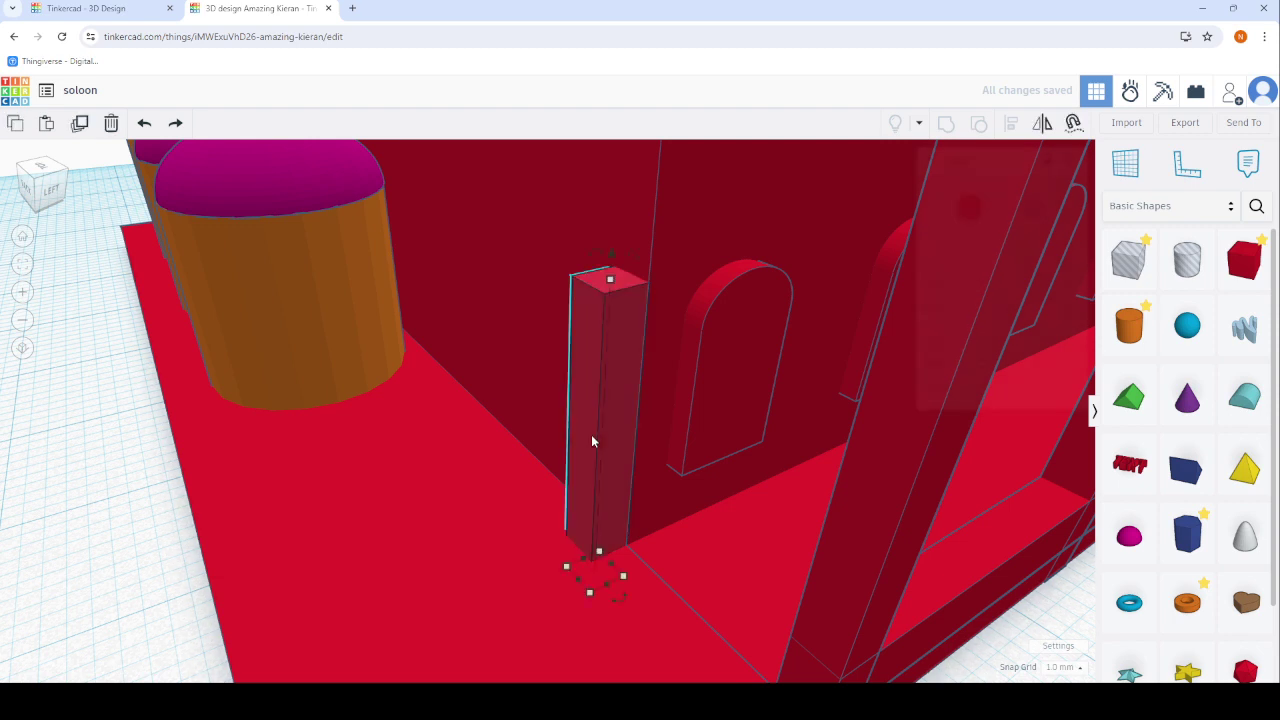
Duplicate the post repeatedly at 4 mm spacing to make a row of six slats.
left_click(80, 123)
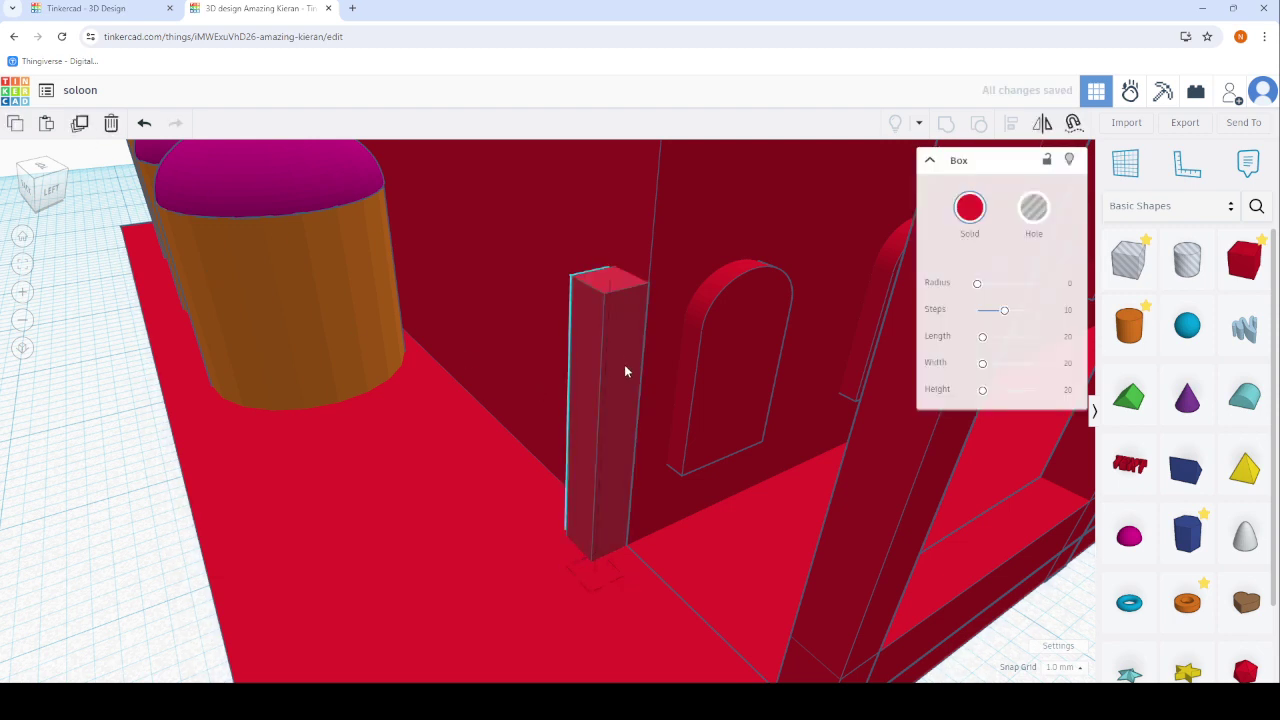
left_click_drag(624, 364, 527, 404)
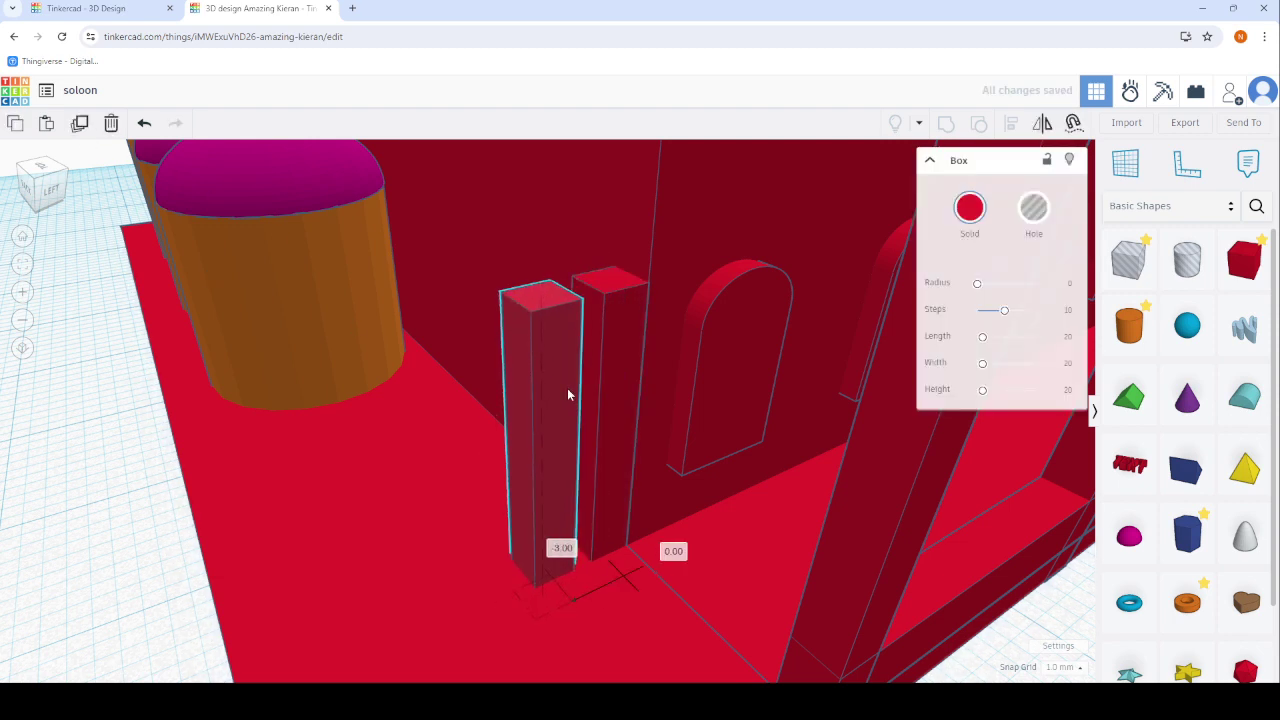
mouse_move(562, 382)
right_mouse_down()
mouse_move(493, 390)
mouse_move(482, 330)
right_mouse_up()
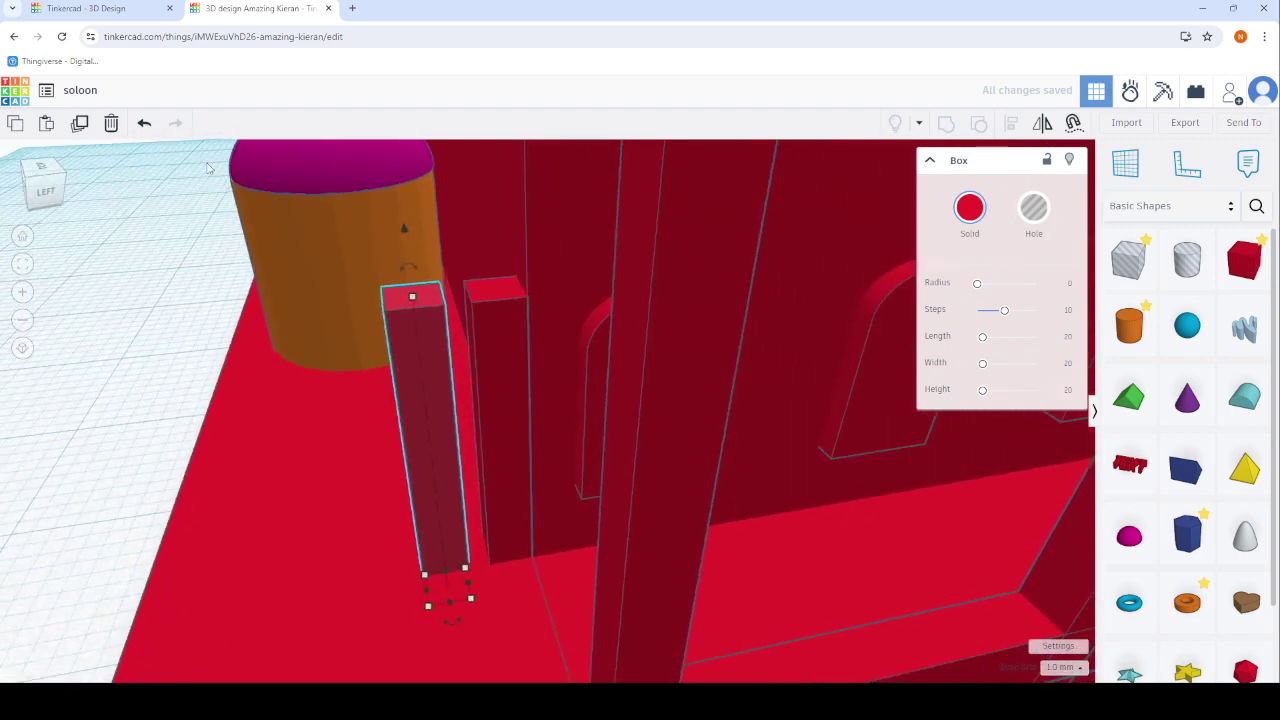
left_click(80, 123)
left_click(80, 123)
left_click(80, 123)
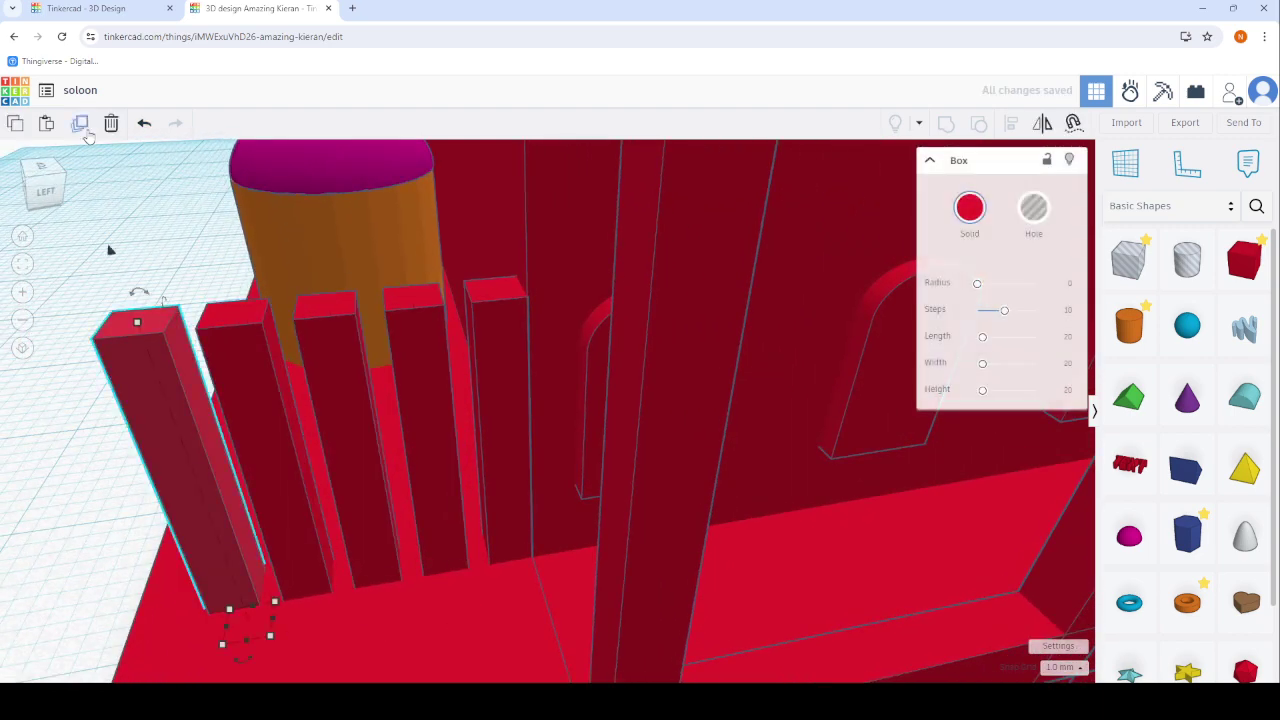
left_click(80, 123)
scroll(128, 197, "down", 5)
left_click(94, 249)
right_click_drag(94, 249, 454, 408)
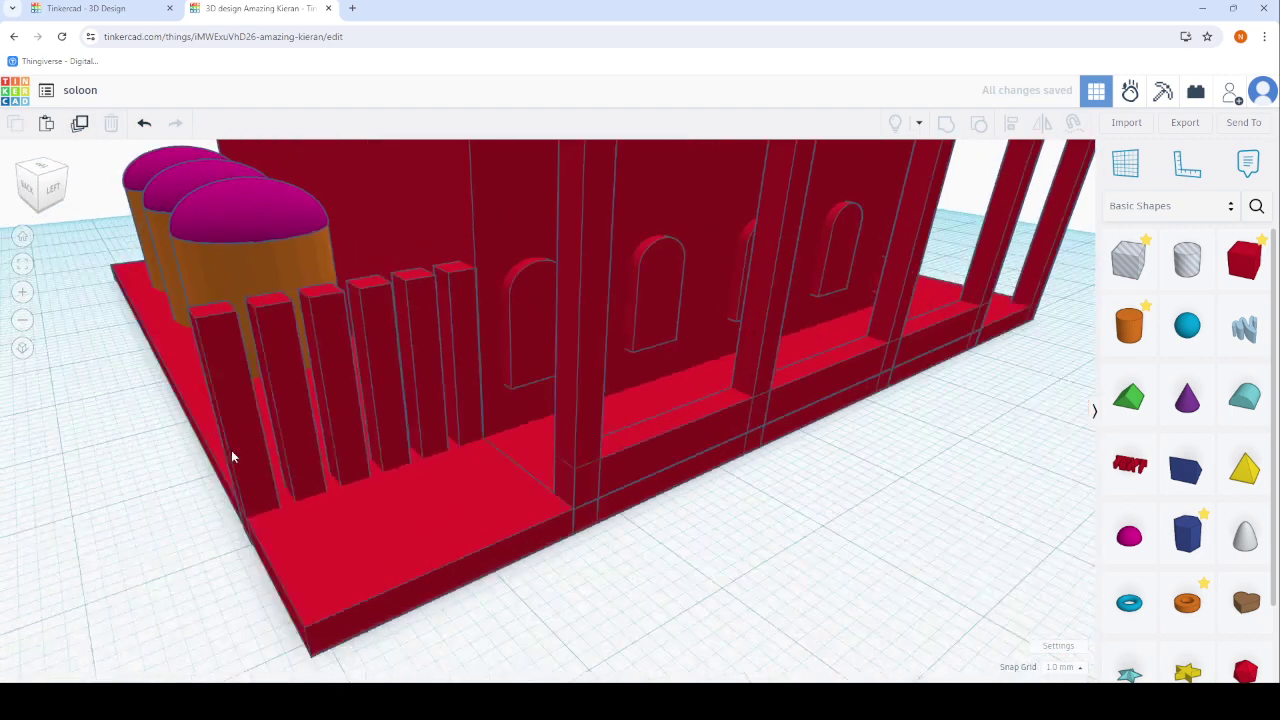
scroll(454, 408, "up", 3)
Copy the front slat, shorten it, raise it and stretch it across all slats as a crossbar.
left_click(431, 357)
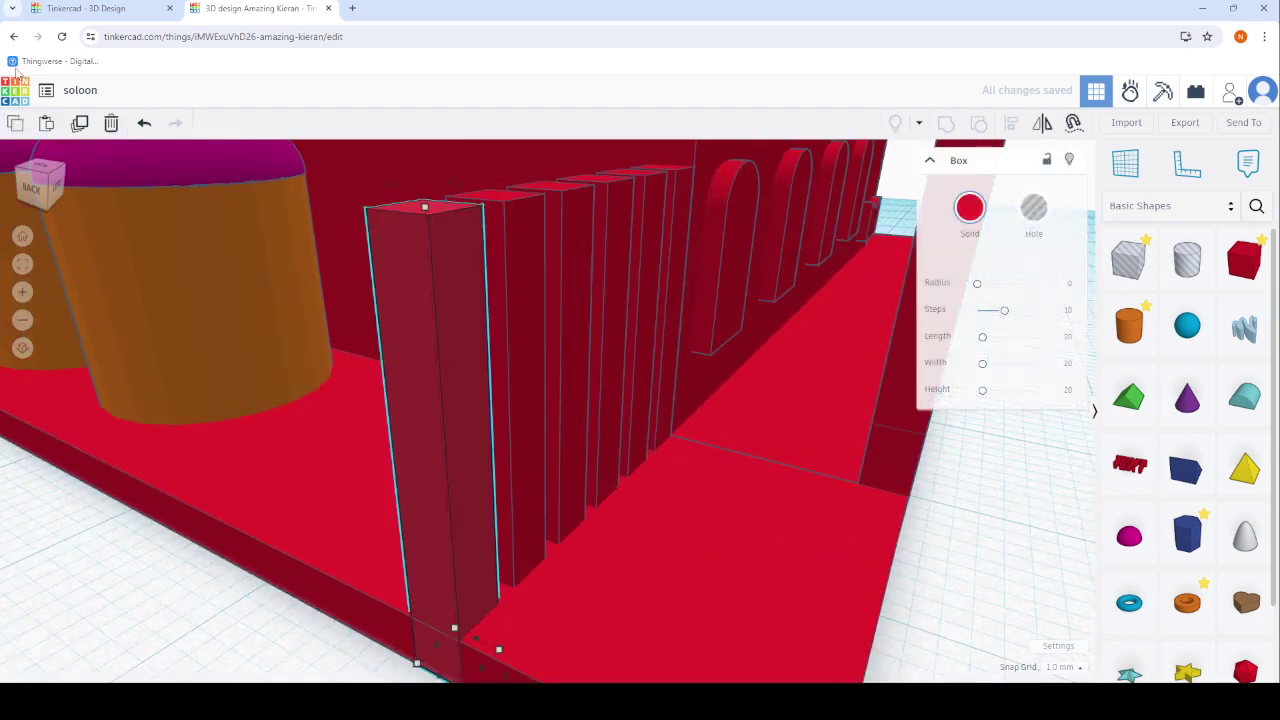
left_click(84, 126)
left_click_drag(410, 212, 518, 532)
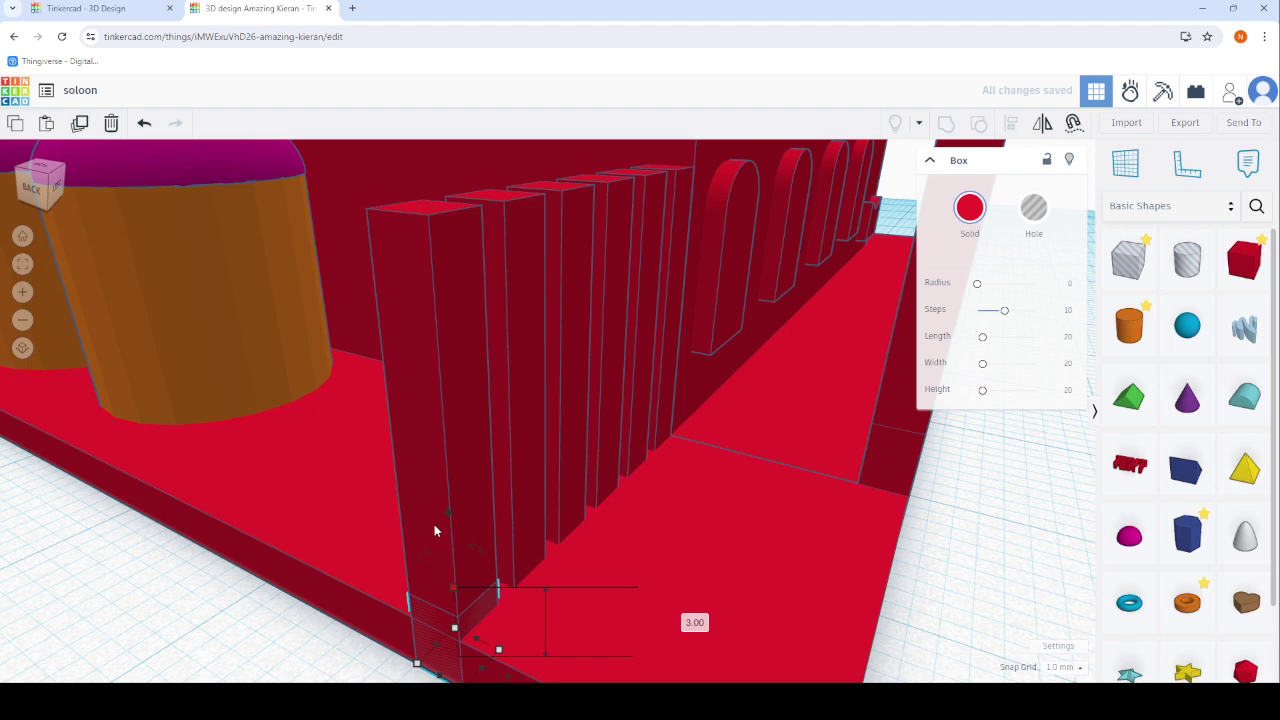
left_click_drag(446, 518, 370, 144)
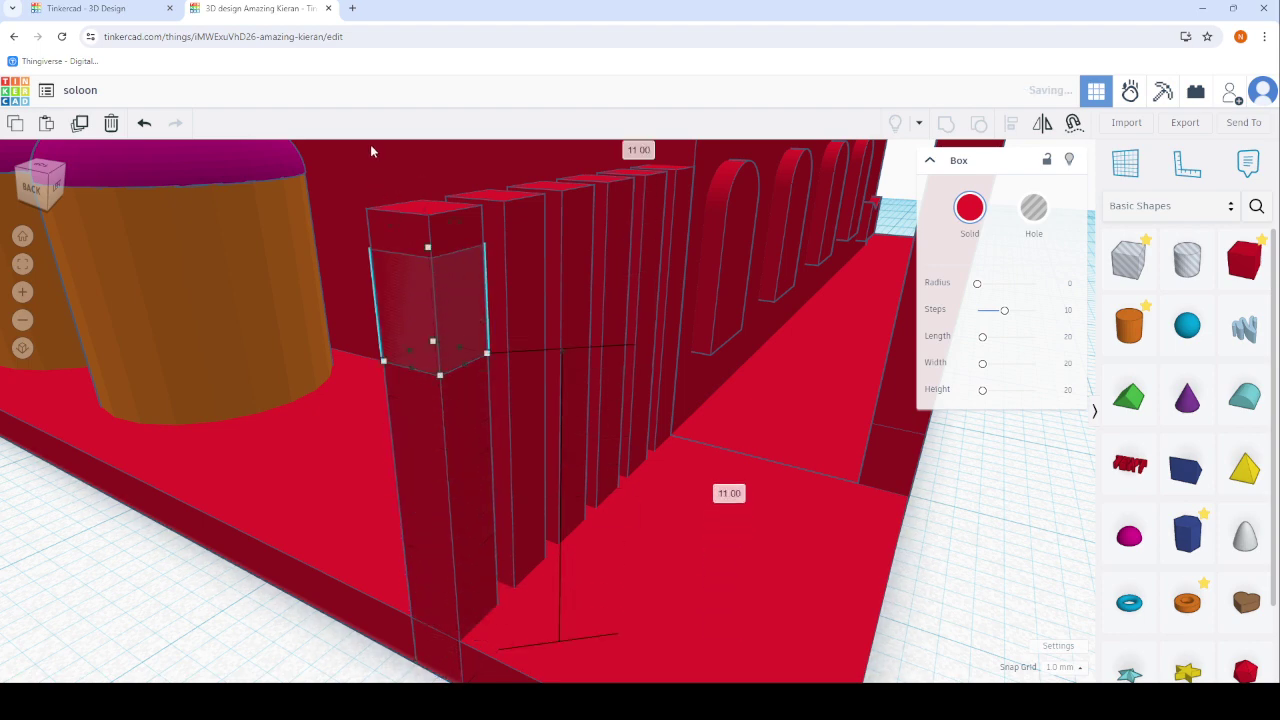
mouse_move(370, 144)
right_mouse_down()
mouse_move(555, 313)
mouse_move(415, 155)
right_mouse_up()
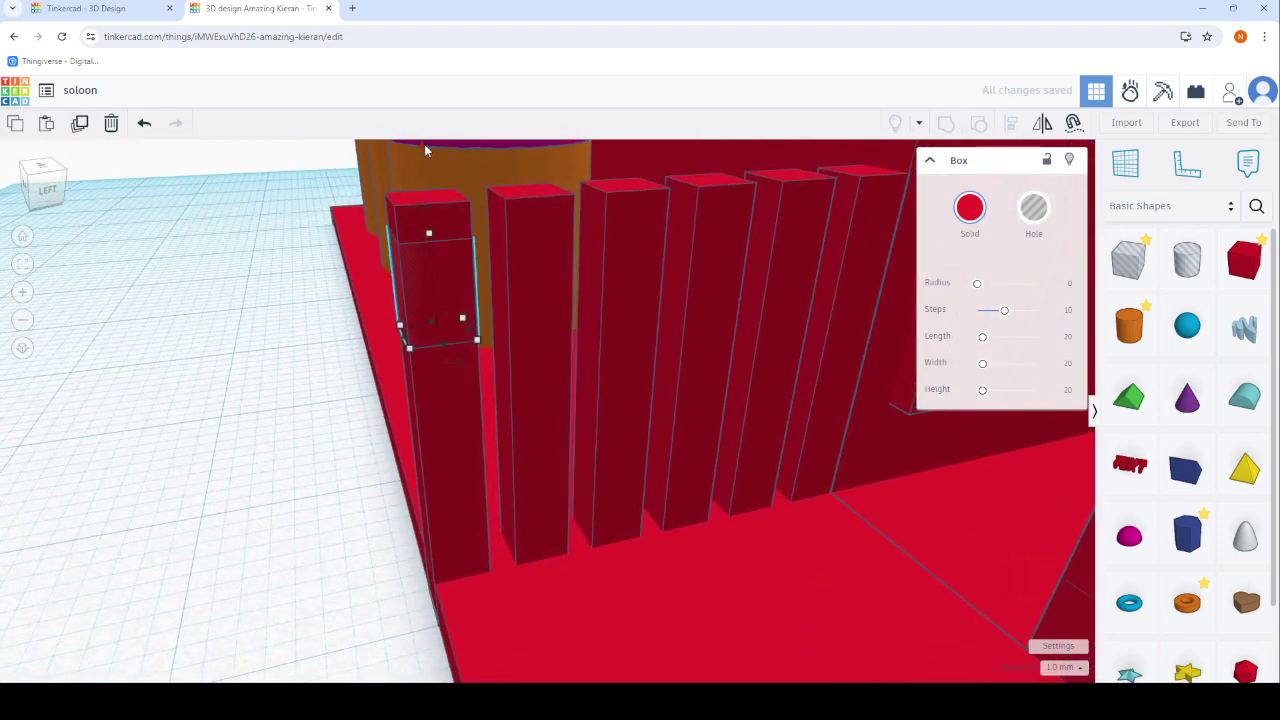
left_click_drag(478, 415, 823, 351)
scroll(363, 391, "down", 5)
left_click(505, 413)
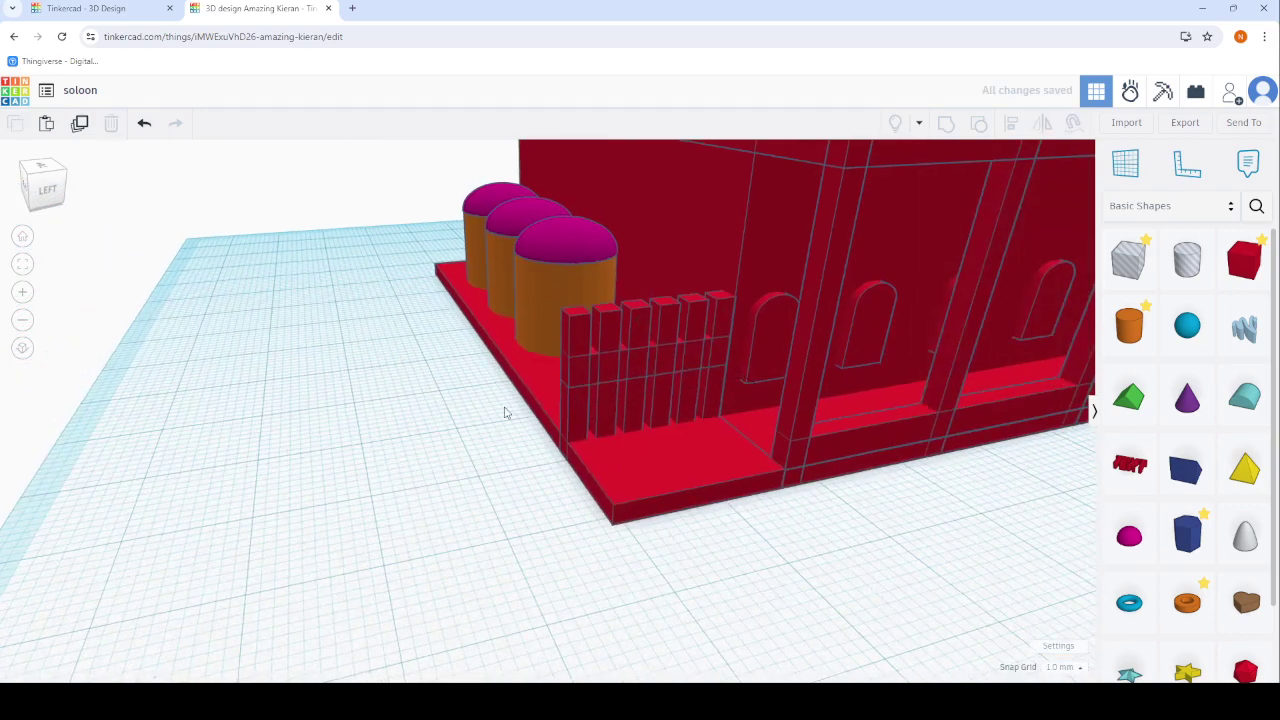
right_click_drag(505, 413, 627, 344)
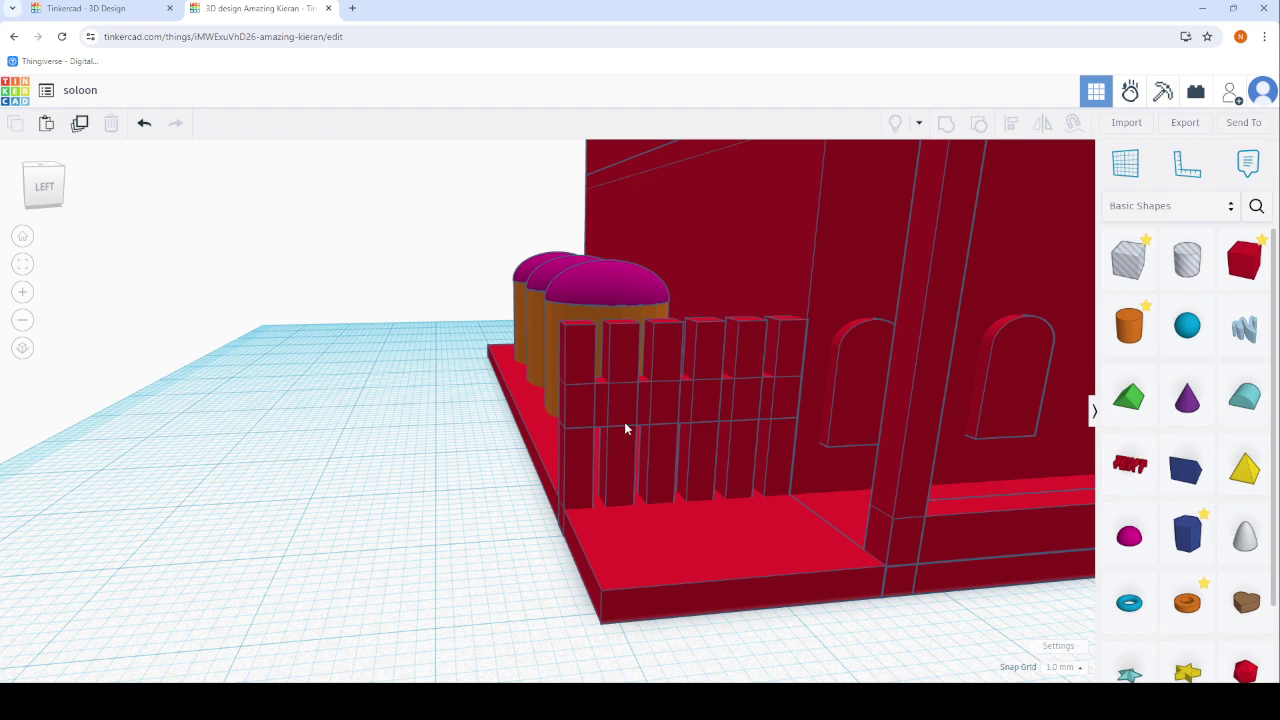
Raise the fence crossbar higher up the slats.
scroll(625, 428, "up", 5)
left_click(558, 414)
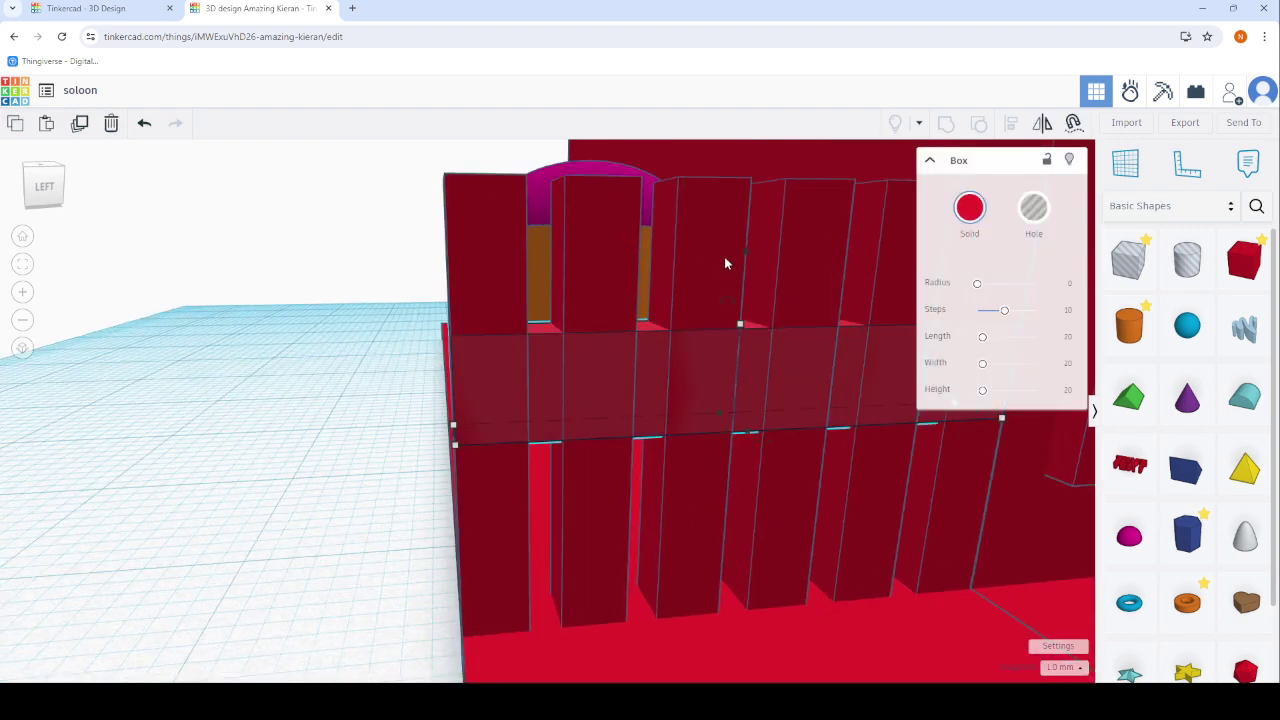
left_click_drag(746, 257, 686, 137)
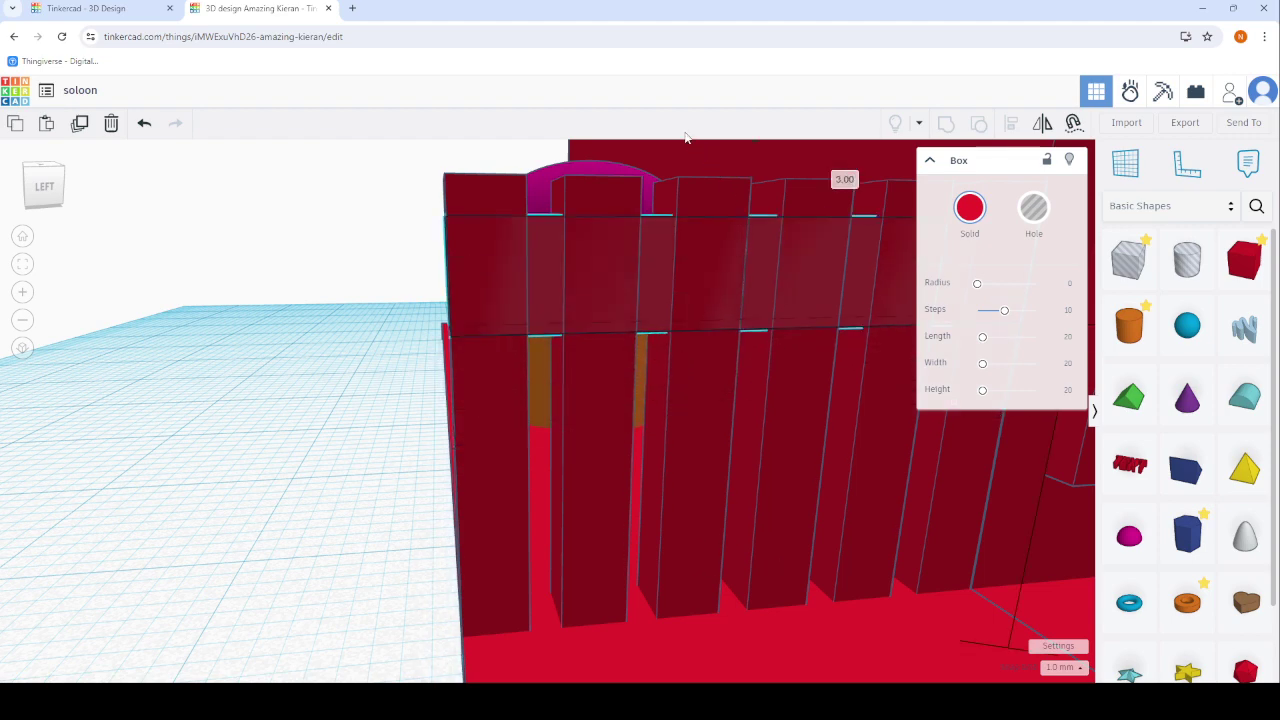
scroll(617, 285, "down", 5)
scroll(323, 374, "up", 2)
key("Escape")
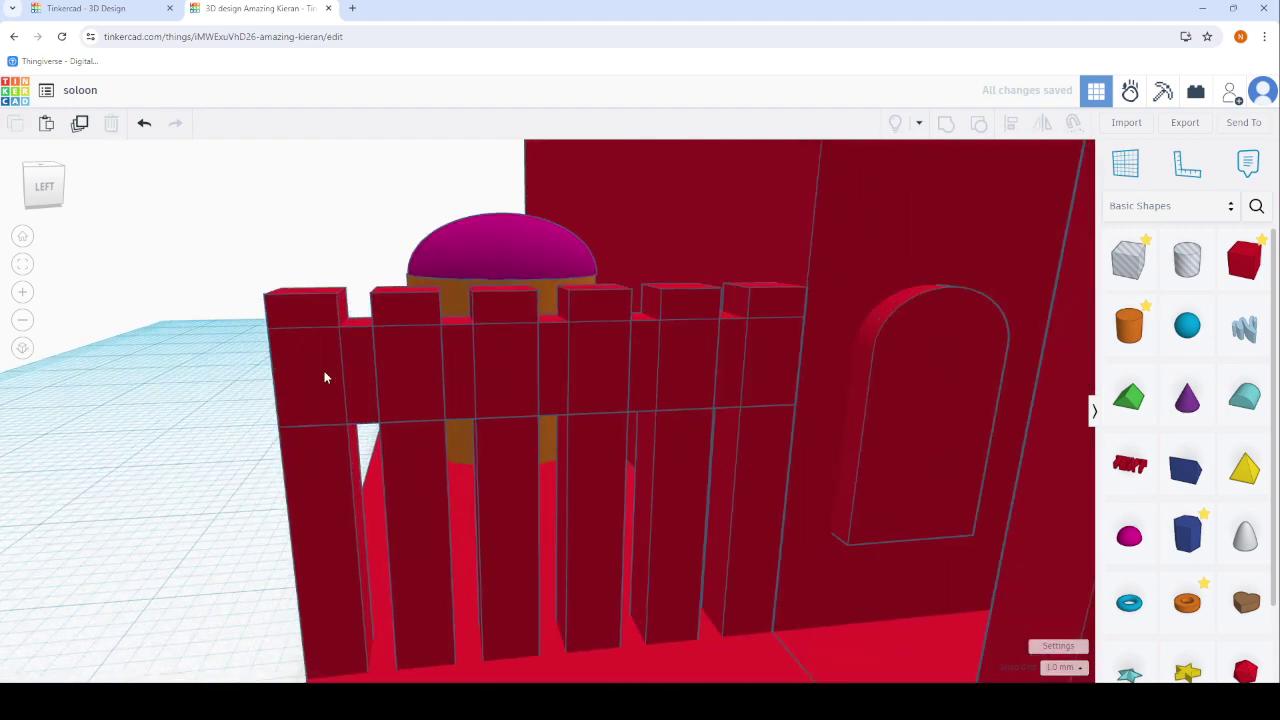
Duplicate the crossbar and lower the copy to form a second rail.
left_click(358, 392)
left_click(84, 128)
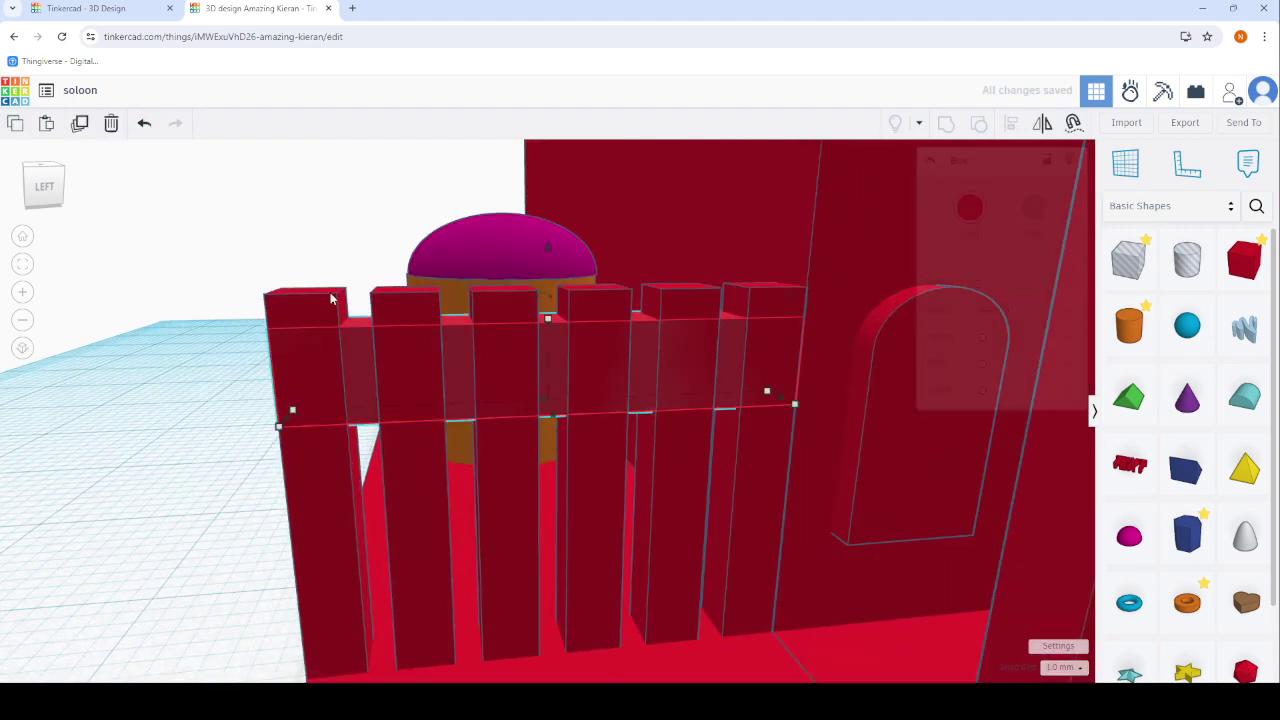
left_click_drag(547, 252, 586, 474)
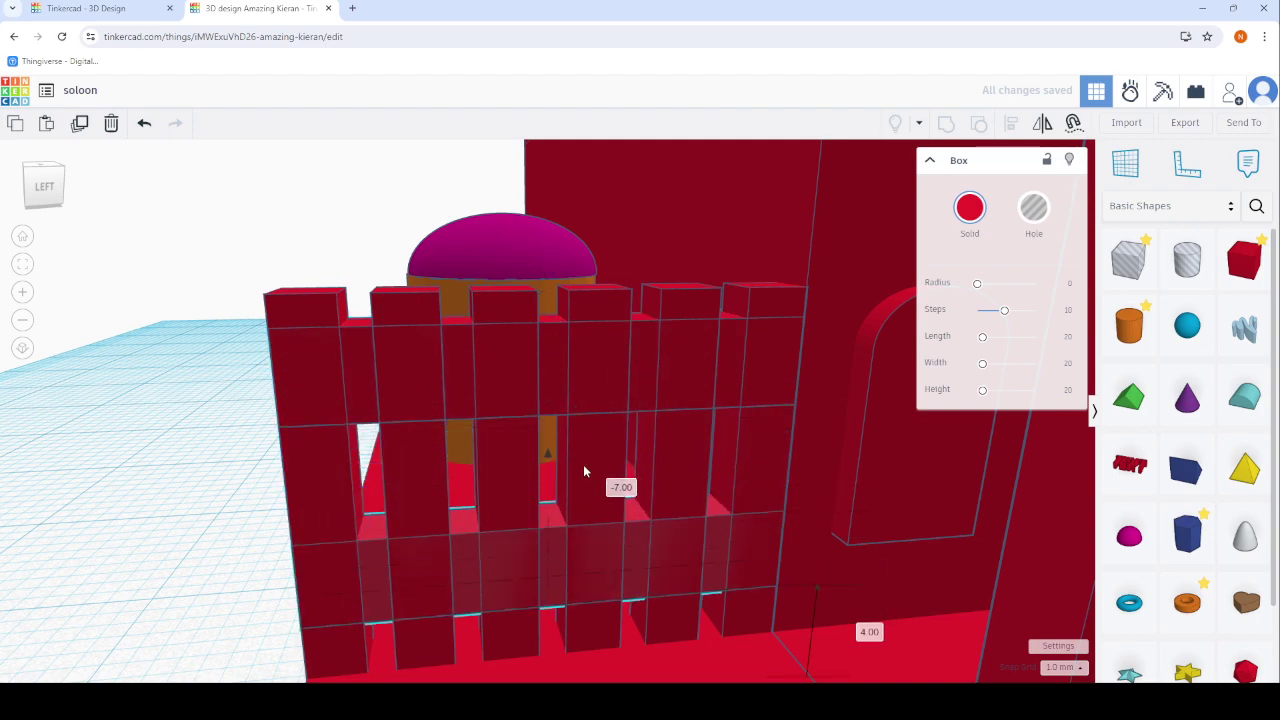
left_click(175, 380)
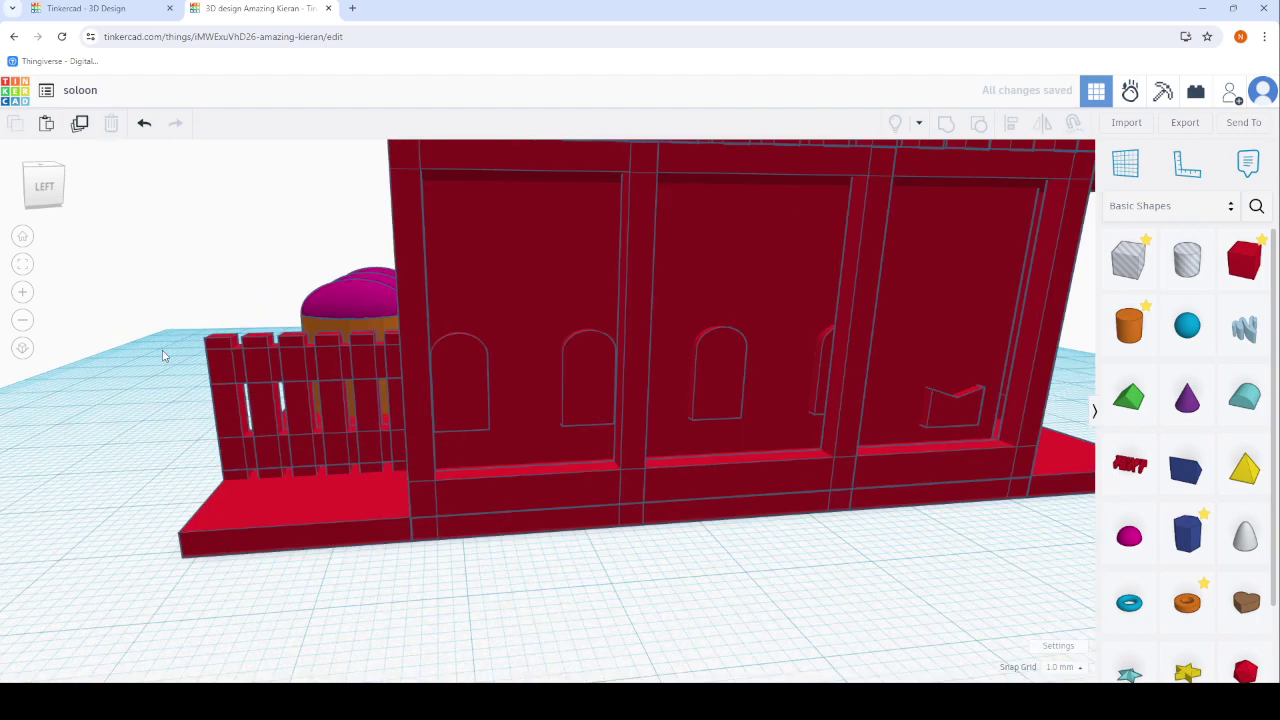
Duplicate the post beside the back wall repeatedly to extend the row of fence posts.
right_click_drag(175, 380, 459, 374)
scroll(474, 376, "up", 3)
scroll(474, 382, "down", 2)
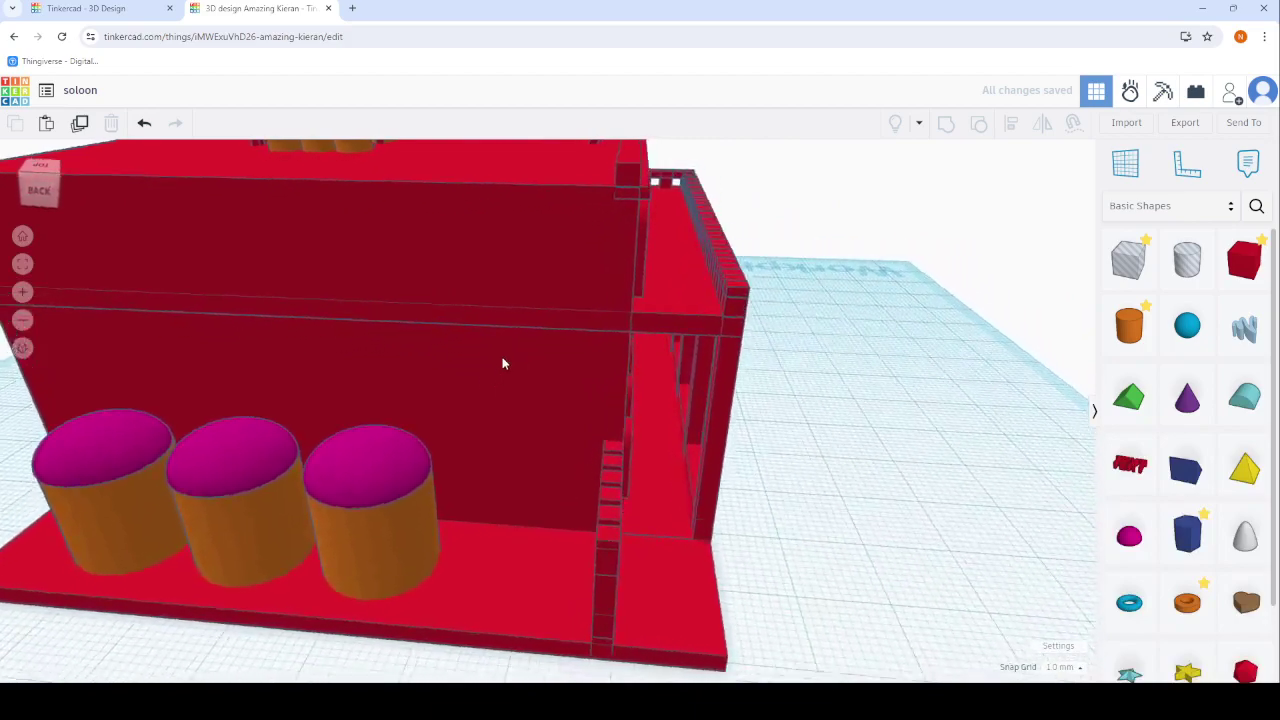
scroll(650, 627, "up", 5)
left_click(649, 630)
scroll(649, 615, "down", 3)
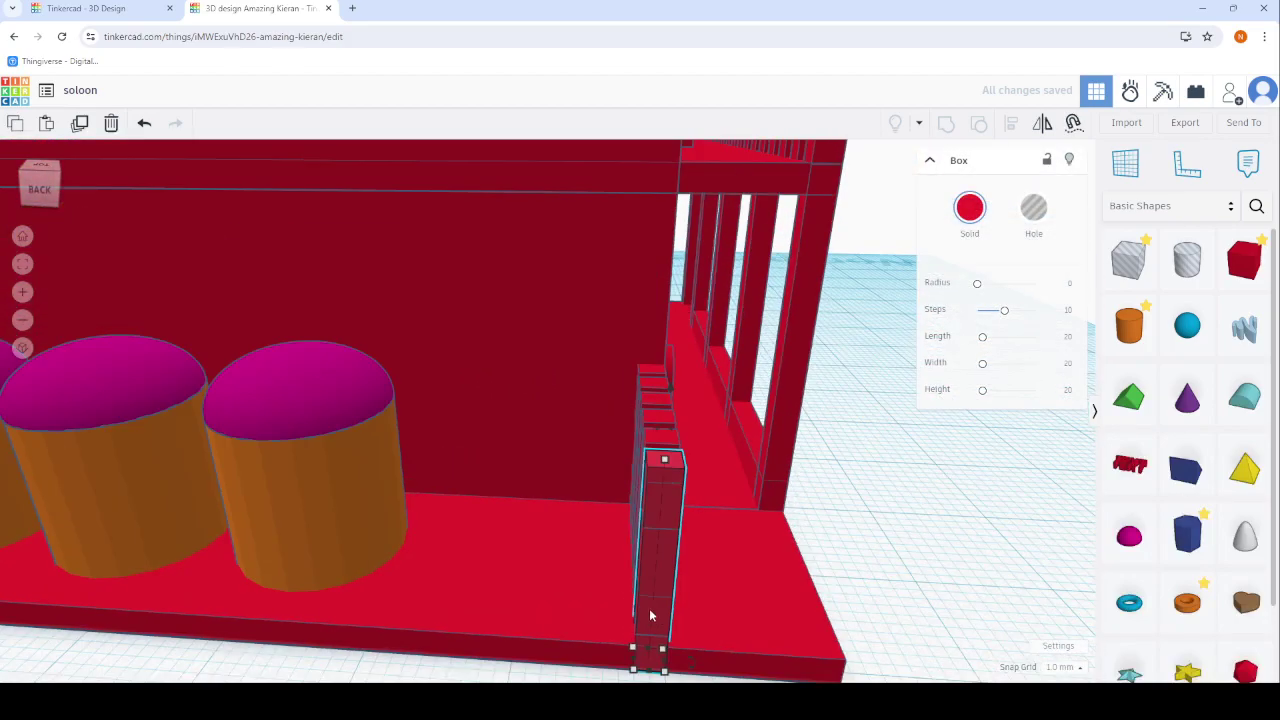
right_click_drag(649, 608, 443, 614)
left_click(80, 123)
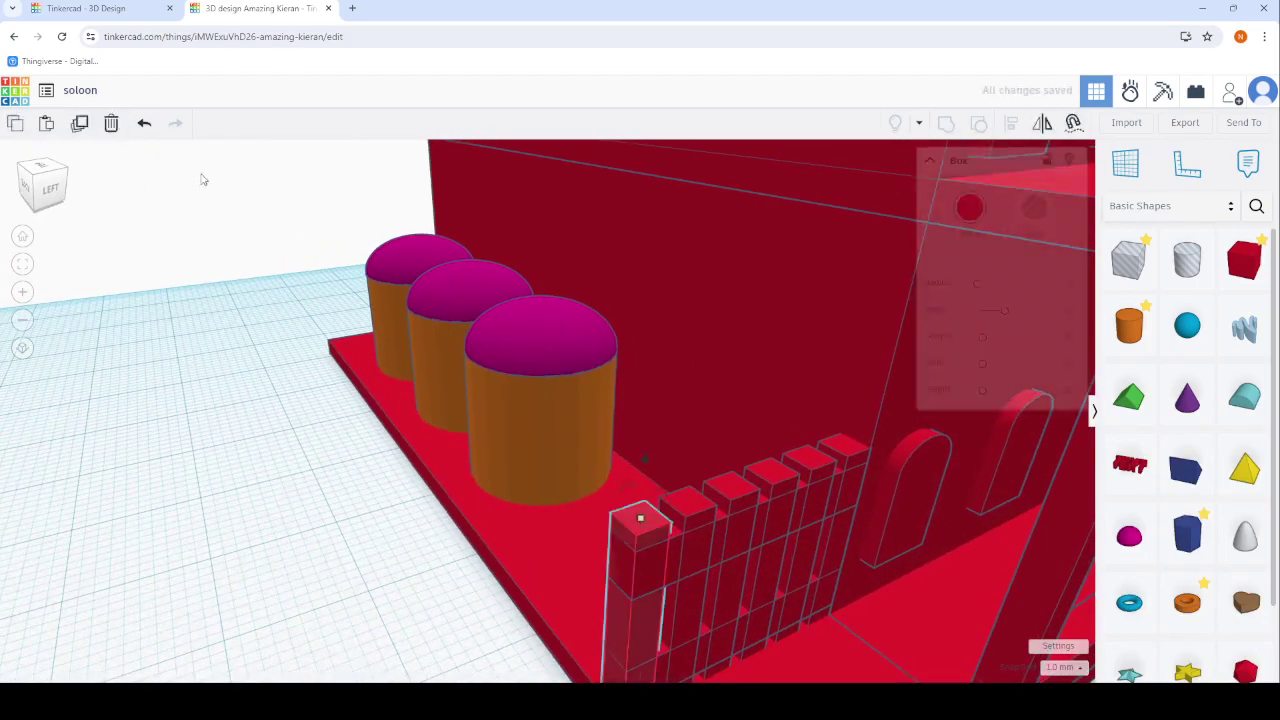
mouse_move(203, 178)
right_mouse_down()
mouse_move(750, 522)
mouse_move(666, 481)
mouse_move(692, 482)
mouse_move(591, 420)
right_mouse_up()
scroll(750, 522, "up", 3)
scroll(692, 482, "down", 3)
scroll(697, 441, "up", 3)
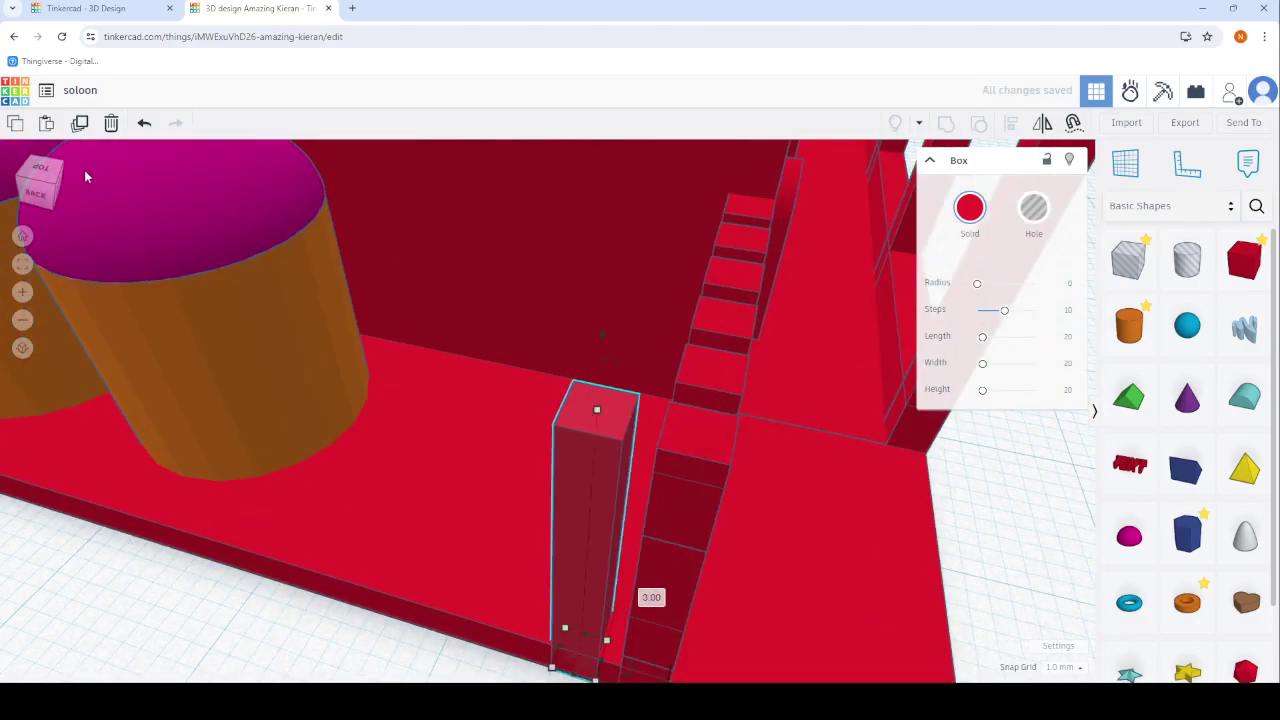
key("ctrl+d")
key("ctrl+d")
key("ctrl+d")
key("ctrl+d")
key("ctrl+d")
key("ctrl+d")
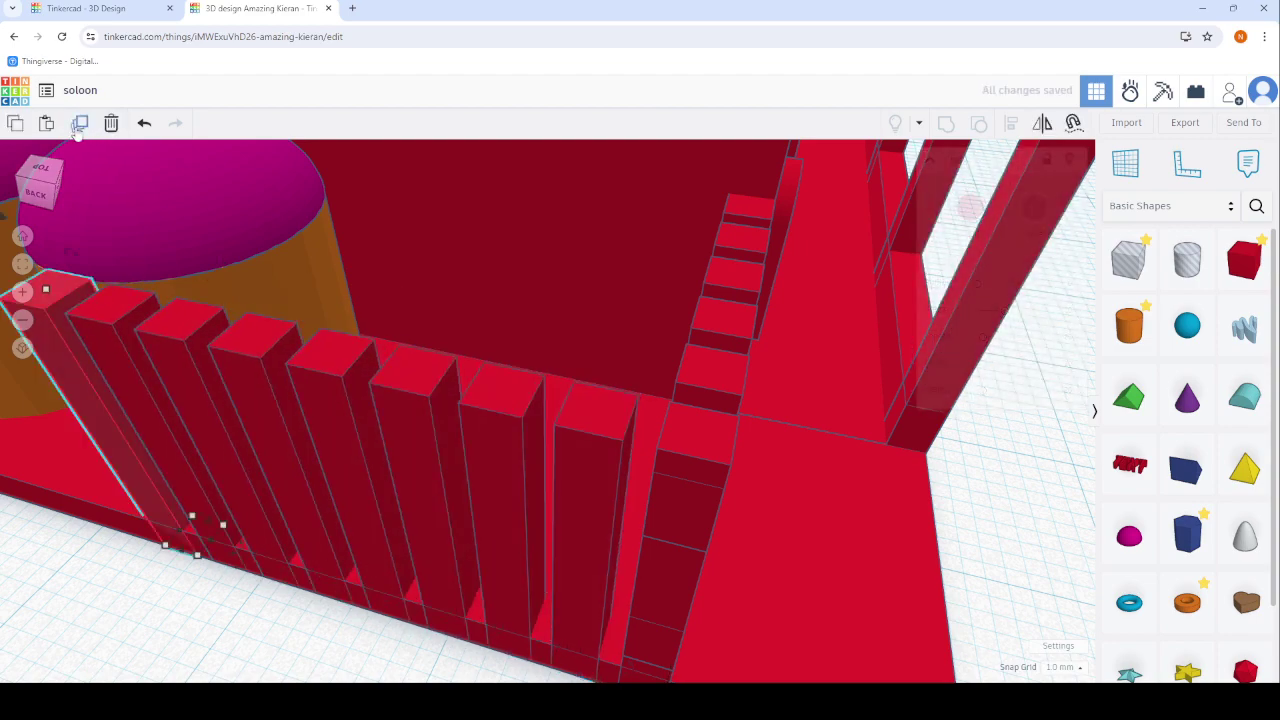
key("ctrl+d")
key("f")
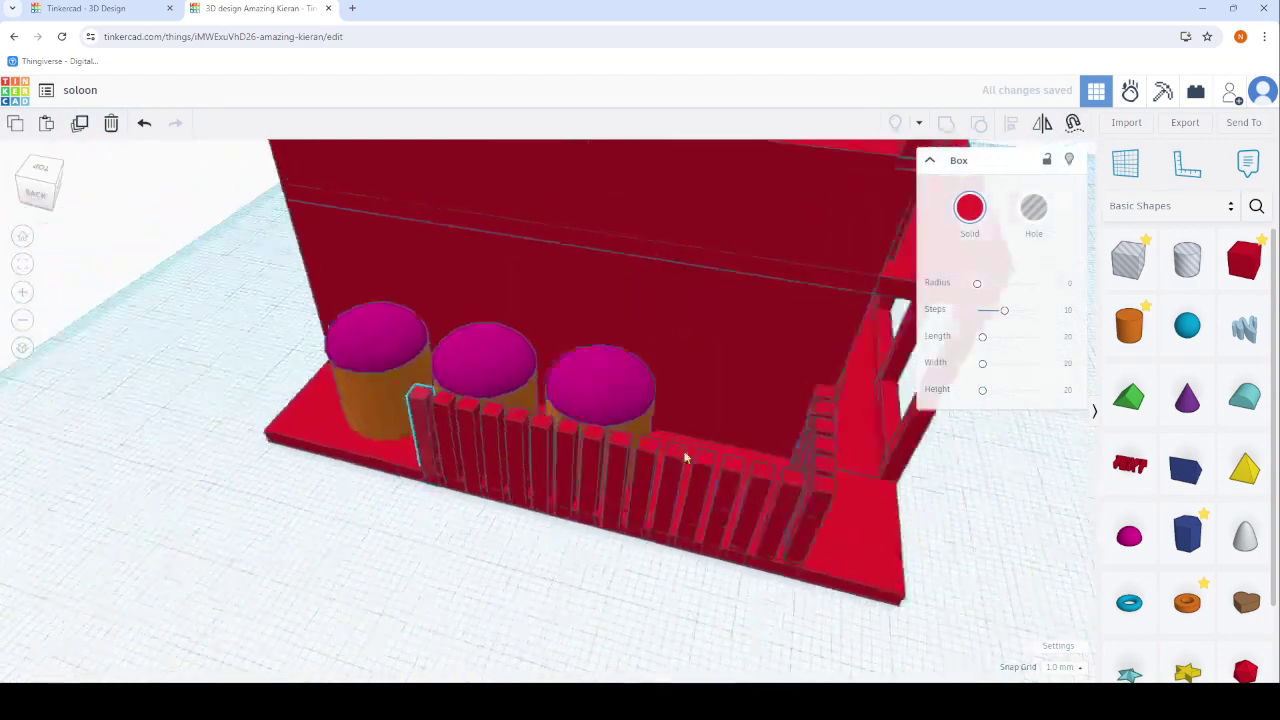
key("ctrl+d")
key("ctrl+d")
key("ctrl+d")
key("ctrl+d")
key("ctrl+d")
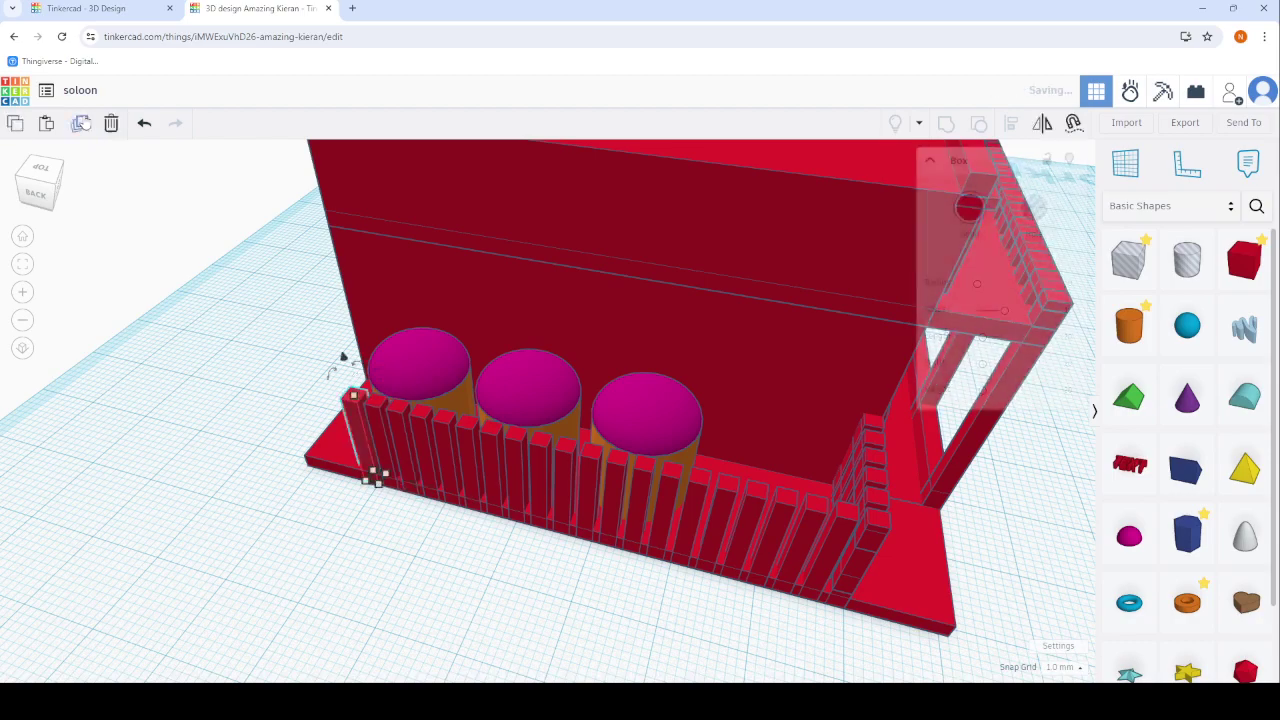
key("ctrl+d")
key("ctrl+d")
key("ctrl+d")
Duplicate the end pillar and place the copy at the fence's left end.
left_click(277, 343)
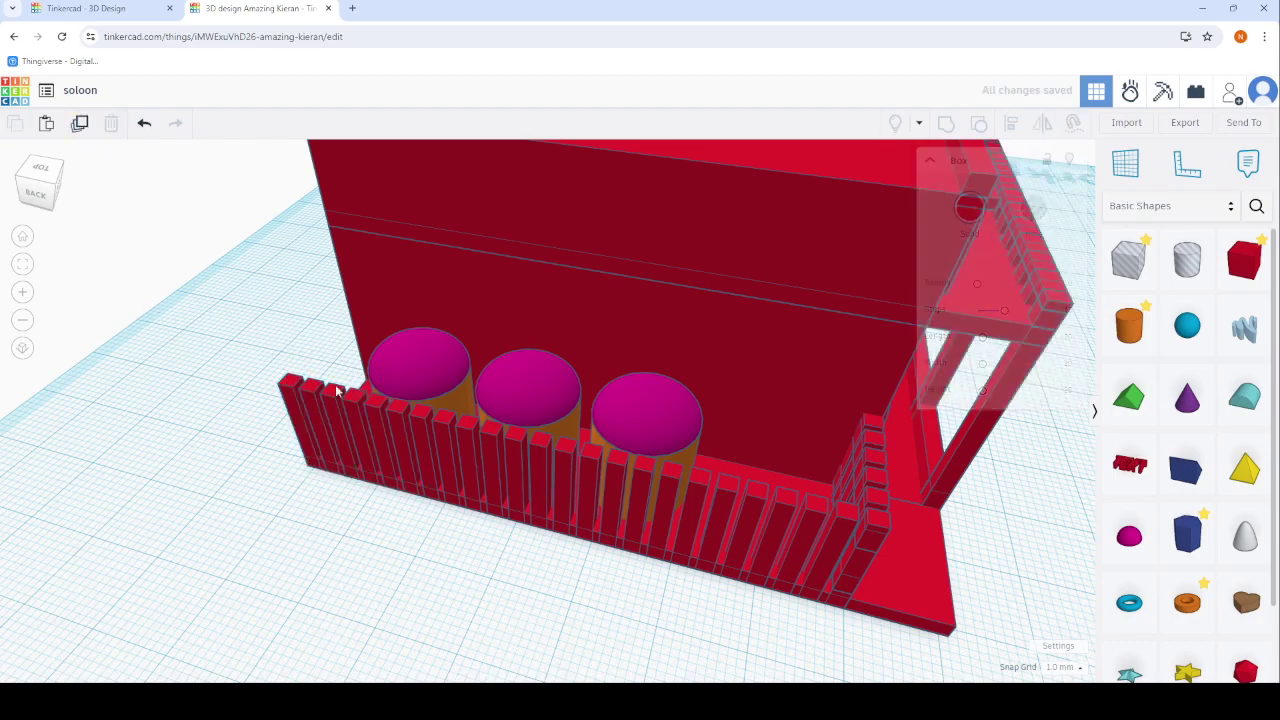
mouse_move(277, 343)
right_mouse_down()
mouse_move(620, 435)
mouse_move(824, 623)
right_mouse_up()
scroll(703, 491, "up", 3)
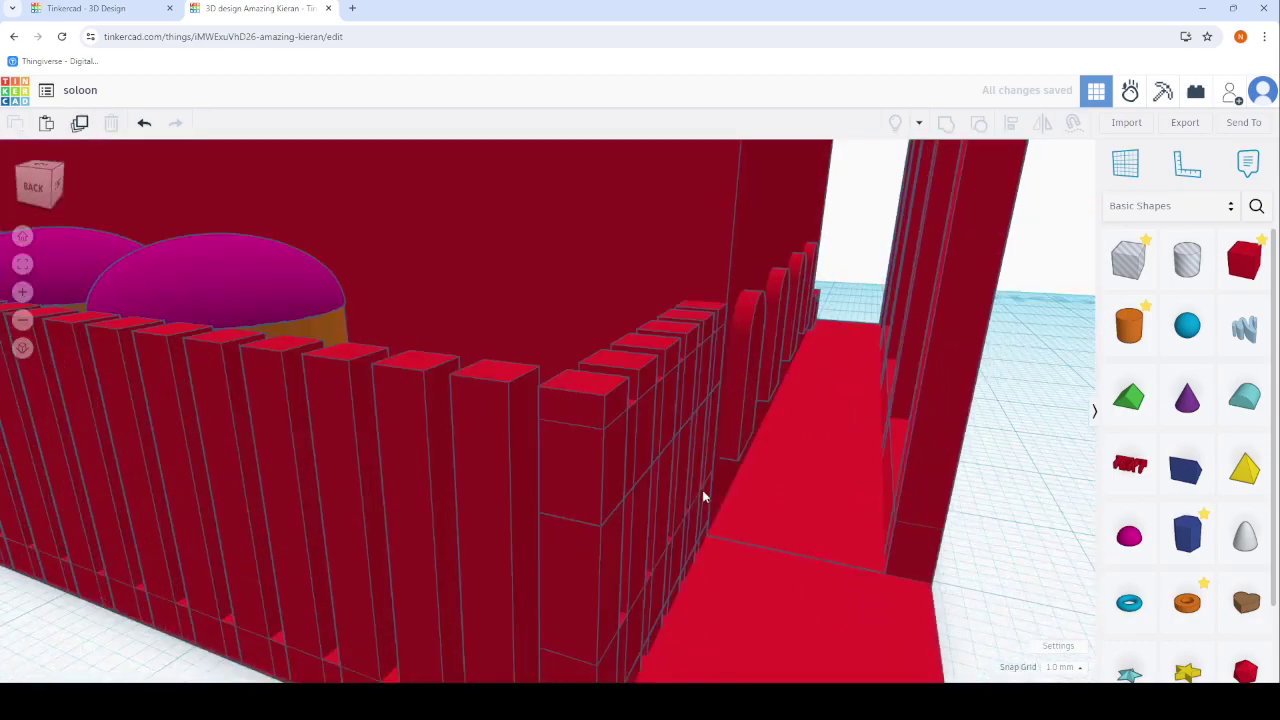
scroll(606, 489, "up", 2)
Duplicate the transparent rail and turn the copy 90° to run along the fence side.
right_click_drag(606, 489, 363, 457)
left_click(350, 454)
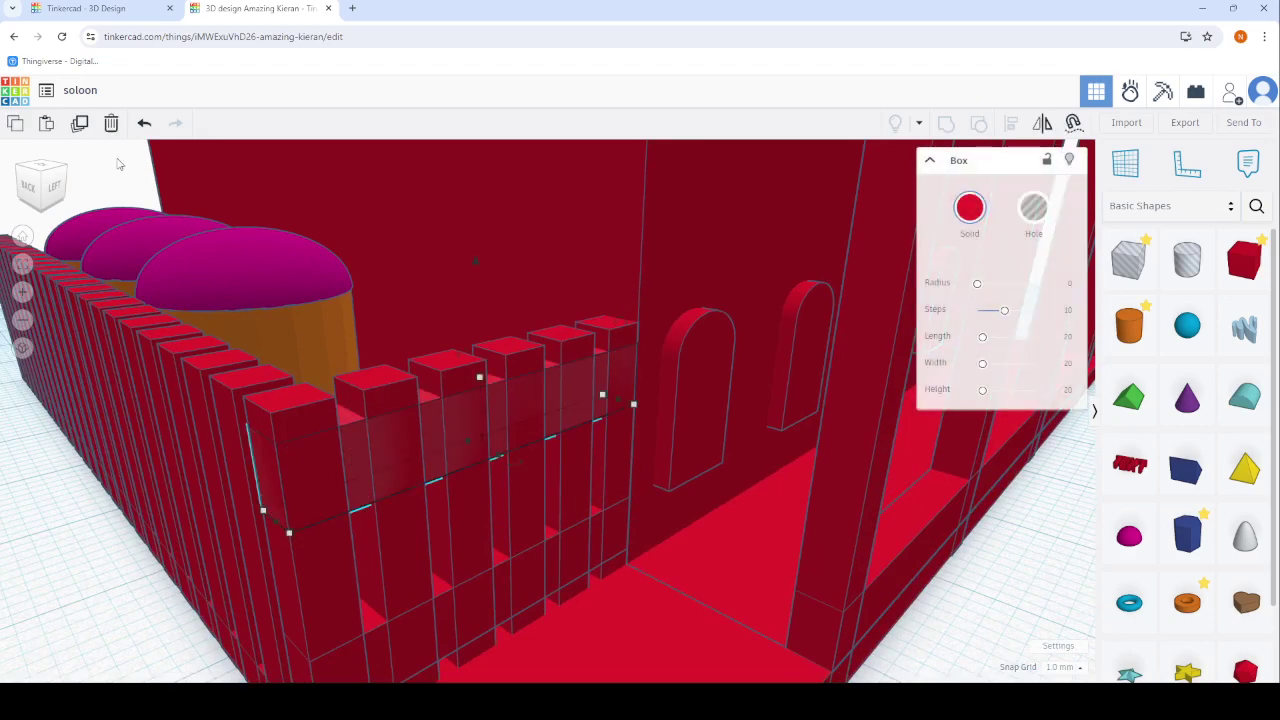
left_click(80, 124)
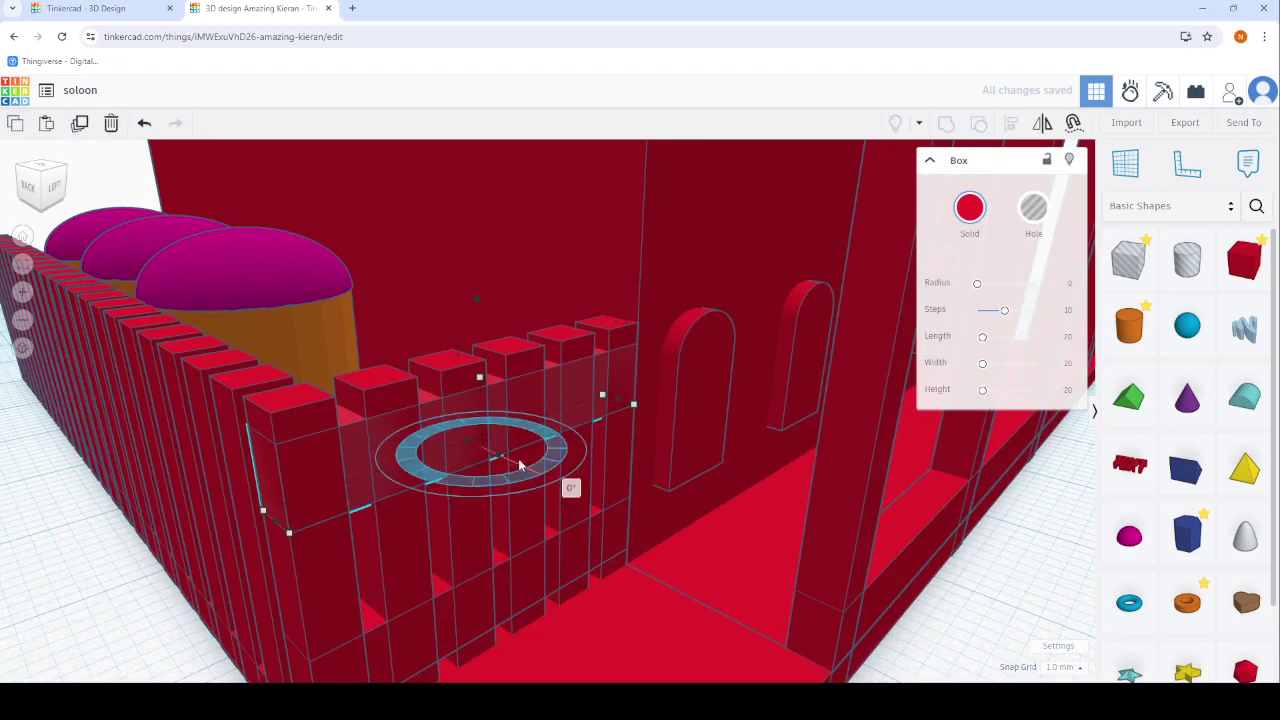
left_click_drag(519, 463, 595, 511)
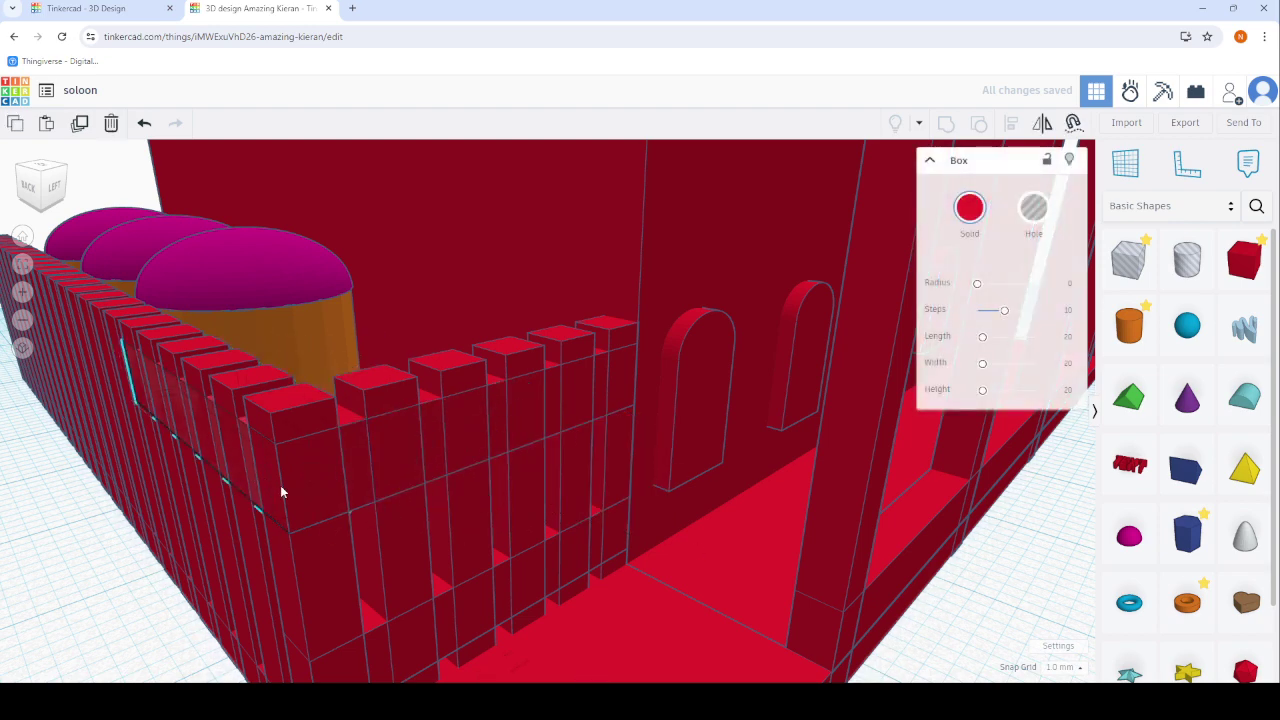
scroll(281, 492, "down", 5)
right_click_drag(281, 492, 560, 603)
scroll(560, 603, "up", 4)
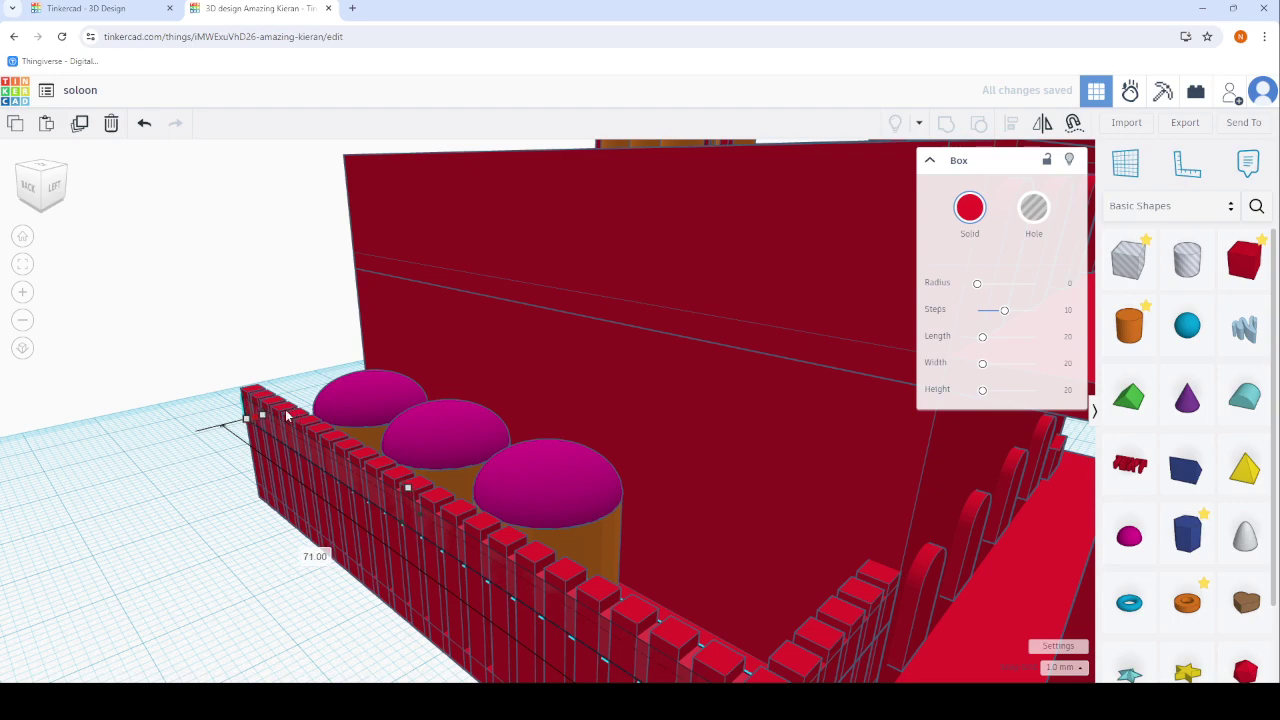
left_click(163, 418)
Copy the front fence rail and move the copy lower, near the fence base.
right_click_drag(163, 418, 397, 364)
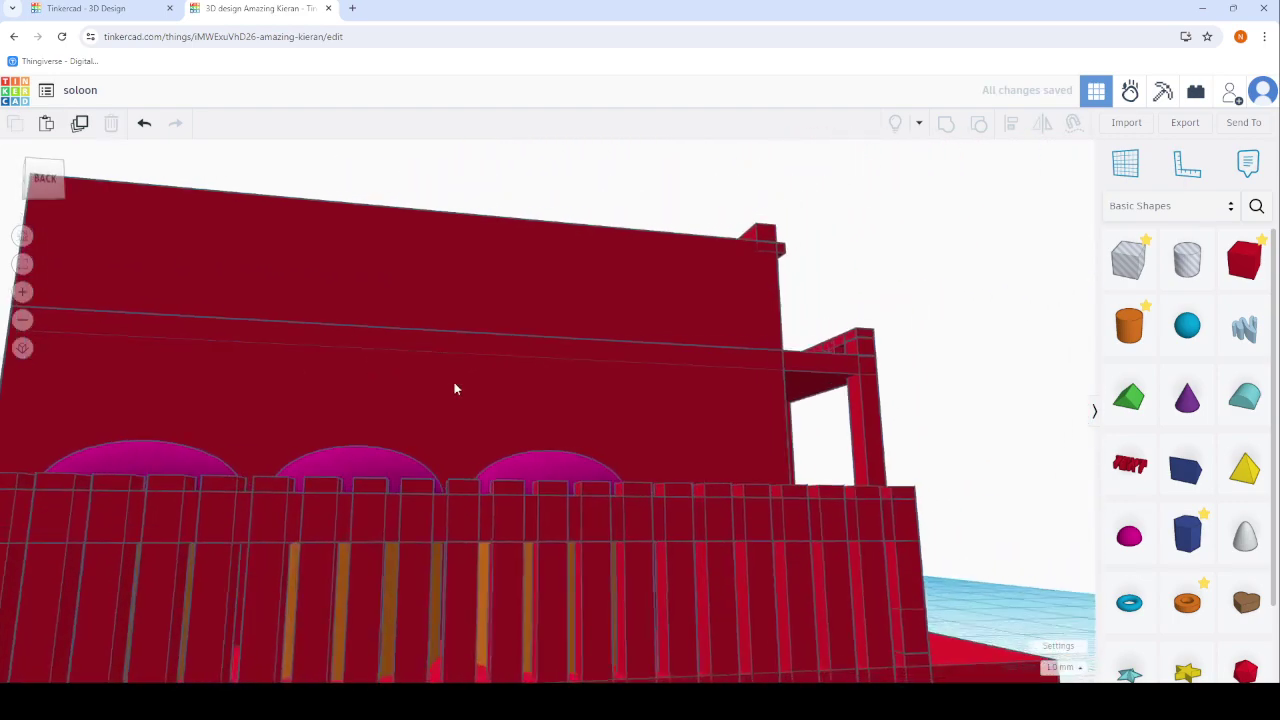
scroll(451, 386, "up", 5)
scroll(530, 517, "down", 5)
right_click_drag(729, 529, 786, 560)
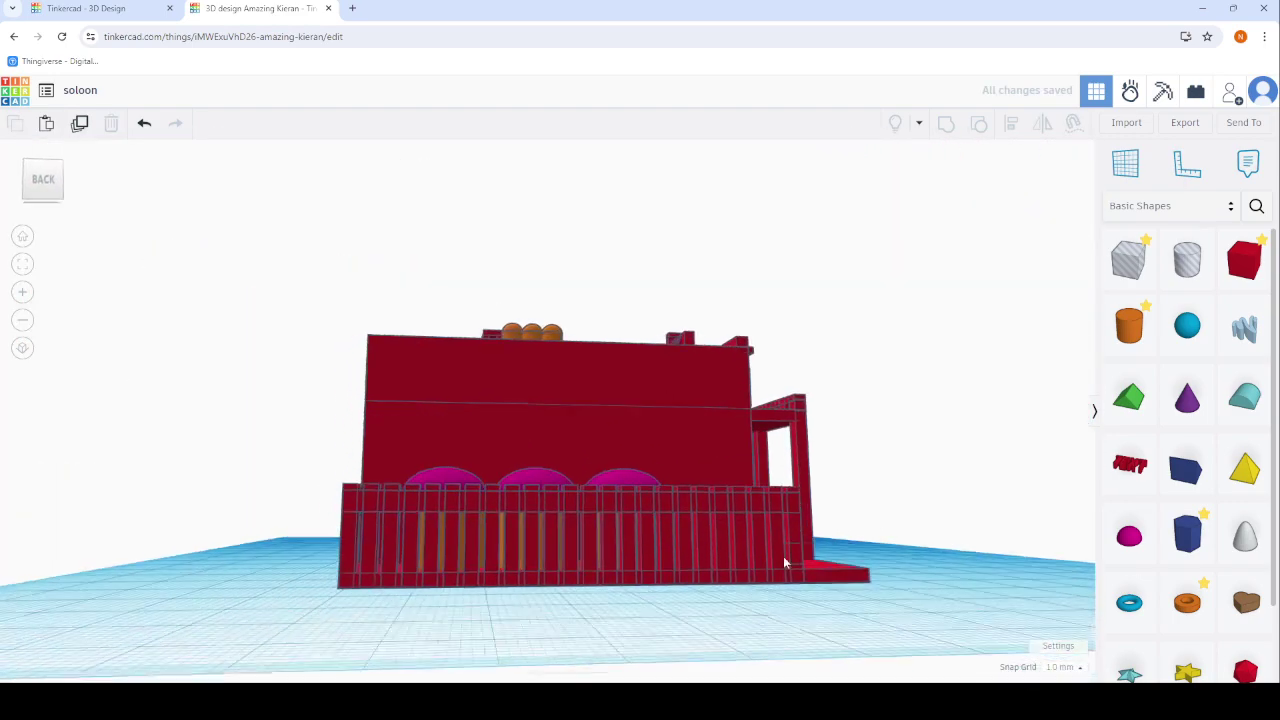
scroll(783, 562, "up", 1)
scroll(802, 506, "up", 2)
scroll(786, 480, "up", 2)
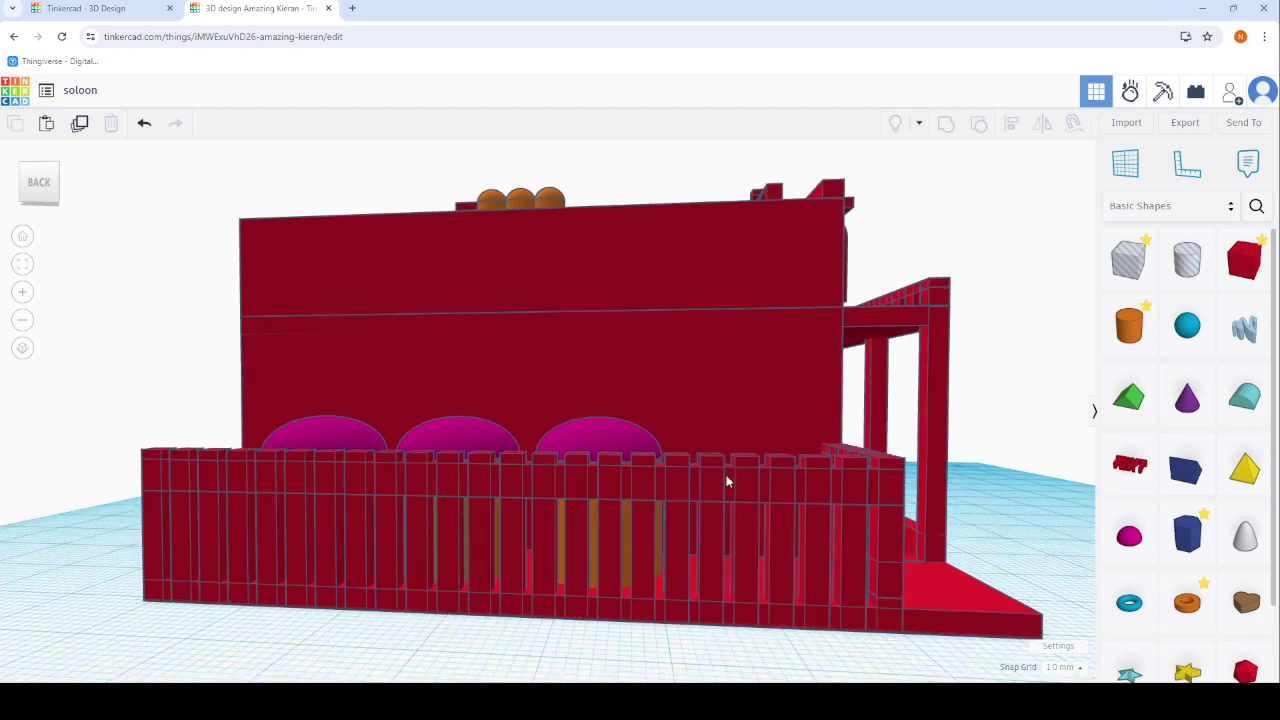
left_click(560, 475)
left_click(77, 128)
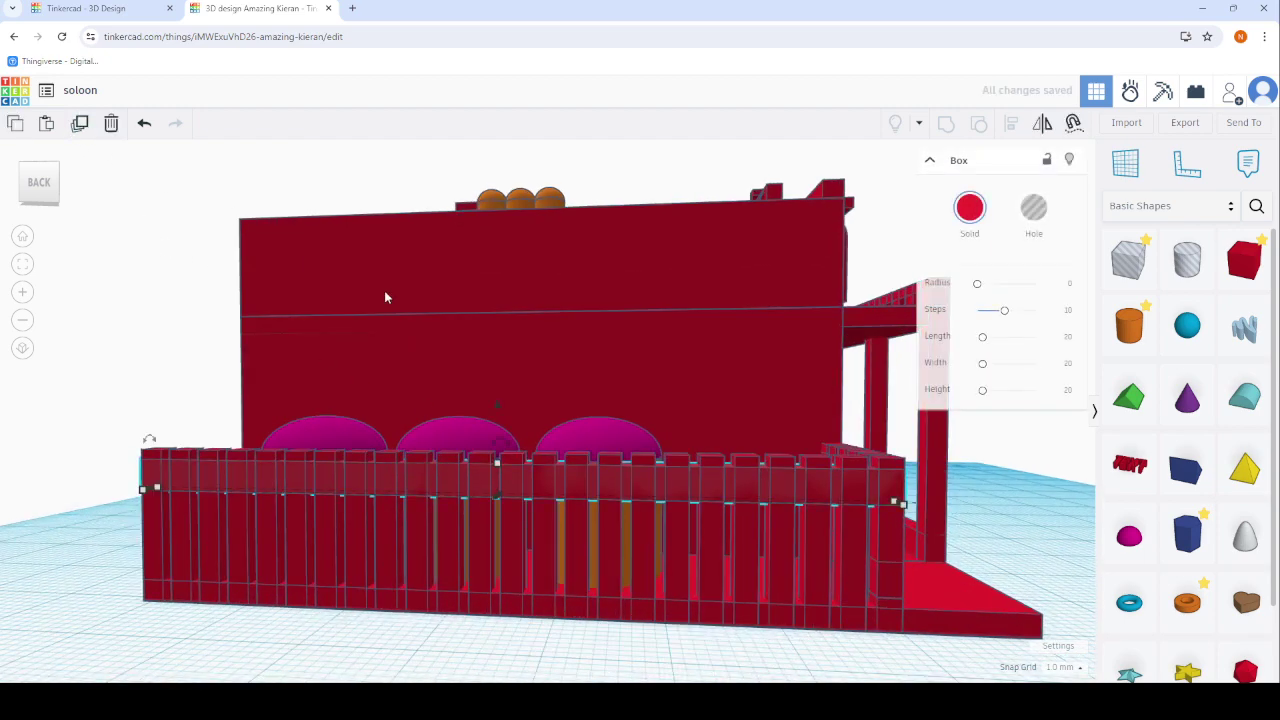
left_click_drag(494, 458, 487, 492)
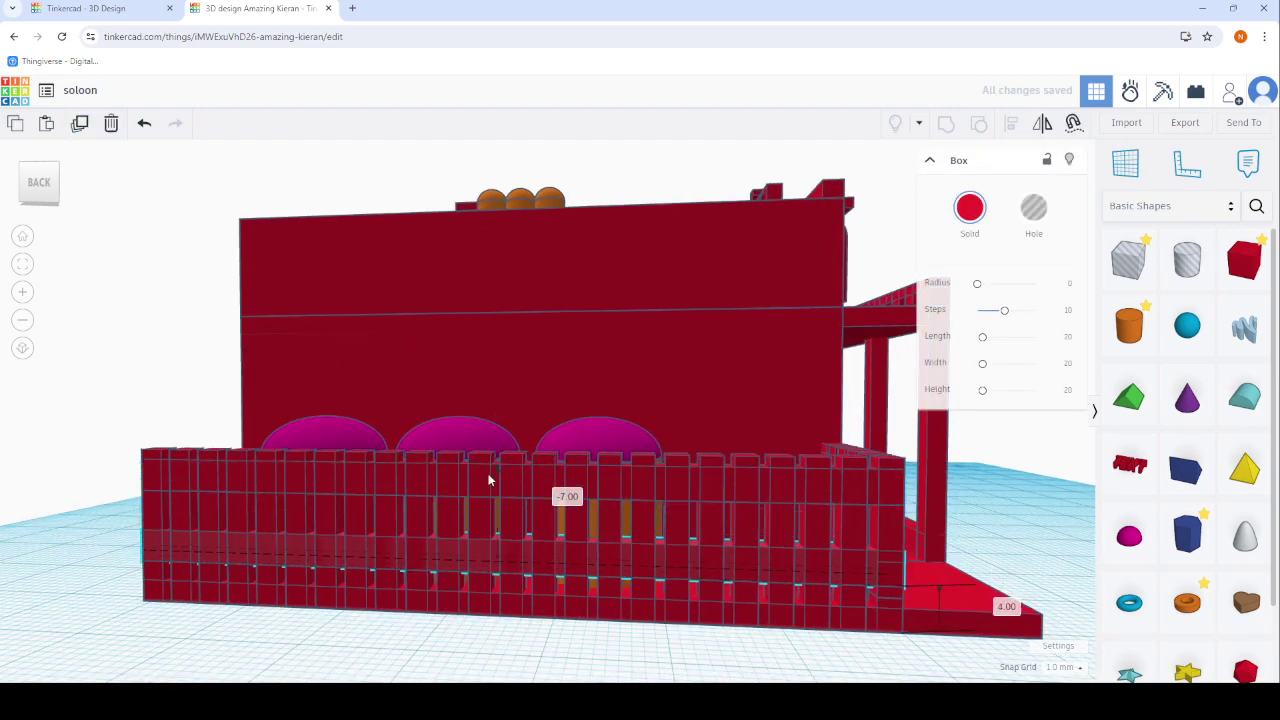
left_click(1038, 530)
scroll(777, 550, "down", 3)
scroll(587, 534, "down", 2)
mouse_move(587, 534)
right_mouse_down()
mouse_move(834, 597)
mouse_move(240, 527)
right_mouse_up()
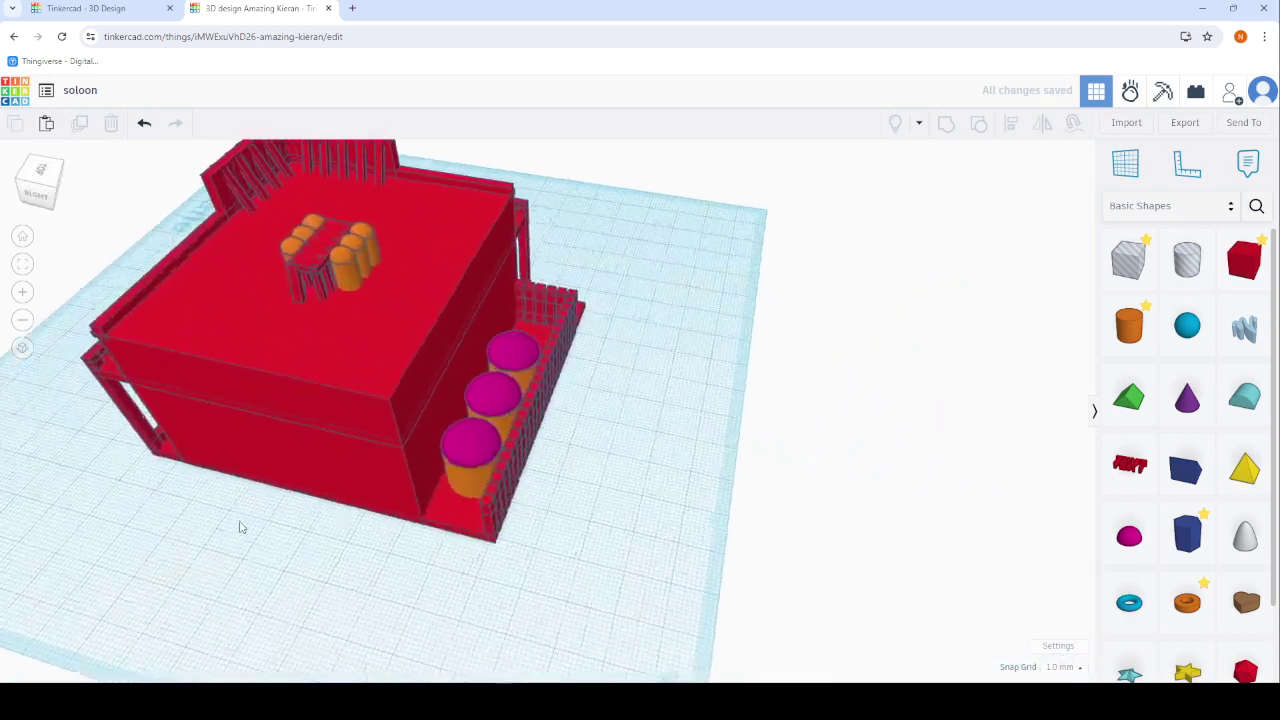
Move the fence-corner block off the wall and duplicate it three times to form a row.
scroll(479, 500, "up", 5)
scroll(479, 503, "up", 4)
left_click(530, 513)
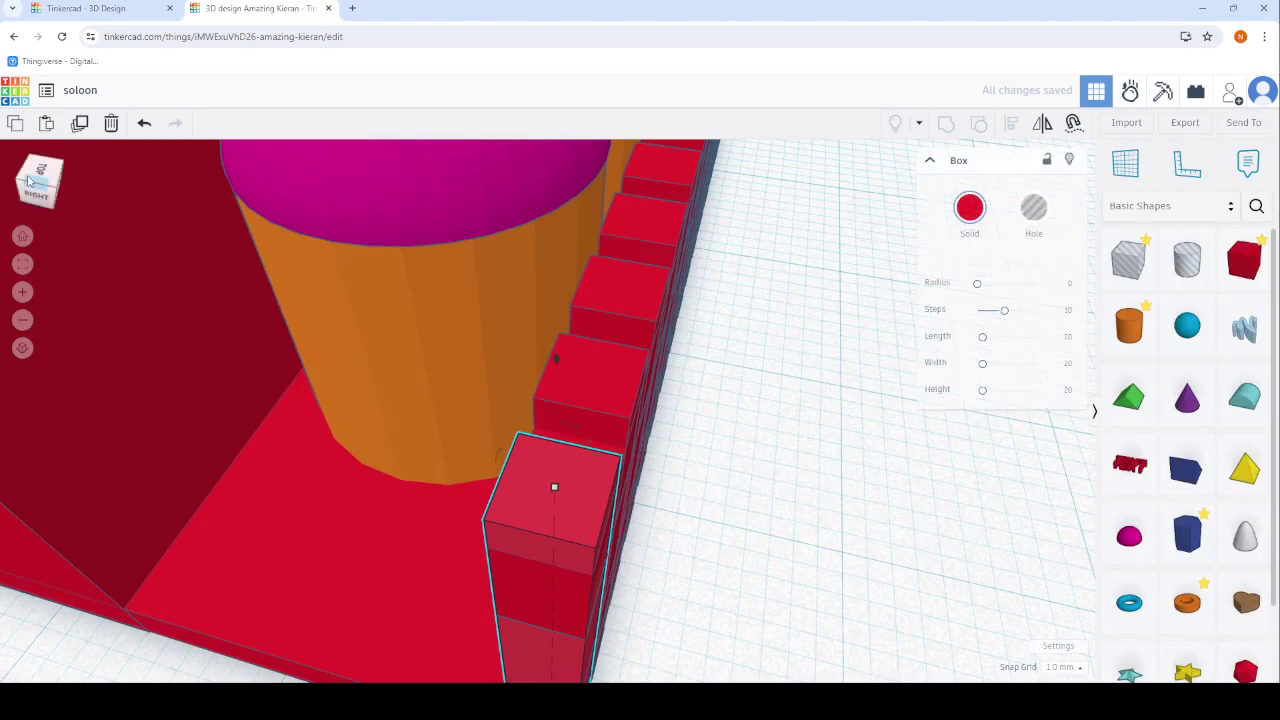
scroll(507, 507, "down", 3)
scroll(507, 507, "up", 2)
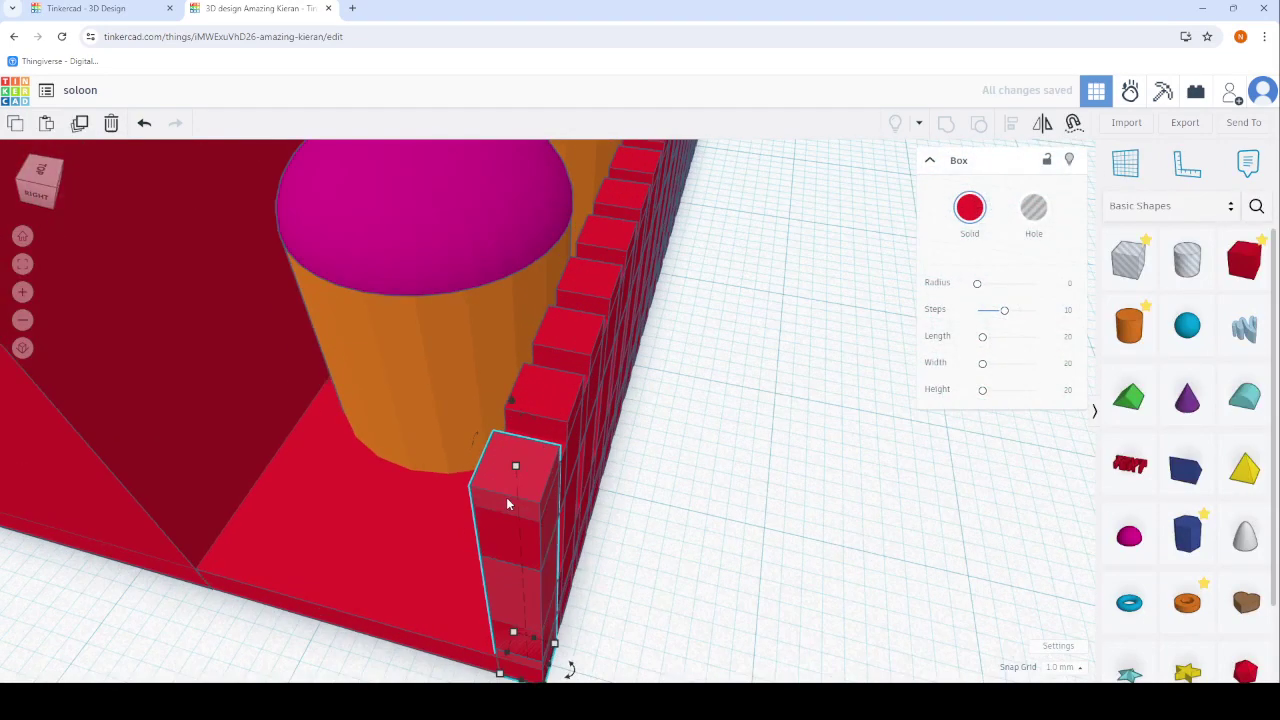
left_click_drag(507, 507, 428, 465)
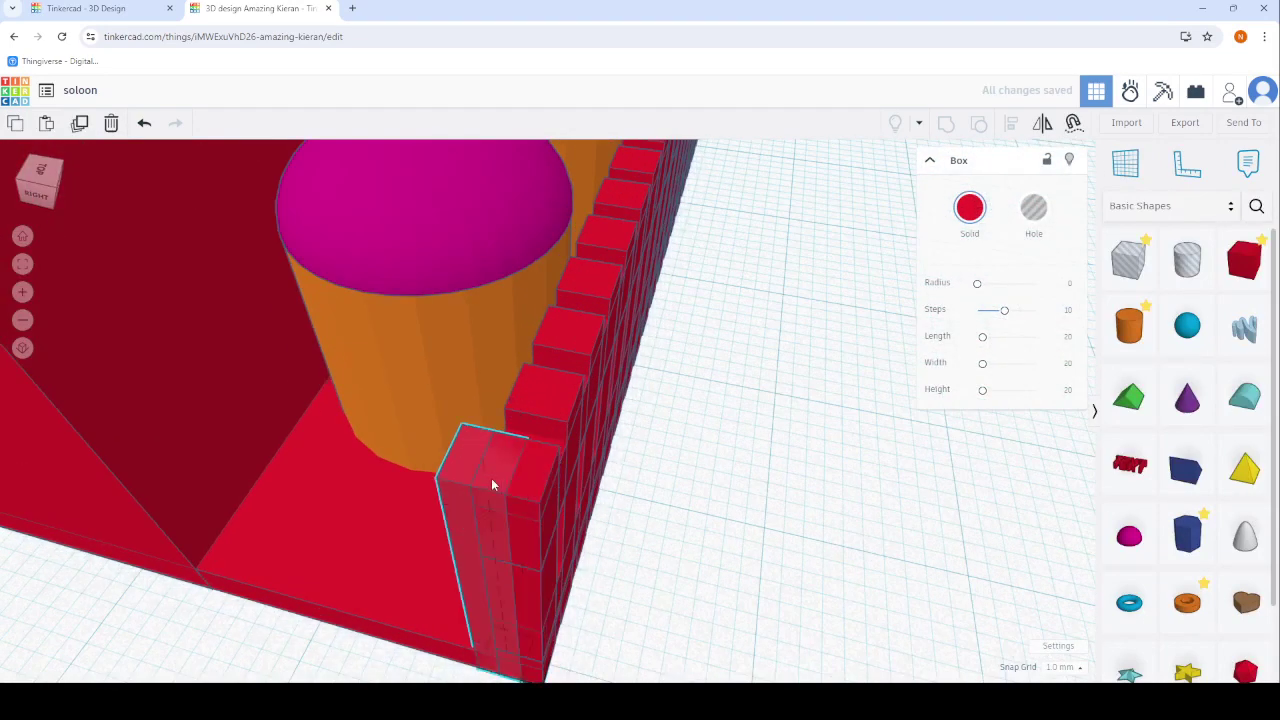
left_click(78, 123)
left_click(78, 123)
left_click(78, 123)
left_click(78, 123)
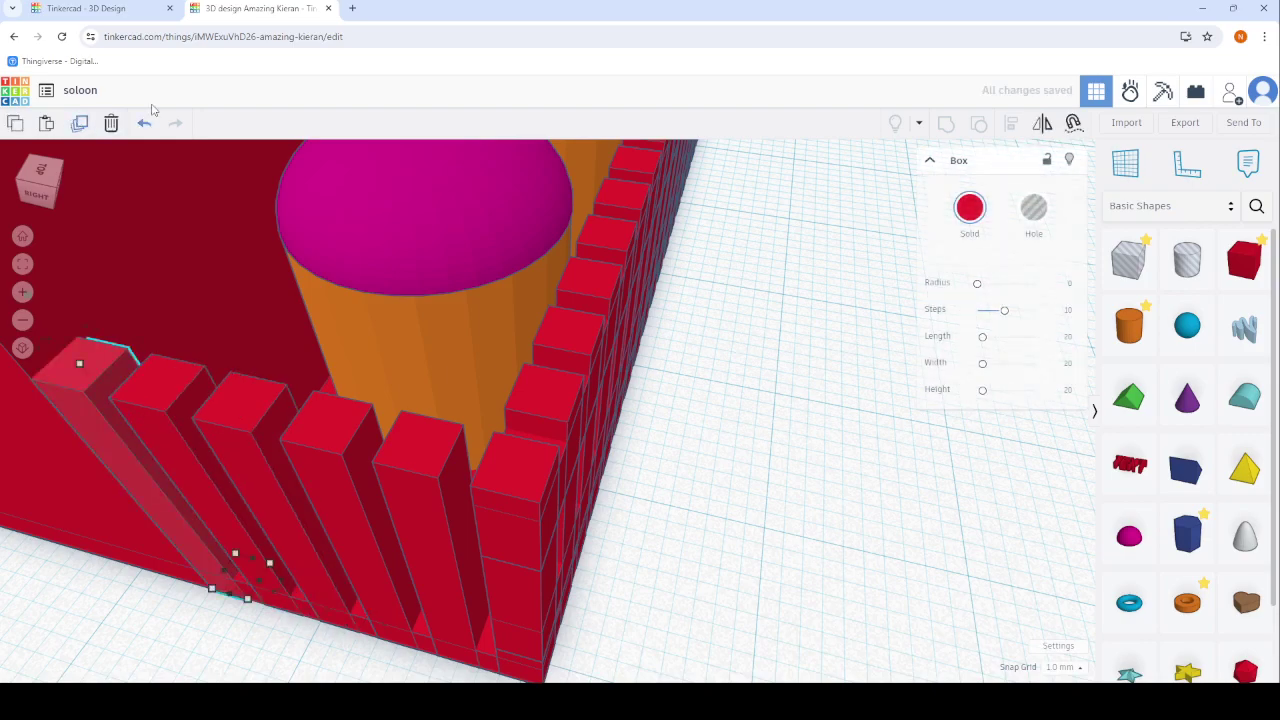
scroll(716, 550, "down", 5)
scroll(723, 503, "down", 3)
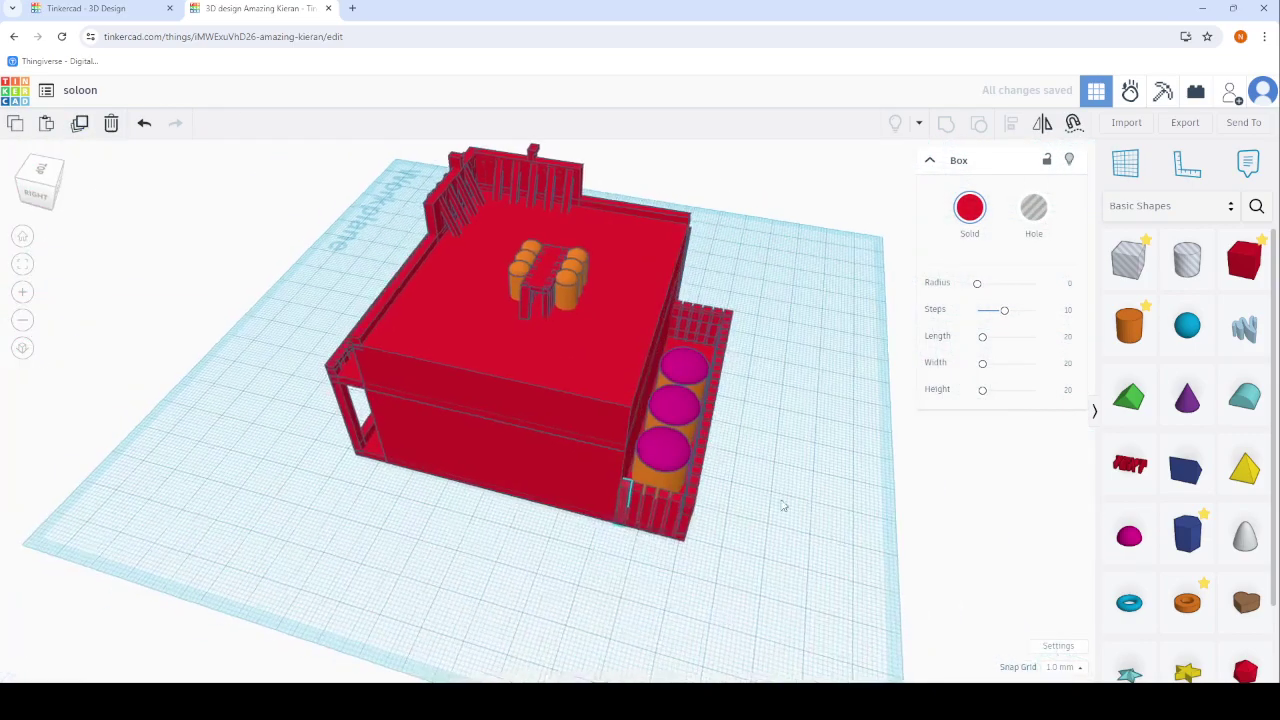
Move the long lower rail against the saloon wall.
right_click_drag(780, 506, 284, 418)
scroll(284, 418, "up", 5)
scroll(497, 422, "up", 5)
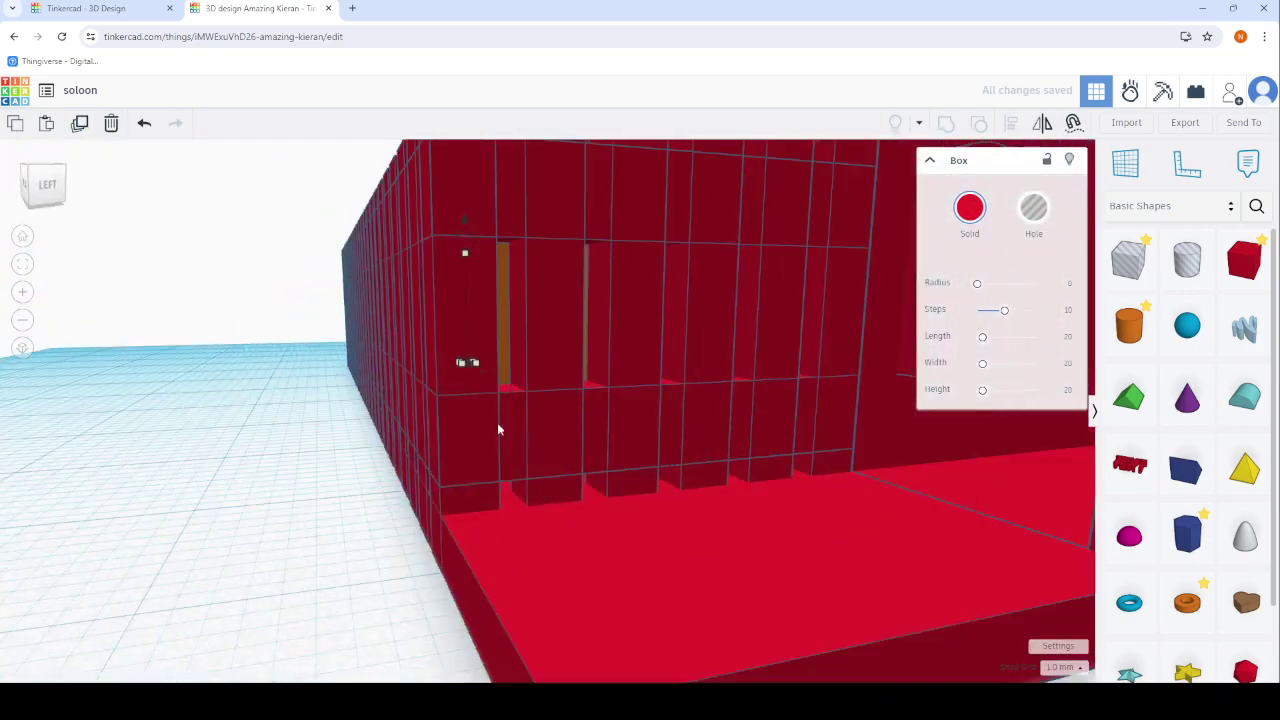
left_click(487, 458)
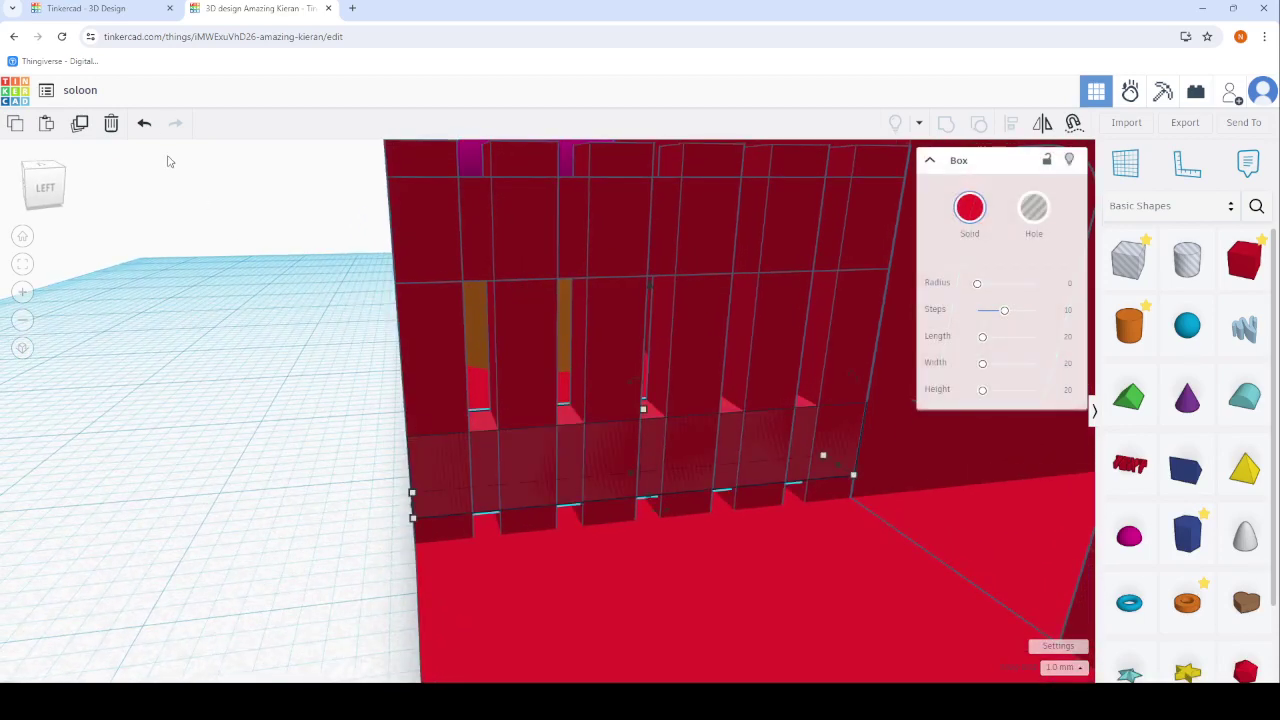
scroll(419, 419, "down", 3)
scroll(403, 438, "down", 3)
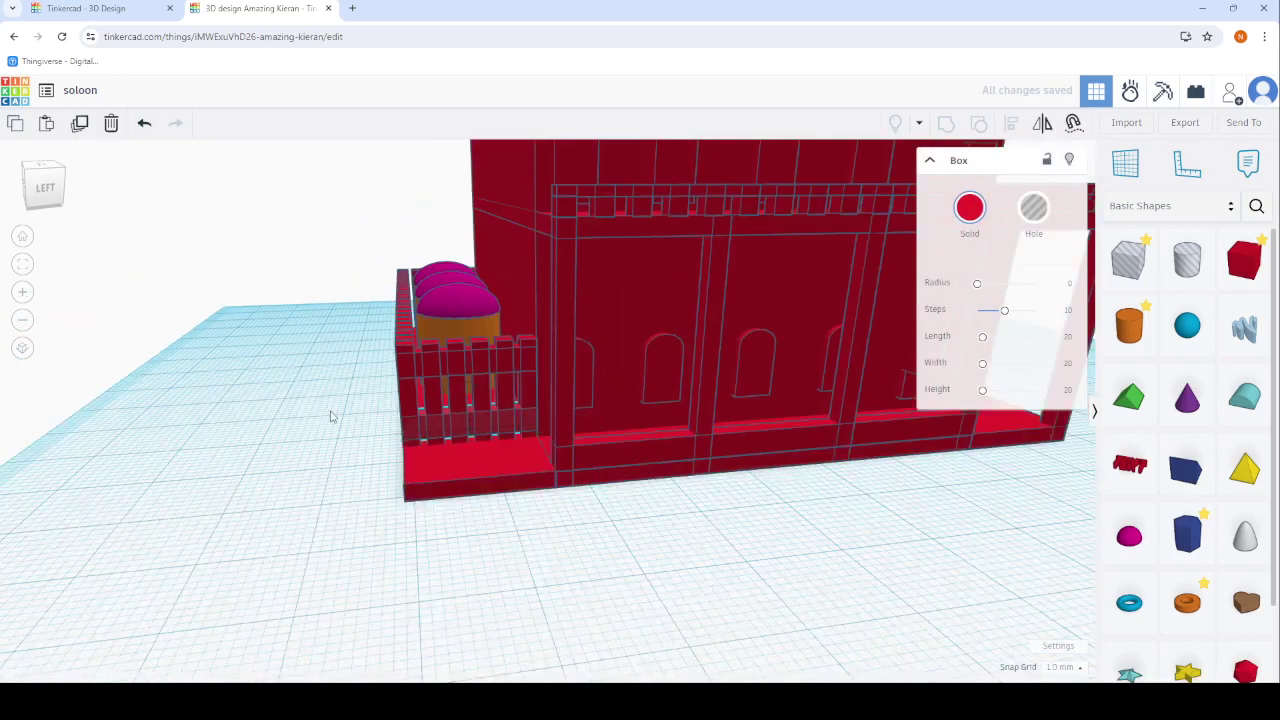
right_click_drag(403, 438, 444, 490)
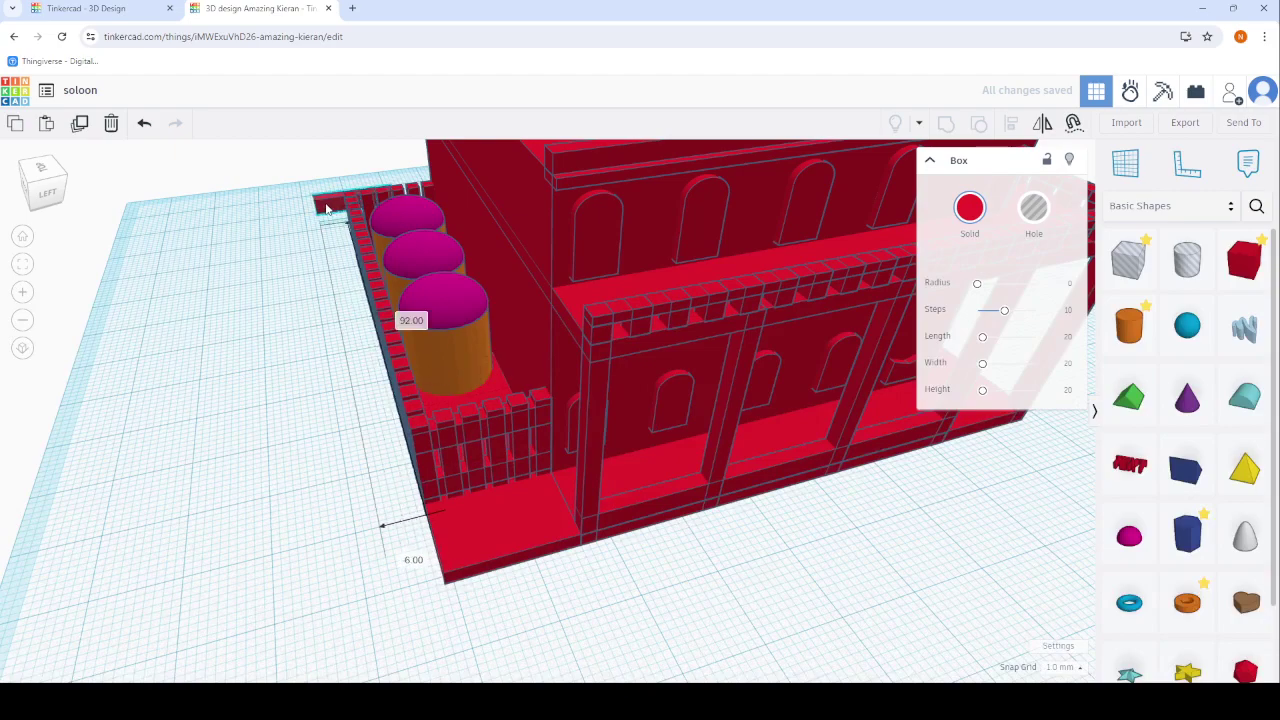
mouse_move(415, 300)
right_mouse_down()
mouse_move(426, 205)
mouse_move(289, 480)
mouse_move(370, 495)
right_mouse_up()
scroll(370, 495, "up", 3)
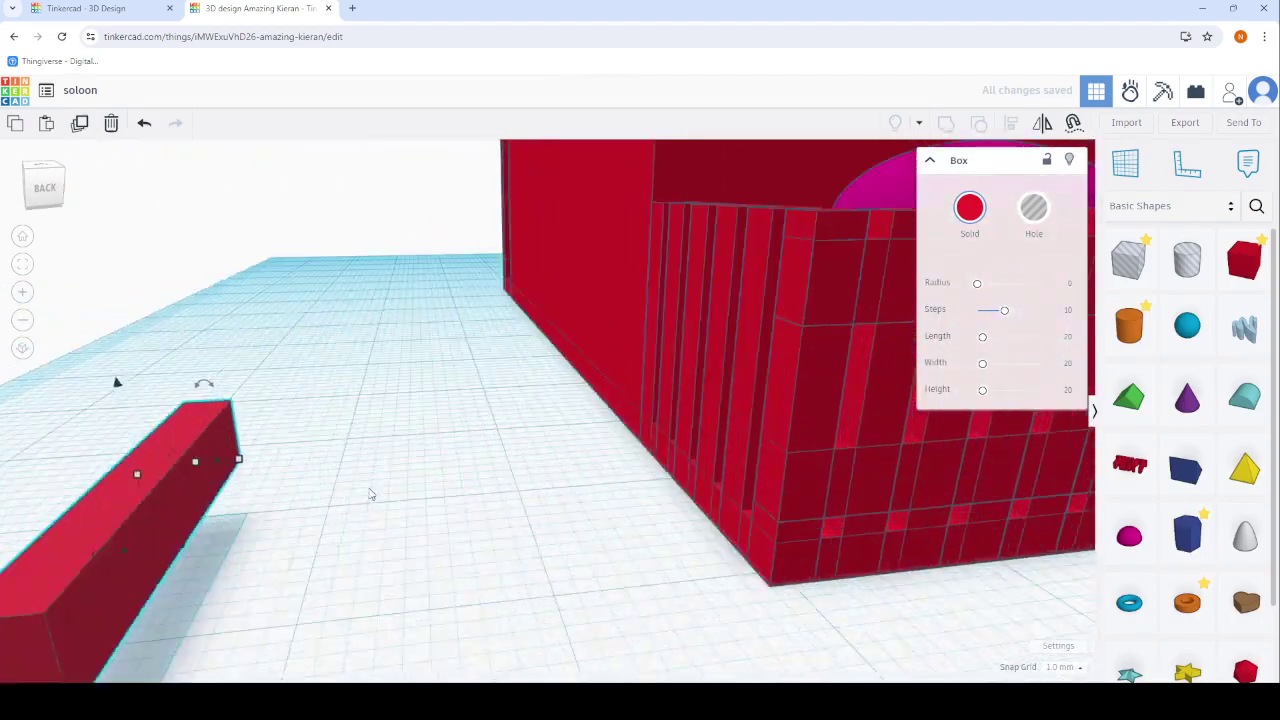
left_click_drag(62, 624, 803, 466)
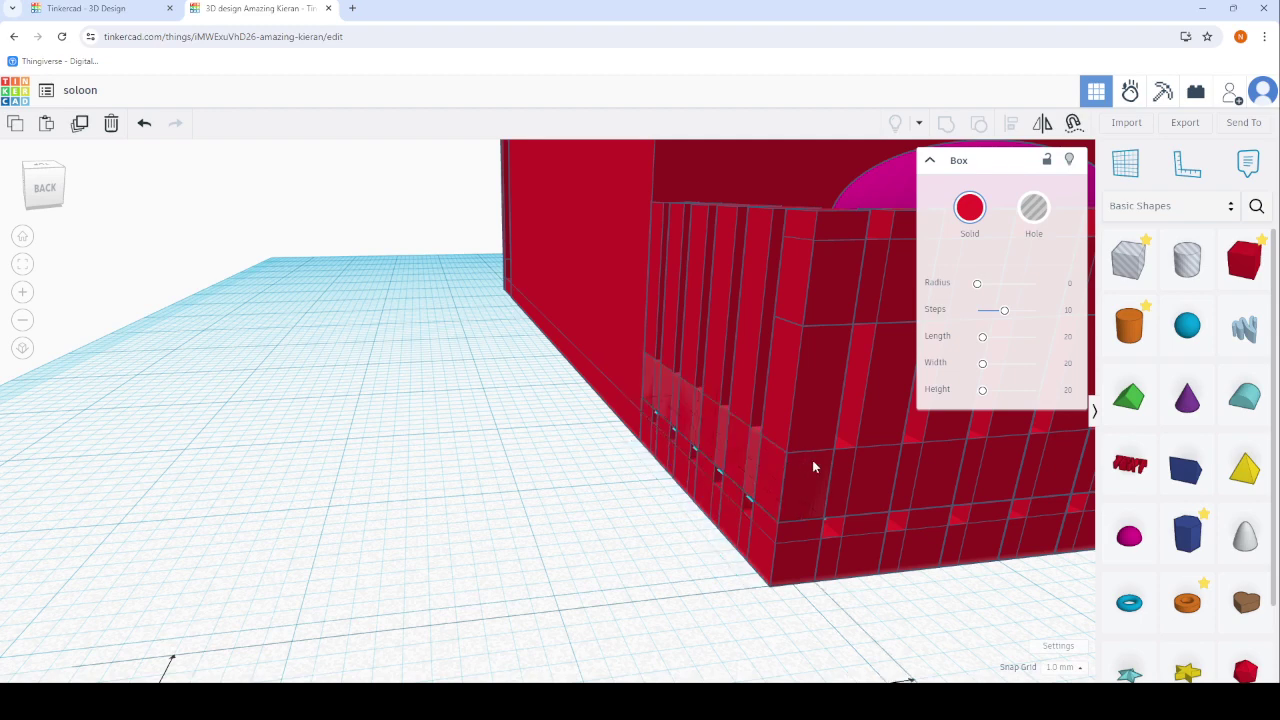
left_click(437, 494)
scroll(400, 537, "up", 3)
scroll(575, 605, "up", 3)
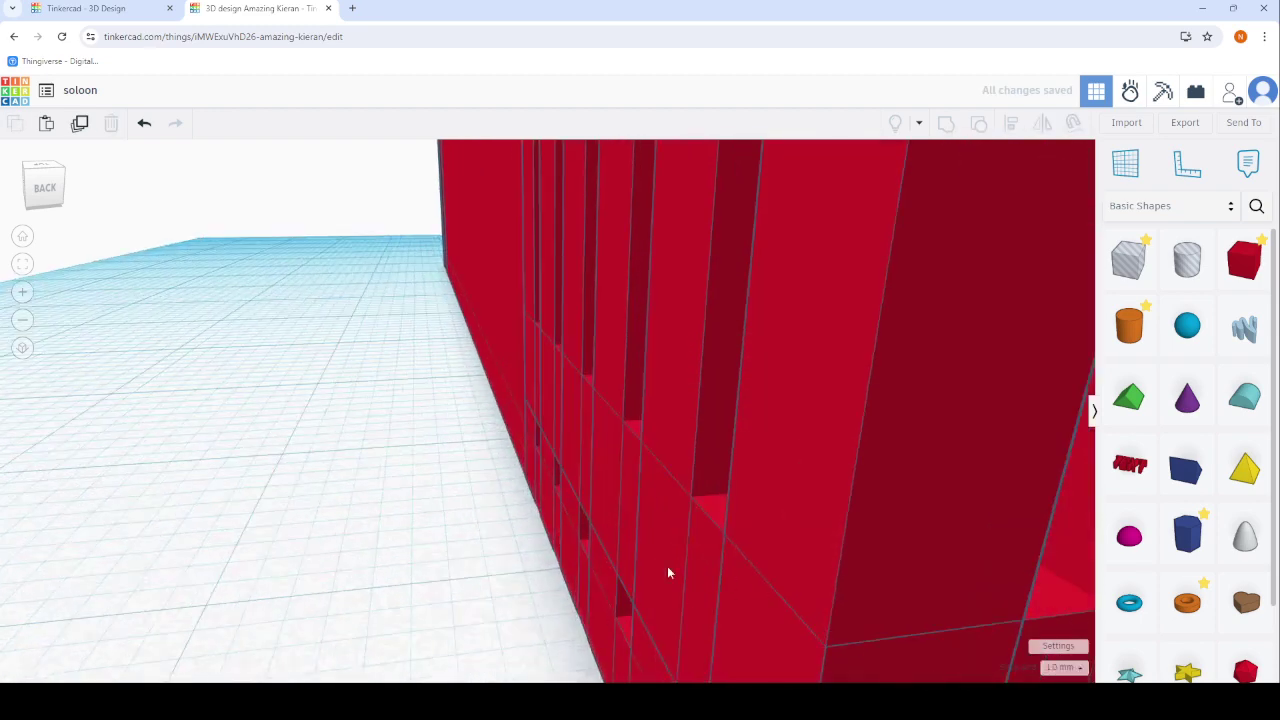
Raise the box in the side wall upward.
left_click(711, 571)
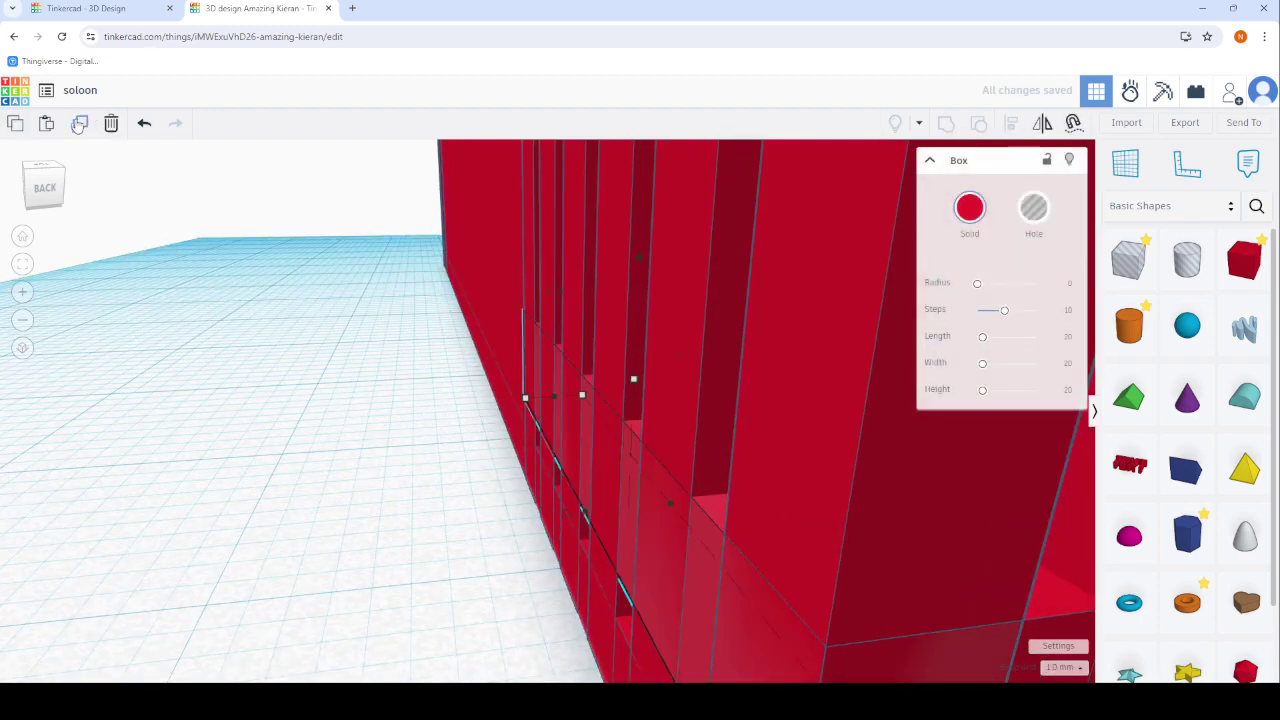
right_click_drag(354, 429, 496, 519)
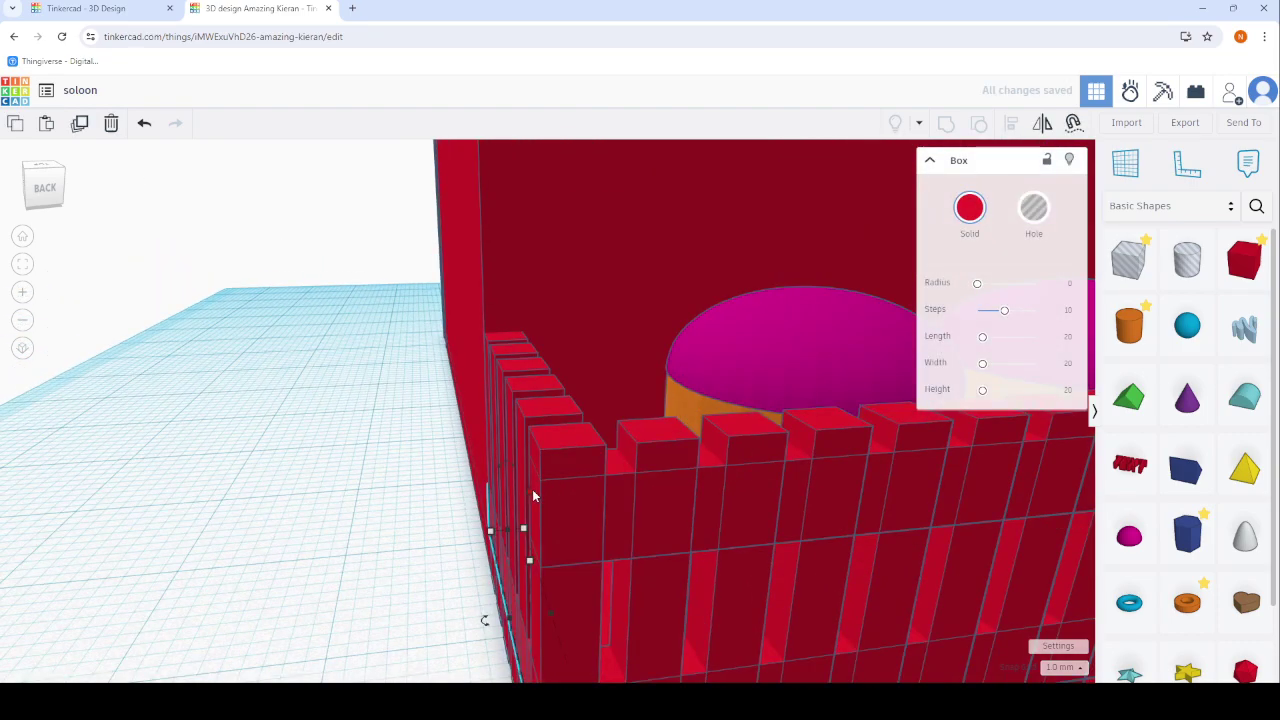
left_click_drag(532, 495, 486, 314)
left_click(314, 484)
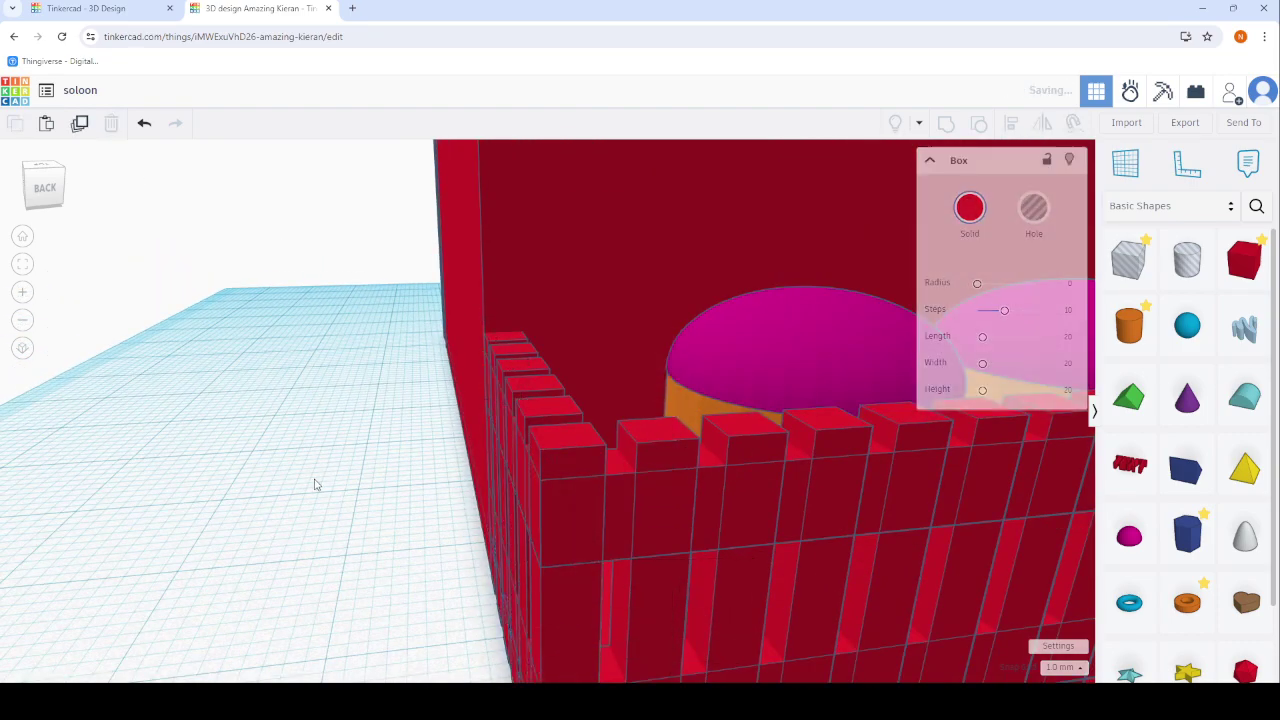
scroll(314, 484, "down", 5)
scroll(523, 523, "down", 2)
mouse_move(523, 523)
right_mouse_down()
mouse_move(87, 436)
mouse_move(106, 463)
mouse_move(457, 471)
mouse_move(548, 453)
right_mouse_up()
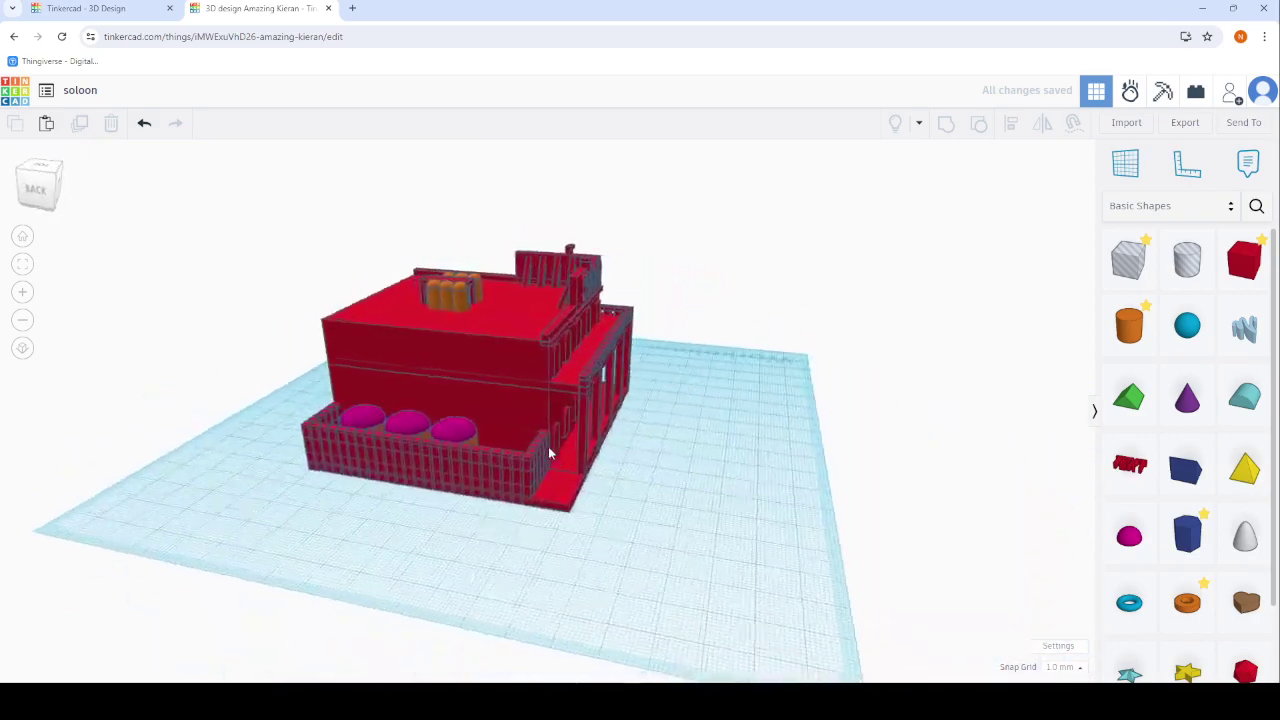
scroll(548, 453, "up", 3)
scroll(457, 443, "up", 2)
scroll(471, 437, "down", 1)
scroll(486, 463, "up", 2)
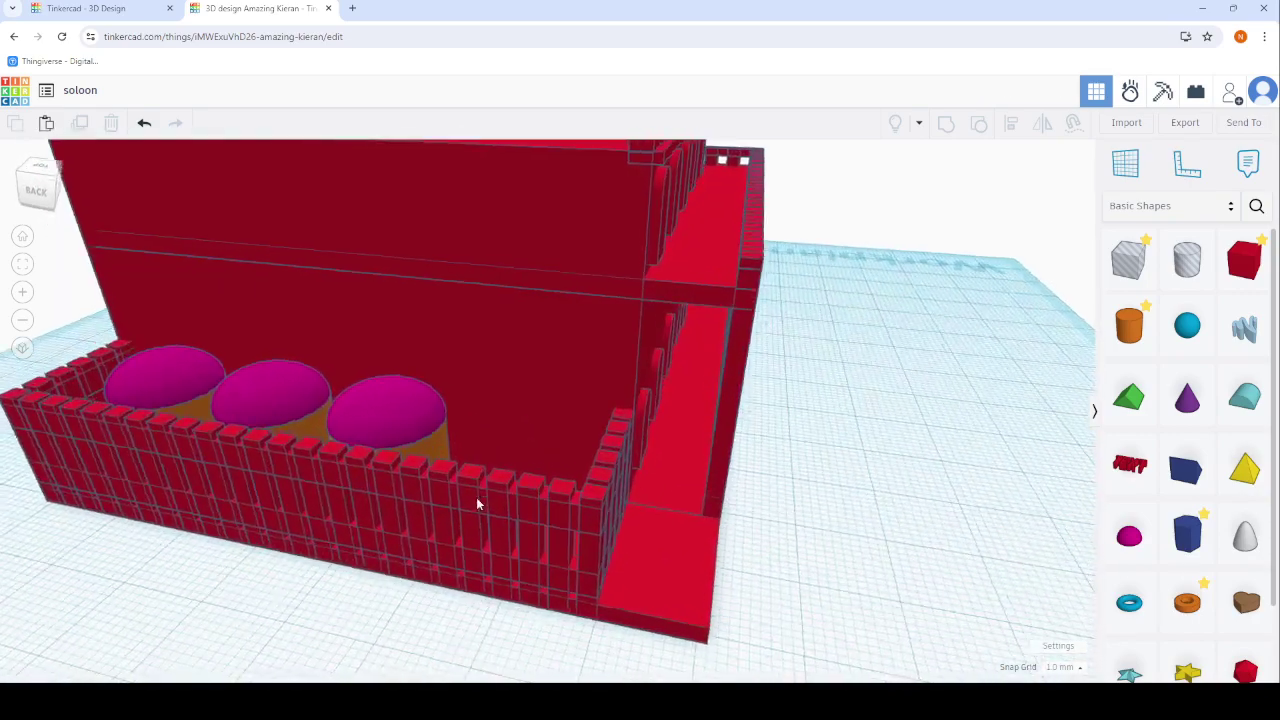
scroll(478, 505, "down", 2)
scroll(623, 463, "down", 2)
scroll(646, 457, "down", 3)
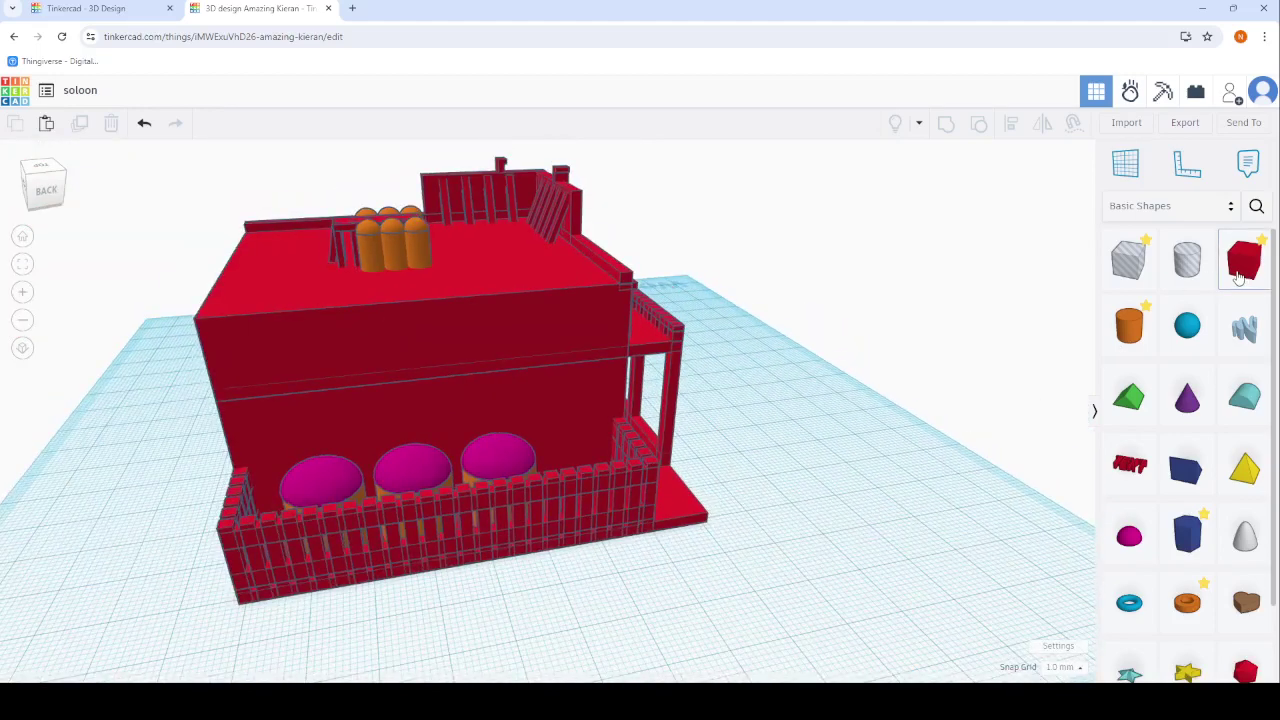
Add a box and reshape it into a thin column behind the fence reaching the roof.
left_click_drag(1238, 277, 783, 614)
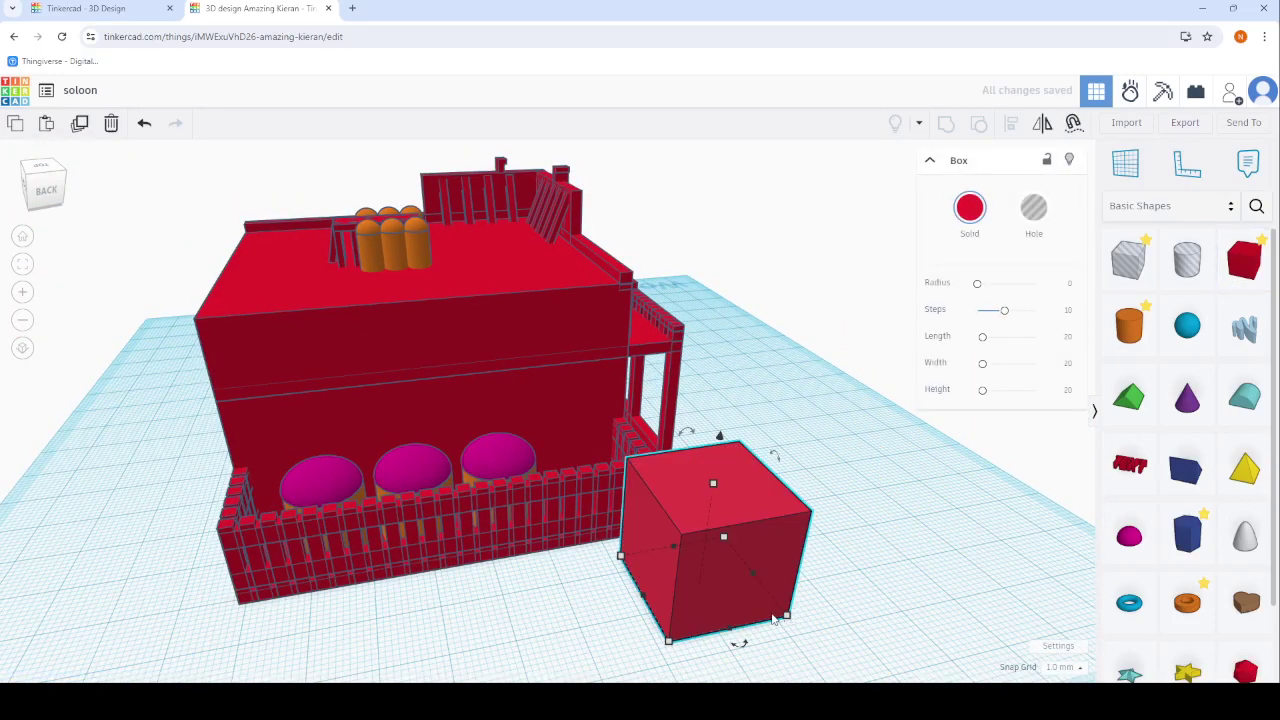
mouse_move(788, 617)
left_mouse_down()
mouse_move(630, 588)
mouse_move(608, 558)
left_mouse_up()
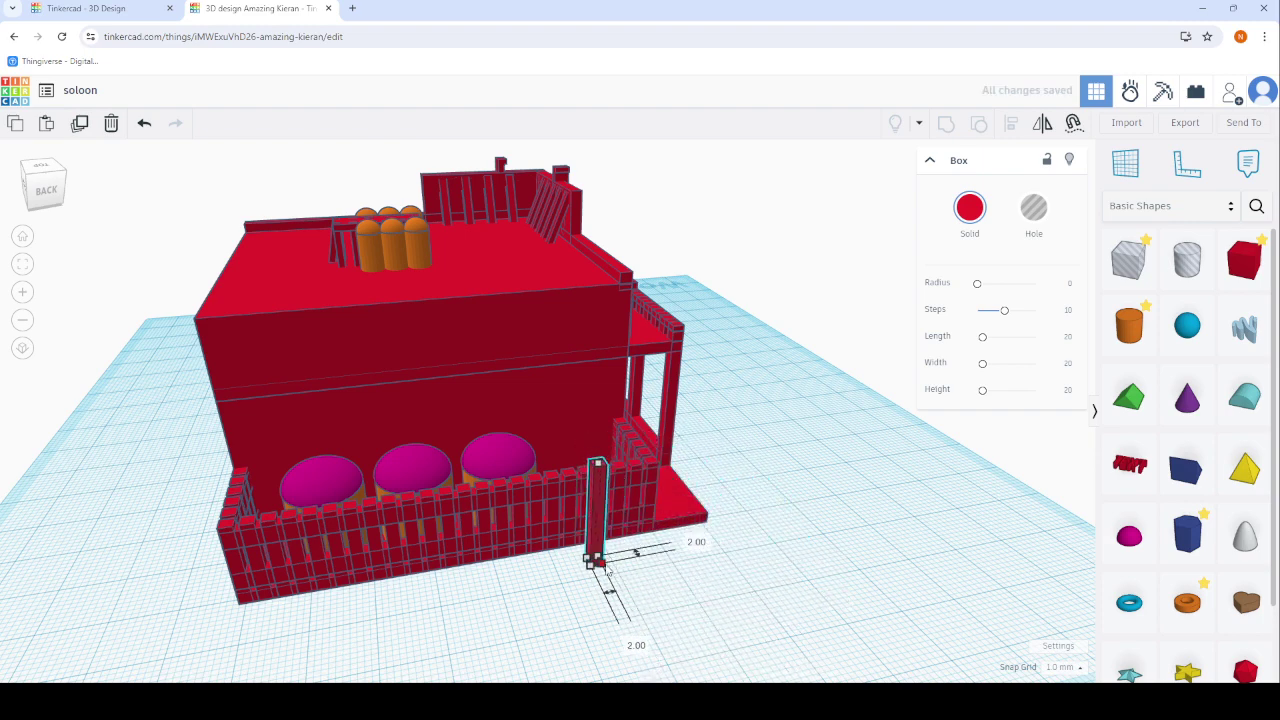
scroll(608, 560, "up", 3)
scroll(600, 600, "up", 3)
scroll(597, 645, "up", 3)
scroll(610, 635, "down", 1)
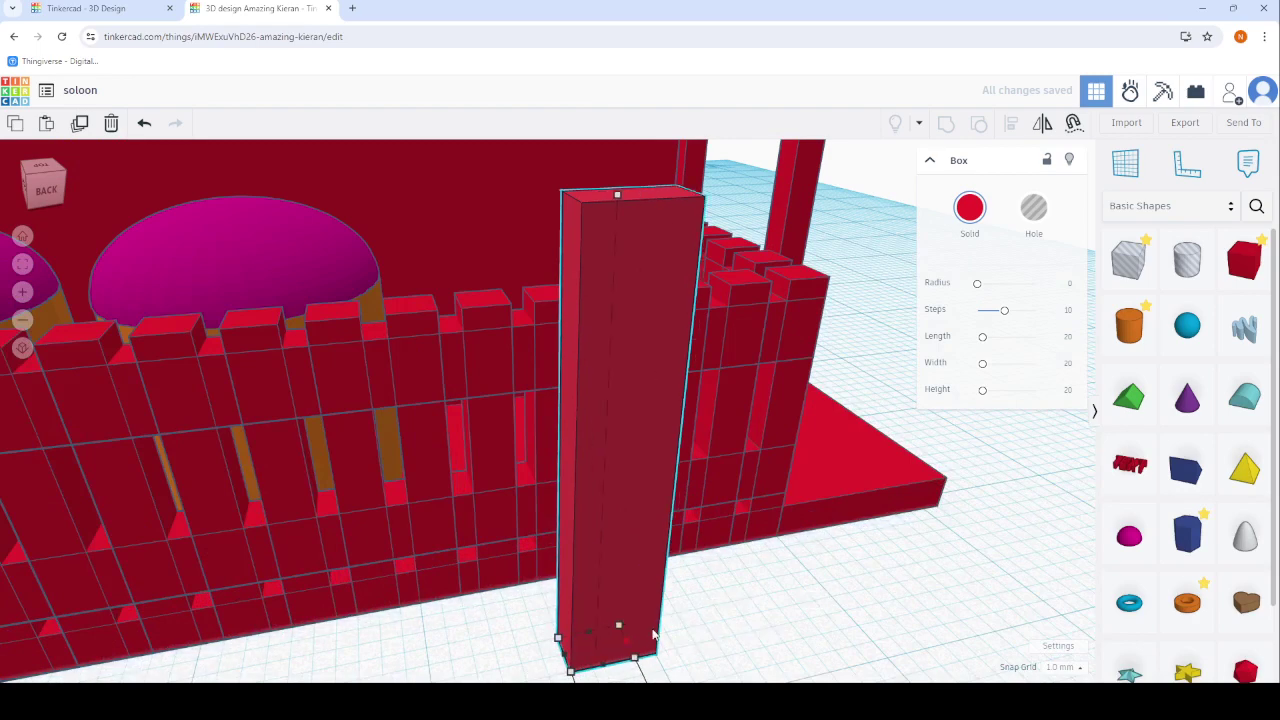
scroll(663, 628, "down", 2)
scroll(665, 628, "down", 2)
left_click_drag(648, 645, 626, 630)
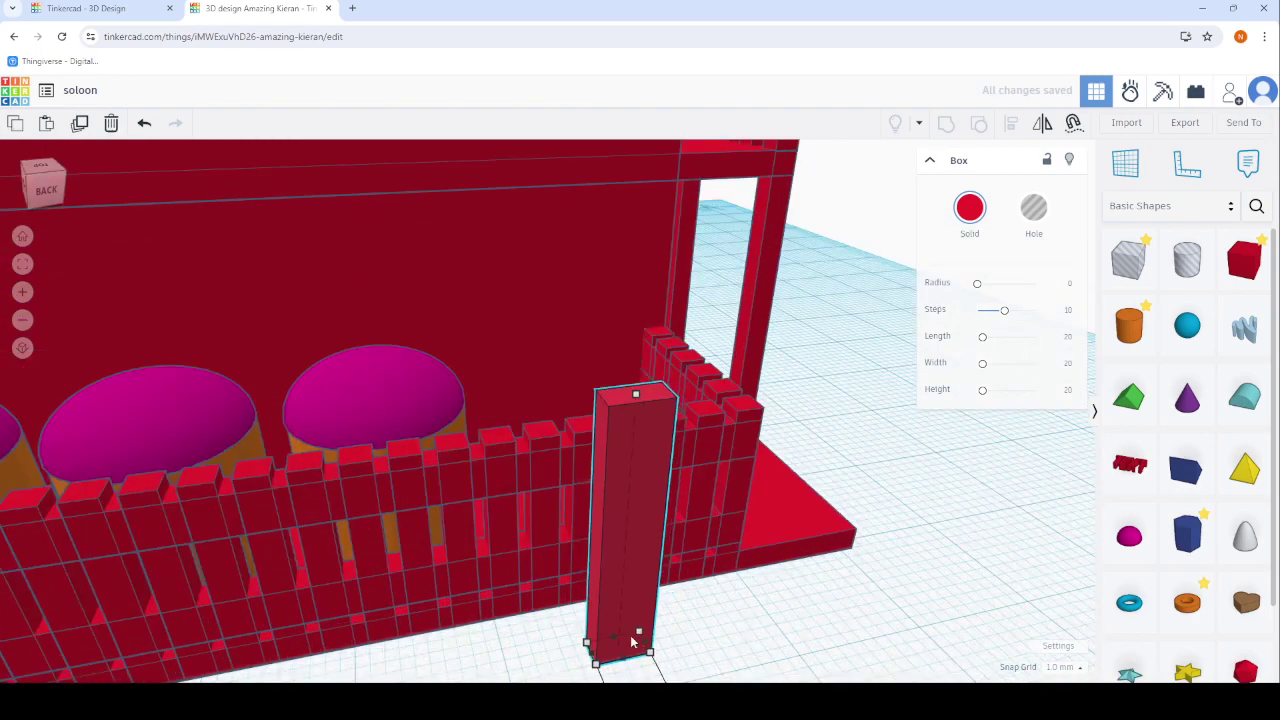
mouse_move(608, 520)
left_mouse_down()
mouse_move(557, 394)
mouse_move(566, 400)
left_mouse_up()
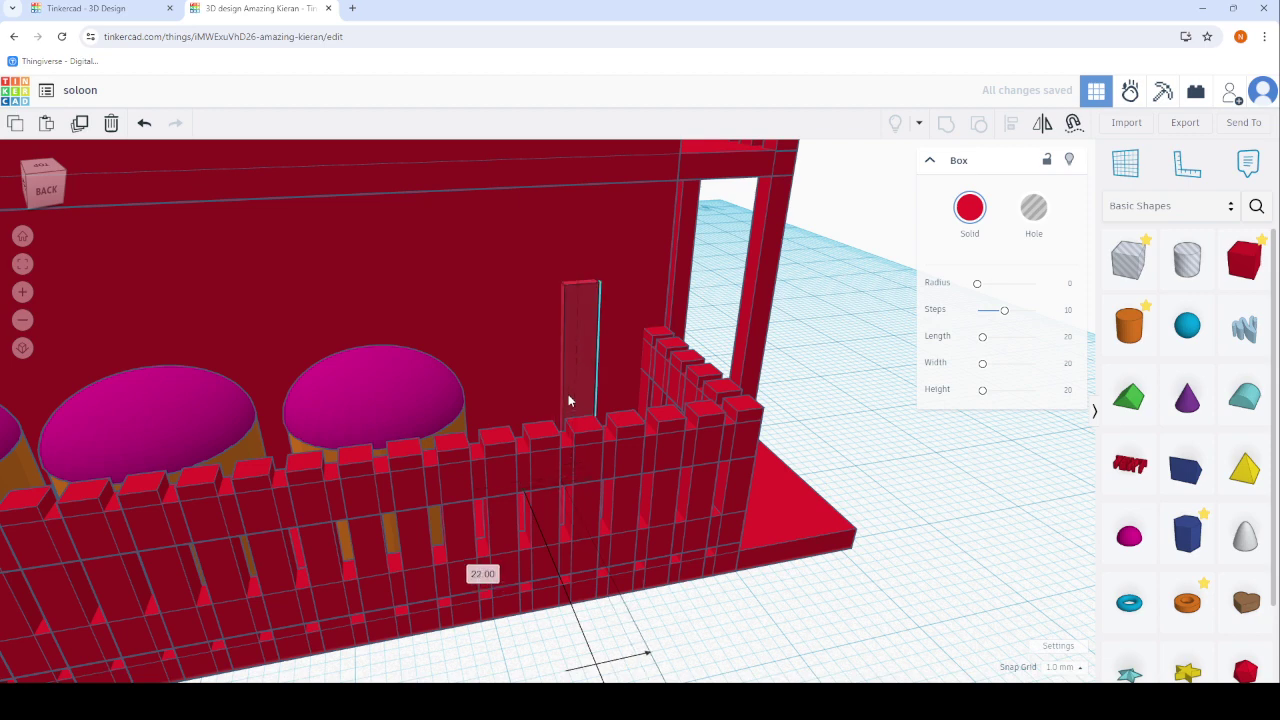
right_click_drag(568, 394, 597, 493)
left_click_drag(593, 457, 560, 328)
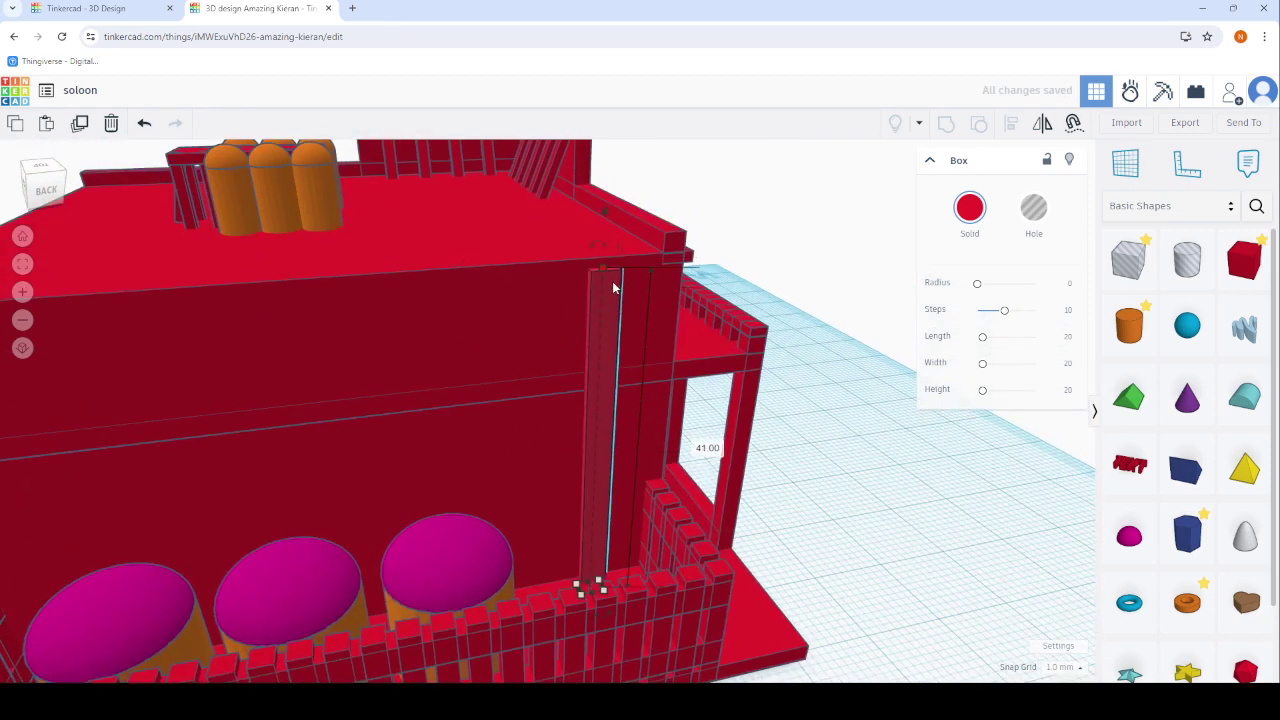
scroll(594, 263, "up", 2)
scroll(598, 451, "down", 3)
scroll(602, 586, "up", 3)
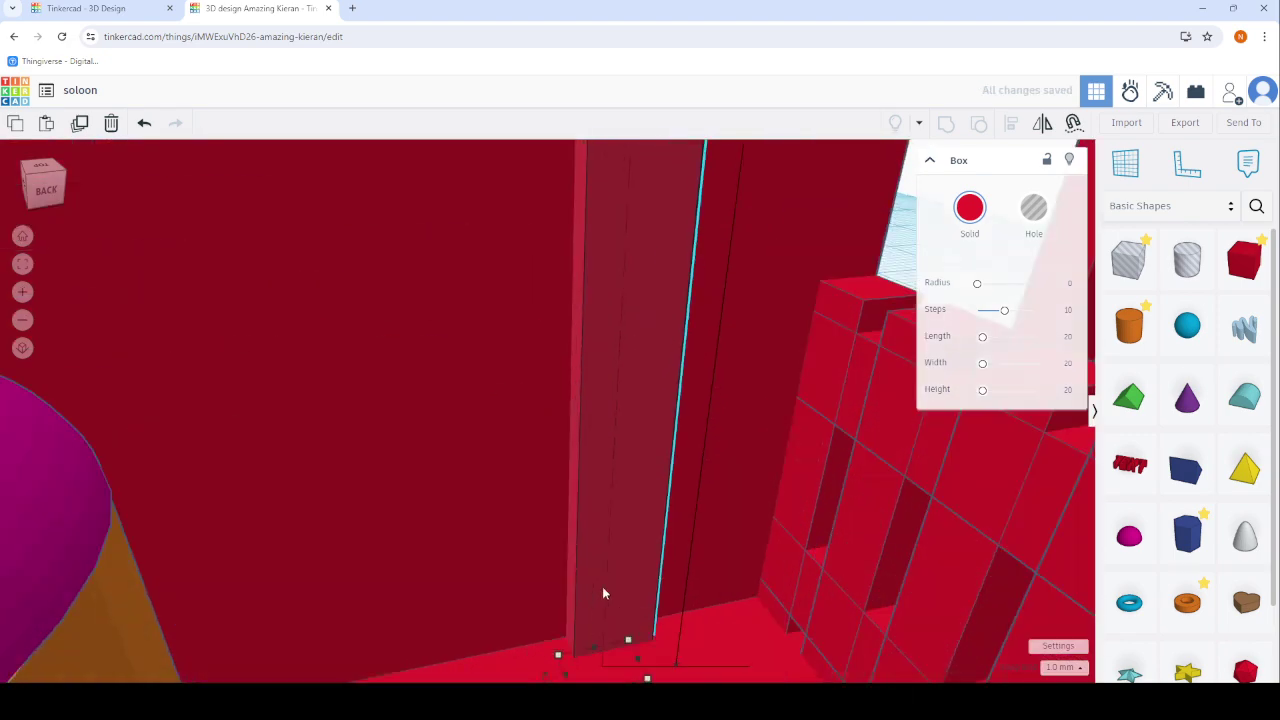
scroll(615, 640, "up", 2)
left_click_drag(570, 679, 628, 678)
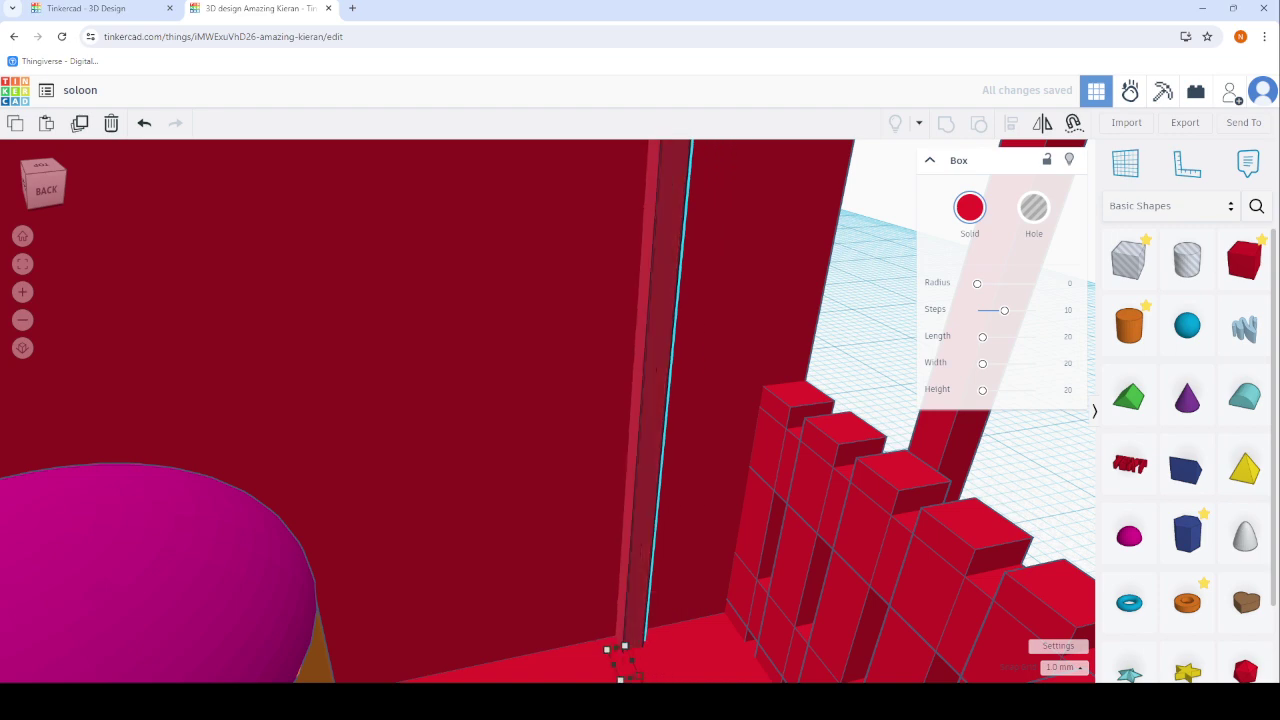
Duplicate the thin column and shift the copy left as a second rail.
left_click(82, 122)
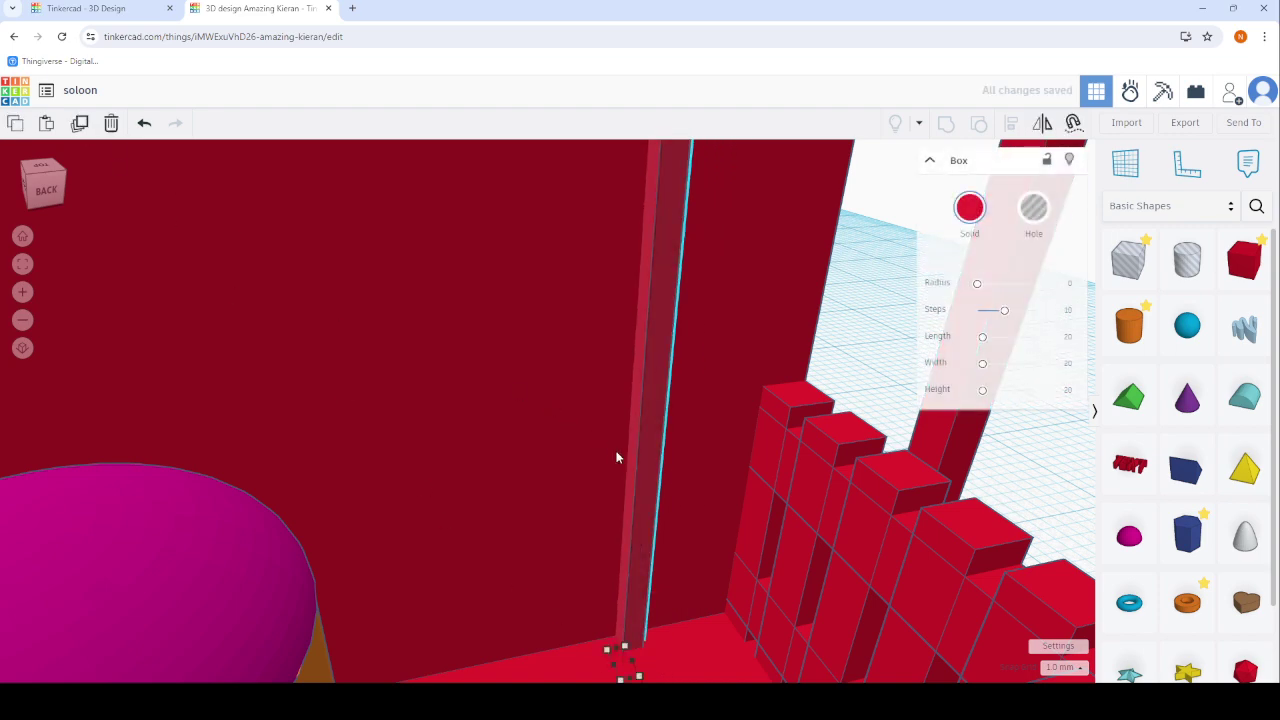
left_click_drag(646, 467, 556, 480)
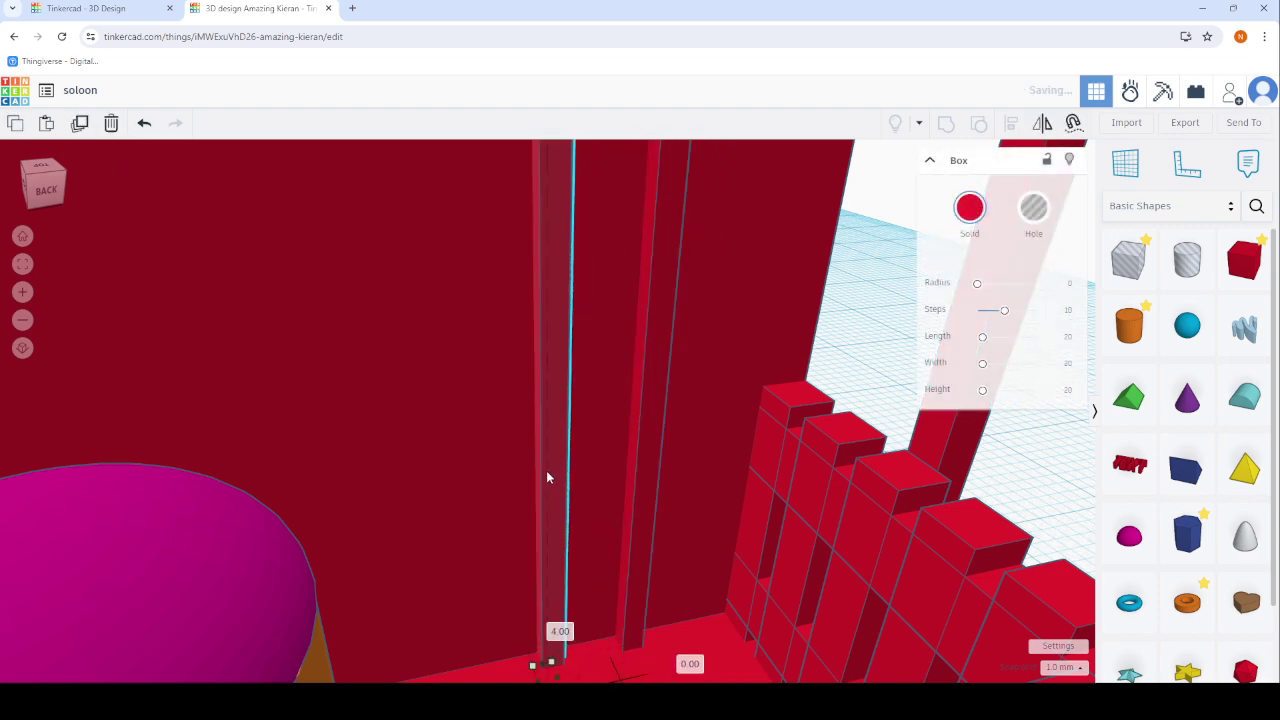
scroll(604, 488, "down", 3)
scroll(650, 474, "up", 2)
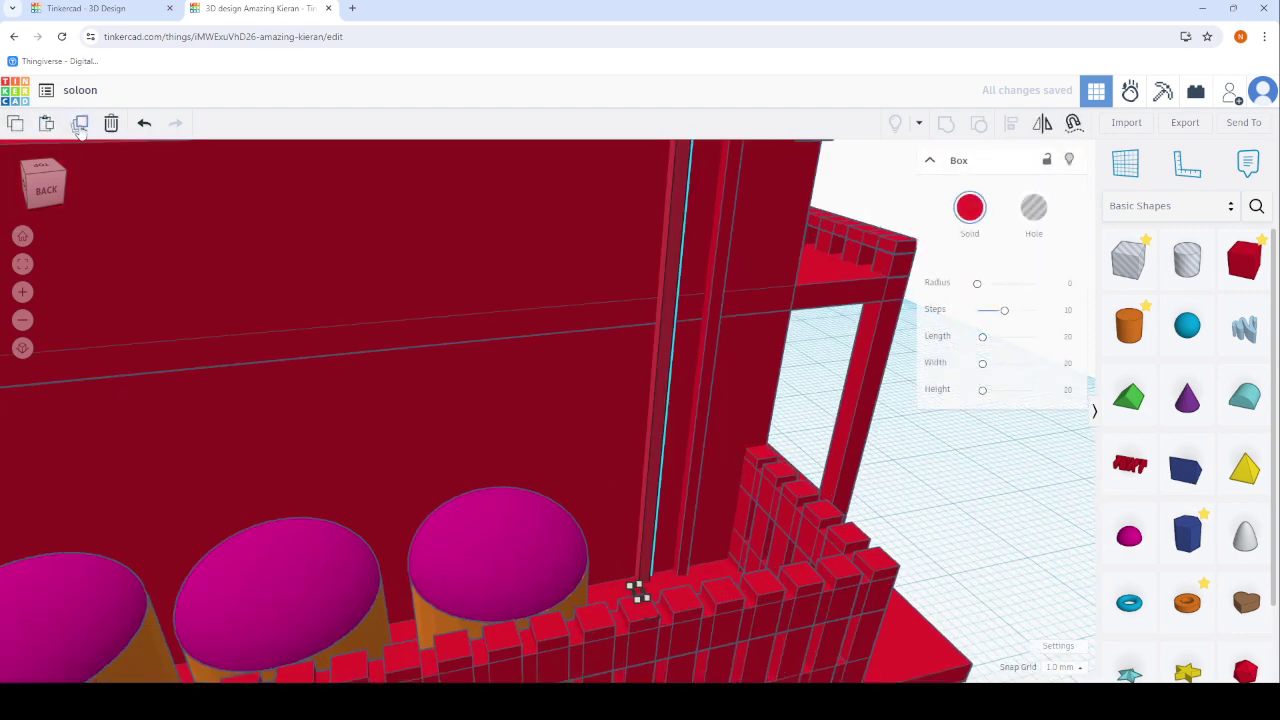
scroll(694, 378, "down", 2)
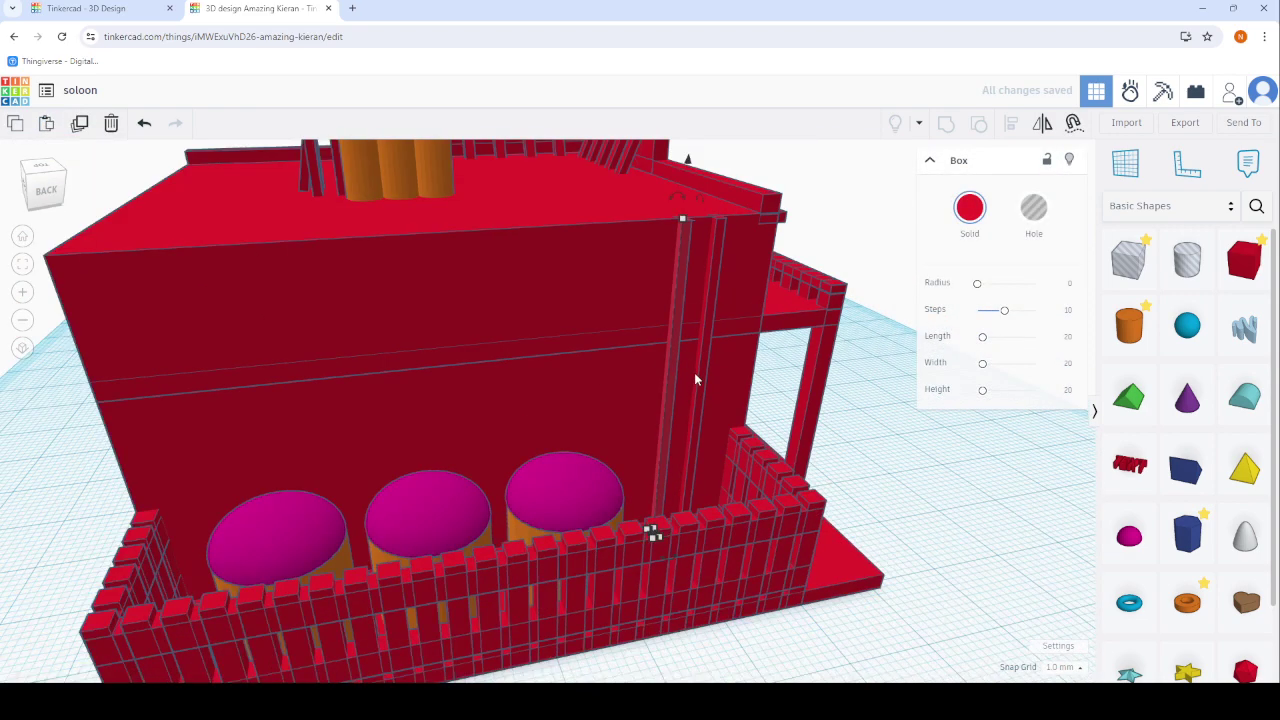
Lower a column's height to 14 and shorten it into a small block.
left_click_drag(676, 223, 670, 450)
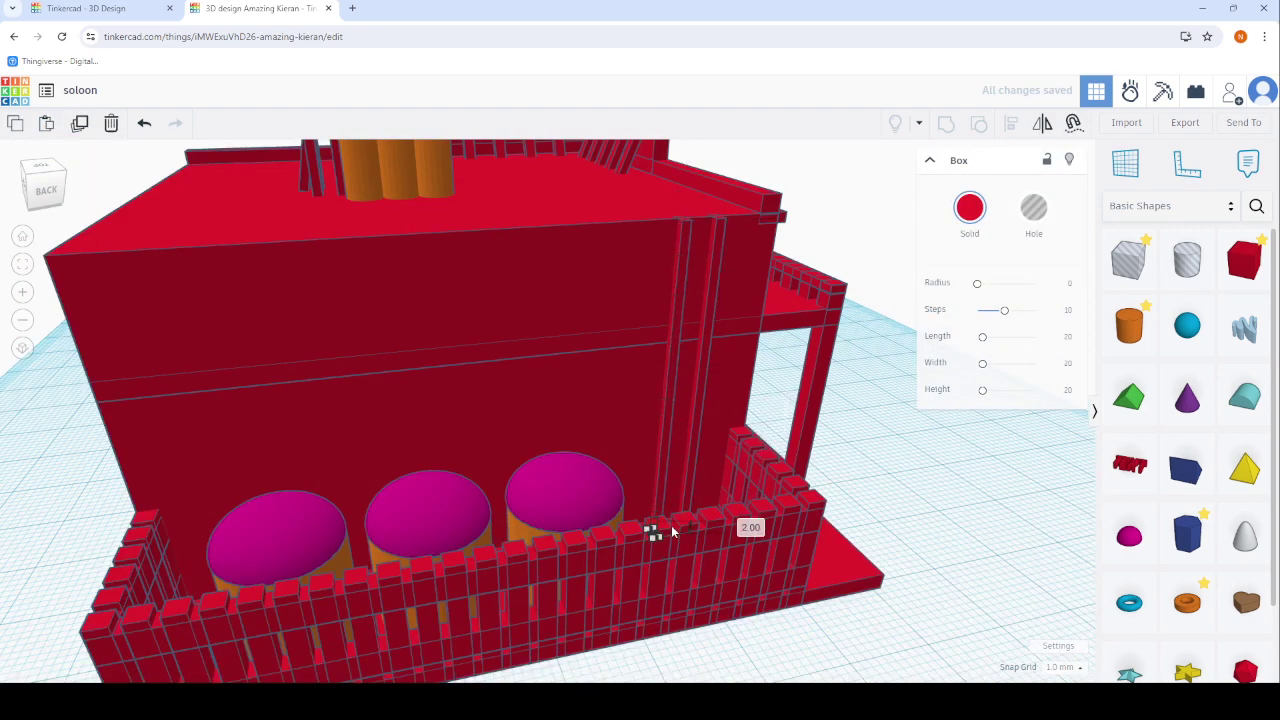
scroll(672, 532, "up", 3)
scroll(680, 534, "up", 3)
scroll(654, 500, "up", 2)
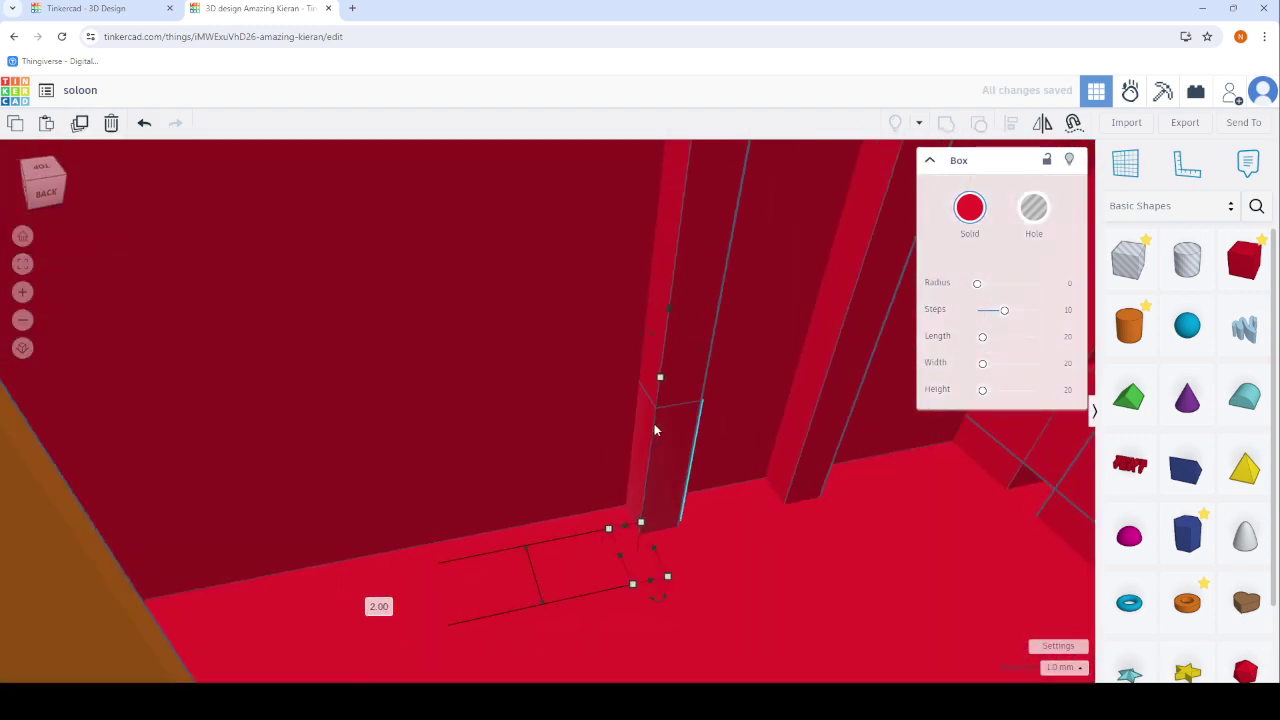
mouse_move(660, 377)
left_mouse_down()
mouse_move(680, 489)
mouse_move(671, 318)
left_mouse_up()
Slide the small block to the base of the rail and stretch it across to the other rail.
scroll(671, 318, "down", 1)
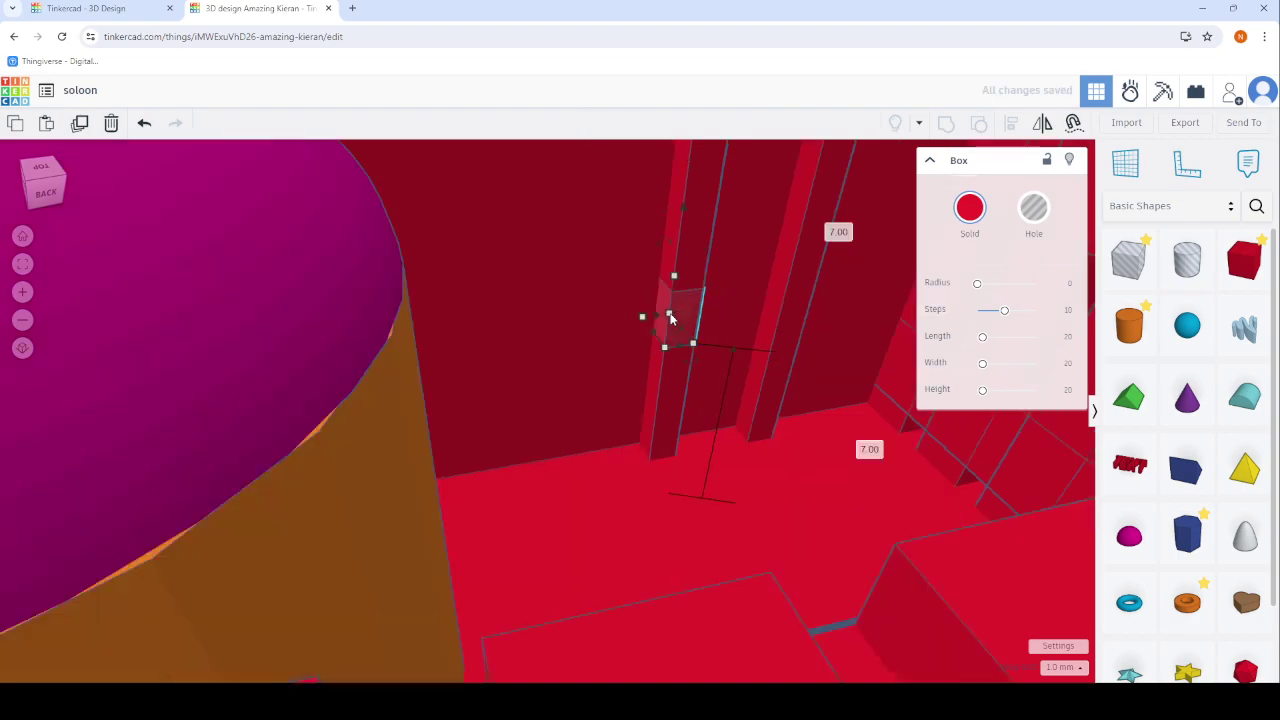
scroll(671, 318, "down", 5)
mouse_move(751, 463)
right_mouse_down()
mouse_move(729, 366)
mouse_move(725, 442)
right_mouse_up()
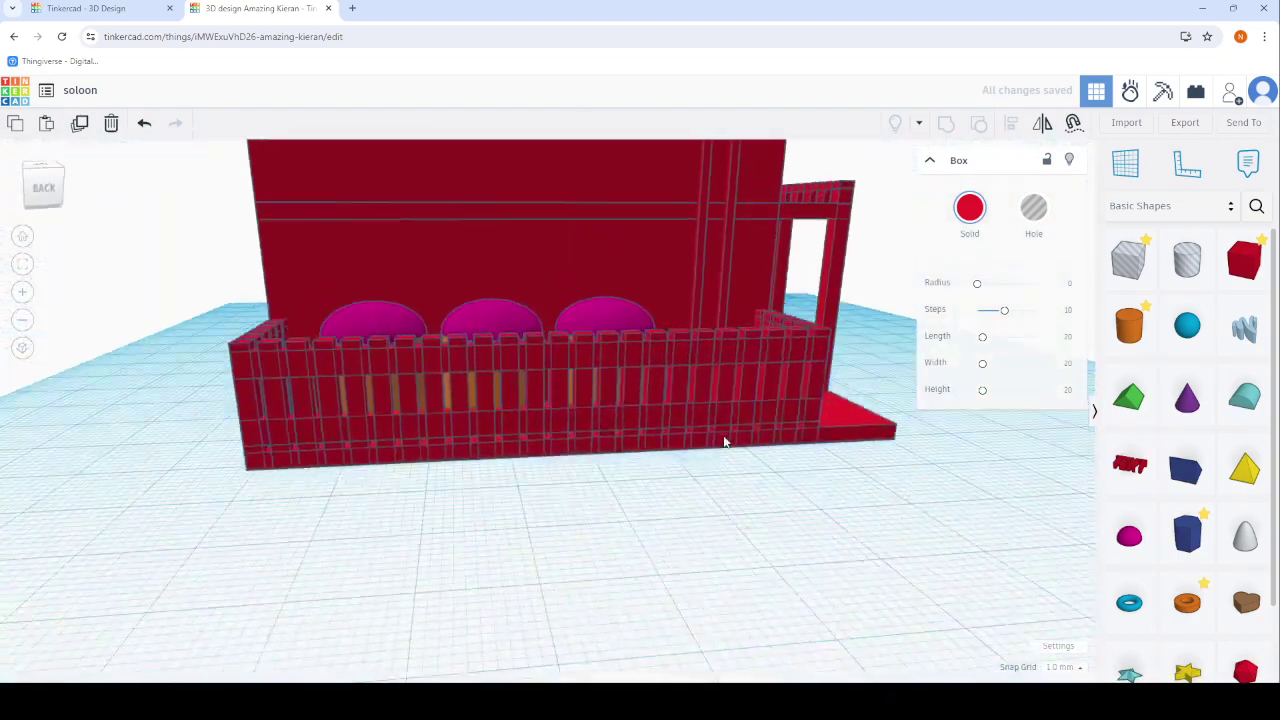
scroll(725, 442, "up", 4)
scroll(560, 503, "up", 3)
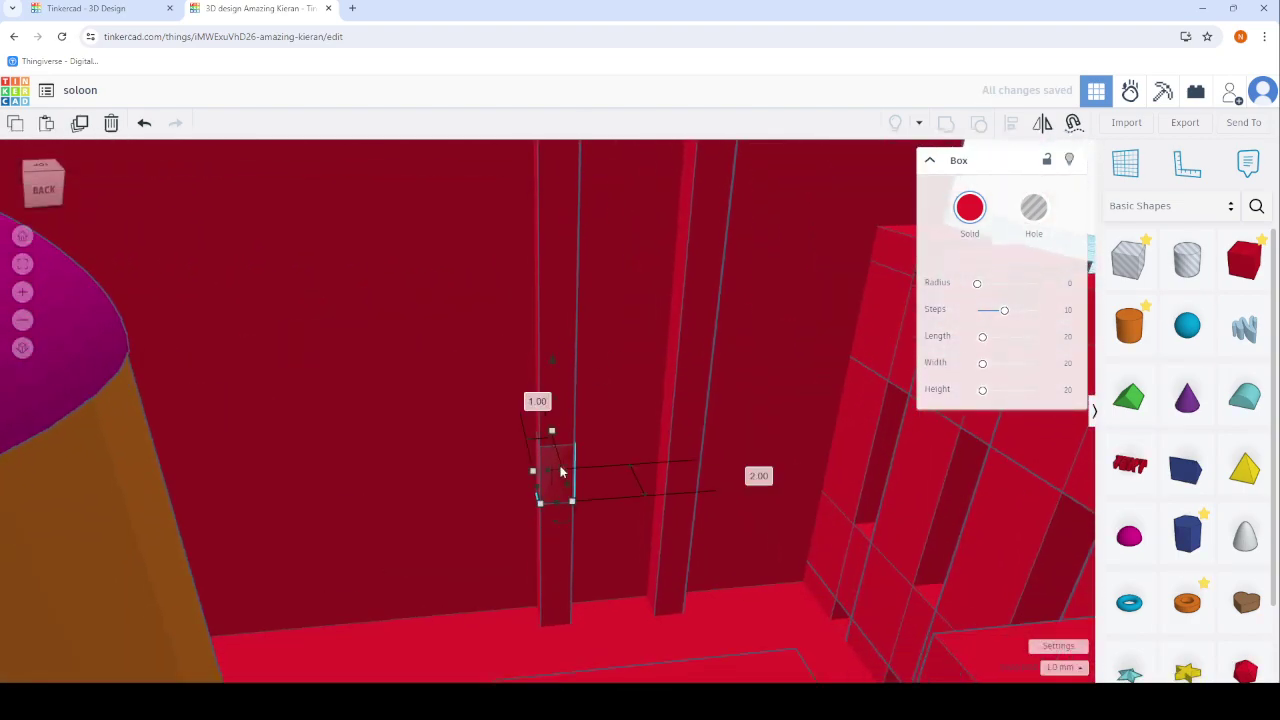
left_click_drag(552, 440, 565, 600)
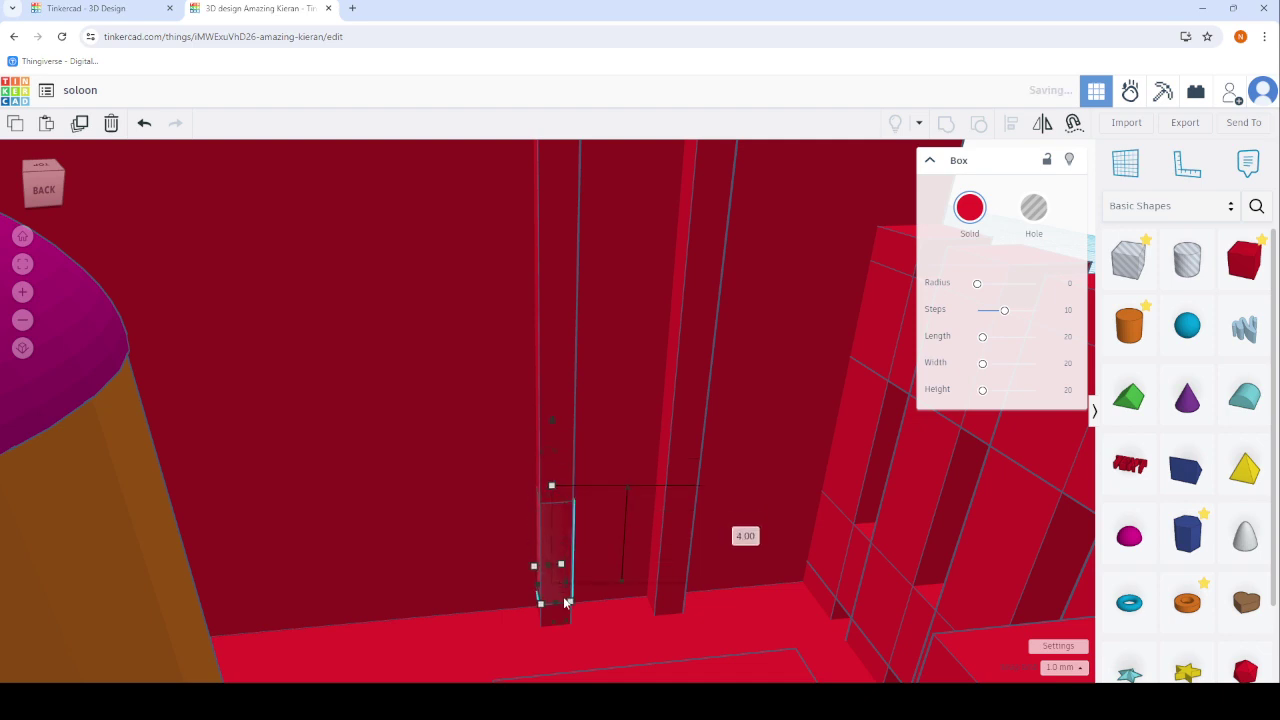
left_click_drag(547, 427, 552, 547)
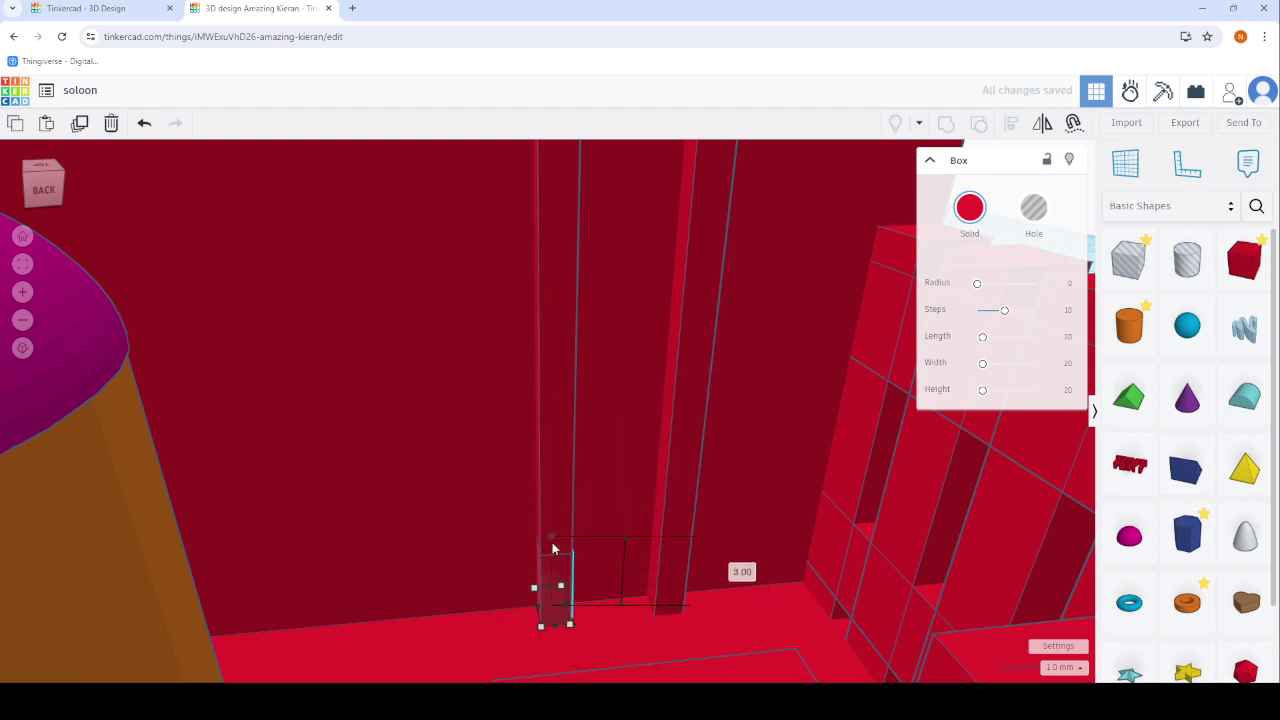
left_click_drag(567, 607, 656, 607)
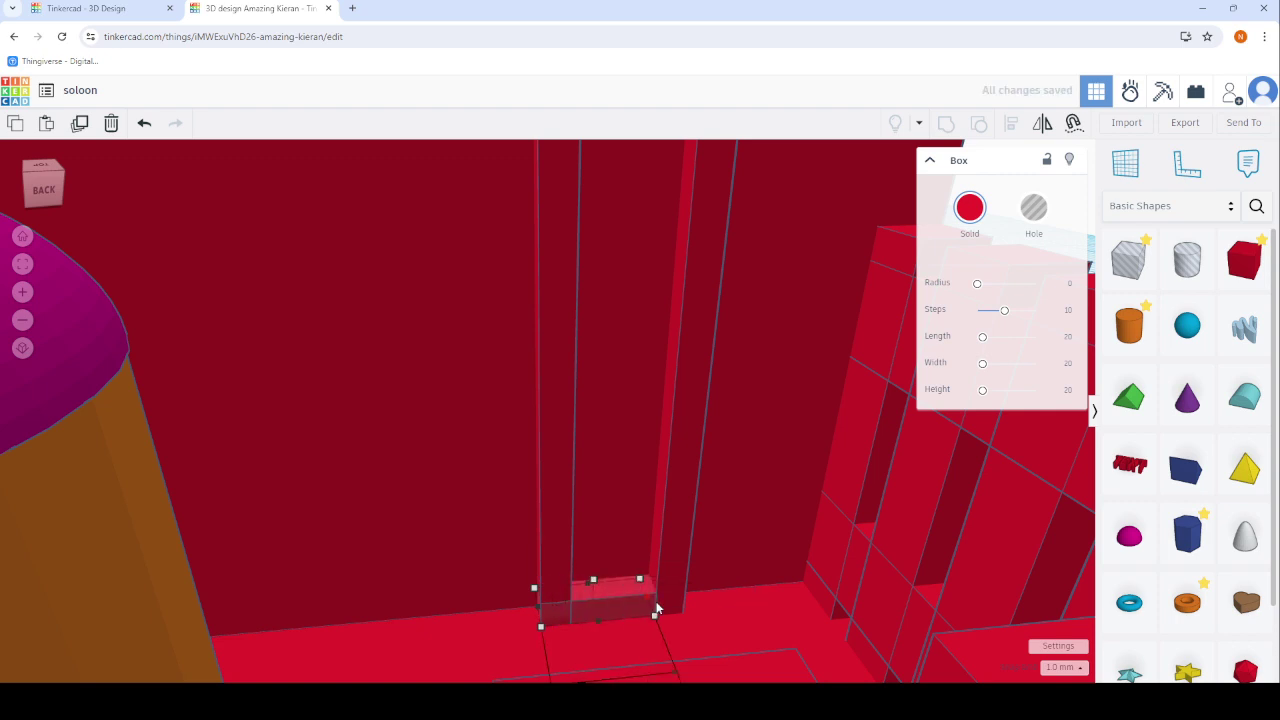
Paste a copy of the bottom rung and move it up the wall as a second rung.
left_click(85, 122)
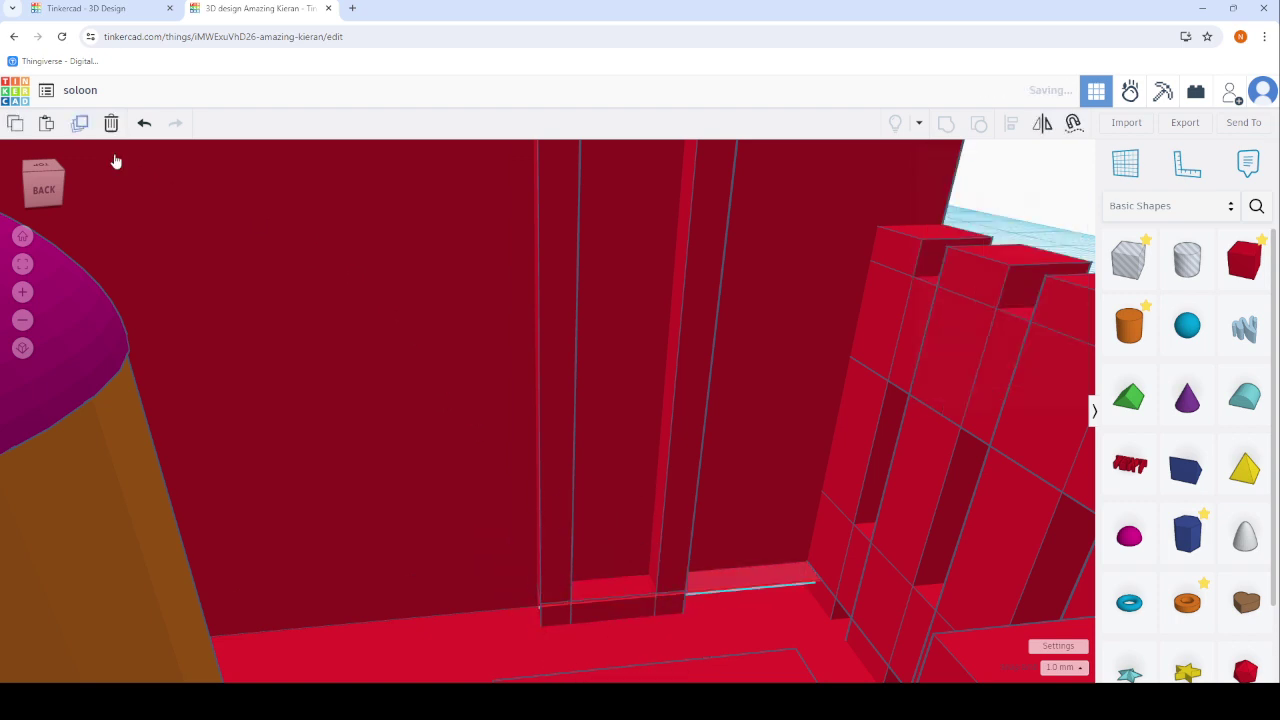
key("ctrl+z")
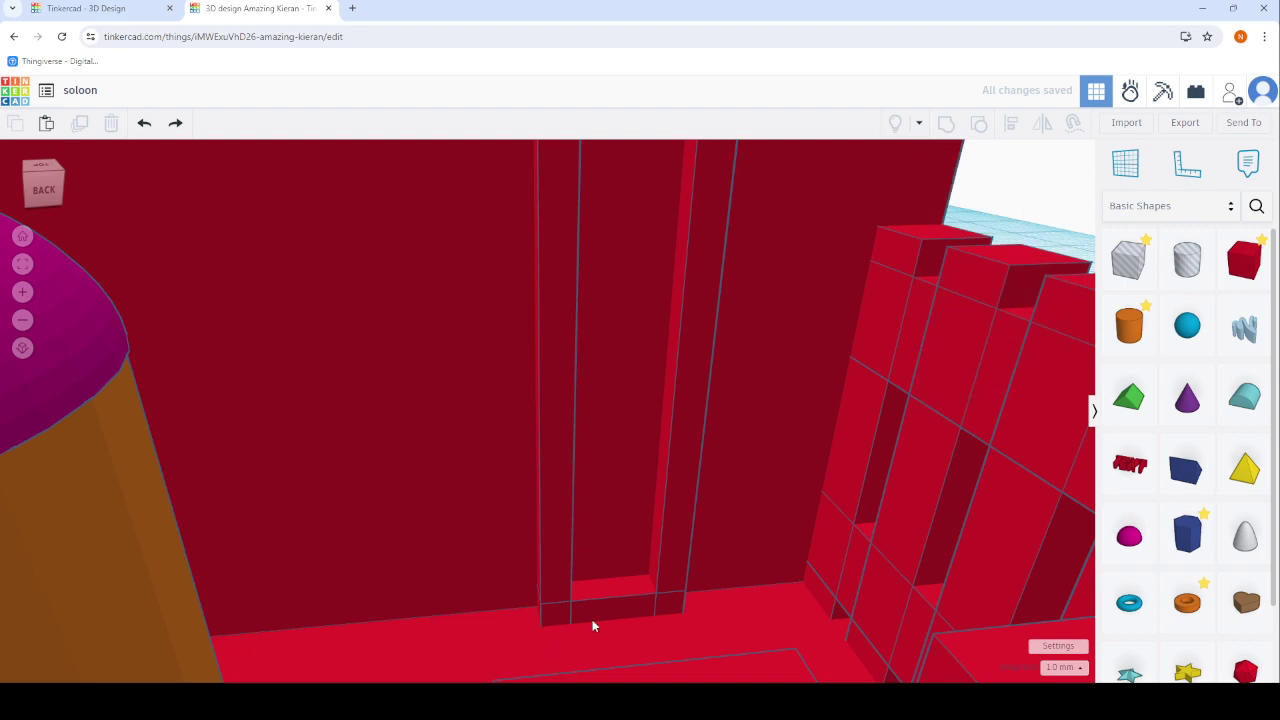
left_click(627, 602)
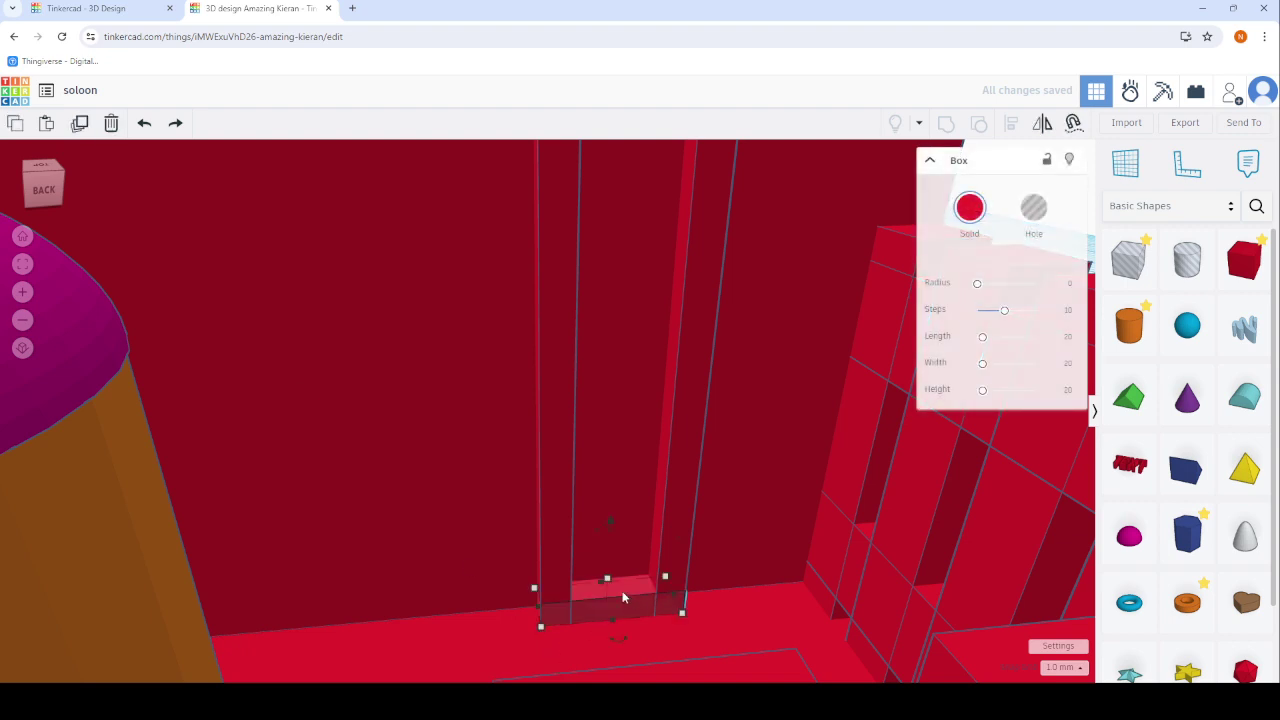
left_click(48, 124)
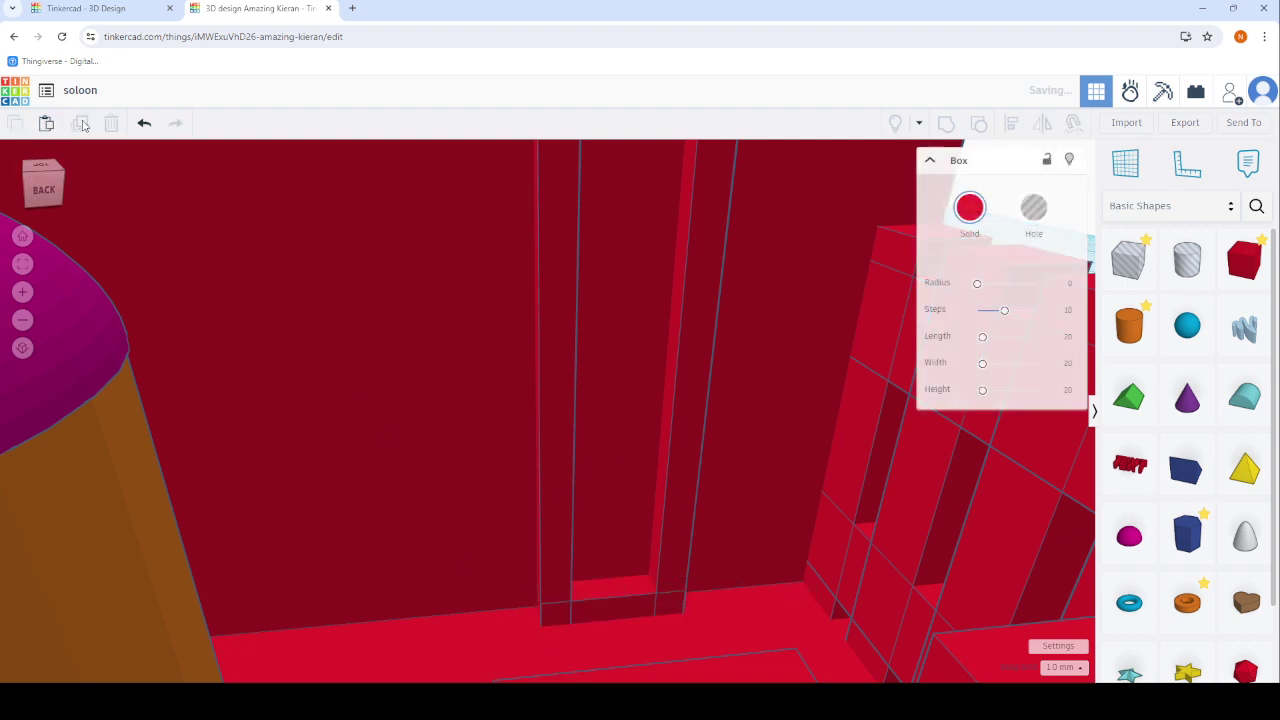
left_click_drag(612, 527, 606, 470)
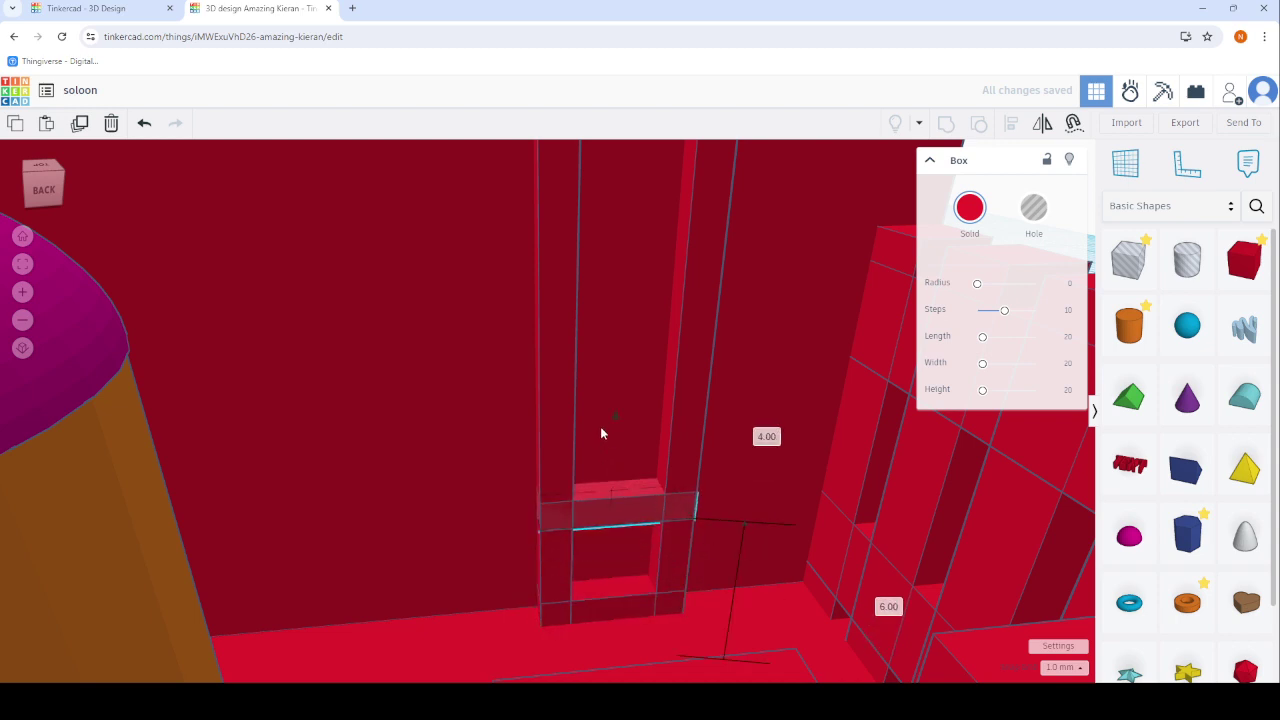
left_click(79, 127)
left_click(79, 127)
left_click(79, 127)
left_click(79, 127)
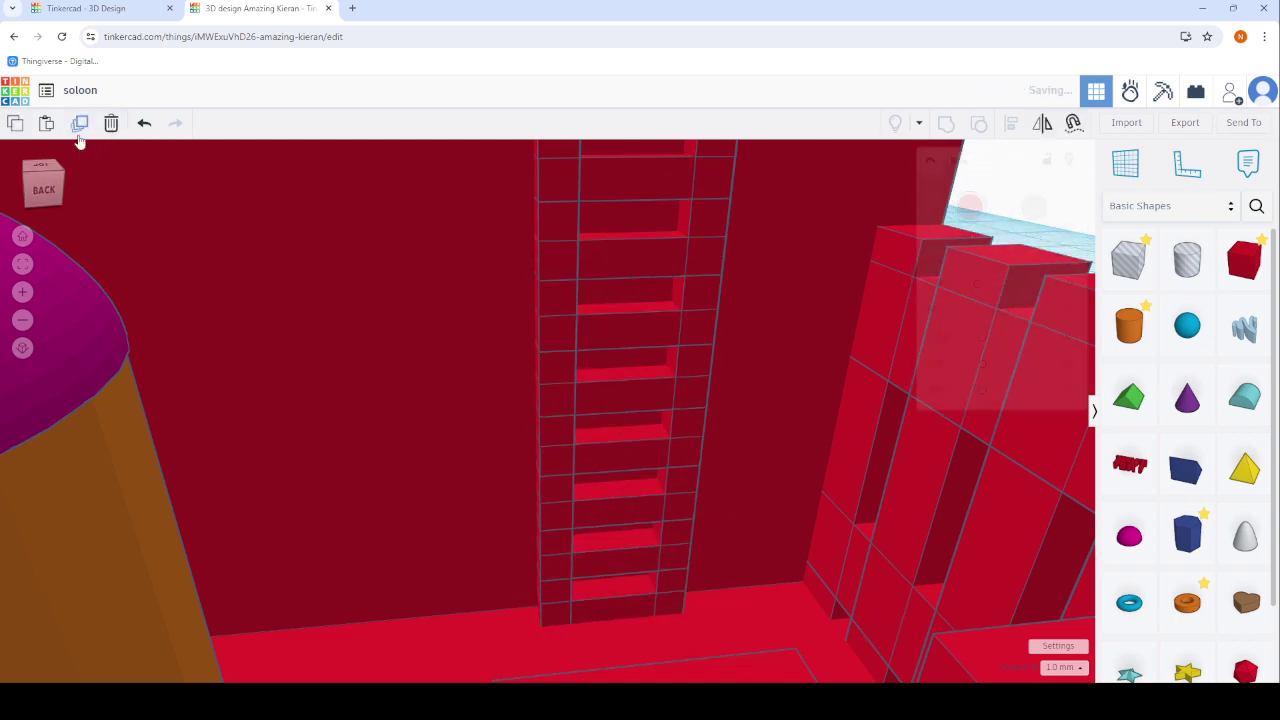
scroll(551, 563, "down", 5)
scroll(458, 420, "down", 4)
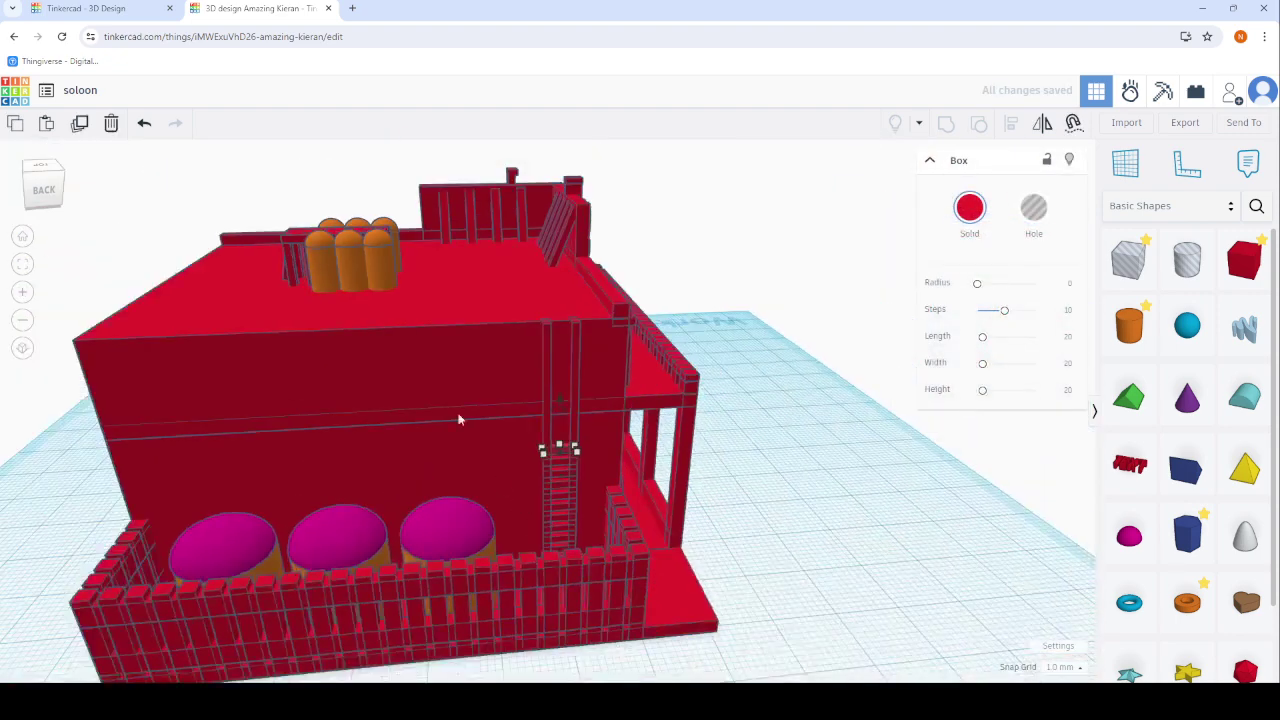
left_click(80, 124)
left_click(80, 124)
left_click(80, 124)
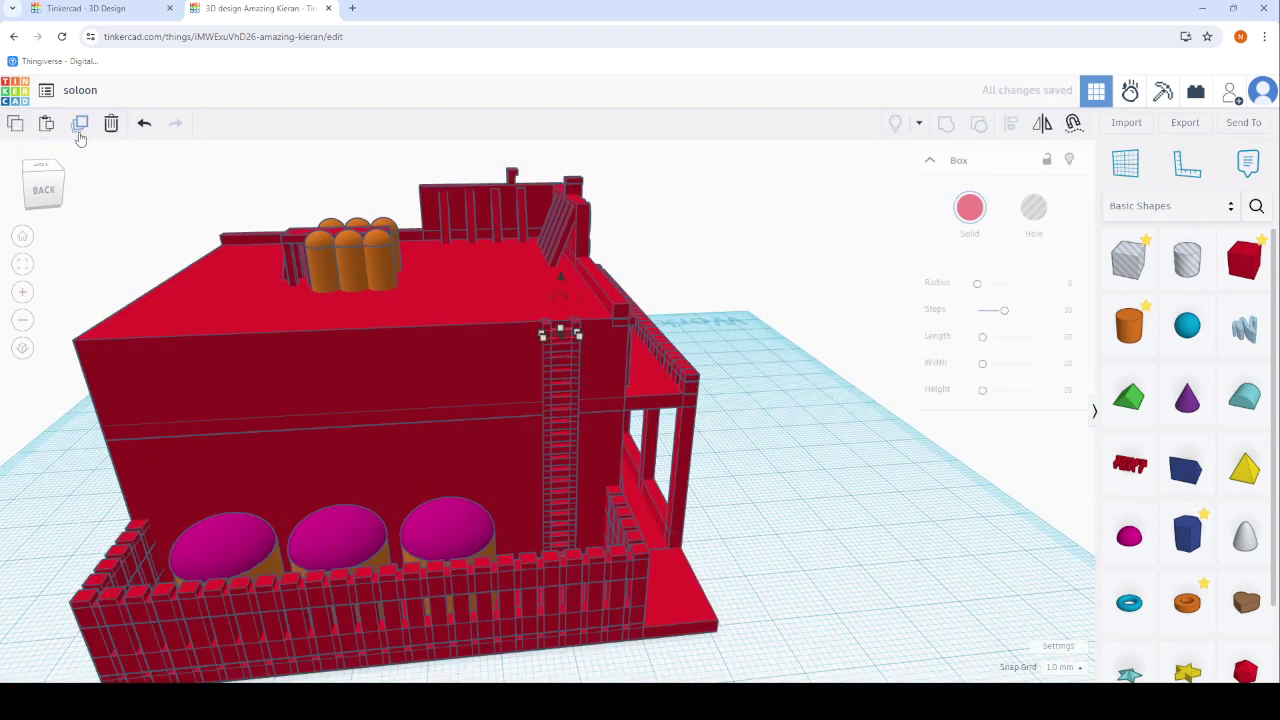
left_click(80, 124)
scroll(349, 200, "up", 3)
scroll(713, 343, "up", 2)
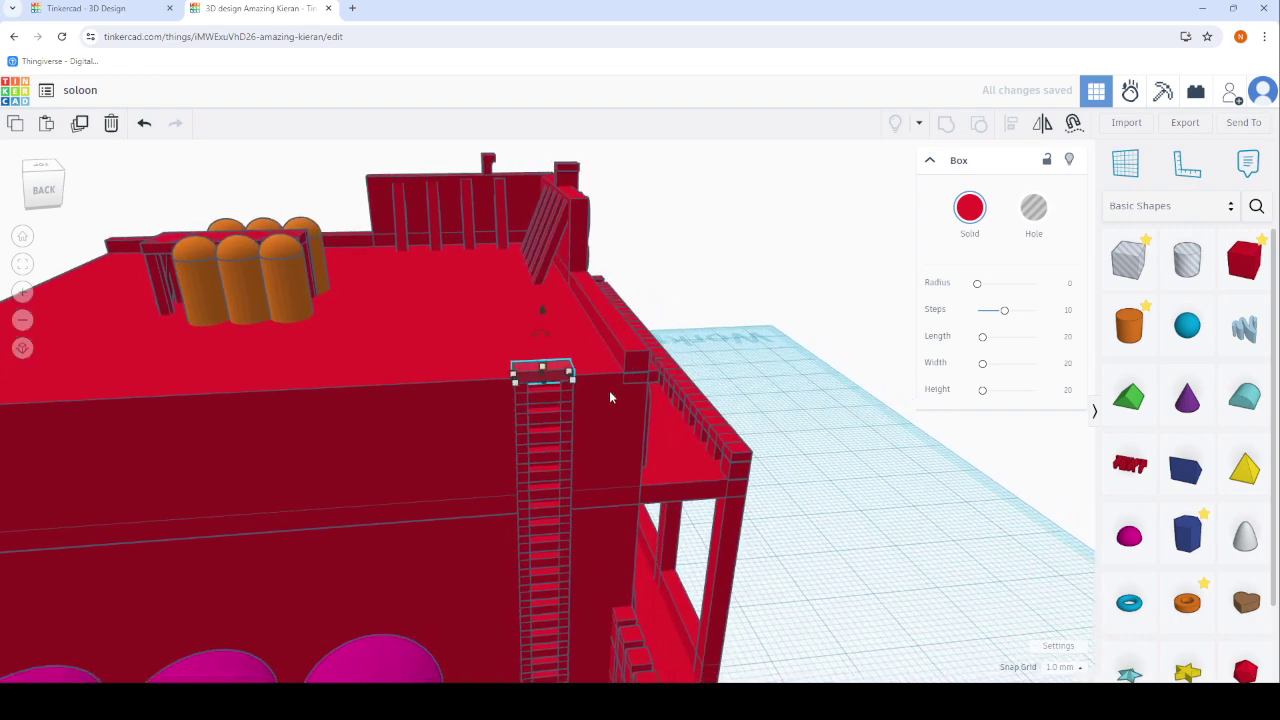
scroll(609, 390, "up", 2)
scroll(540, 355, "up", 1)
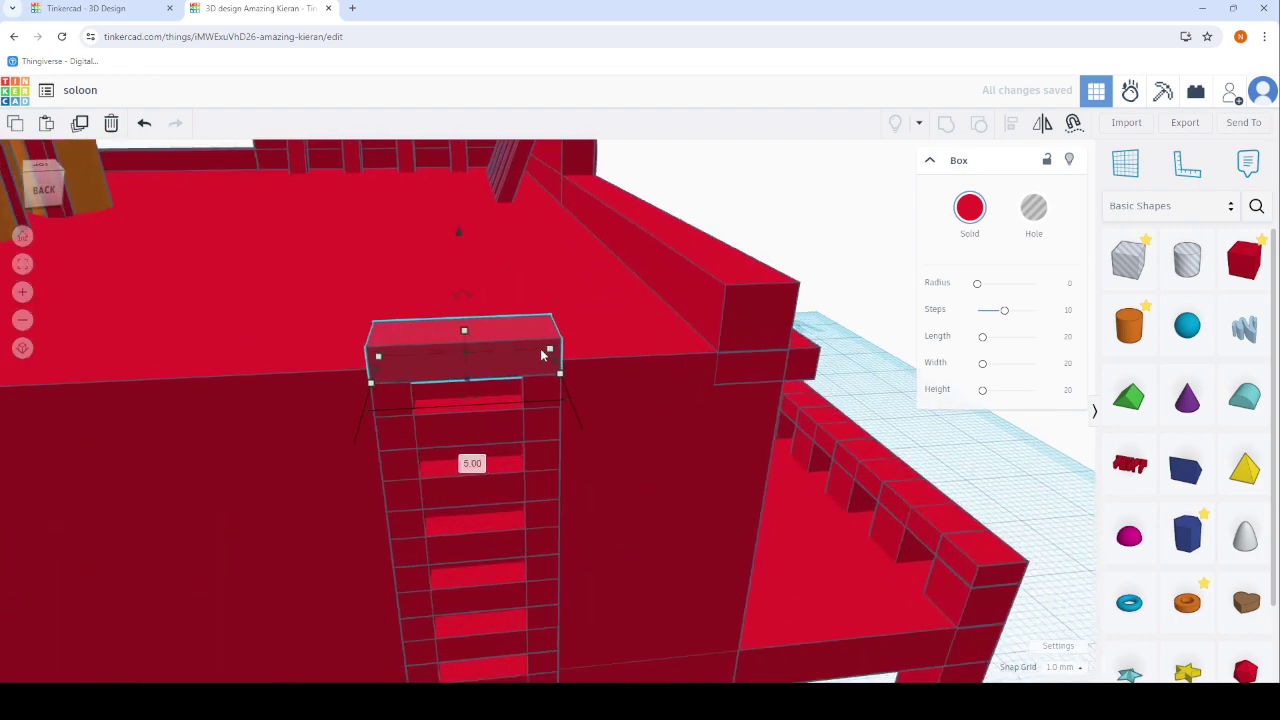
key("Escape")
scroll(622, 442, "down", 5)
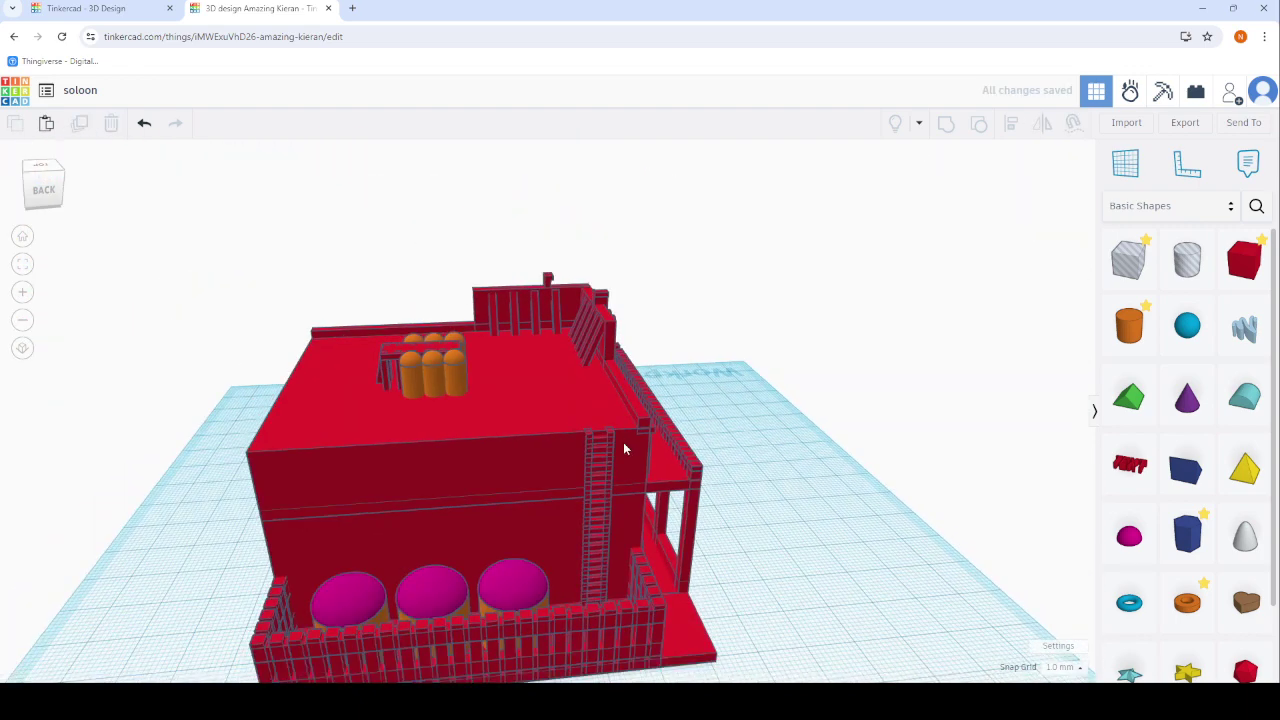
mouse_move(828, 530)
right_mouse_down()
mouse_move(575, 519)
mouse_move(536, 384)
right_mouse_up()
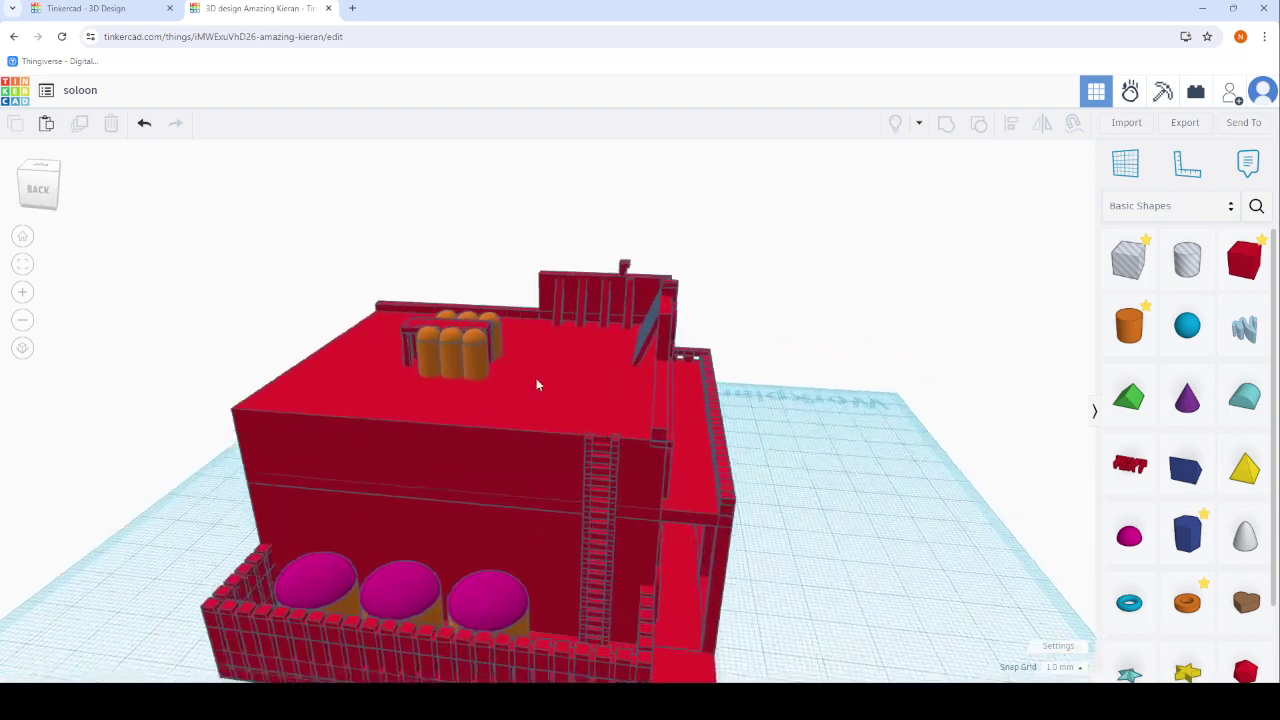
scroll(560, 430, "up", 2)
scroll(593, 493, "up", 2)
scroll(583, 540, "down", 4)
scroll(570, 640, "up", 2)
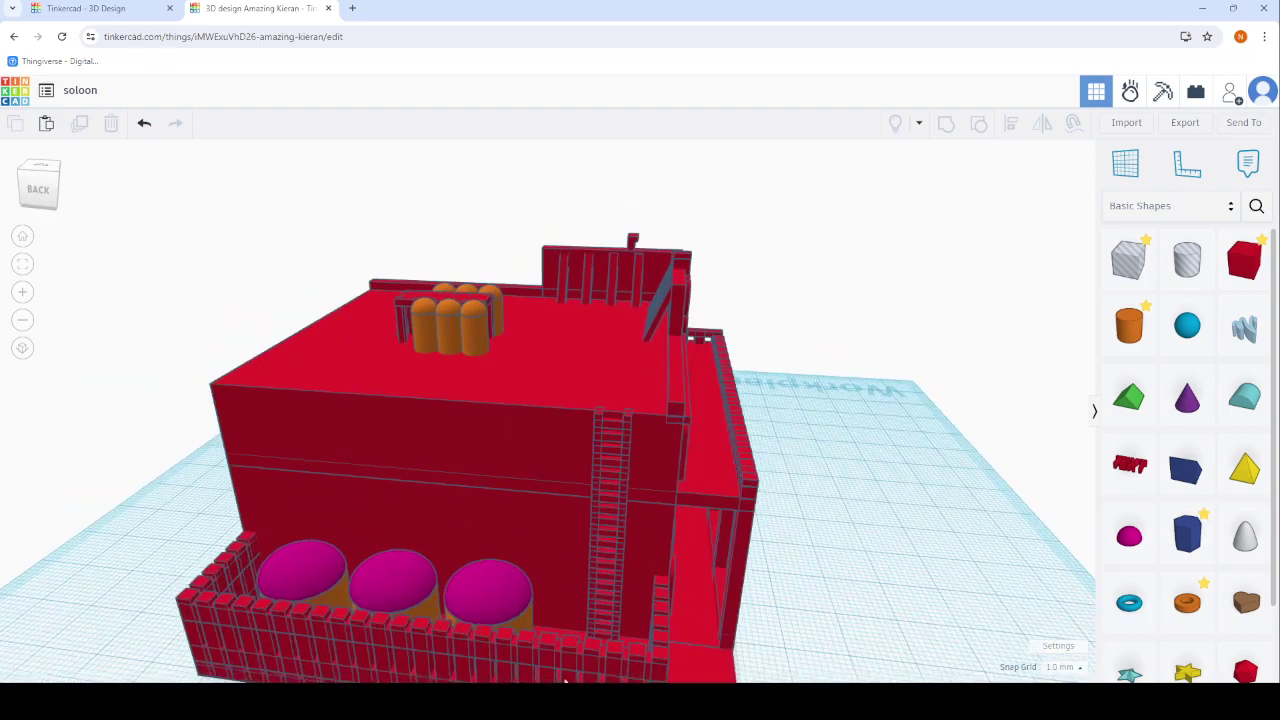
scroll(565, 660, "up", 2)
right_click_drag(564, 606, 555, 622)
scroll(570, 620, "up", 4)
scroll(555, 605, "up", 2)
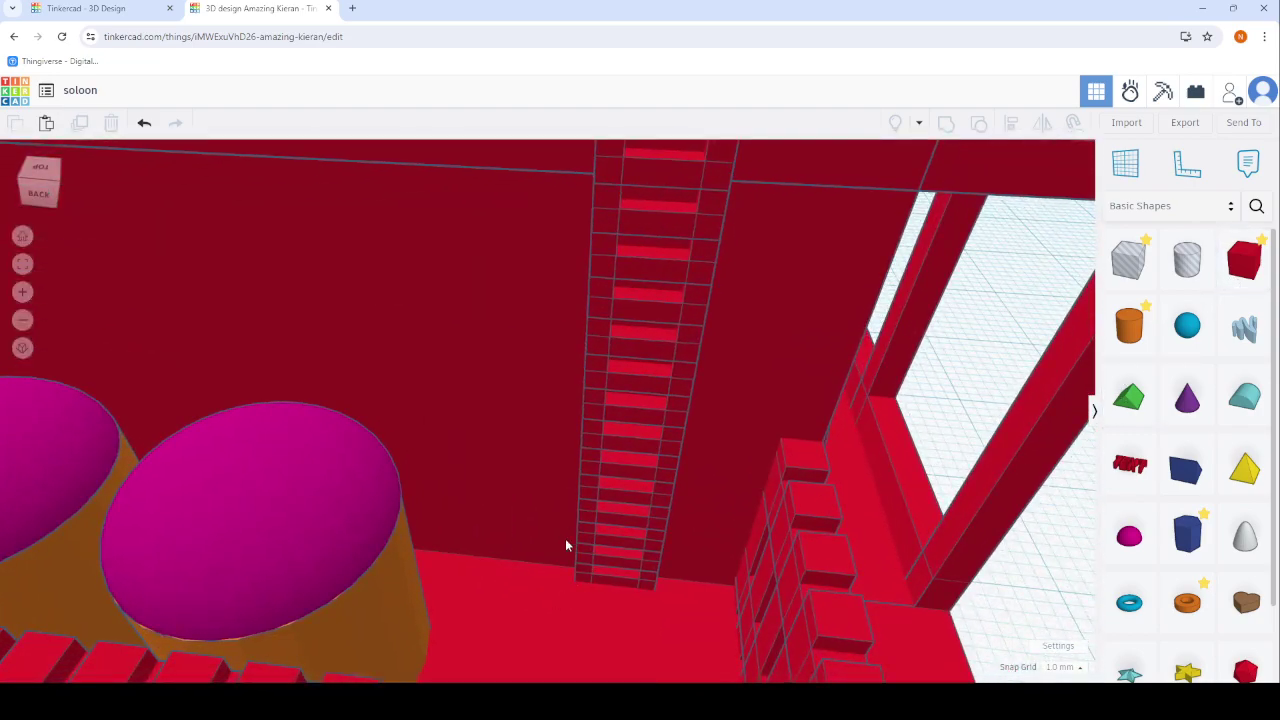
scroll(568, 538, "down", 5)
scroll(818, 519, "up", 1)
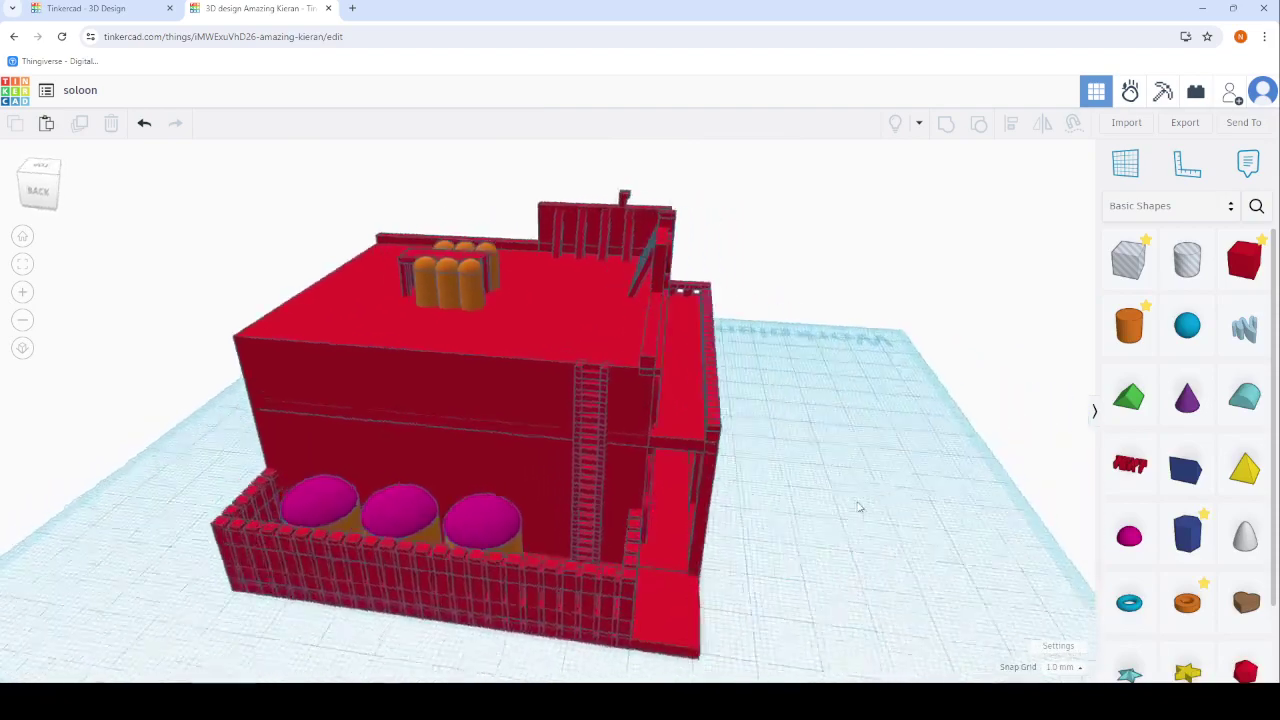
scroll(571, 557, "up", 3)
scroll(583, 536, "down", 2)
scroll(586, 523, "up", 5)
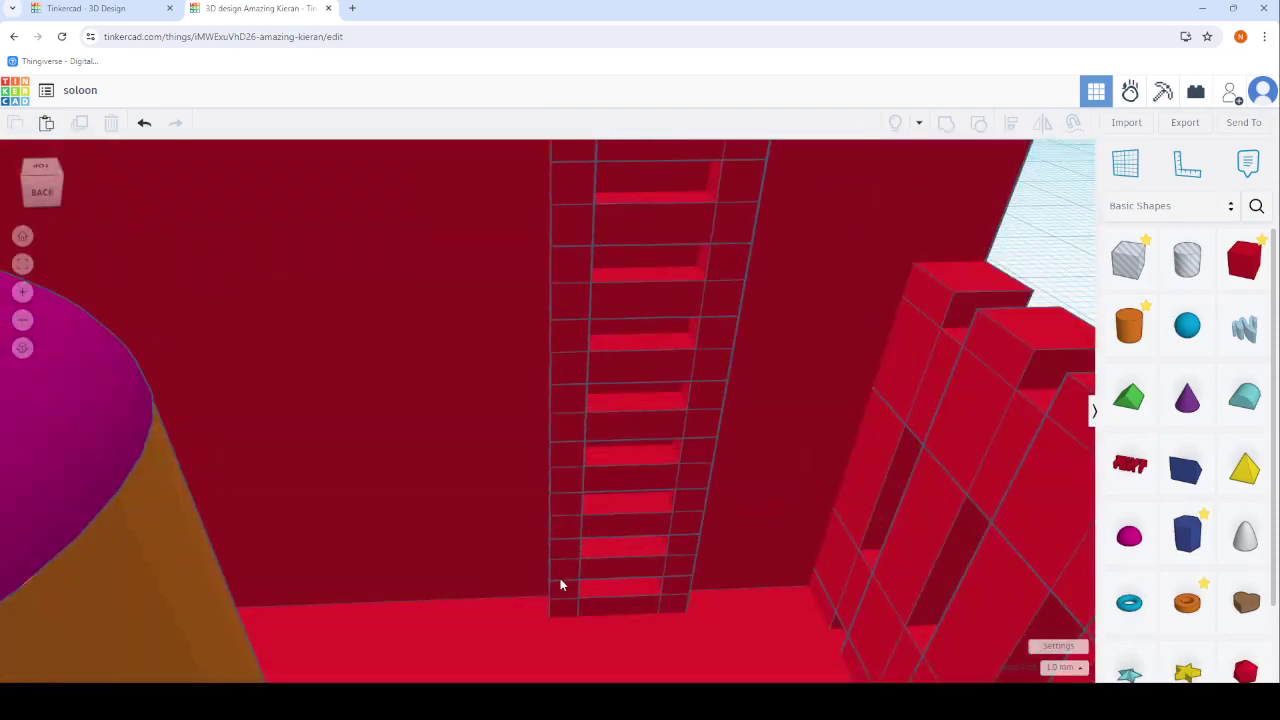
Stretch the bottom ladder rung into a tall panel, then delete it.
left_click(607, 603)
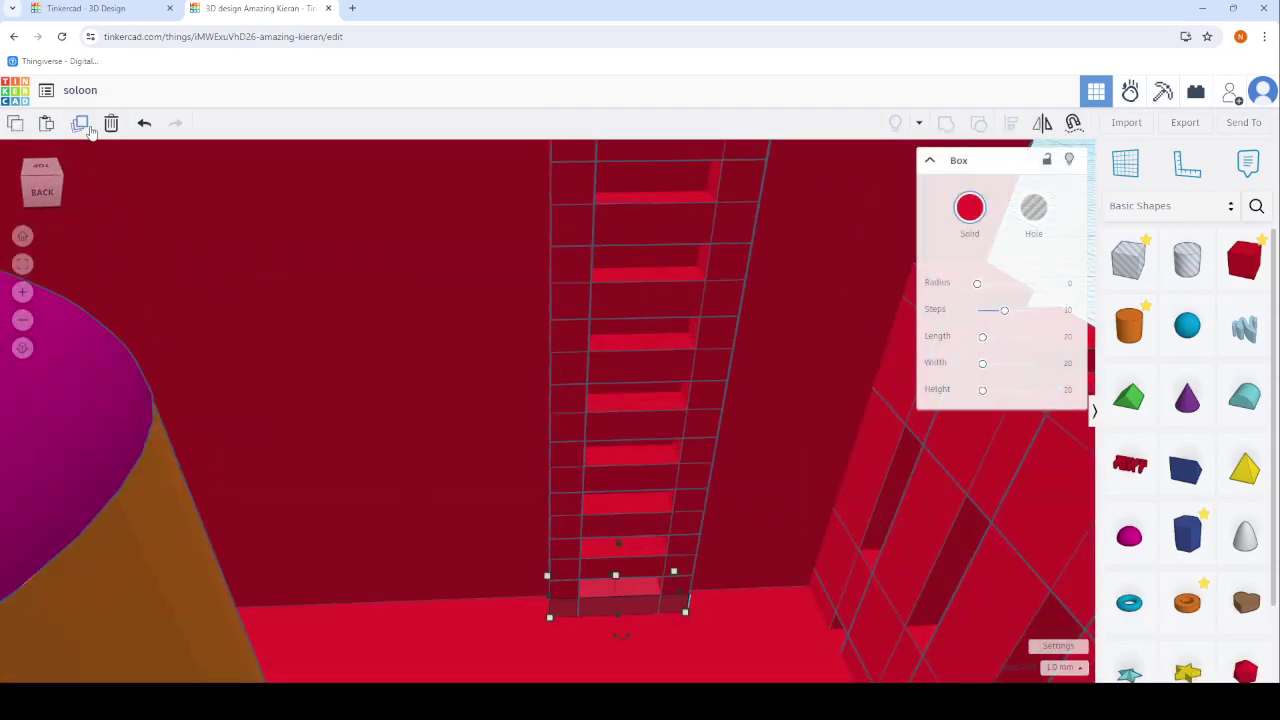
mouse_move(608, 605)
left_mouse_down()
mouse_move(479, 601)
mouse_move(435, 516)
mouse_move(410, 402)
left_mouse_up()
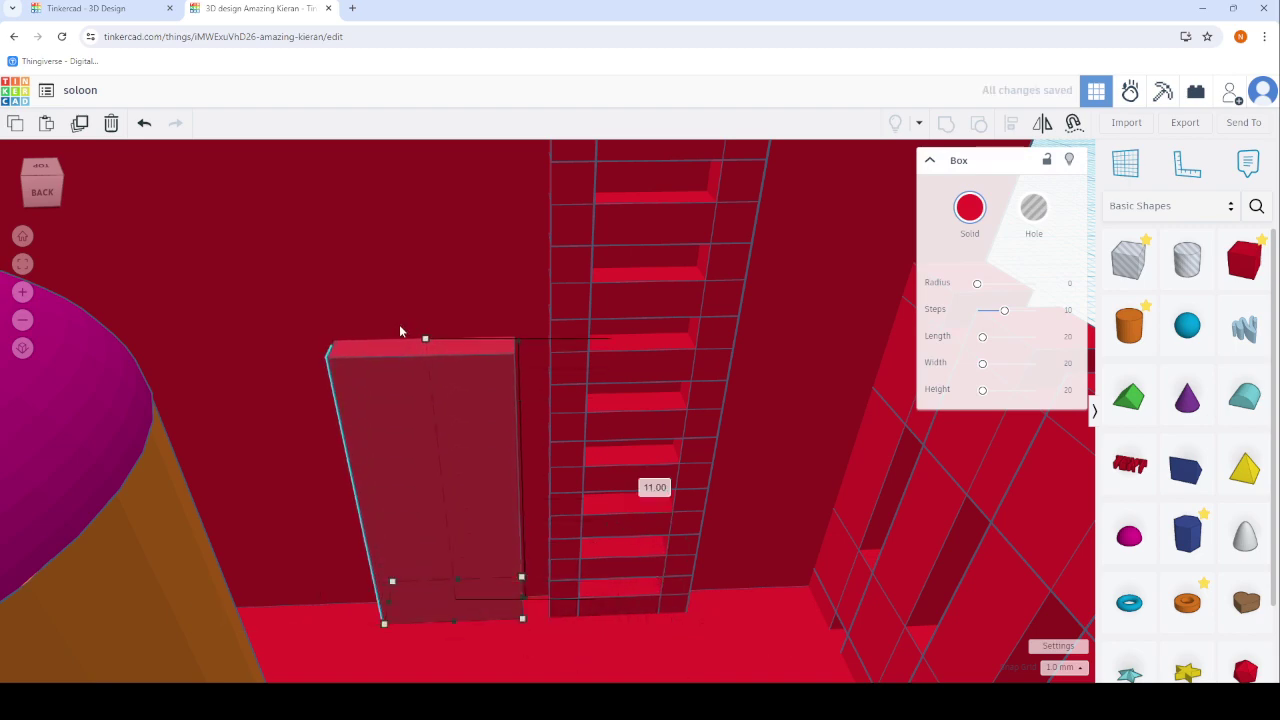
mouse_move(456, 457)
right_mouse_down()
mouse_move(541, 554)
mouse_move(501, 539)
right_mouse_up()
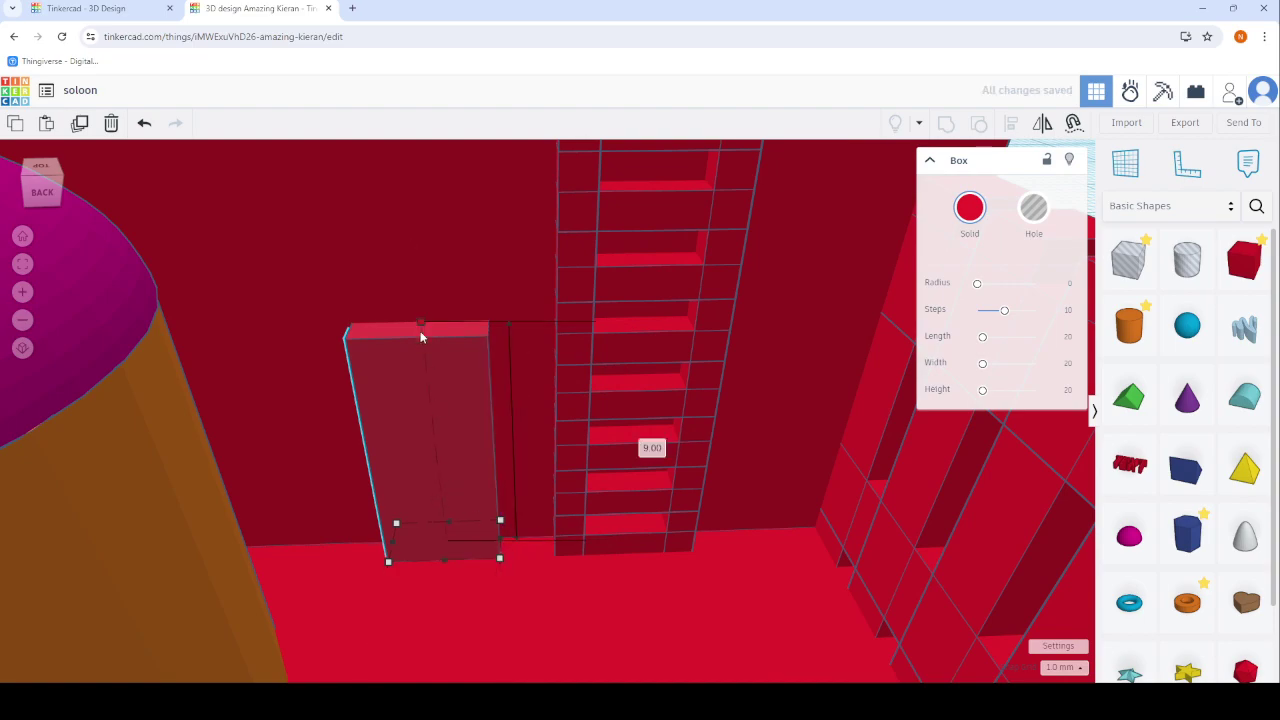
left_click_drag(418, 320, 420, 367)
scroll(784, 475, "down", 5)
right_click_drag(784, 475, 463, 506)
left_click(111, 122)
Duplicate the small upper-balcony door and move the copy beside the building's back.
scroll(366, 463, "down", 5)
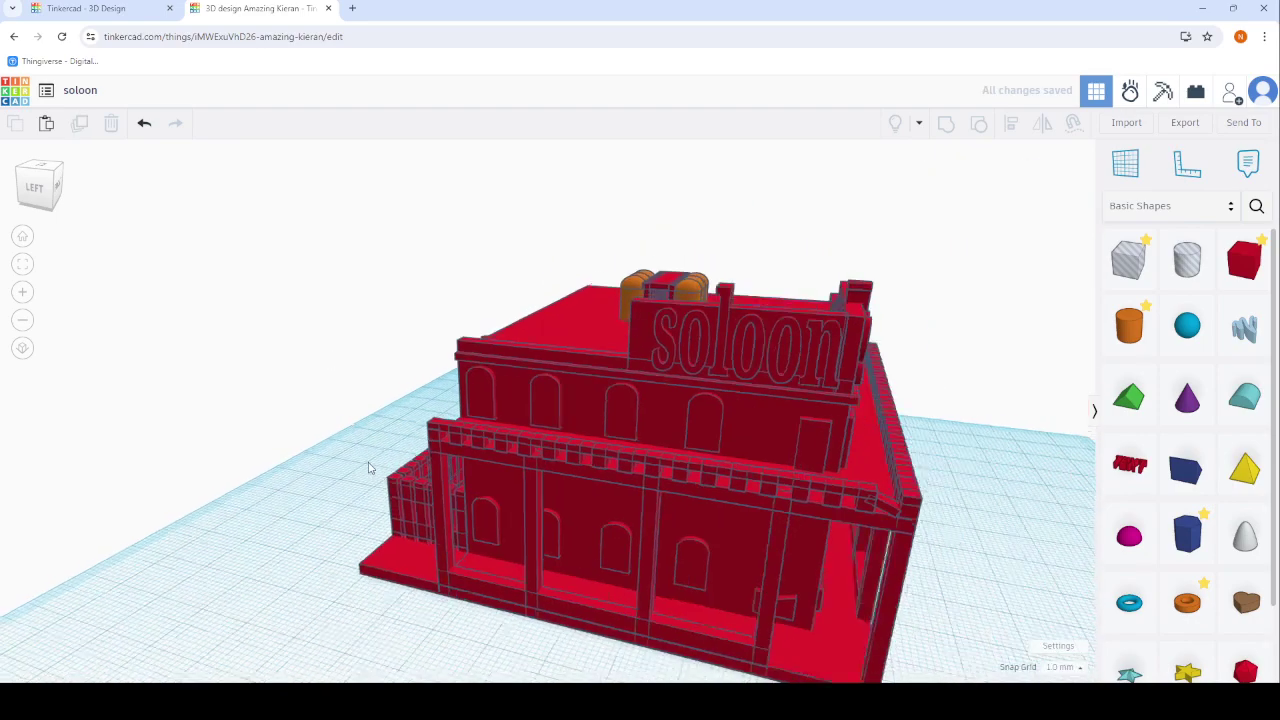
right_click_drag(366, 463, 723, 456)
left_click(723, 456)
left_click(80, 122)
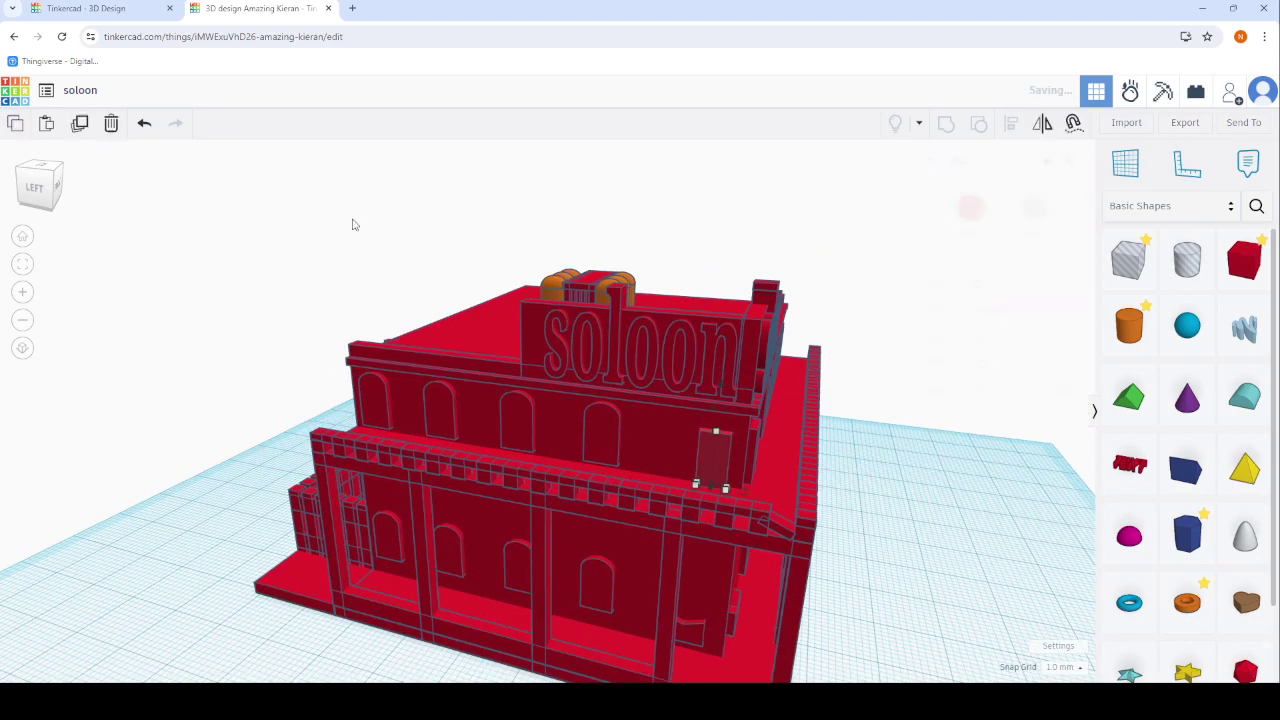
mouse_move(690, 458)
left_mouse_down()
mouse_move(287, 365)
mouse_move(214, 371)
left_mouse_up()
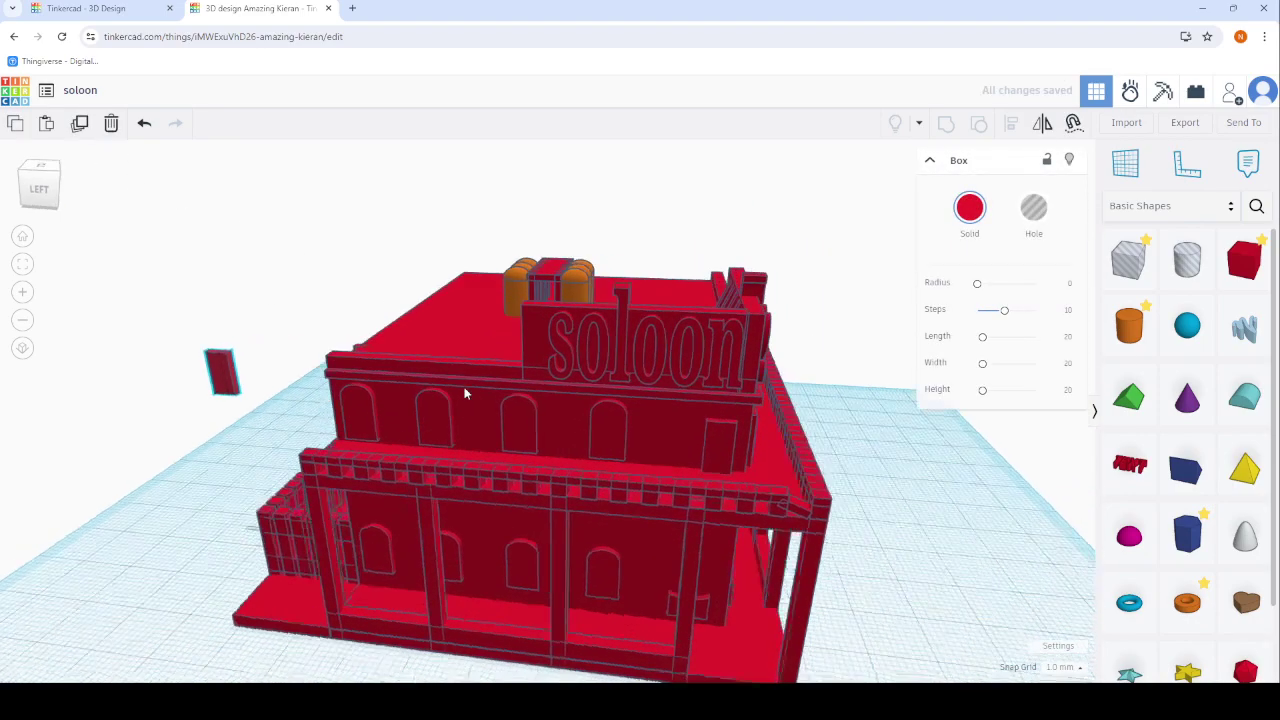
right_click_drag(463, 489, 623, 457)
scroll(577, 446, "down", 3)
scroll(463, 590, "up", 3)
Rotate the copied door -90° and slide it onto the back wall beside the ladder.
scroll(463, 590, "up", 2)
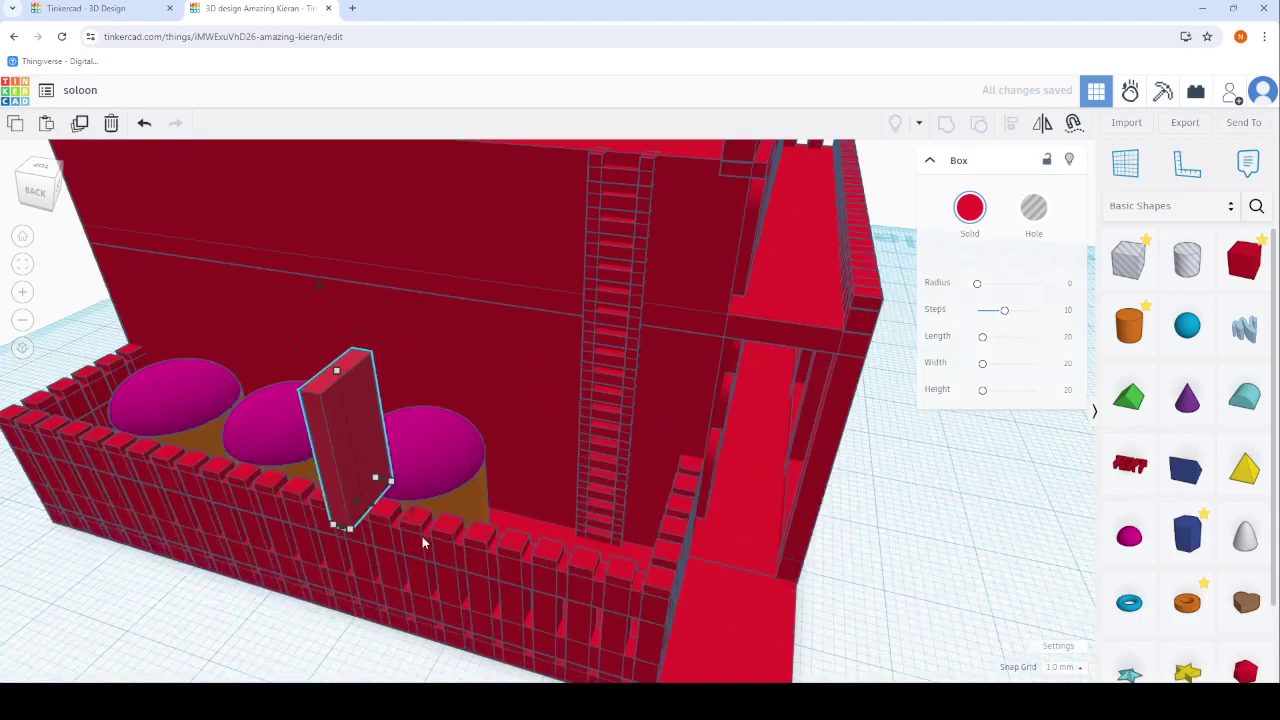
left_click_drag(422, 536, 338, 536)
right_click_drag(338, 536, 582, 482)
left_click_drag(584, 489, 700, 261)
mouse_move(700, 261)
right_mouse_down()
mouse_move(615, 462)
mouse_move(588, 482)
right_mouse_up()
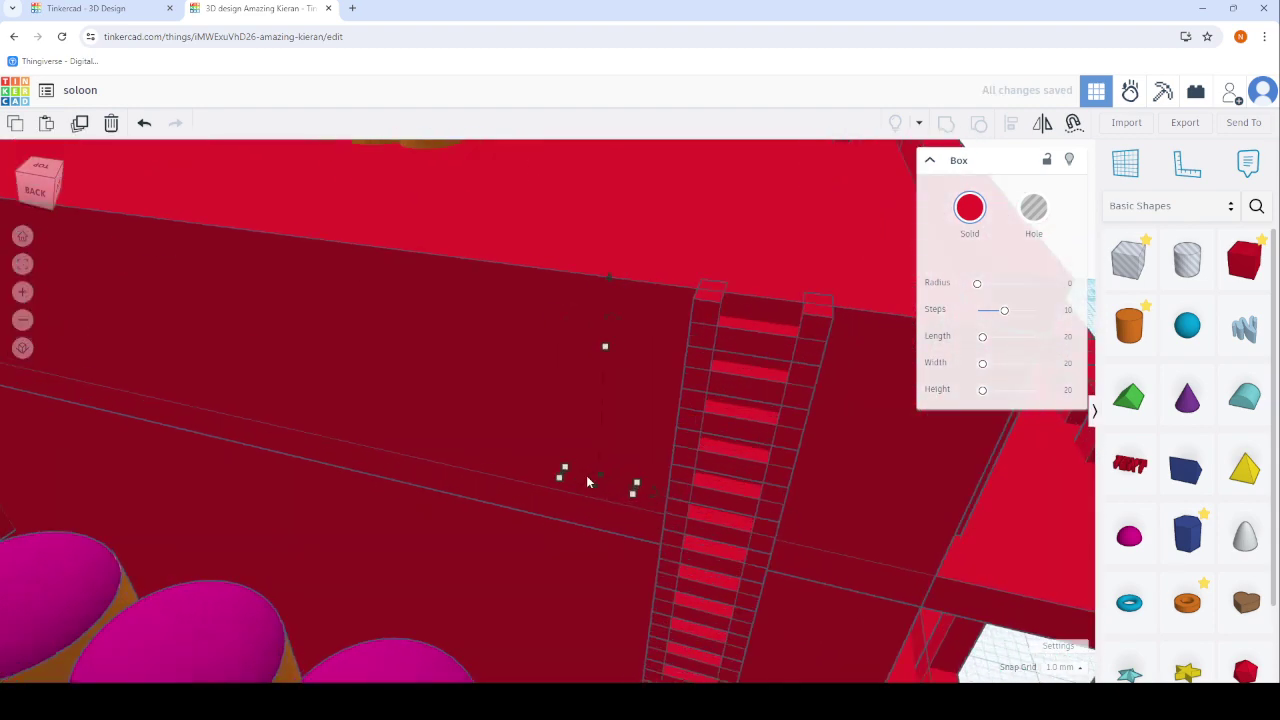
Deepen the door from 1 to 3 mm and drop it 4 mm to ground level.
left_click_drag(596, 488, 588, 510)
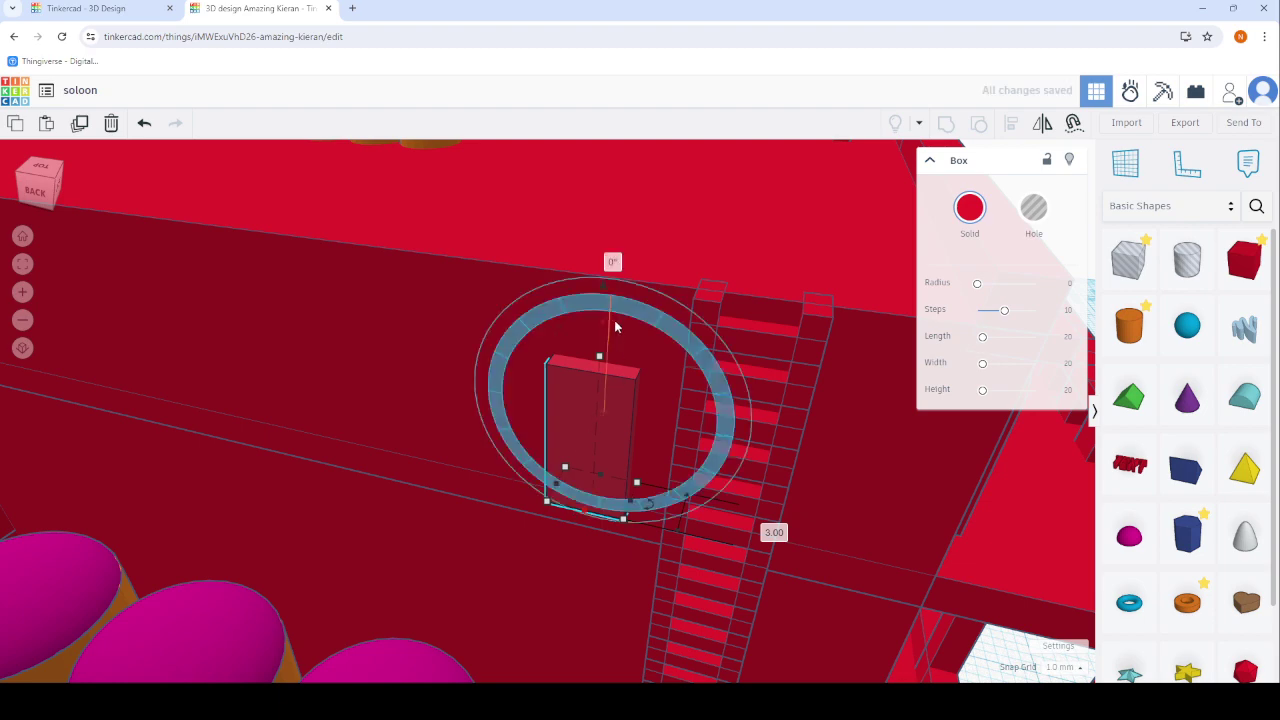
left_click_drag(592, 430, 614, 632)
scroll(614, 632, "down", 5)
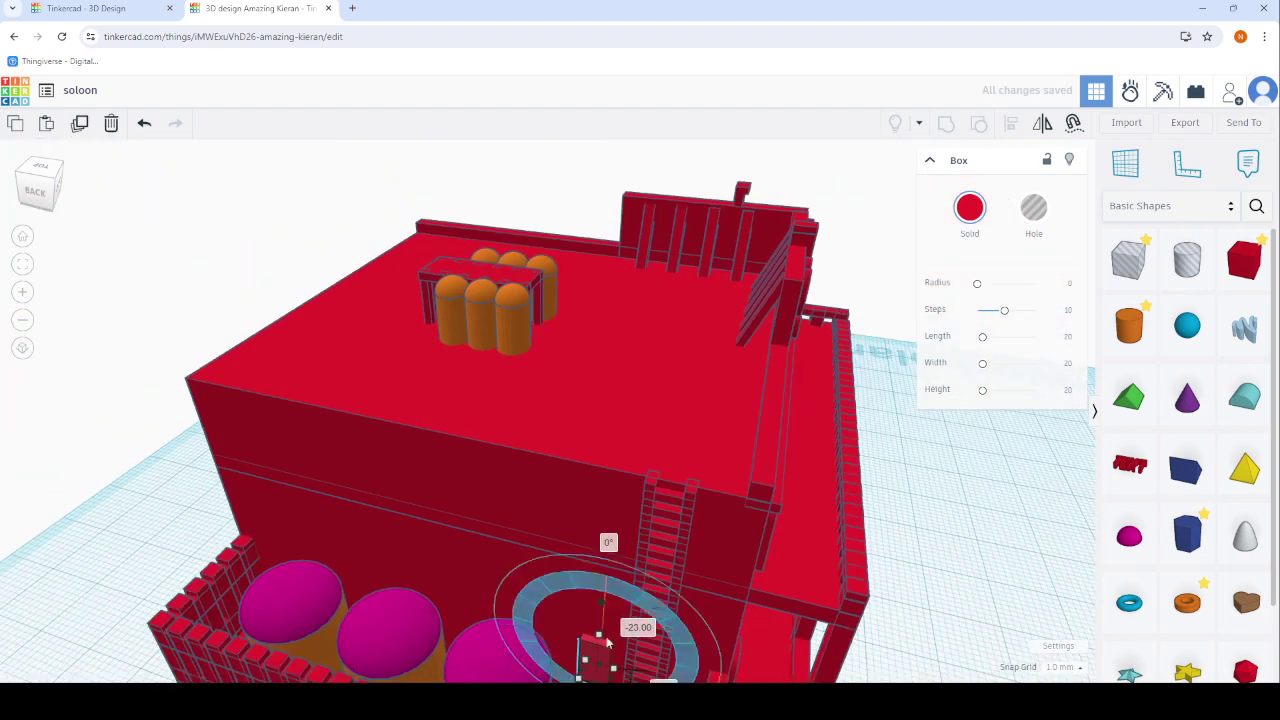
scroll(585, 568, "up", 3)
scroll(592, 514, "up", 3)
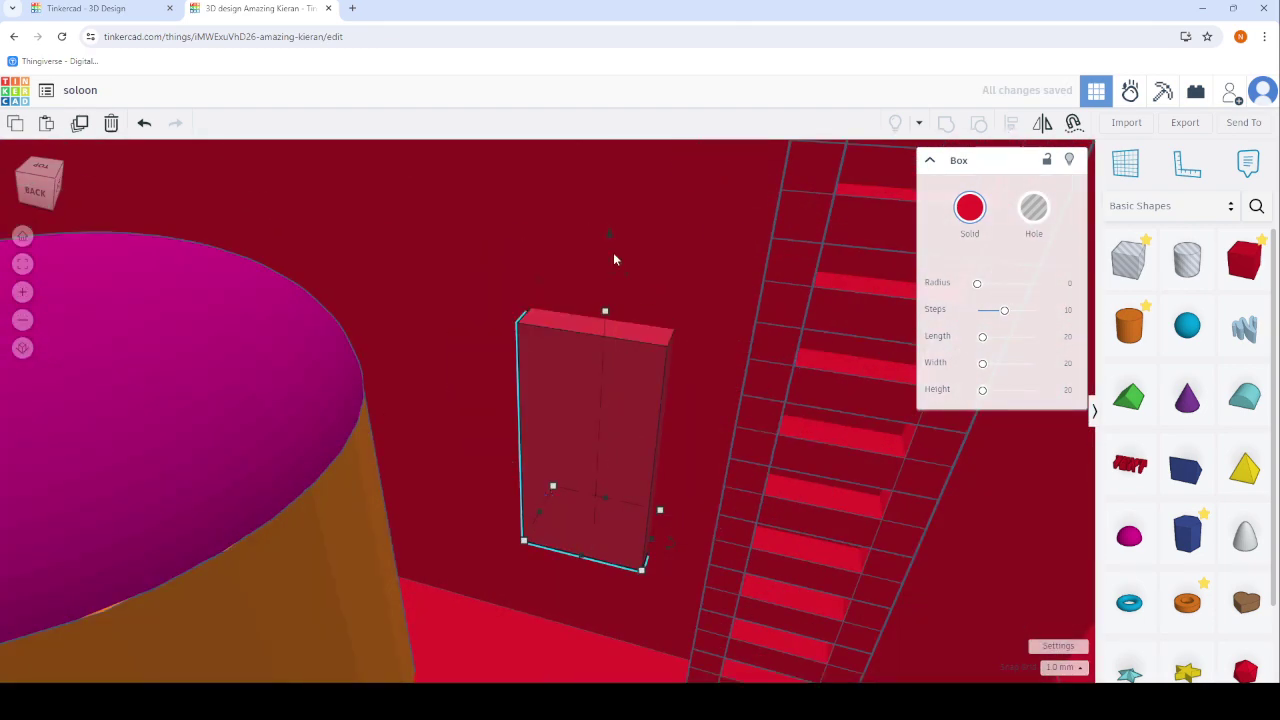
left_click_drag(607, 268, 603, 398)
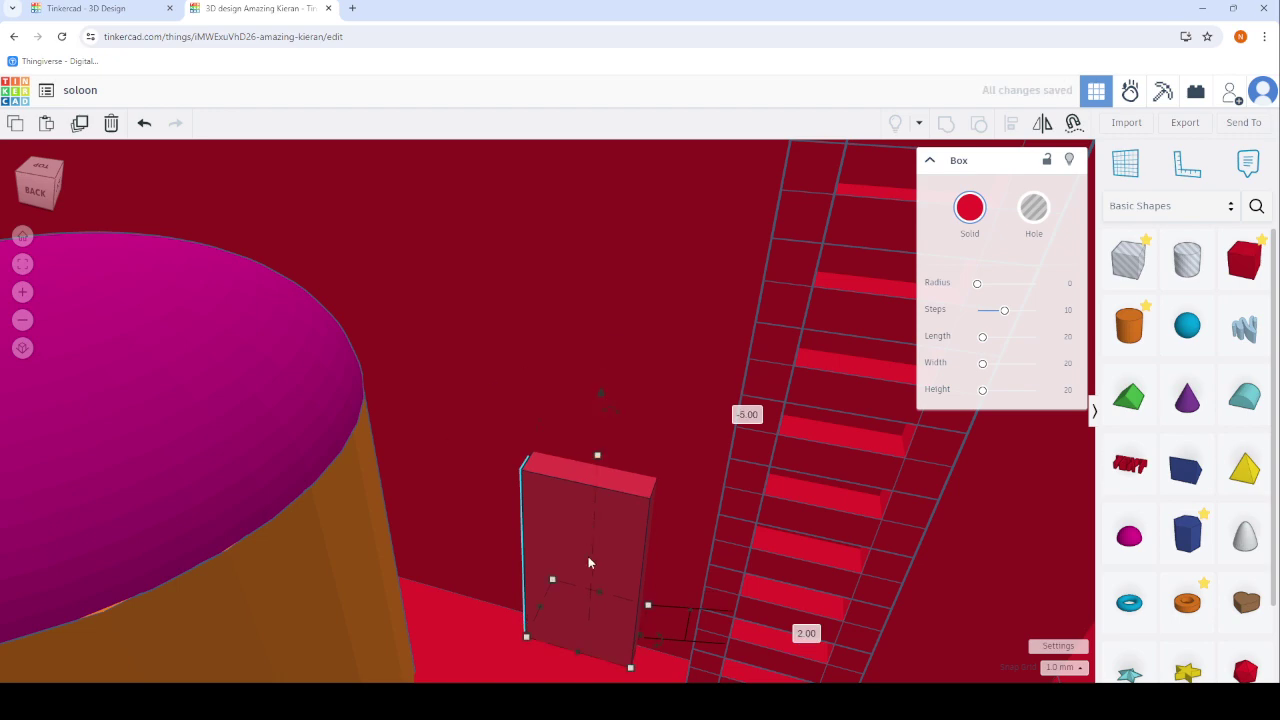
scroll(610, 547, "down", 3)
scroll(612, 539, "up", 2)
scroll(612, 539, "down", 5)
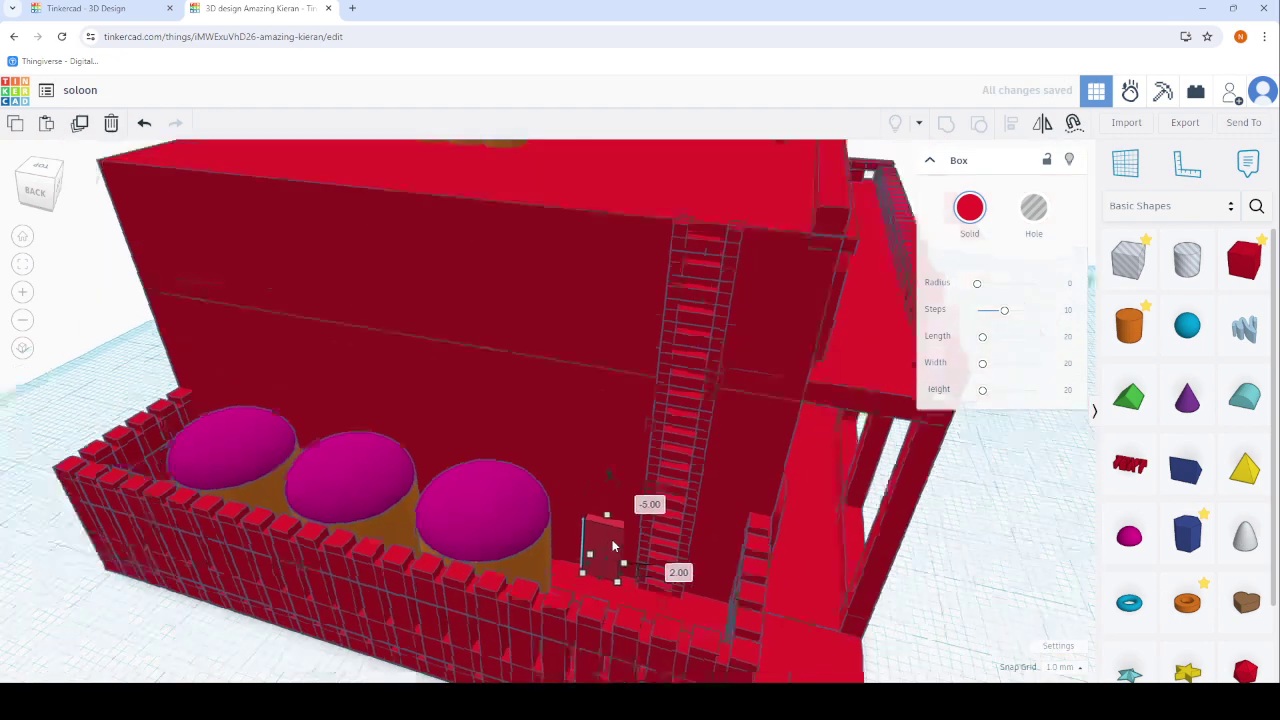
Deselect the finished door and orbit out to view the building's right side.
left_click(911, 556)
right_click_drag(911, 556, 821, 540)
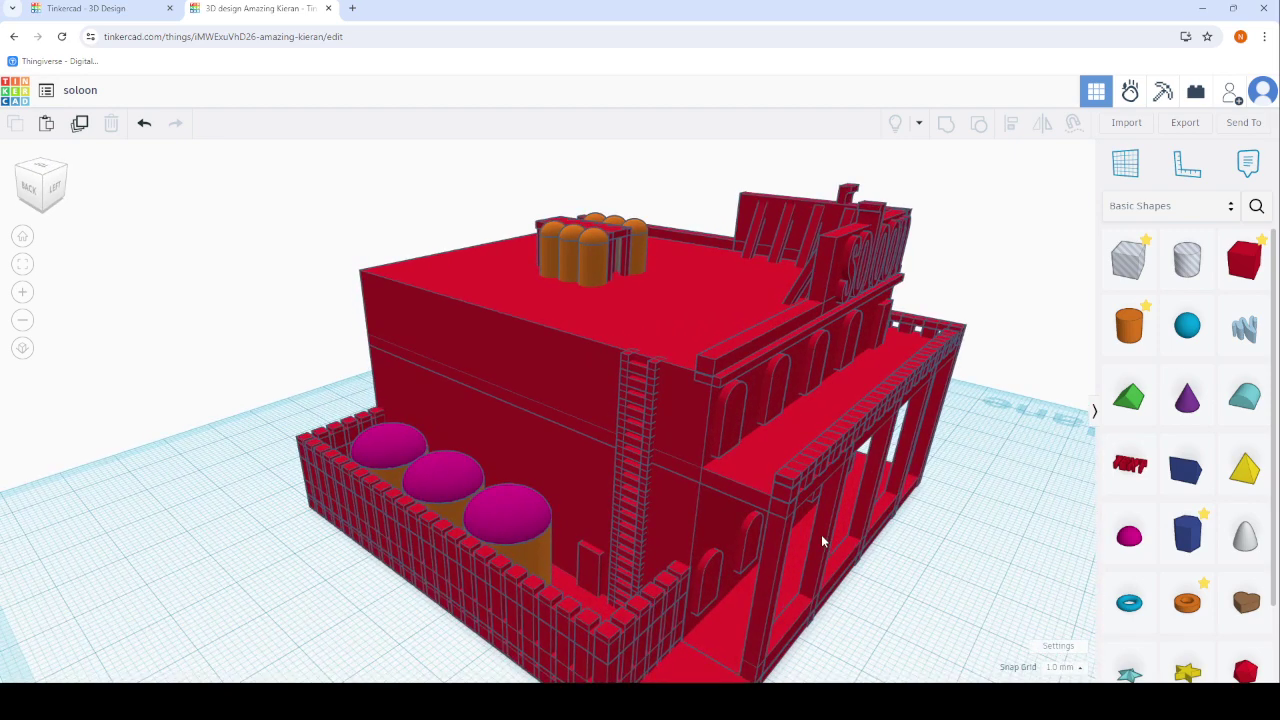
scroll(700, 523, "down", 2)
scroll(580, 430, "down", 2)
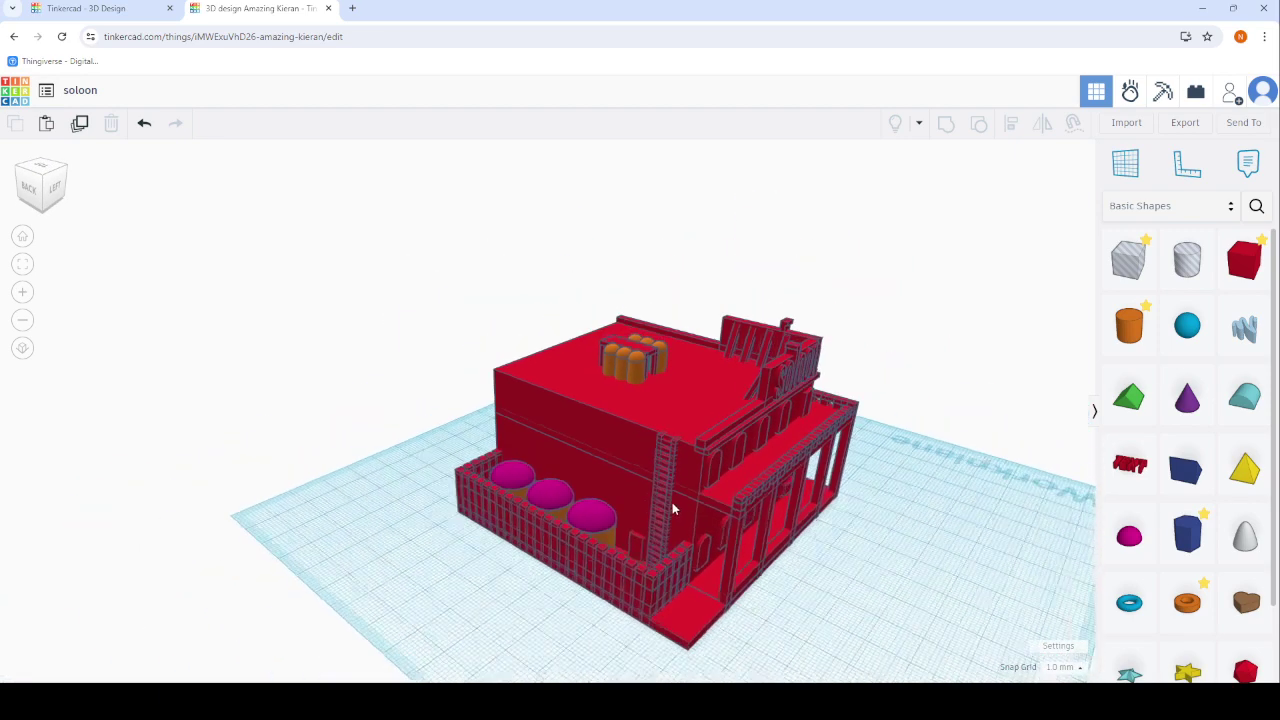
scroll(470, 345, "down", 2)
mouse_move(520, 512)
right_mouse_down()
mouse_move(343, 520)
mouse_move(777, 537)
mouse_move(766, 526)
mouse_move(695, 572)
mouse_move(594, 600)
mouse_move(433, 415)
mouse_move(466, 426)
mouse_move(702, 406)
right_mouse_up()
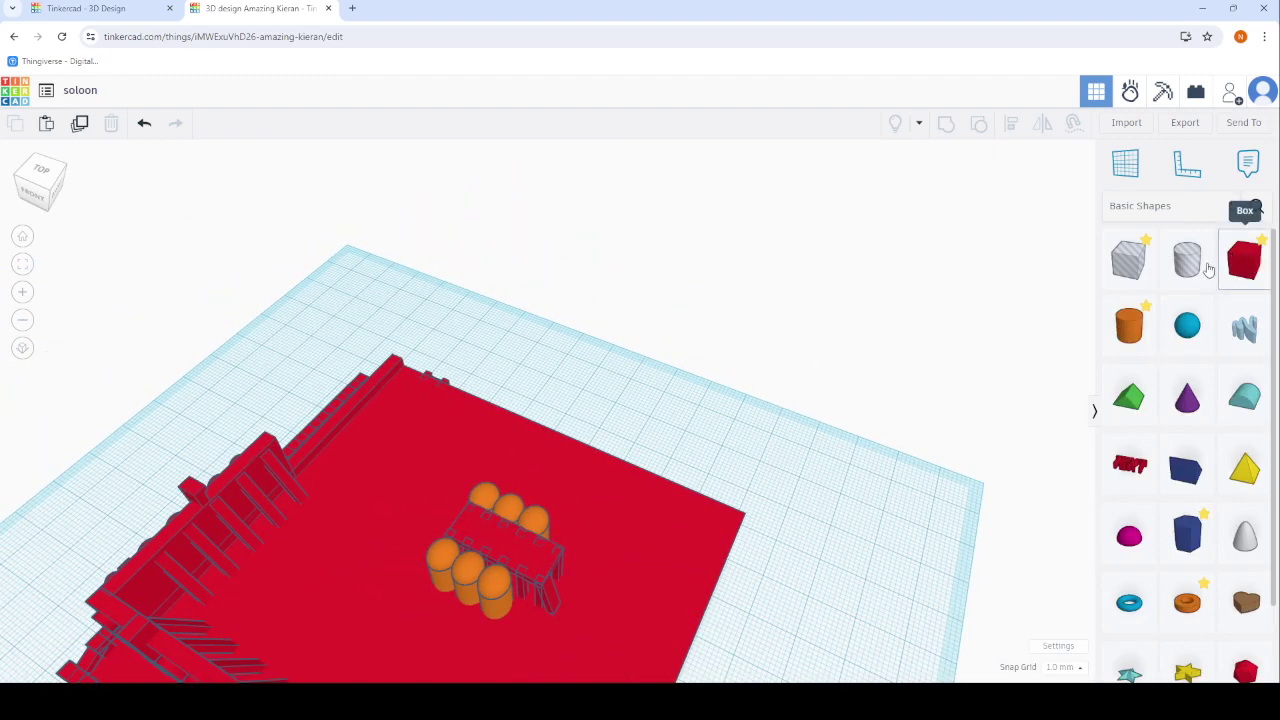
mouse_move(790, 464)
right_mouse_down()
mouse_move(800, 494)
mouse_move(437, 463)
mouse_move(245, 270)
right_mouse_up()
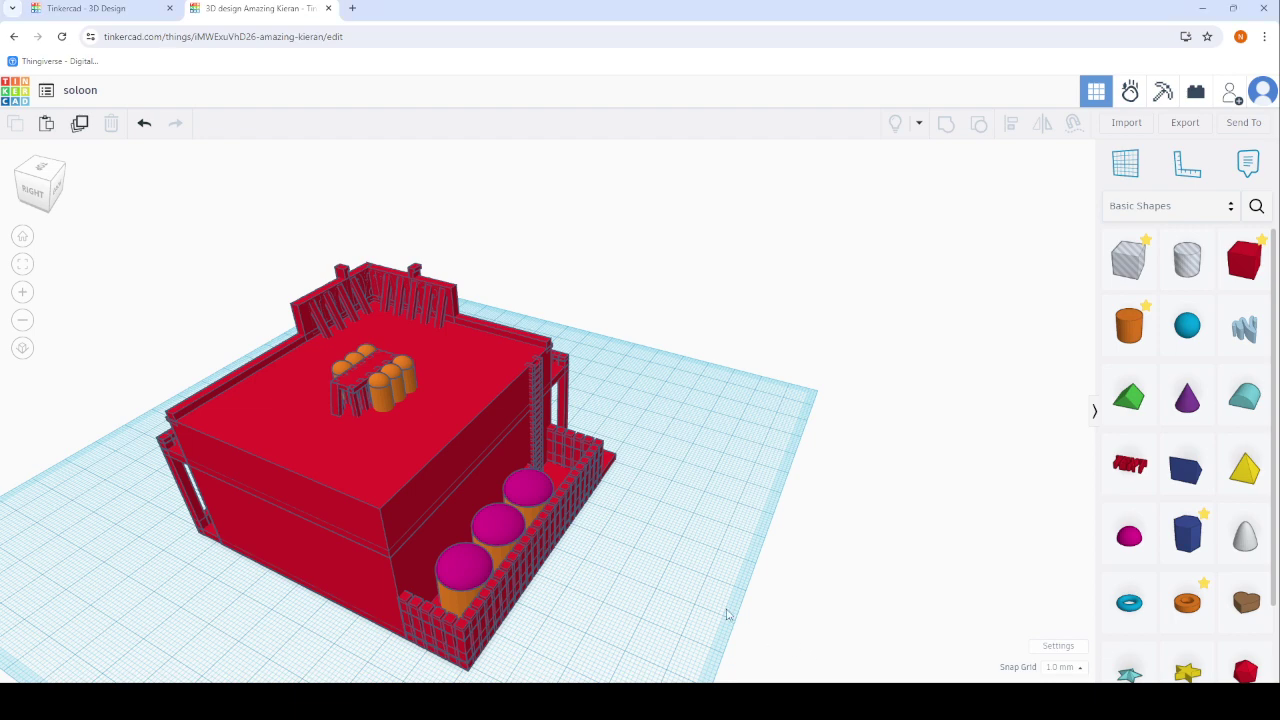
mouse_move(677, 443)
right_mouse_down()
mouse_move(337, 420)
mouse_move(443, 418)
mouse_move(409, 457)
mouse_move(416, 425)
right_mouse_up()
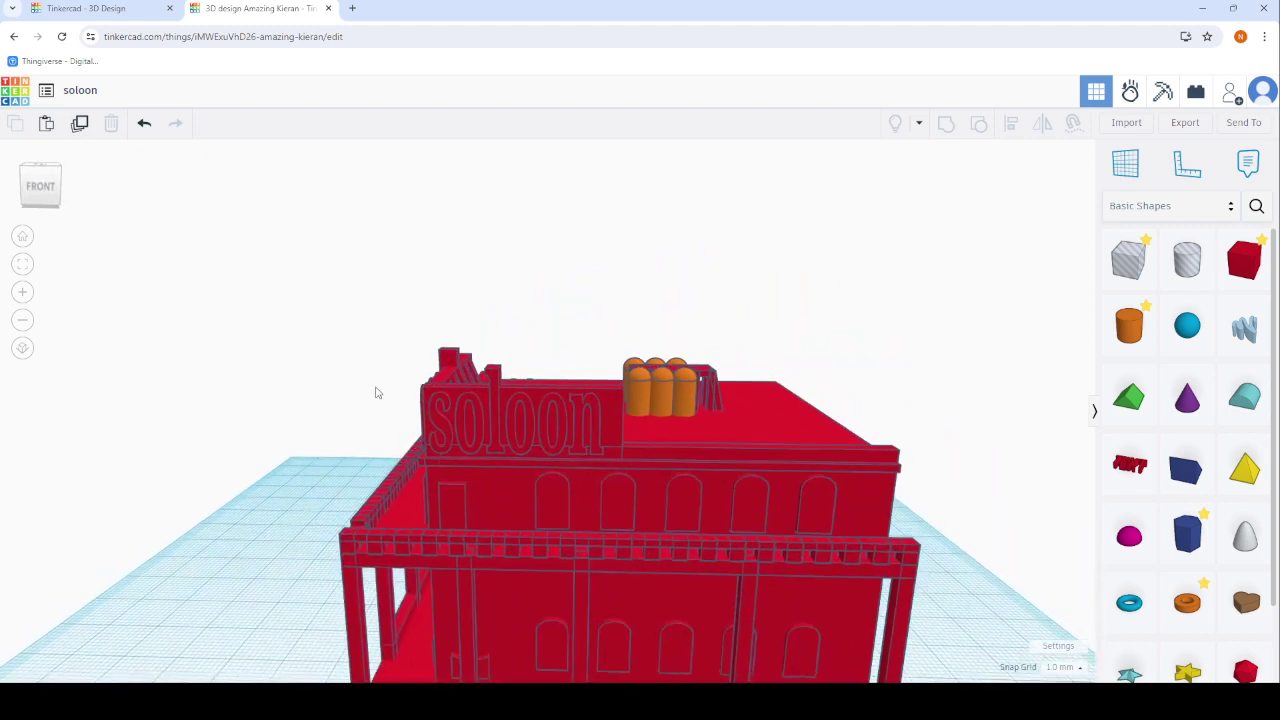
scroll(548, 432, "down", 5)
scroll(549, 443, "down", 2)
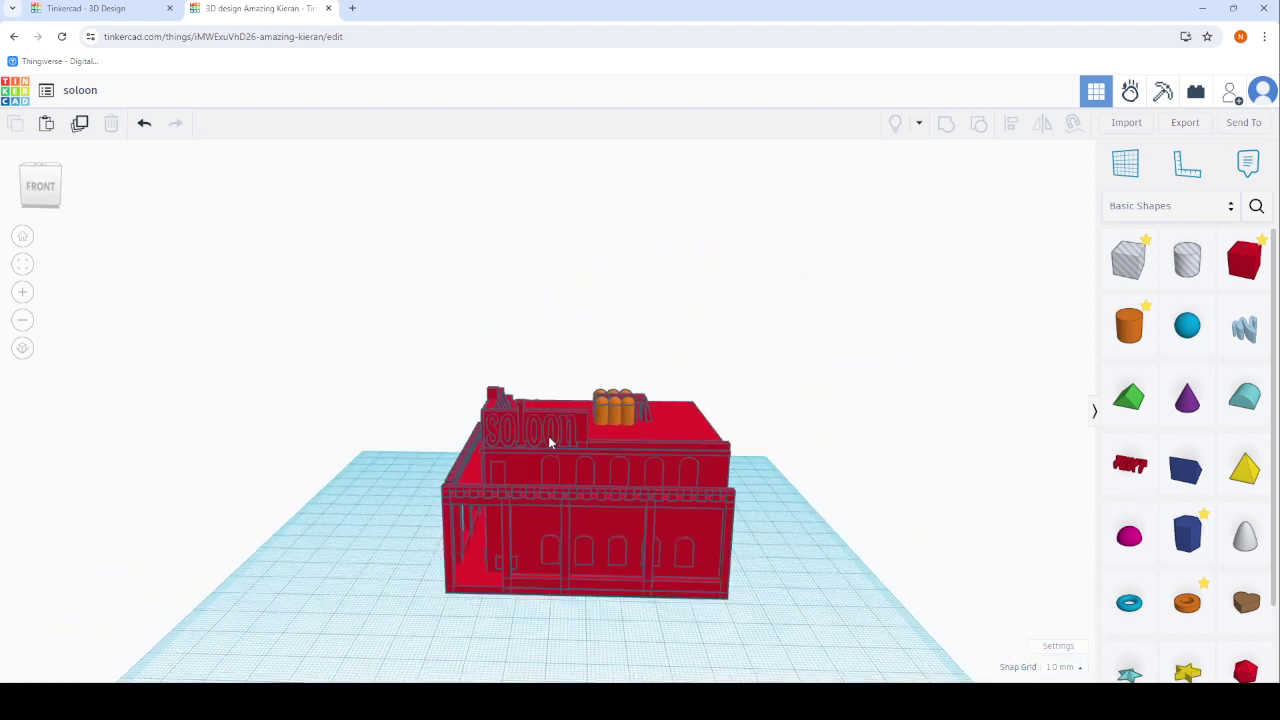